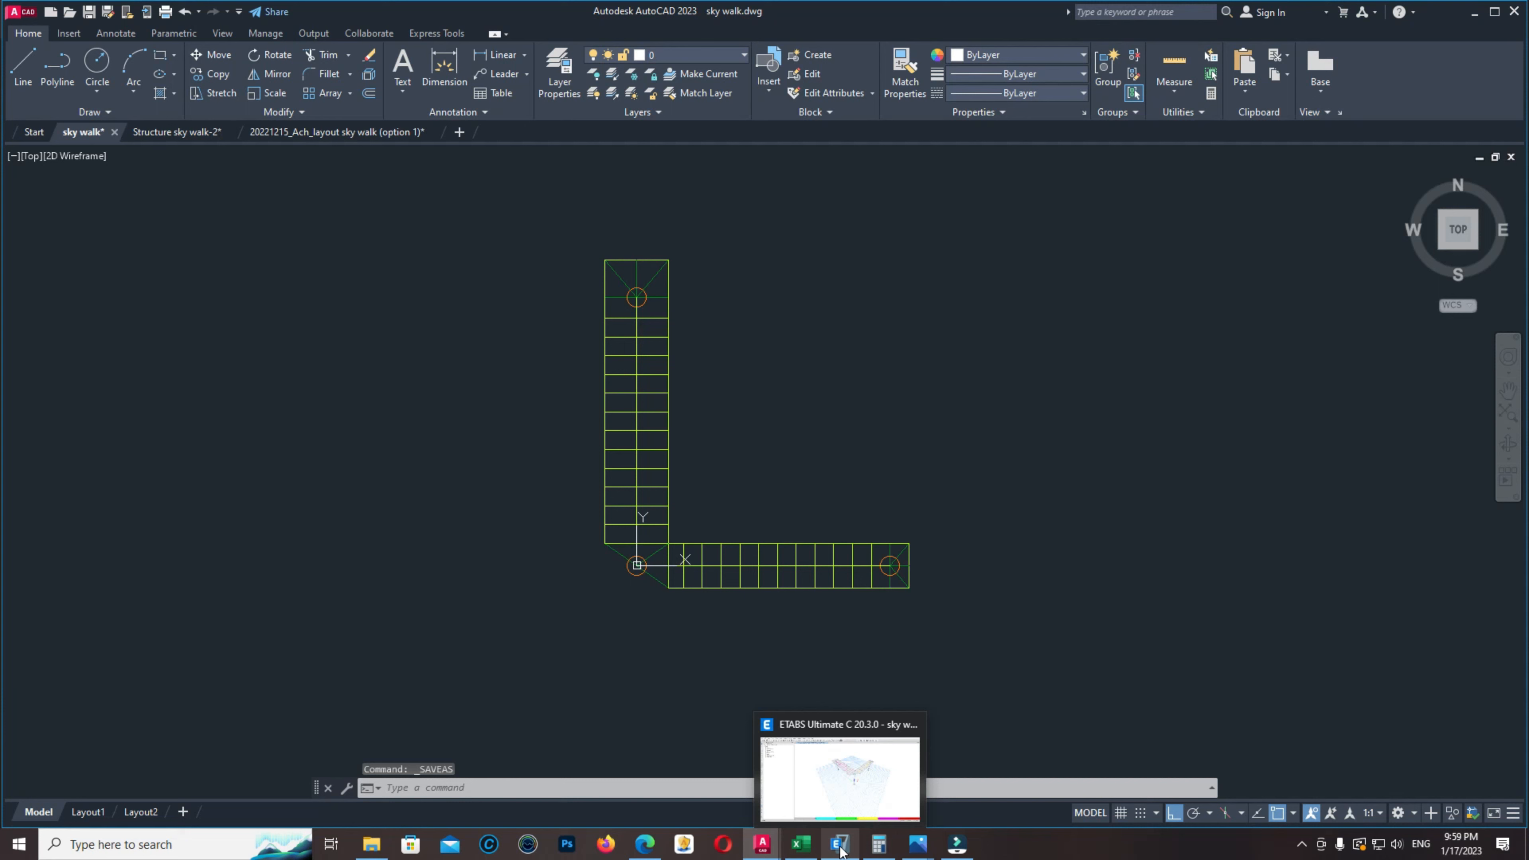
Switch to ETABS and inspect the L-shaped sky walk model from a low angle in the 3D view
{"action": "left_click", "coordinate": [840, 846]}
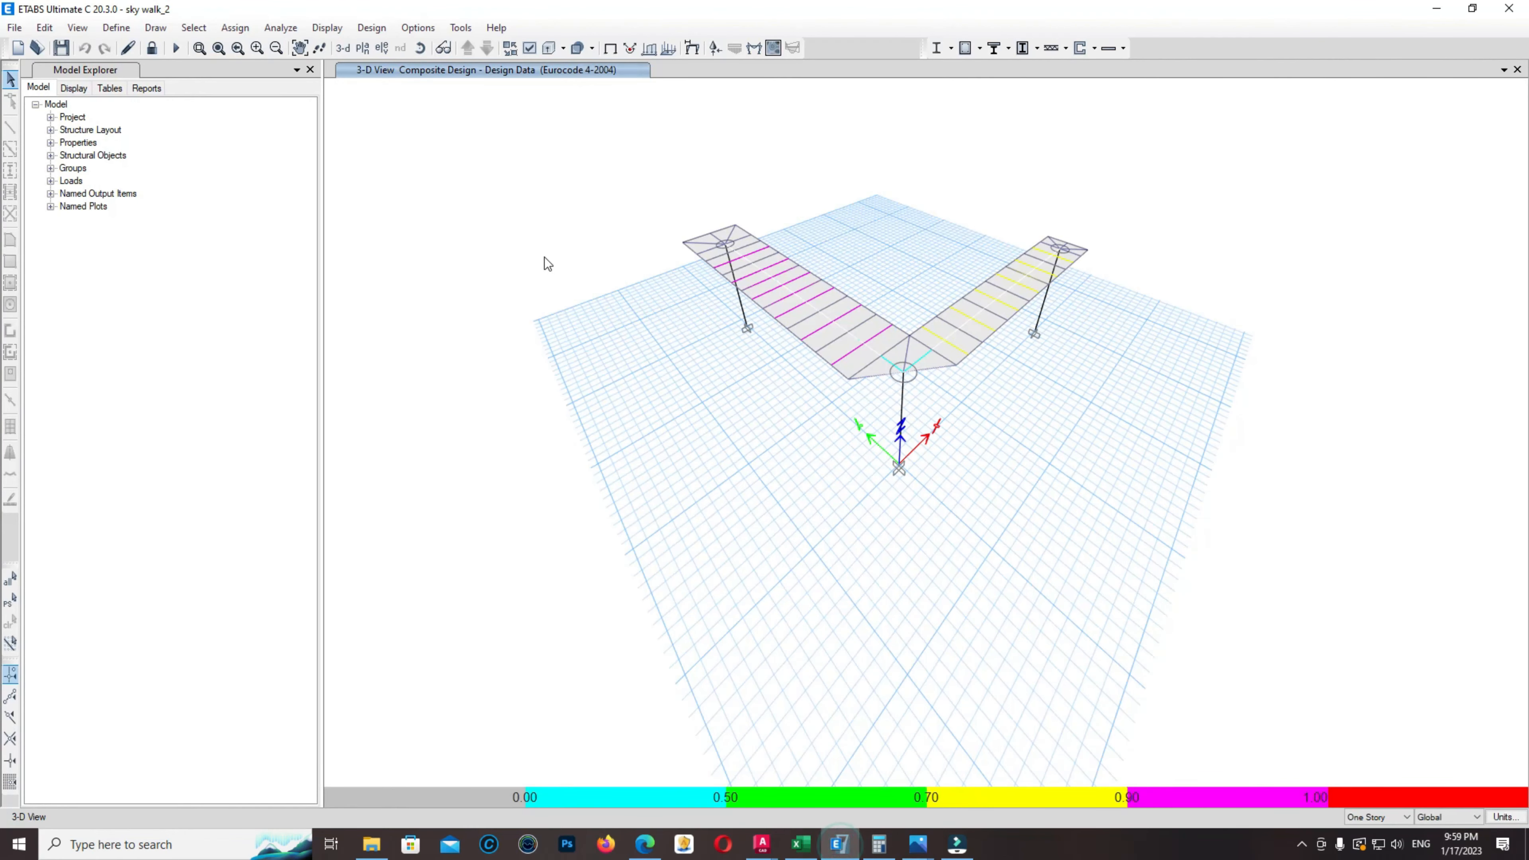
{"action": "middle_click_drag", "start_coordinate": [828, 545], "coordinate": [839, 272], "text": "shift"}
{"action": "middle_click_drag", "start_coordinate": [915, 512], "coordinate": [788, 438], "text": "shift"}
{"action": "left_click", "coordinate": [14, 27]}
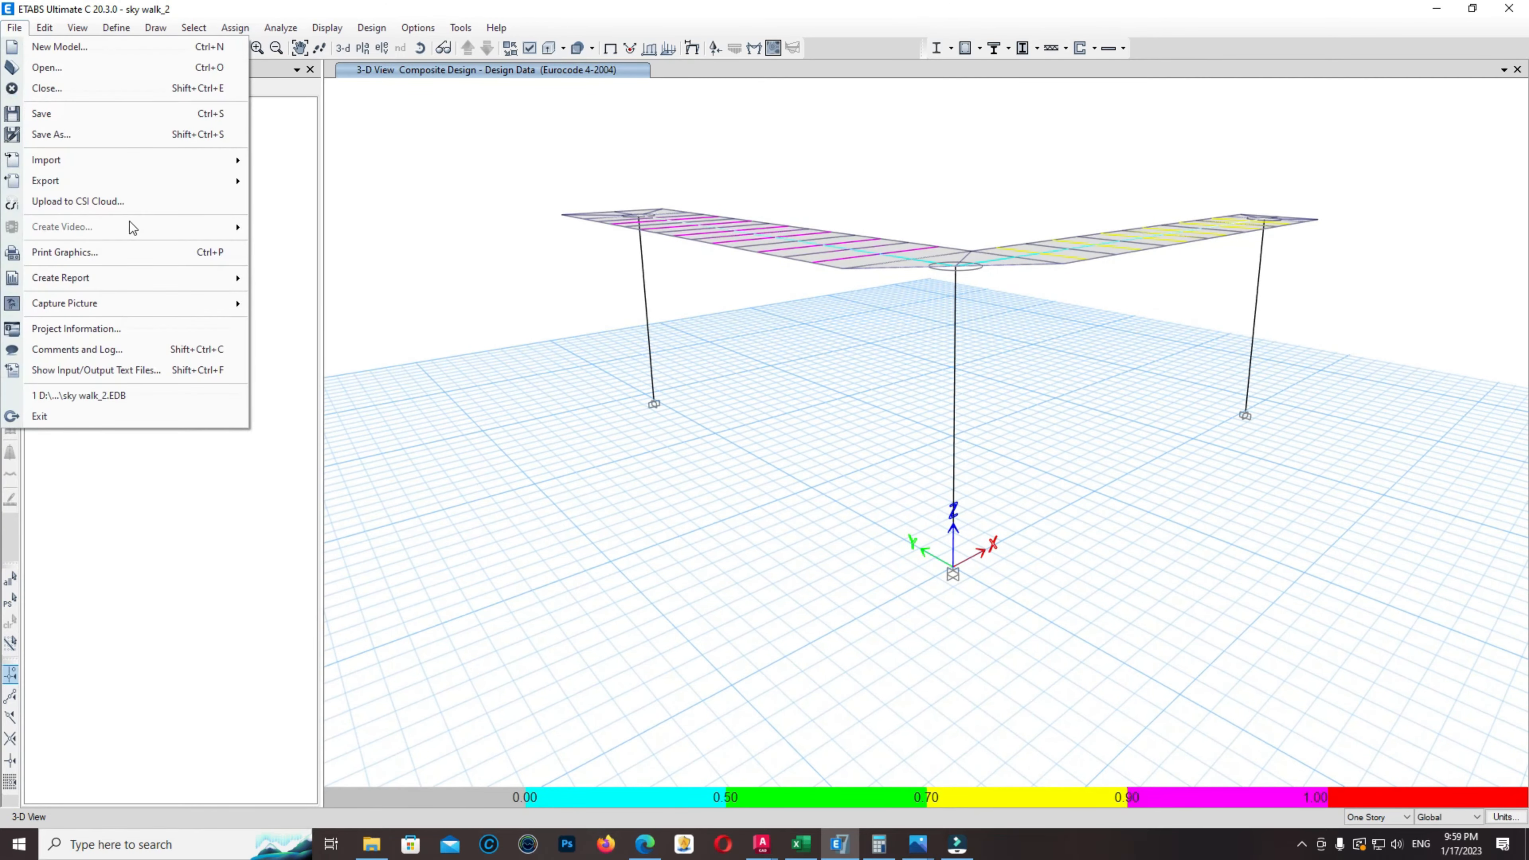
{"action": "left_click", "coordinate": [147, 158]}
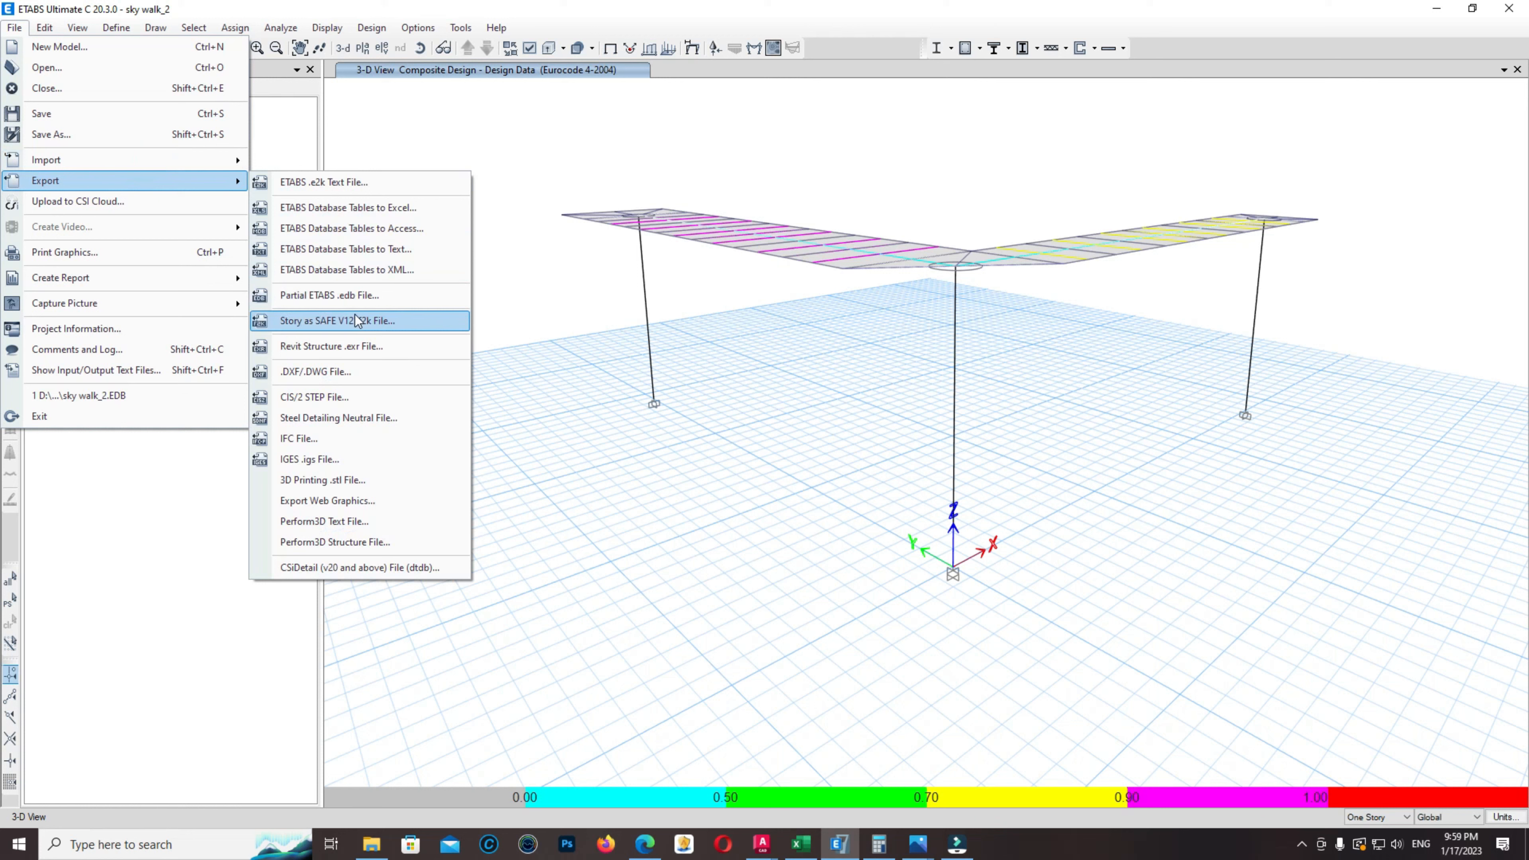
{"action": "mouse_move", "coordinate": [181, 159]}
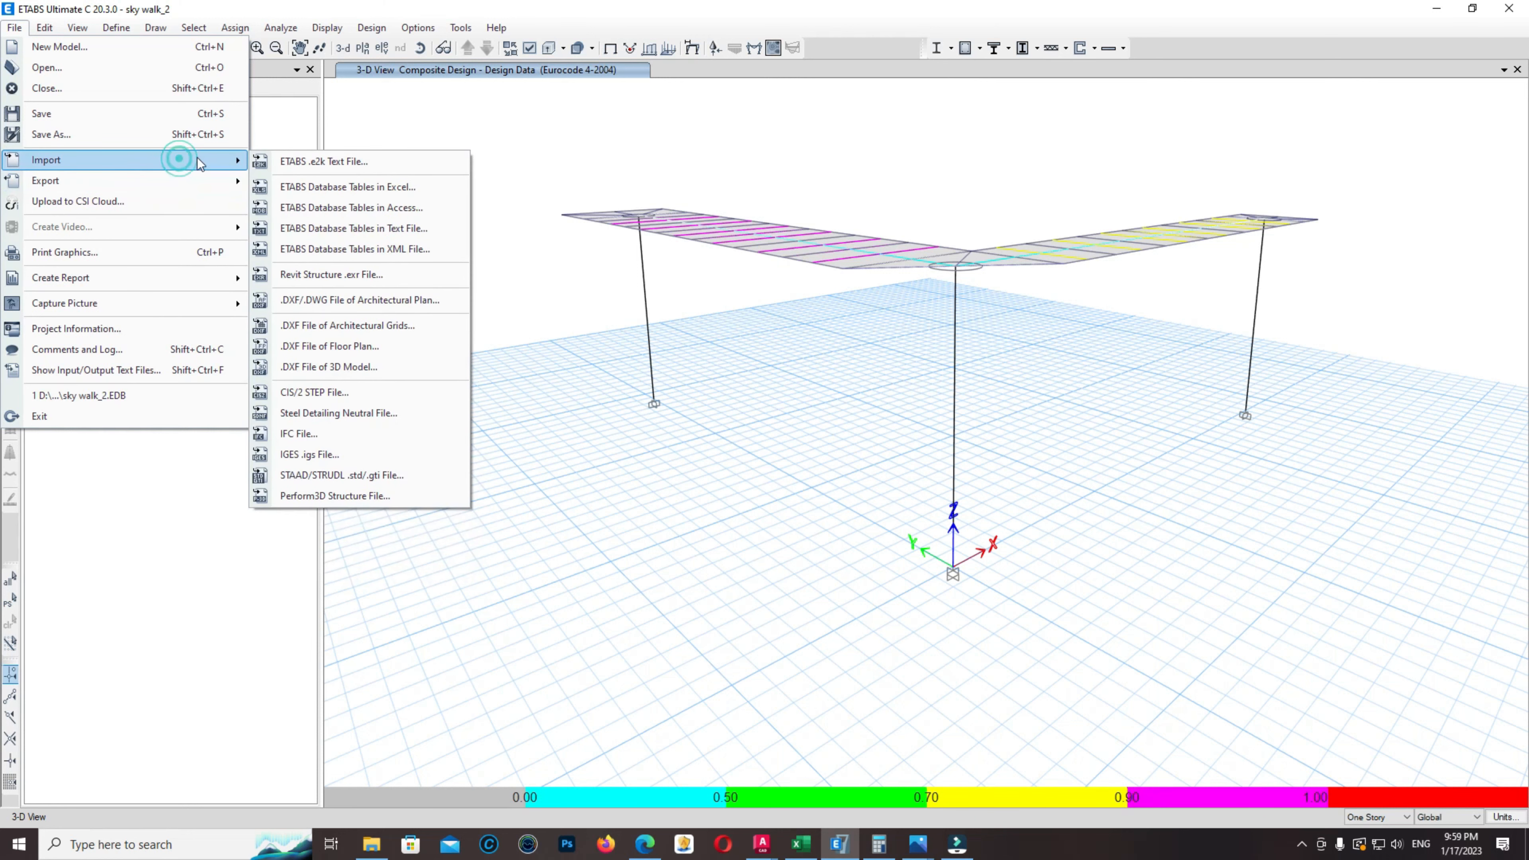
{"action": "left_click", "coordinate": [386, 312]}
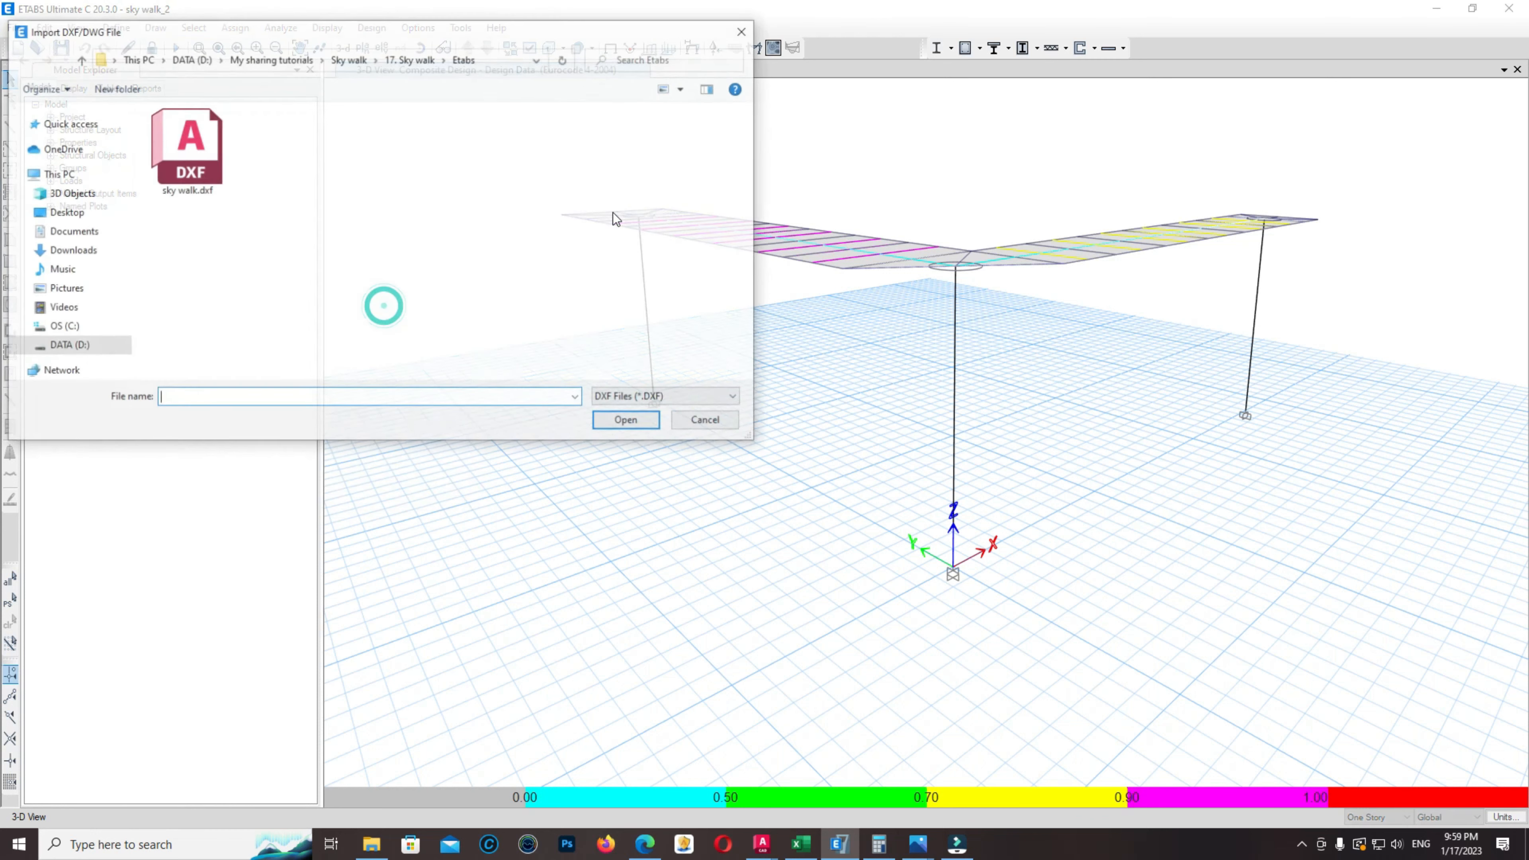
{"action": "left_click", "coordinate": [179, 150]}
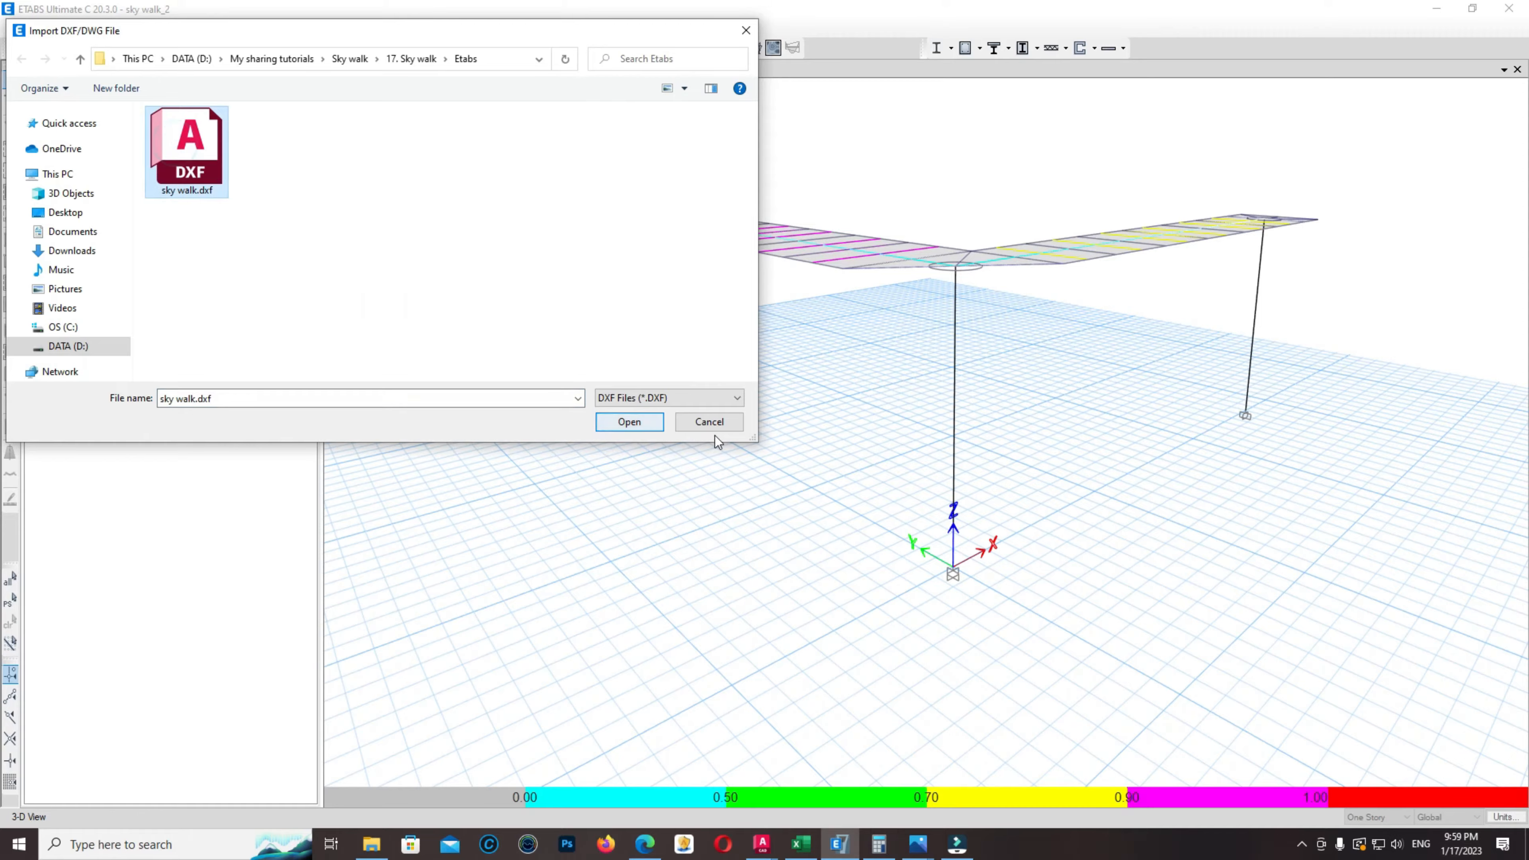
{"action": "left_click", "coordinate": [733, 427]}
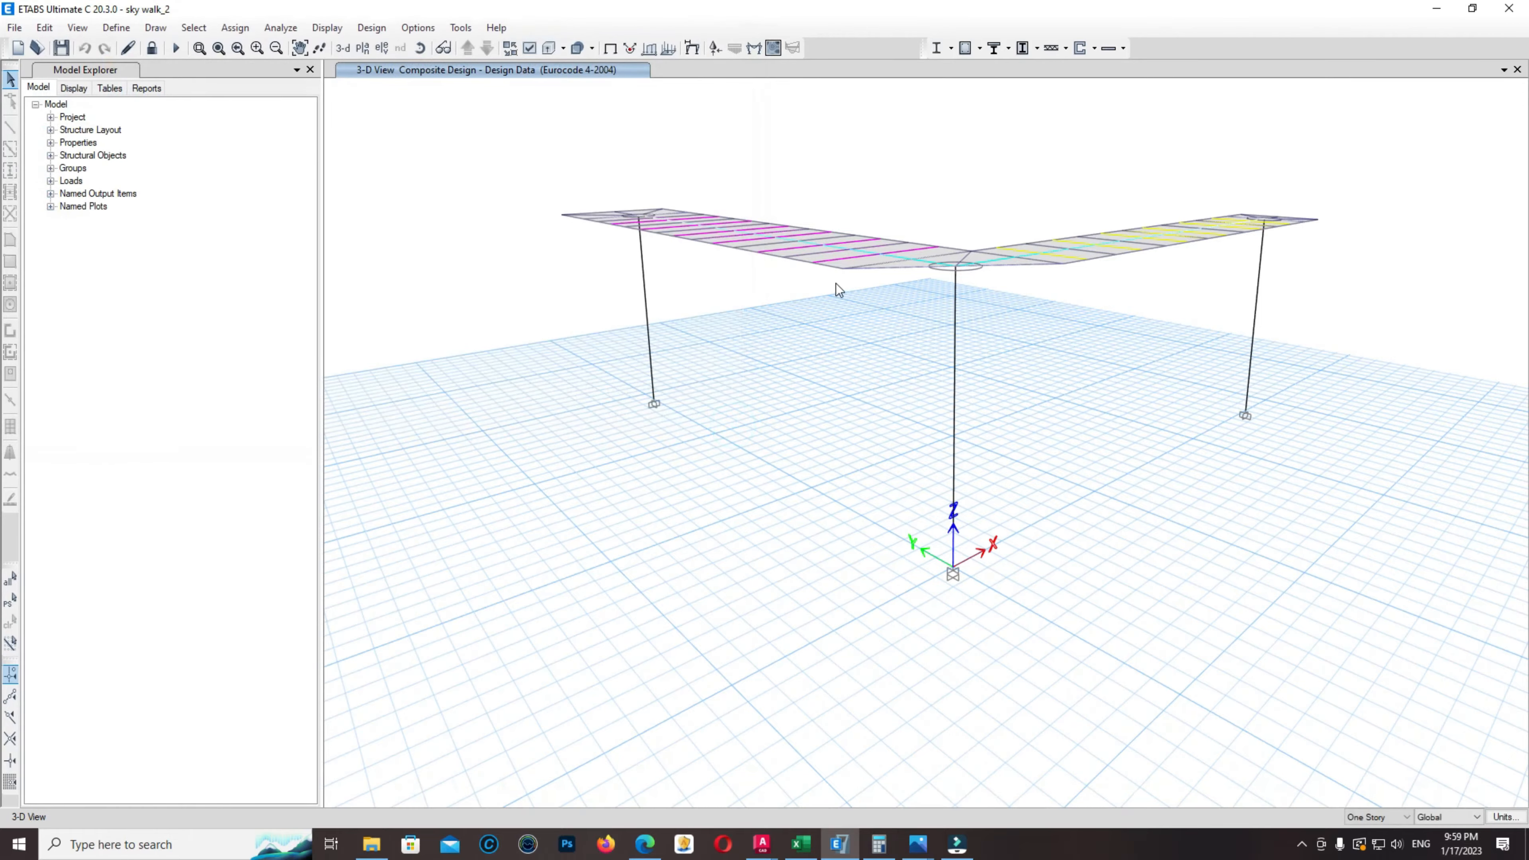
Turn on the frame section labels in the 3D view options and clear the composite design data display
{"action": "middle_click_drag", "start_coordinate": [836, 283], "coordinate": [1199, 468], "text": "shift"}
{"action": "scroll", "coordinate": [674, 248], "scroll_direction": "up", "scroll_amount": 5}
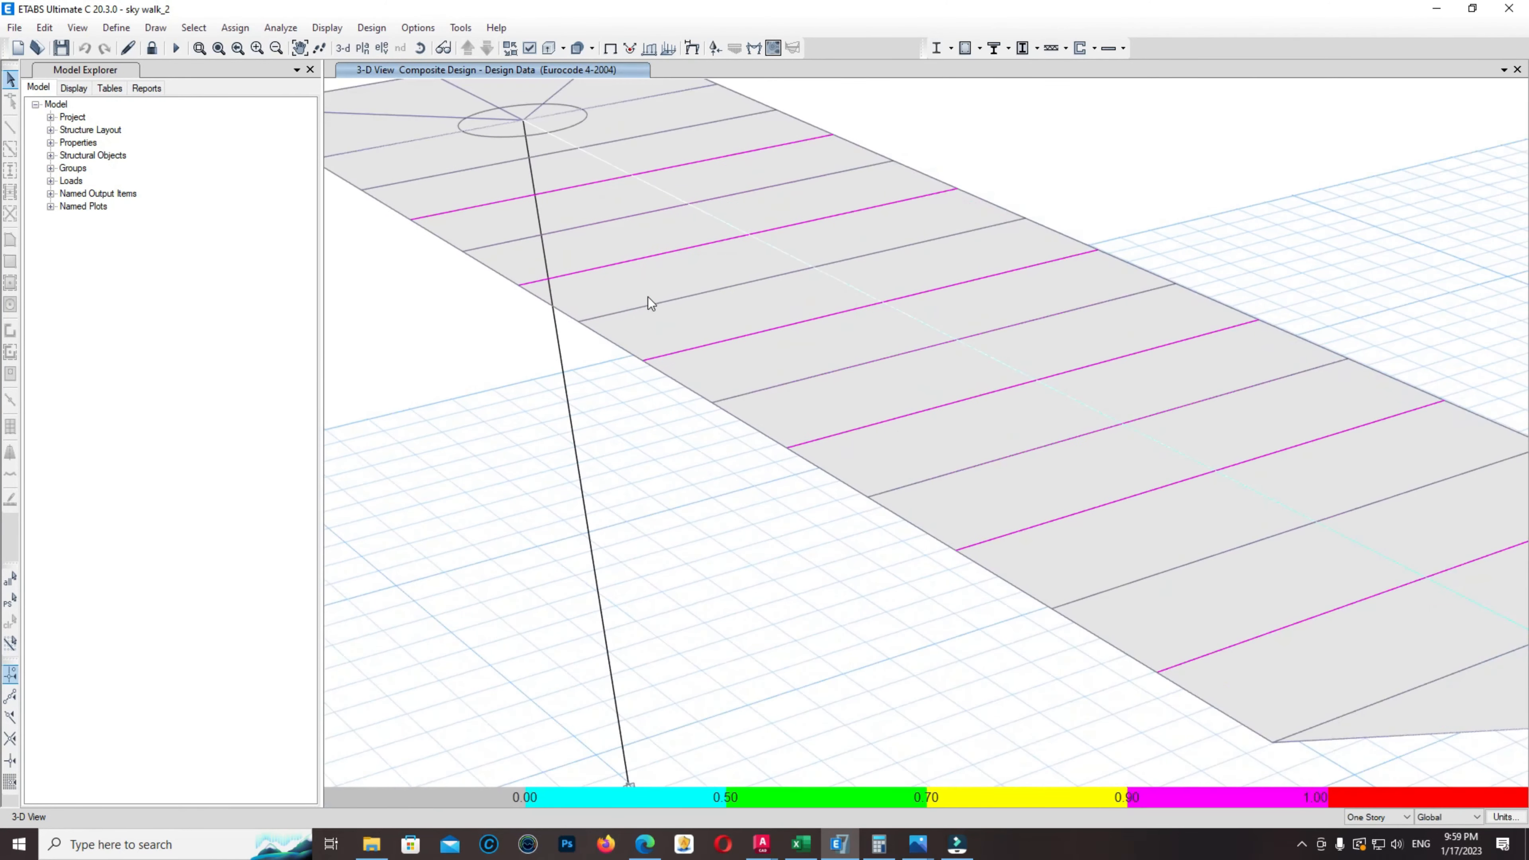
{"action": "scroll", "coordinate": [467, 360], "scroll_direction": "down", "scroll_amount": 5}
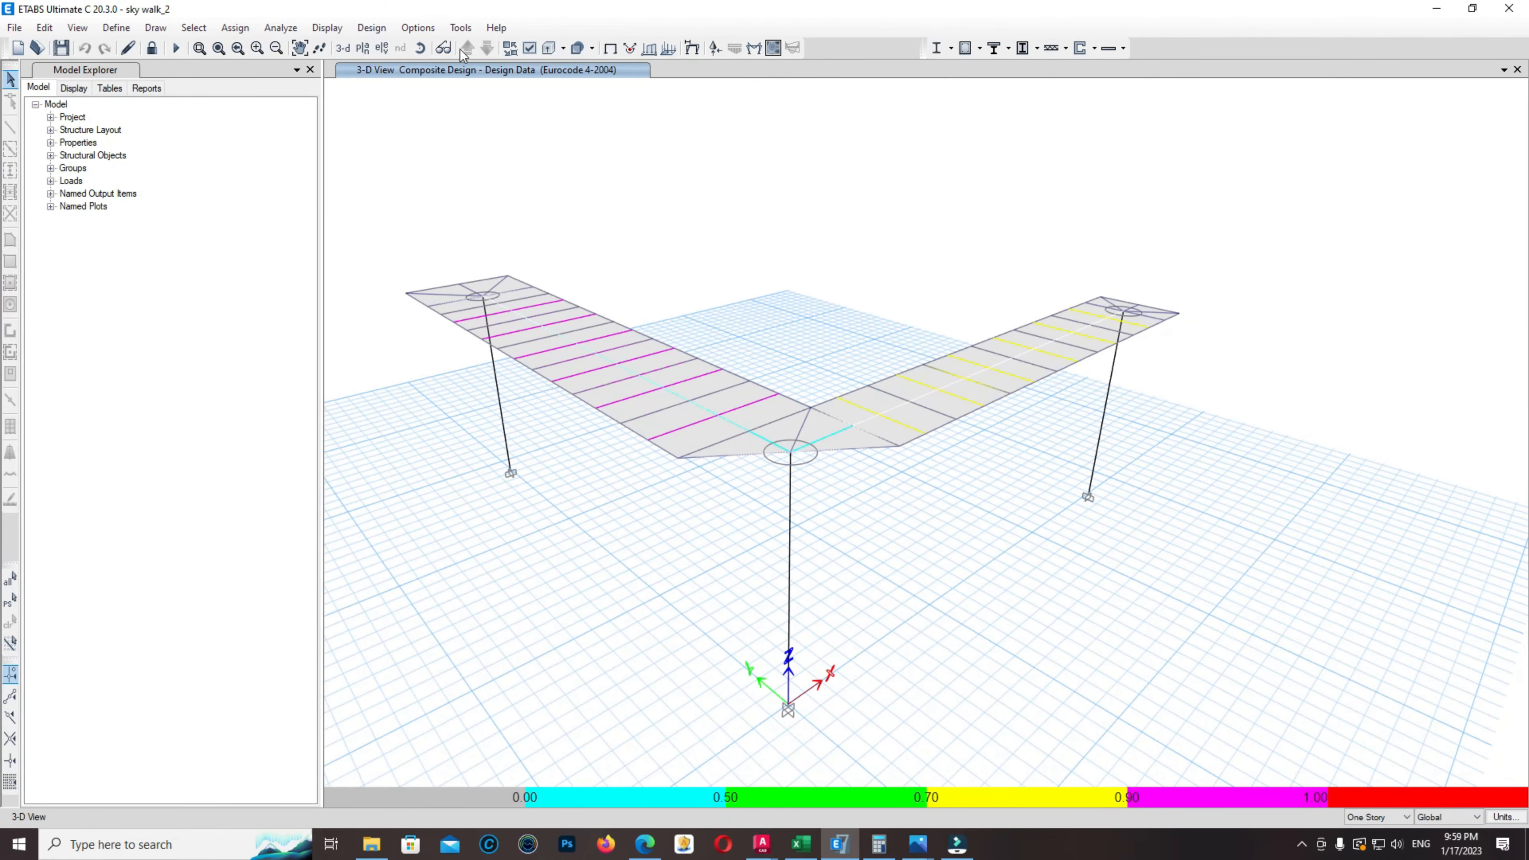
{"action": "left_click", "coordinate": [529, 48]}
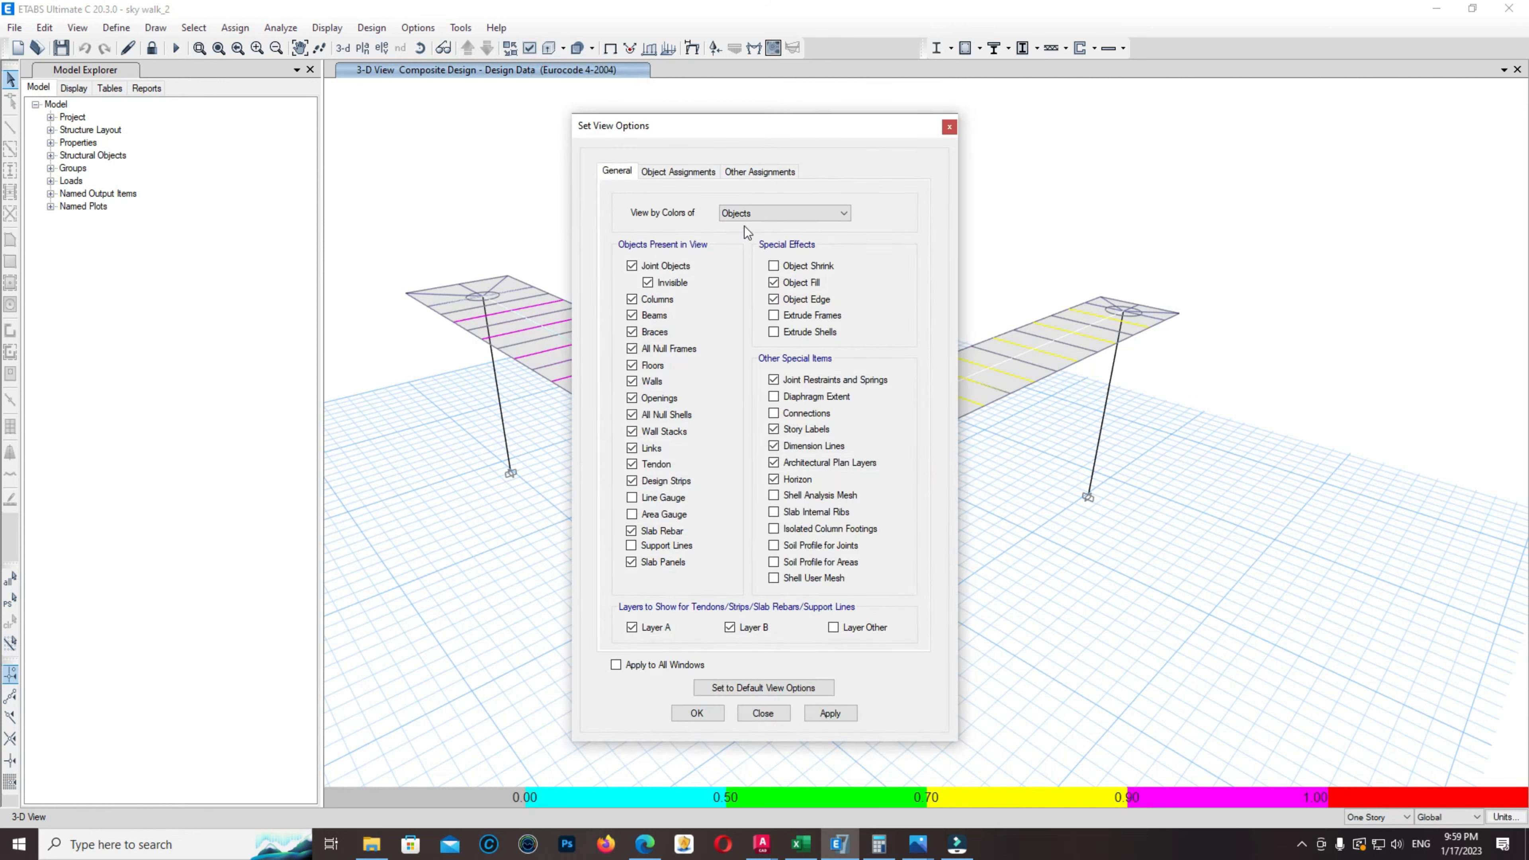
{"action": "left_click", "coordinate": [702, 171]}
{"action": "left_click", "coordinate": [791, 243]}
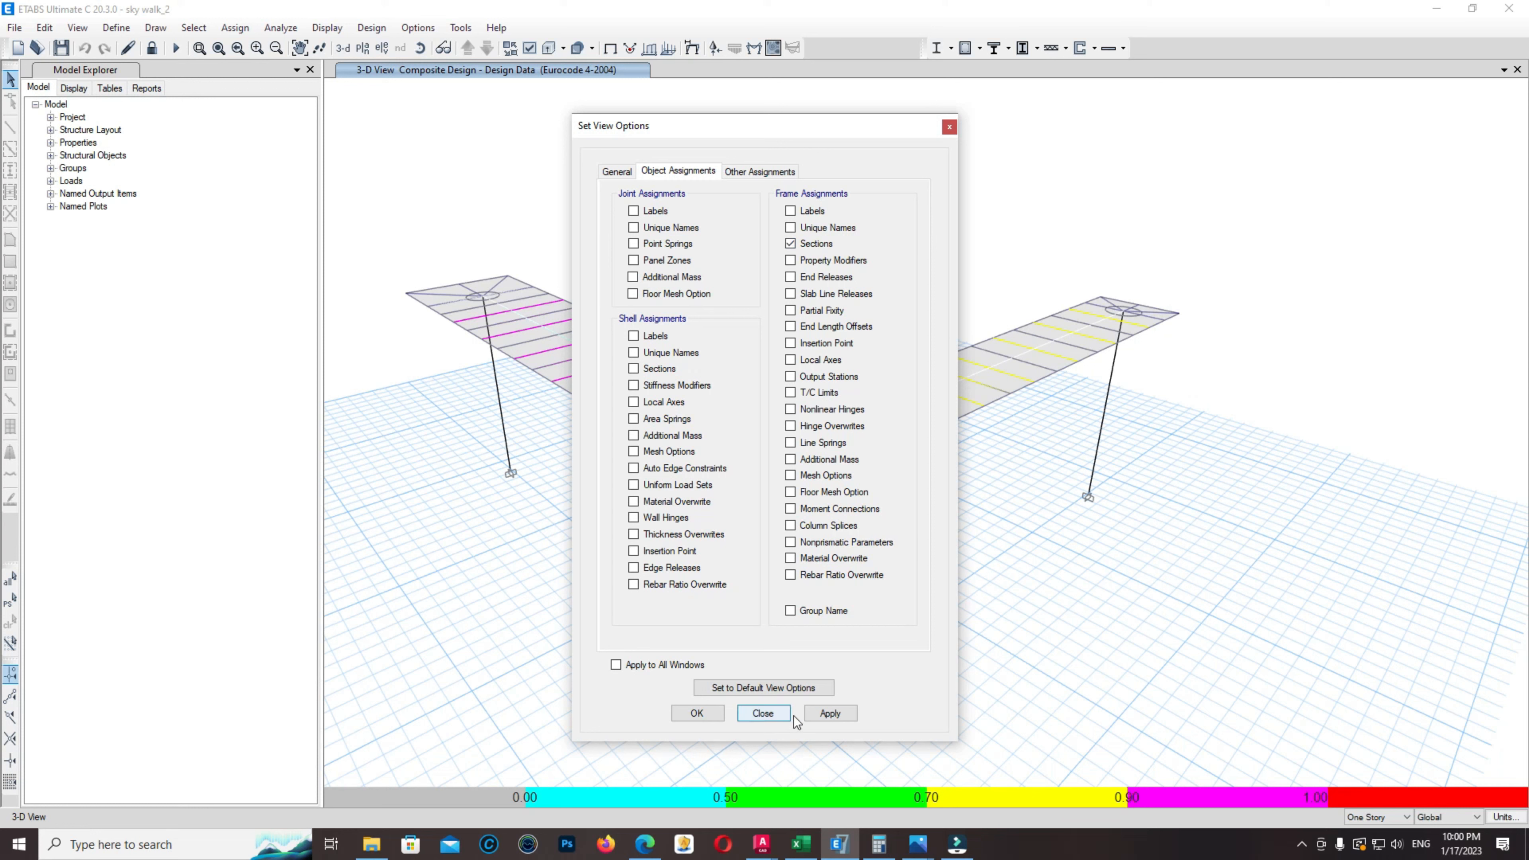
{"action": "left_click", "coordinate": [830, 713]}
{"action": "left_click", "coordinate": [693, 713]}
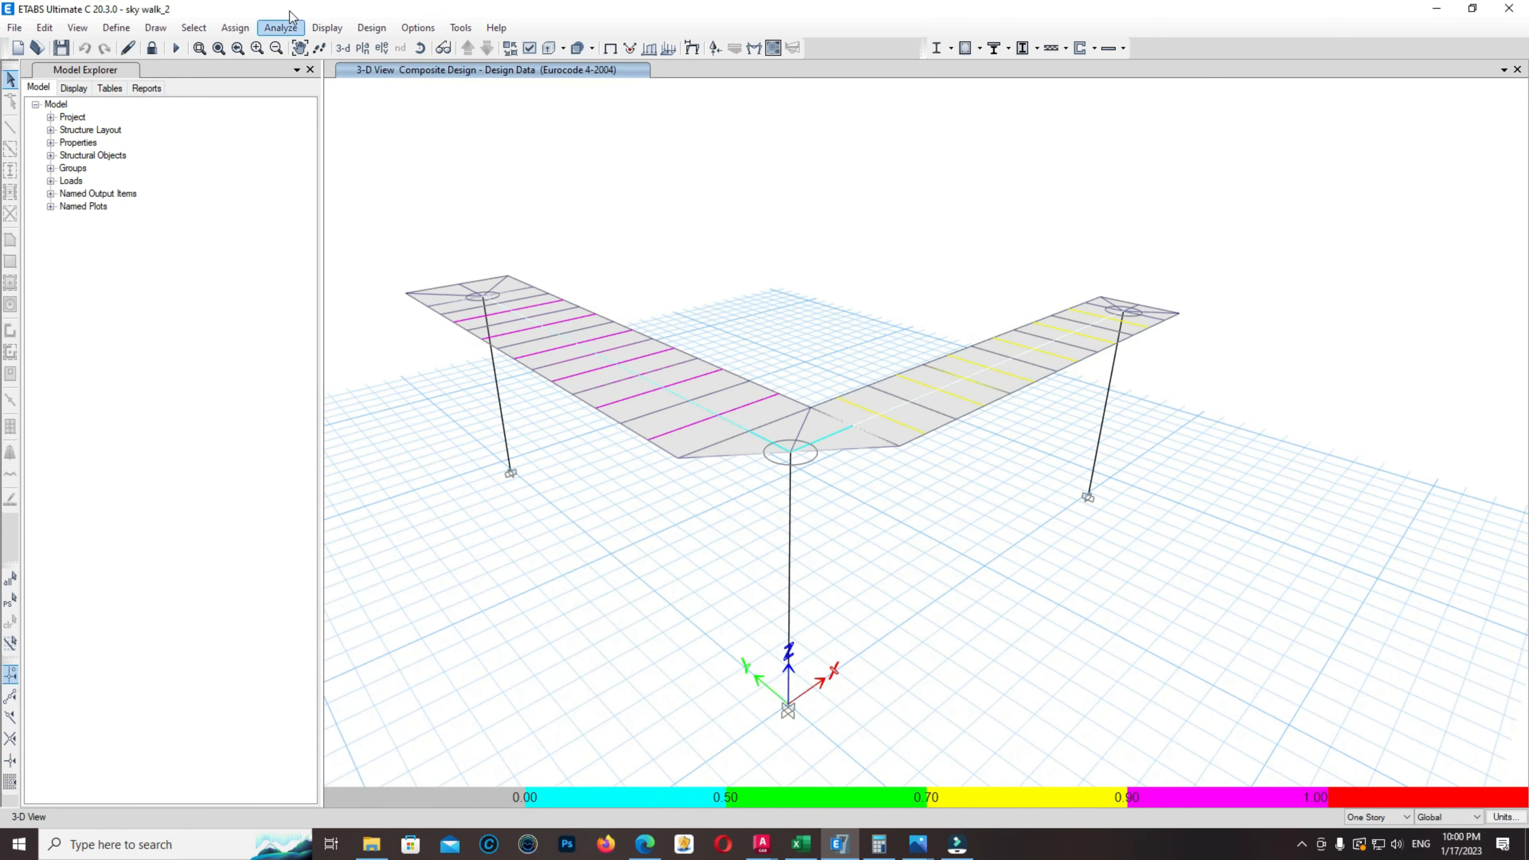
{"action": "left_click", "coordinate": [235, 27]}
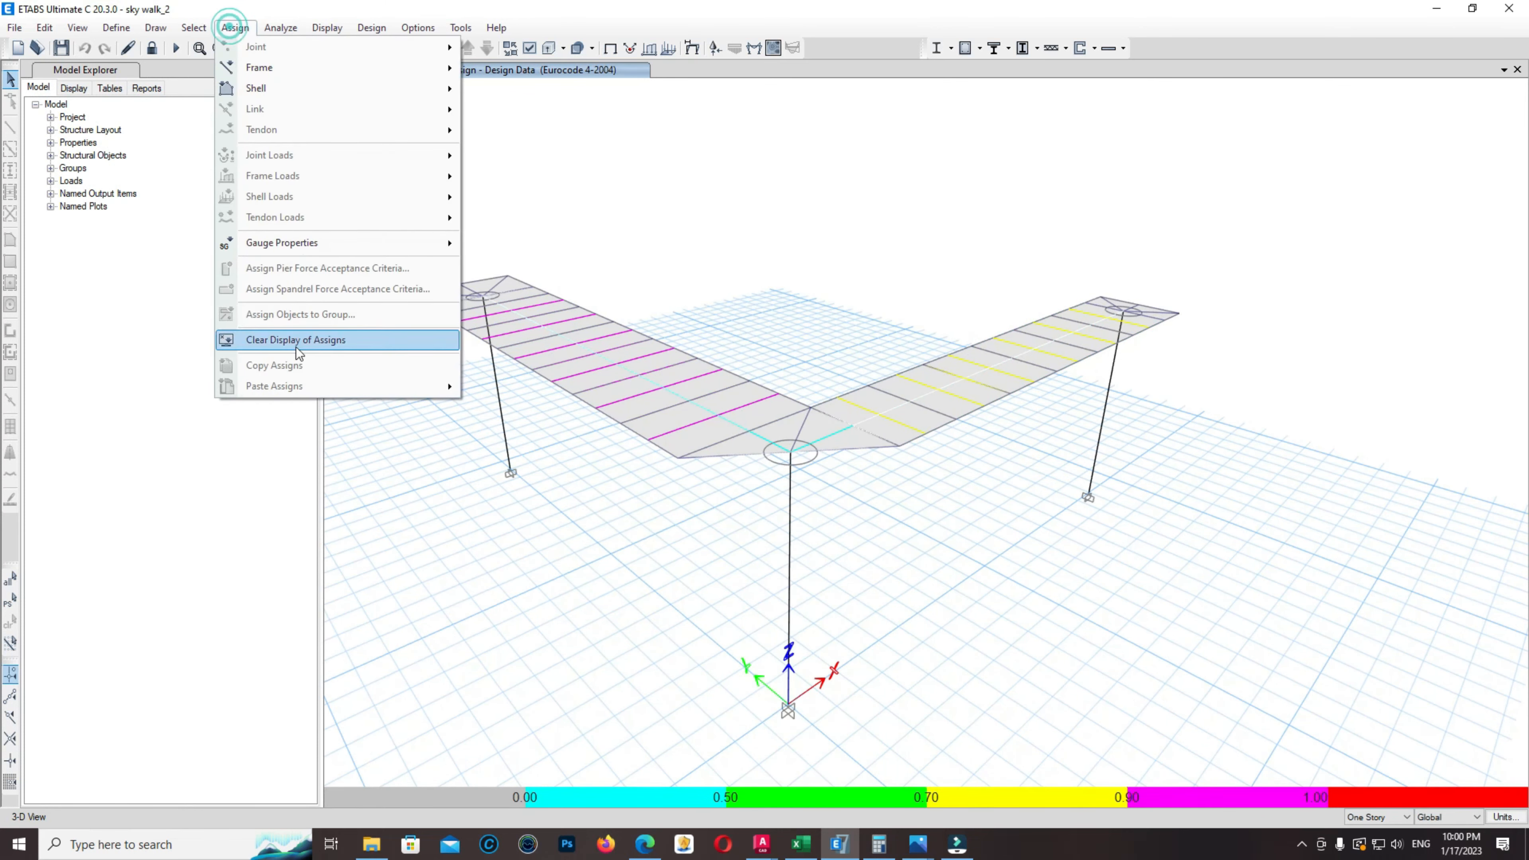
{"action": "left_click", "coordinate": [319, 348]}
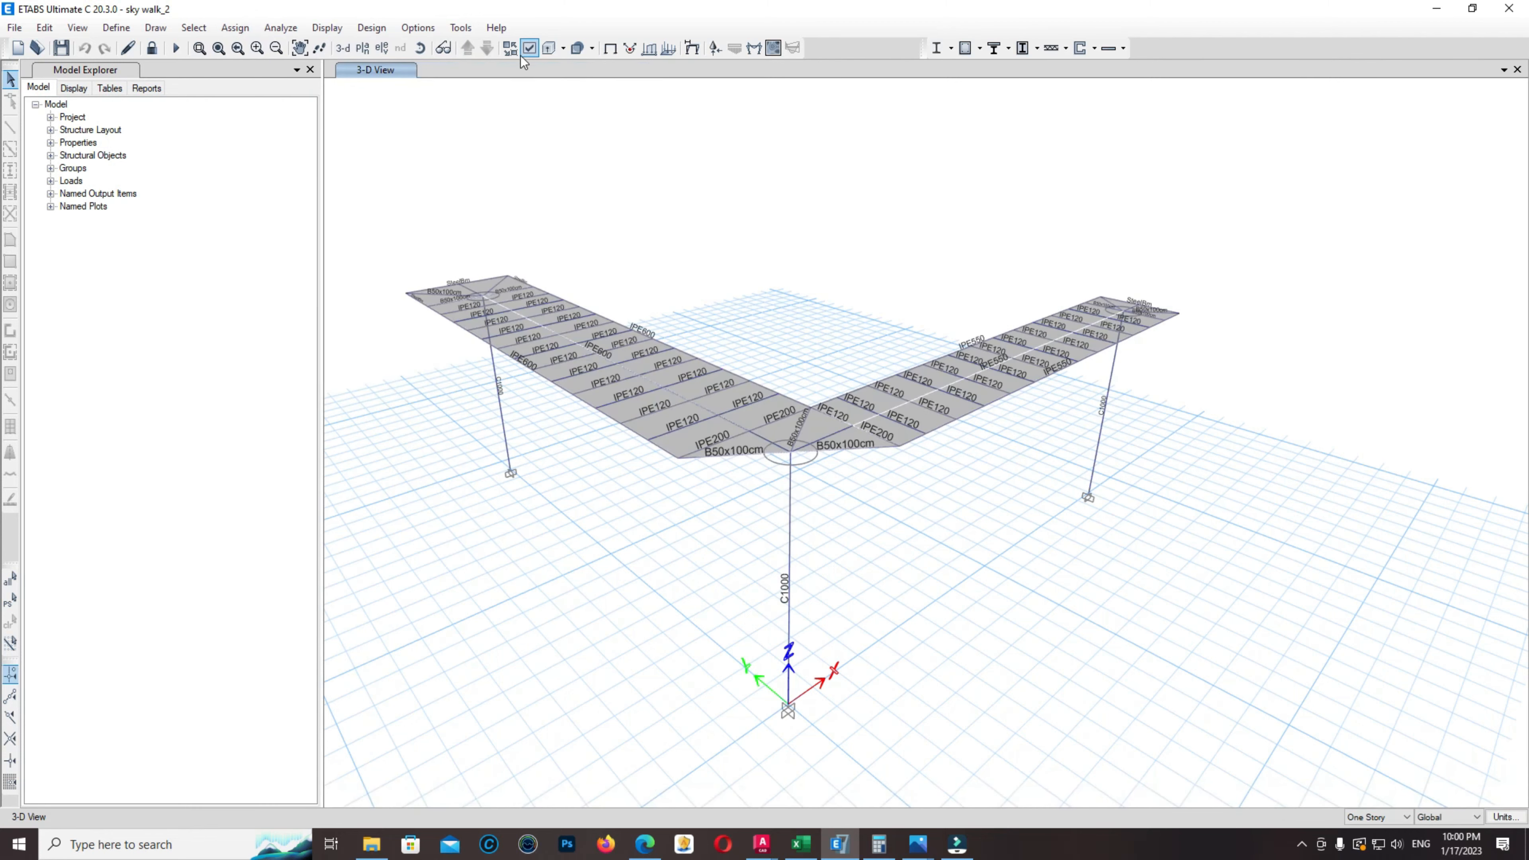
Examine the section labels of the main girders and cross beams along the Y-direction arm of the deck
{"action": "middle_click_drag", "start_coordinate": [566, 422], "coordinate": [602, 512], "text": "shift"}
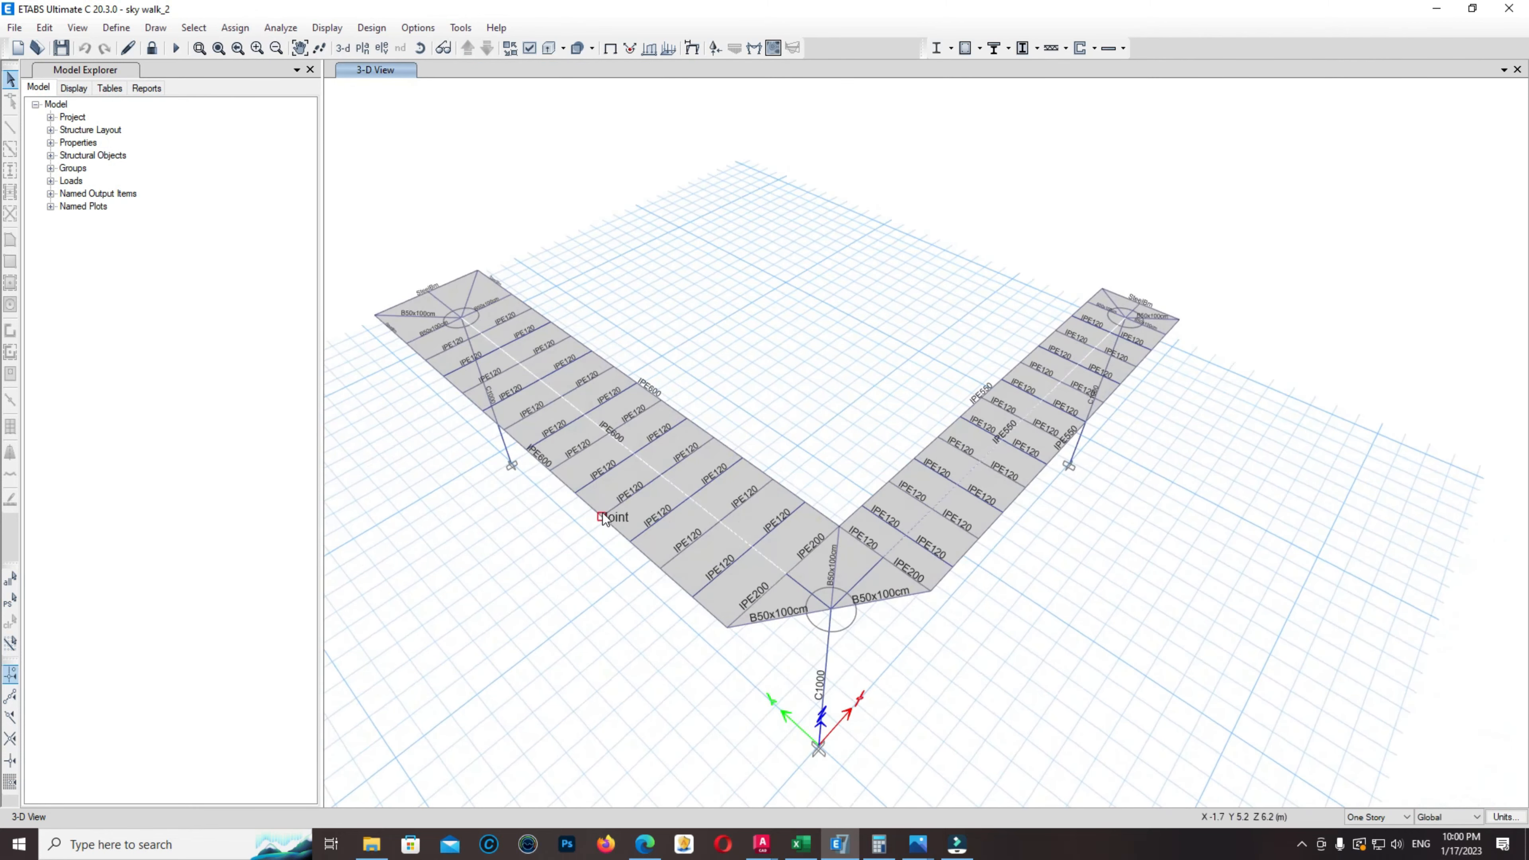
{"action": "scroll", "coordinate": [602, 512], "scroll_direction": "up", "scroll_amount": 4}
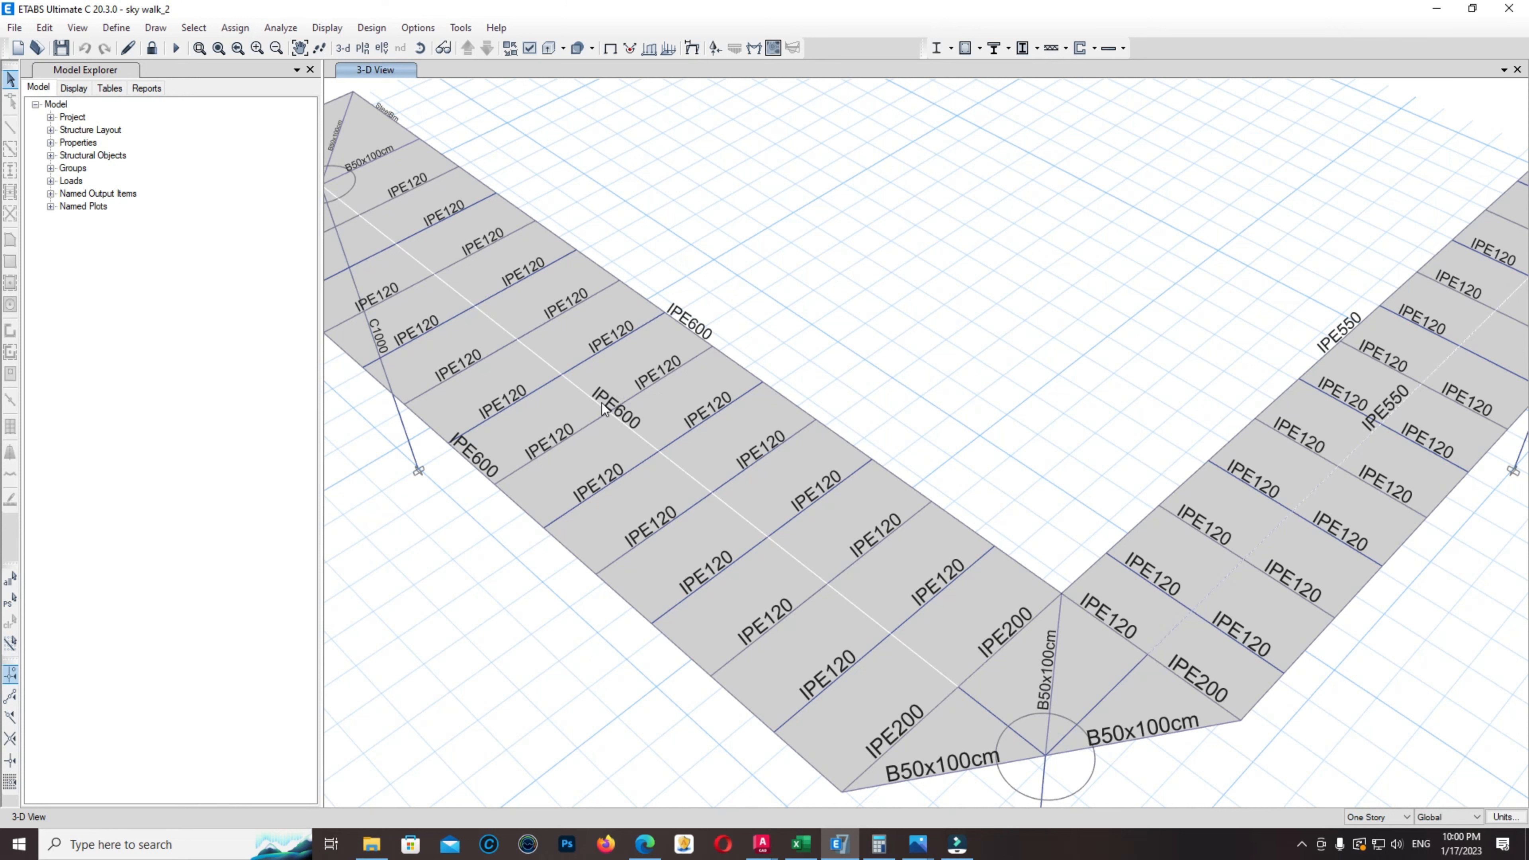
{"action": "middle_click_drag", "start_coordinate": [602, 421], "coordinate": [656, 419]}
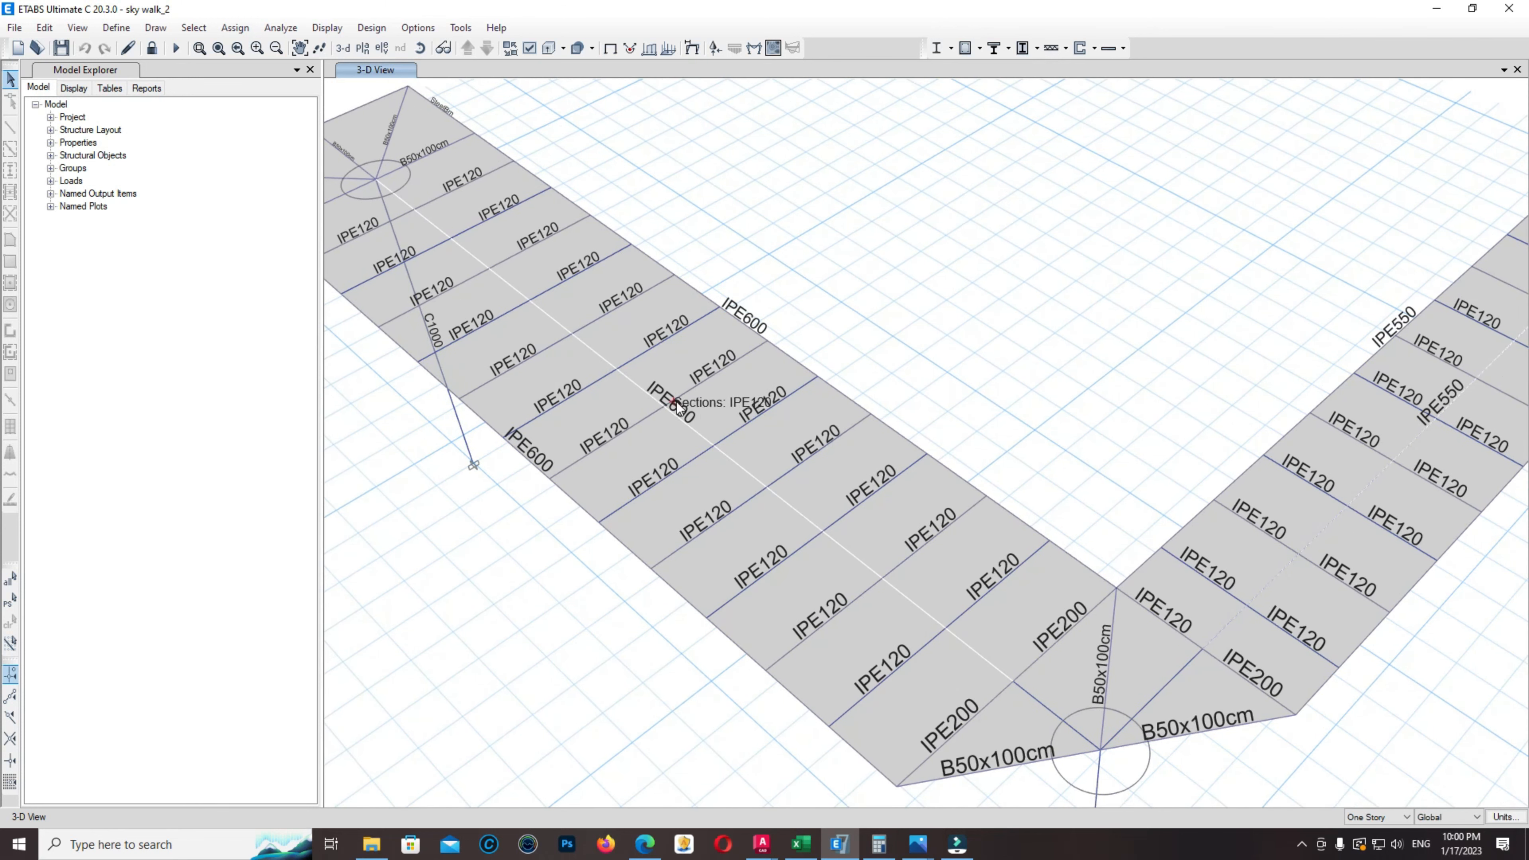
{"action": "middle_click_drag", "start_coordinate": [653, 388], "coordinate": [818, 303]}
{"action": "scroll", "coordinate": [678, 474], "scroll_direction": "down", "scroll_amount": 2}
{"action": "scroll", "coordinate": [656, 336], "scroll_direction": "up", "scroll_amount": 3}
{"action": "scroll", "coordinate": [657, 336], "scroll_direction": "up", "scroll_amount": 2}
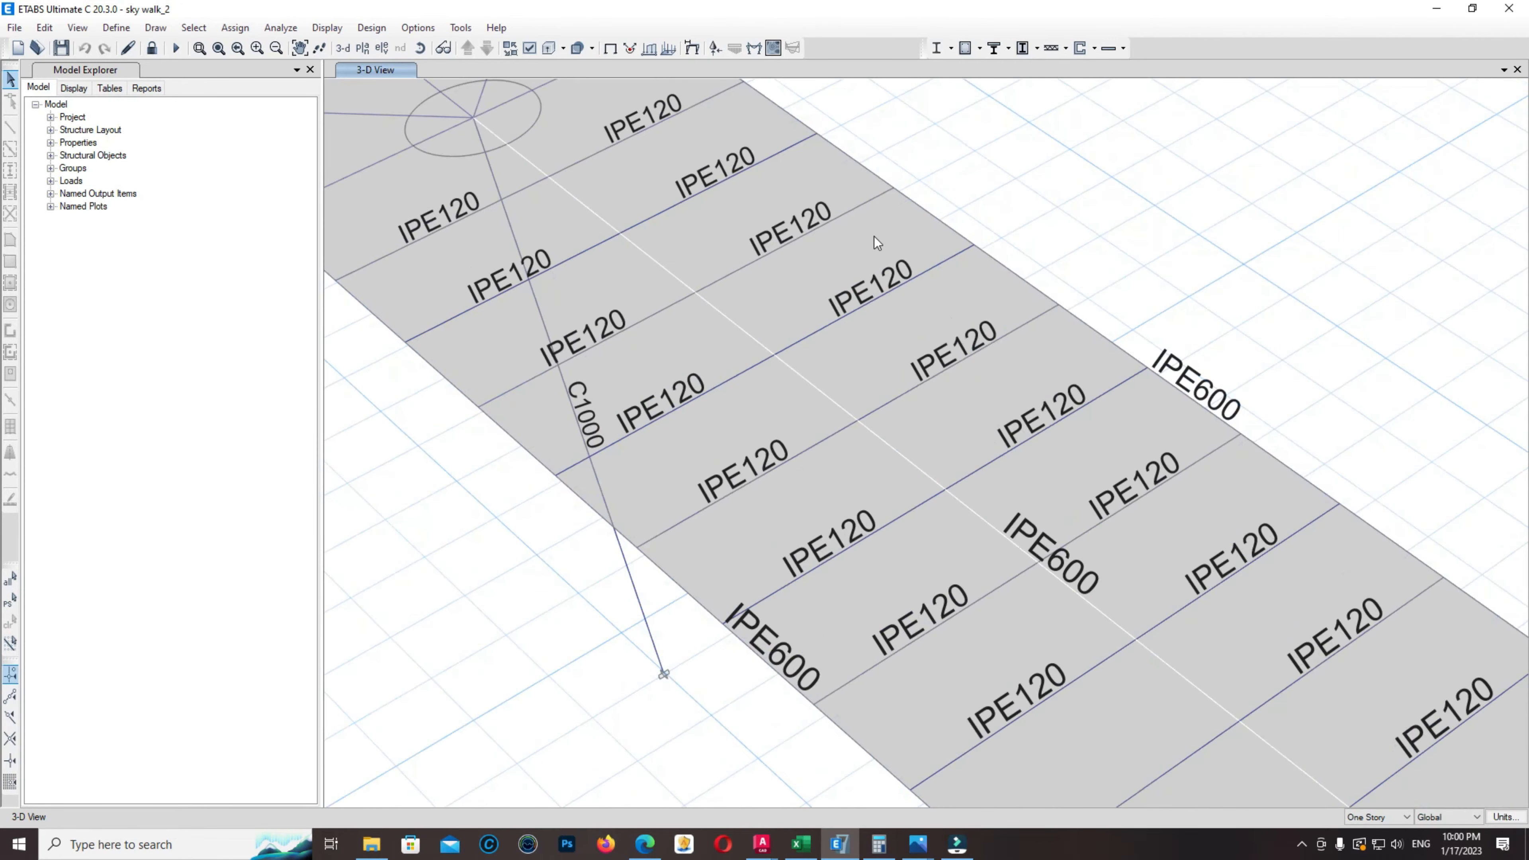
{"action": "middle_click_drag", "start_coordinate": [877, 245], "coordinate": [713, 351]}
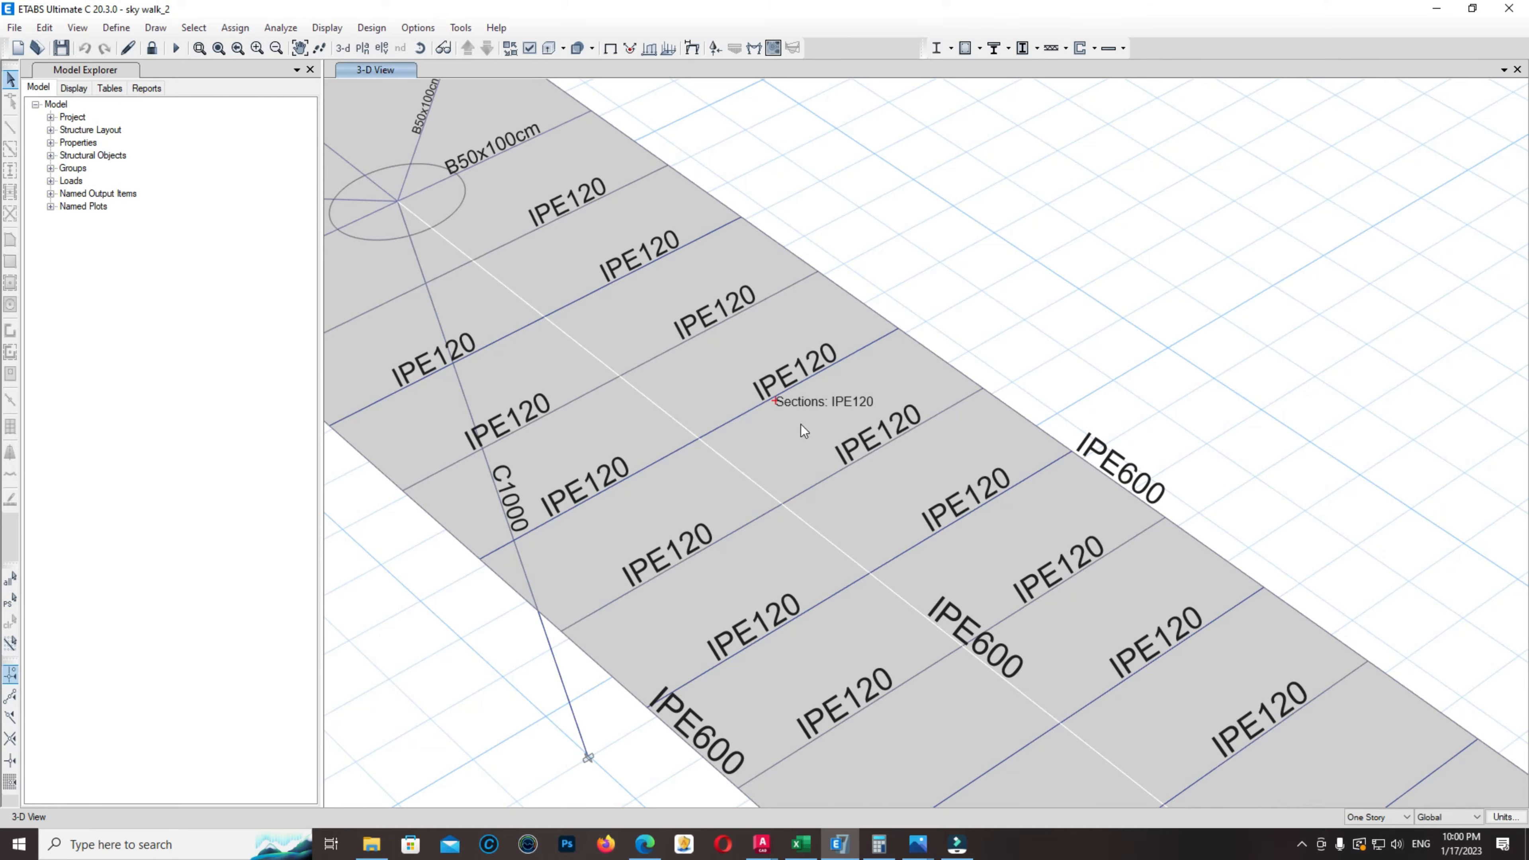
{"action": "scroll", "coordinate": [800, 424], "scroll_direction": "down", "scroll_amount": 4}
Examine the section labels of the three columns supporting the corner and both ends of the walkway
{"action": "middle_click_drag", "start_coordinate": [1180, 705], "coordinate": [871, 595], "text": "shift"}
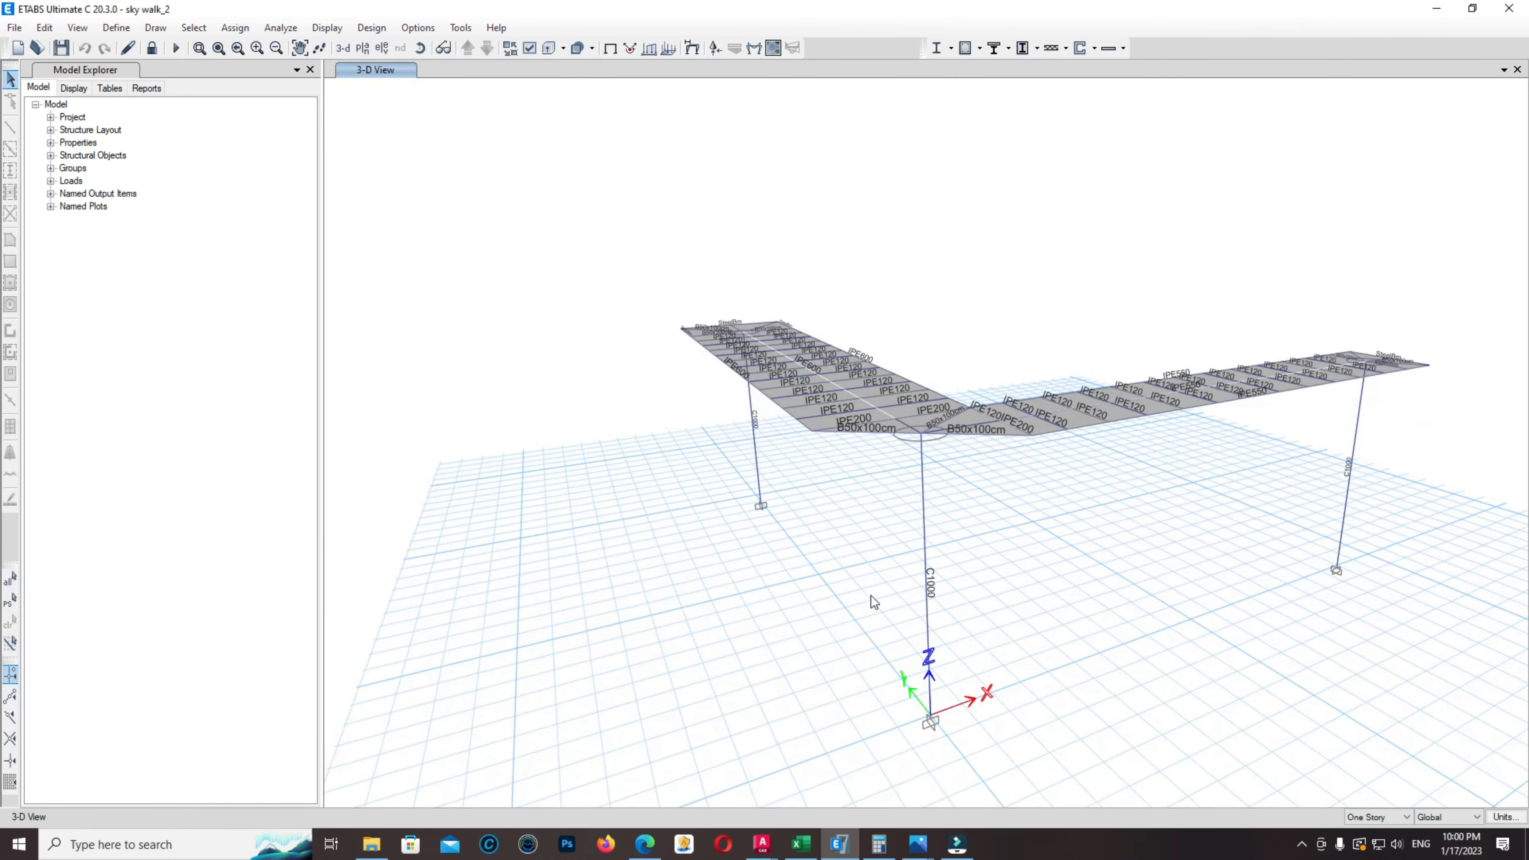
{"action": "scroll", "coordinate": [934, 593], "scroll_direction": "up", "scroll_amount": 3}
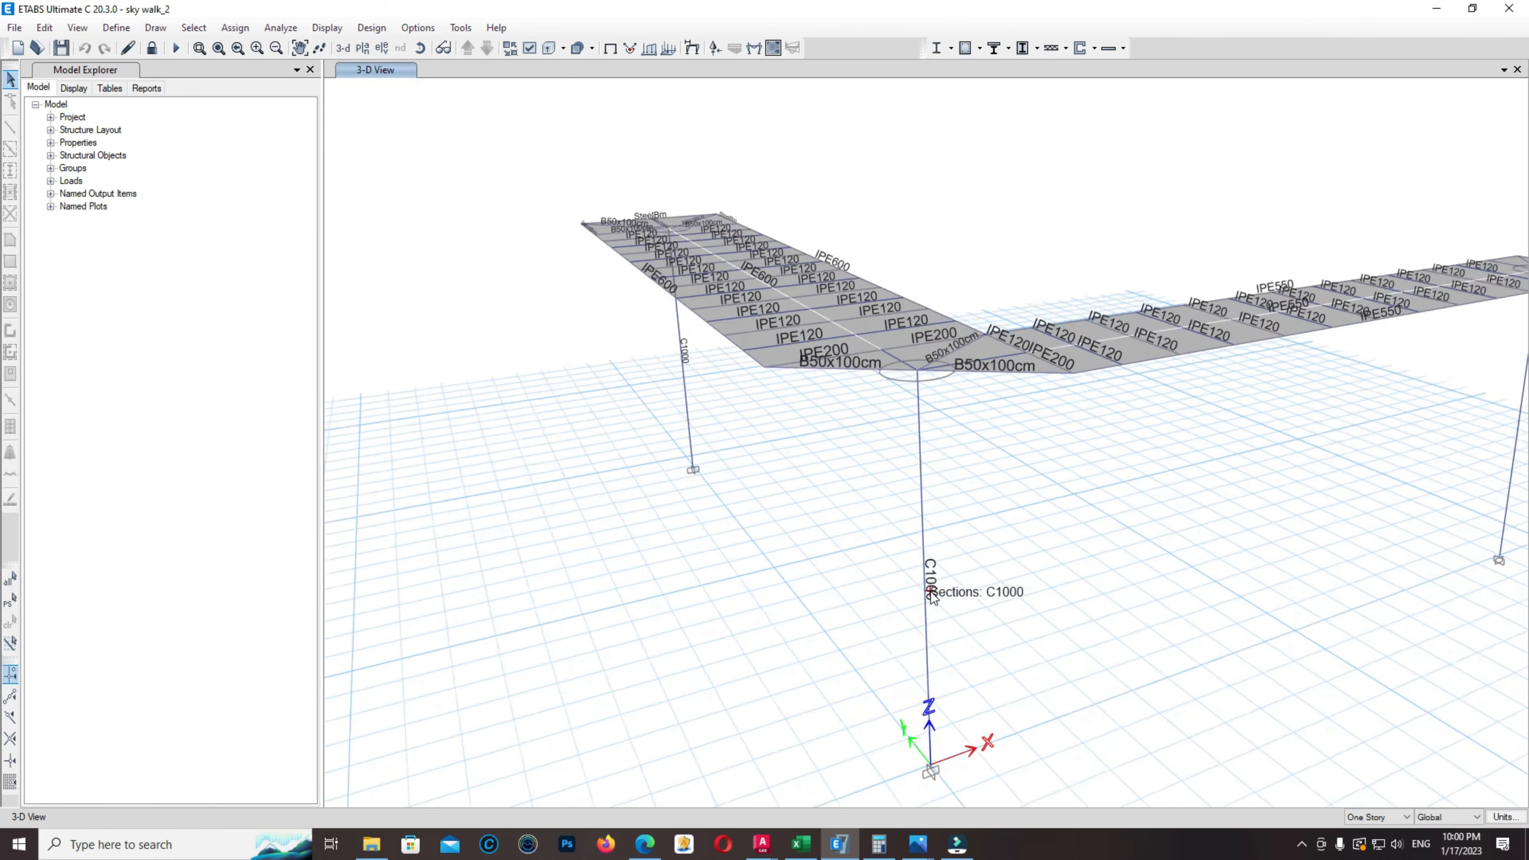
{"action": "scroll", "coordinate": [912, 593], "scroll_direction": "down", "scroll_amount": 4}
{"action": "scroll", "coordinate": [912, 593], "scroll_direction": "up", "scroll_amount": 4}
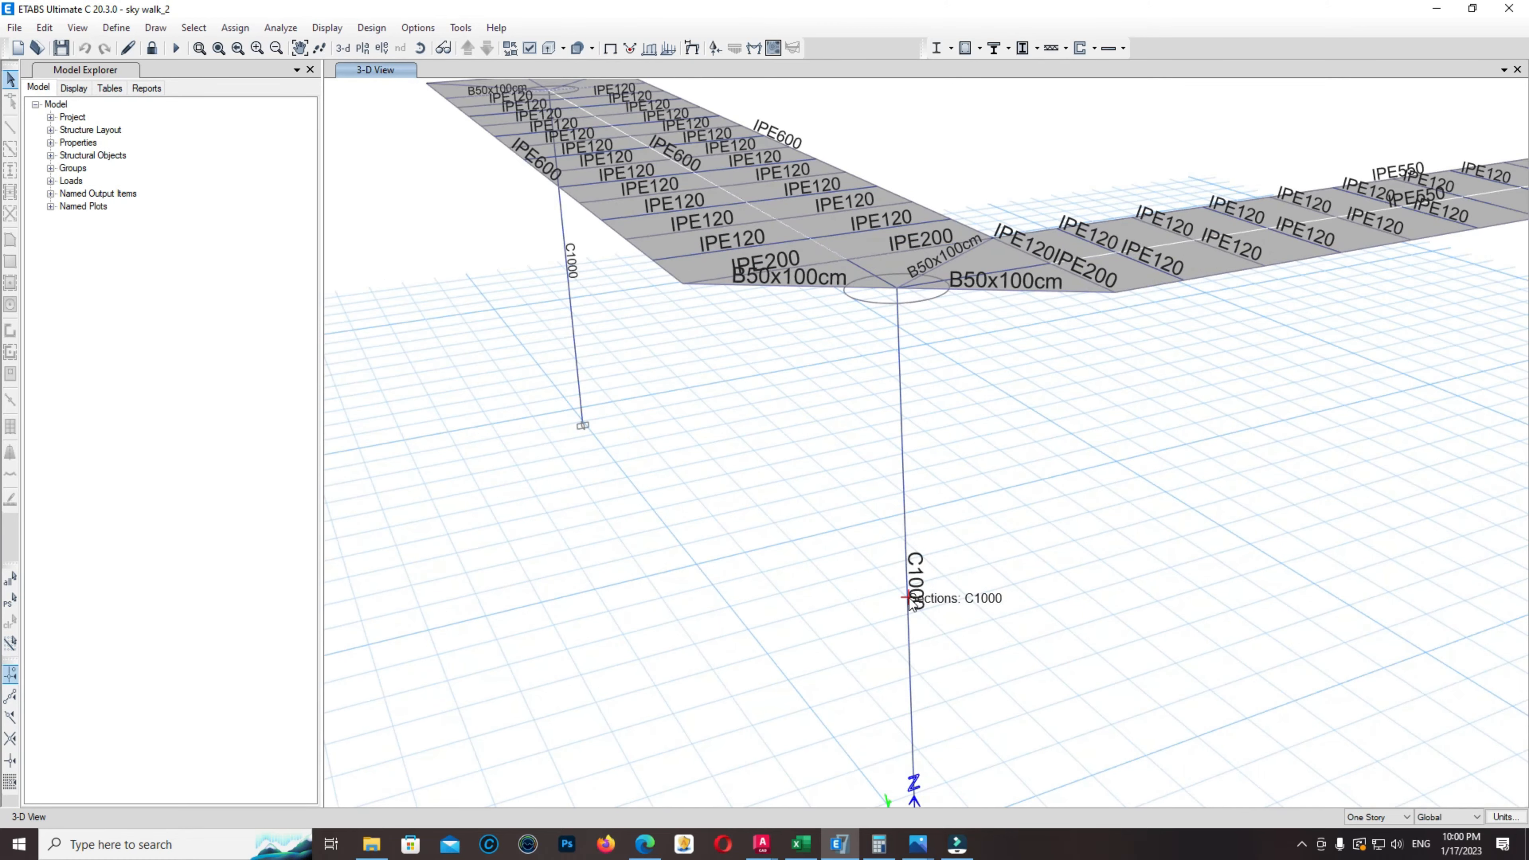
{"action": "scroll", "coordinate": [863, 609], "scroll_direction": "down", "scroll_amount": 1}
{"action": "scroll", "coordinate": [867, 609], "scroll_direction": "down", "scroll_amount": 4}
{"action": "scroll", "coordinate": [1065, 609], "scroll_direction": "up", "scroll_amount": 5}
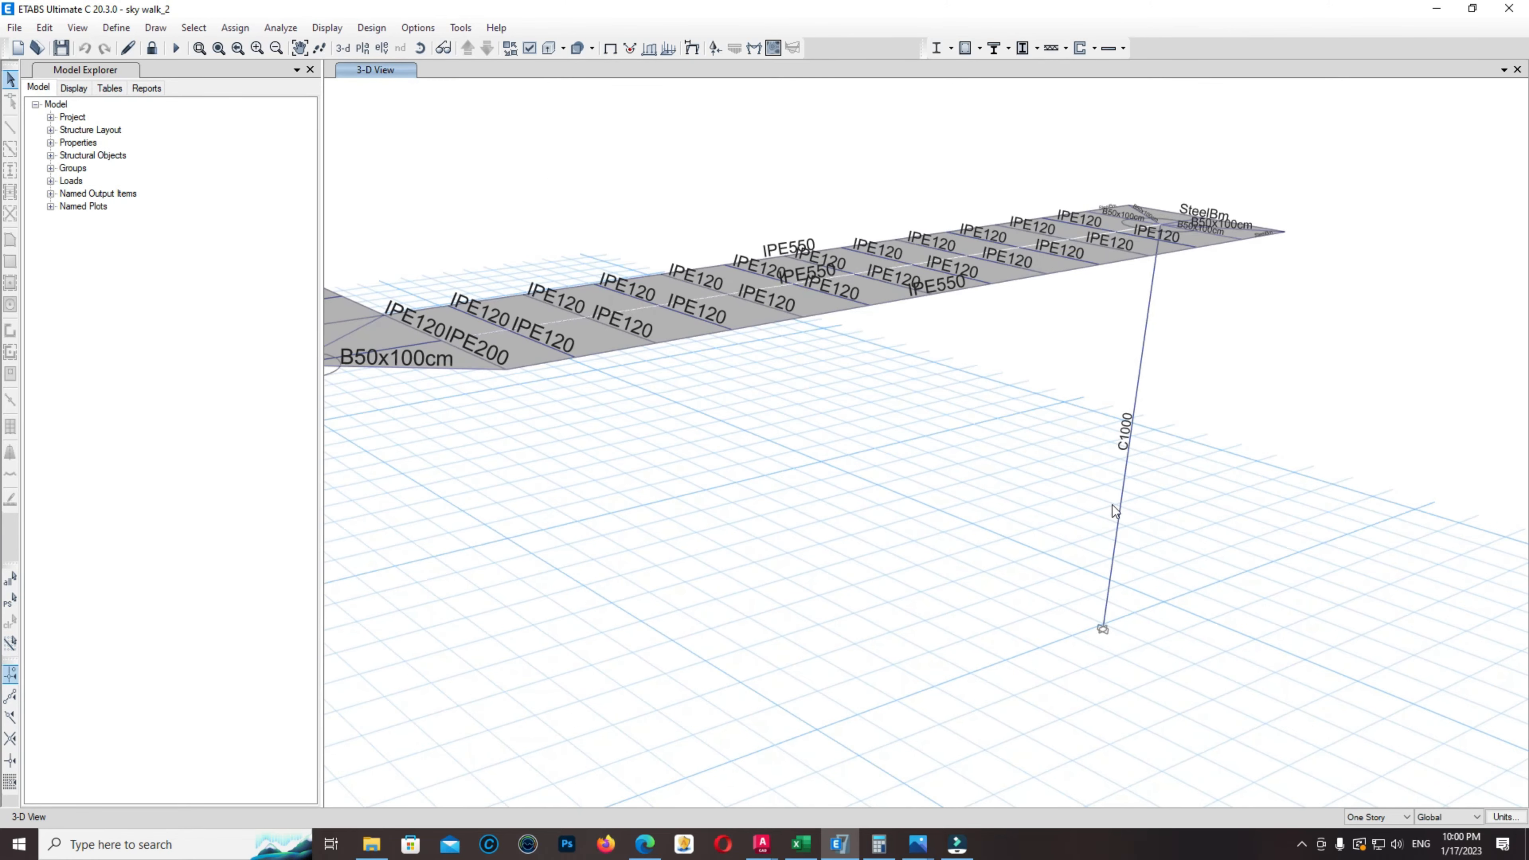
{"action": "scroll", "coordinate": [1123, 451], "scroll_direction": "down", "scroll_amount": 2}
{"action": "scroll", "coordinate": [585, 371], "scroll_direction": "up", "scroll_amount": 2}
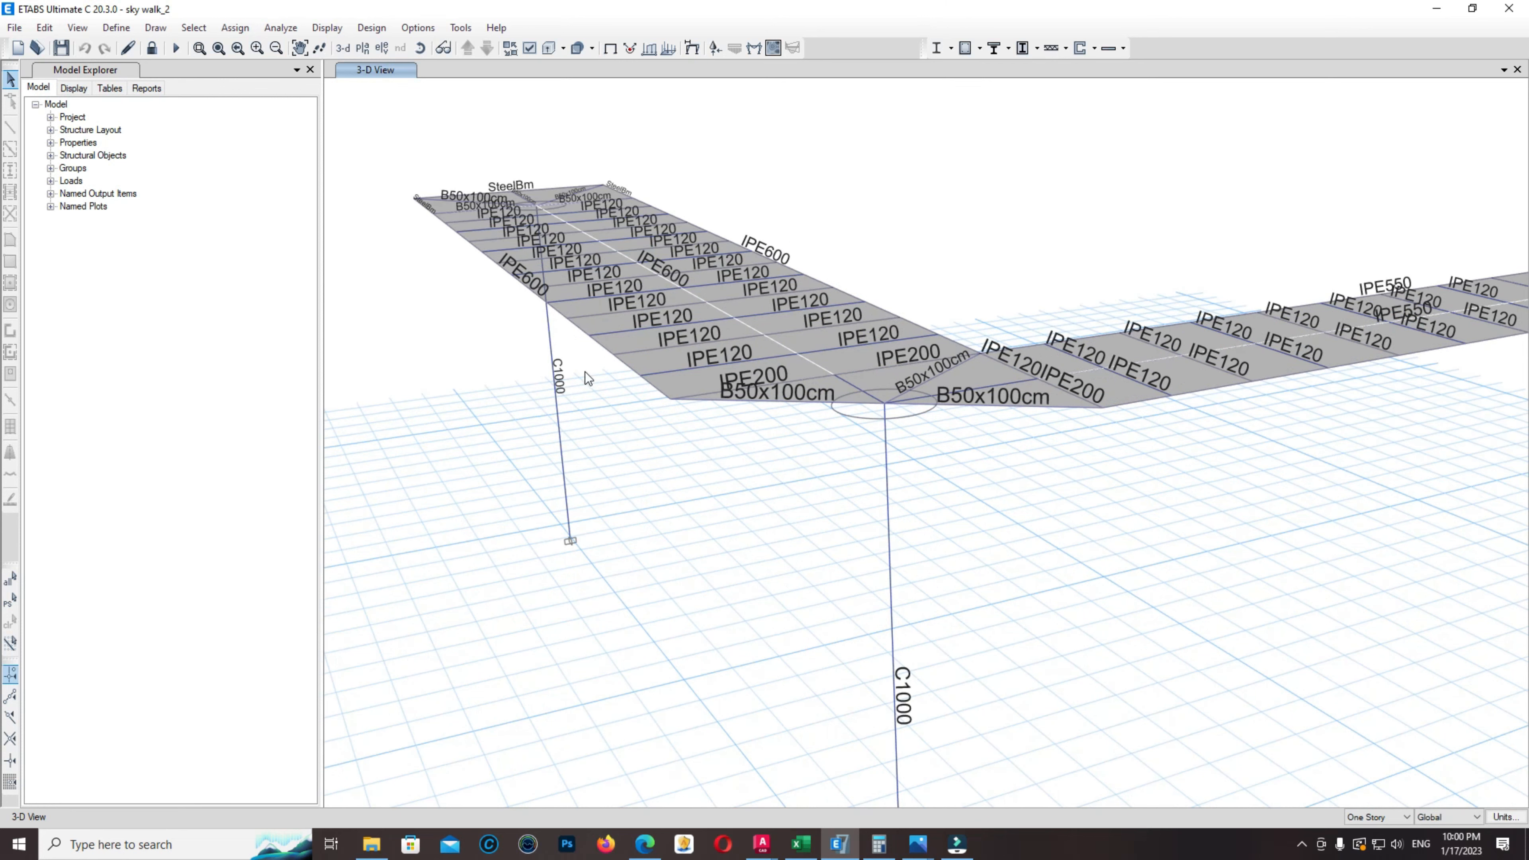
{"action": "scroll", "coordinate": [560, 383], "scroll_direction": "down", "scroll_amount": 2}
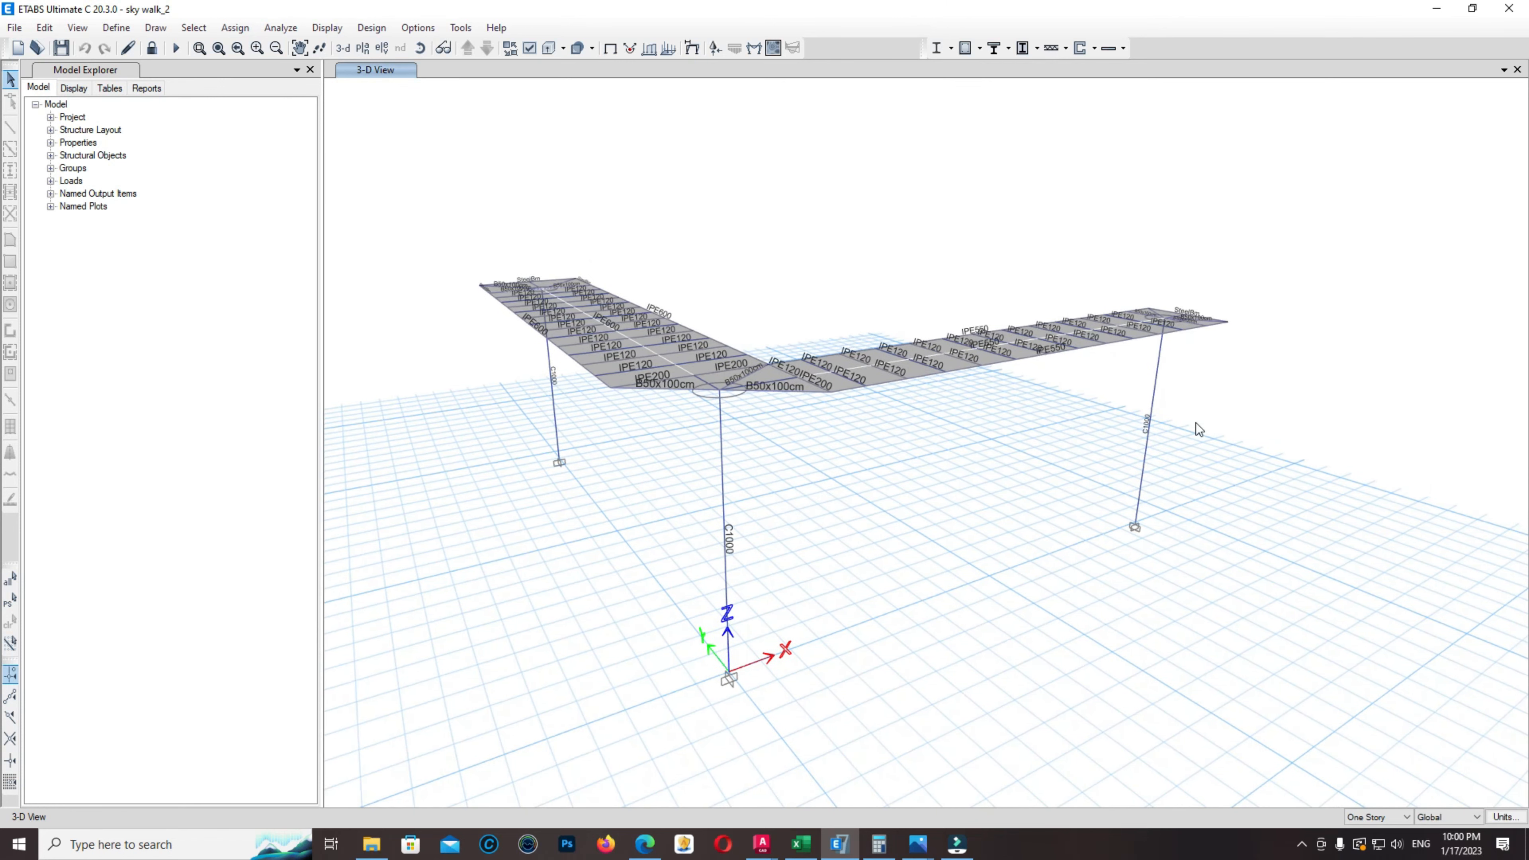
Review the whole sky walk frame from several angles, covering both deck arms and their supporting columns
{"action": "middle_click_drag", "start_coordinate": [692, 465], "coordinate": [905, 551], "text": "shift"}
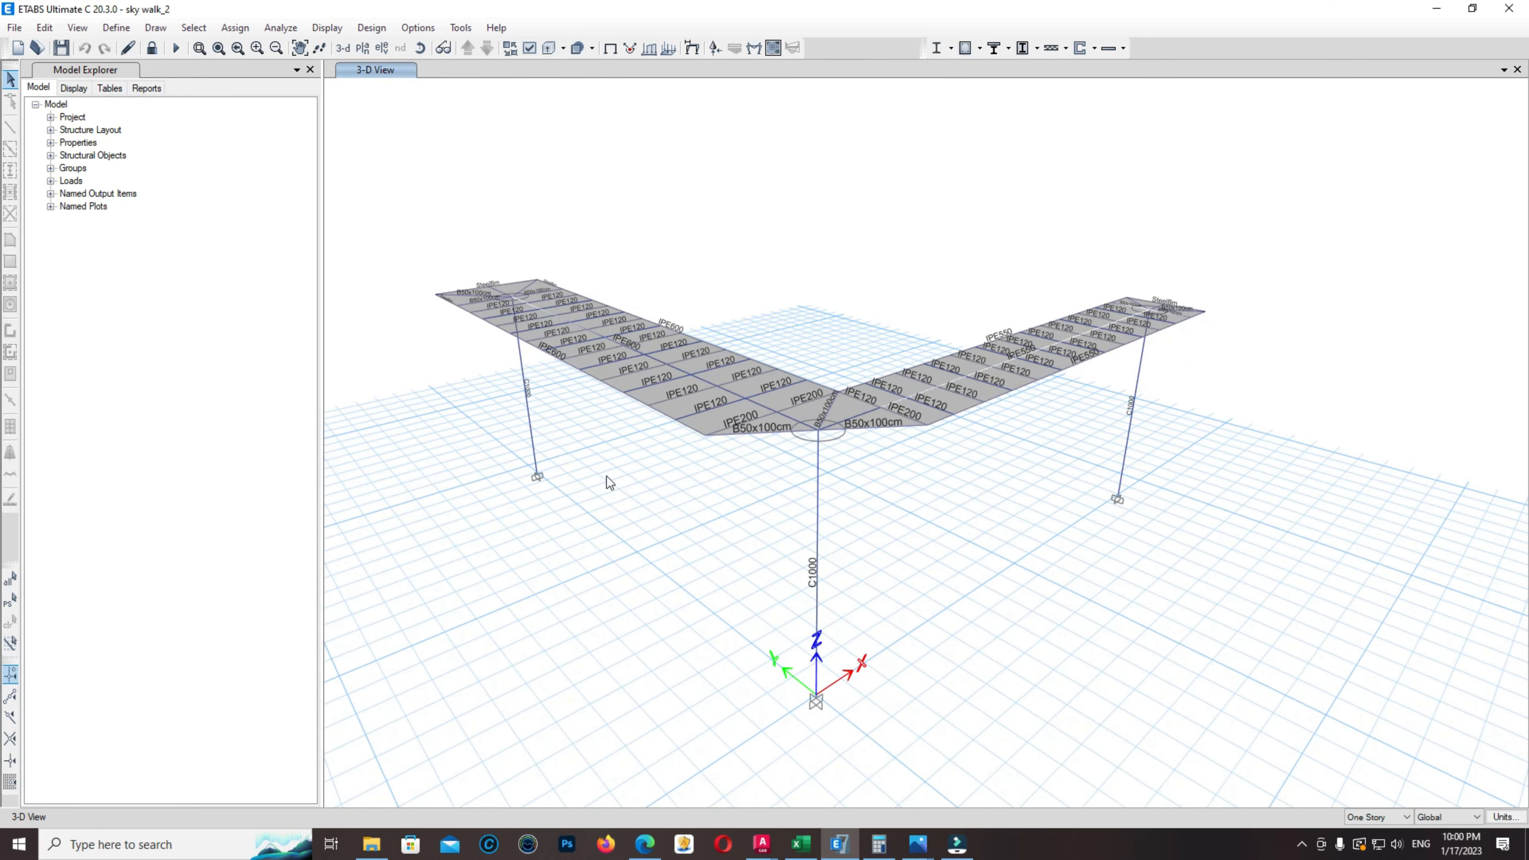
{"action": "left_click", "coordinate": [761, 845]}
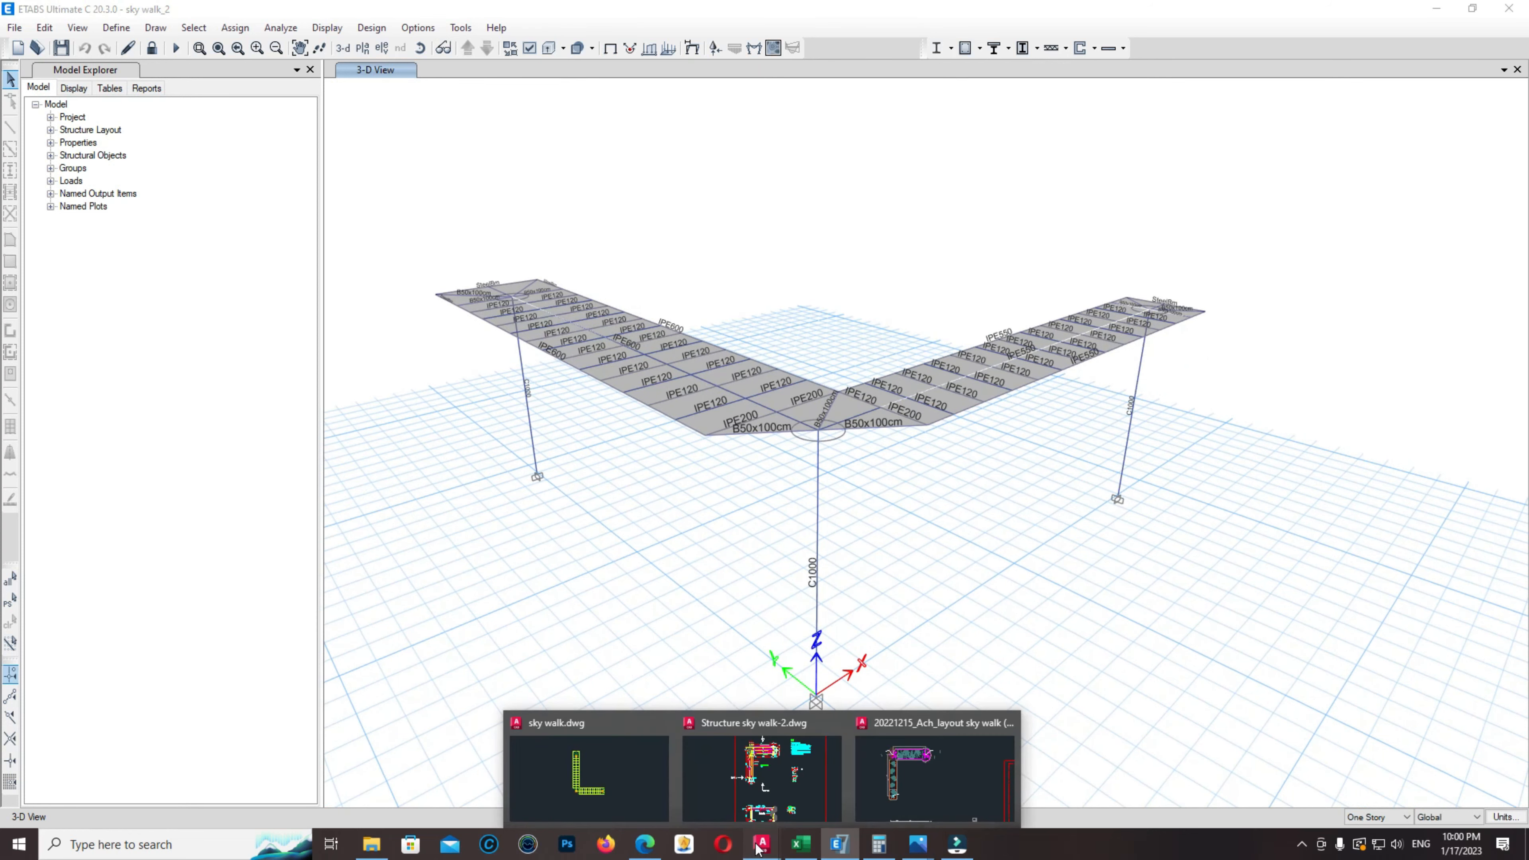
{"action": "left_click", "coordinate": [604, 474]}
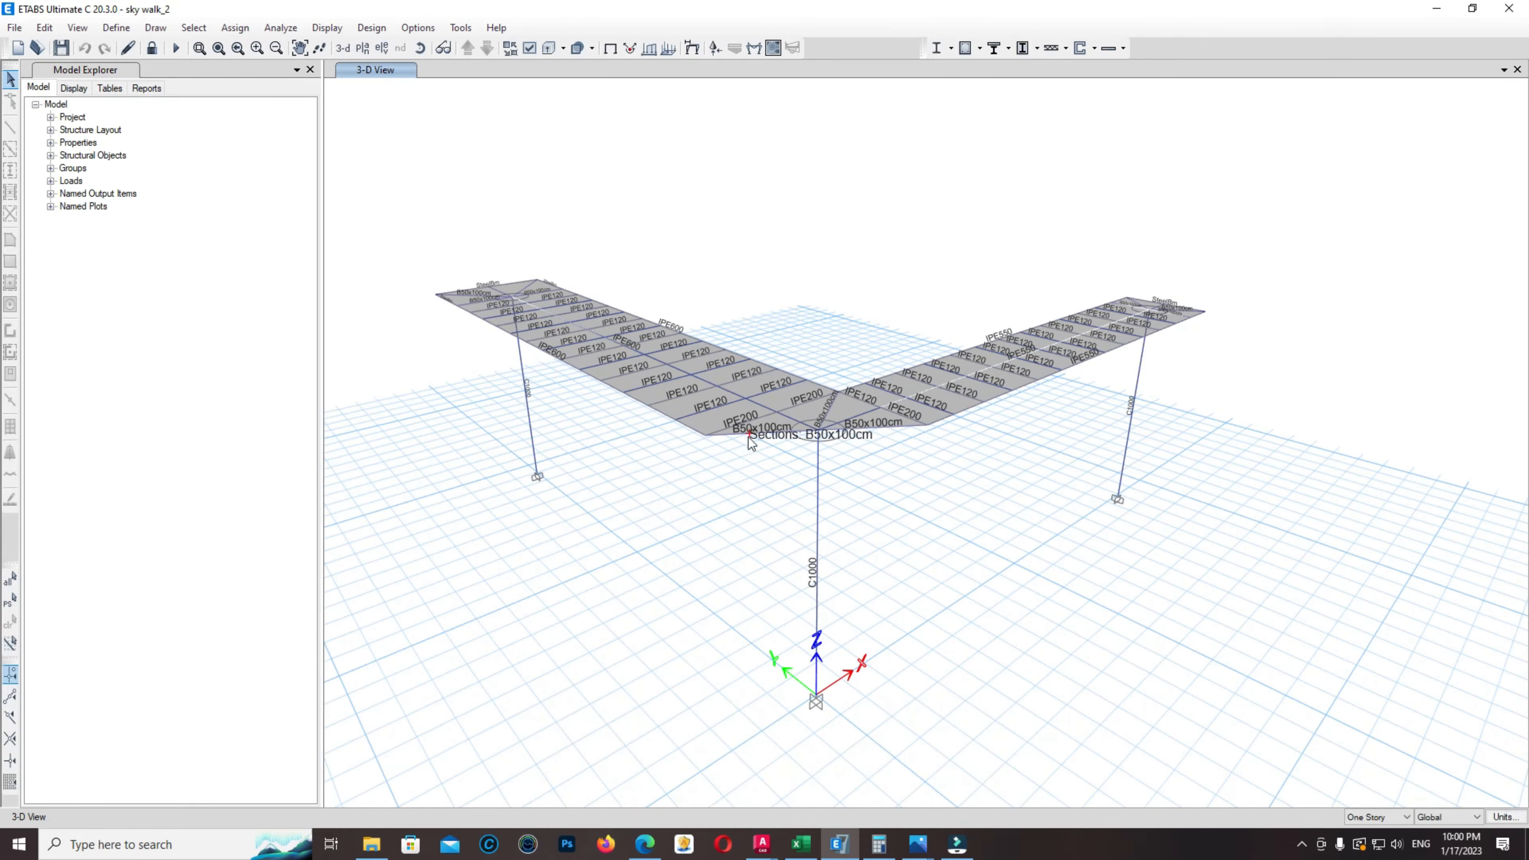
{"action": "middle_click_drag", "start_coordinate": [748, 438], "coordinate": [974, 542], "text": "shift"}
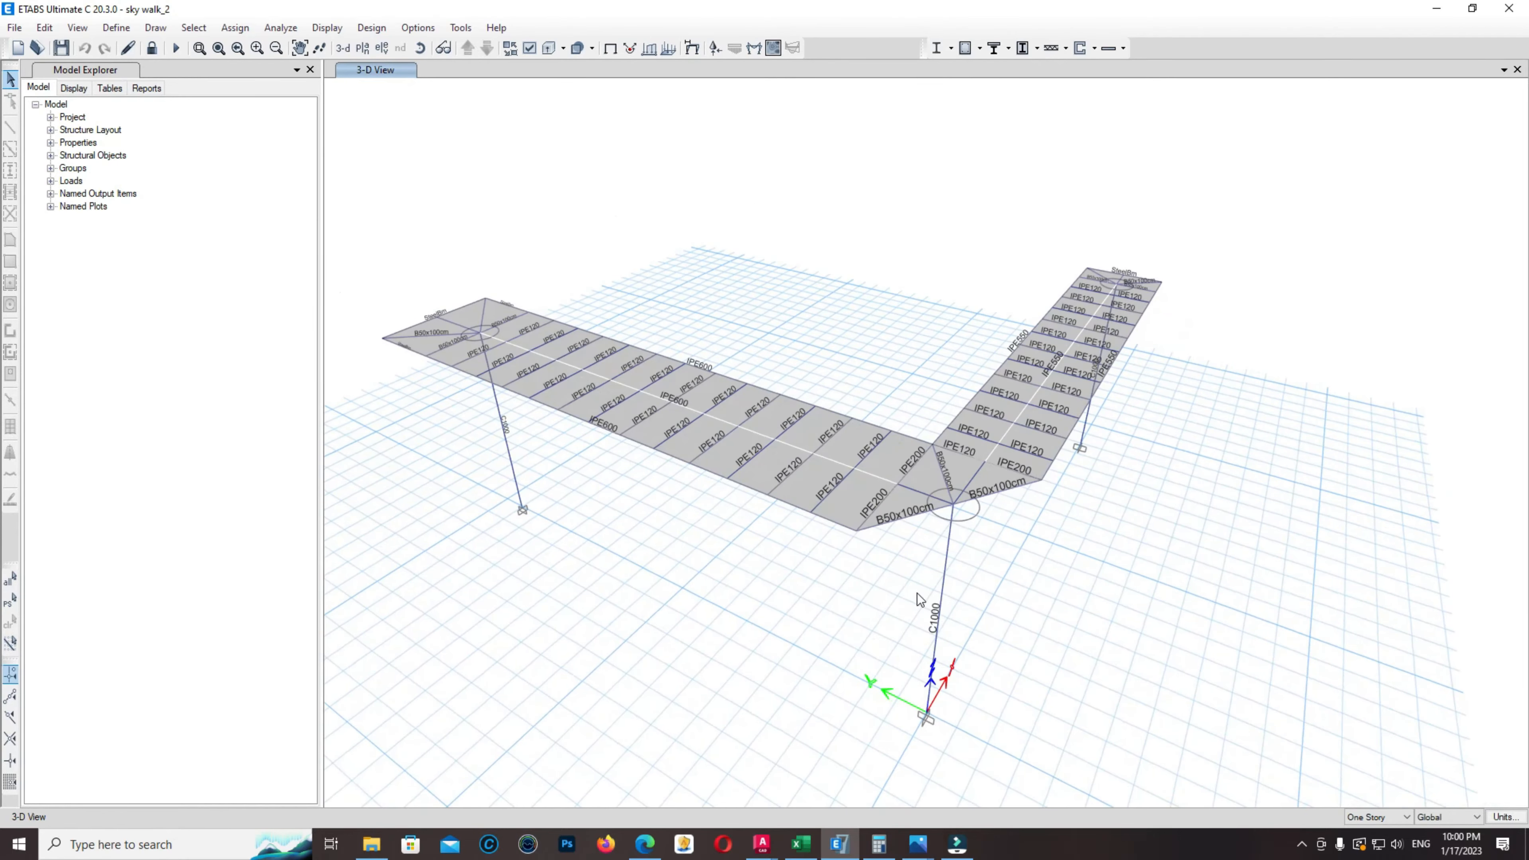
{"action": "middle_click_drag", "start_coordinate": [918, 592], "coordinate": [856, 544], "text": "shift"}
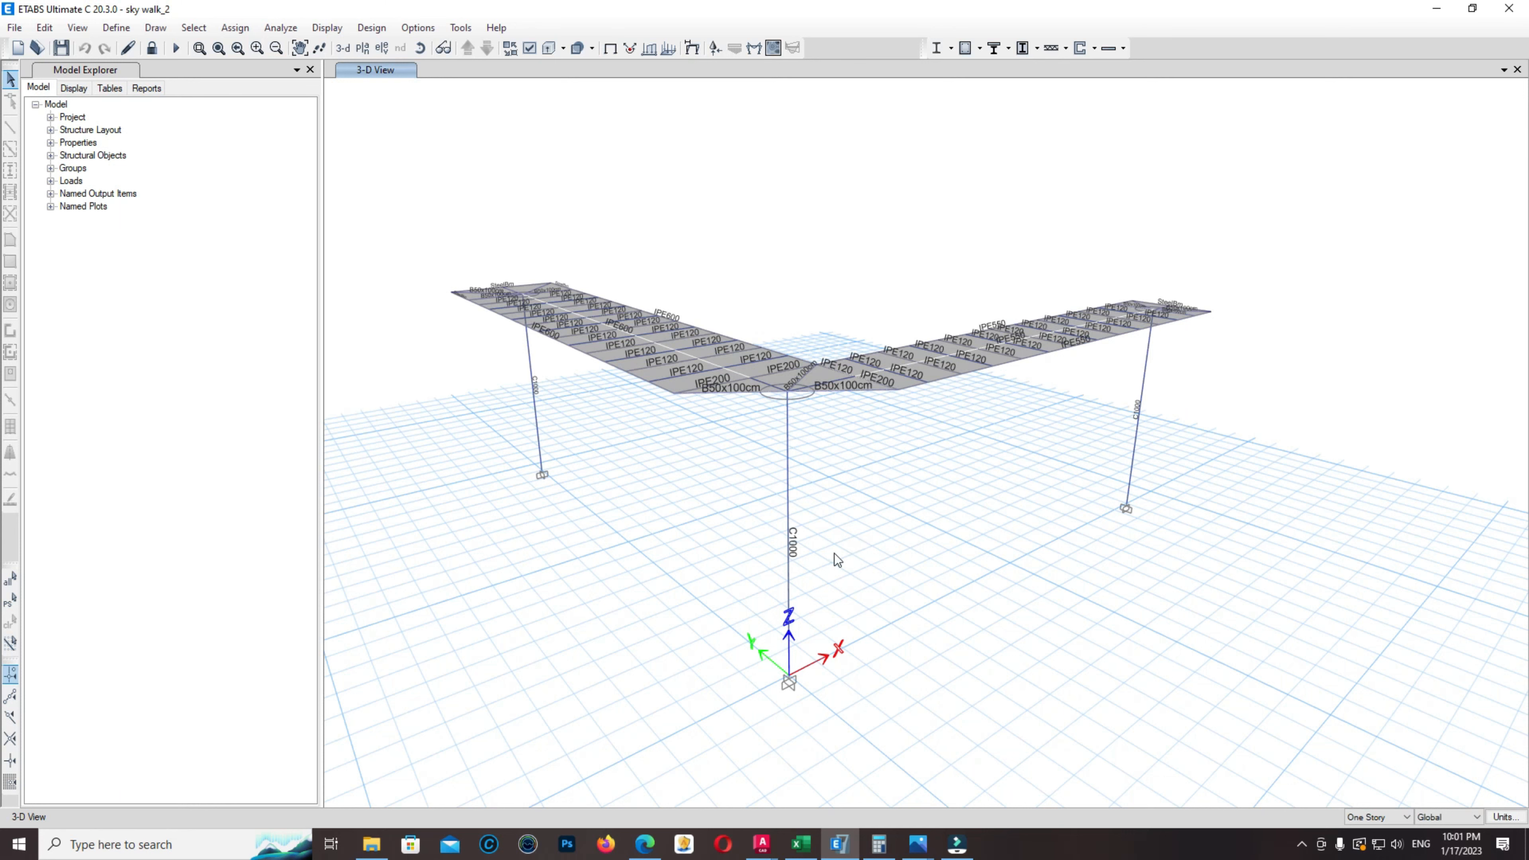
{"action": "middle_click_drag", "start_coordinate": [835, 555], "coordinate": [929, 593], "text": "shift"}
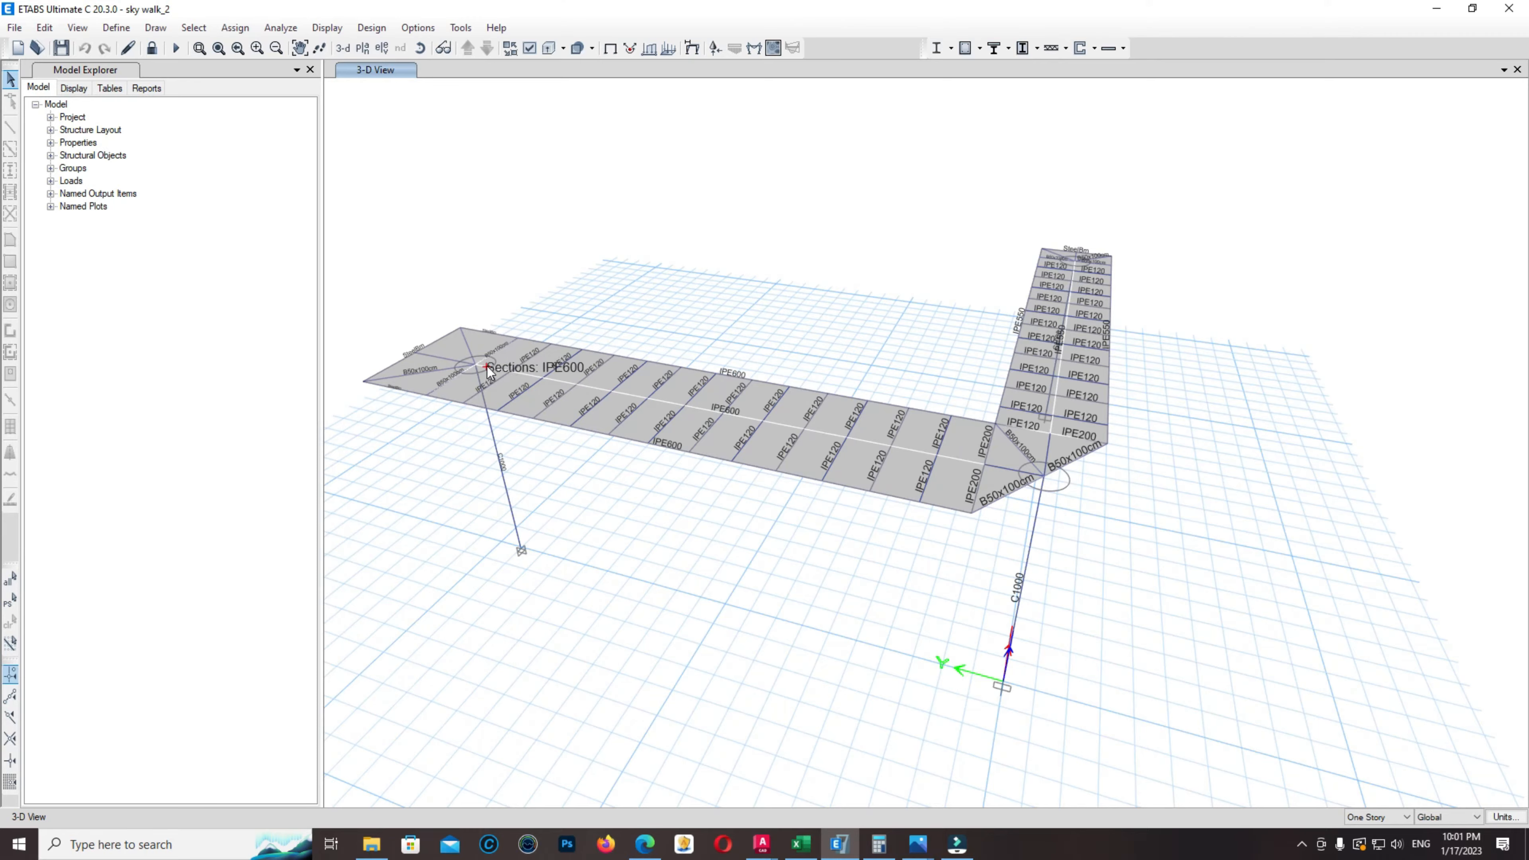
Inspect the spacing and layout of the cross beams between the girders of the Y-direction arm, close up
{"action": "middle_click_drag", "start_coordinate": [1090, 475], "coordinate": [752, 434]}
{"action": "middle_click_drag", "start_coordinate": [603, 356], "coordinate": [587, 442]}
{"action": "scroll", "coordinate": [587, 442], "scroll_direction": "up", "scroll_amount": 3}
{"action": "scroll", "coordinate": [586, 442], "scroll_direction": "up", "scroll_amount": 3}
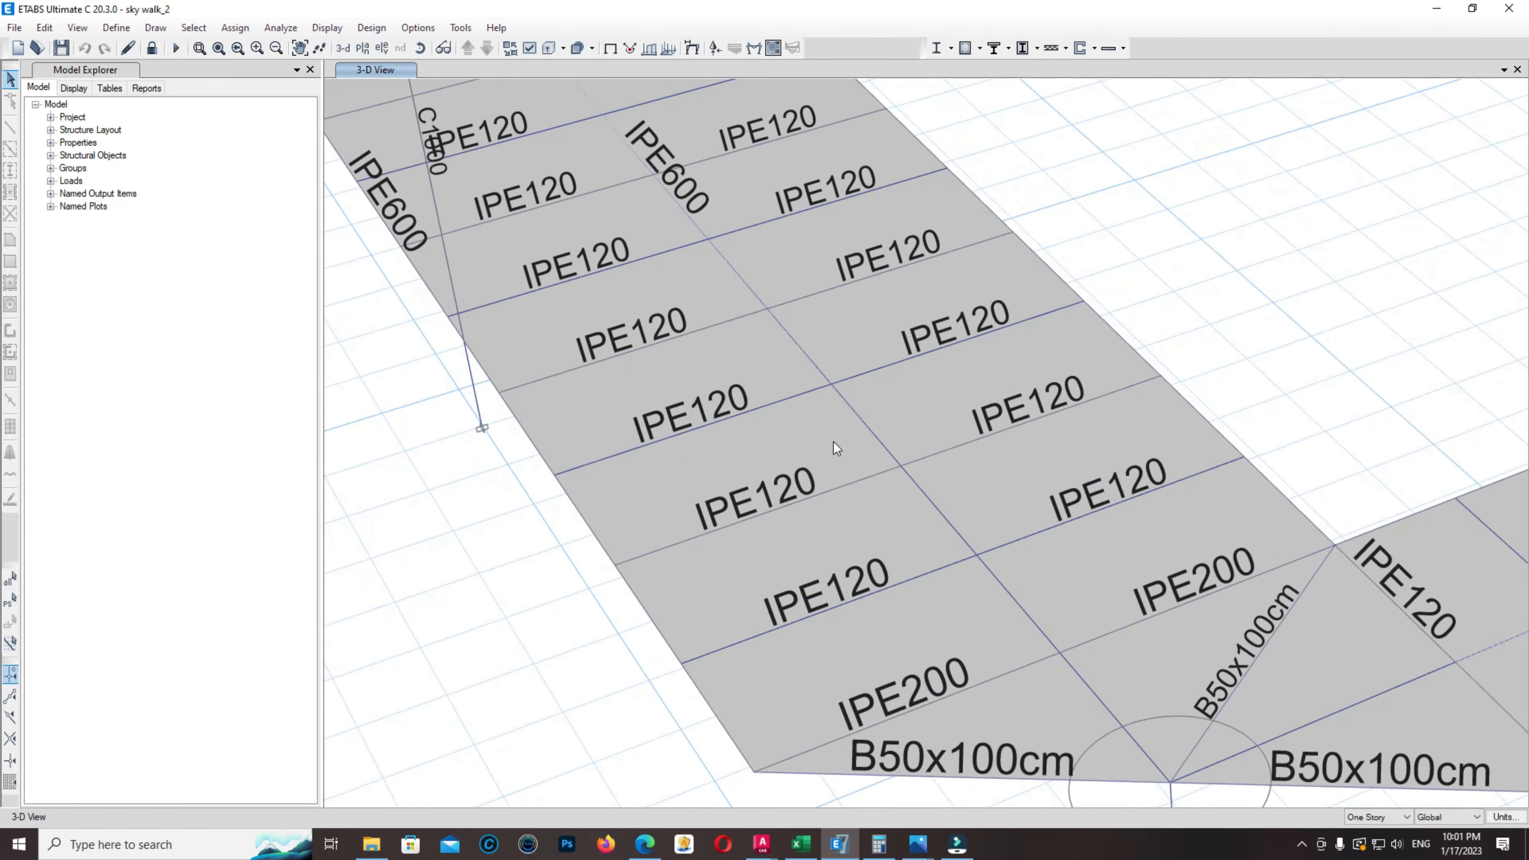
{"action": "scroll", "coordinate": [716, 454], "scroll_direction": "down", "scroll_amount": 3}
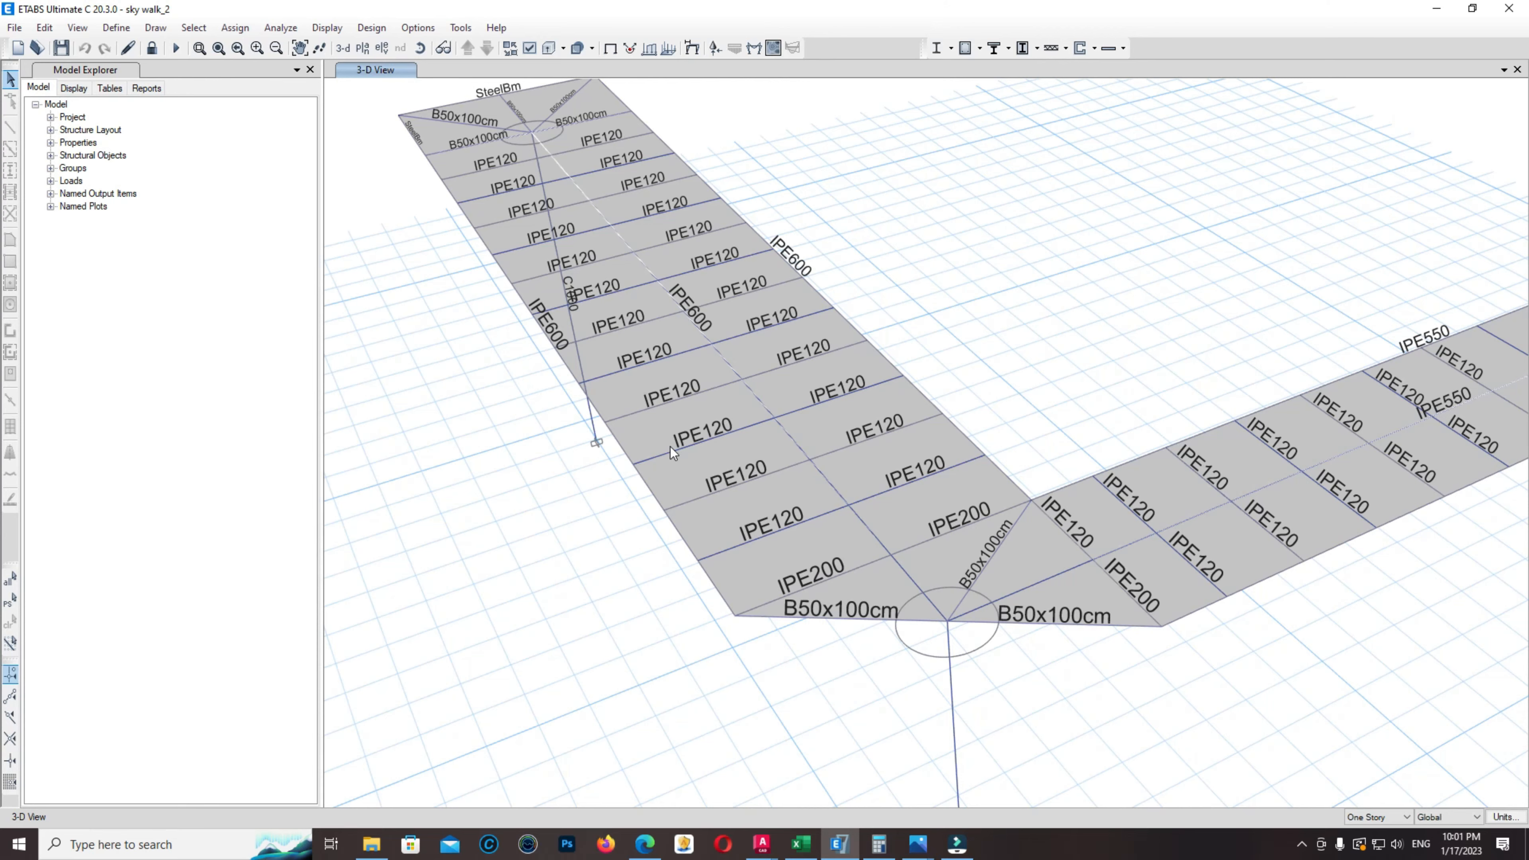
{"action": "middle_click_drag", "start_coordinate": [624, 436], "coordinate": [604, 389]}
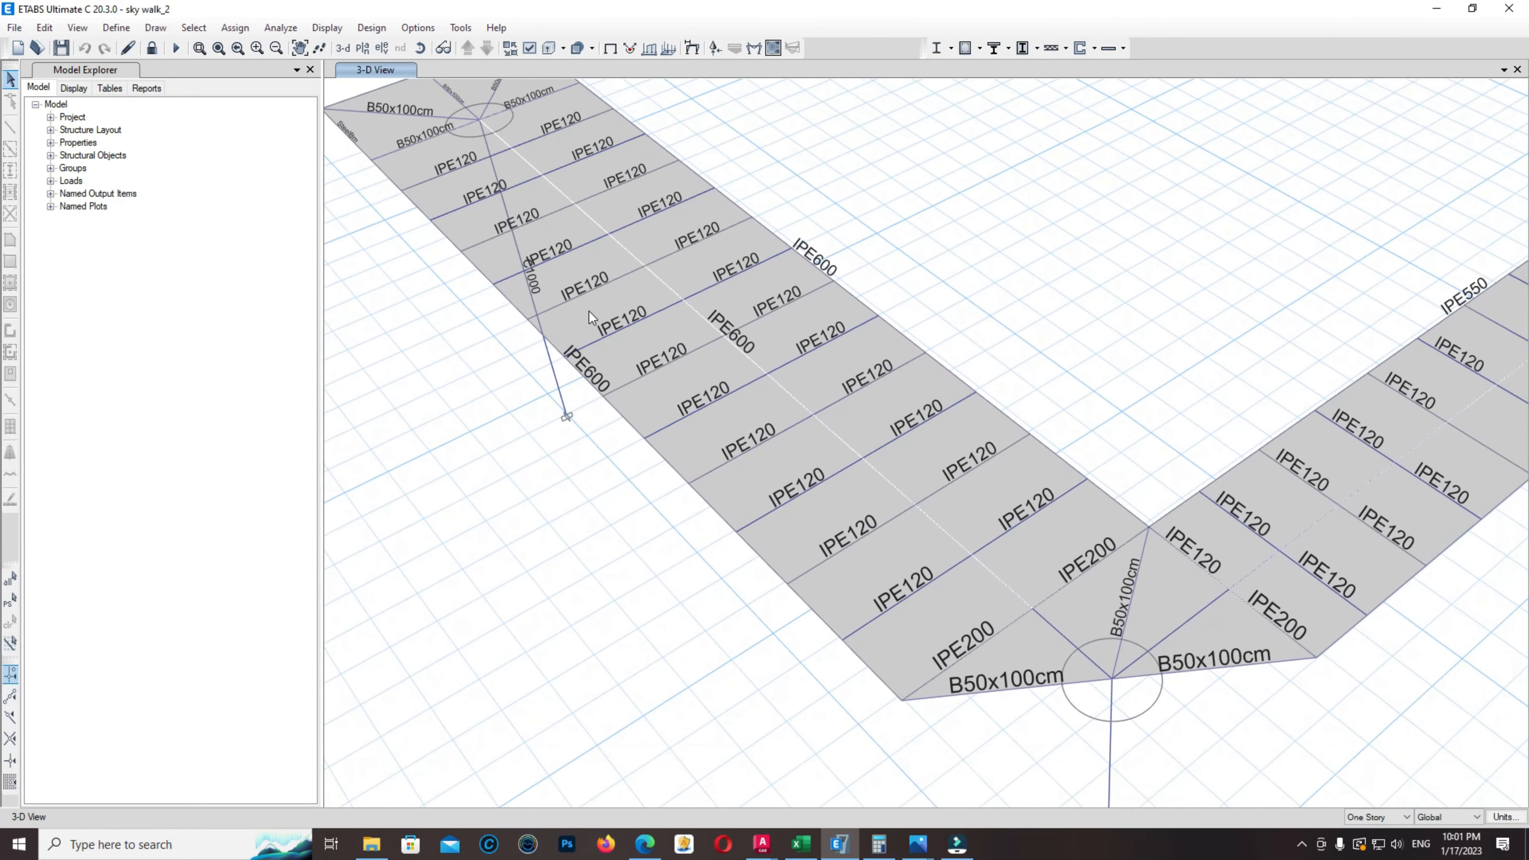
{"action": "scroll", "coordinate": [589, 313], "scroll_direction": "up", "scroll_amount": 5}
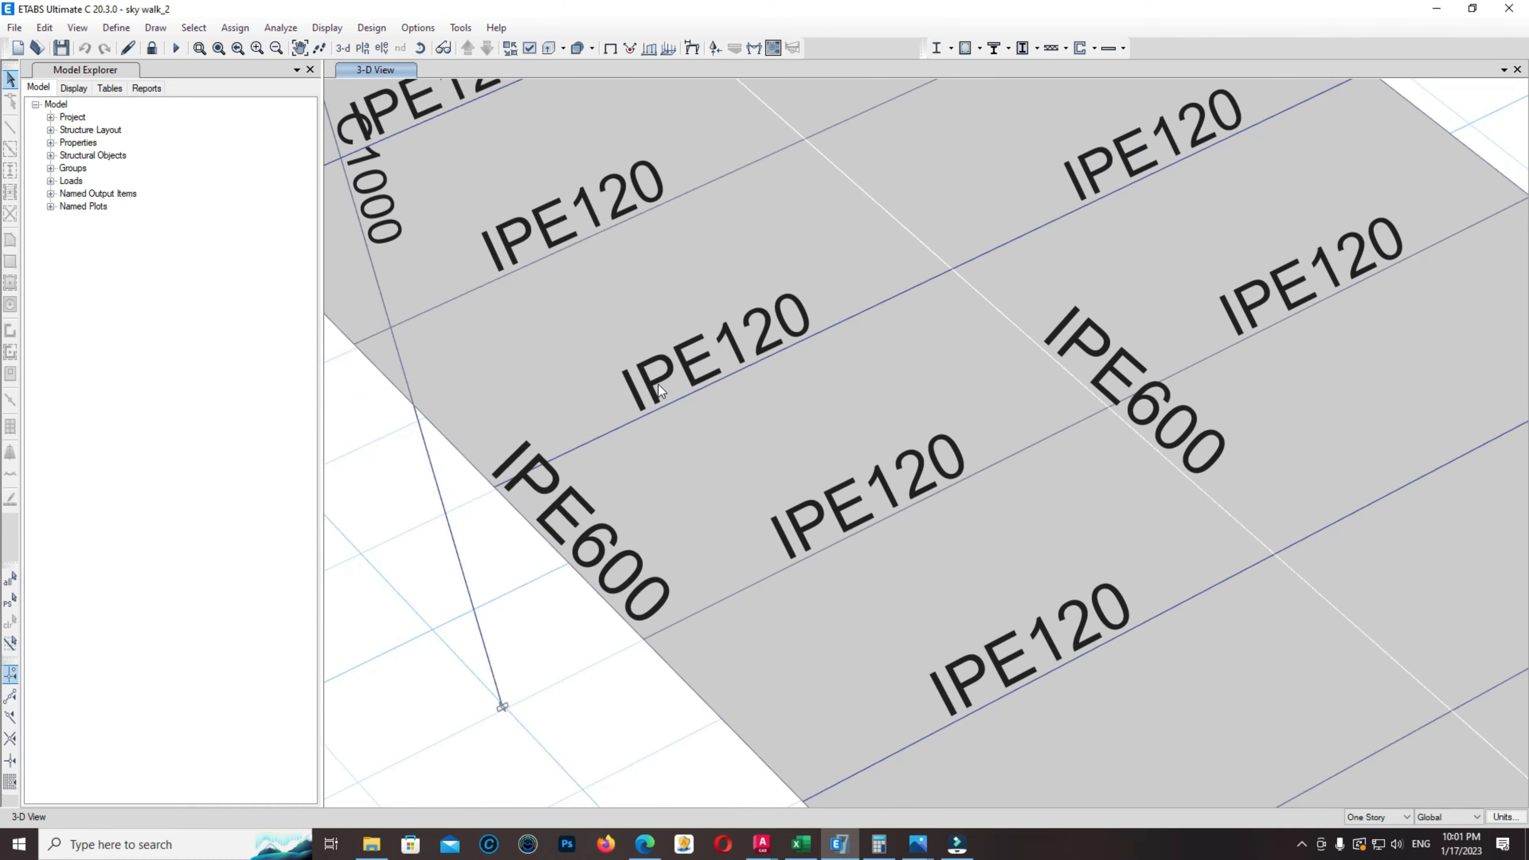
Examine the IPE120 cross beams along the Y-direction arm and how both deck arms meet at the corner column
{"action": "scroll", "coordinate": [729, 354], "scroll_direction": "down", "scroll_amount": 4}
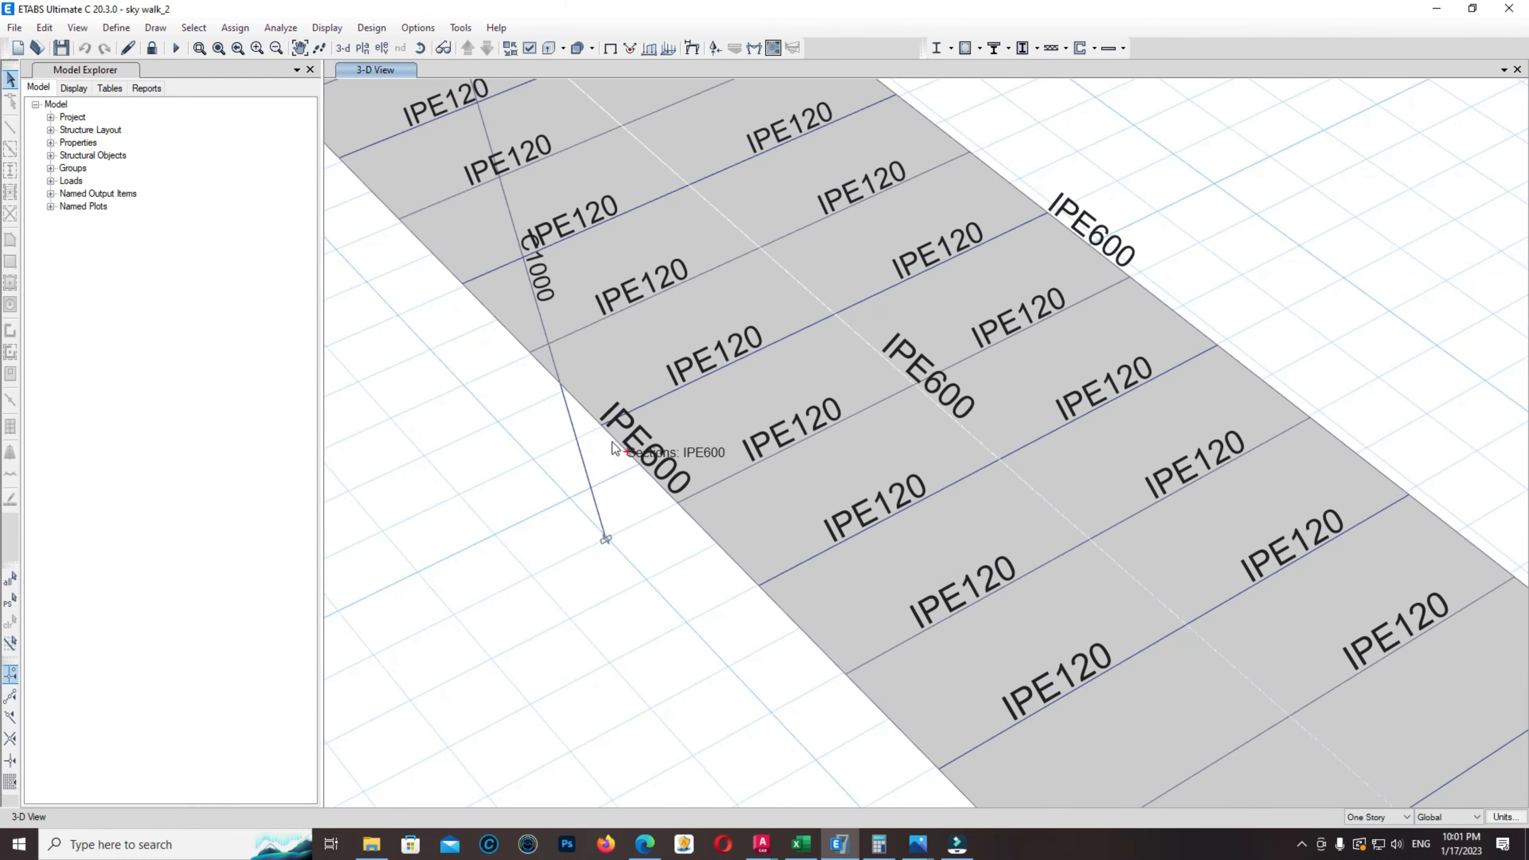
{"action": "scroll", "coordinate": [683, 377], "scroll_direction": "up", "scroll_amount": 2}
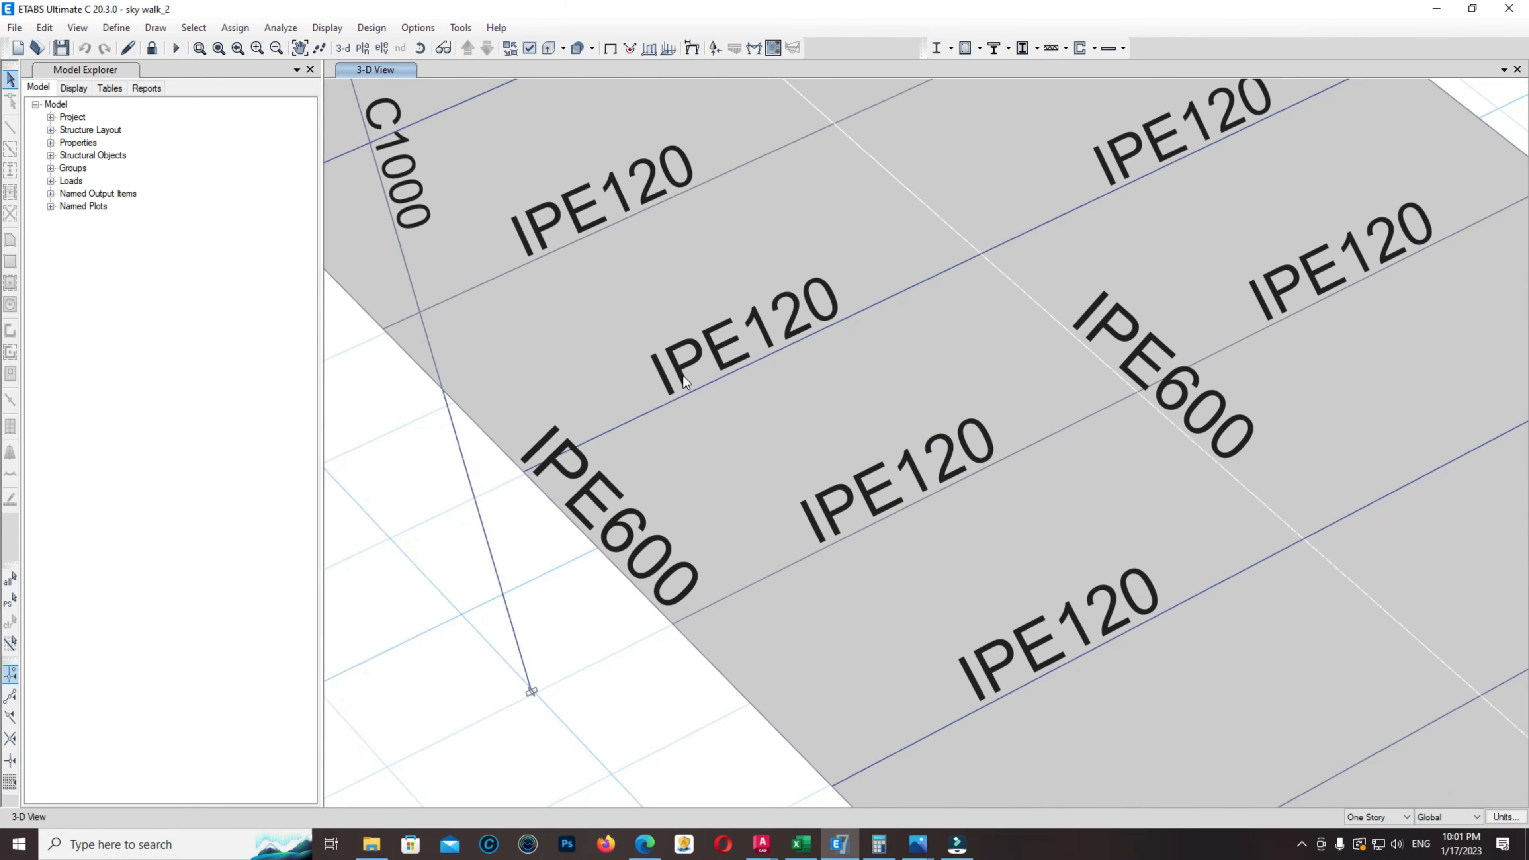
{"action": "scroll", "coordinate": [683, 375], "scroll_direction": "down", "scroll_amount": 3}
{"action": "scroll", "coordinate": [668, 394], "scroll_direction": "up", "scroll_amount": 1}
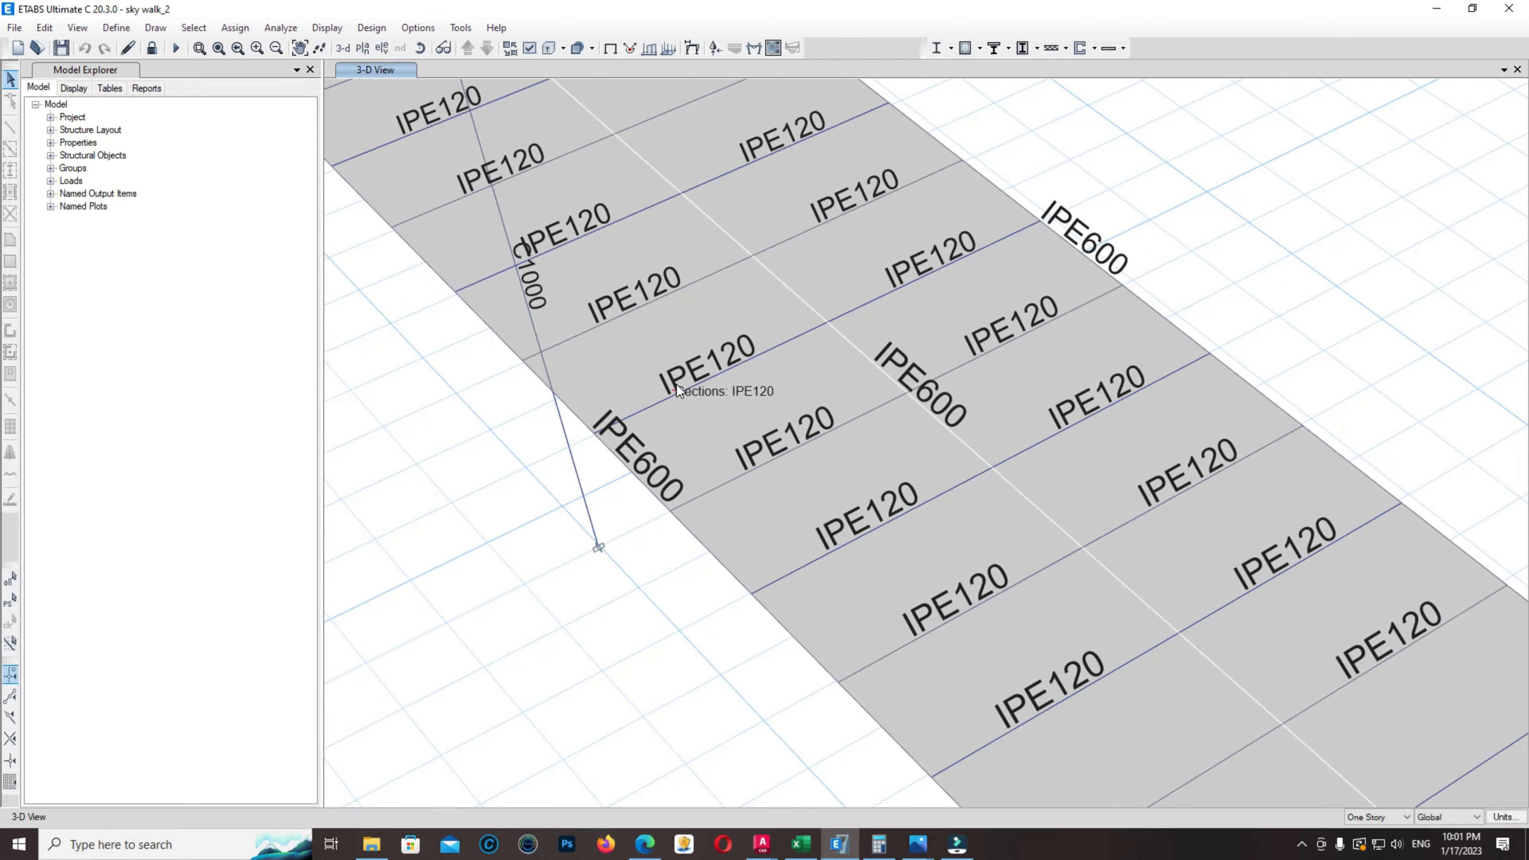
{"action": "scroll", "coordinate": [705, 368], "scroll_direction": "down", "scroll_amount": 4}
{"action": "scroll", "coordinate": [891, 409], "scroll_direction": "up", "scroll_amount": 1}
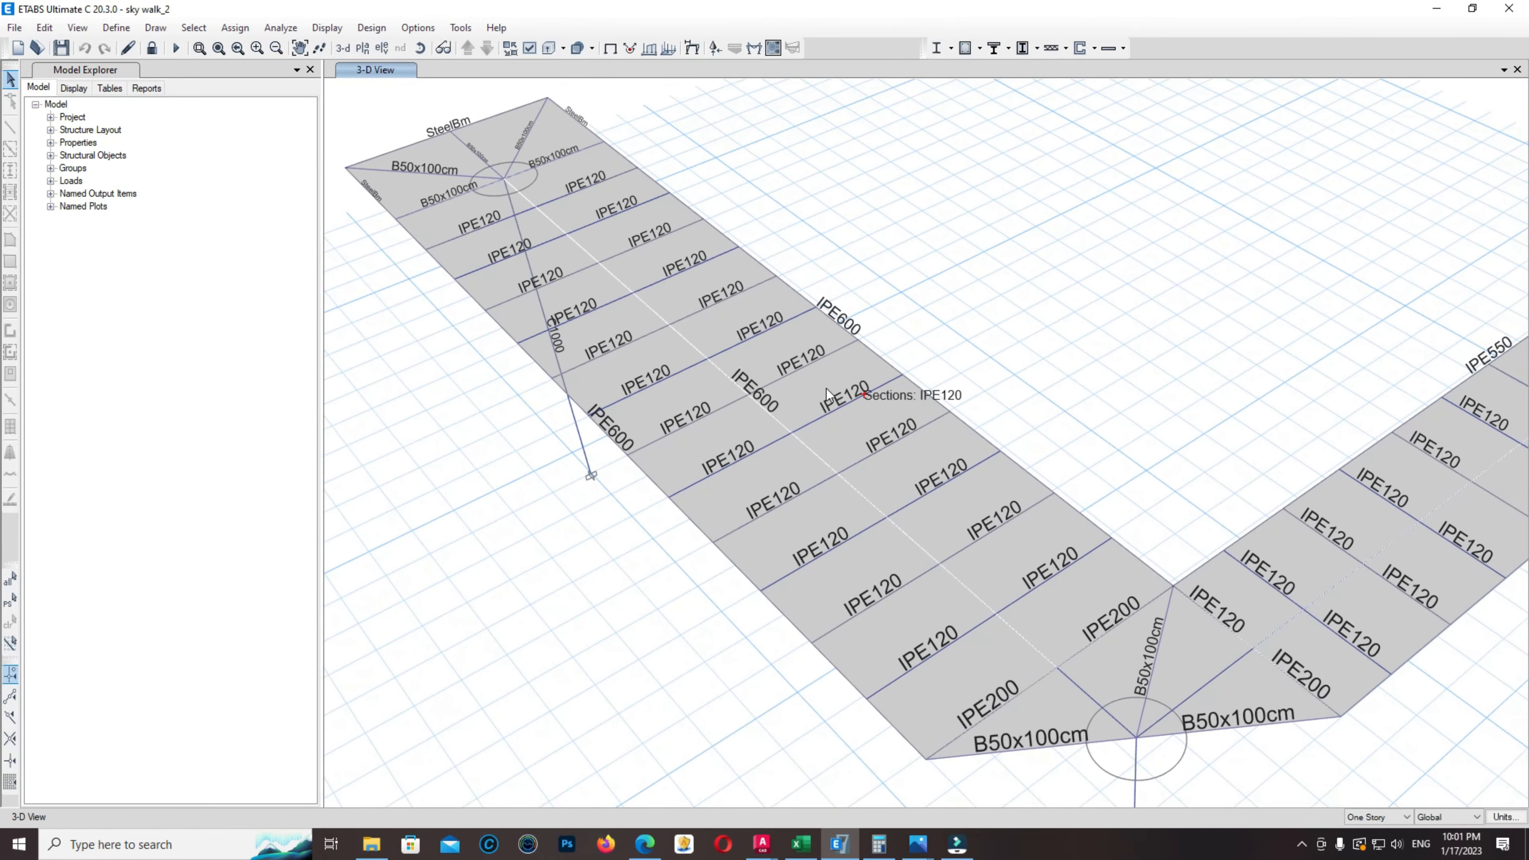
{"action": "scroll", "coordinate": [678, 406], "scroll_direction": "down", "scroll_amount": 4}
{"action": "scroll", "coordinate": [899, 510], "scroll_direction": "up", "scroll_amount": 3}
{"action": "scroll", "coordinate": [885, 480], "scroll_direction": "down", "scroll_amount": 1}
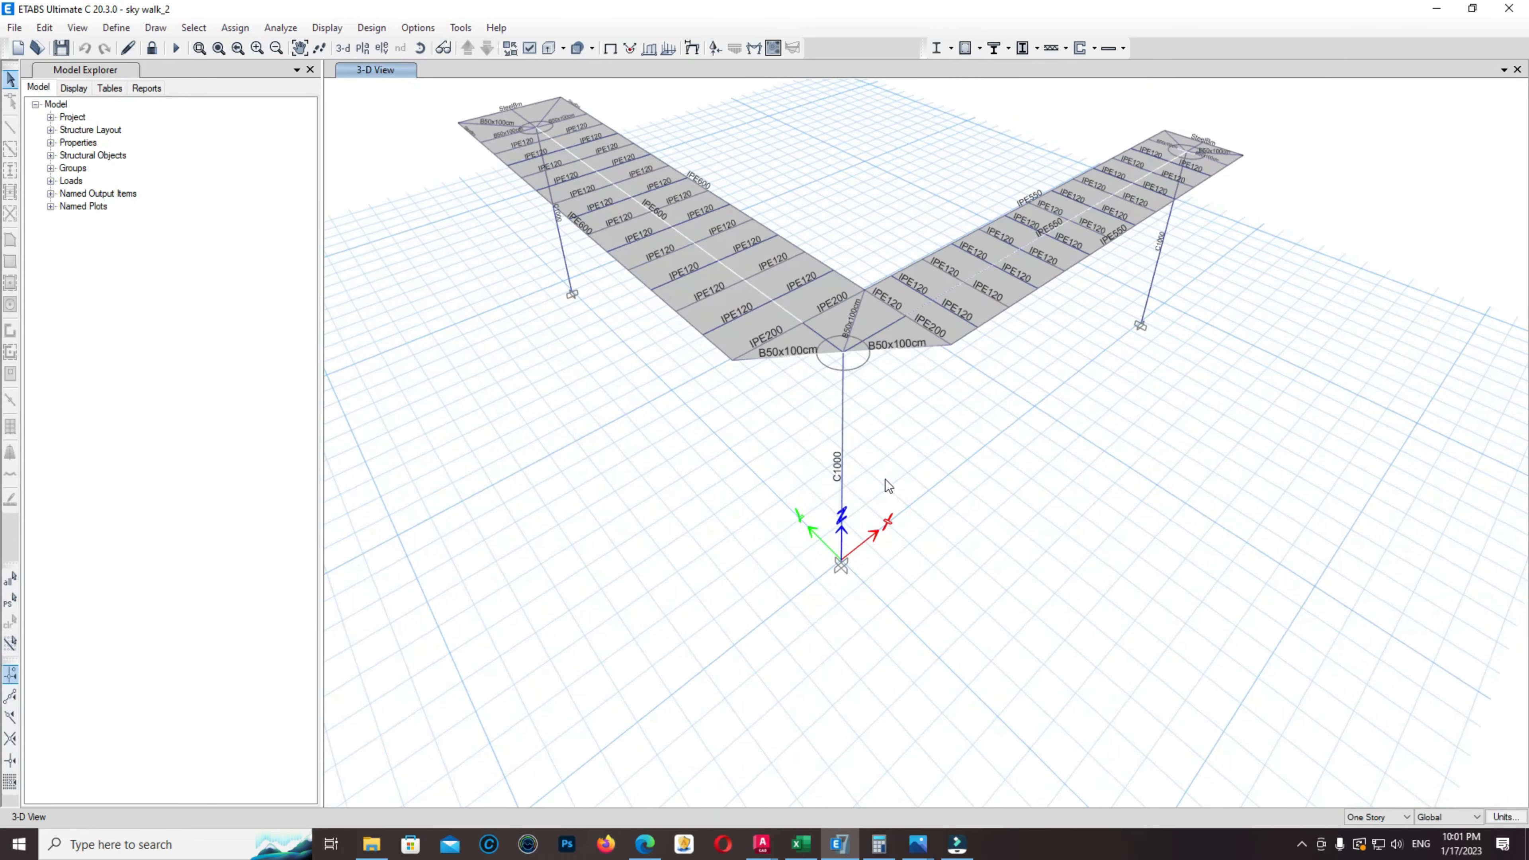
{"action": "middle_click_drag", "start_coordinate": [832, 398], "coordinate": [823, 449]}
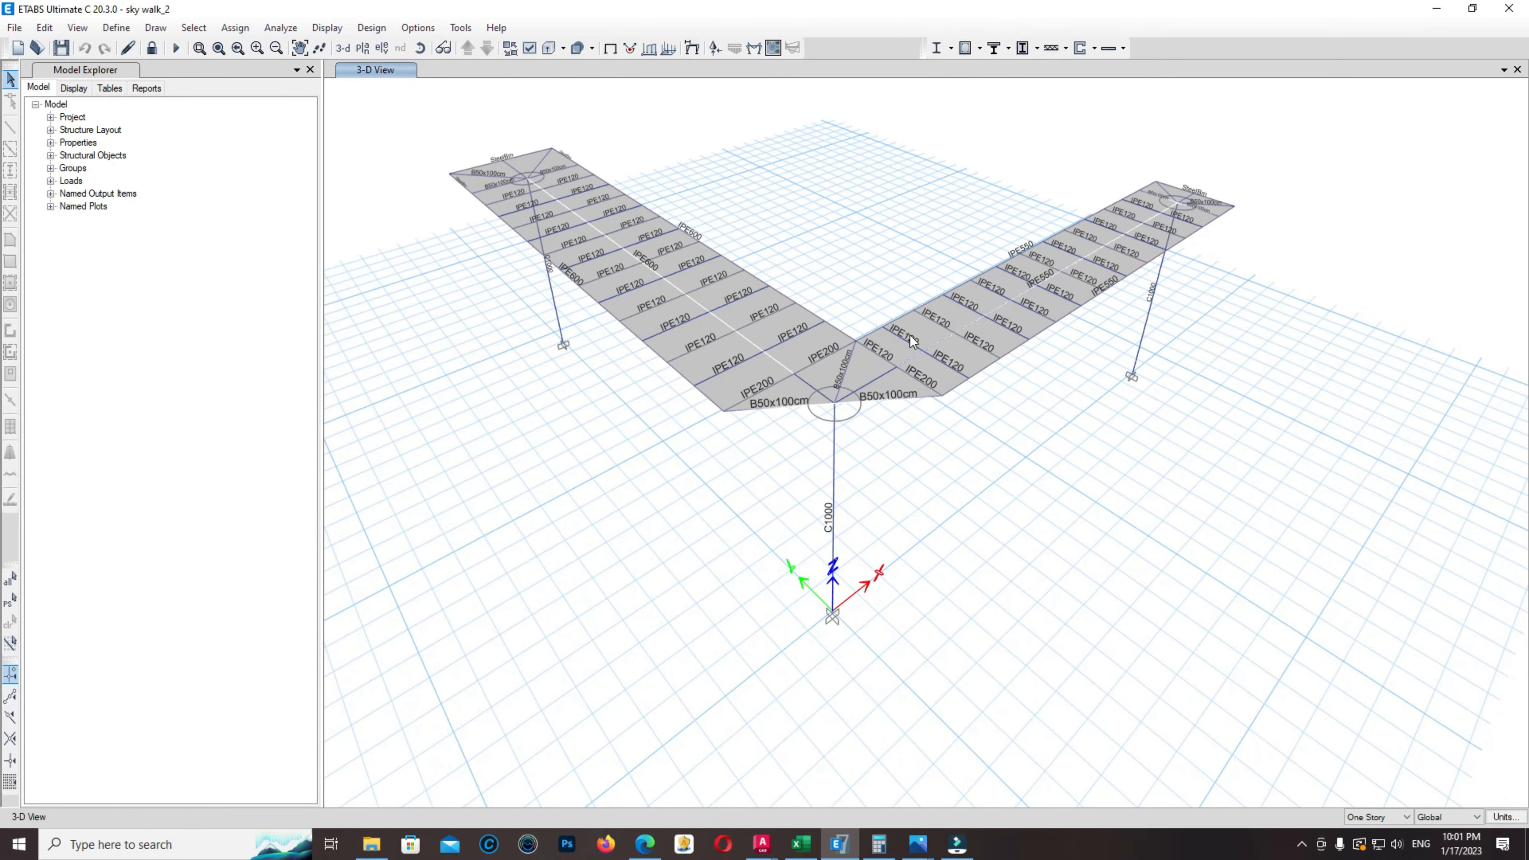
{"action": "middle_click_drag", "start_coordinate": [908, 341], "coordinate": [913, 360]}
{"action": "scroll", "coordinate": [705, 373], "scroll_direction": "up", "scroll_amount": 2}
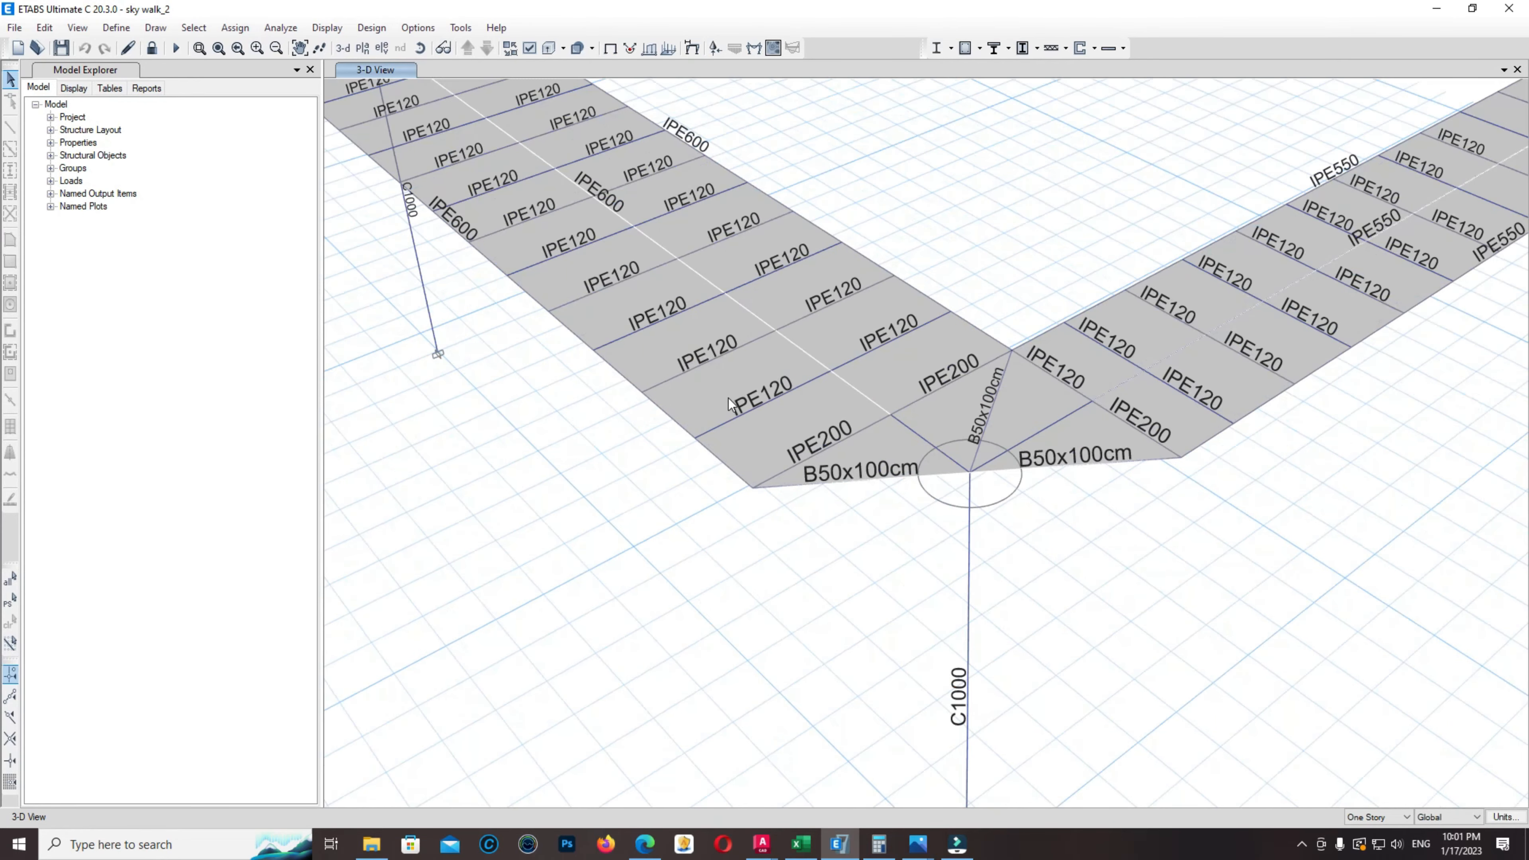
Highlight the two floor slab panels of the Y-direction arm to inspect their extents, and clear the selection
{"action": "left_click", "coordinate": [727, 396]}
{"action": "scroll", "coordinate": [735, 422], "scroll_direction": "down", "scroll_amount": 4}
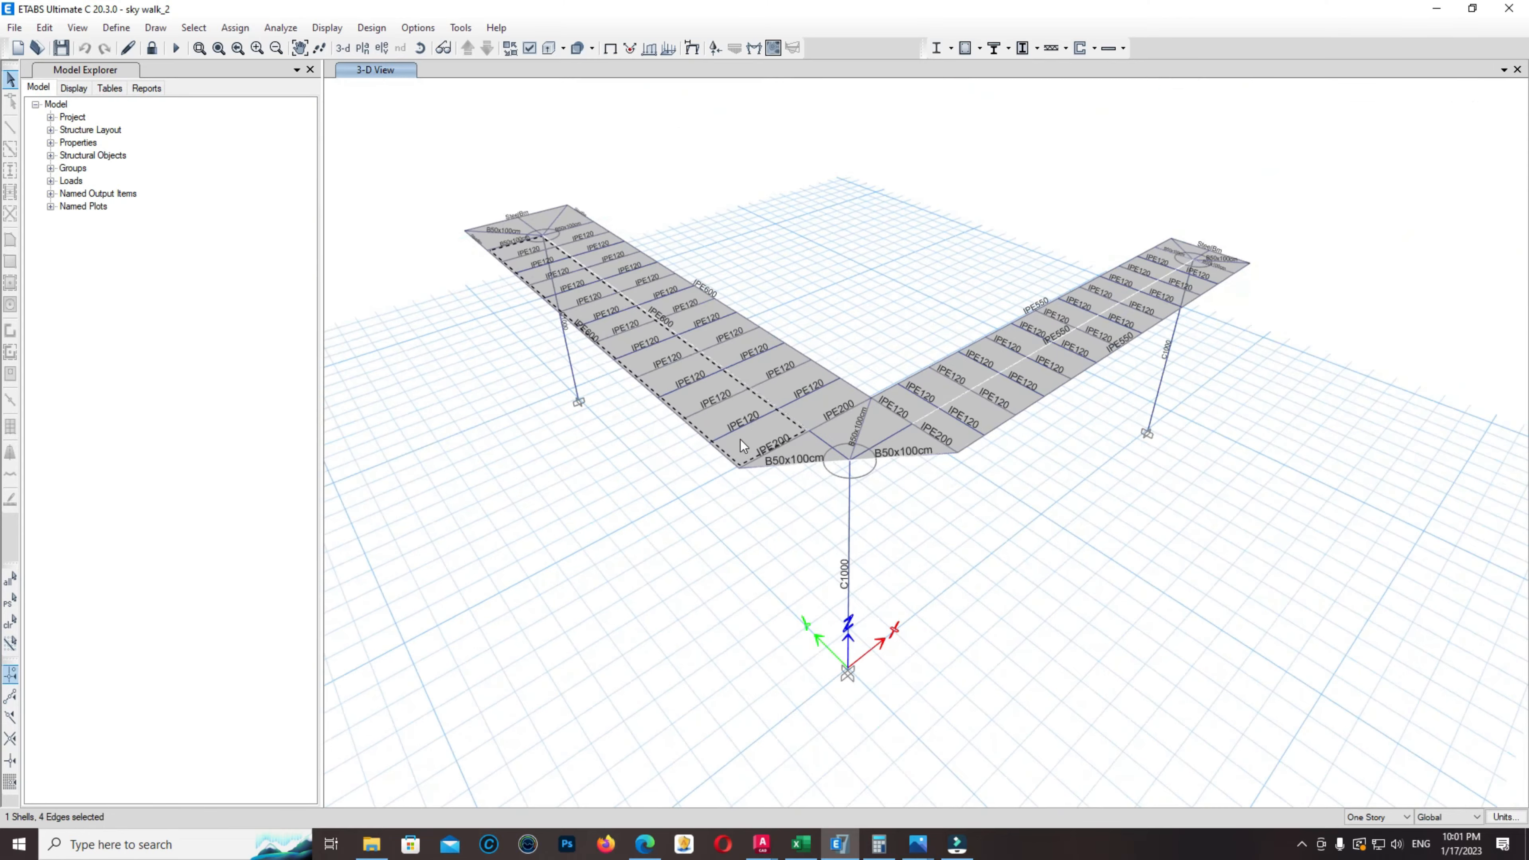
{"action": "scroll", "coordinate": [781, 414], "scroll_direction": "up", "scroll_amount": 2}
{"action": "scroll", "coordinate": [758, 380], "scroll_direction": "up", "scroll_amount": 5}
{"action": "scroll", "coordinate": [757, 380], "scroll_direction": "down", "scroll_amount": 5}
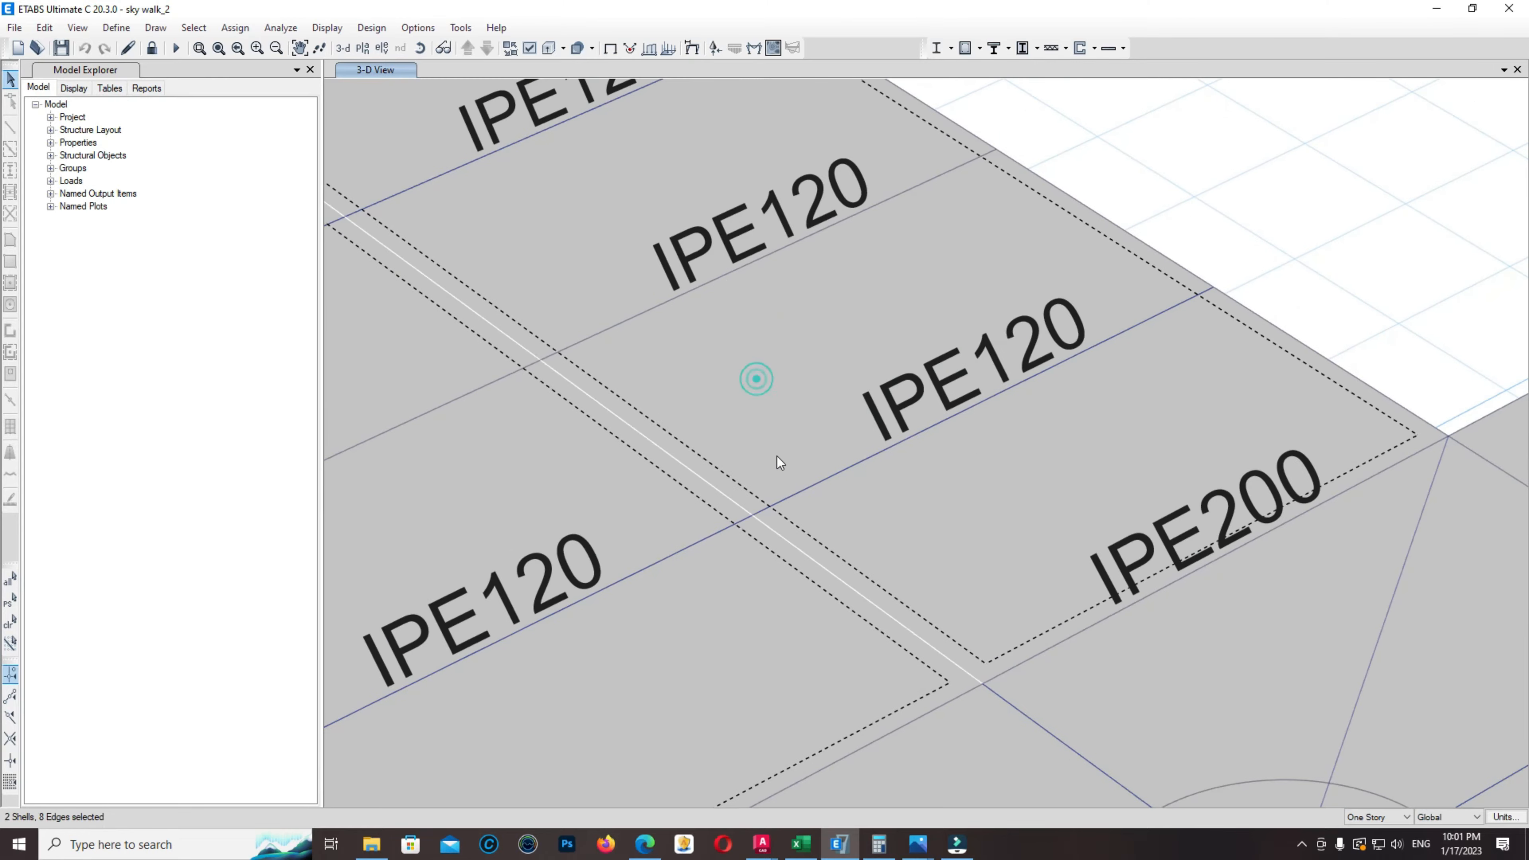
{"action": "scroll", "coordinate": [644, 395], "scroll_direction": "up", "scroll_amount": 5}
{"action": "left_click", "coordinate": [677, 381]}
{"action": "scroll", "coordinate": [678, 381], "scroll_direction": "down", "scroll_amount": 4}
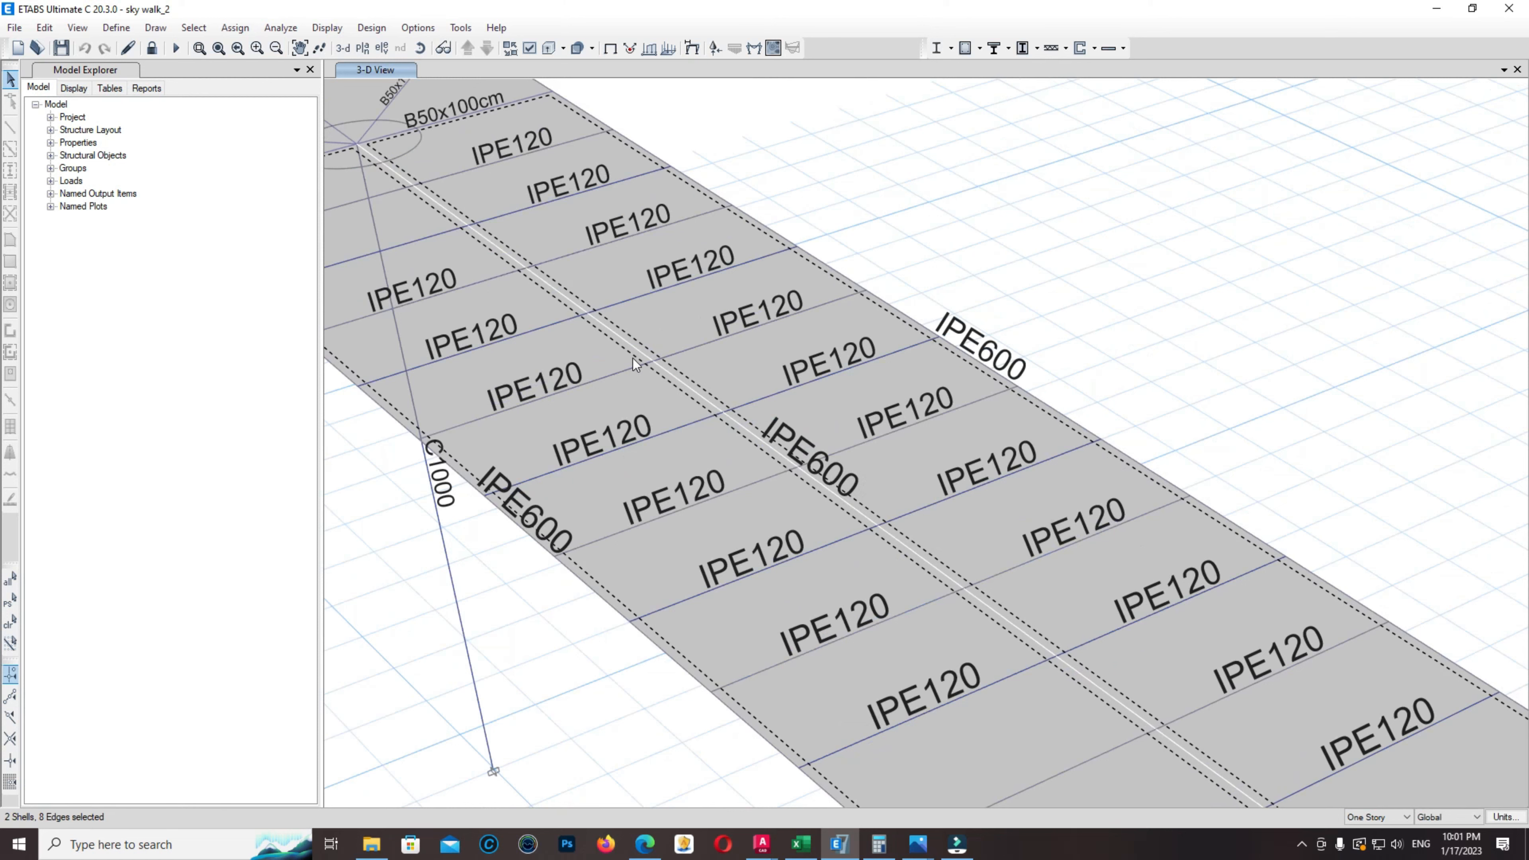
{"action": "scroll", "coordinate": [708, 340], "scroll_direction": "down", "scroll_amount": 1}
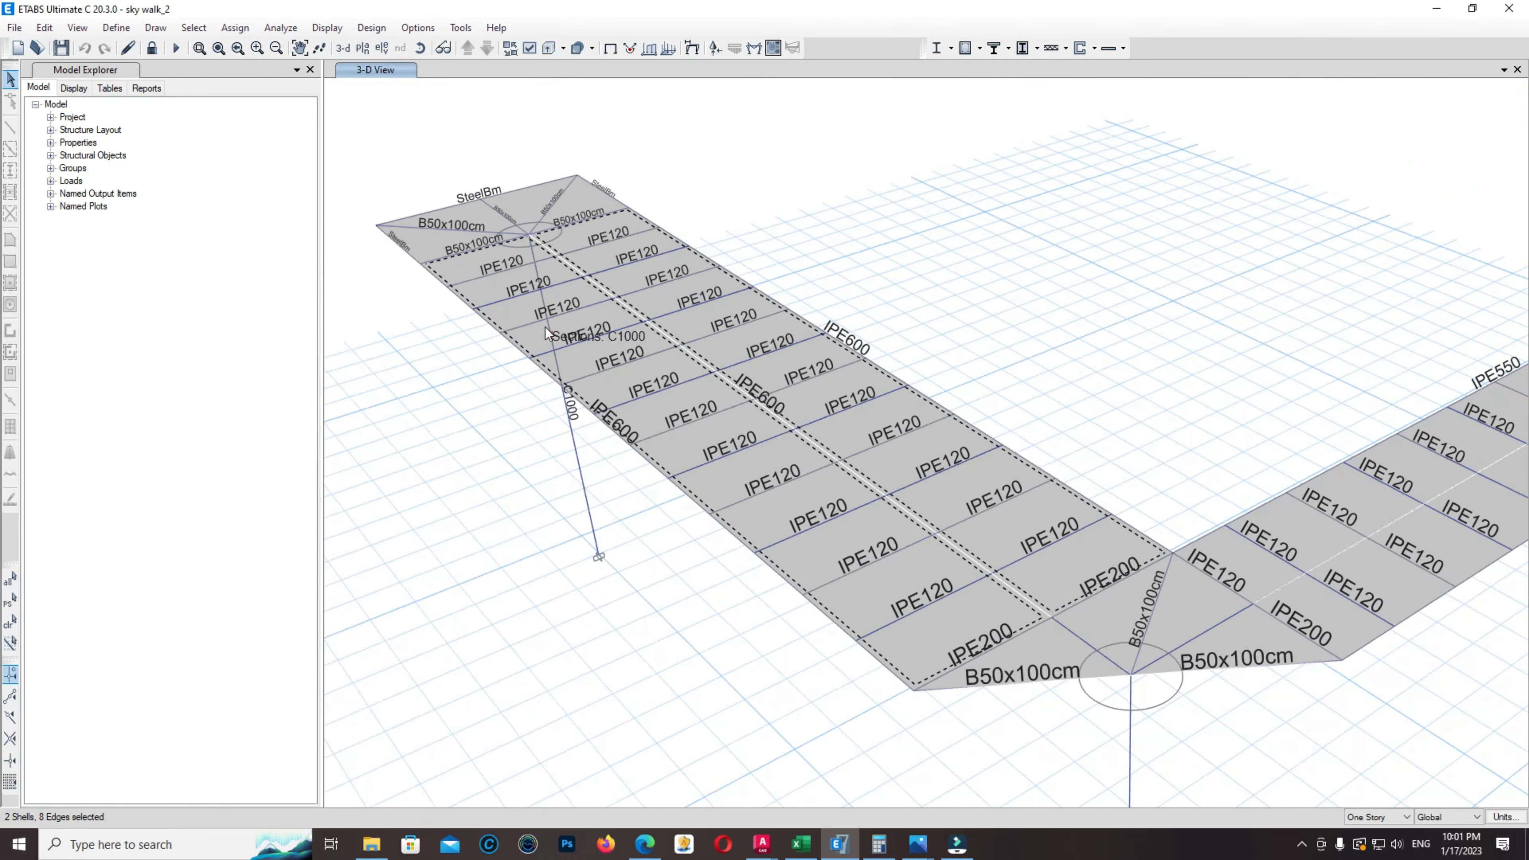
{"action": "middle_click_drag", "start_coordinate": [823, 353], "coordinate": [684, 253]}
{"action": "key", "text": "Escape"}
Highlight the two floor slab panels of the X-direction arm to inspect their extents, and clear the selection
{"action": "left_click", "coordinate": [1243, 491]}
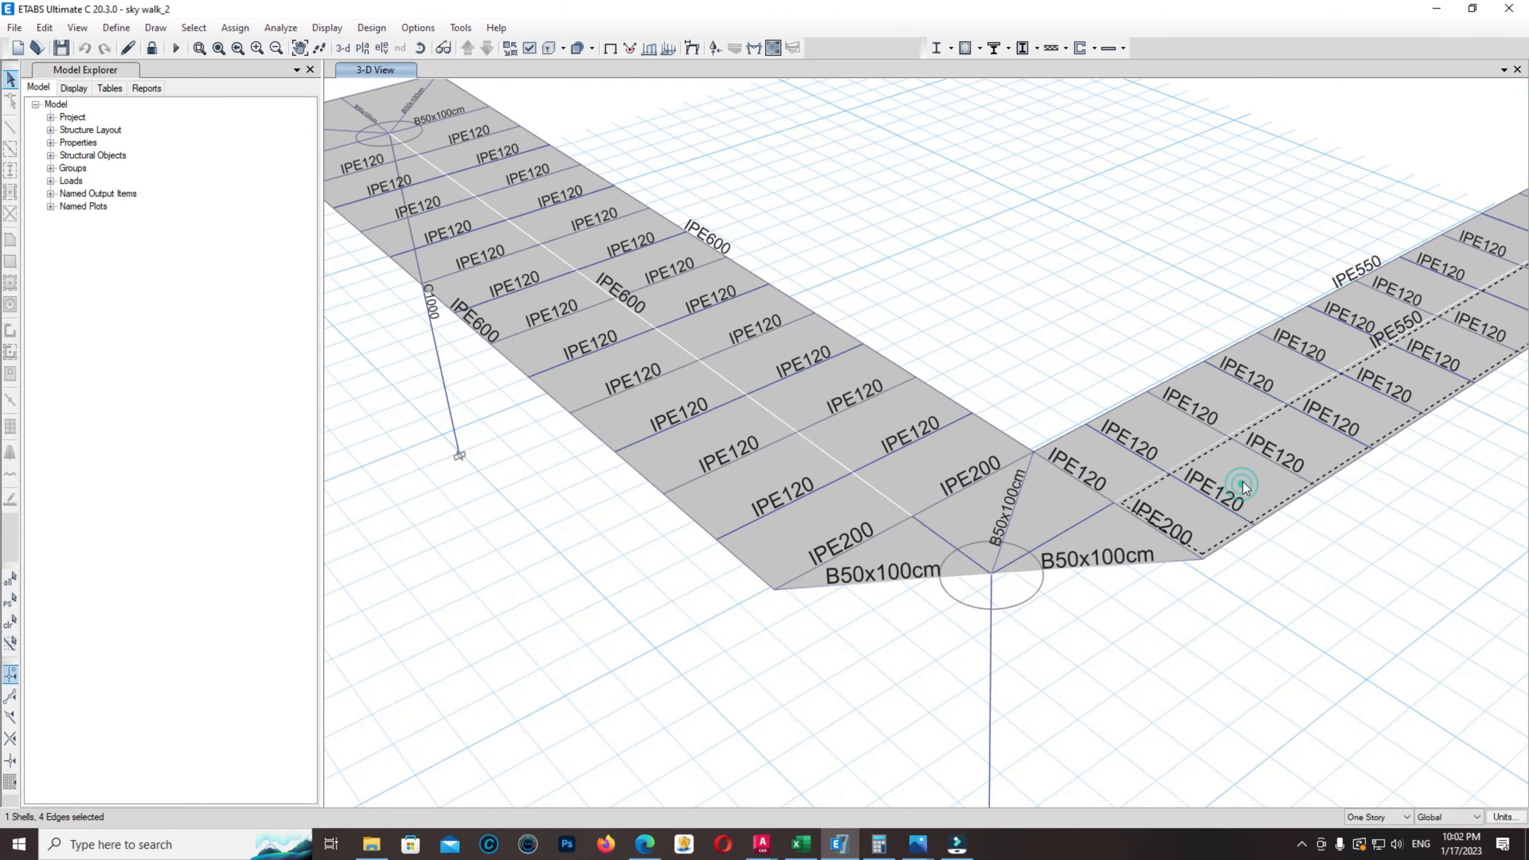
{"action": "middle_click_drag", "start_coordinate": [1152, 427], "coordinate": [1169, 520], "text": "shift"}
{"action": "scroll", "coordinate": [1234, 506], "scroll_direction": "down", "scroll_amount": 5}
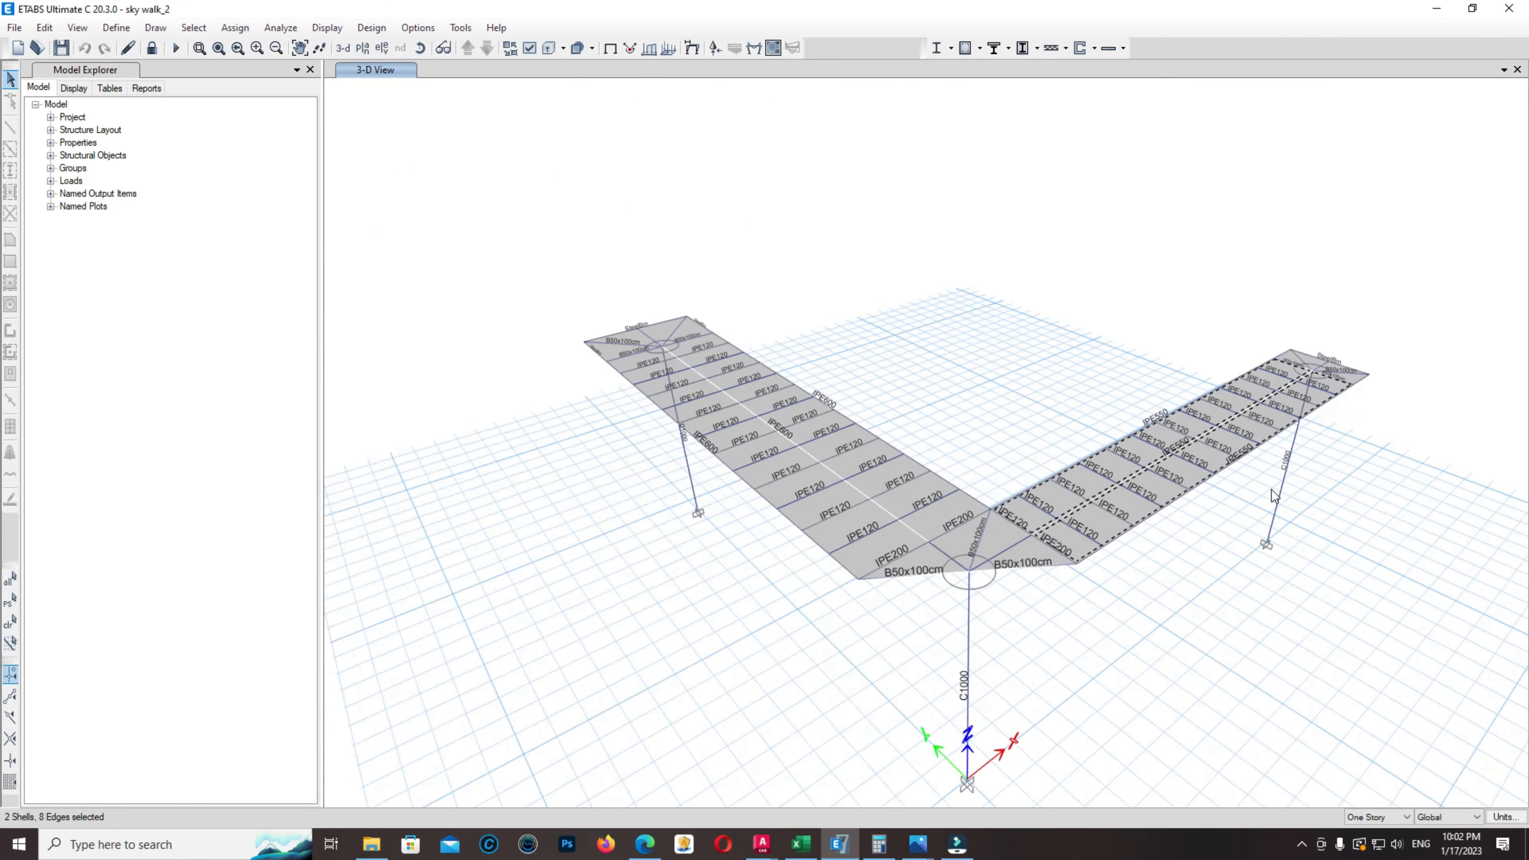
{"action": "key", "text": "Escape"}
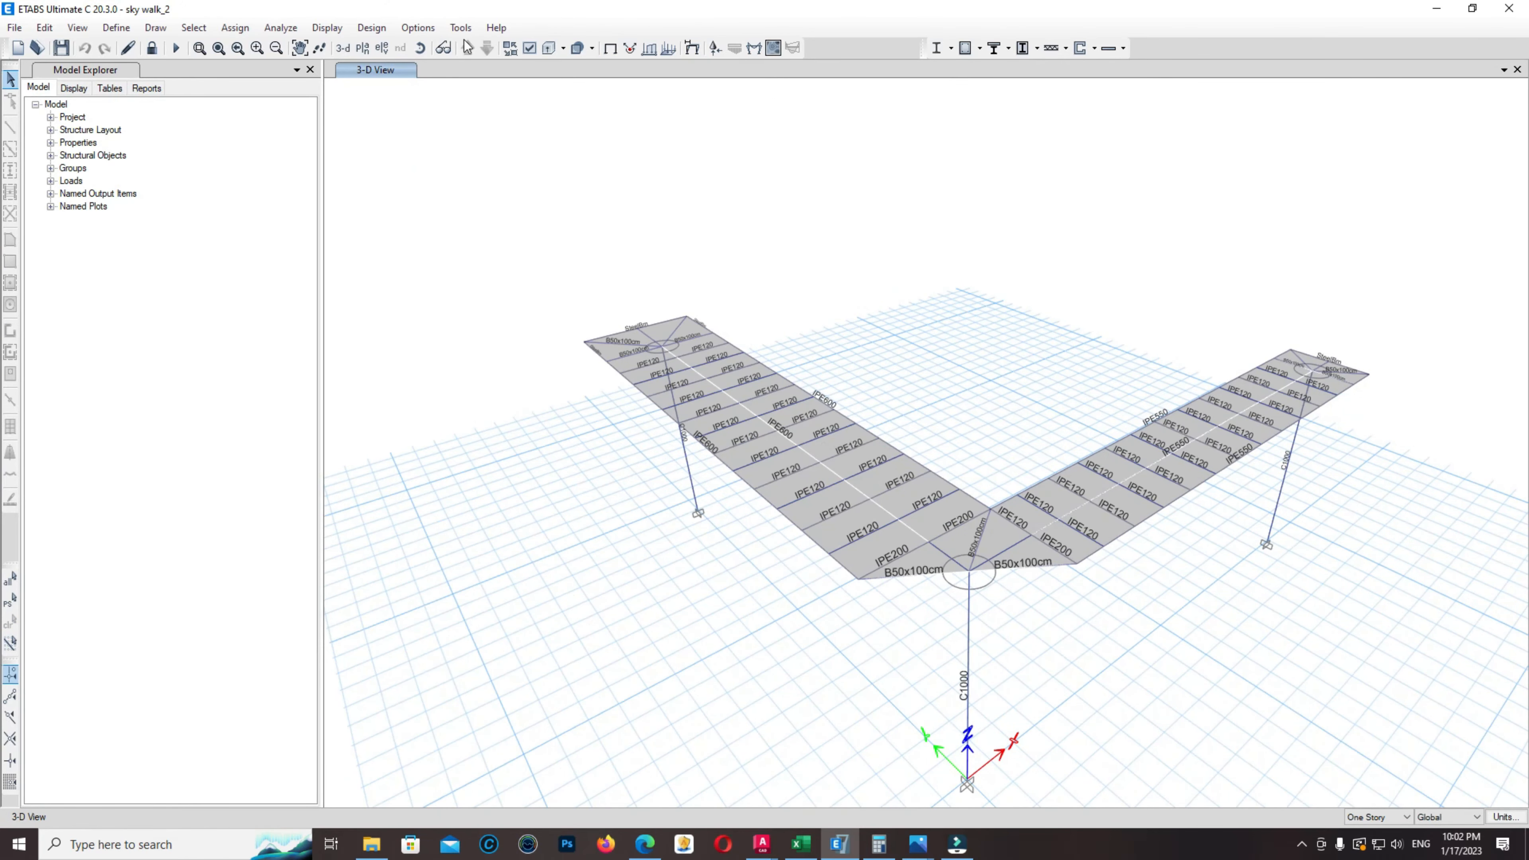
Display the plan view of Story1
{"action": "left_click", "coordinate": [363, 49]}
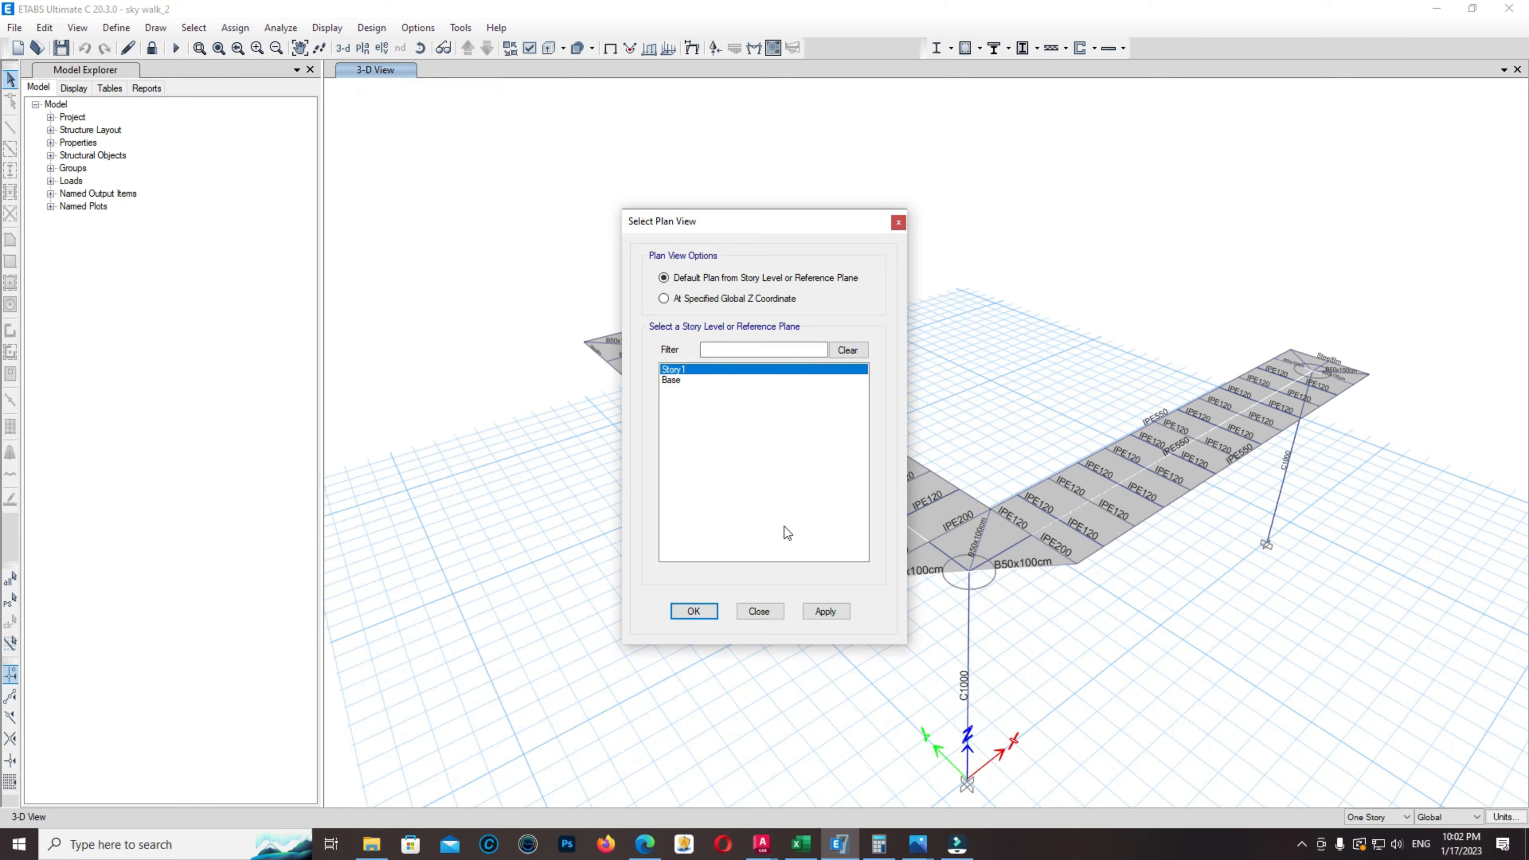
{"action": "left_click", "coordinate": [809, 614]}
{"action": "left_click", "coordinate": [767, 617]}
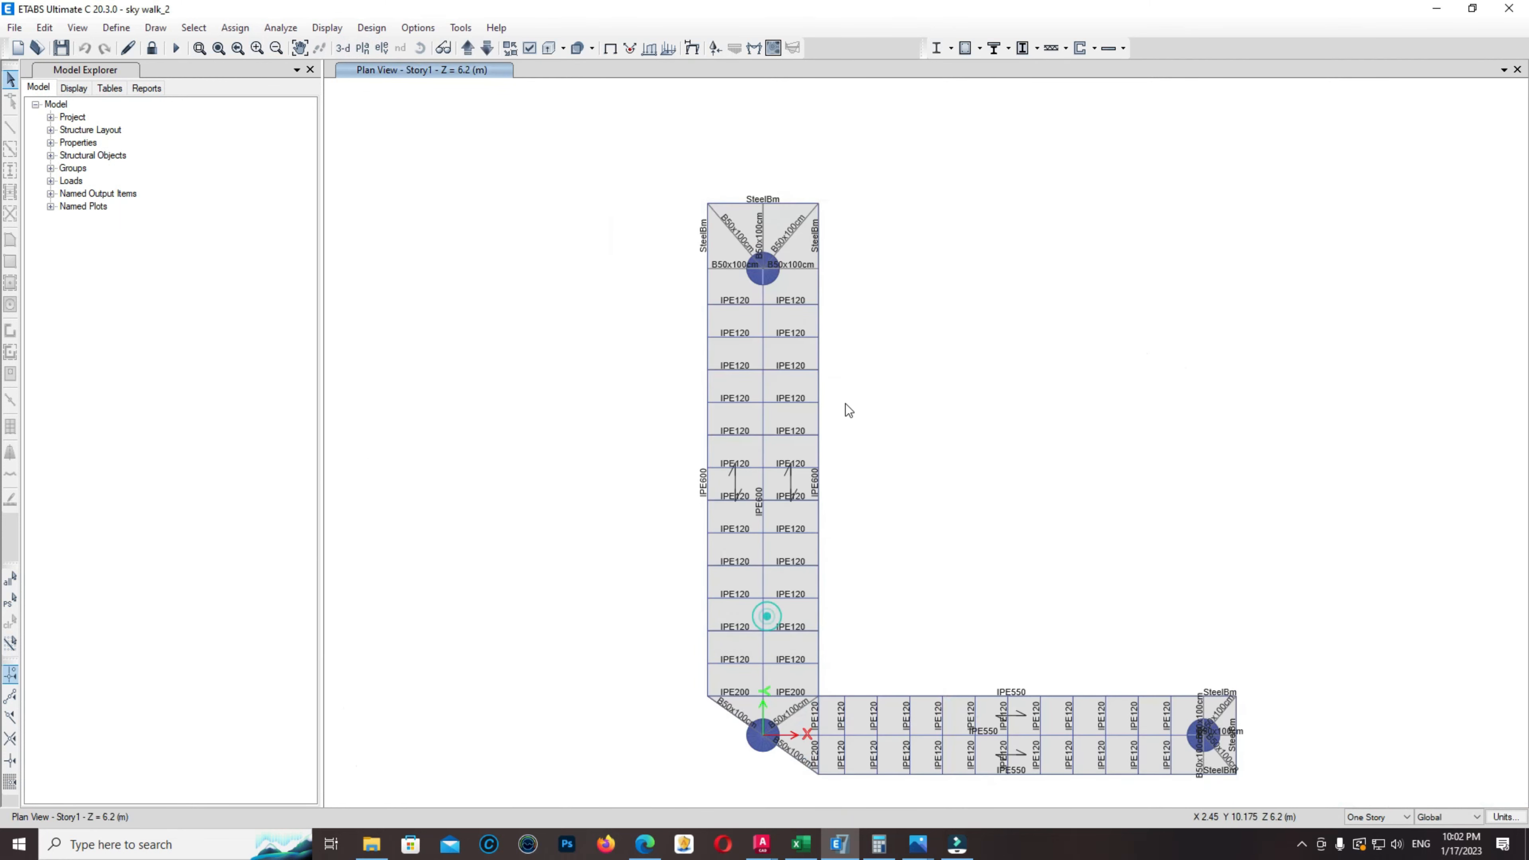
Select all beams in the model by object type
{"action": "left_click", "coordinate": [193, 28]}
{"action": "mouse_move", "coordinate": [313, 52]}
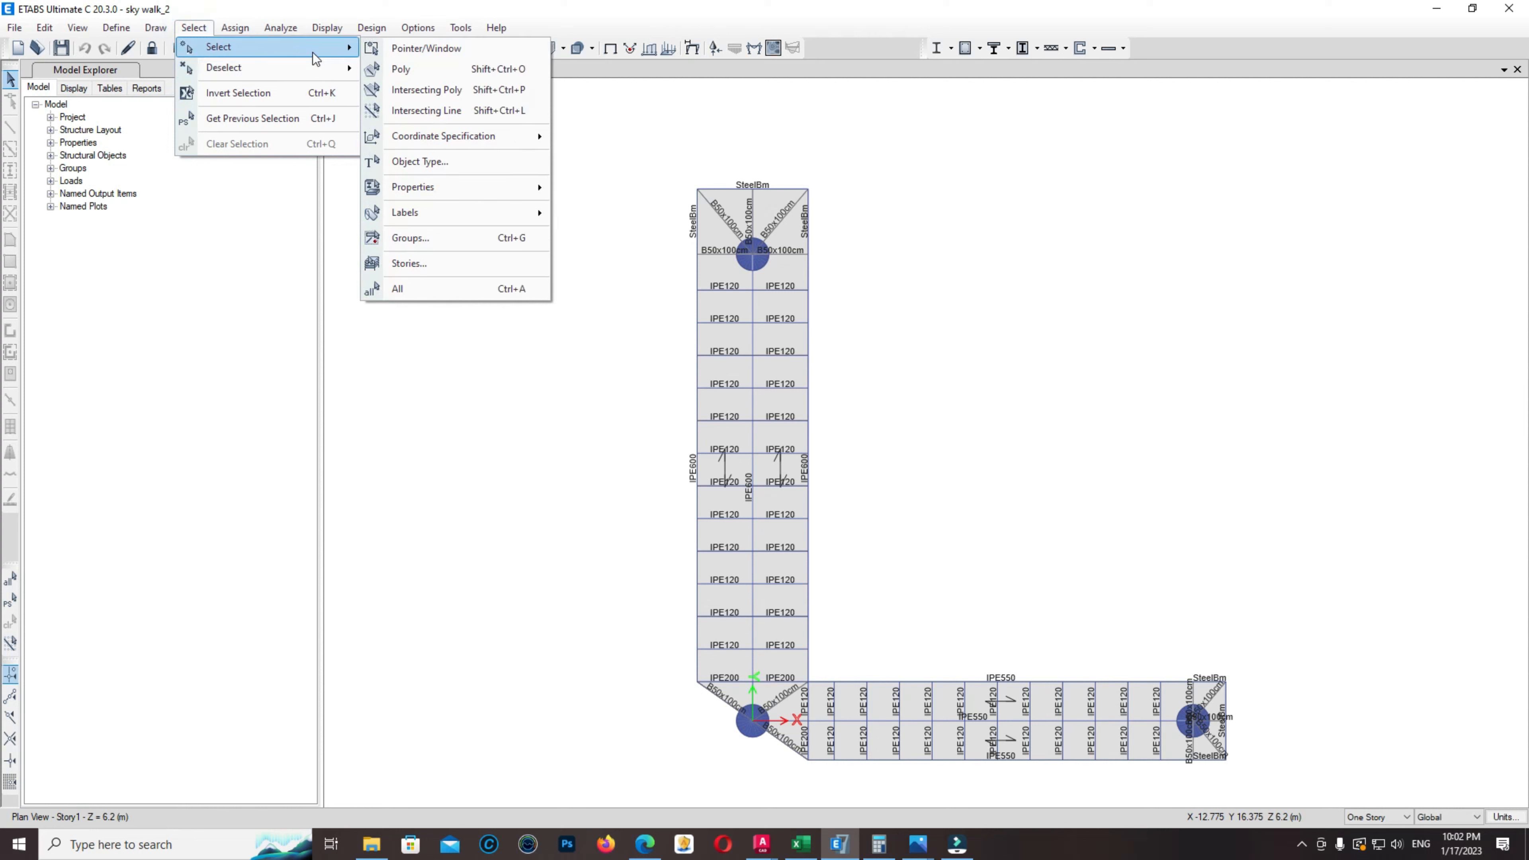
{"action": "left_click", "coordinate": [481, 164]}
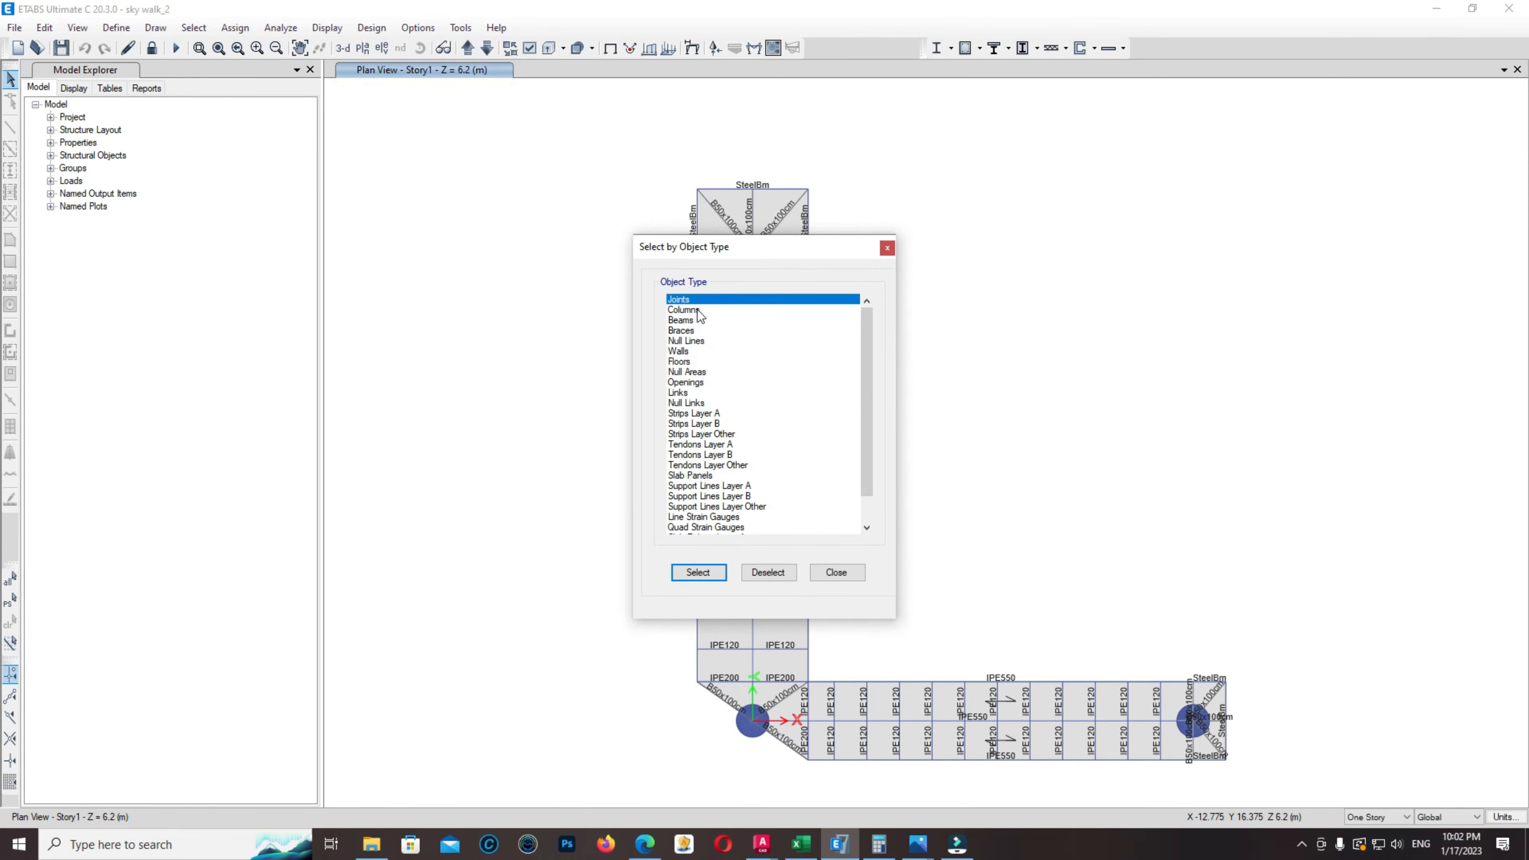
{"action": "left_click", "coordinate": [686, 320]}
{"action": "left_click", "coordinate": [713, 573]}
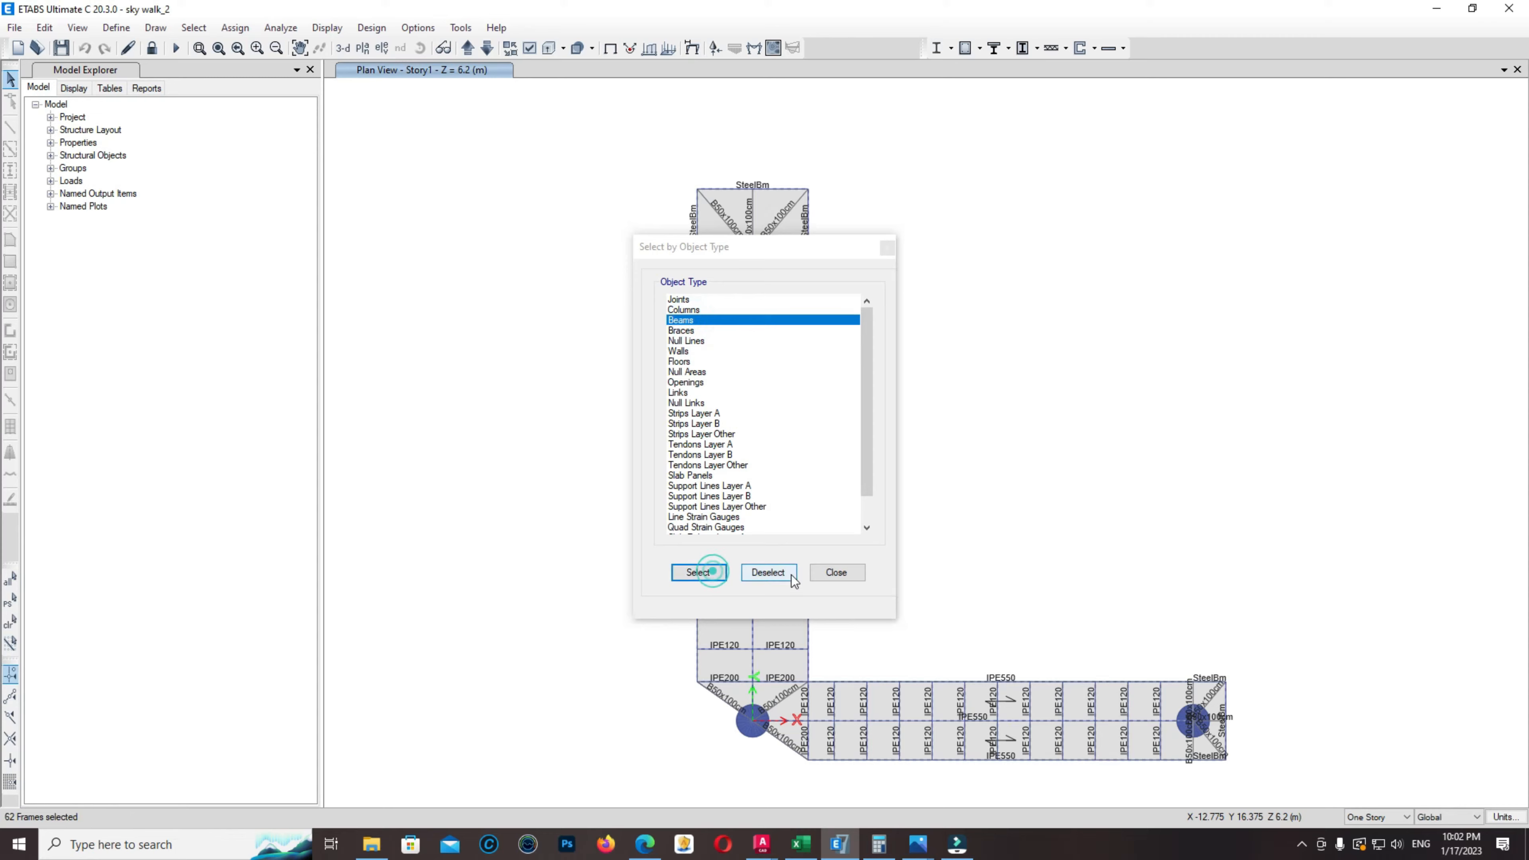
{"action": "left_click", "coordinate": [836, 572]}
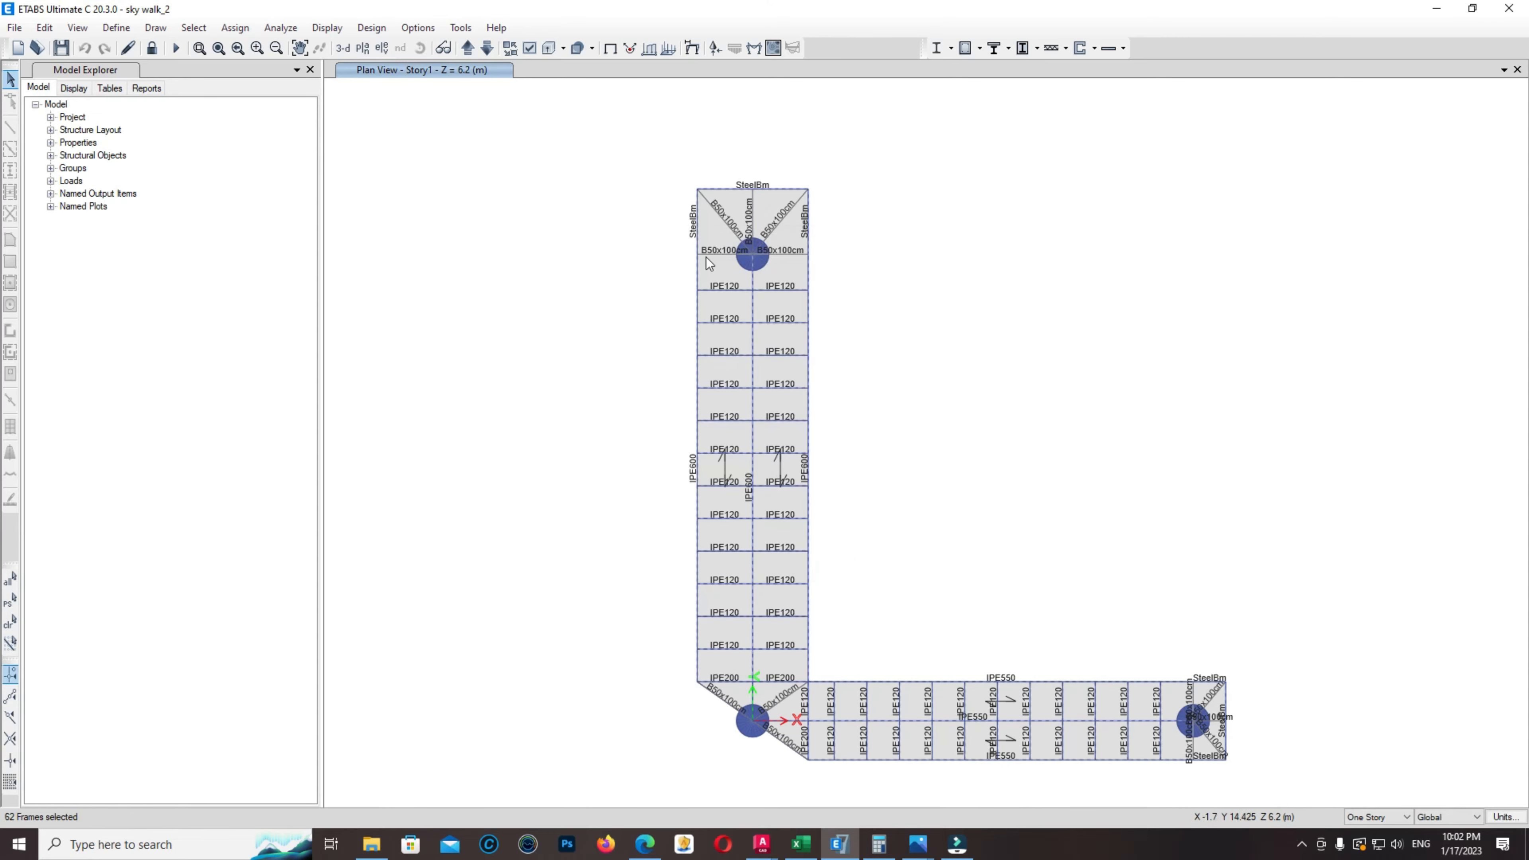
Open the frame design procedure overwrite for the selected beams and inspect its Composite Beam Design option
{"action": "left_click", "coordinate": [371, 27]}
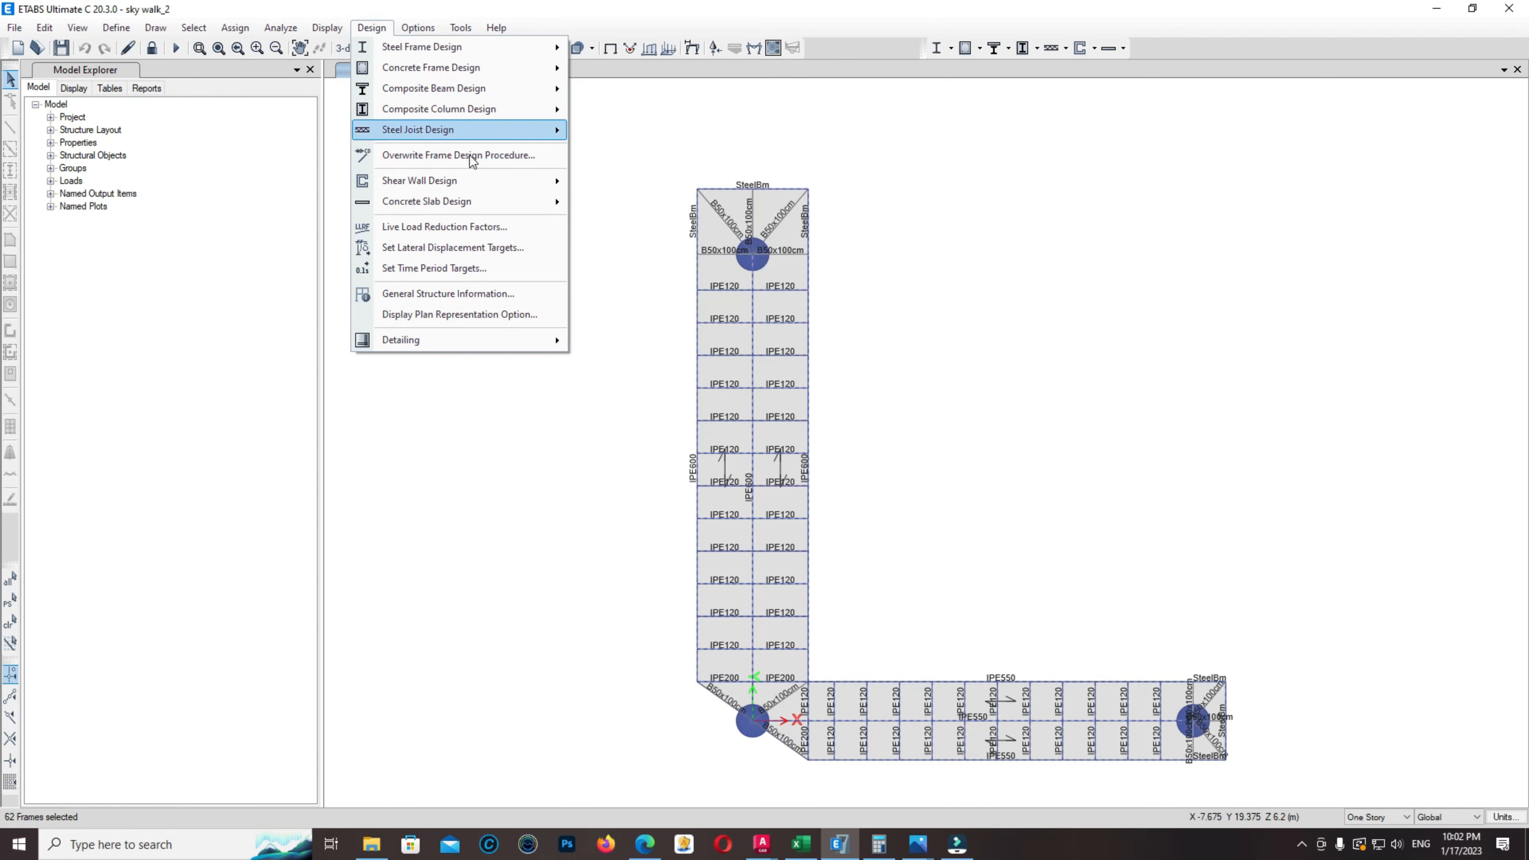
{"action": "left_click", "coordinate": [434, 154]}
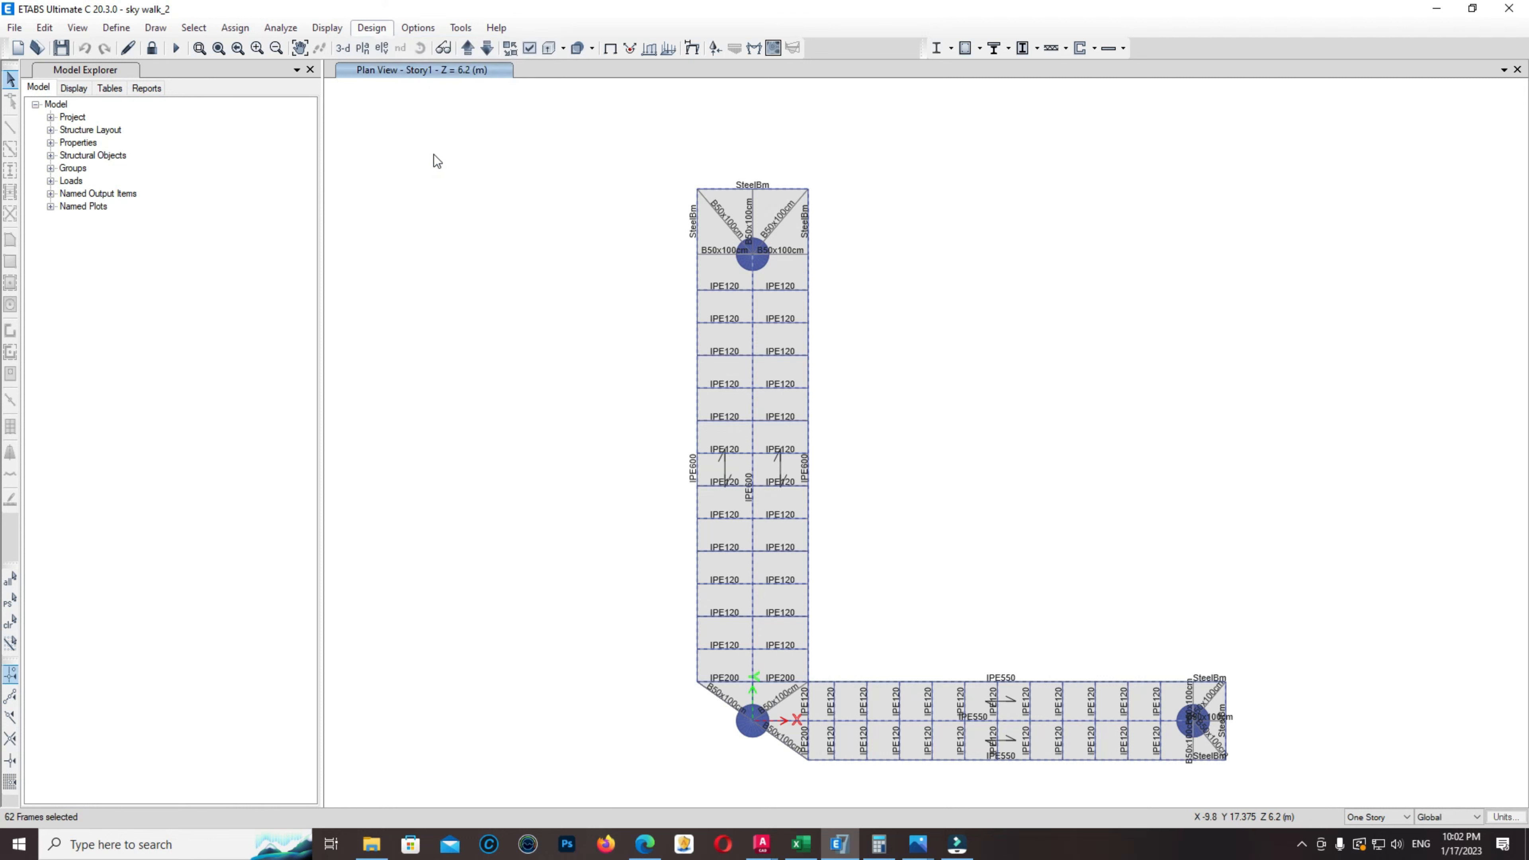
{"action": "left_click_drag", "start_coordinate": [733, 296], "coordinate": [435, 173]}
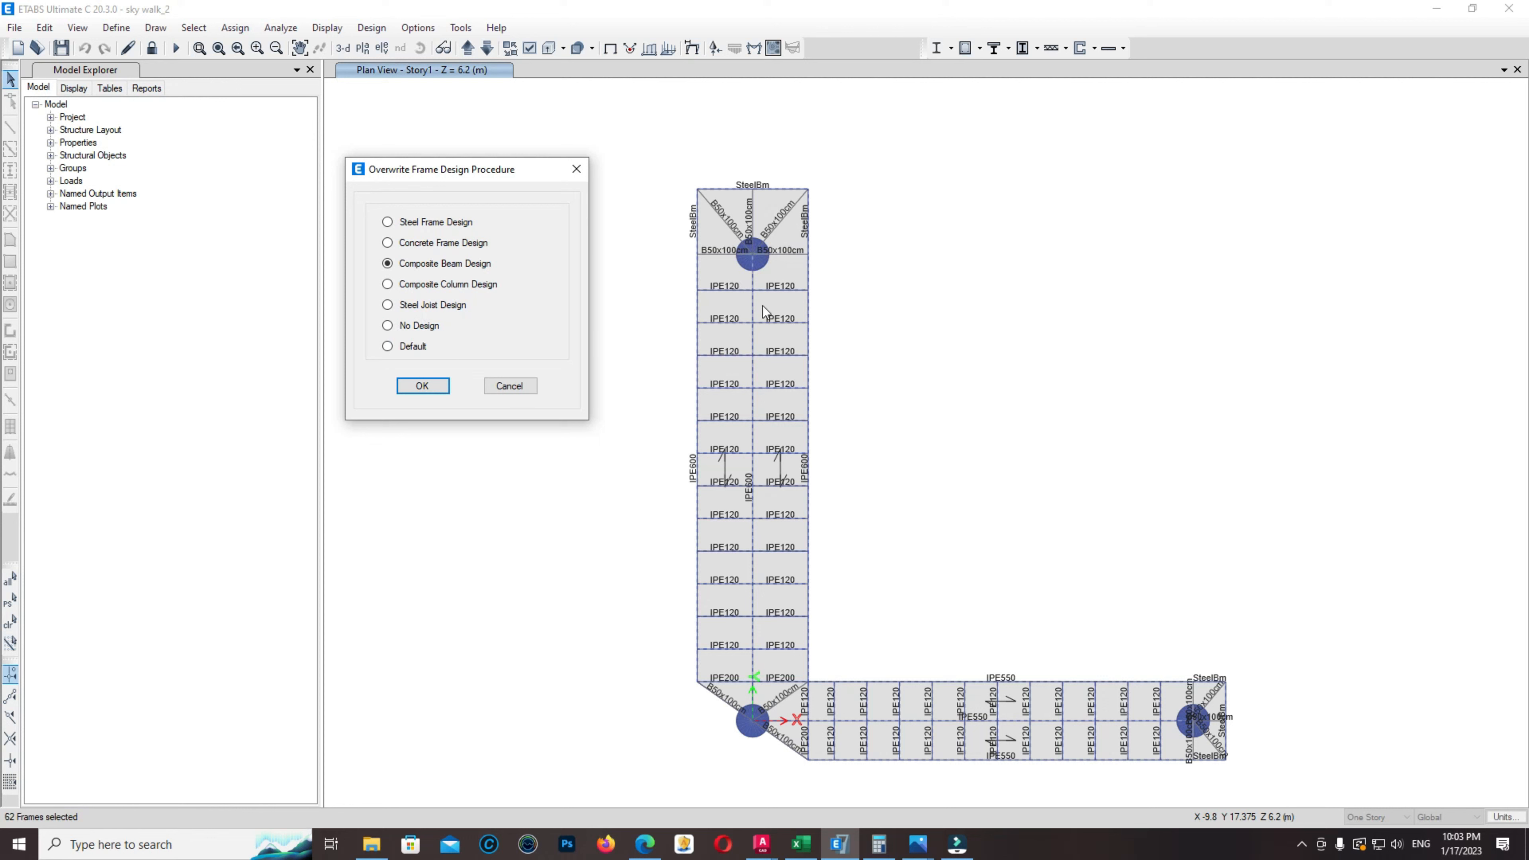
{"action": "left_click", "coordinate": [741, 293]}
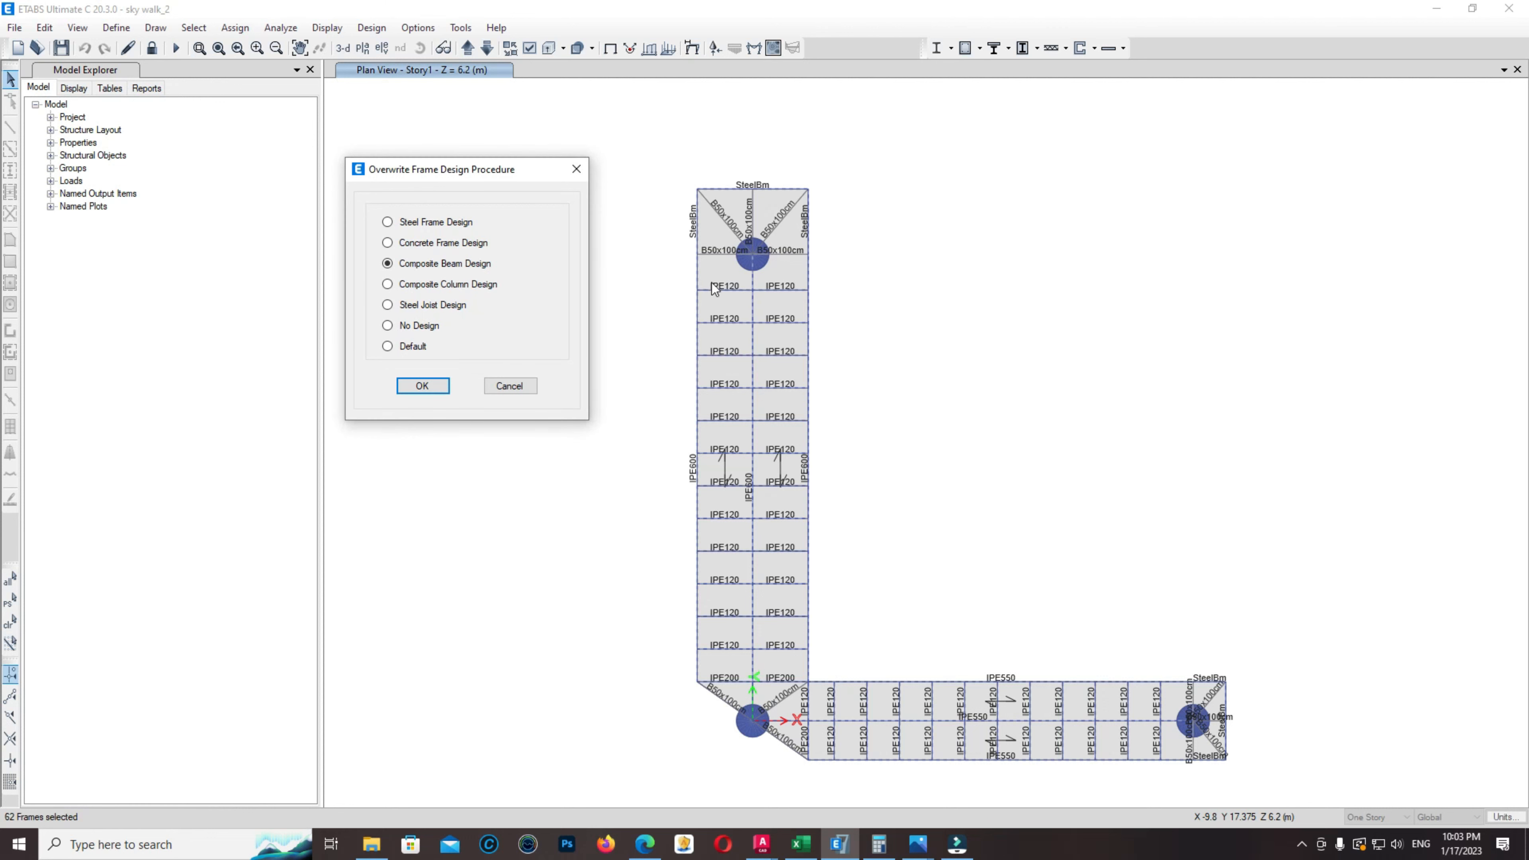
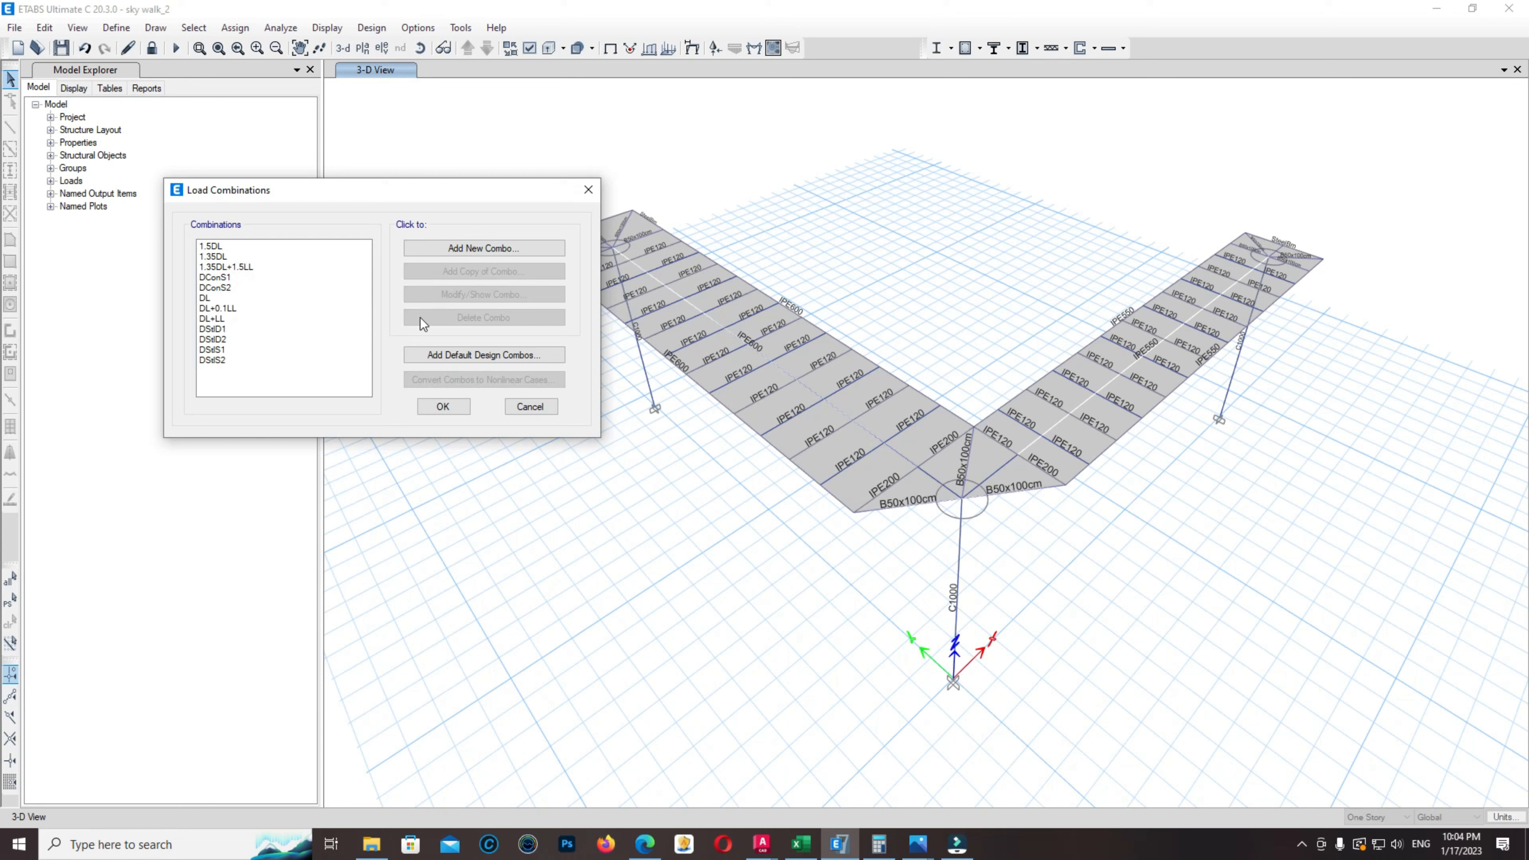
Explore adding default Composite Beam Design load combinations with conversion to editable user combinations, and leave without adding them
{"action": "left_click", "coordinate": [444, 354]}
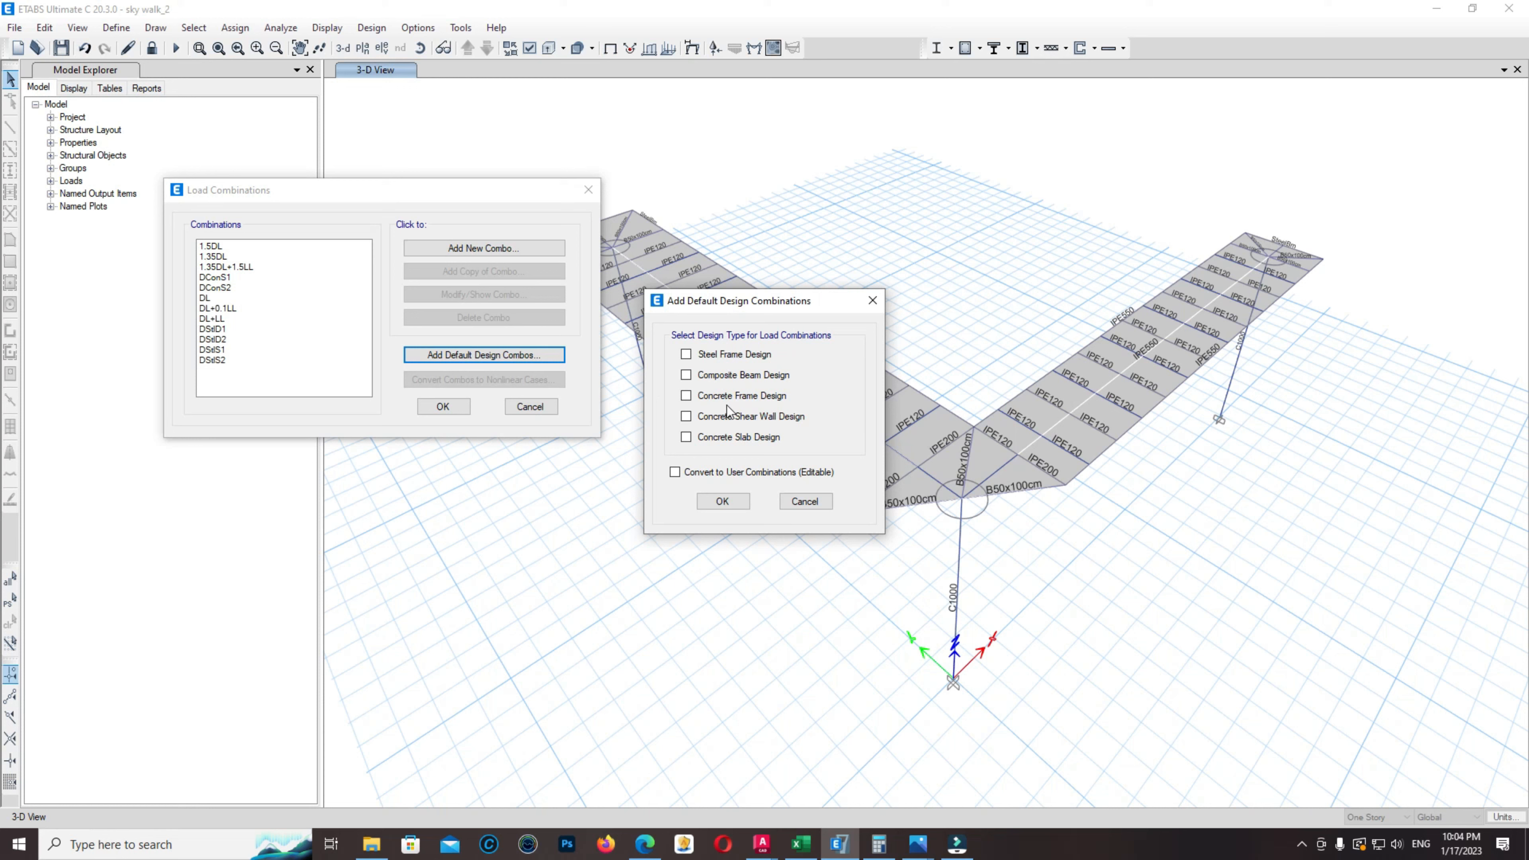
{"action": "left_click", "coordinate": [725, 378]}
{"action": "left_click", "coordinate": [697, 473]}
{"action": "left_click", "coordinate": [805, 501]}
Review the DL+LL and DL+0.1LL load combinations, including the load cases and scale factors of DL+0.1LL, and close the combination list
{"action": "left_click", "coordinate": [222, 309]}
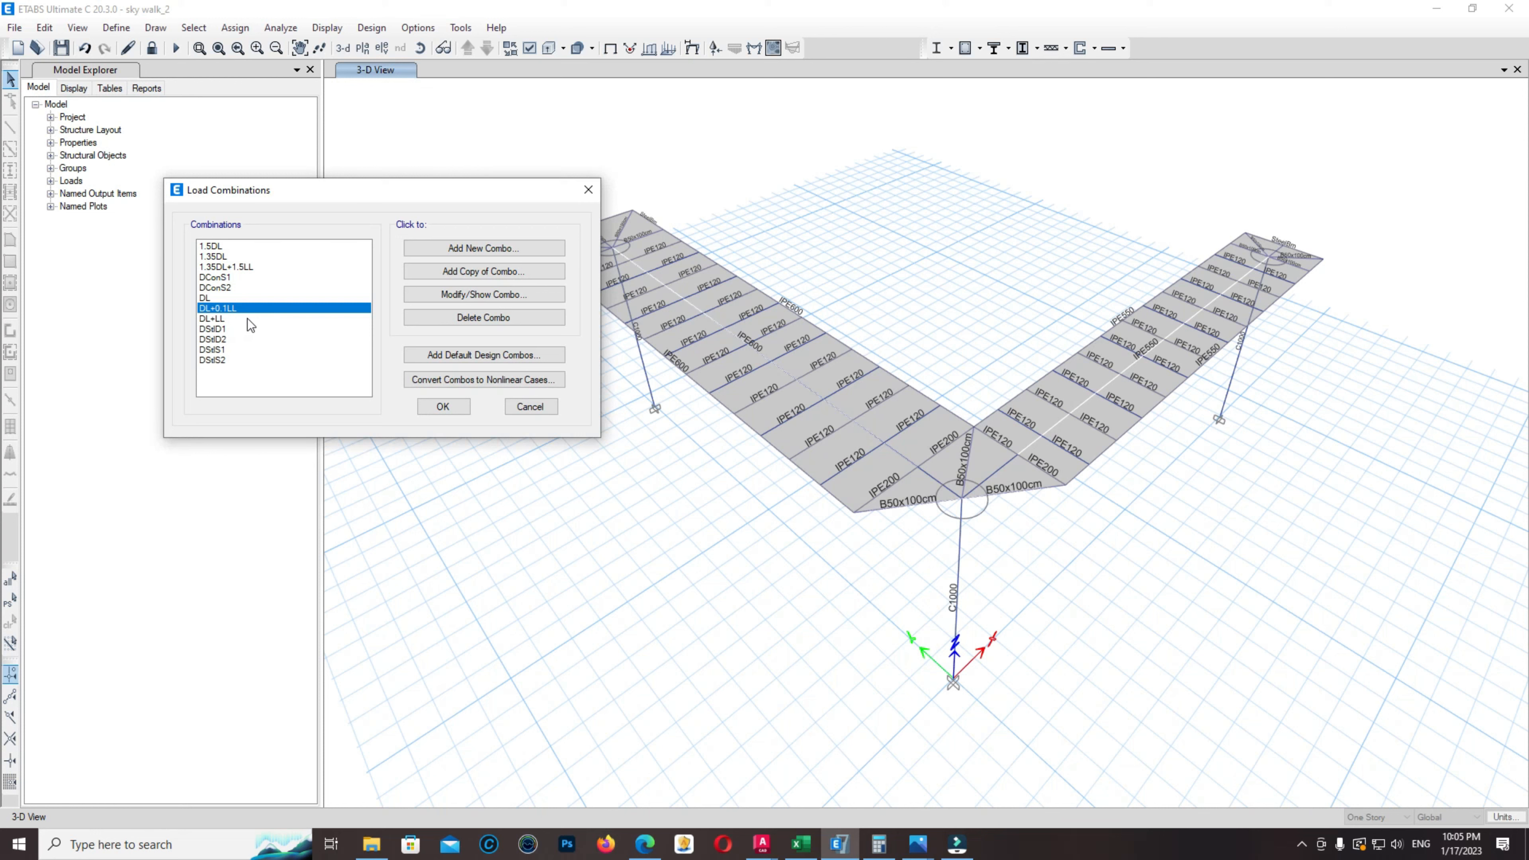
{"action": "left_click", "coordinate": [215, 321]}
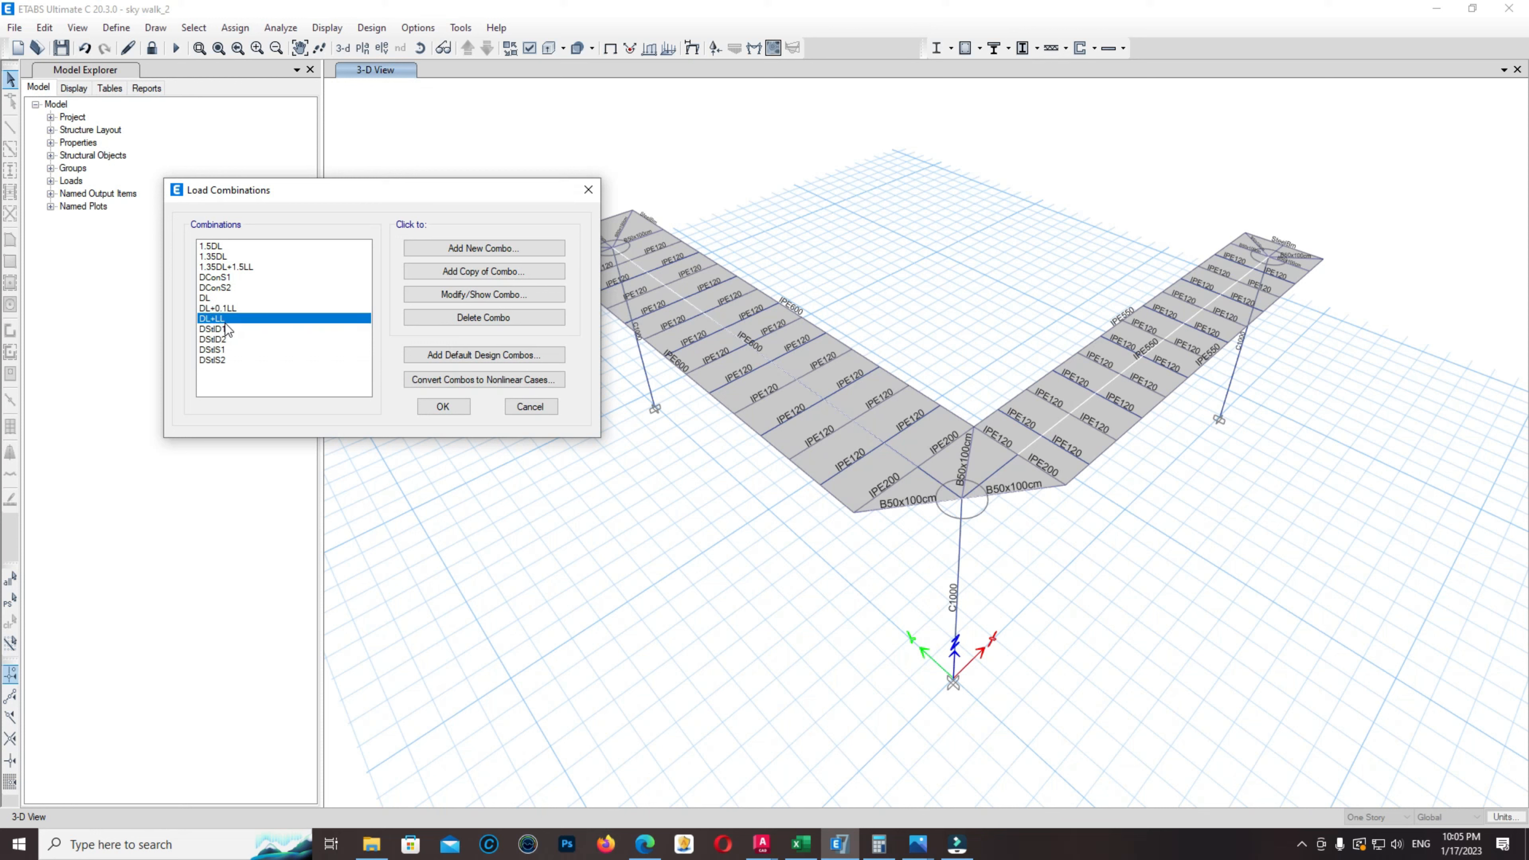
{"action": "key", "text": "Up"}
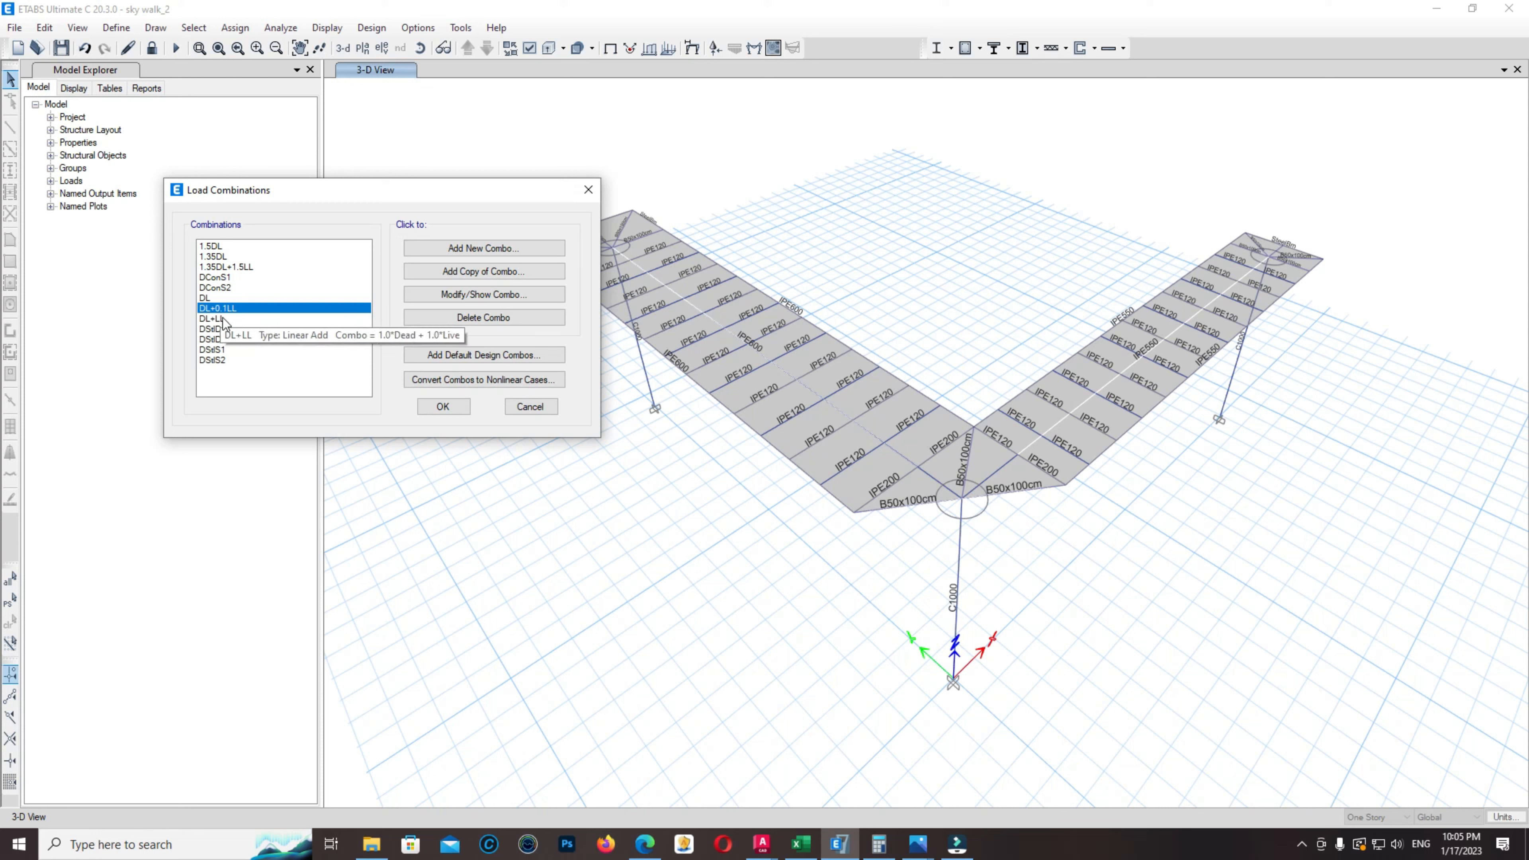
{"action": "left_click", "coordinate": [481, 296]}
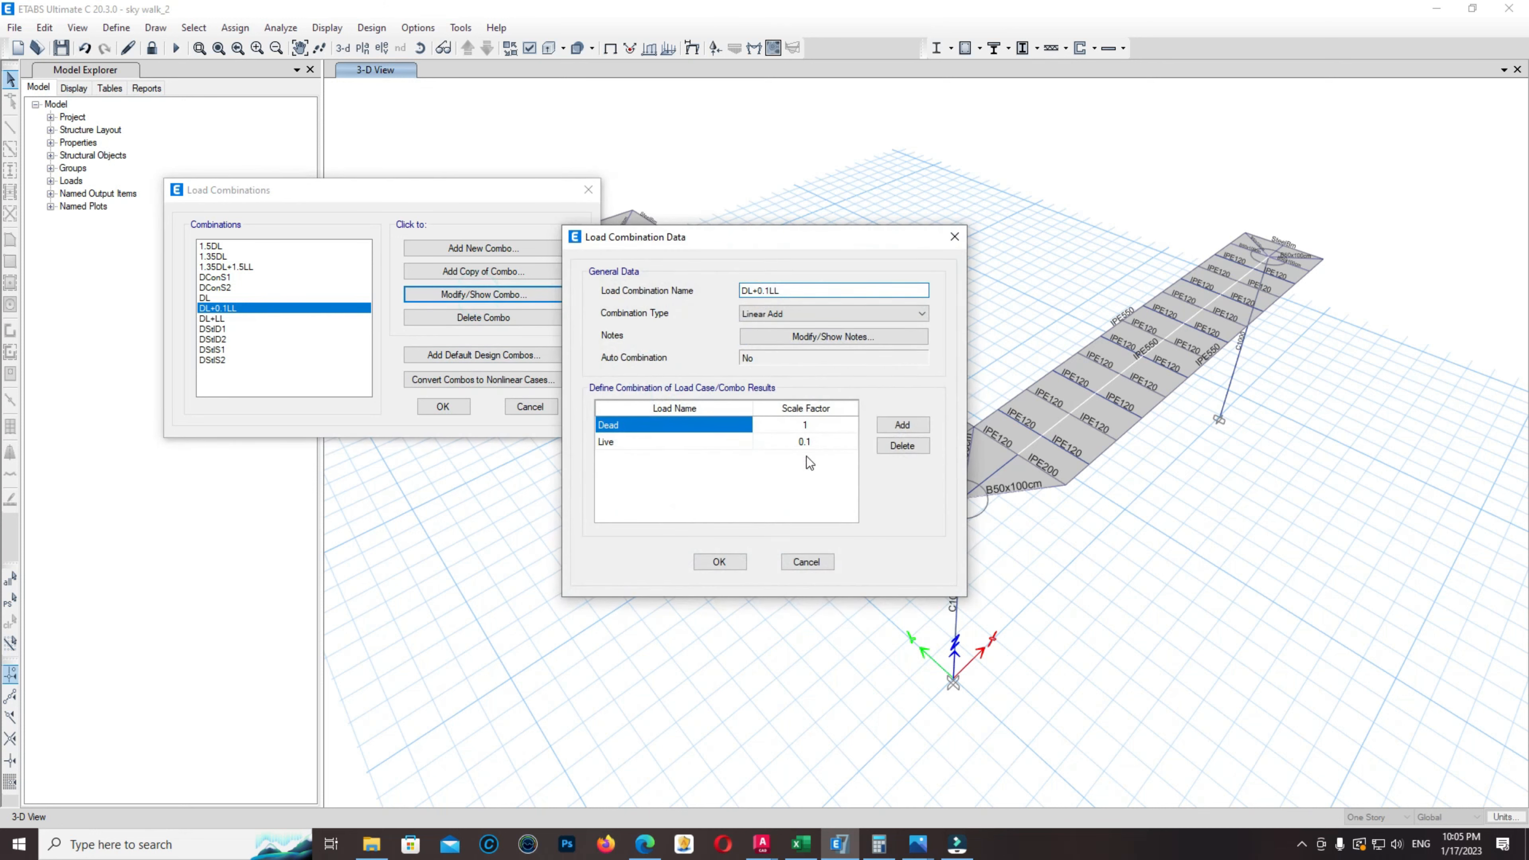
{"action": "left_click", "coordinate": [720, 562]}
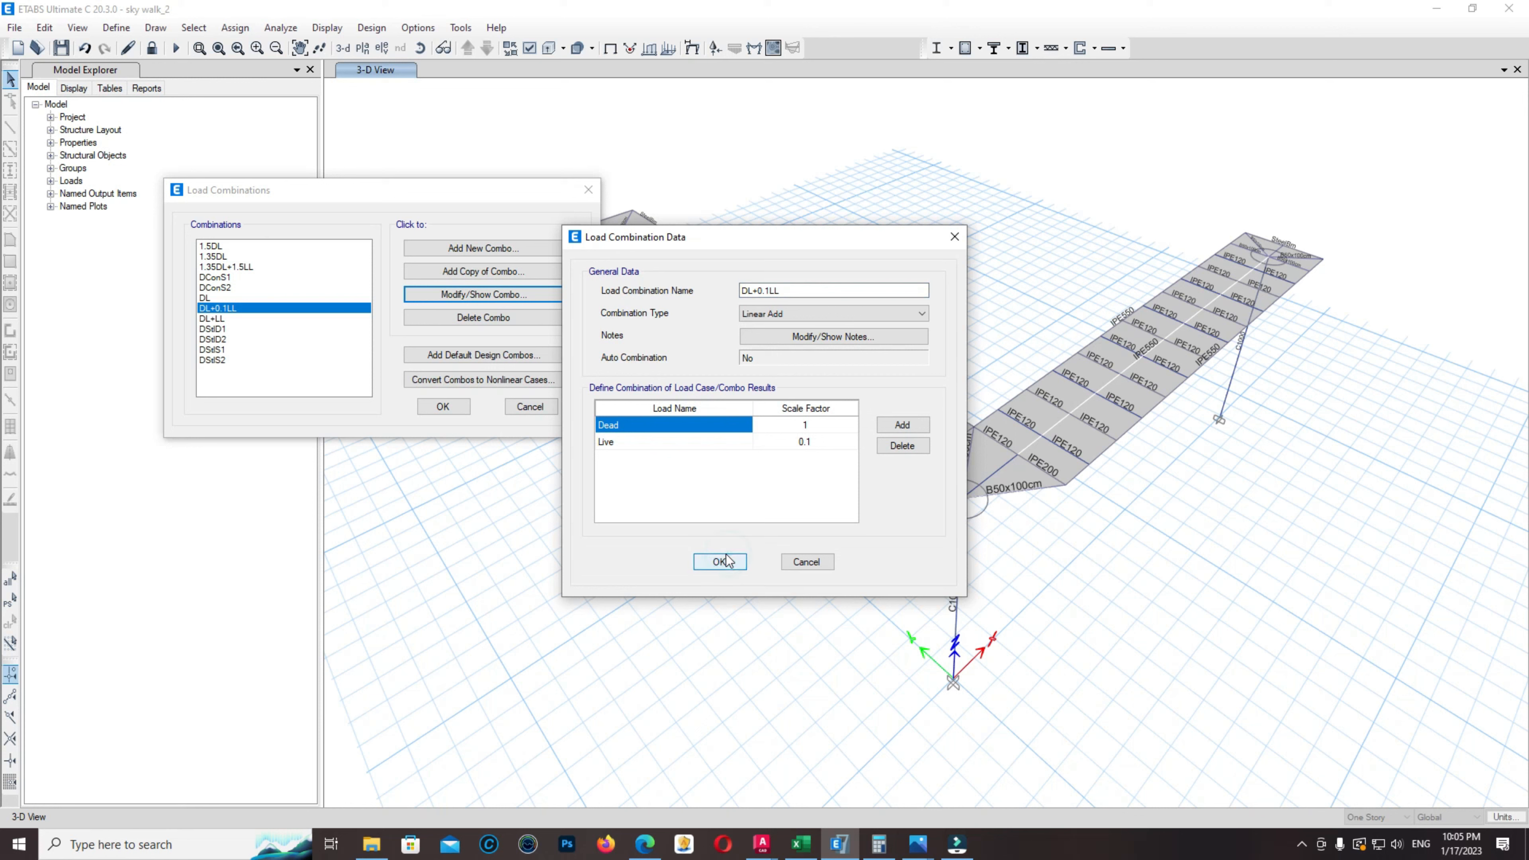
{"action": "left_click", "coordinate": [720, 562]}
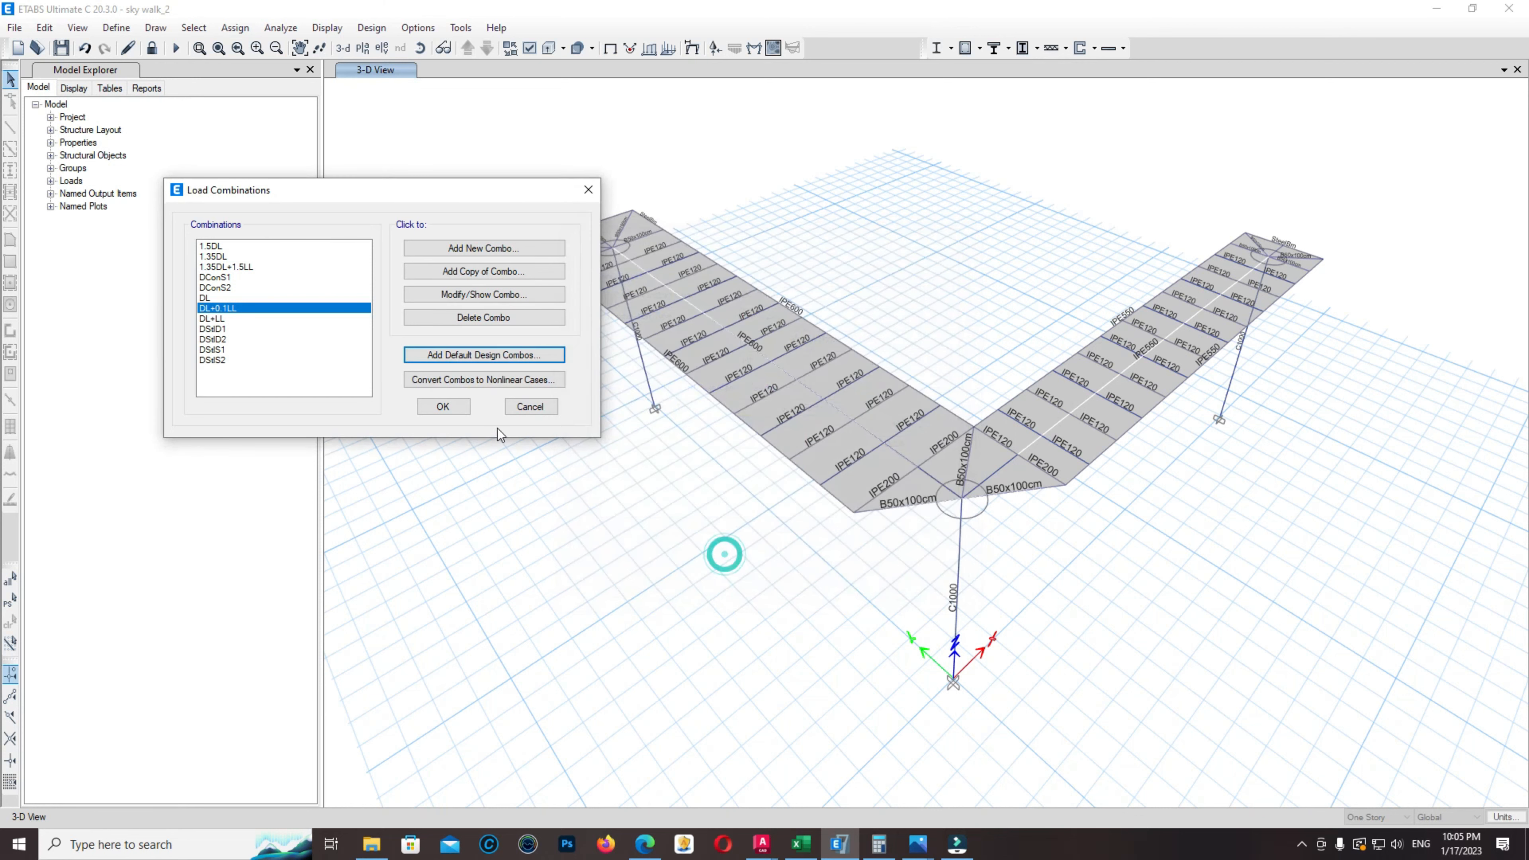
{"action": "left_click", "coordinate": [434, 404]}
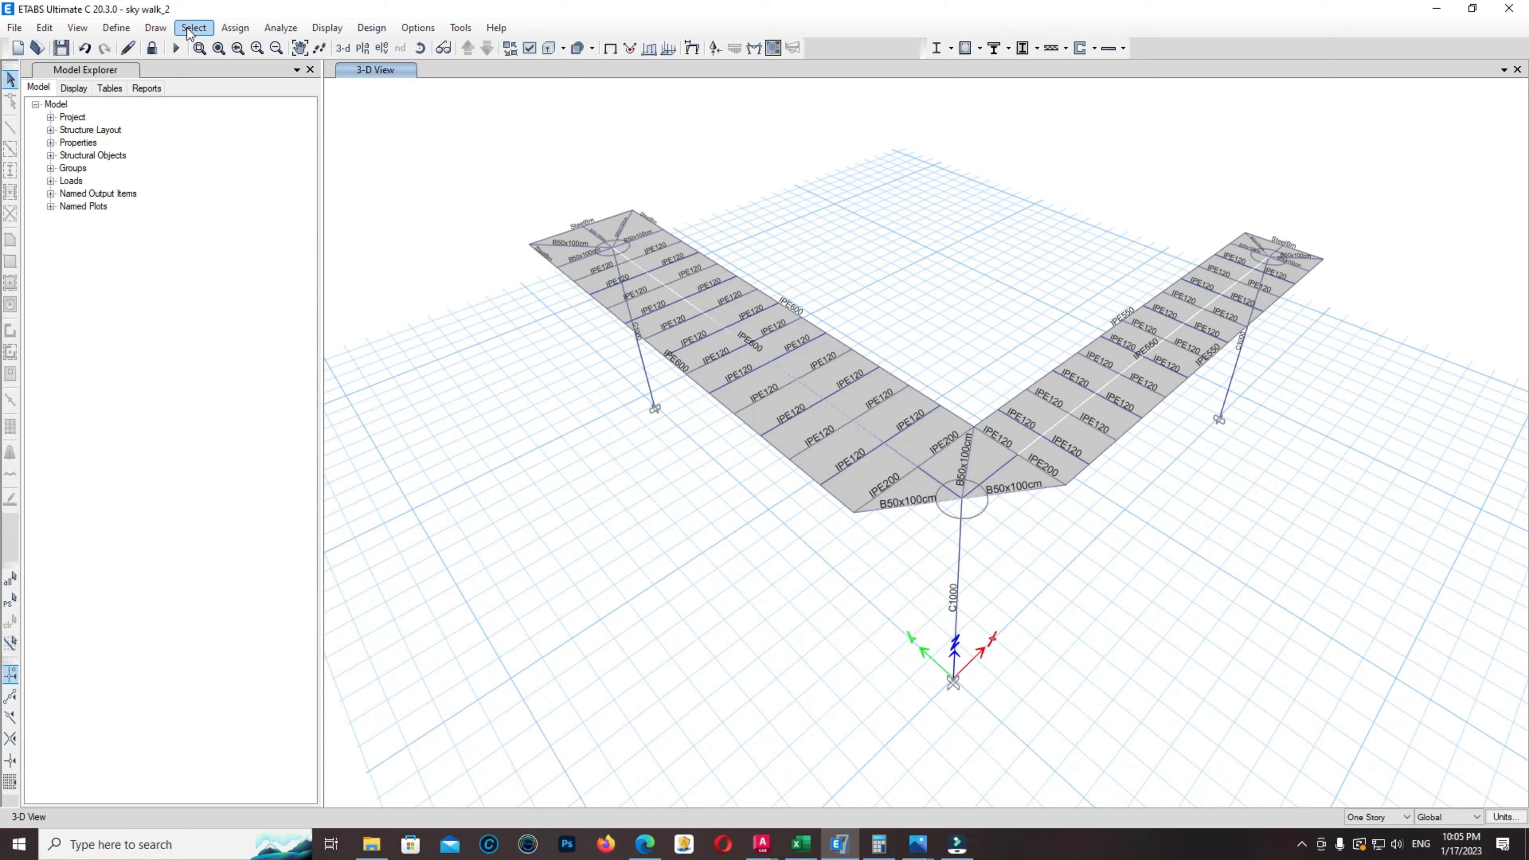
Try to run the analysis, and unlock the model, accepting deletion of the existing analysis results
{"action": "left_click", "coordinate": [269, 28]}
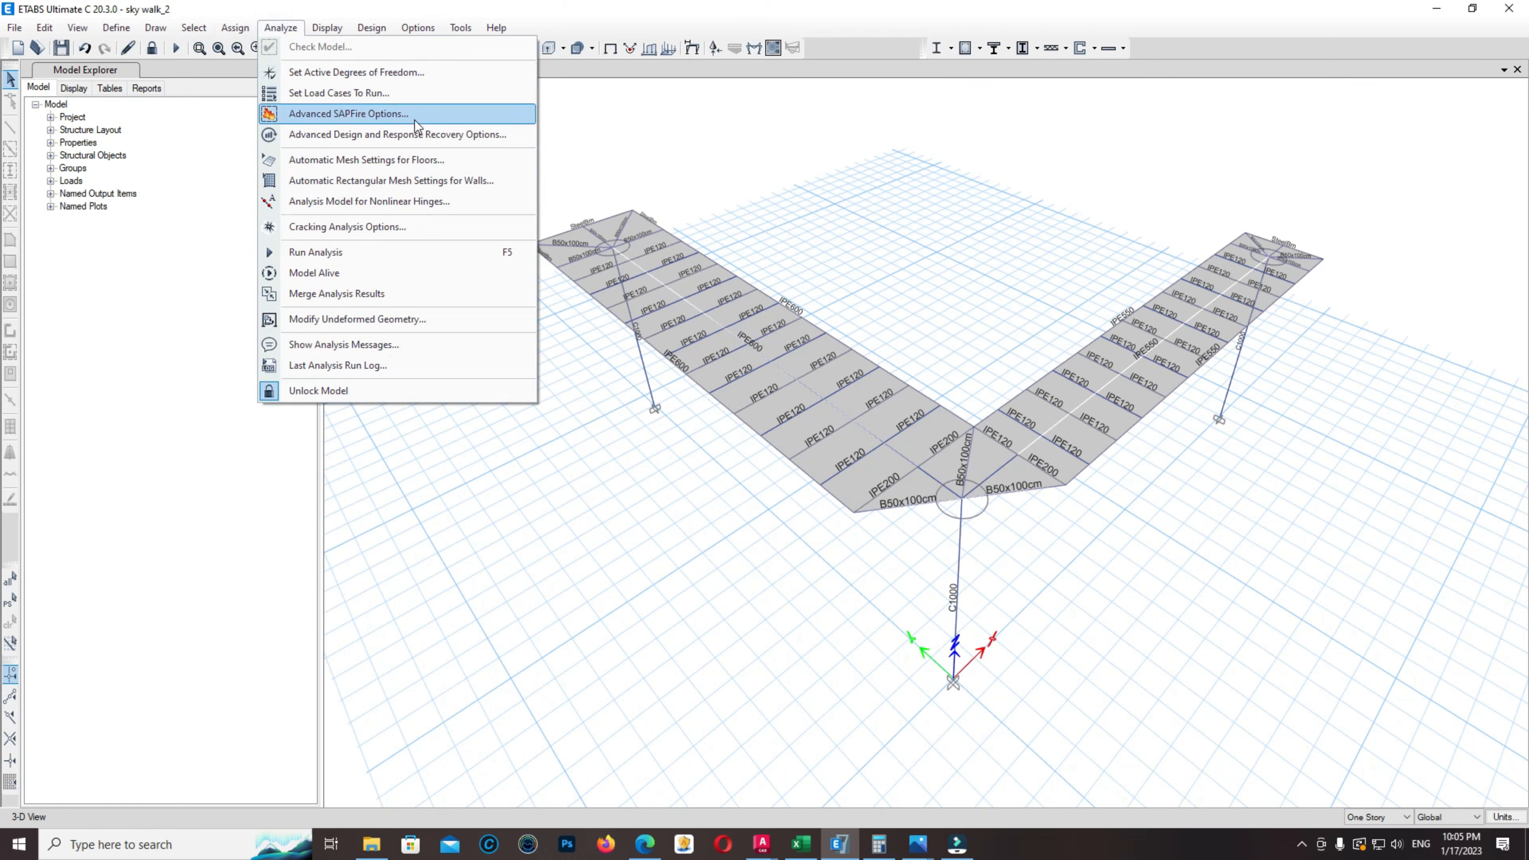
{"action": "left_click", "coordinate": [343, 252]}
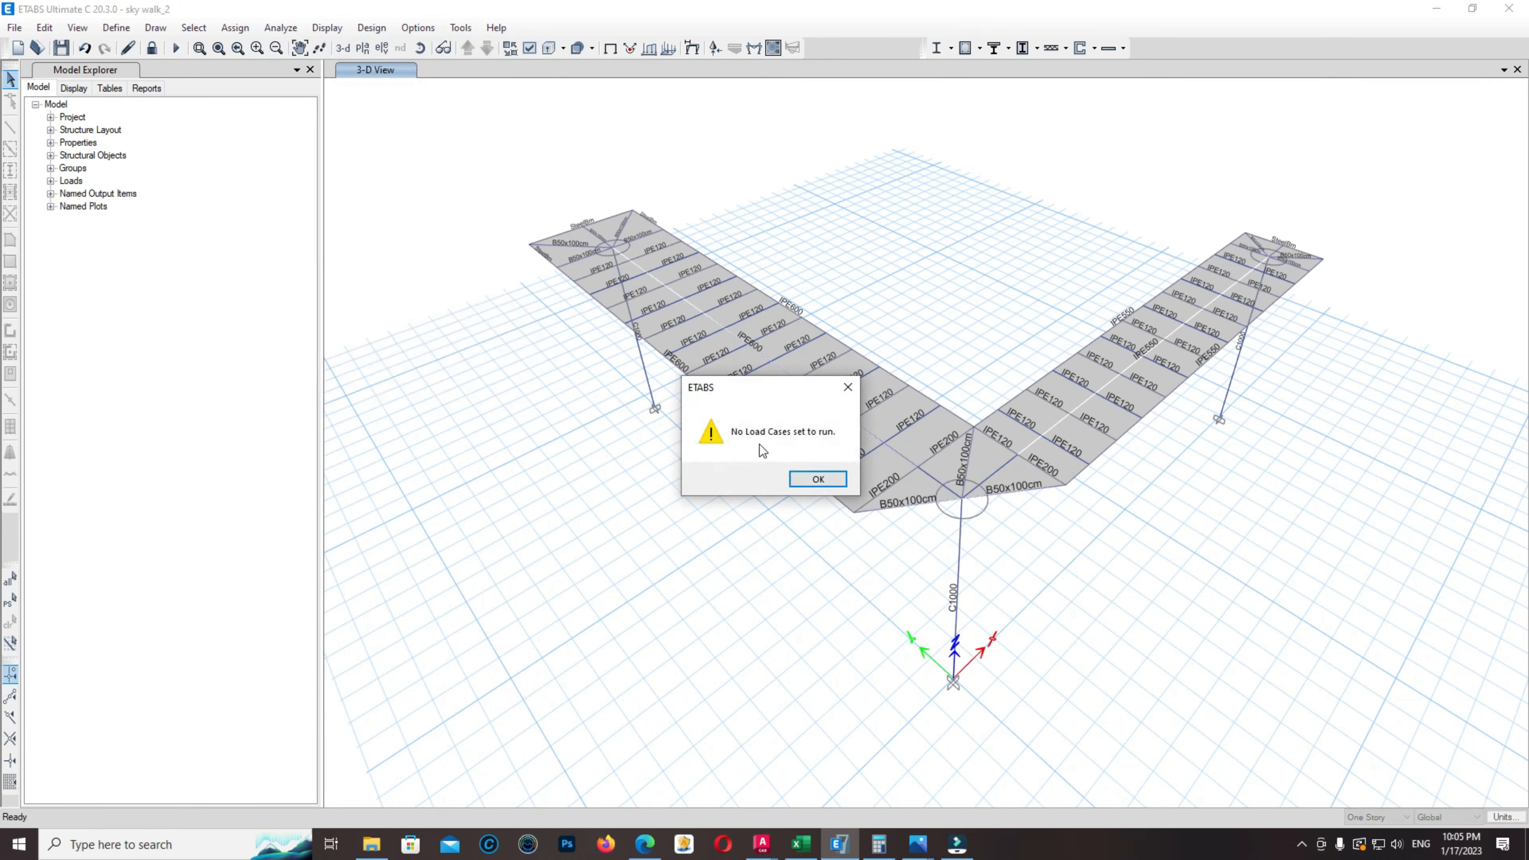
{"action": "left_click", "coordinate": [802, 478]}
{"action": "left_click", "coordinate": [155, 49]}
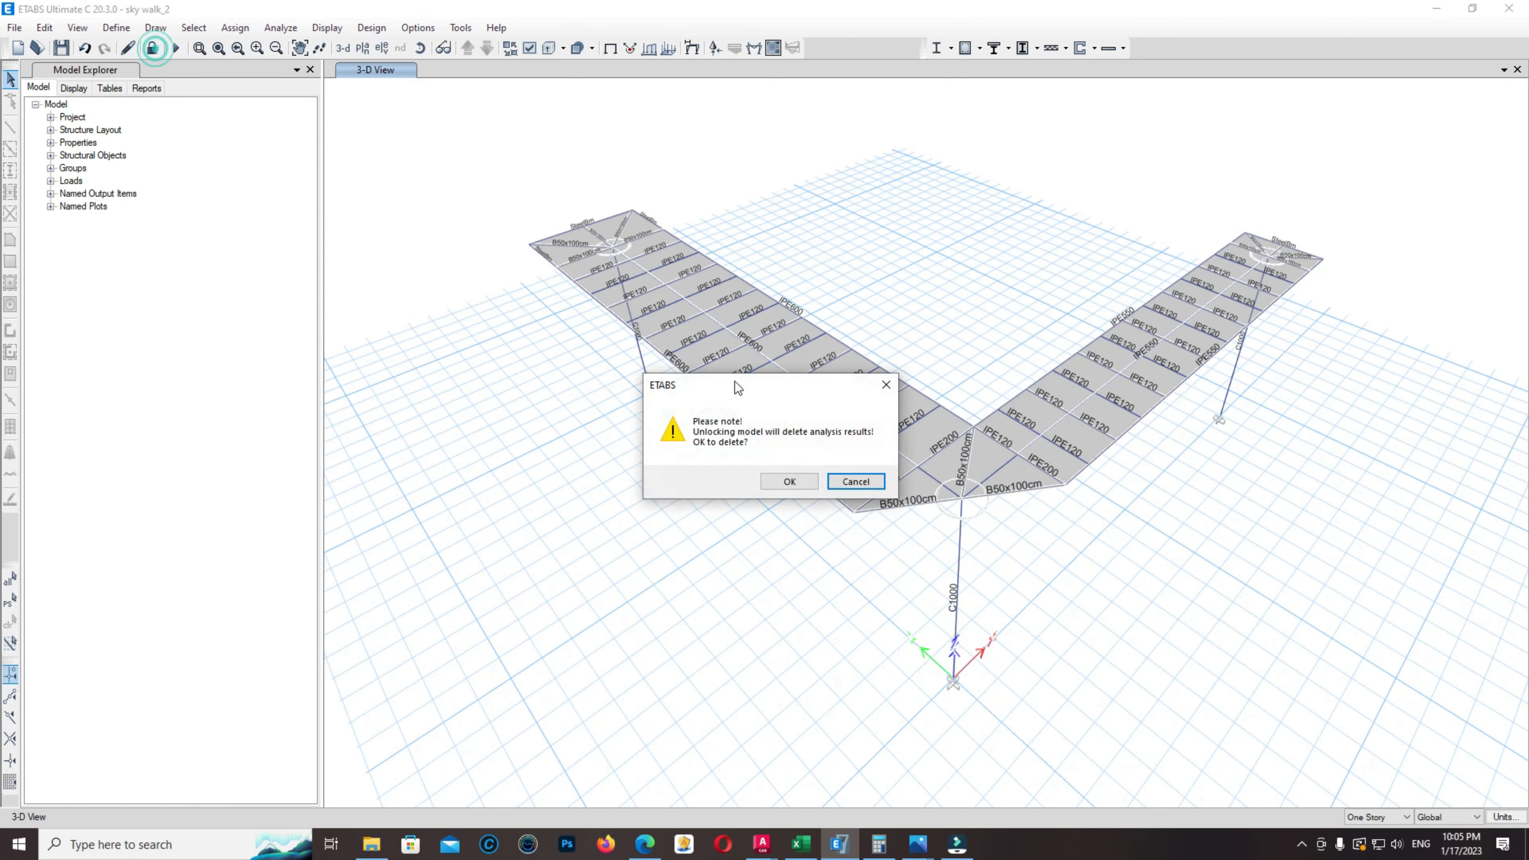
{"action": "left_click", "coordinate": [790, 478]}
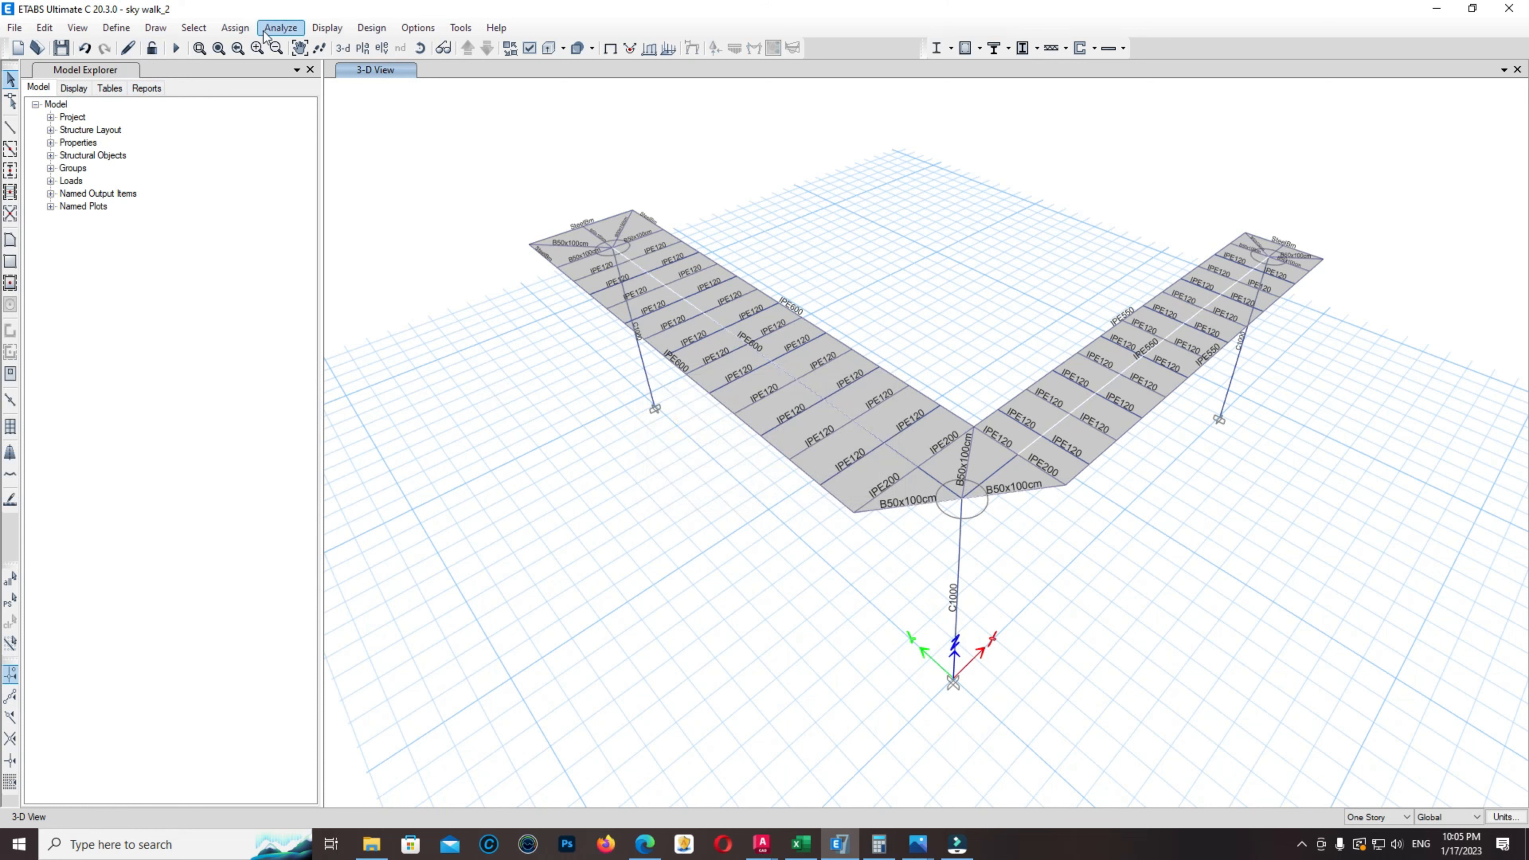
Run the analysis of the unlocked sky walk model
{"action": "left_click", "coordinate": [281, 28]}
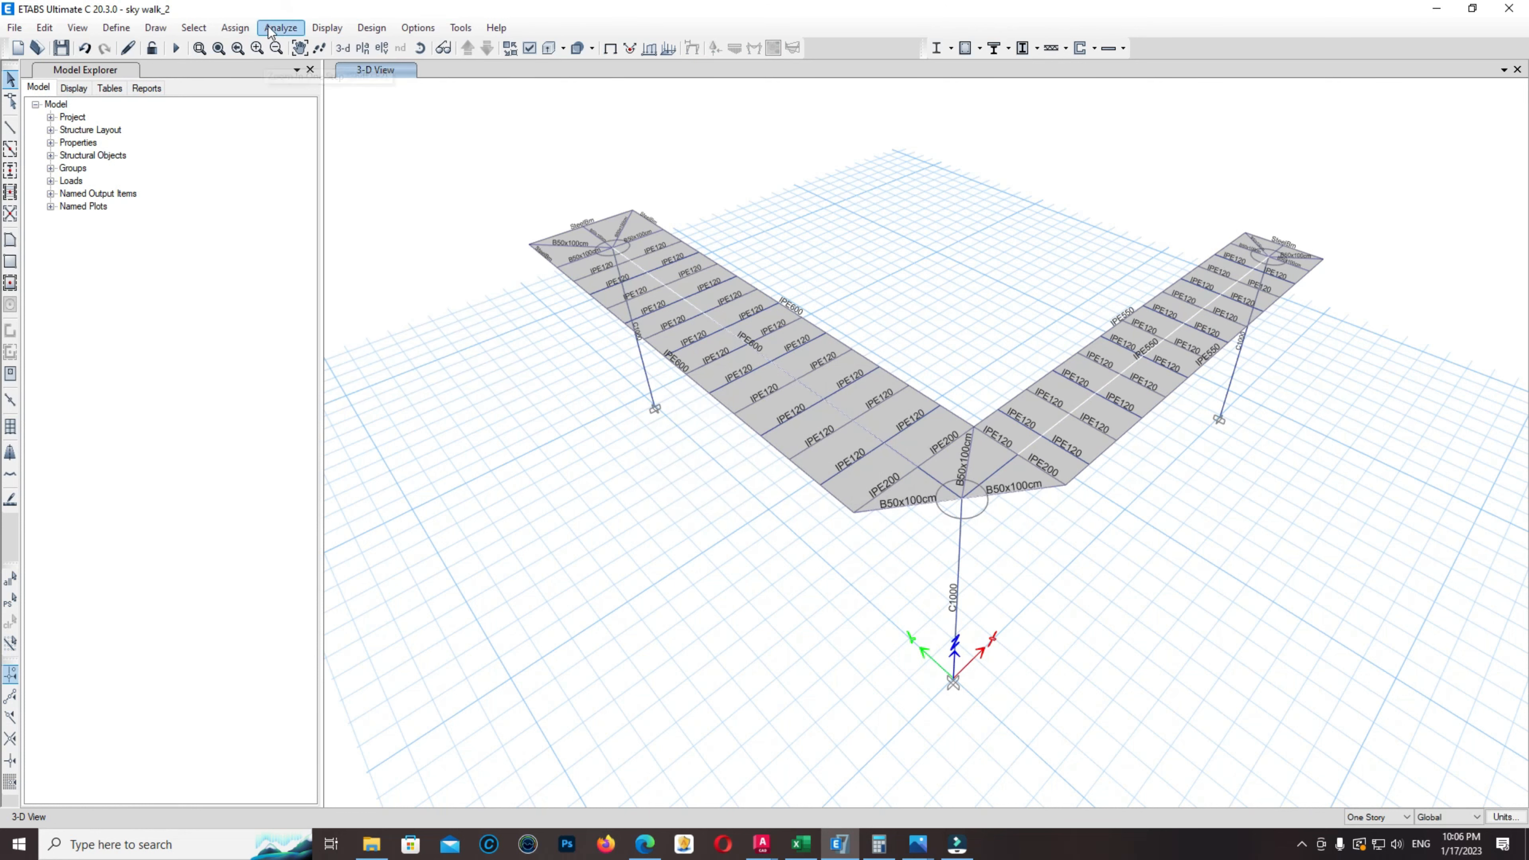
{"action": "left_click", "coordinate": [267, 25]}
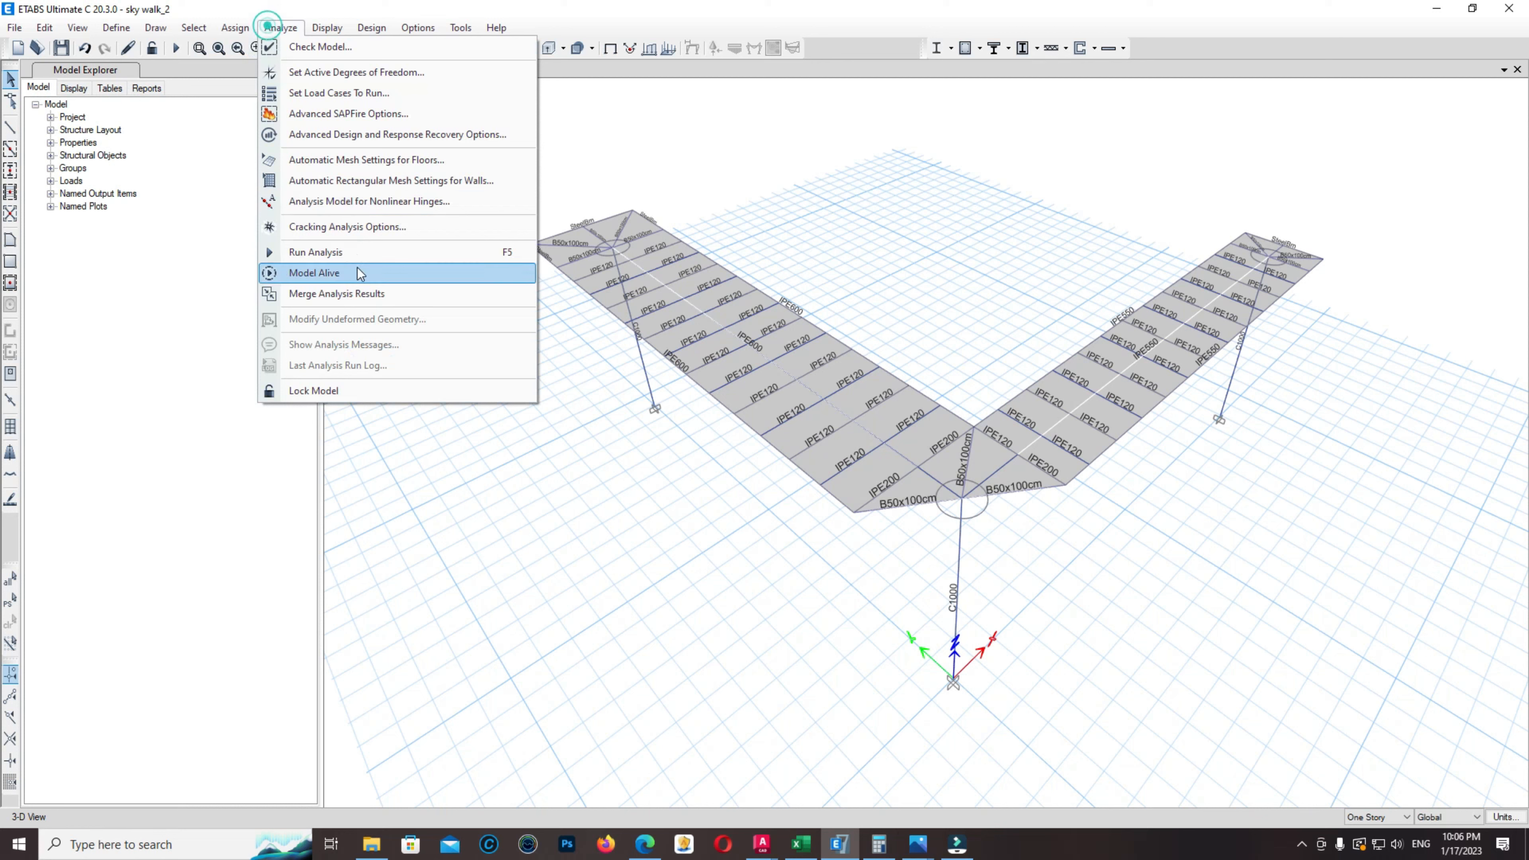
{"action": "key", "text": "Escape"}
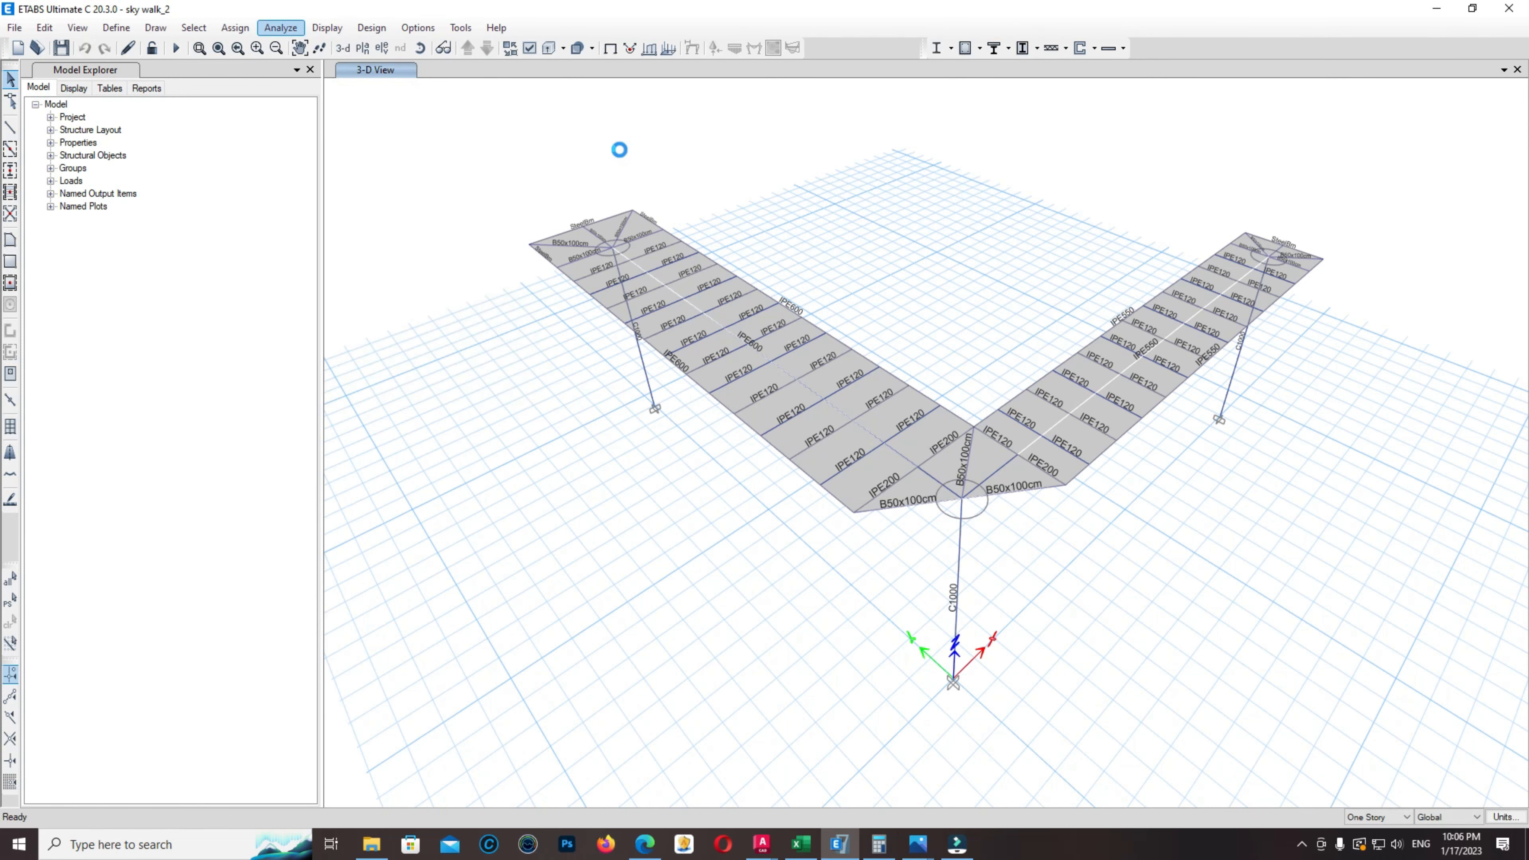
Examine the deformed shape under the Dead case from different angles and play its displacement animation
{"action": "left_click", "coordinate": [421, 53]}
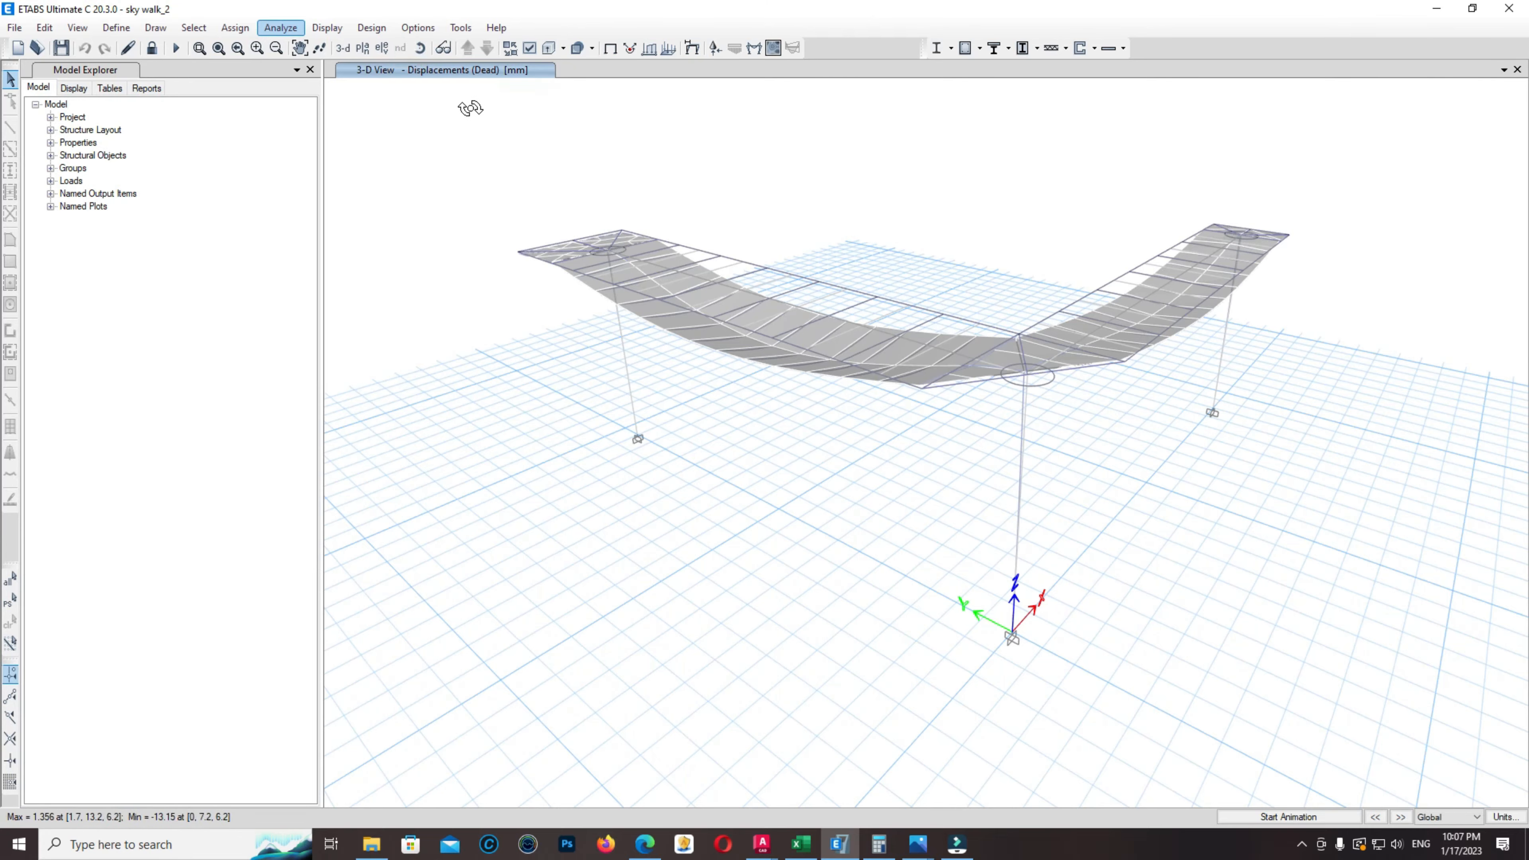
{"action": "left_click_drag", "start_coordinate": [710, 191], "coordinate": [923, 420]}
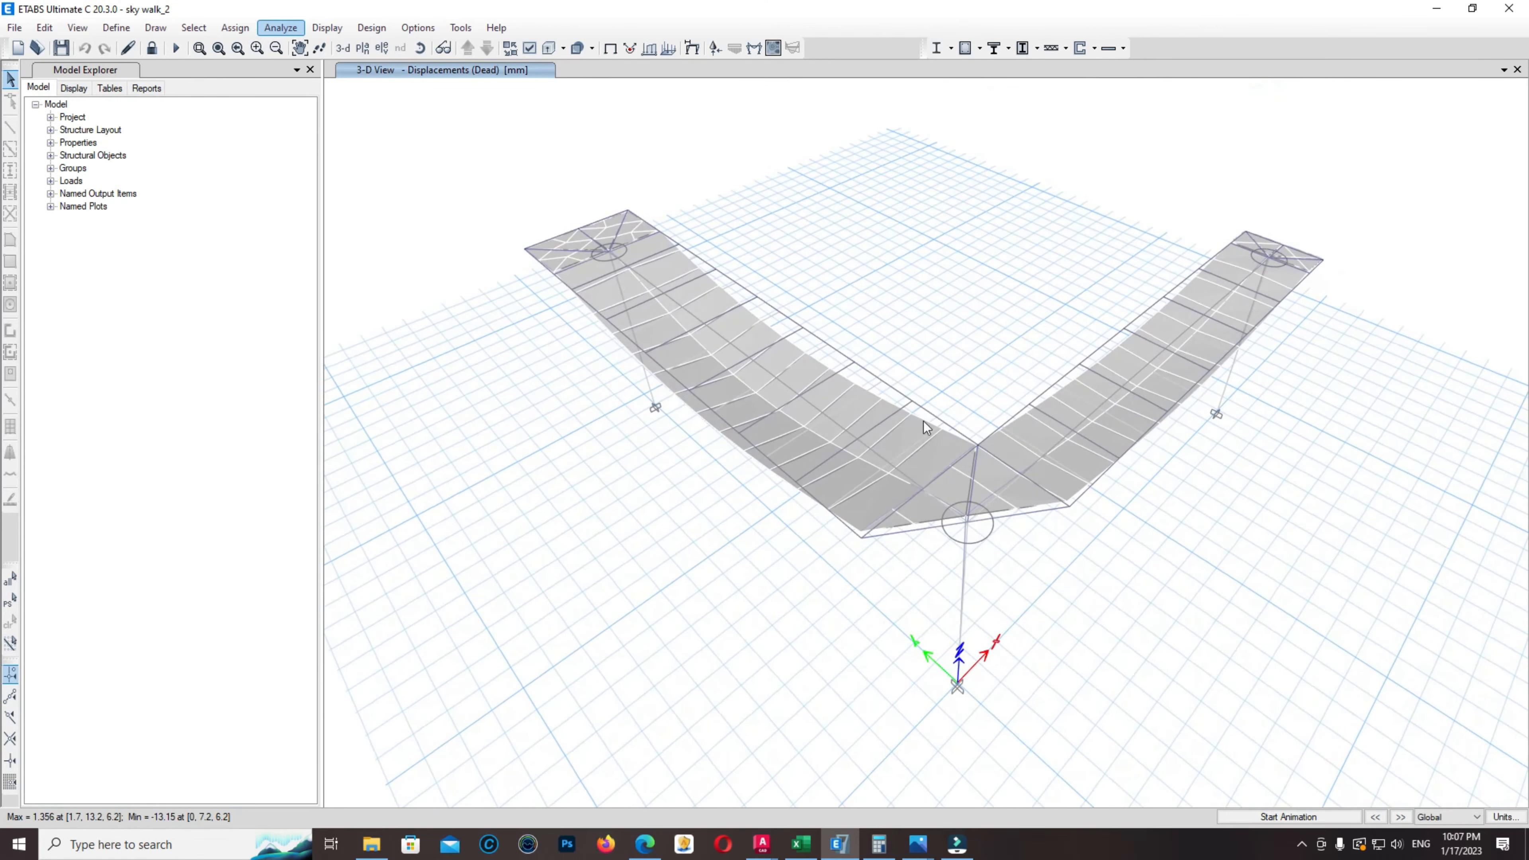
{"action": "left_click", "coordinate": [1285, 818]}
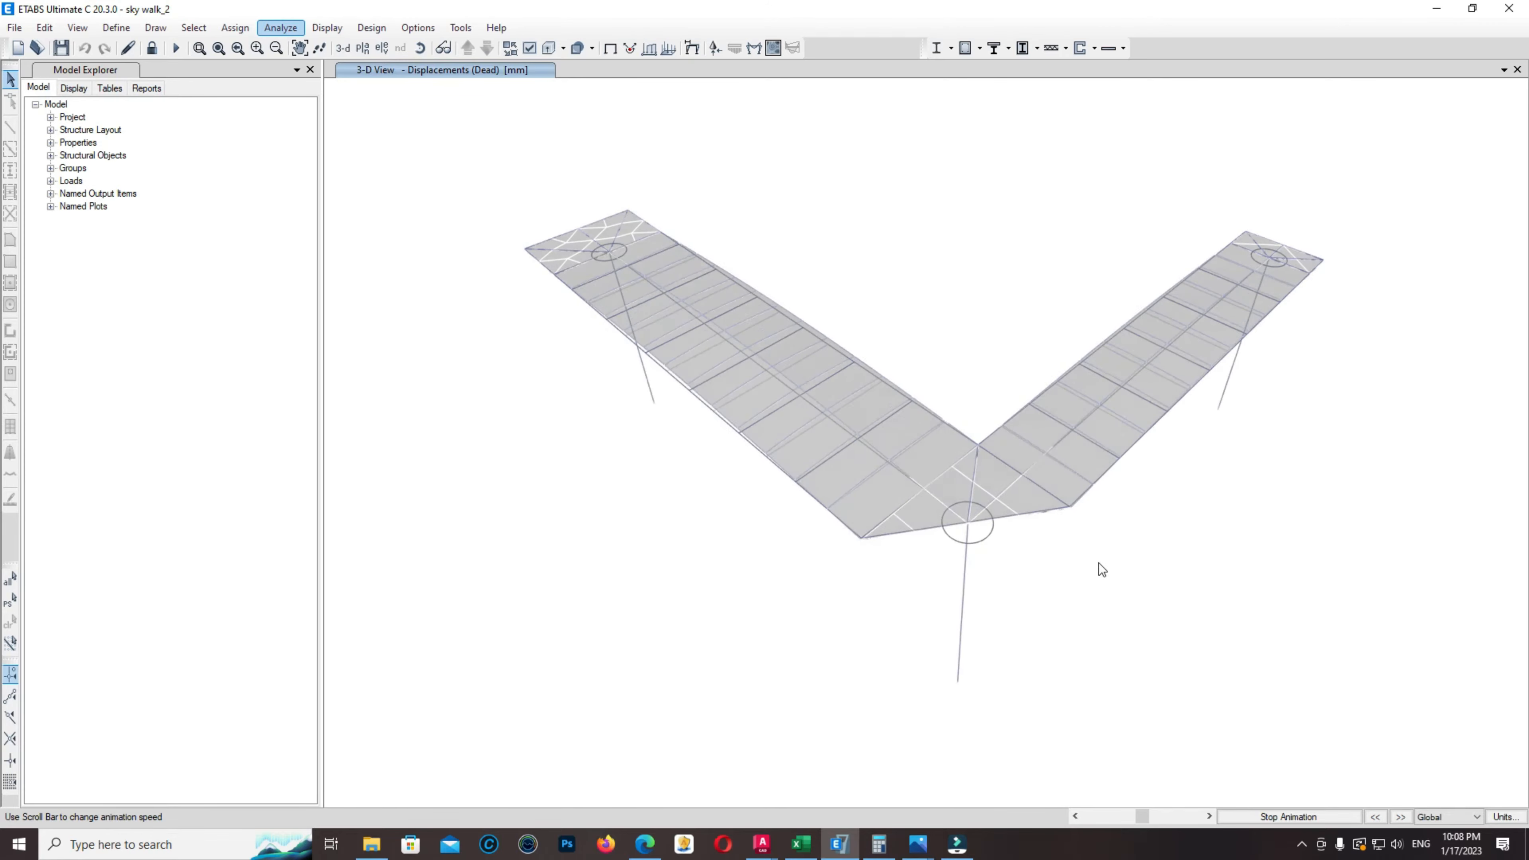
{"action": "left_click", "coordinate": [1287, 818]}
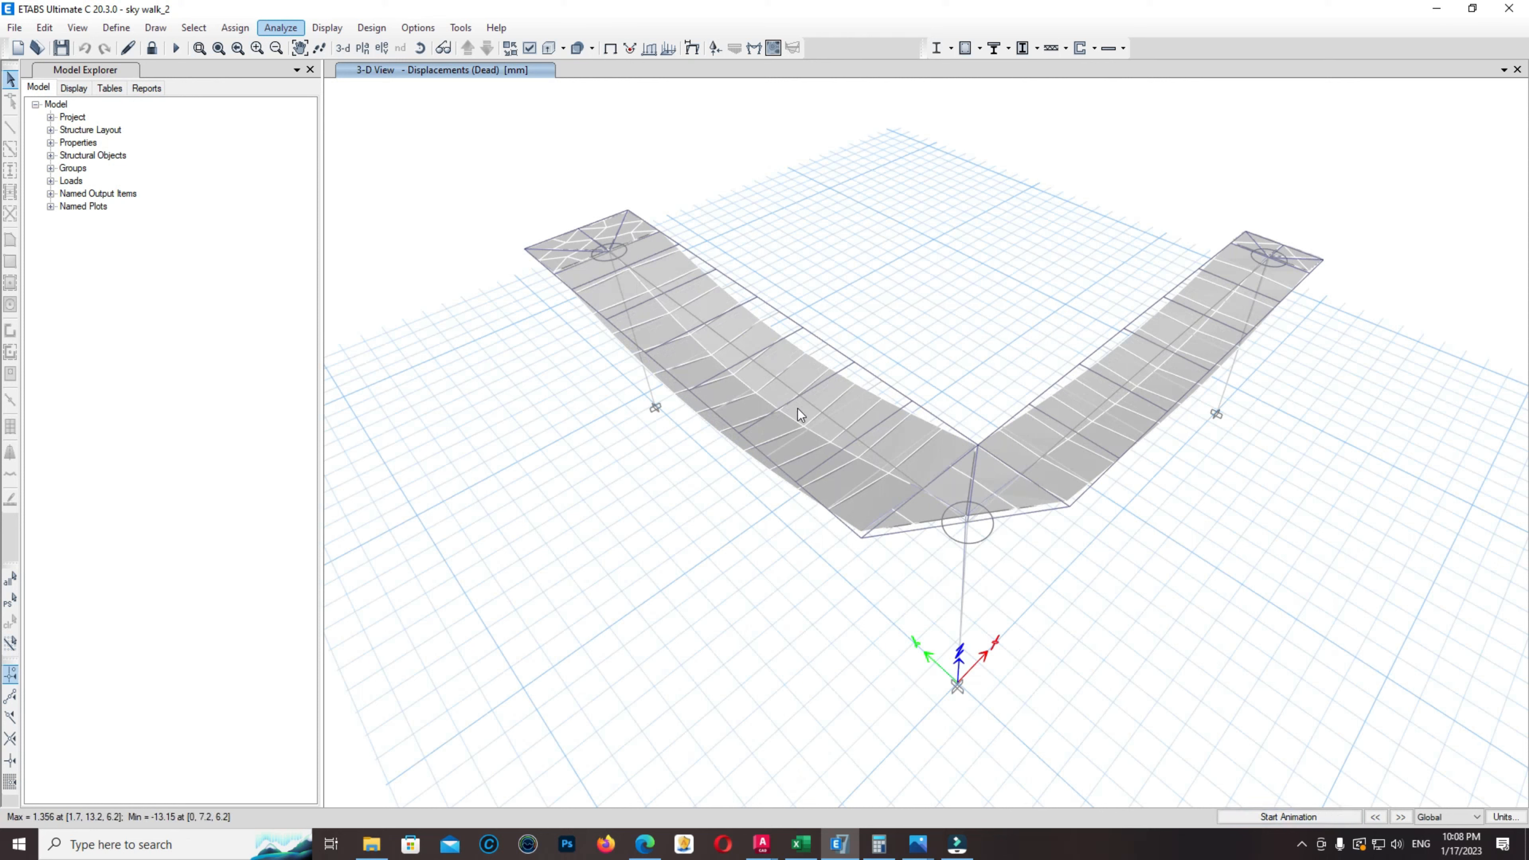
{"action": "left_click", "coordinate": [364, 48]}
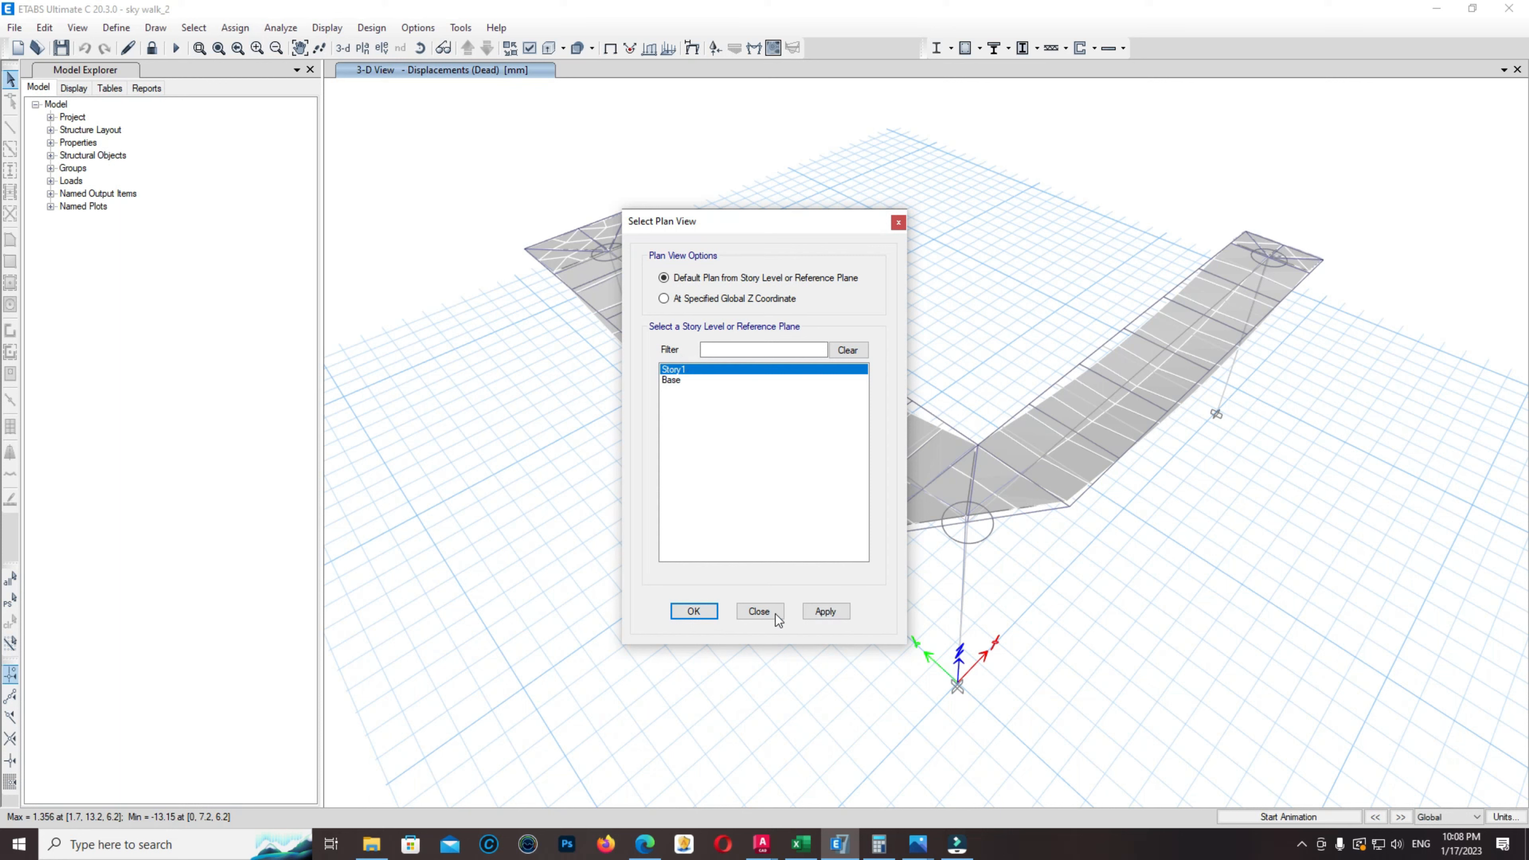
{"action": "left_click", "coordinate": [759, 612]}
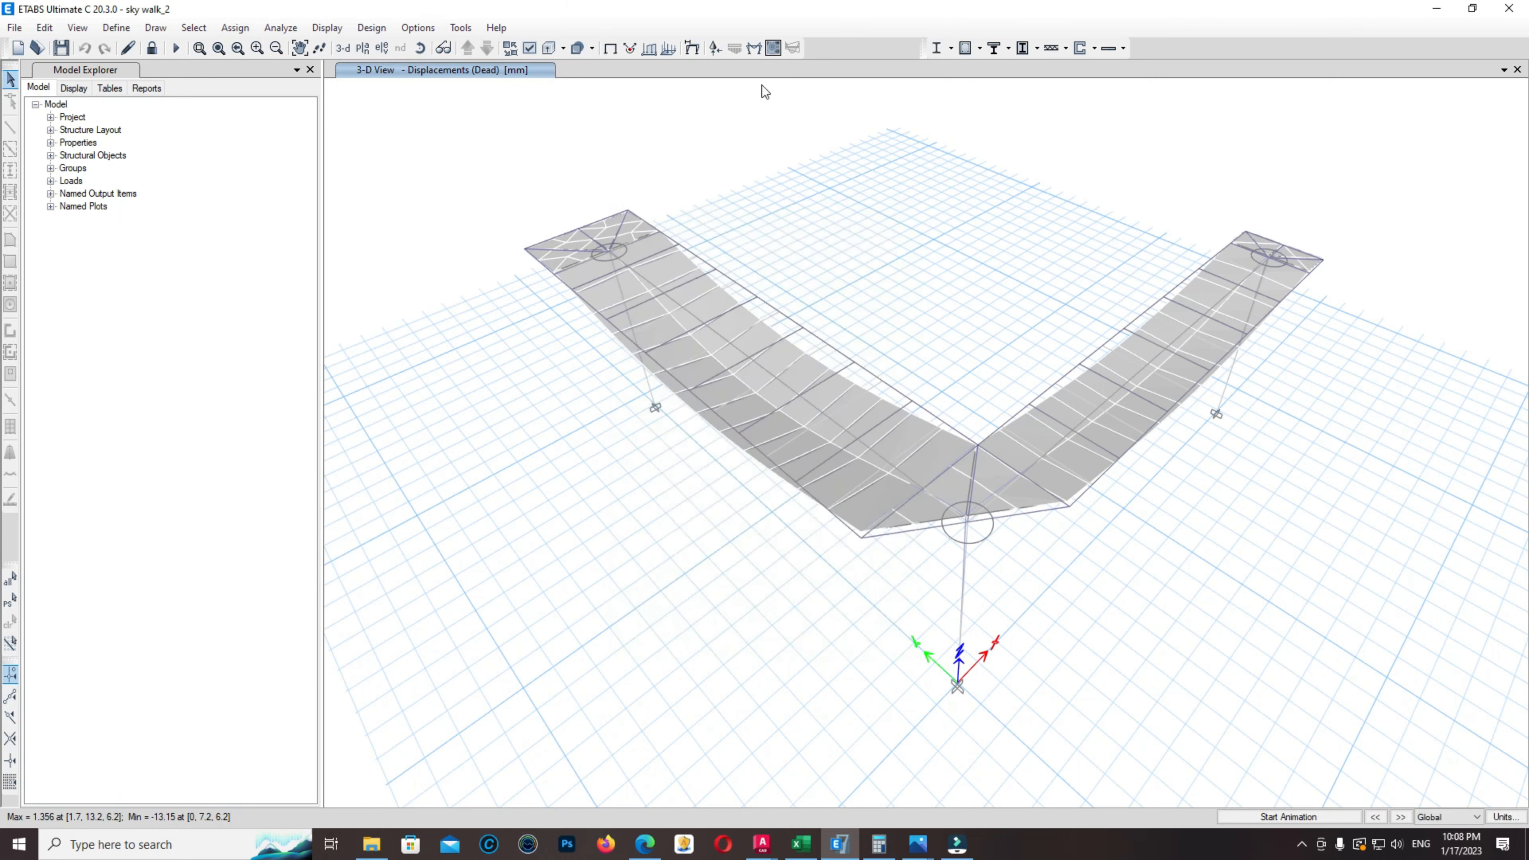
Try the Inplane Moment diagram for combination 1.35DL+1.5LL, and display the frames' filled Moment 3-3 diagram with values instead
{"action": "left_click", "coordinate": [753, 51]}
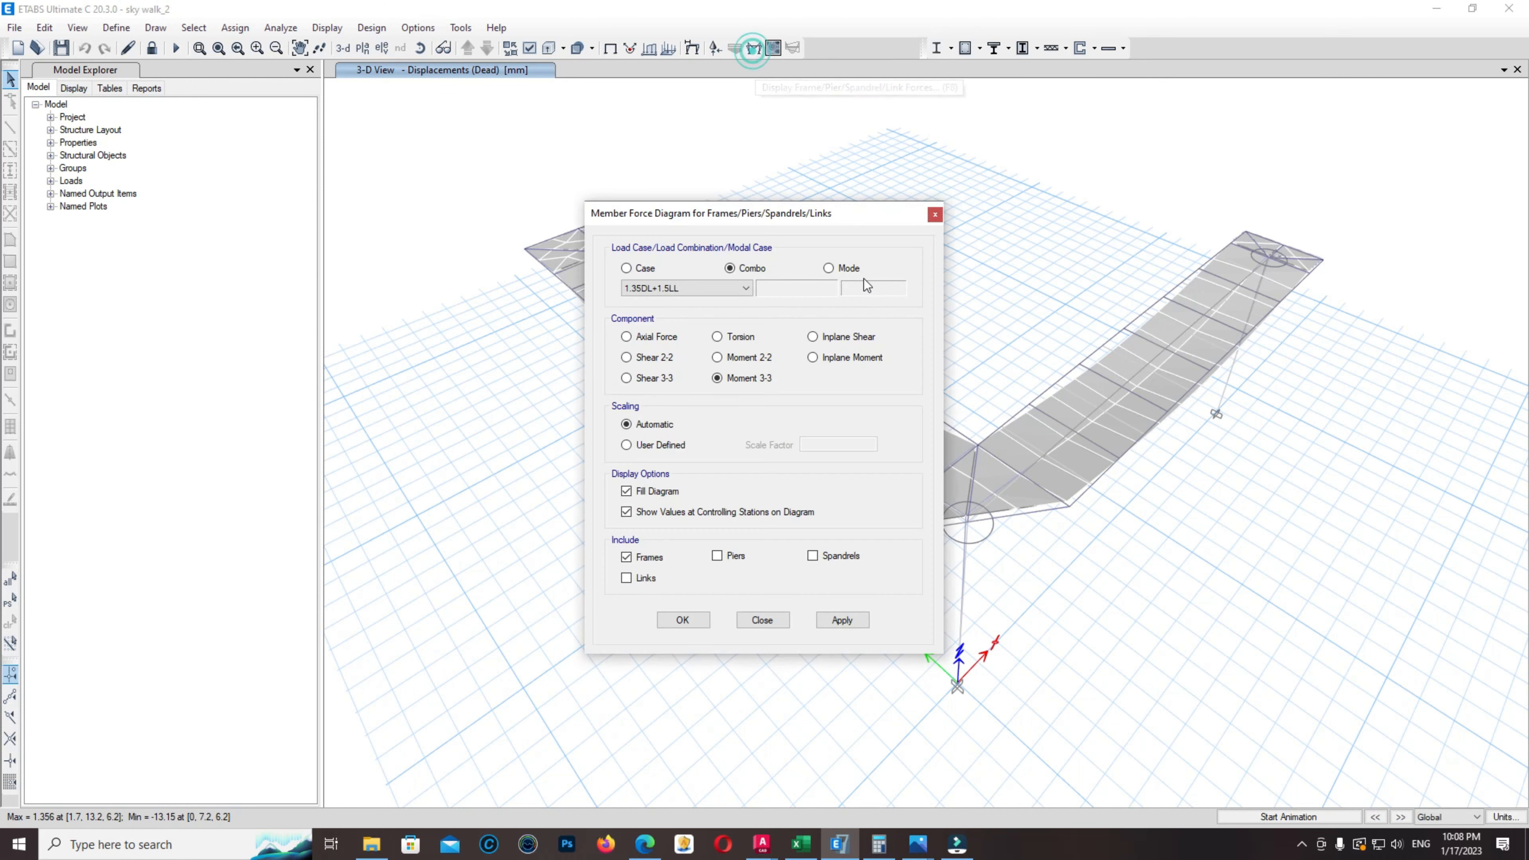
{"action": "left_click_drag", "start_coordinate": [780, 229], "coordinate": [326, 138]}
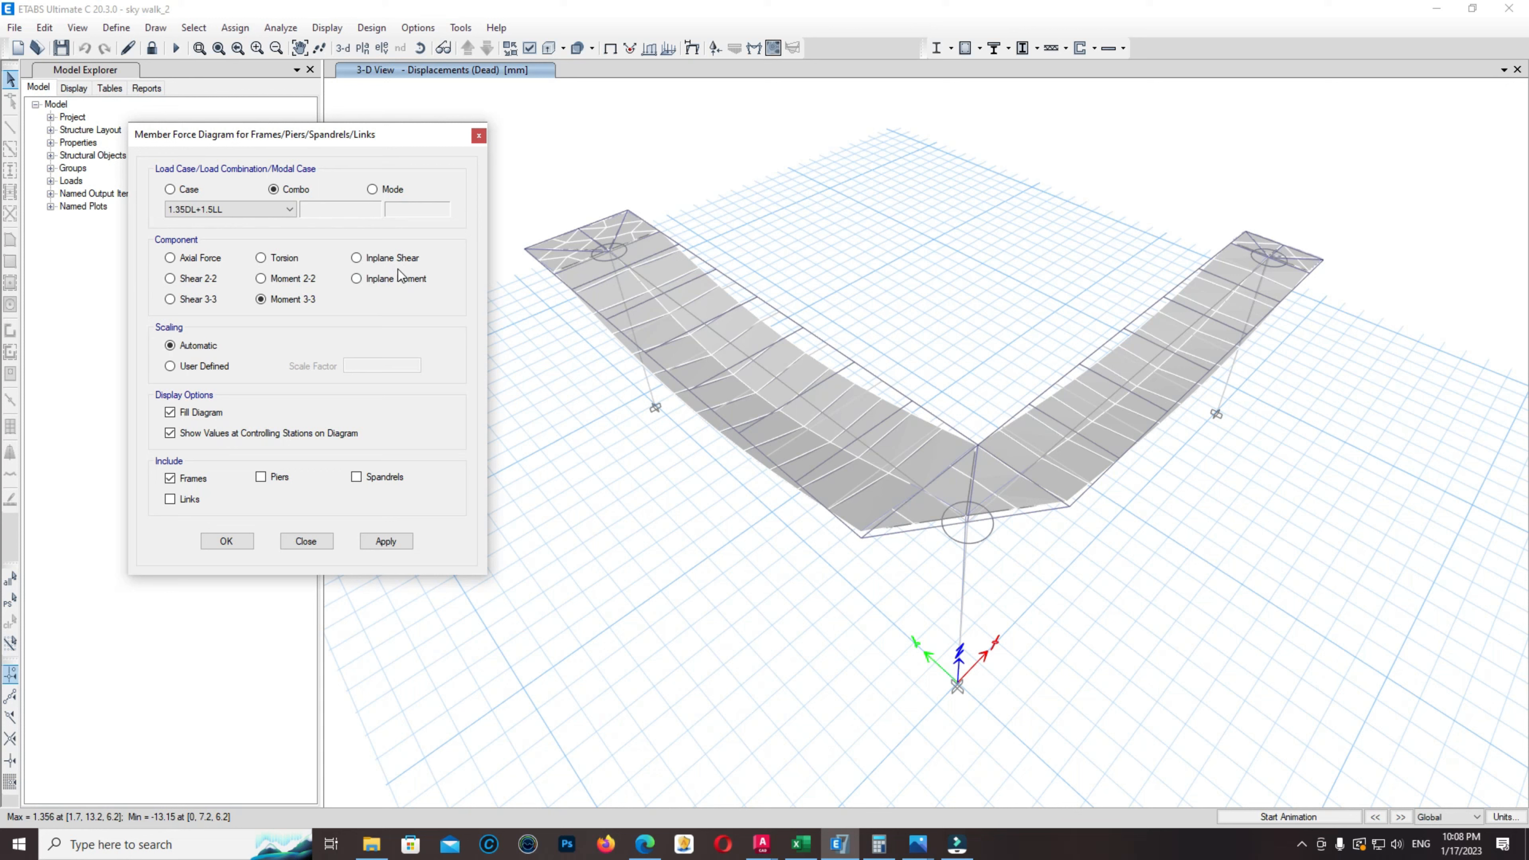
{"action": "left_click", "coordinate": [375, 280]}
{"action": "left_click", "coordinate": [387, 541]}
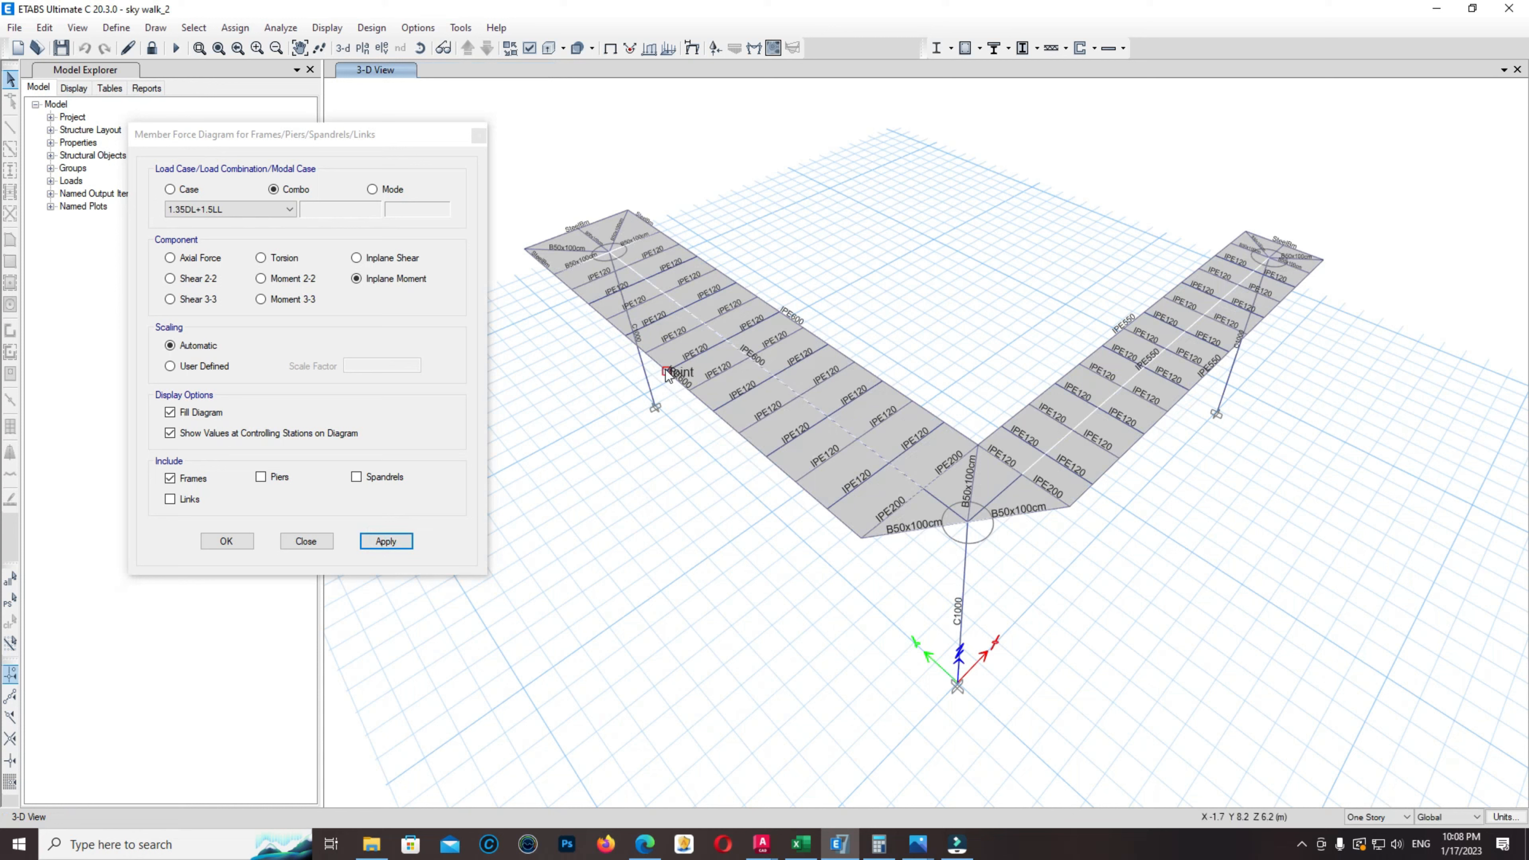
{"action": "left_click", "coordinate": [261, 299]}
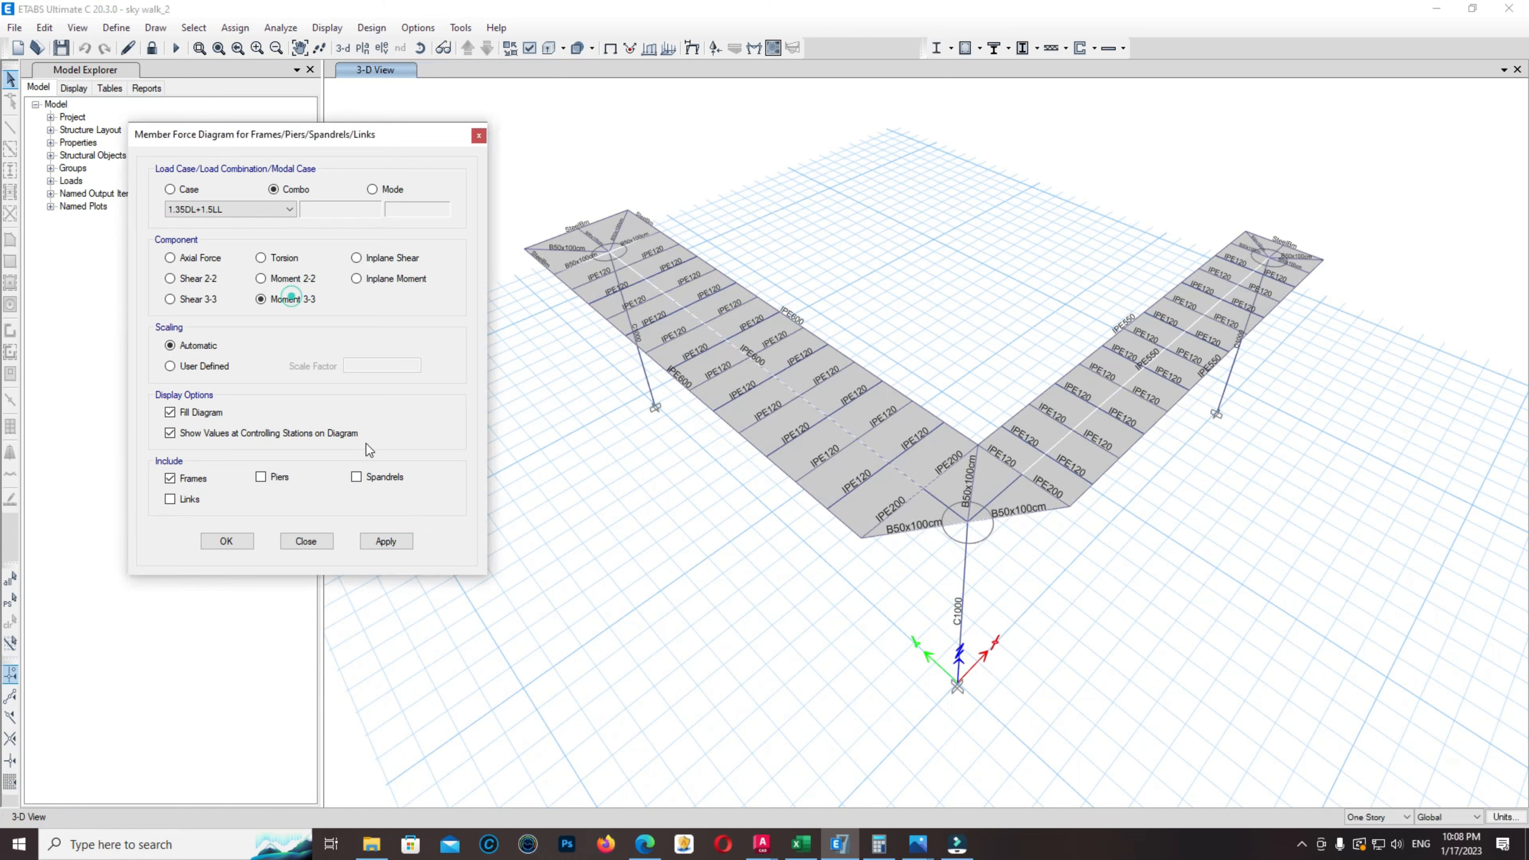
{"action": "left_click", "coordinate": [387, 541]}
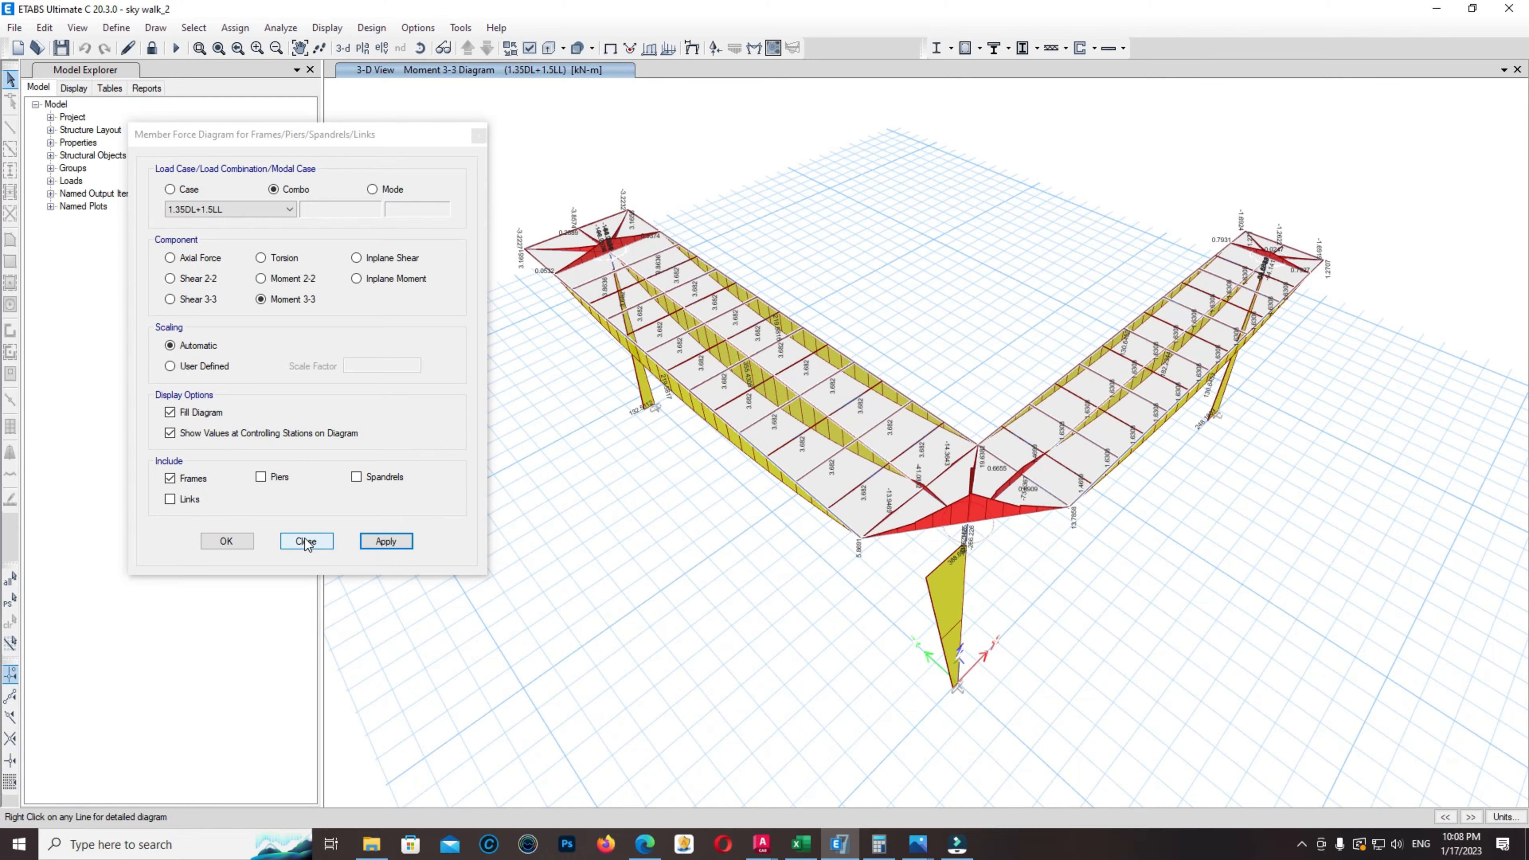
Examine the Moment 3-3 values along the middle and edge main beams of the sky walk's wider arm
{"action": "middle_click_drag", "start_coordinate": [825, 499], "coordinate": [783, 370]}
{"action": "scroll", "coordinate": [767, 366], "scroll_direction": "up", "scroll_amount": 5}
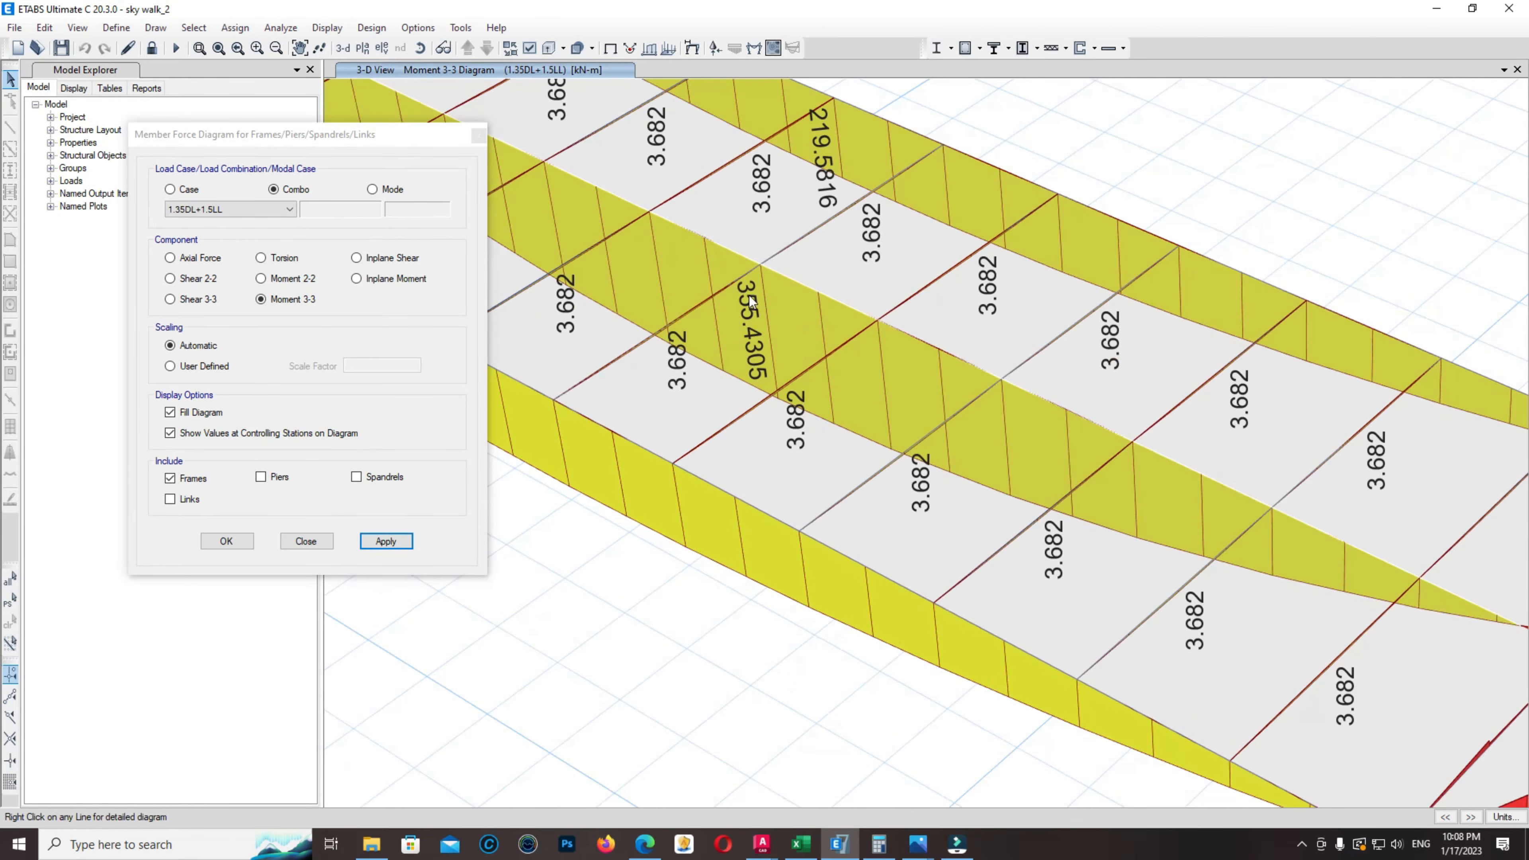
{"action": "middle_click_drag", "start_coordinate": [758, 320], "coordinate": [939, 349]}
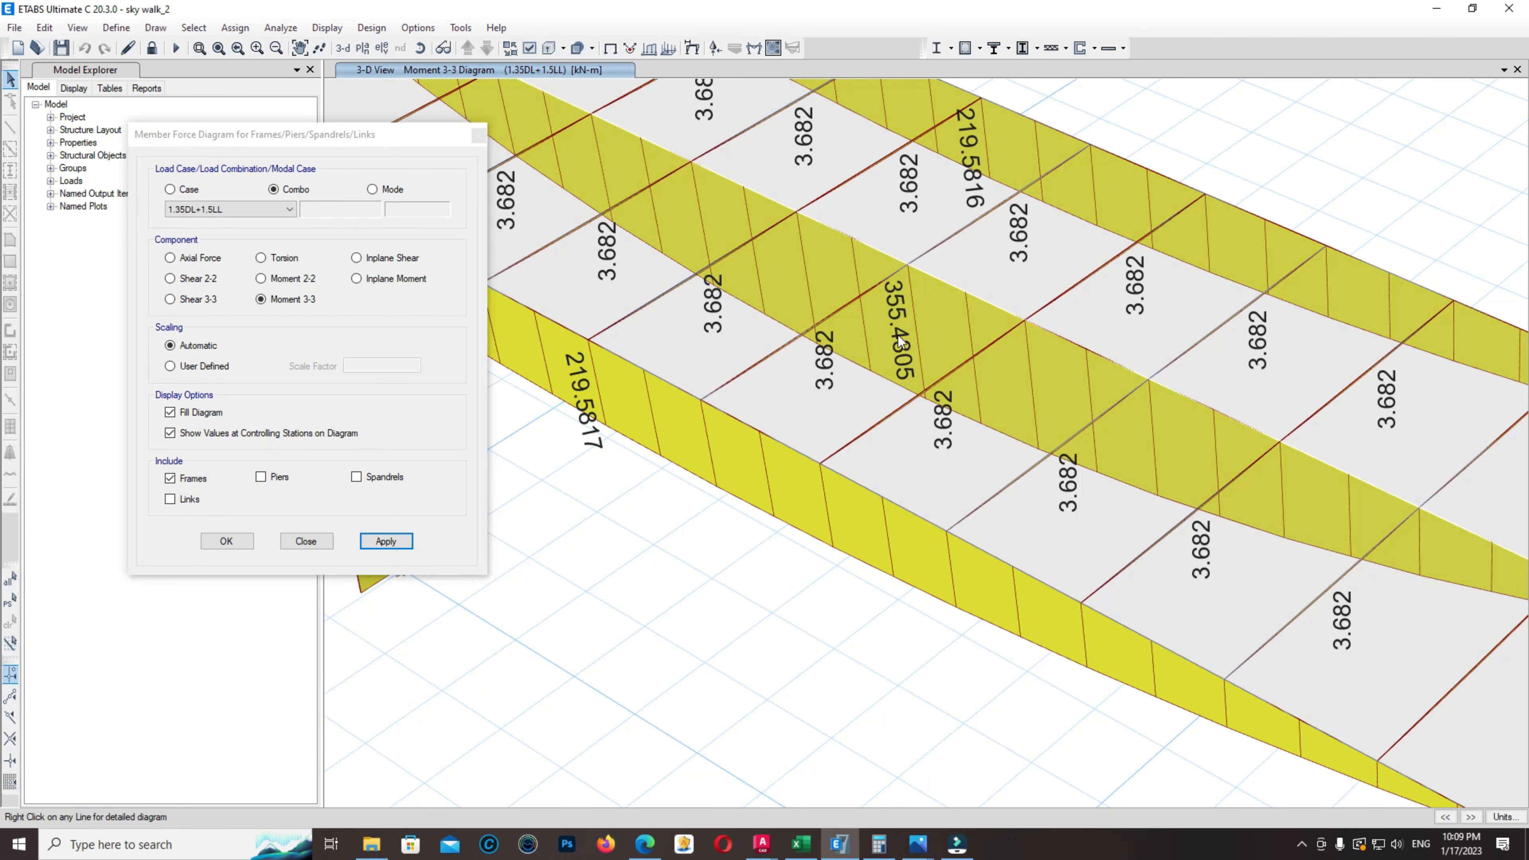
{"action": "scroll", "coordinate": [899, 335], "scroll_direction": "down", "scroll_amount": 2}
{"action": "scroll", "coordinate": [681, 350], "scroll_direction": "up", "scroll_amount": 2}
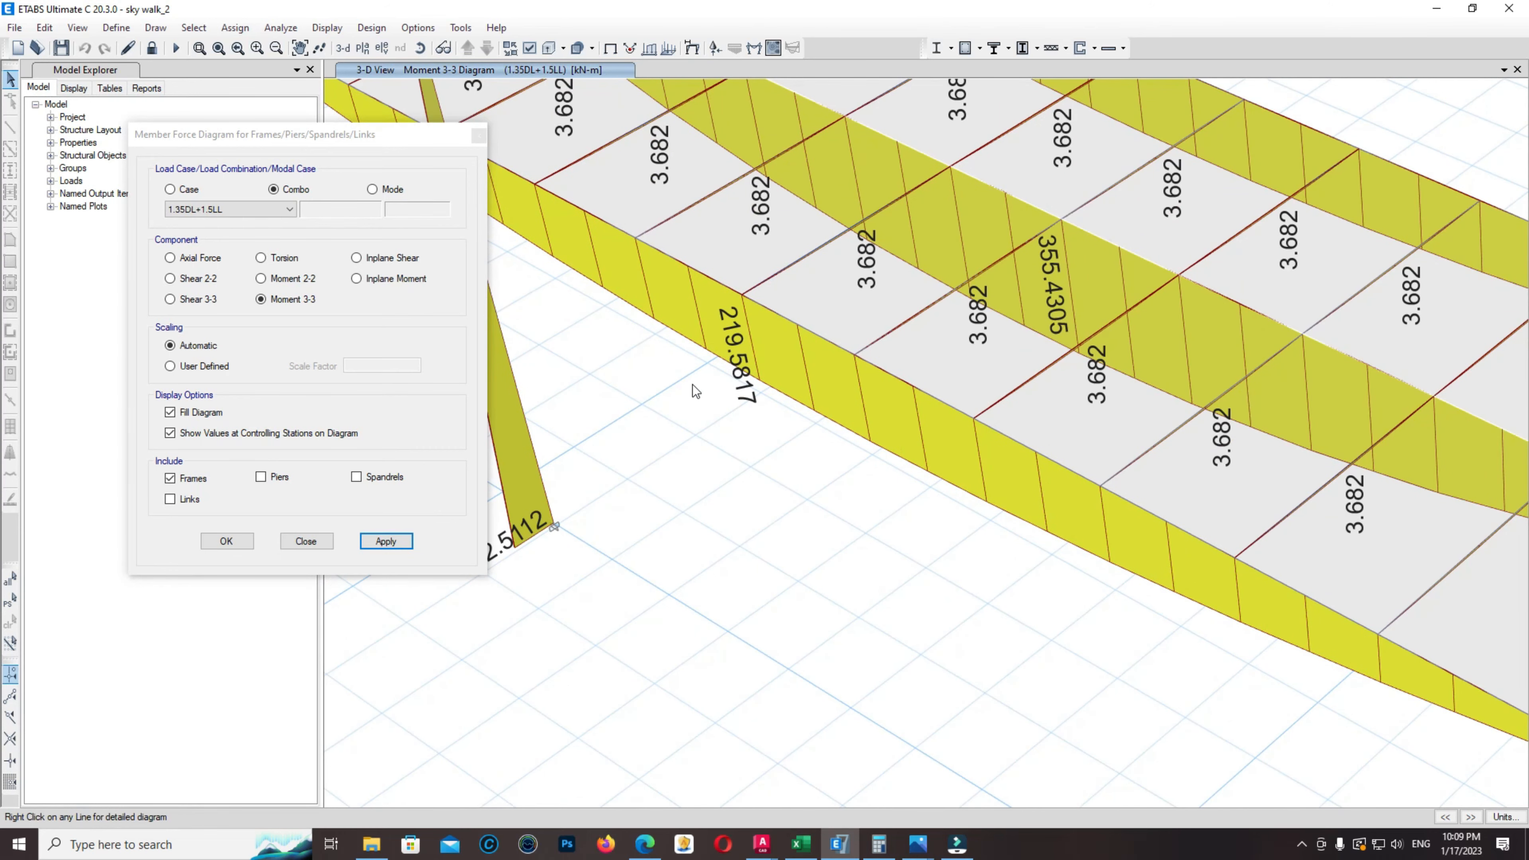
{"action": "scroll", "coordinate": [693, 385], "scroll_direction": "down", "scroll_amount": 5}
{"action": "scroll", "coordinate": [834, 347], "scroll_direction": "up", "scroll_amount": 5}
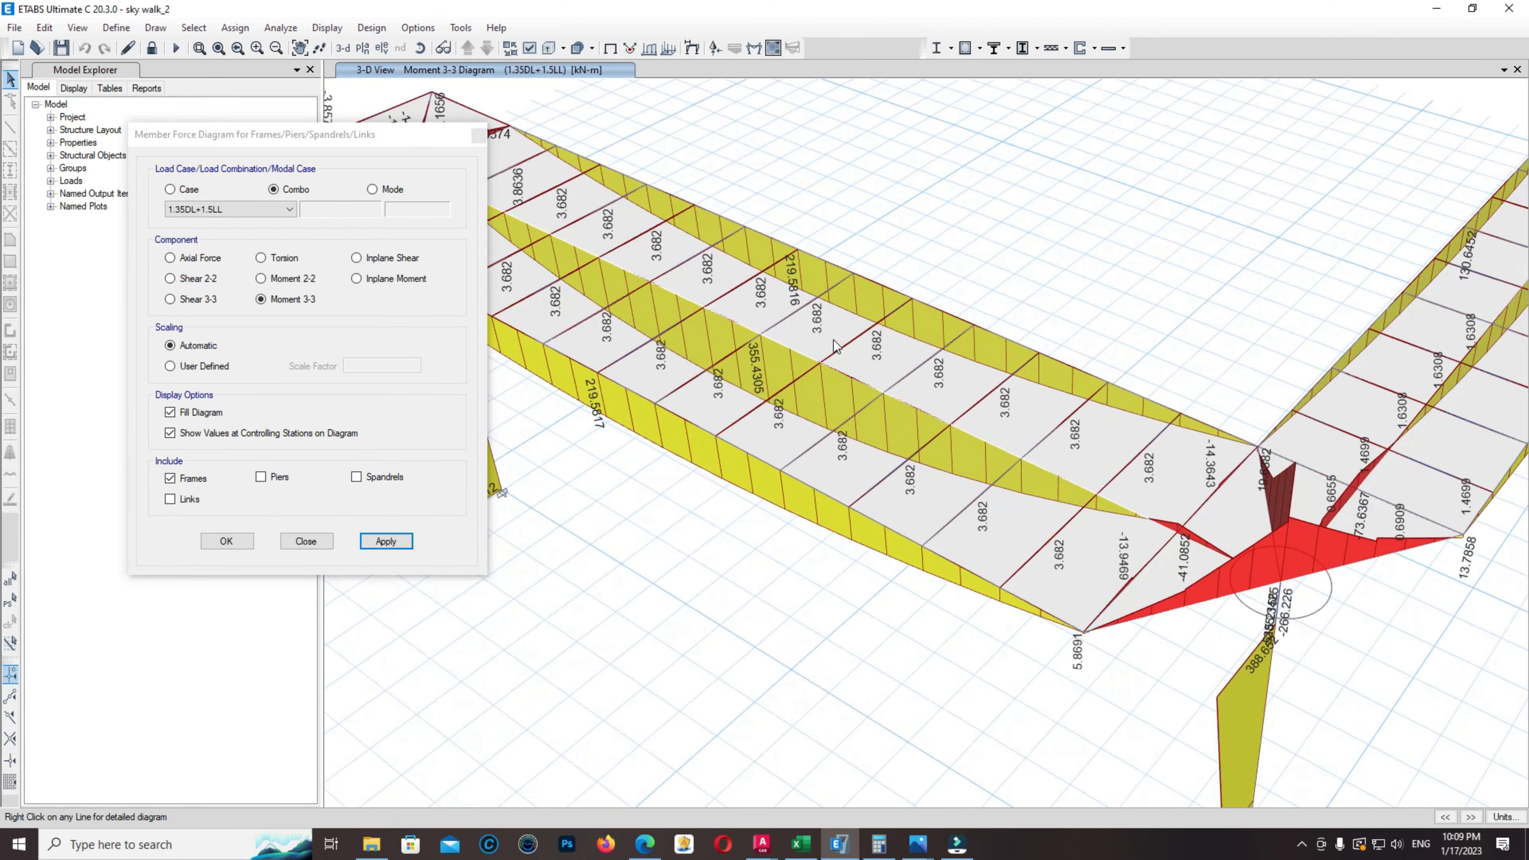
{"action": "scroll", "coordinate": [834, 347], "scroll_direction": "up", "scroll_amount": 2}
{"action": "scroll", "coordinate": [807, 329], "scroll_direction": "up", "scroll_amount": 3}
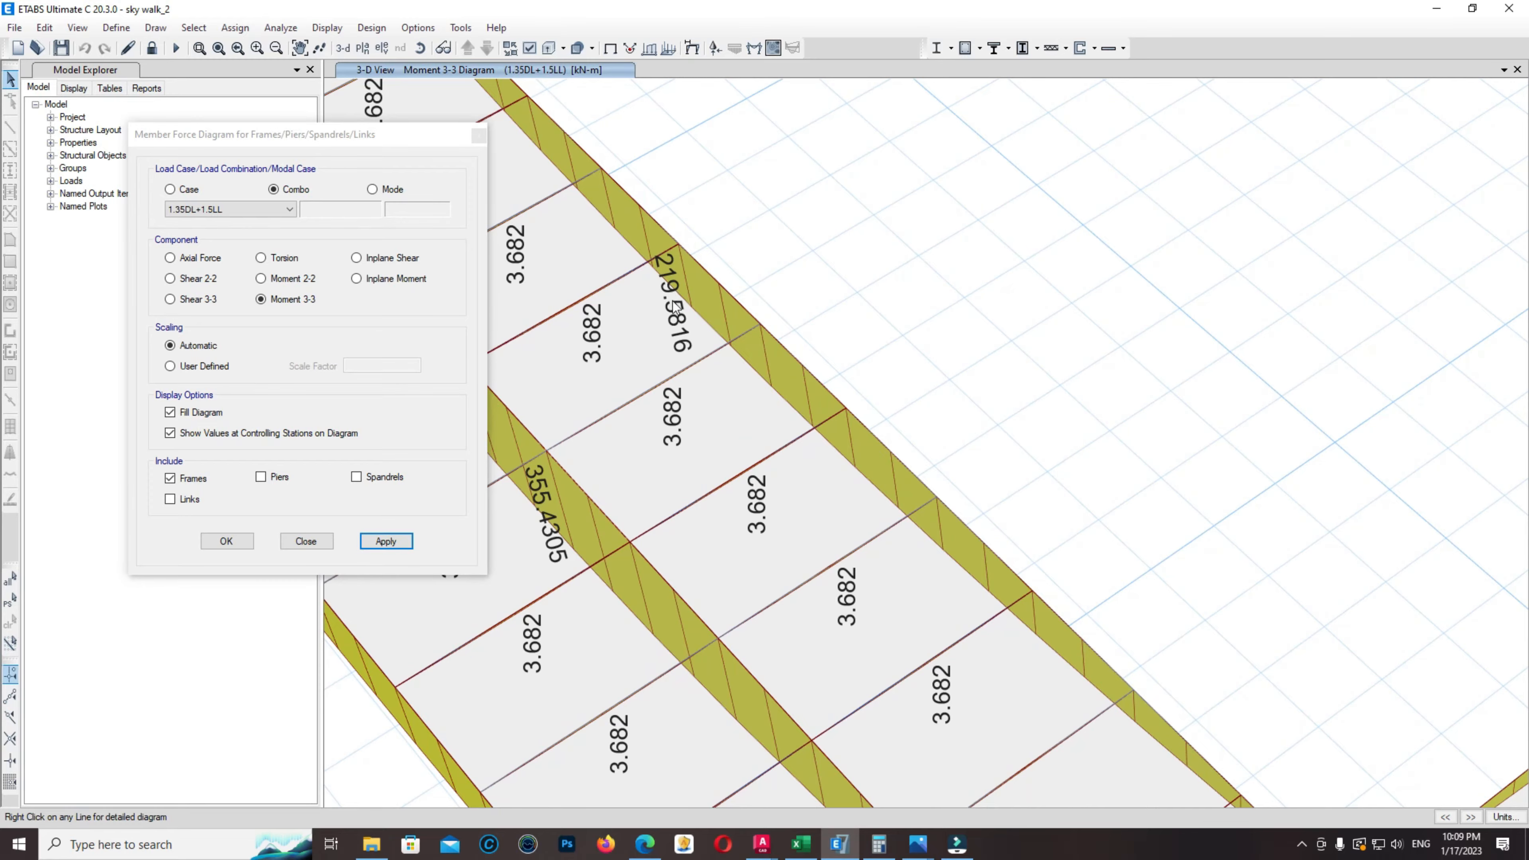
{"action": "scroll", "coordinate": [743, 309], "scroll_direction": "down", "scroll_amount": 3}
{"action": "middle_click_drag", "start_coordinate": [743, 308], "coordinate": [1303, 471]}
{"action": "scroll", "coordinate": [915, 439], "scroll_direction": "down", "scroll_amount": 3}
{"action": "scroll", "coordinate": [1036, 456], "scroll_direction": "up", "scroll_amount": 3}
{"action": "scroll", "coordinate": [1036, 457], "scroll_direction": "down", "scroll_amount": 3}
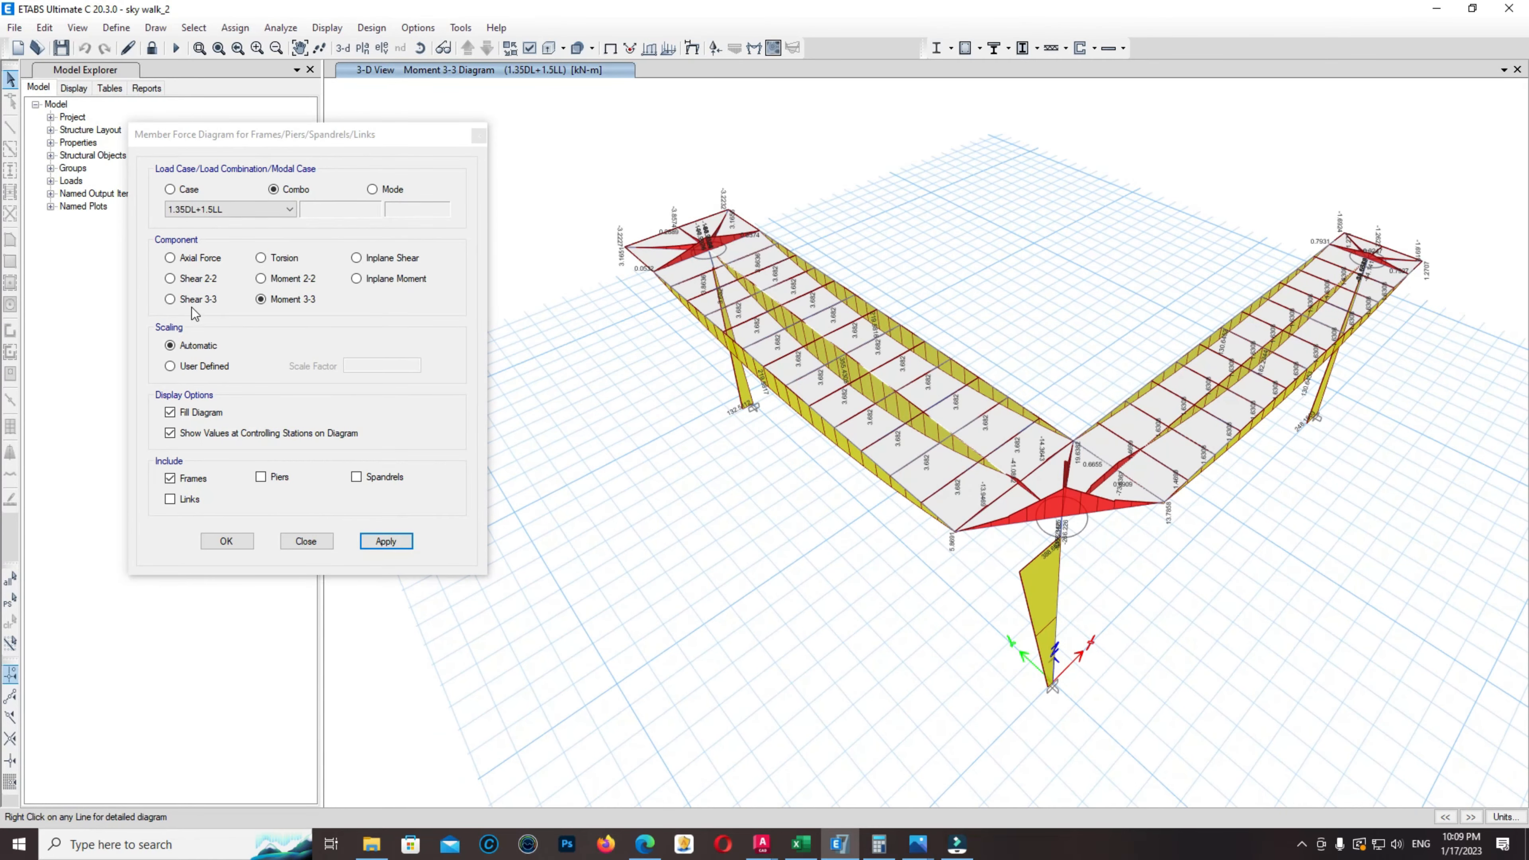
Display the Shear 2-2 diagram for combination 1.35DL+1.5LL and examine the shear values along the beams
{"action": "left_click", "coordinate": [192, 279]}
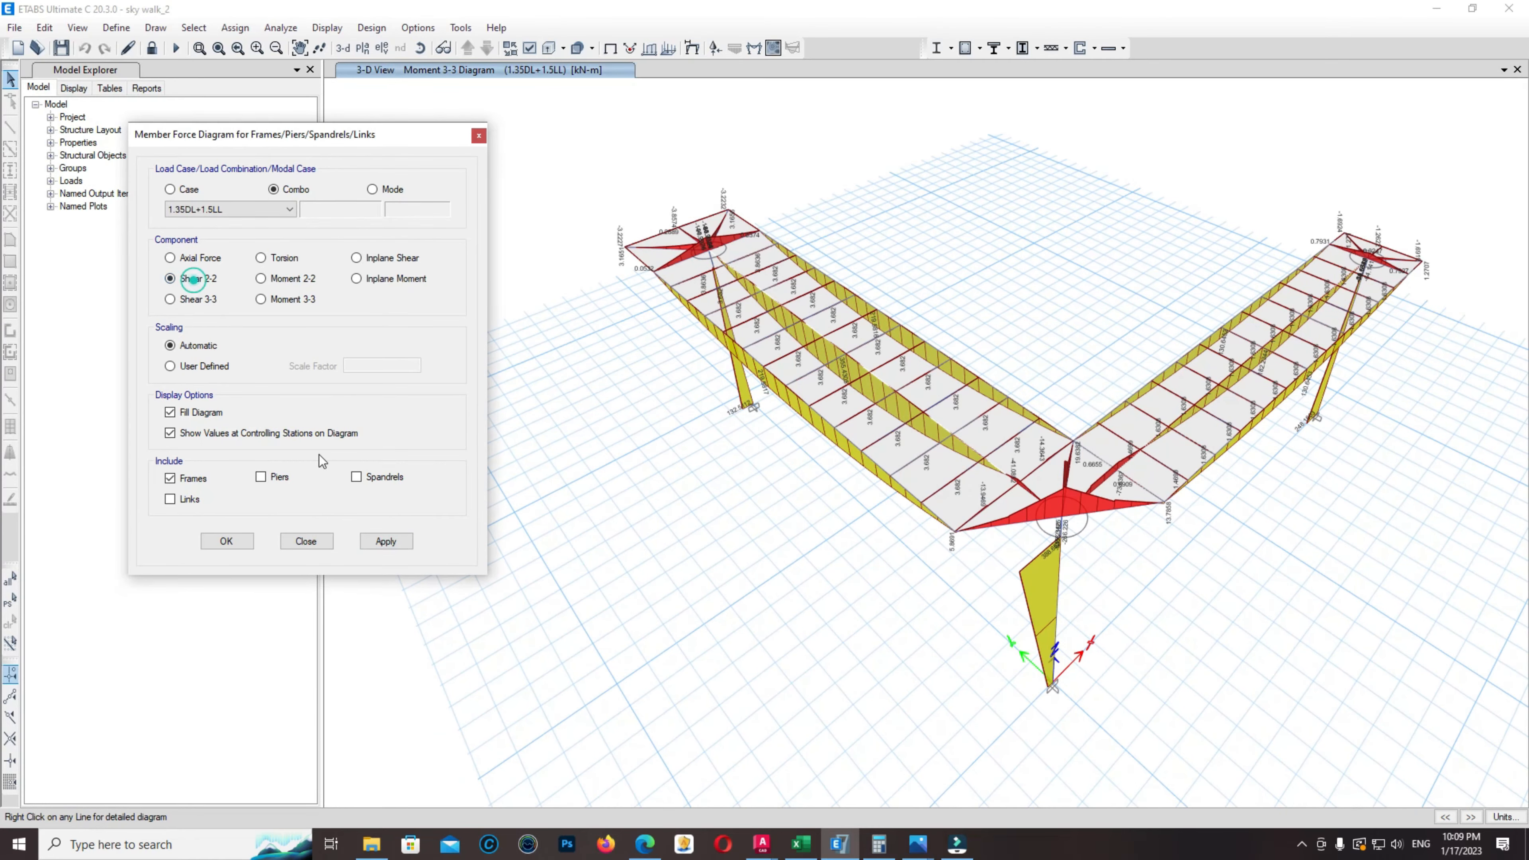
{"action": "left_click", "coordinate": [386, 541]}
{"action": "scroll", "coordinate": [809, 419], "scroll_direction": "up", "scroll_amount": 5}
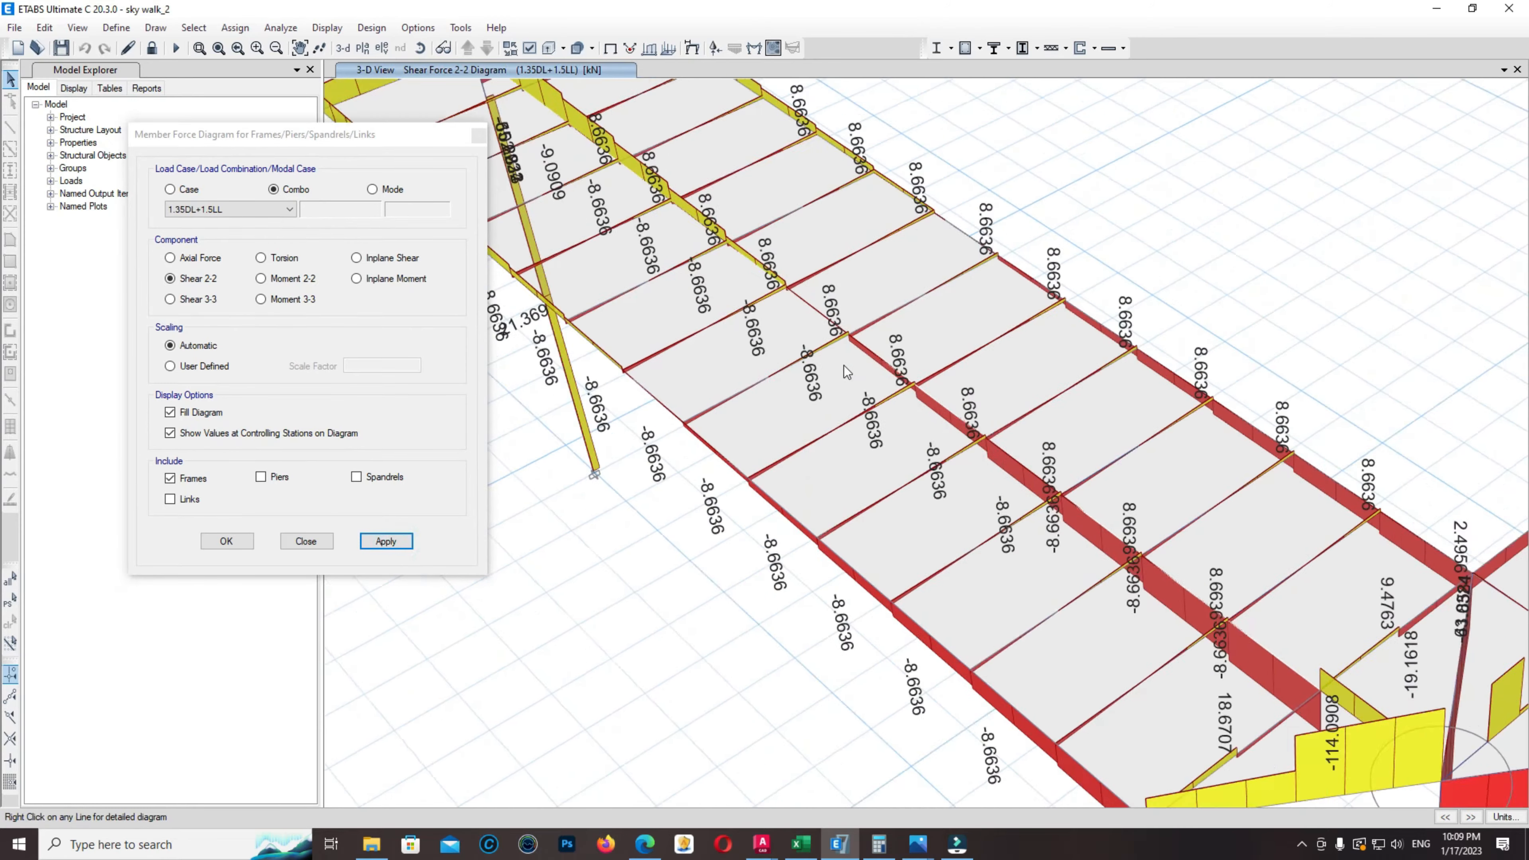
{"action": "scroll", "coordinate": [844, 366], "scroll_direction": "down", "scroll_amount": 5}
{"action": "scroll", "coordinate": [939, 449], "scroll_direction": "up", "scroll_amount": 3}
{"action": "scroll", "coordinate": [937, 456], "scroll_direction": "down", "scroll_amount": 3}
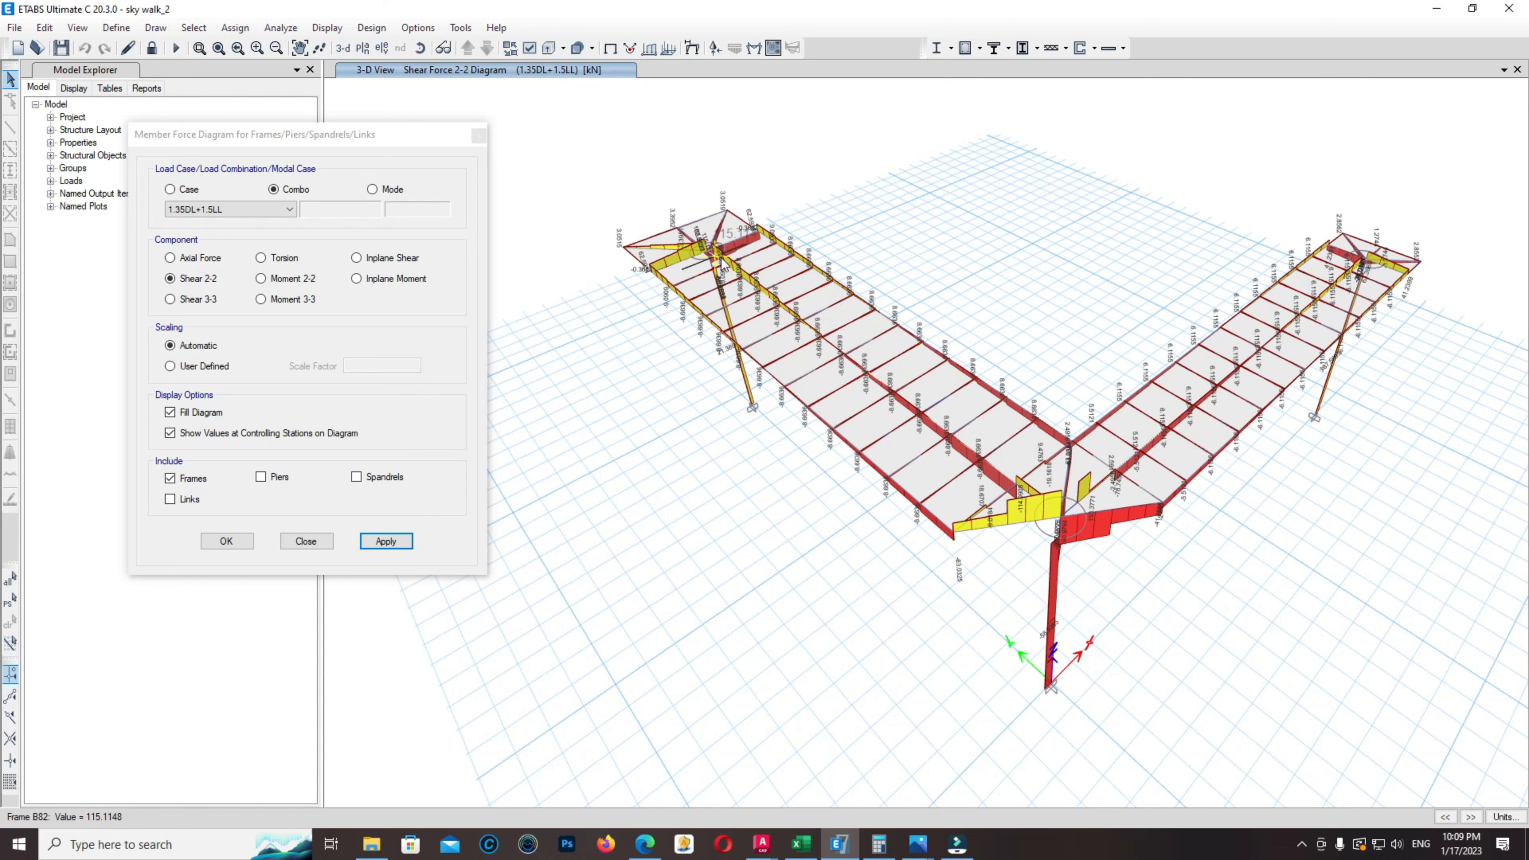
Display the Moment 3-3 diagram for 1.35DL+1.5LL again and examine the beam and column moments from several angles
{"action": "left_click", "coordinate": [263, 299]}
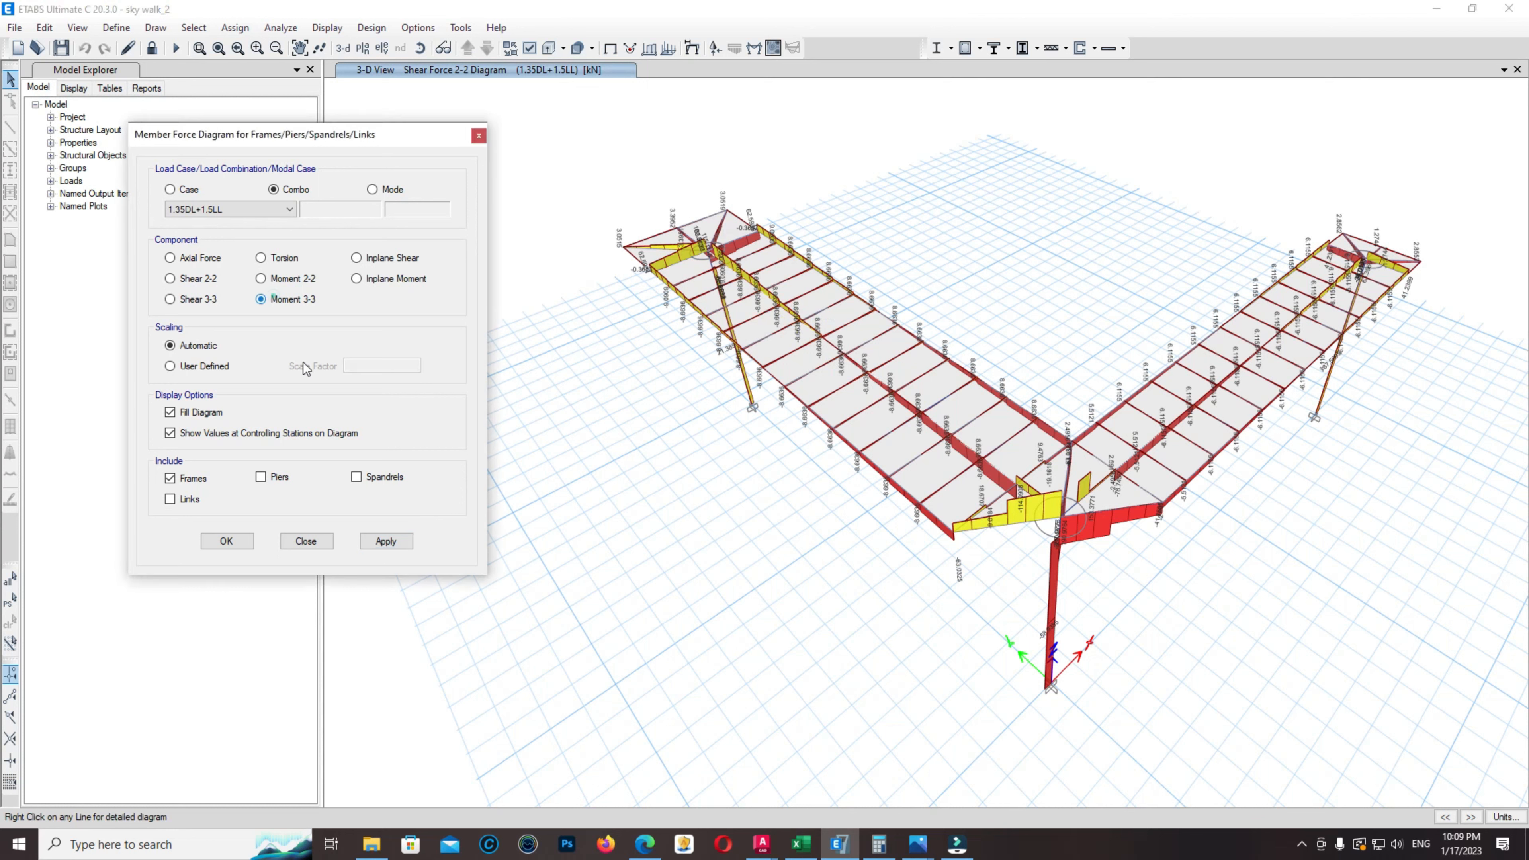
{"action": "left_click", "coordinate": [386, 541]}
{"action": "scroll", "coordinate": [829, 375], "scroll_direction": "up", "scroll_amount": 3}
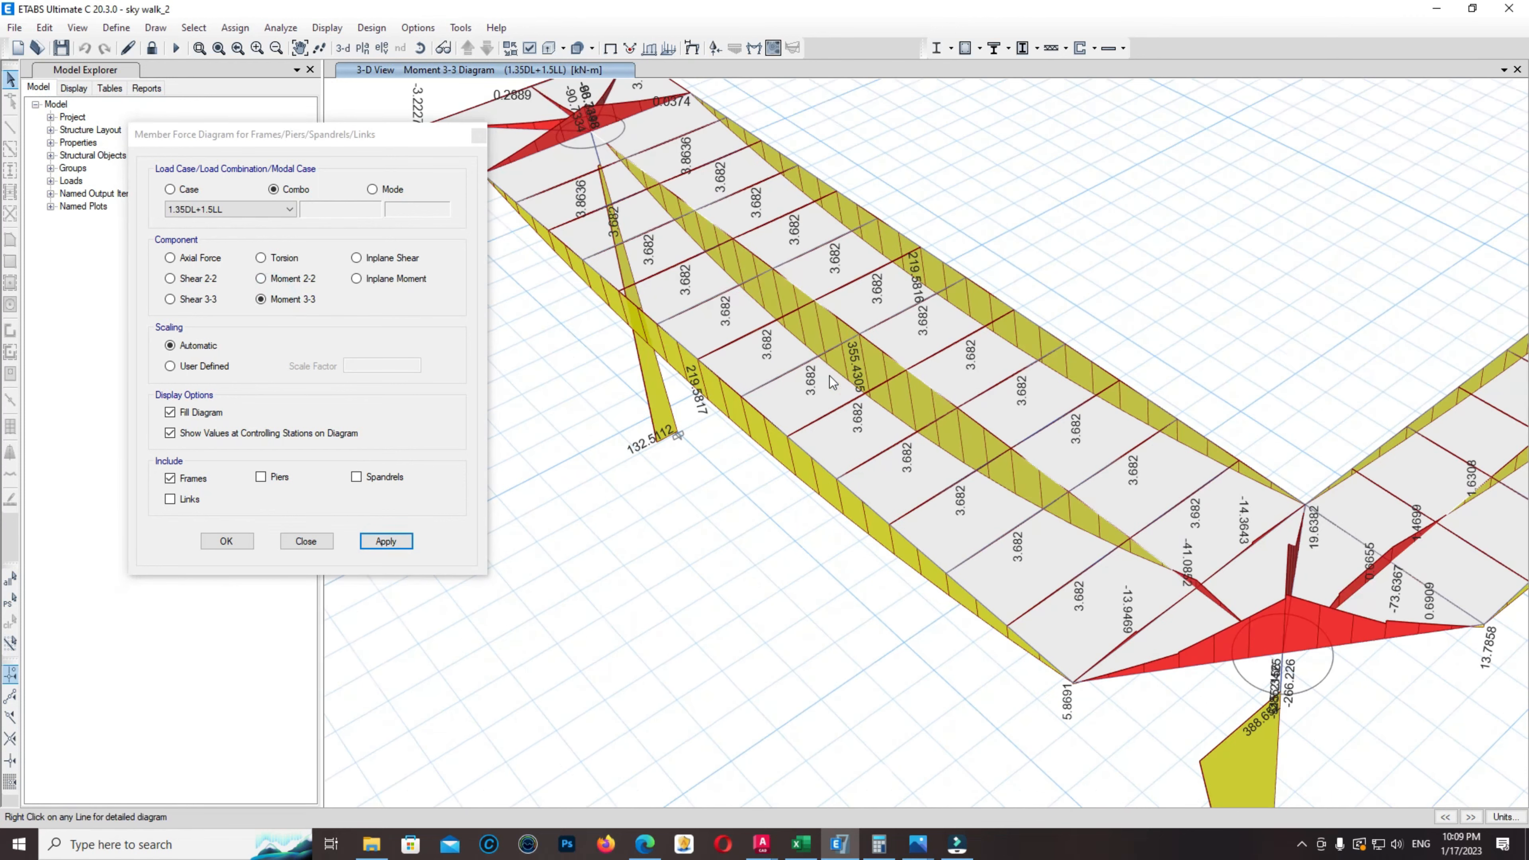
{"action": "scroll", "coordinate": [664, 402], "scroll_direction": "down", "scroll_amount": 3}
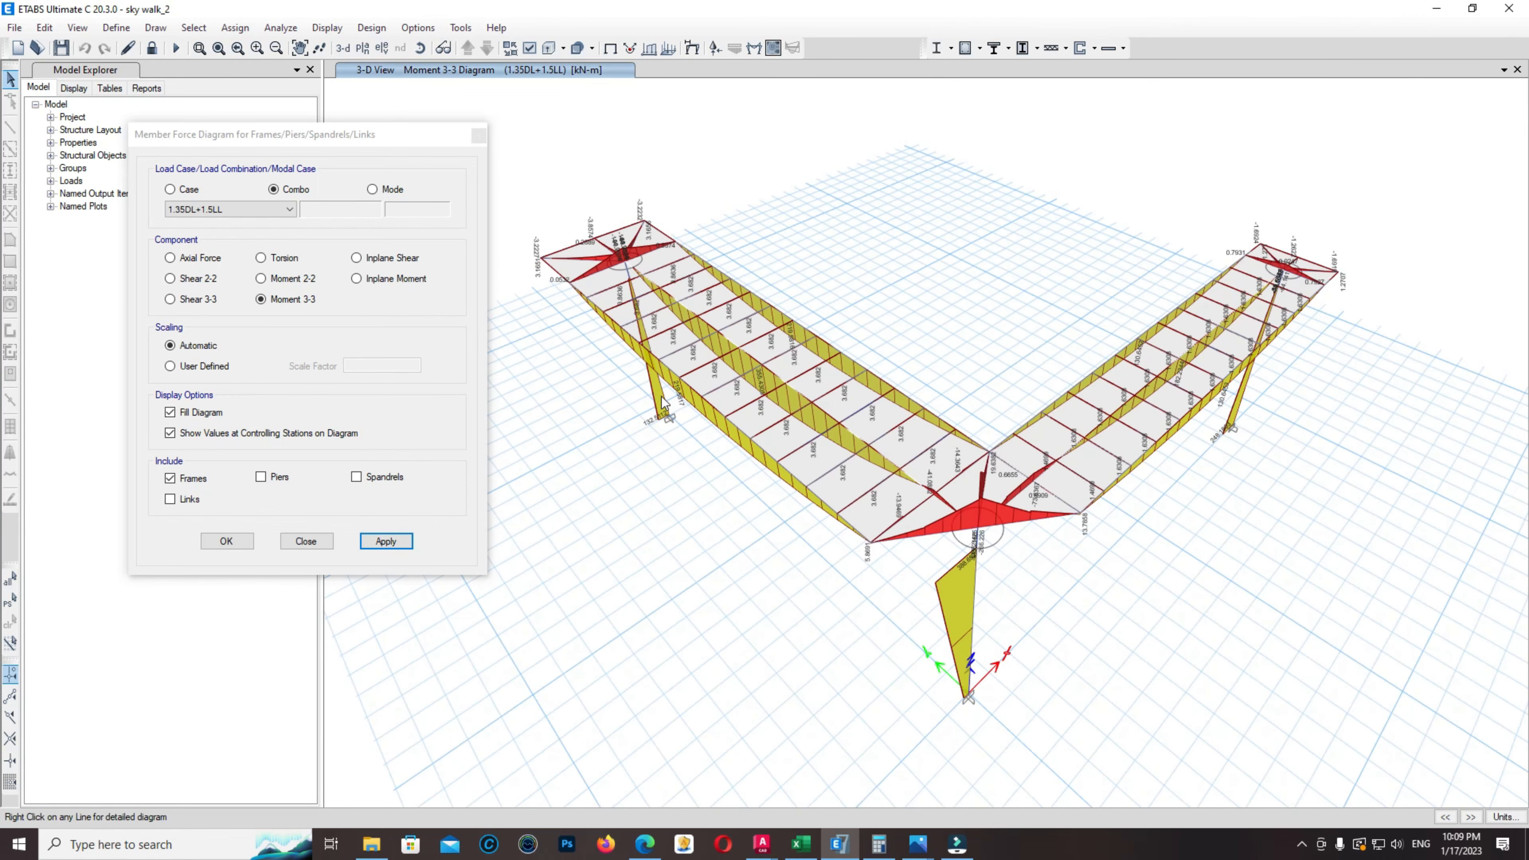
{"action": "middle_click_drag", "start_coordinate": [987, 461], "coordinate": [944, 463]}
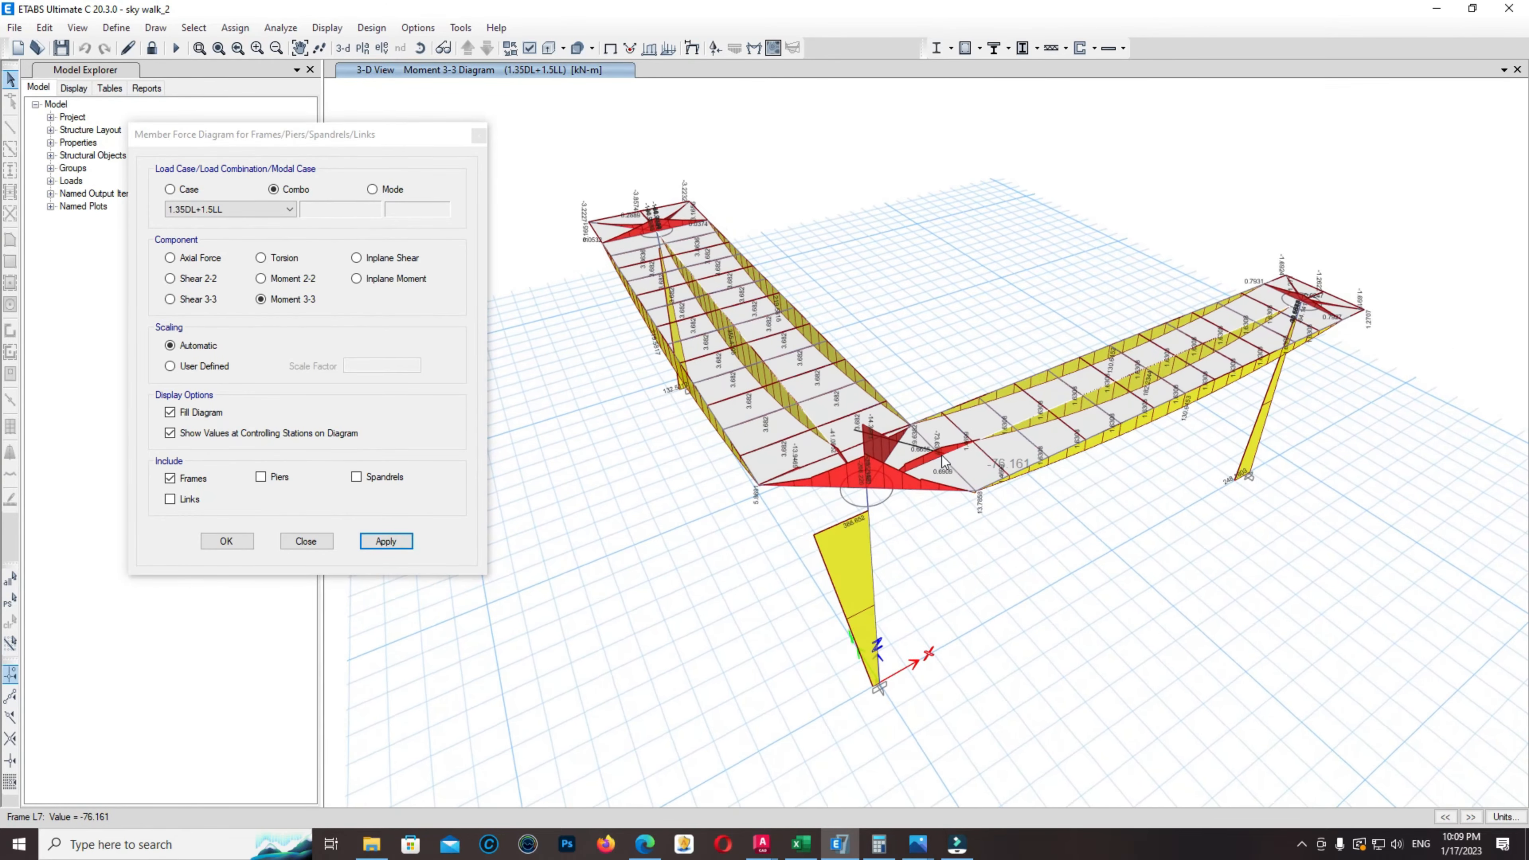
{"action": "middle_click_drag", "start_coordinate": [708, 419], "coordinate": [731, 427]}
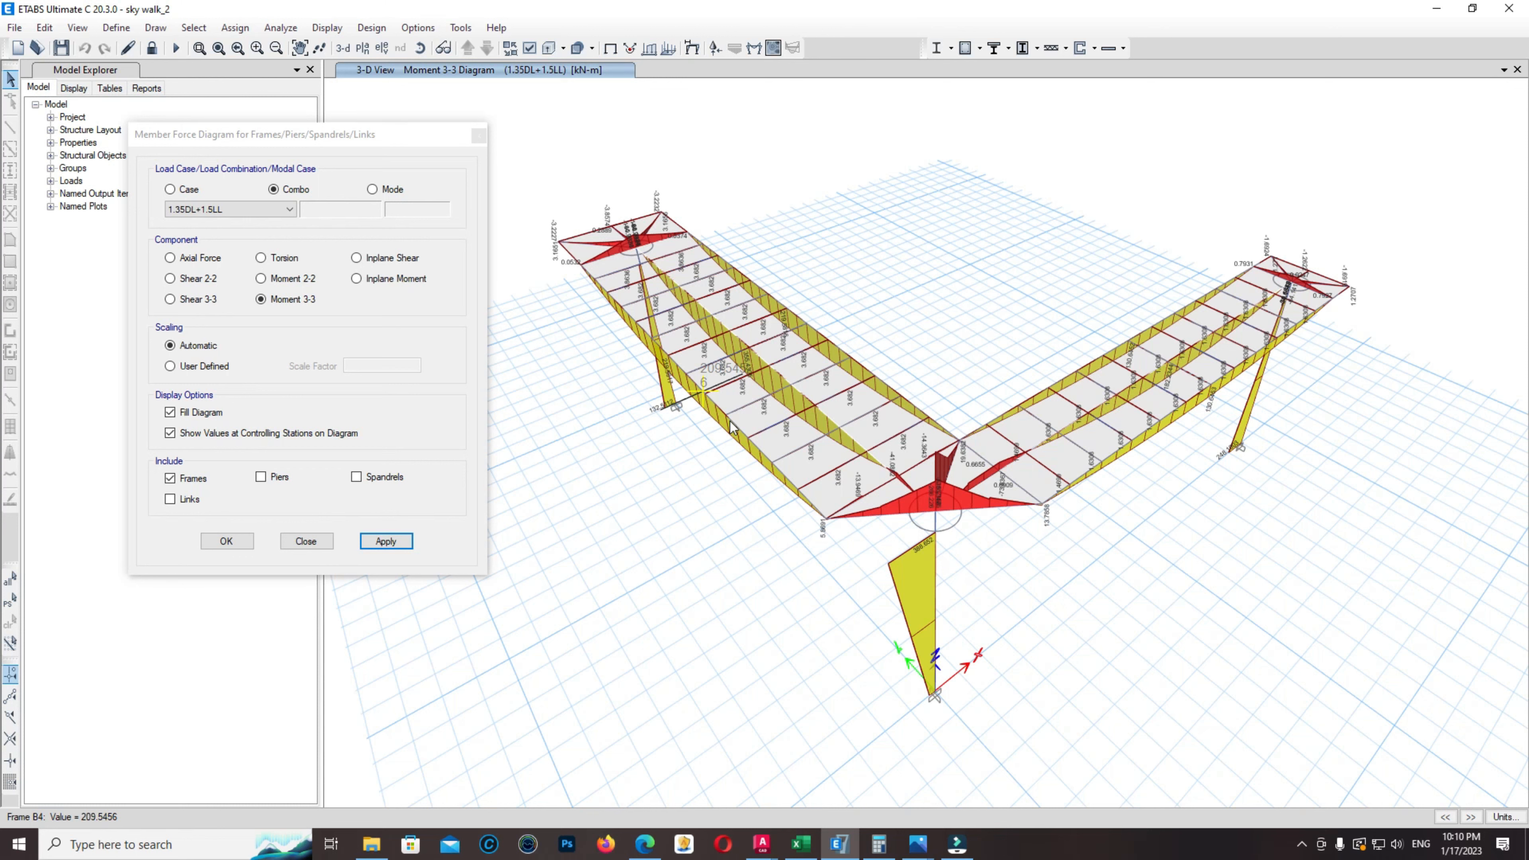
{"action": "scroll", "coordinate": [733, 428], "scroll_direction": "up", "scroll_amount": 5}
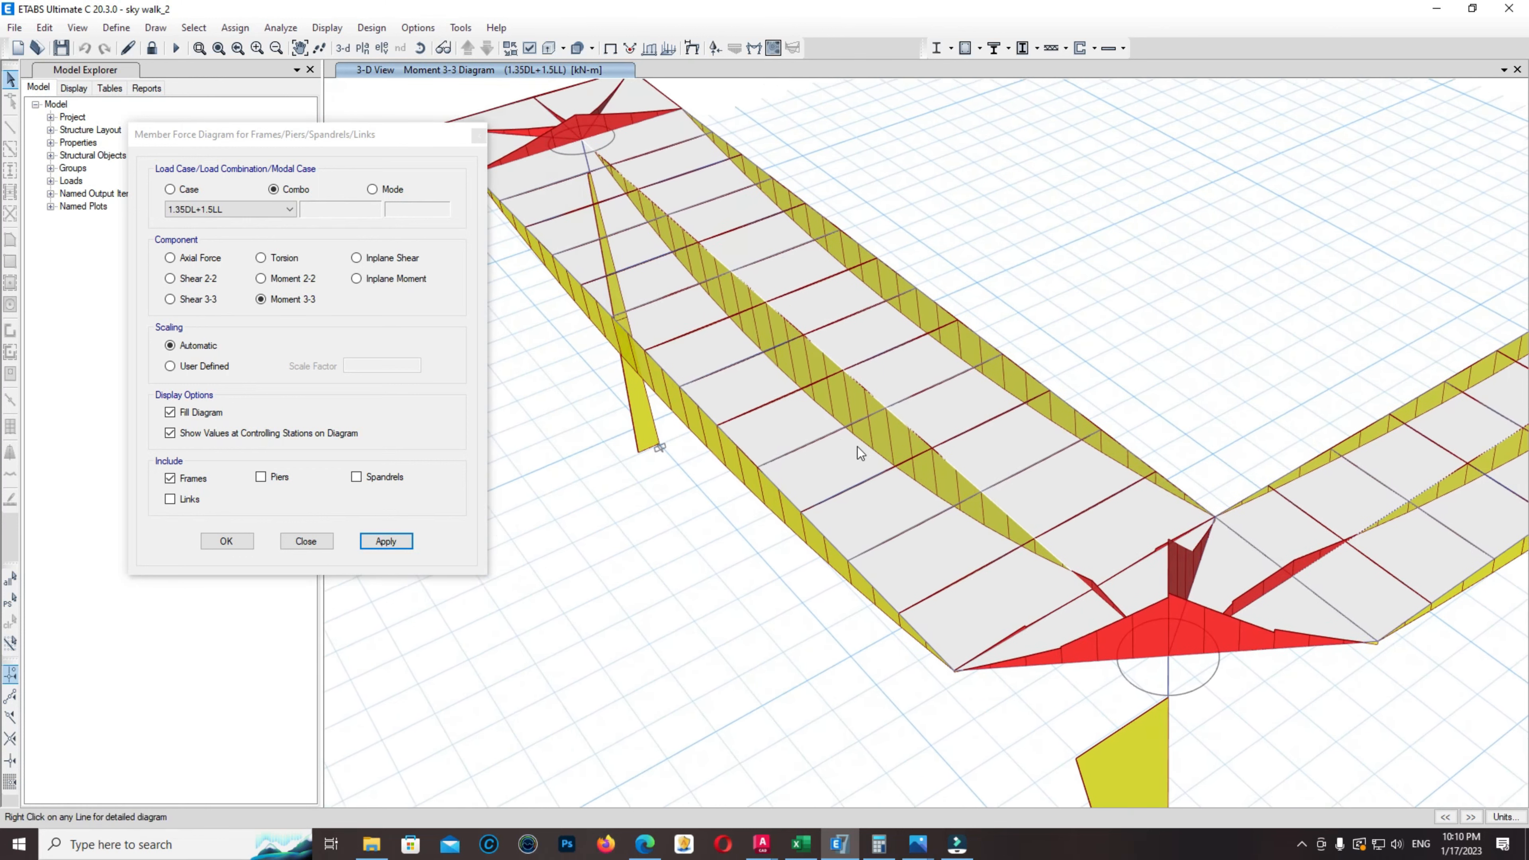
{"action": "scroll", "coordinate": [1100, 499], "scroll_direction": "down", "scroll_amount": 3}
{"action": "scroll", "coordinate": [901, 375], "scroll_direction": "up", "scroll_amount": 2}
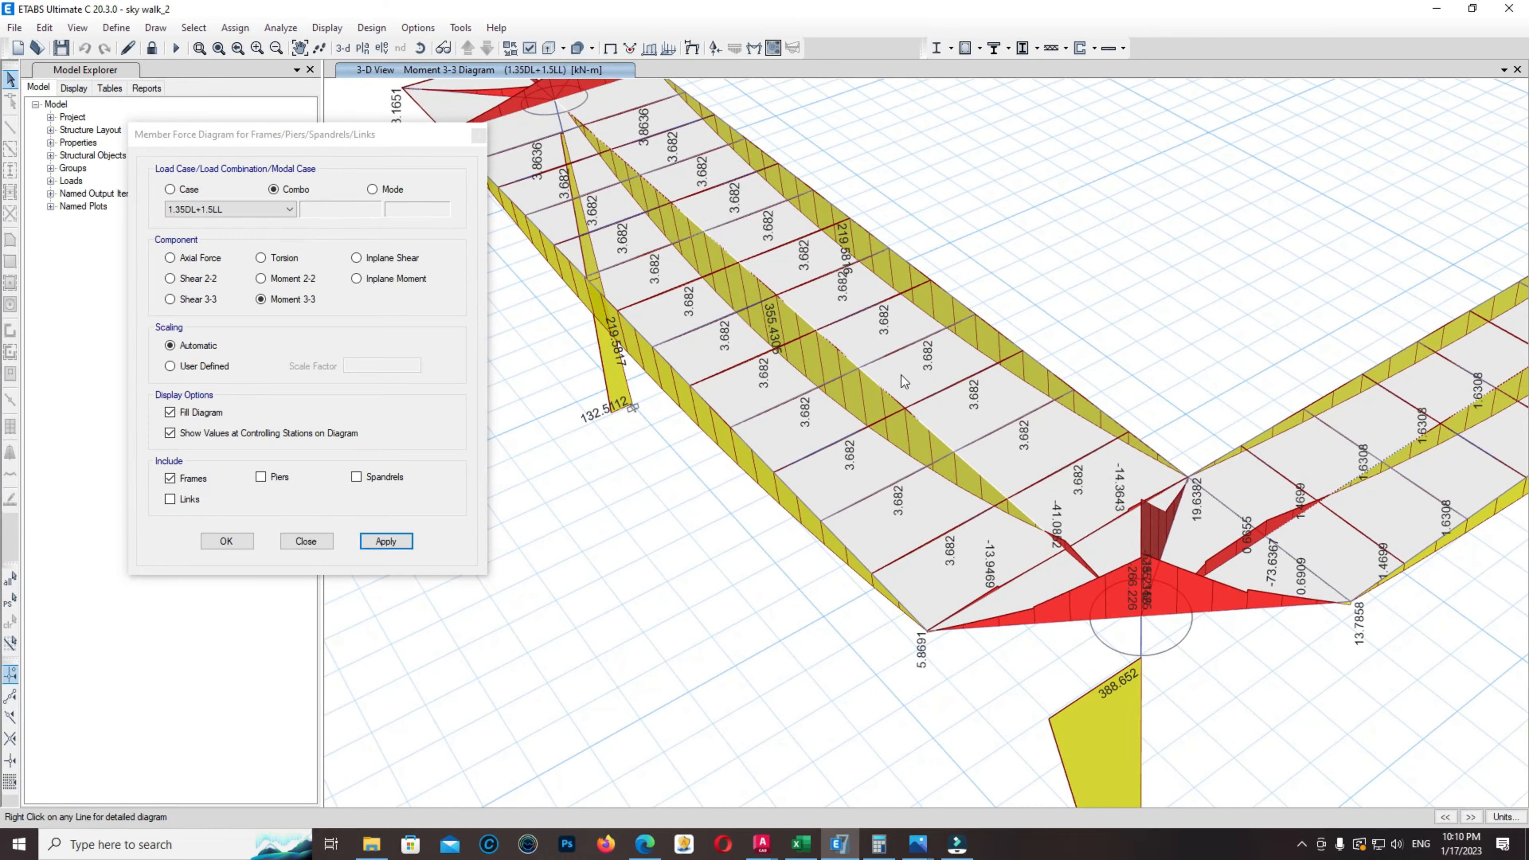
{"action": "scroll", "coordinate": [861, 367], "scroll_direction": "up", "scroll_amount": 2}
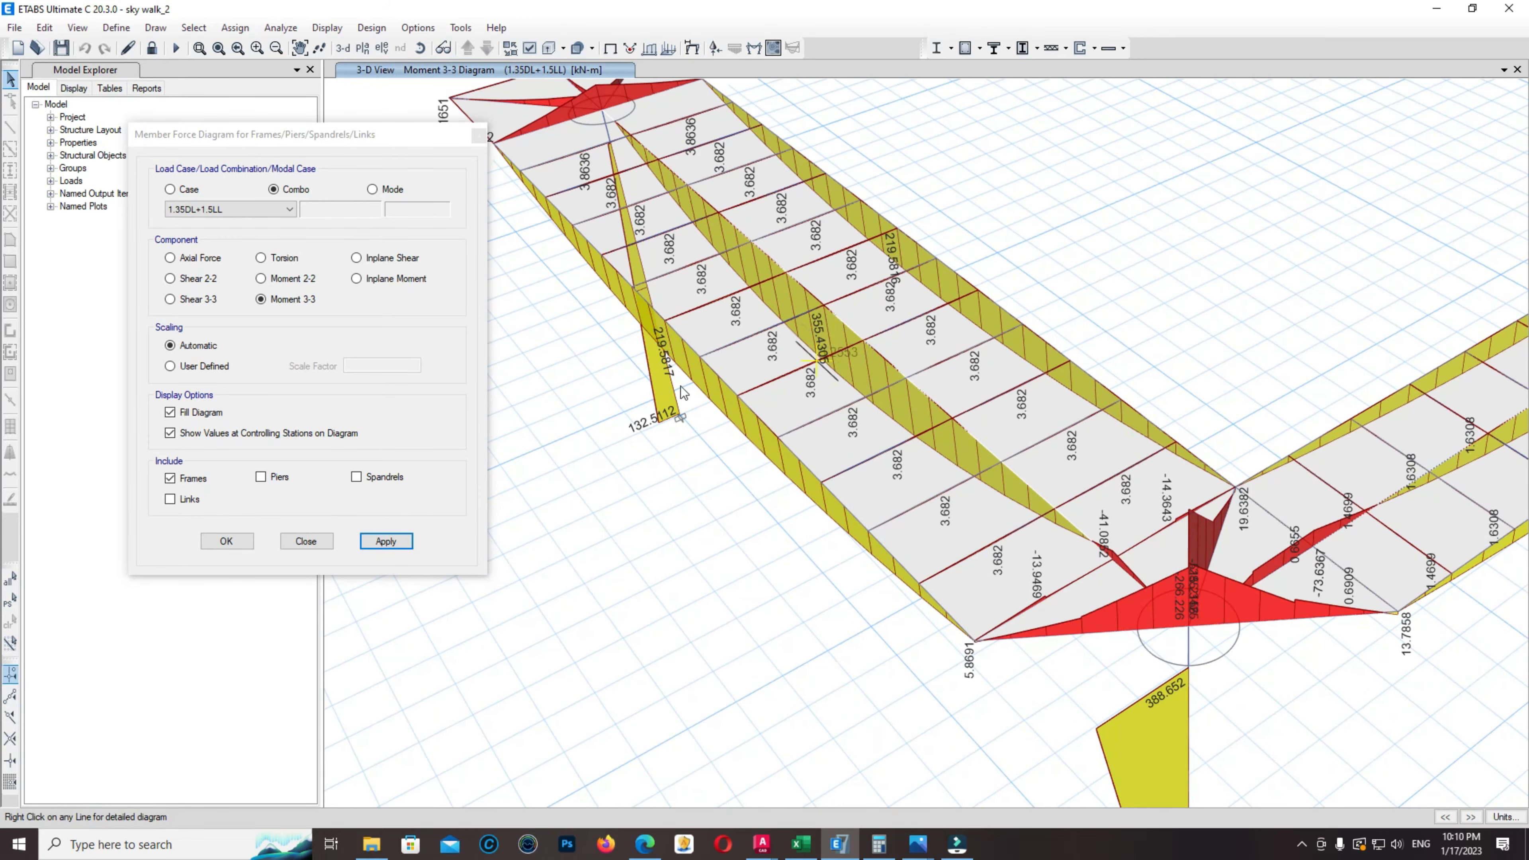
Refresh the Moment 3-3 diagram for 1.35DL+1.5LL and examine the moment values along the wider arm's middle and edge beams
{"action": "left_click", "coordinate": [391, 539]}
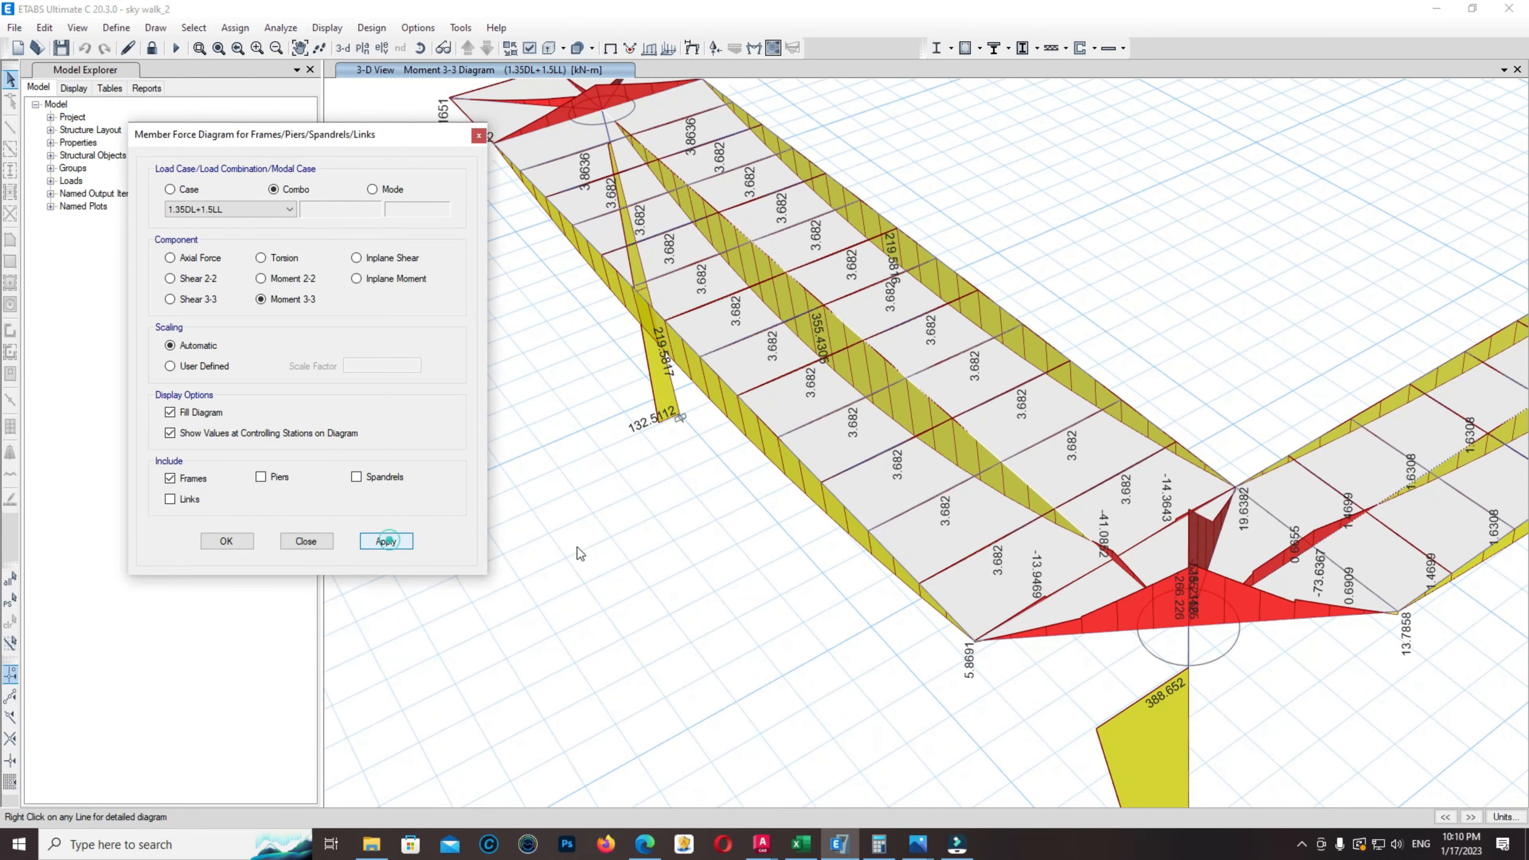
{"action": "scroll", "coordinate": [814, 327], "scroll_direction": "up", "scroll_amount": 3}
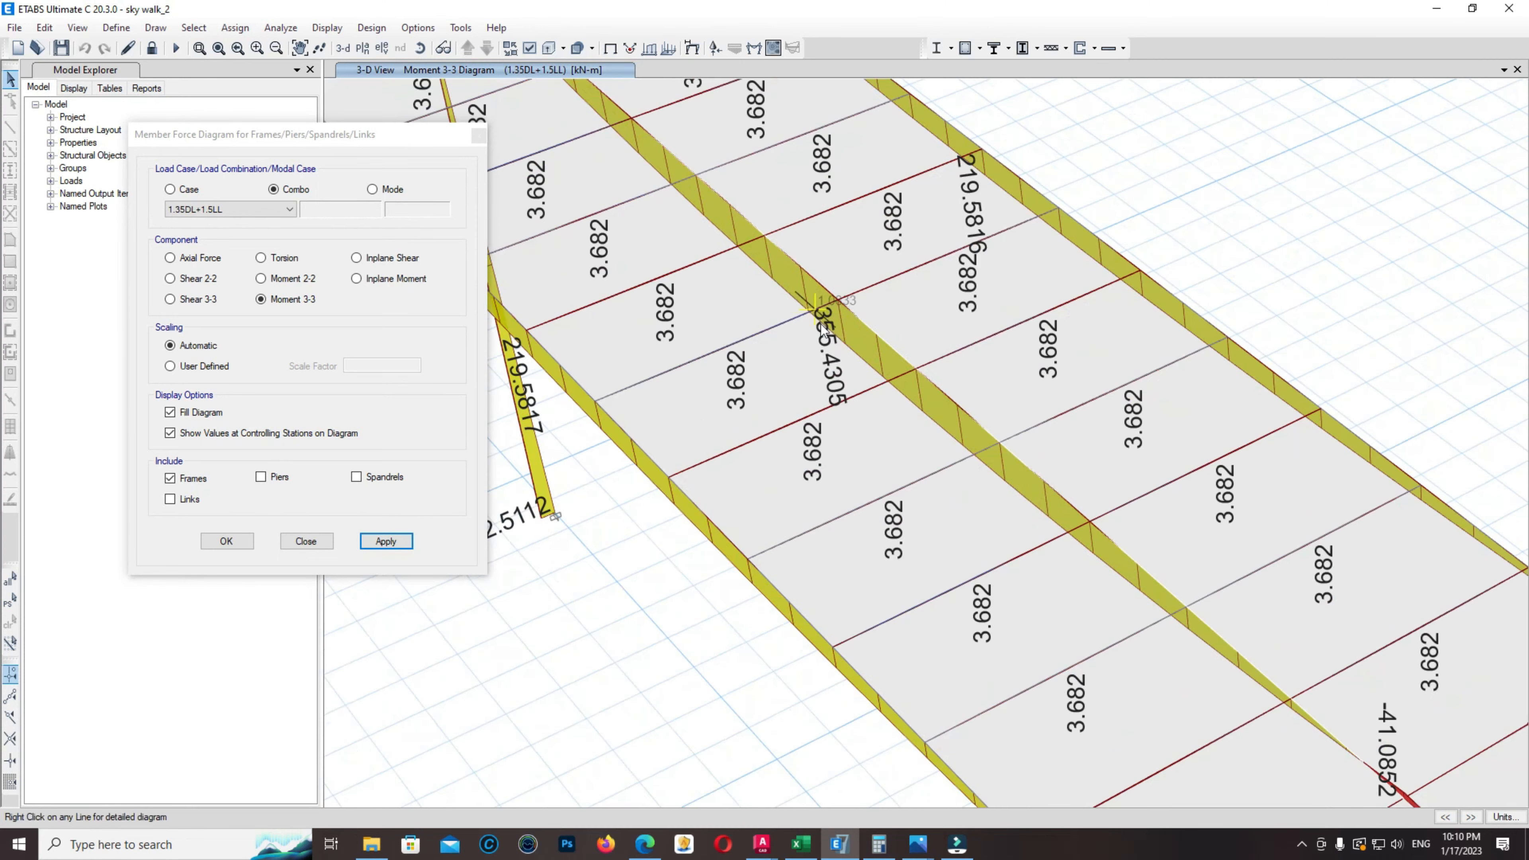
{"action": "scroll", "coordinate": [830, 316], "scroll_direction": "down", "scroll_amount": 3}
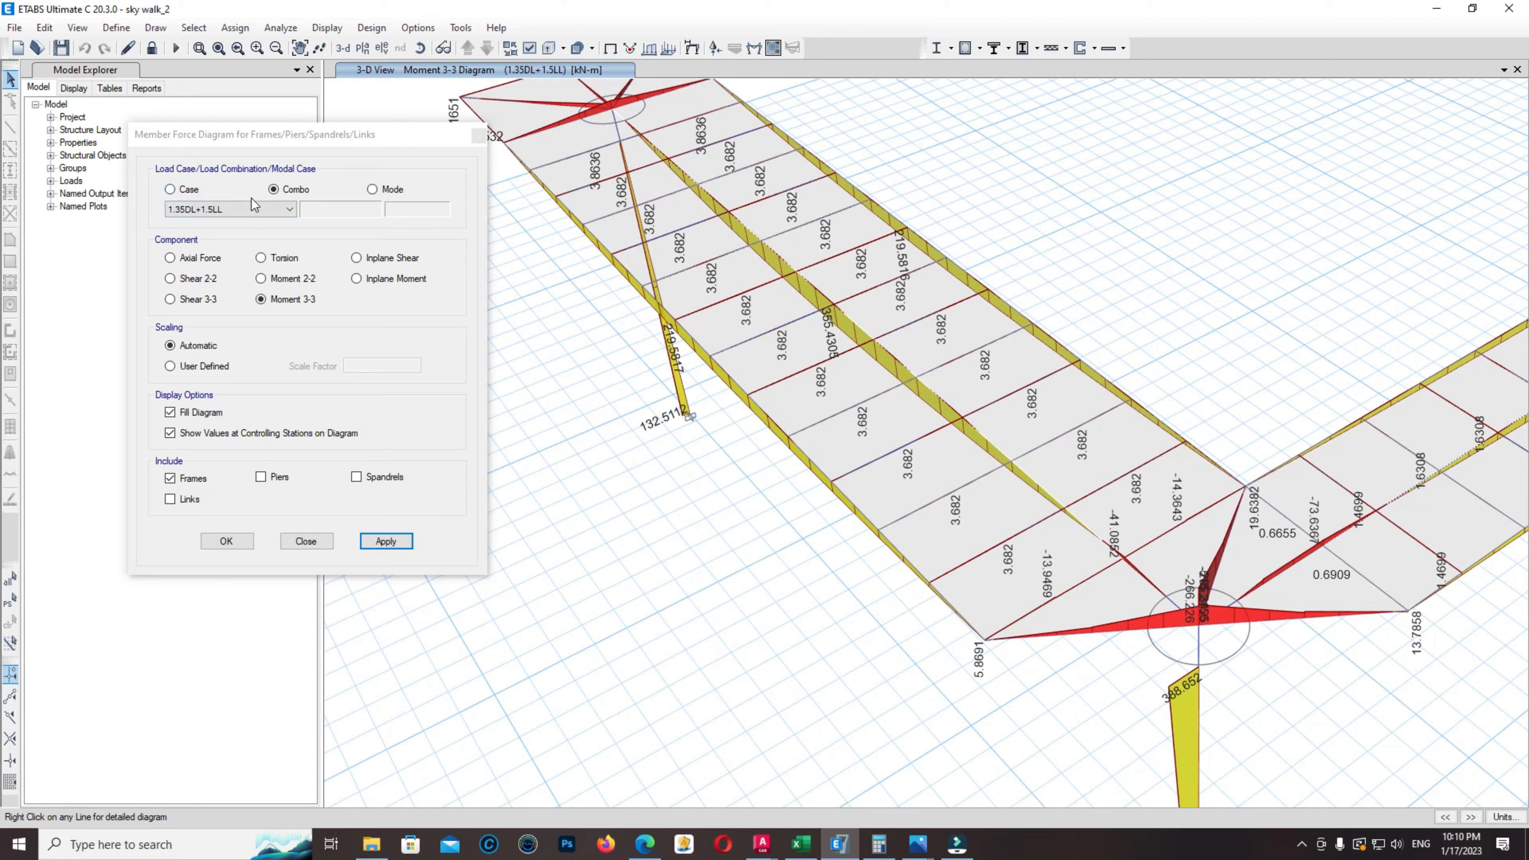
Display the Moment 3-3 diagram for combination DL+LL and close the member force diagram settings
{"action": "left_click", "coordinate": [262, 209]}
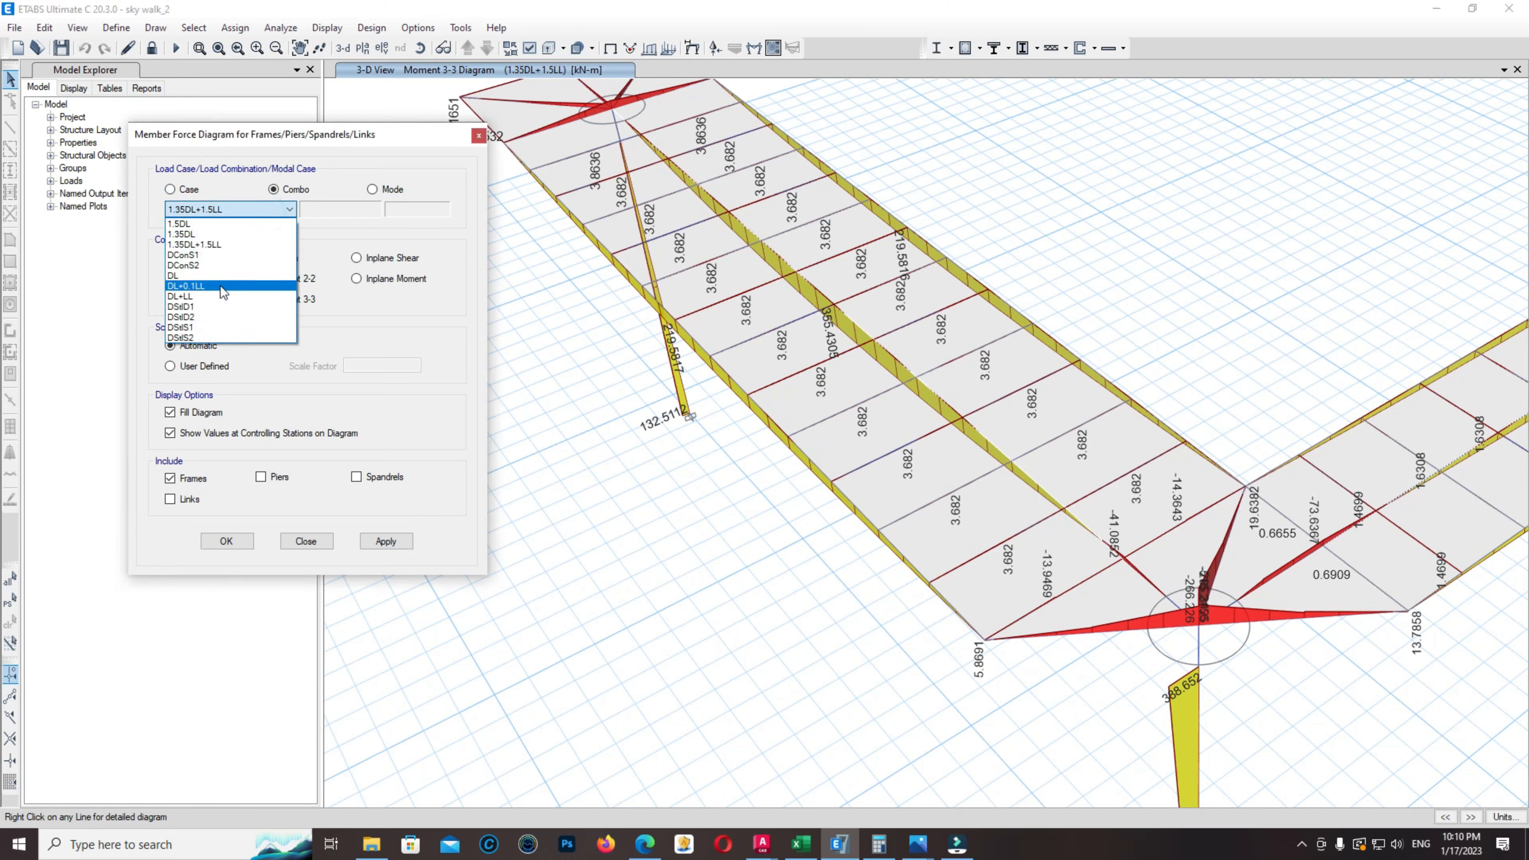
{"action": "left_click", "coordinate": [203, 297]}
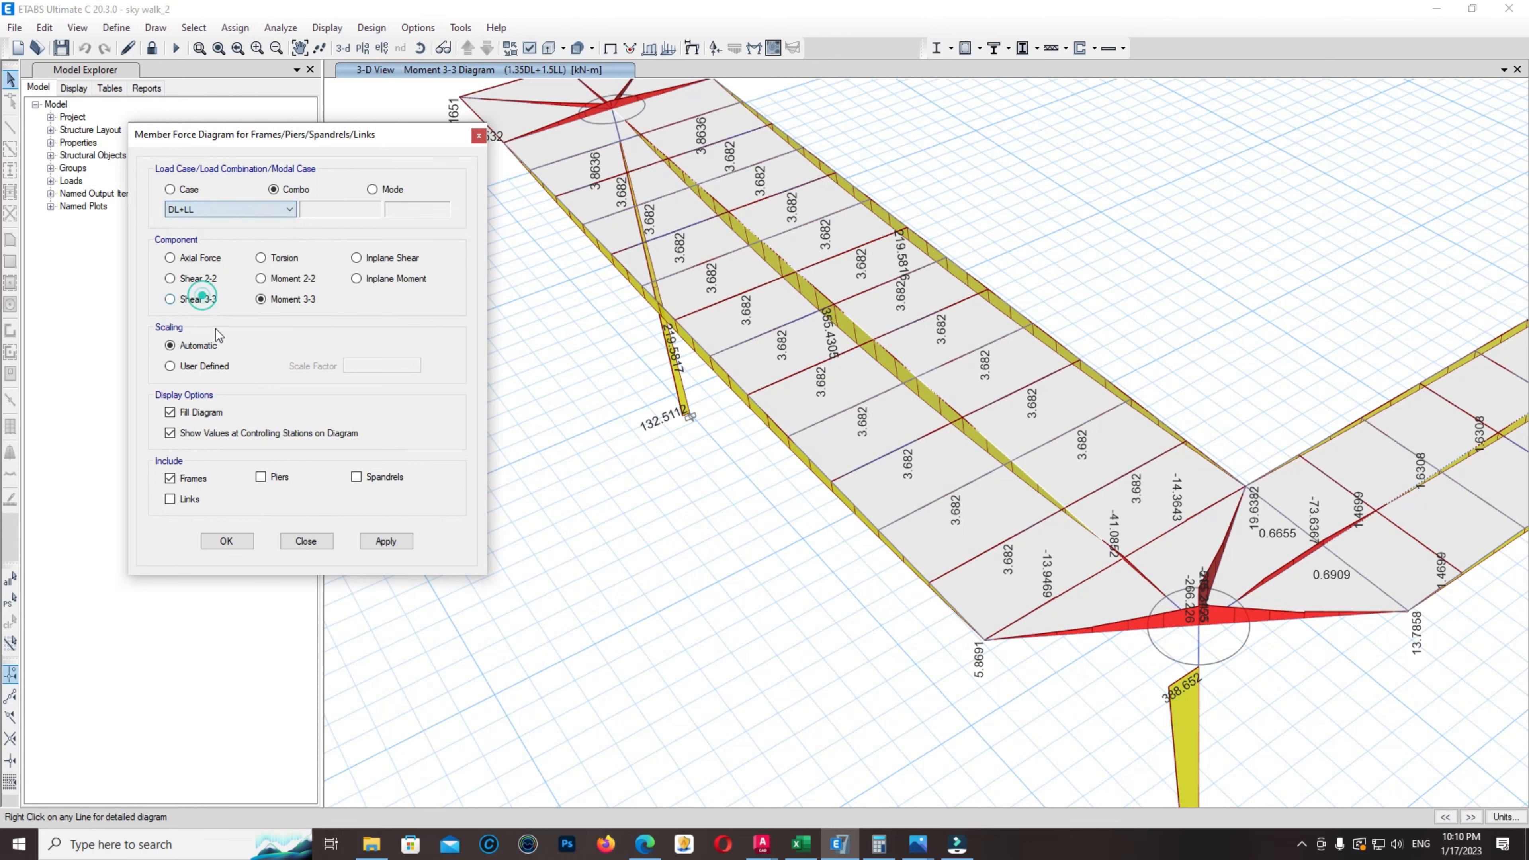
{"action": "left_click", "coordinate": [395, 541]}
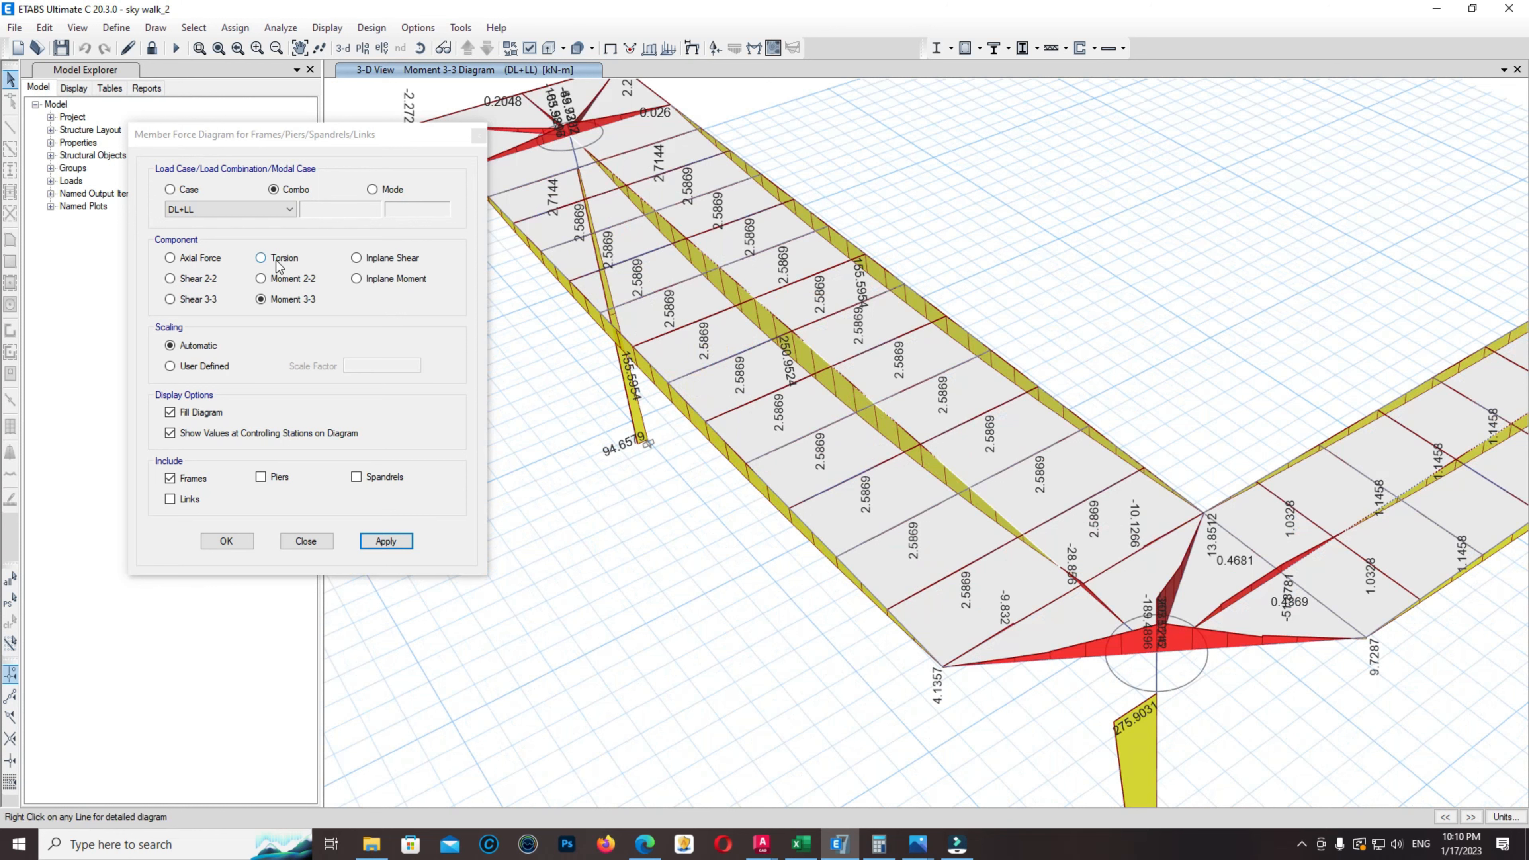
{"action": "left_click", "coordinate": [475, 137]}
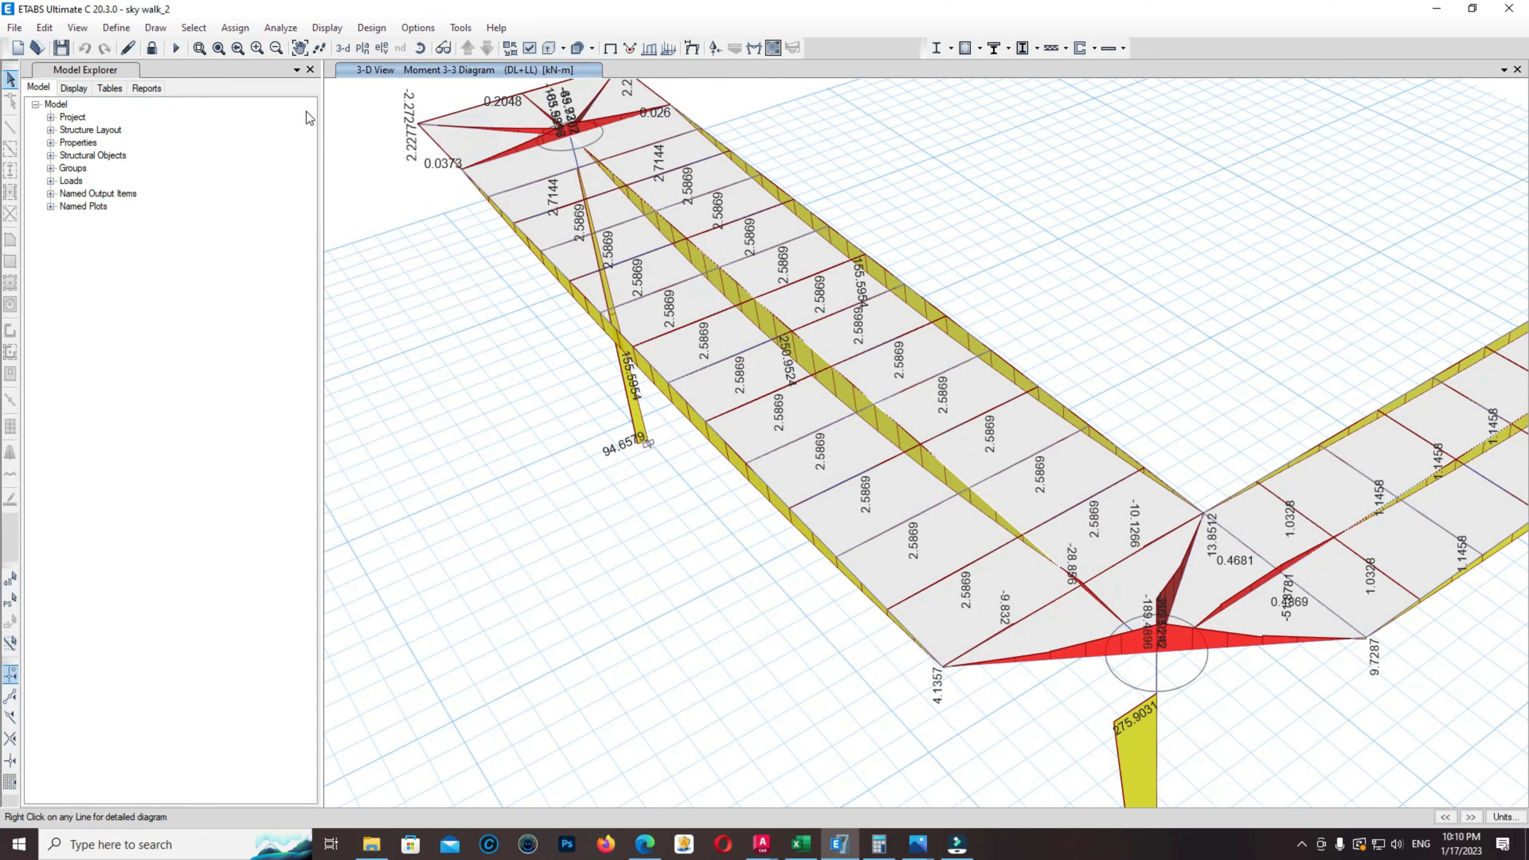
Clear the moment diagram from the 3-D view and display the deformed shape for combination DL+LL
{"action": "left_click", "coordinate": [235, 27]}
{"action": "left_click", "coordinate": [316, 340]}
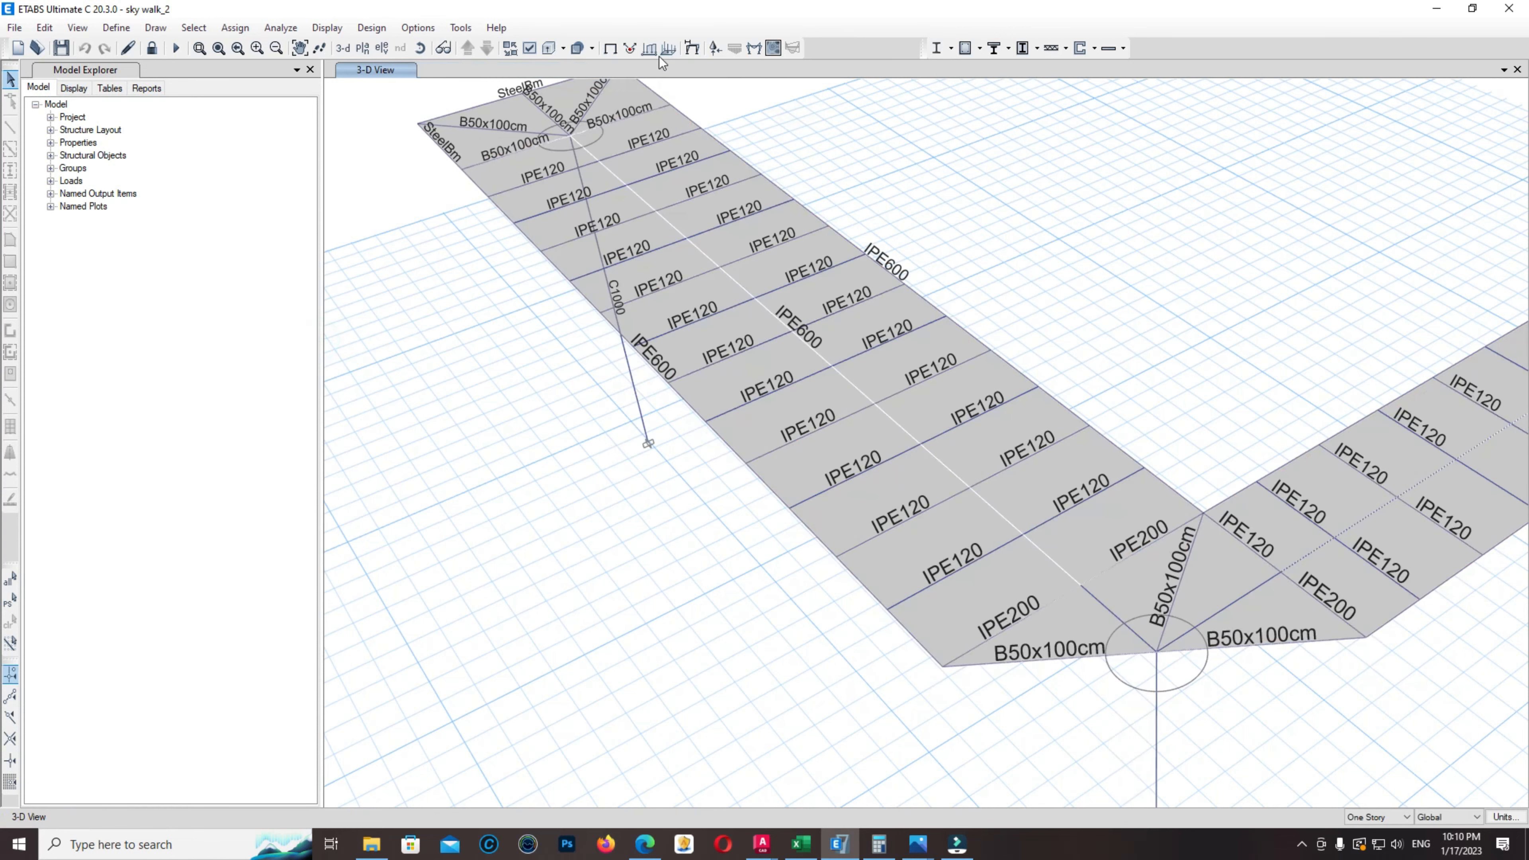
{"action": "left_click", "coordinate": [691, 49]}
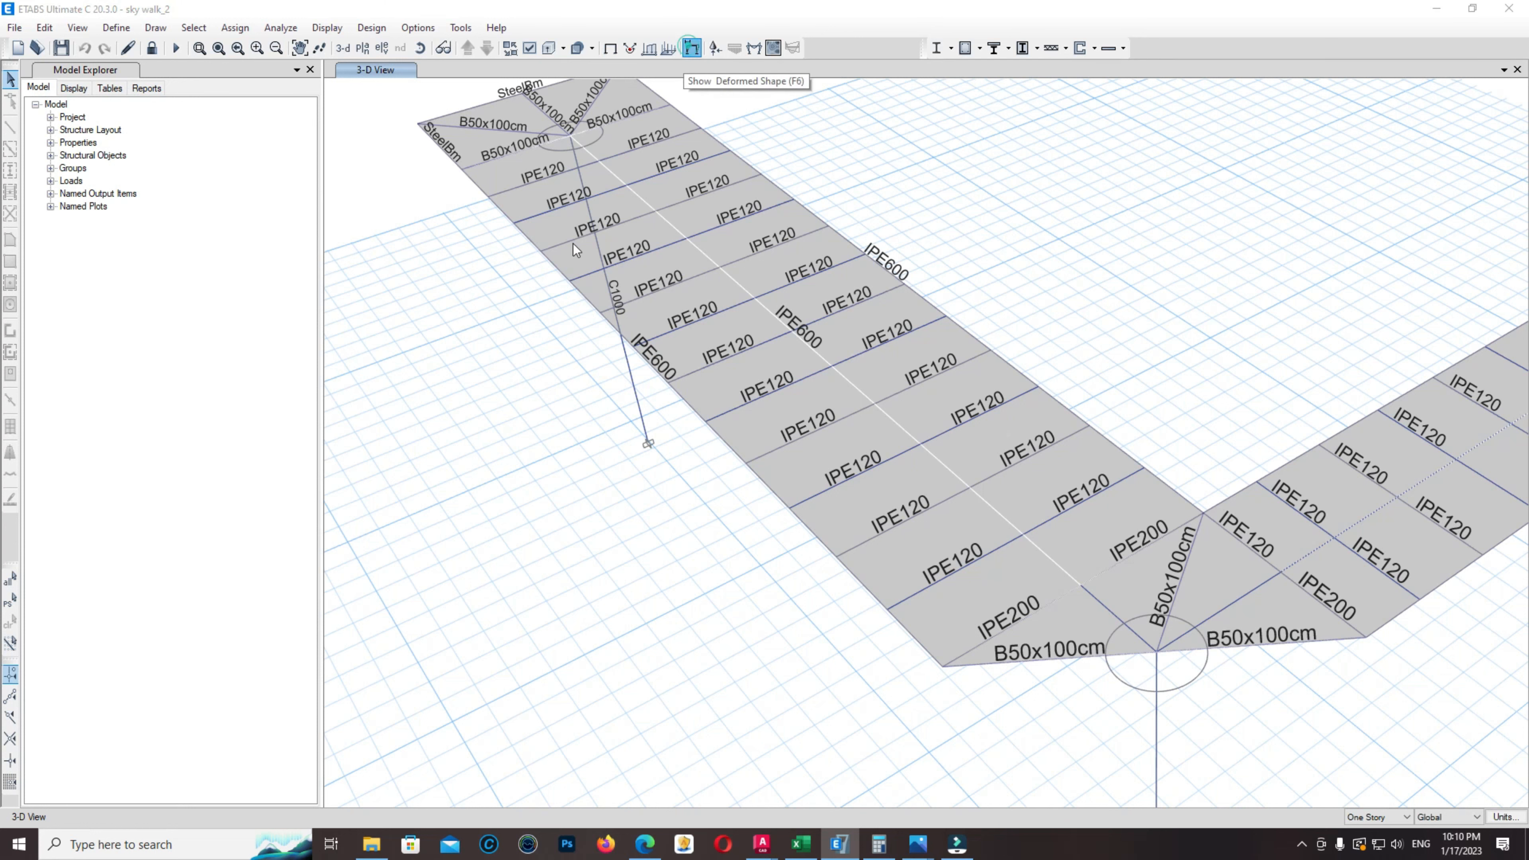
{"action": "left_click_drag", "start_coordinate": [692, 136], "coordinate": [264, 148]}
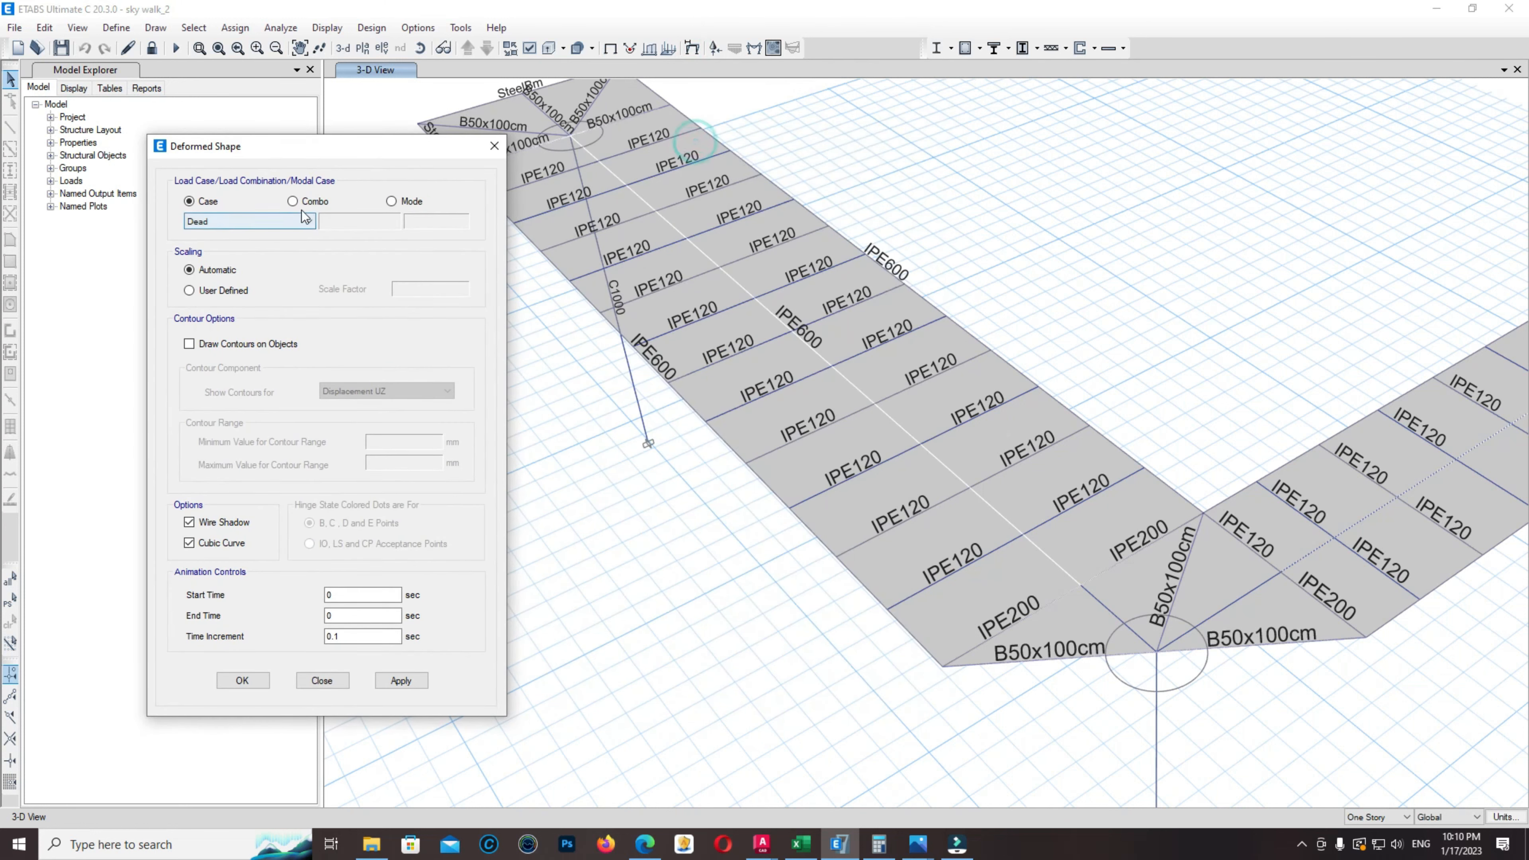
{"action": "left_click", "coordinate": [307, 221]}
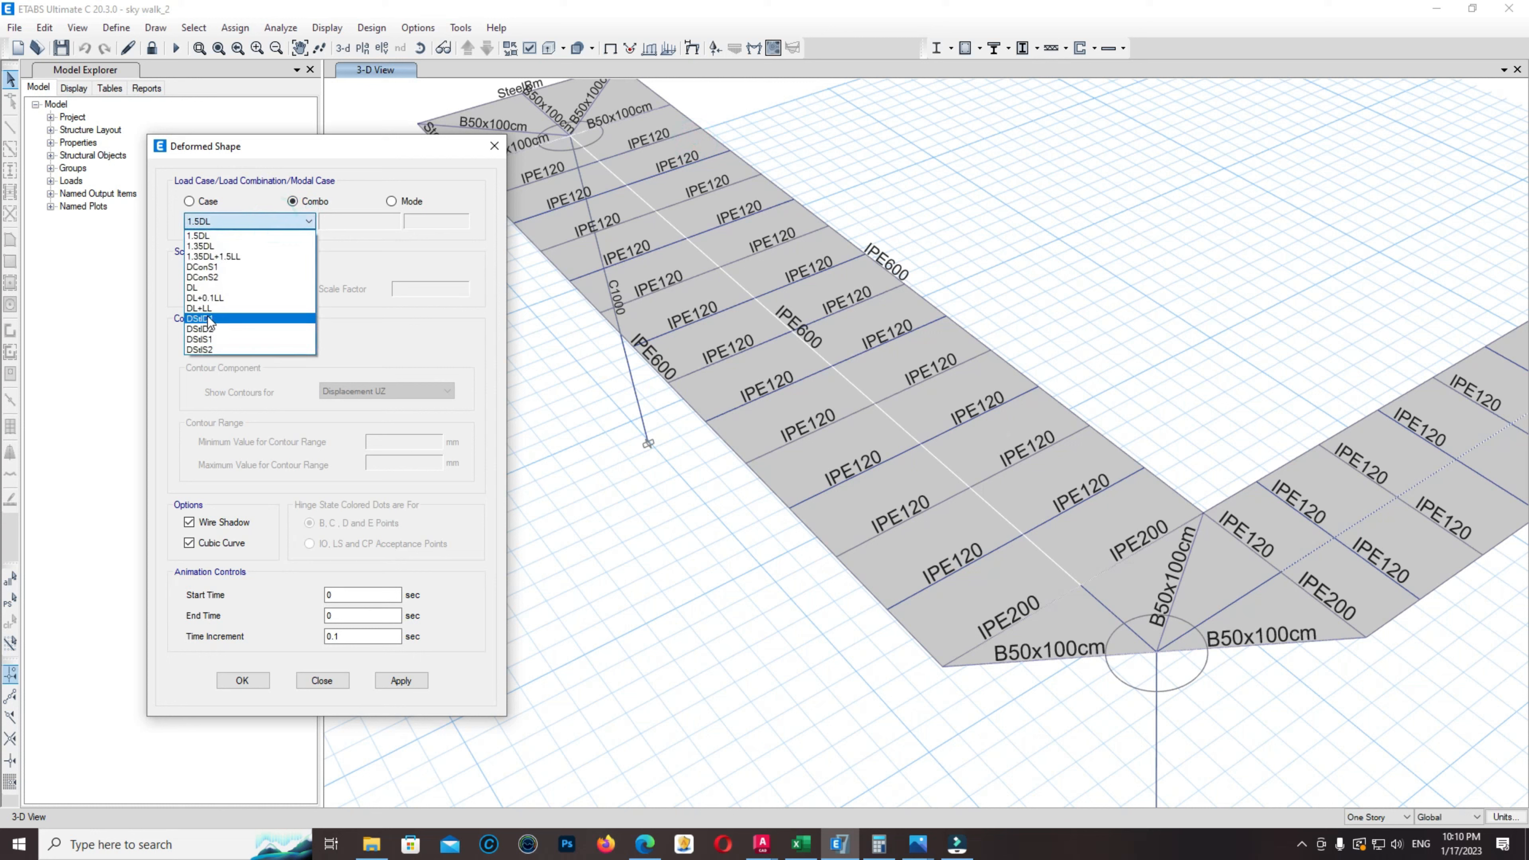
{"action": "left_click", "coordinate": [206, 309]}
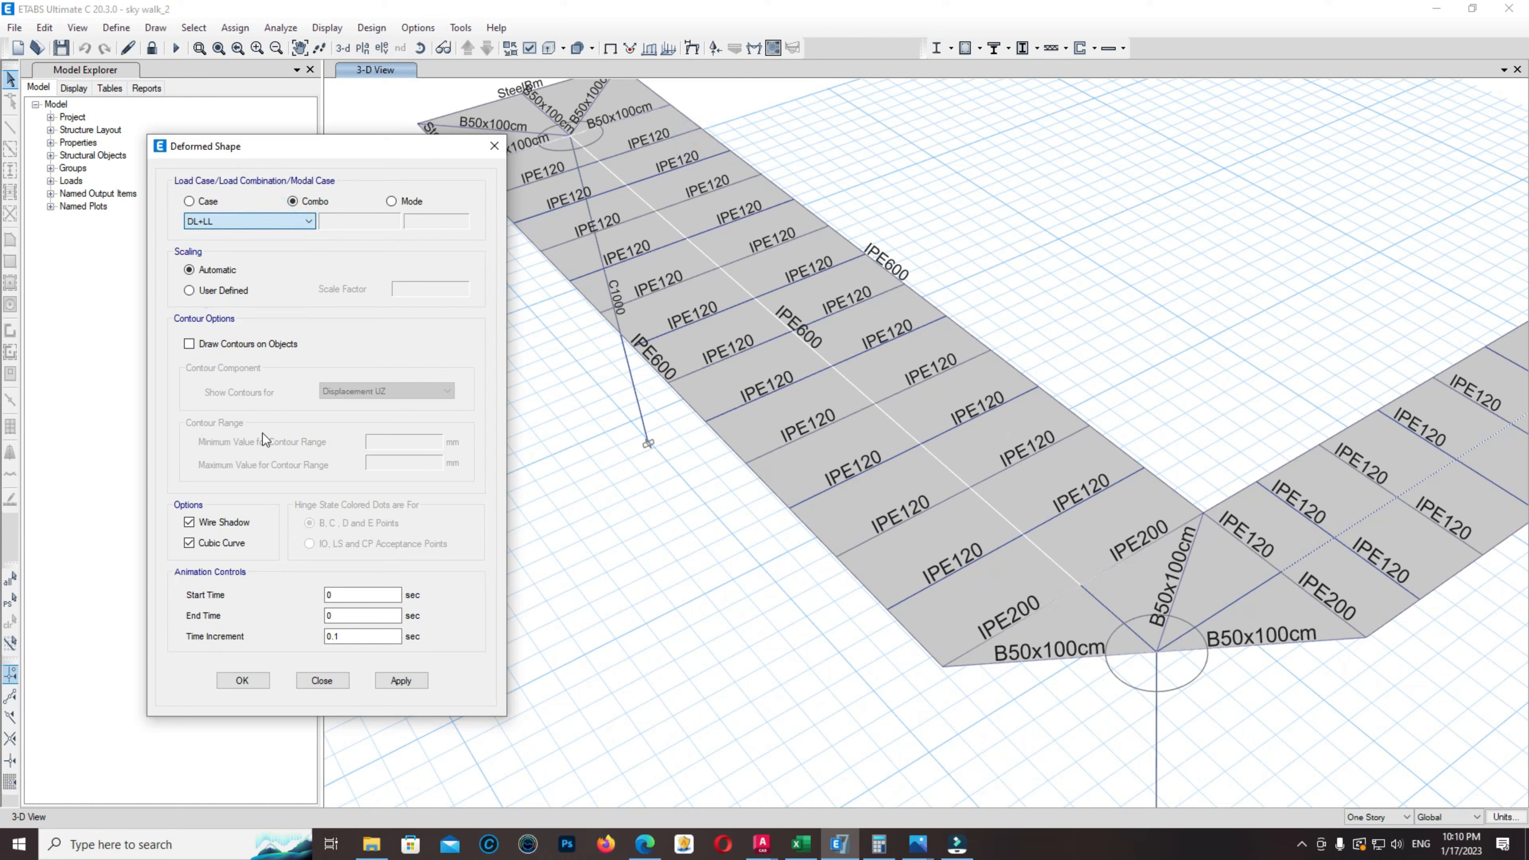
{"action": "left_click", "coordinate": [404, 682]}
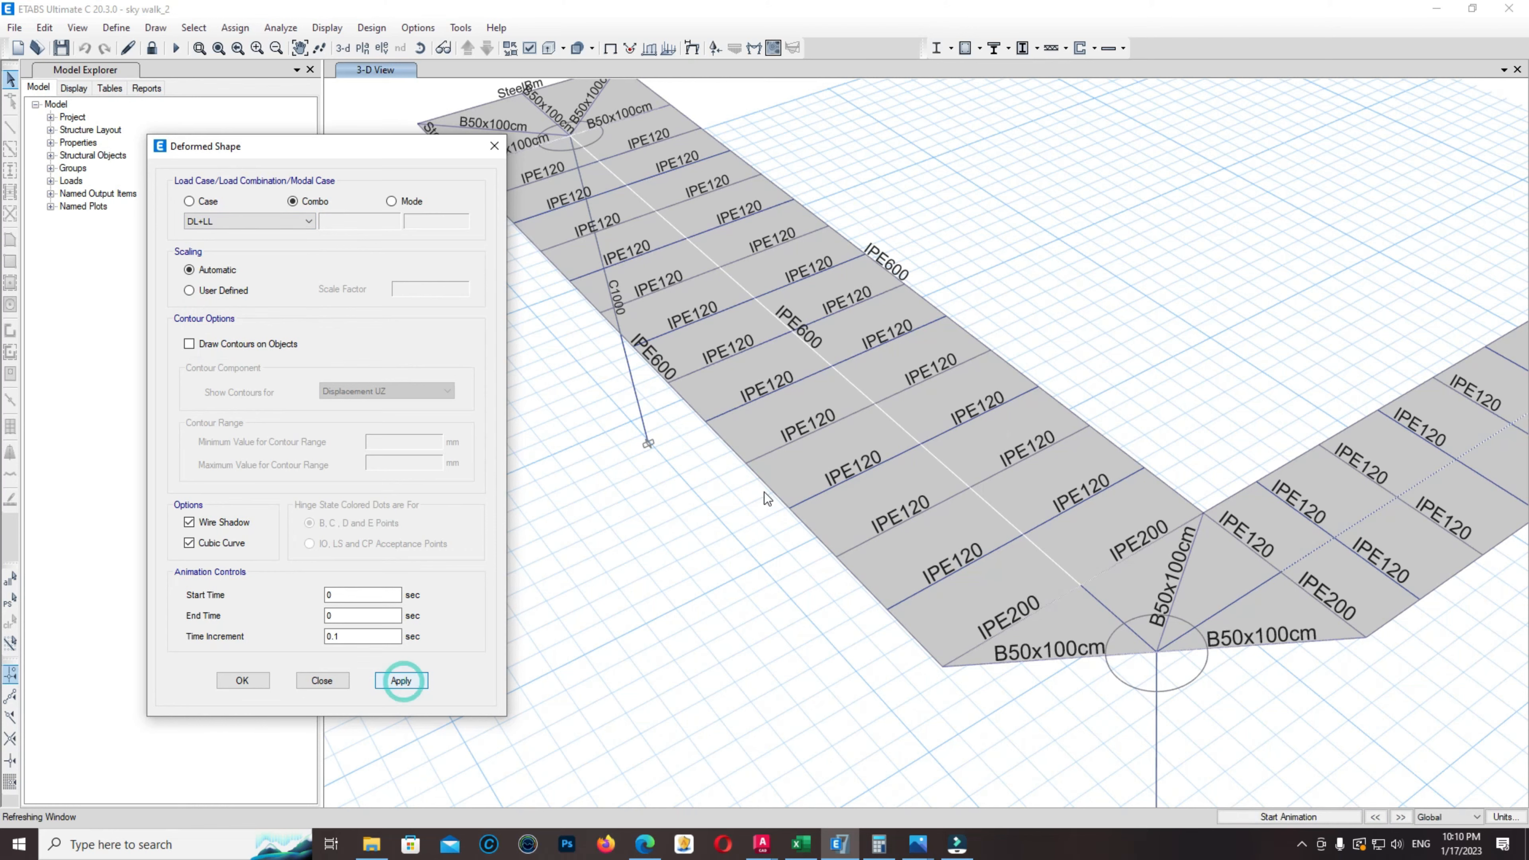
Examine the deformed sky walk and read the joint displacements near midspan of the wider arm's middle beam
{"action": "scroll", "coordinate": [724, 438], "scroll_direction": "down", "scroll_amount": 5}
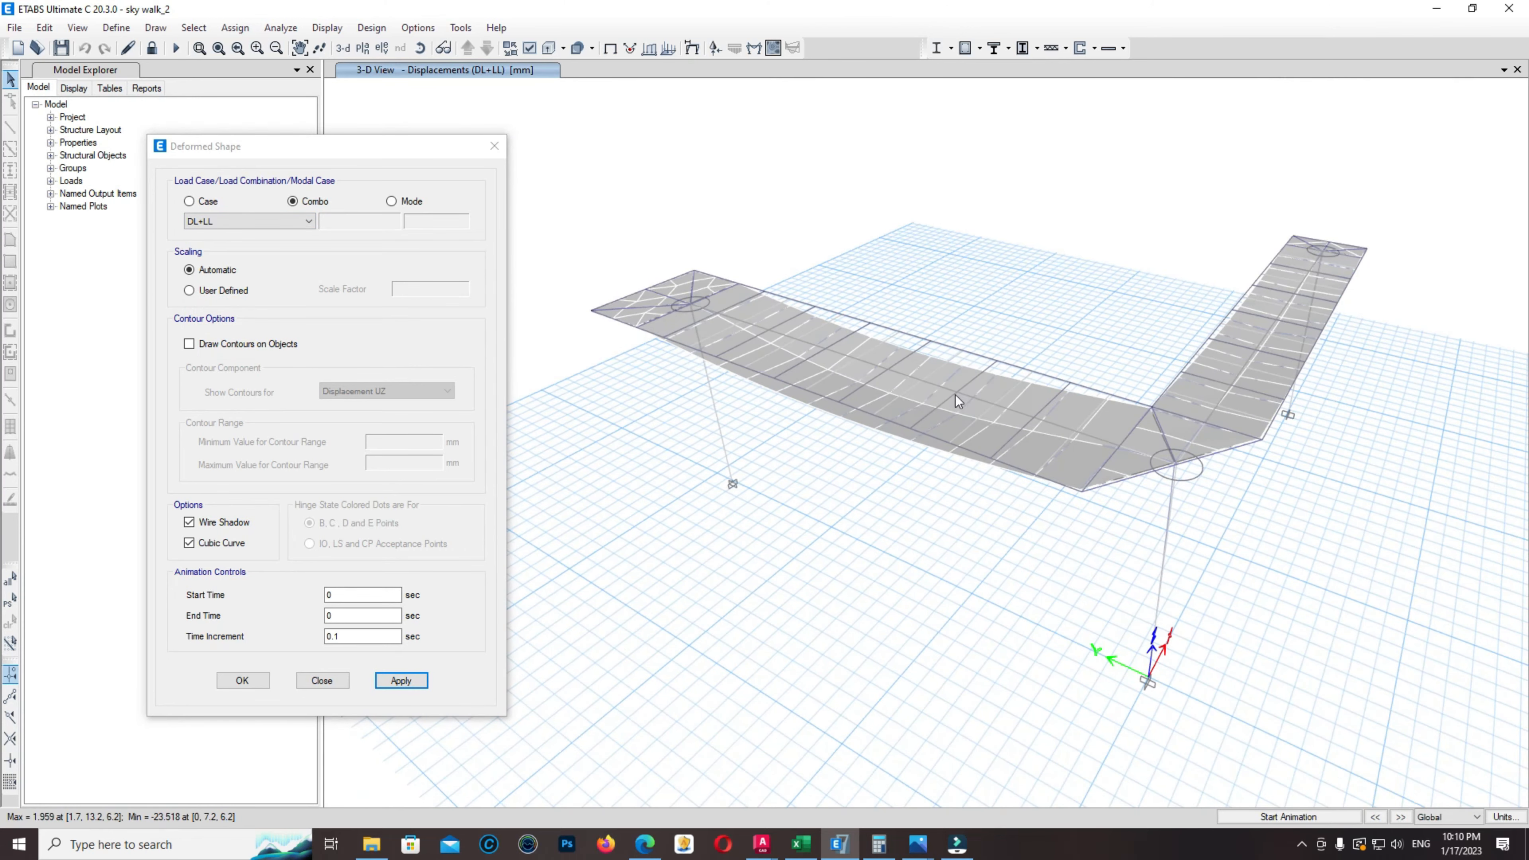
{"action": "mouse_move", "coordinate": [888, 393]}
{"action": "scroll", "coordinate": [888, 397], "scroll_direction": "up", "scroll_amount": 3}
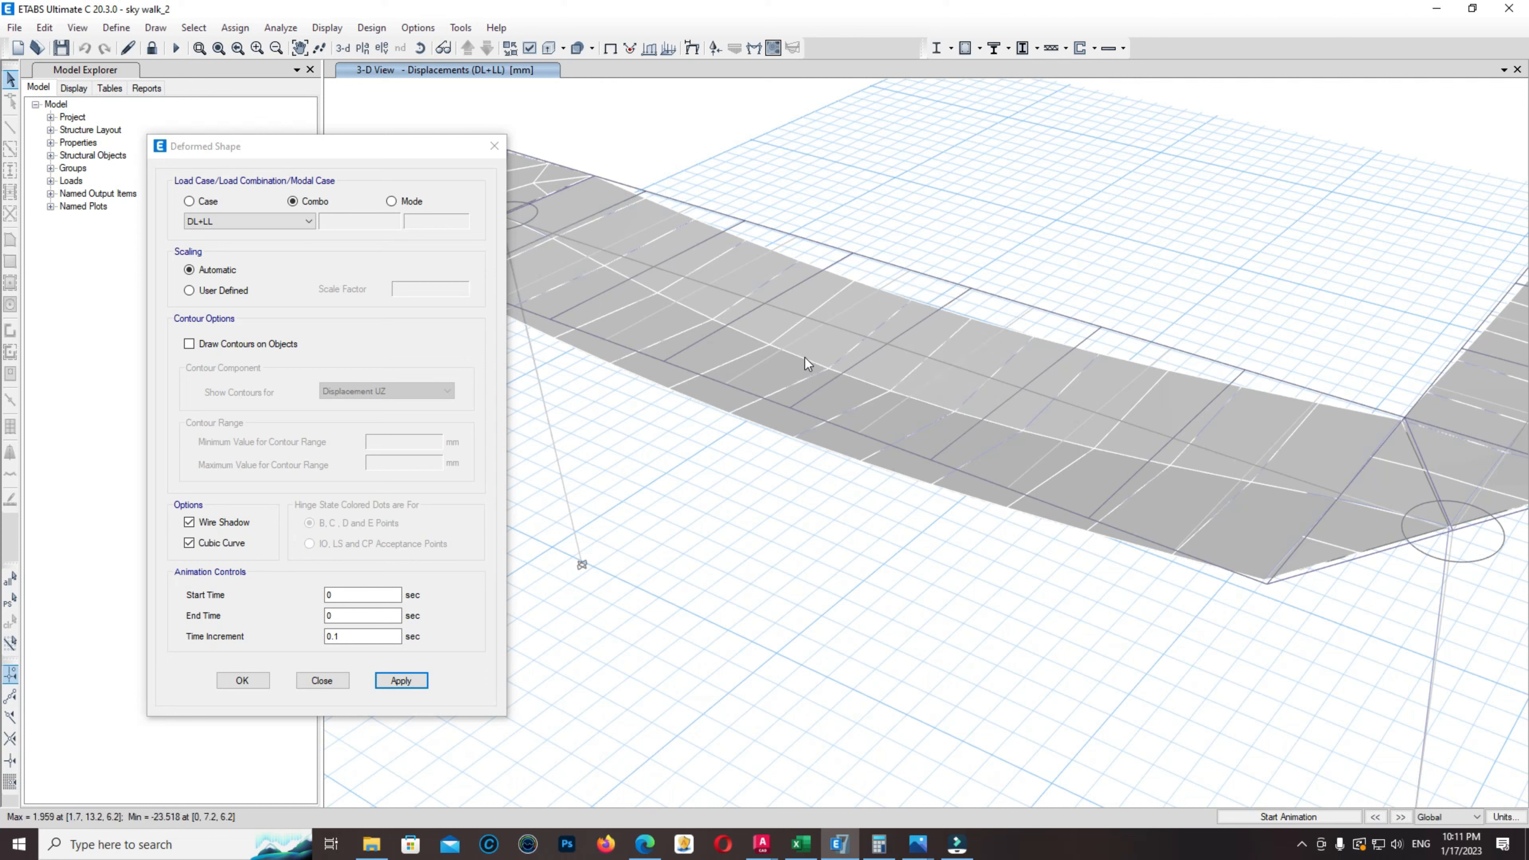
{"action": "mouse_move", "coordinate": [830, 370]}
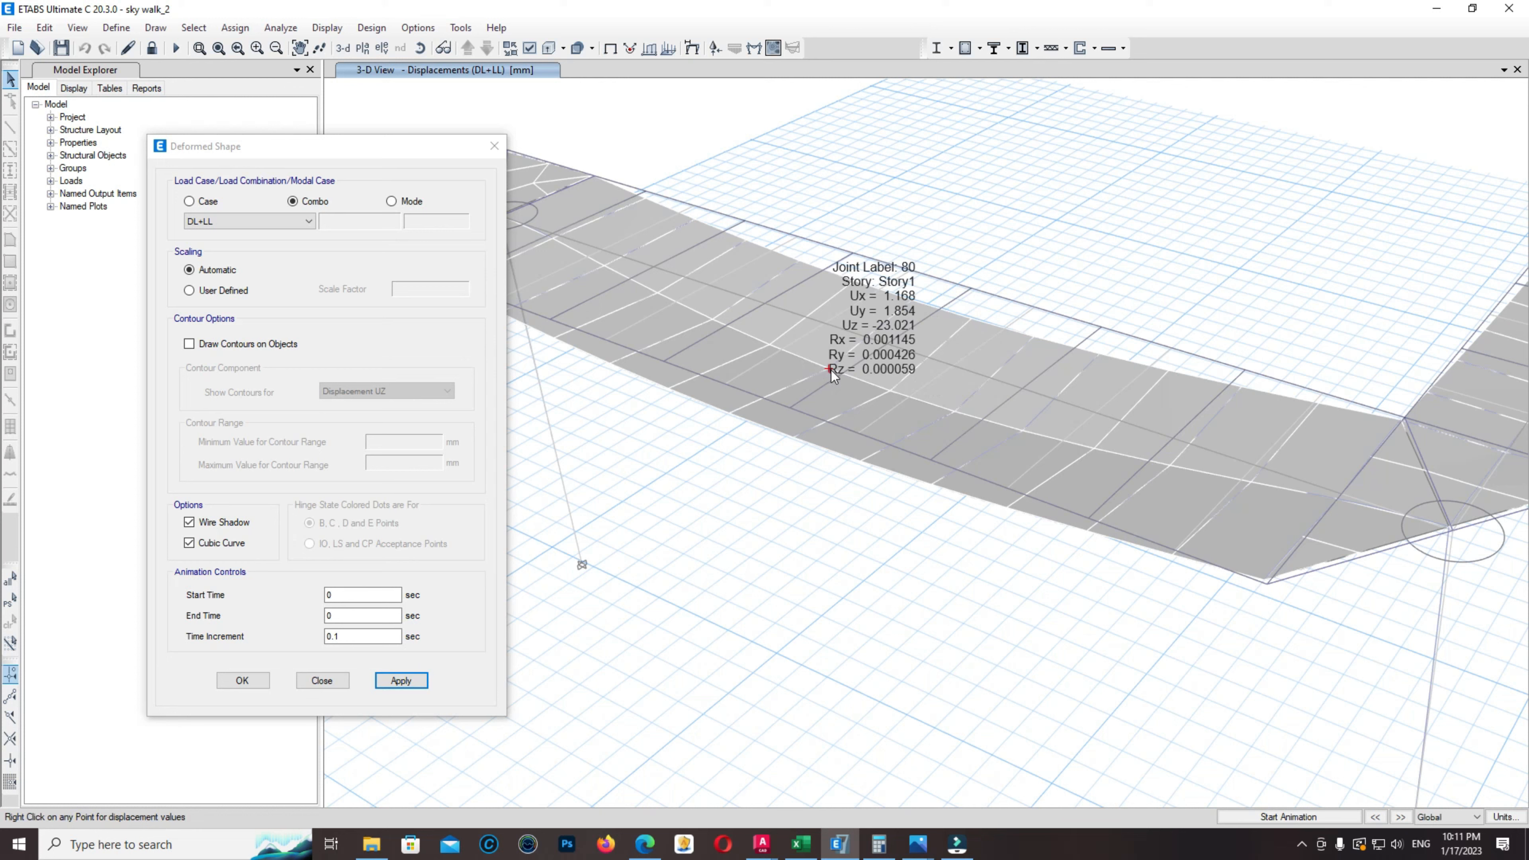
{"action": "mouse_move", "coordinate": [1022, 430]}
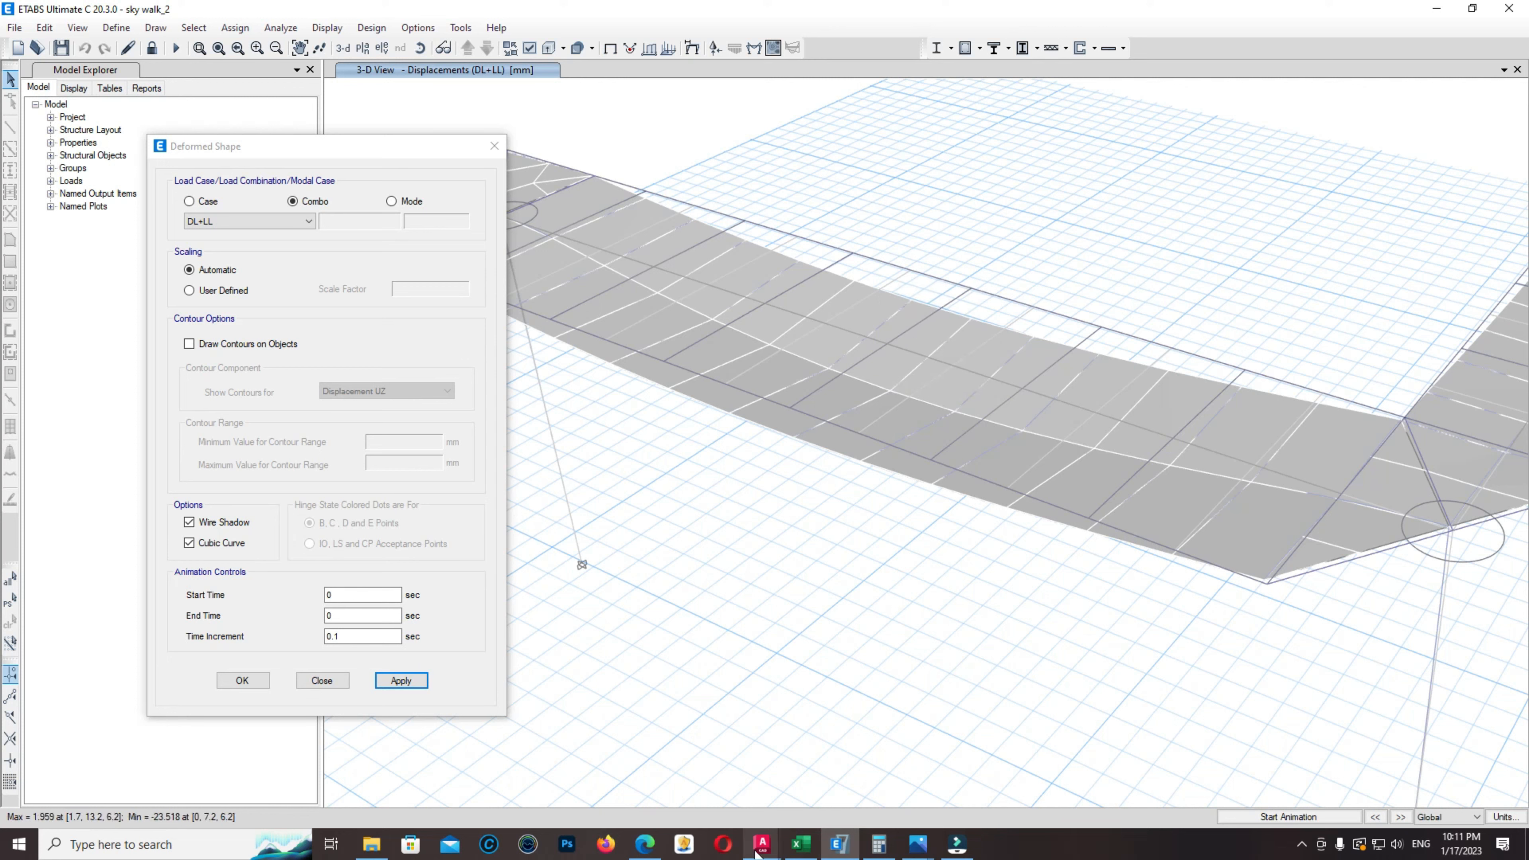
Switch to AutoCAD's 20221215_Ach_layout sky walk (option 1) drawing and examine the column-to-column span dimension of the wider arm
{"action": "mouse_move", "coordinate": [756, 851]}
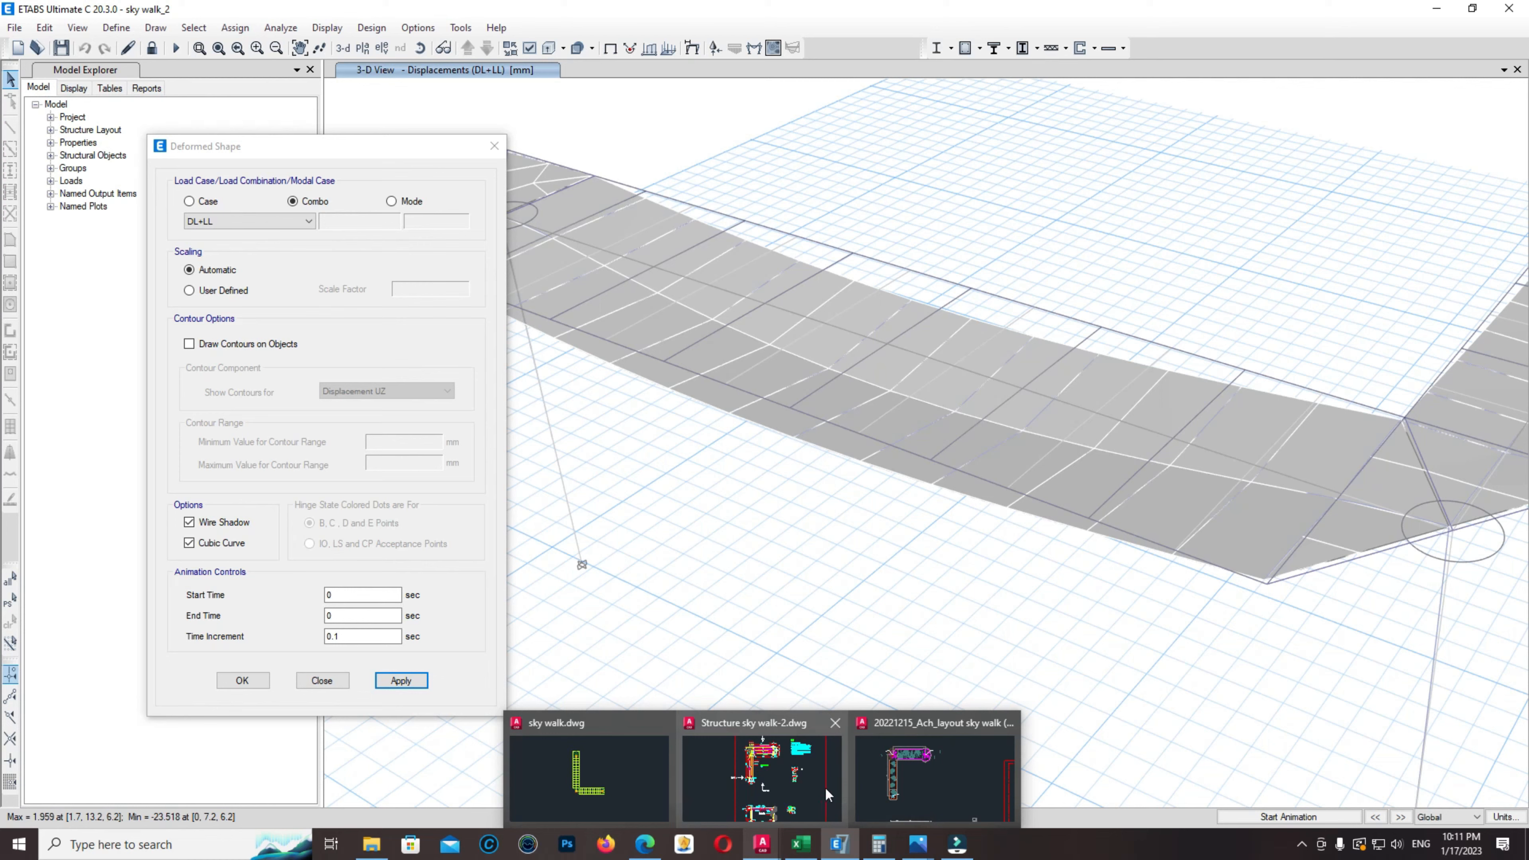
{"action": "left_click", "coordinate": [879, 774]}
{"action": "middle_click_drag", "start_coordinate": [533, 587], "coordinate": [578, 421]}
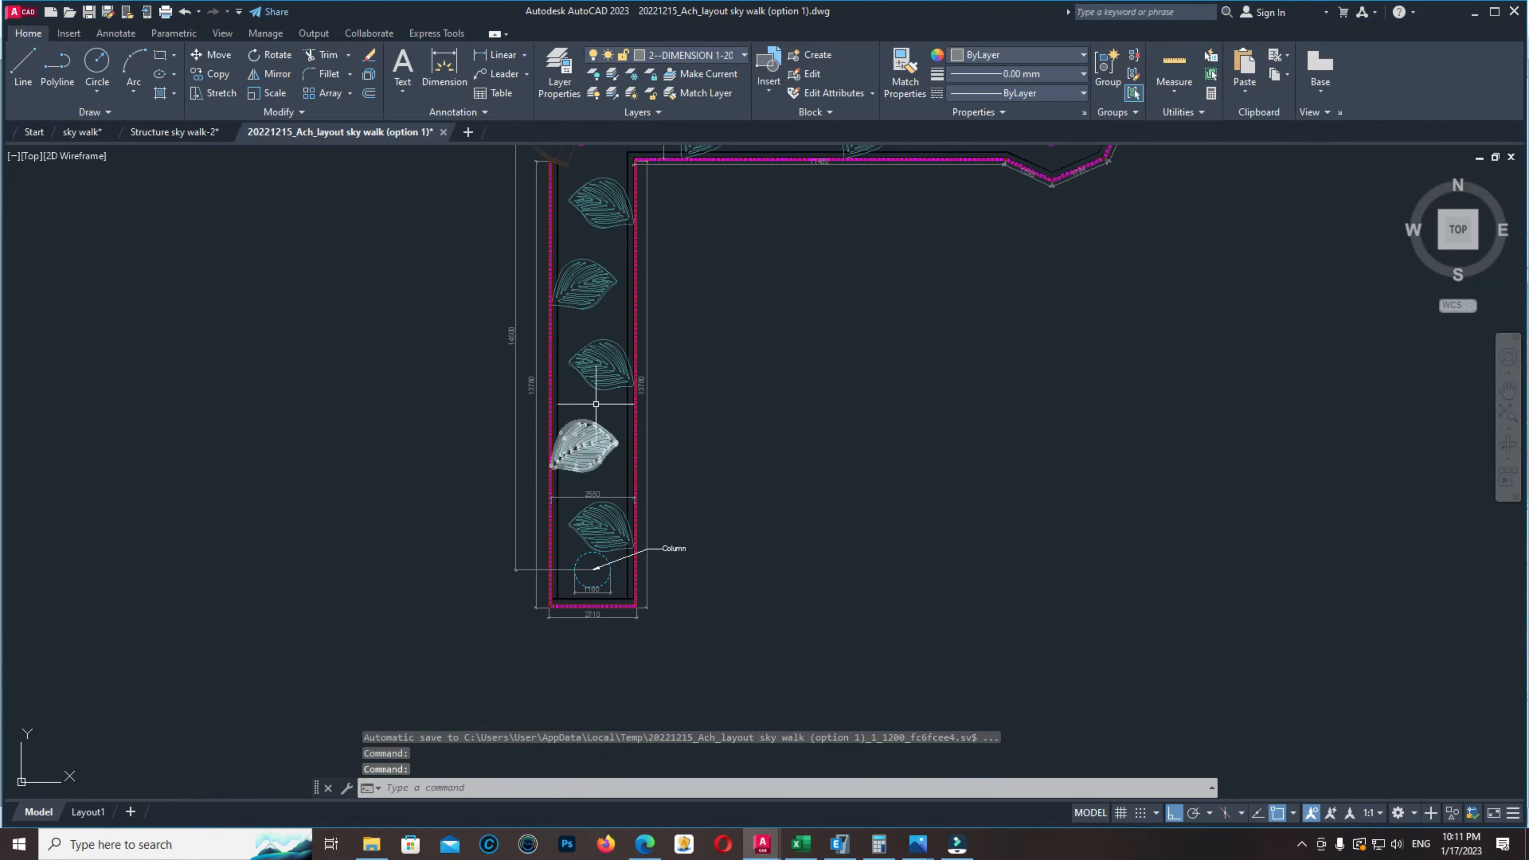
{"action": "middle_click_drag", "start_coordinate": [613, 367], "coordinate": [467, 635]}
{"action": "scroll", "coordinate": [668, 269], "scroll_direction": "up", "scroll_amount": 1}
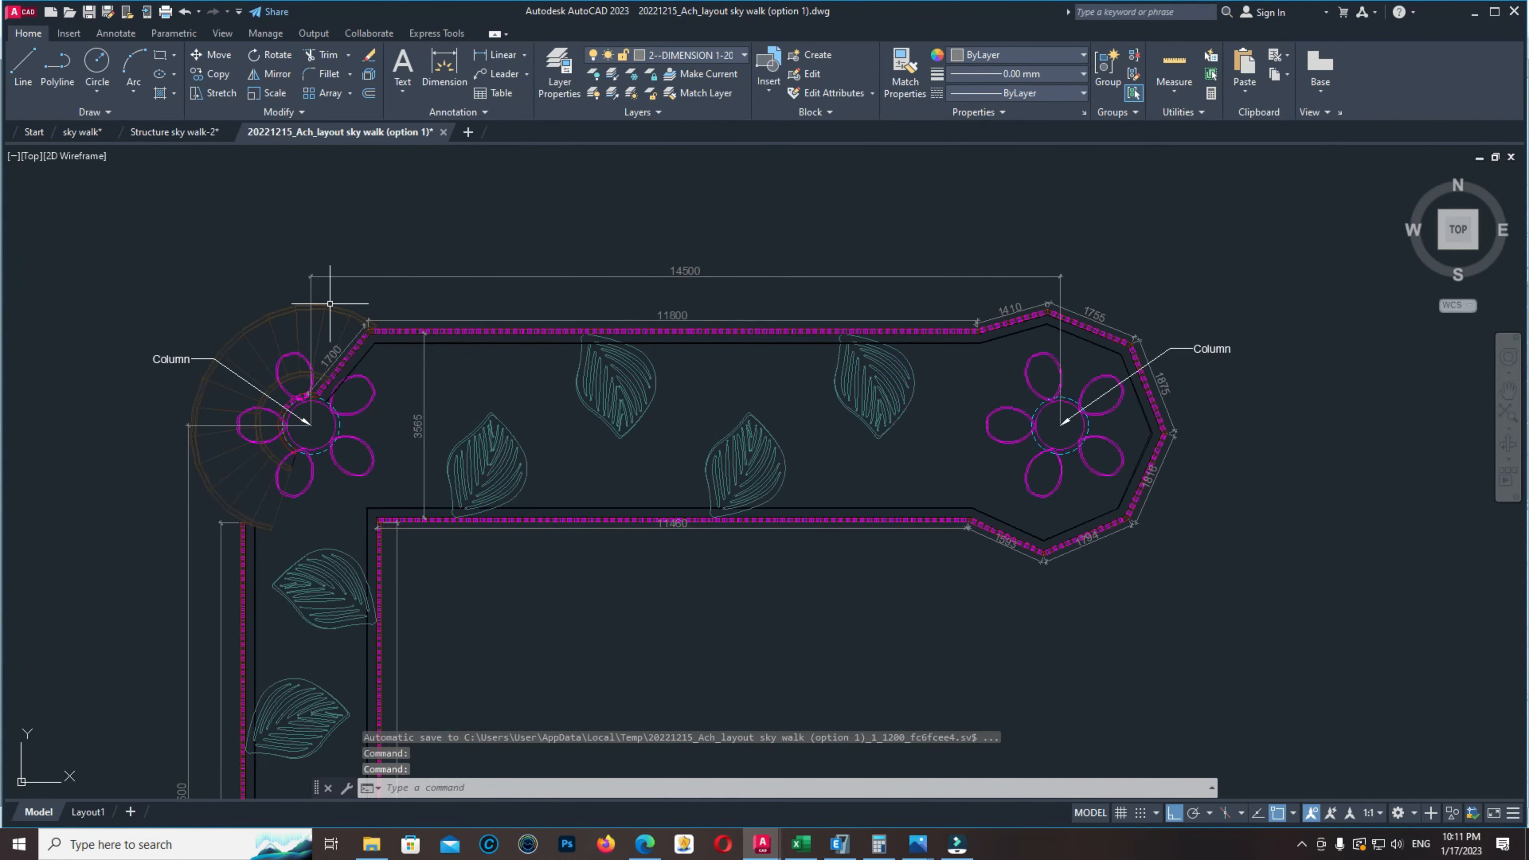
{"action": "middle_click_drag", "start_coordinate": [795, 389], "coordinate": [792, 403]}
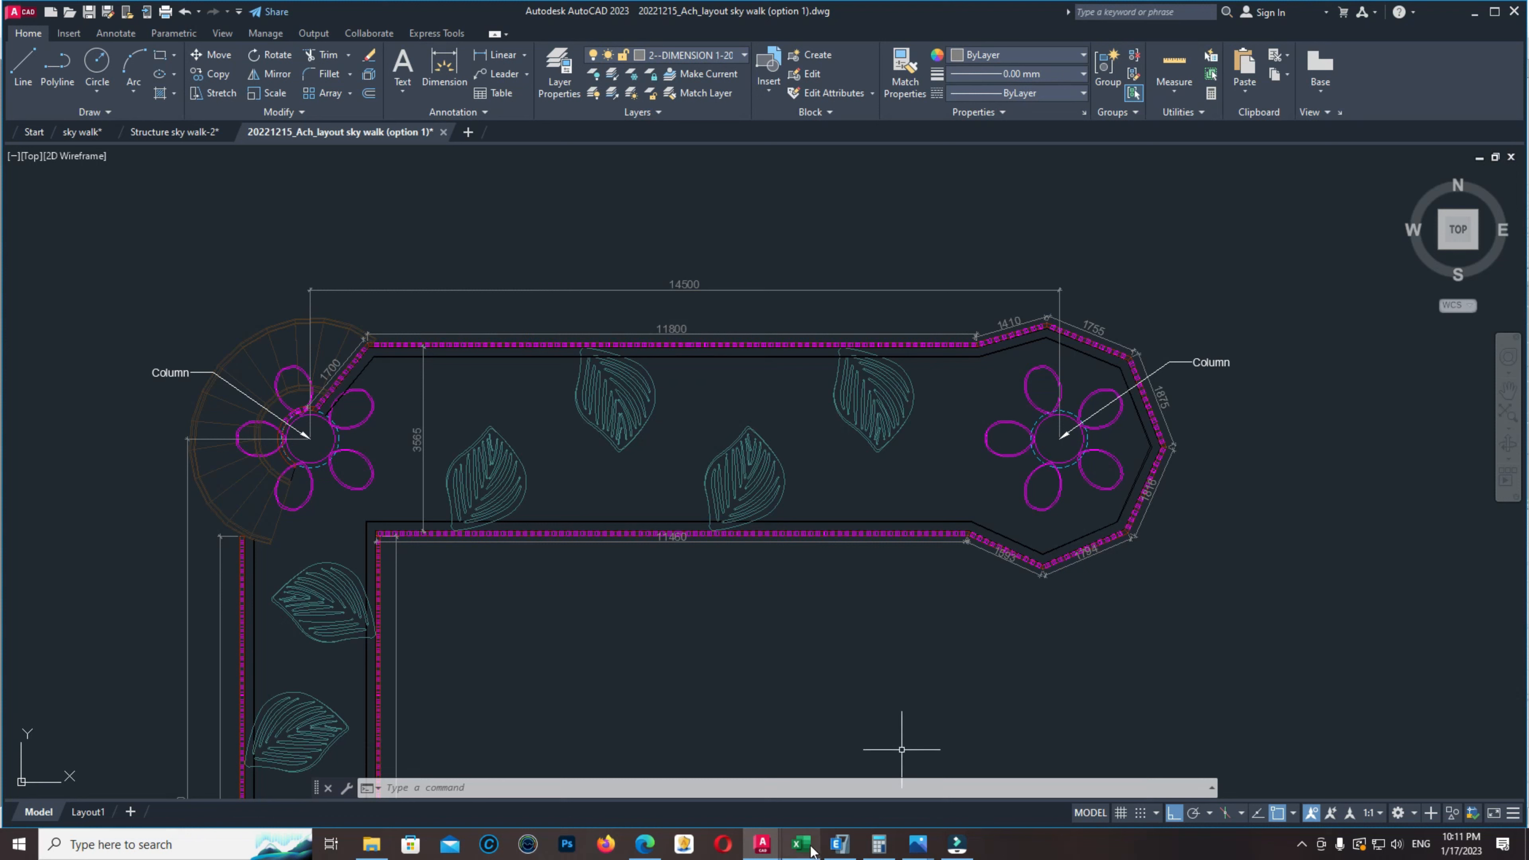
Start Excel with a new blank workbook and reposition its window over the AutoCAD drawing
{"action": "key", "text": "alt+Tab"}
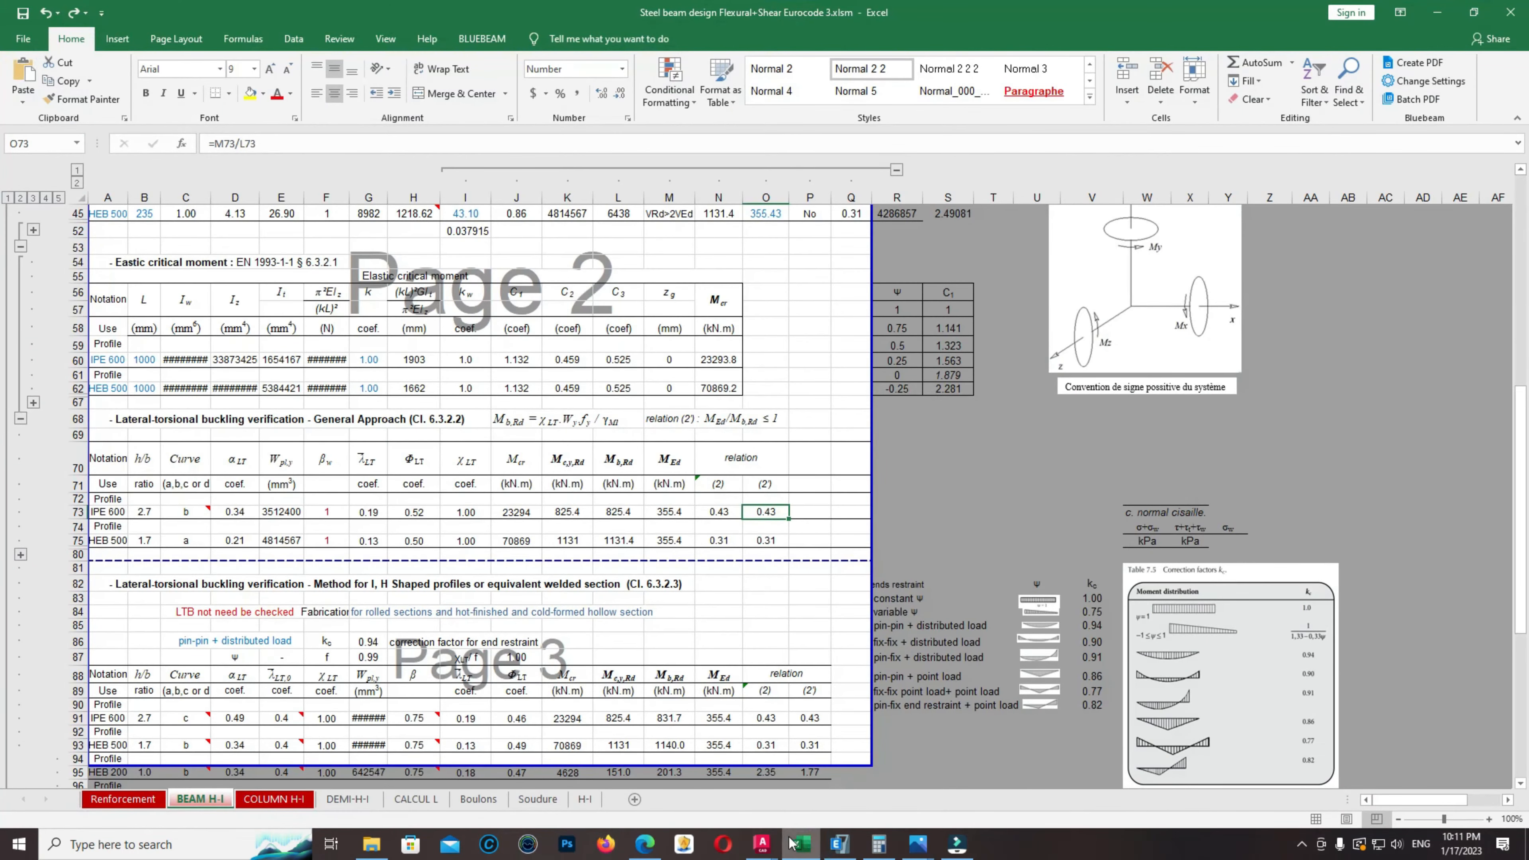
{"action": "left_click", "coordinate": [801, 844]}
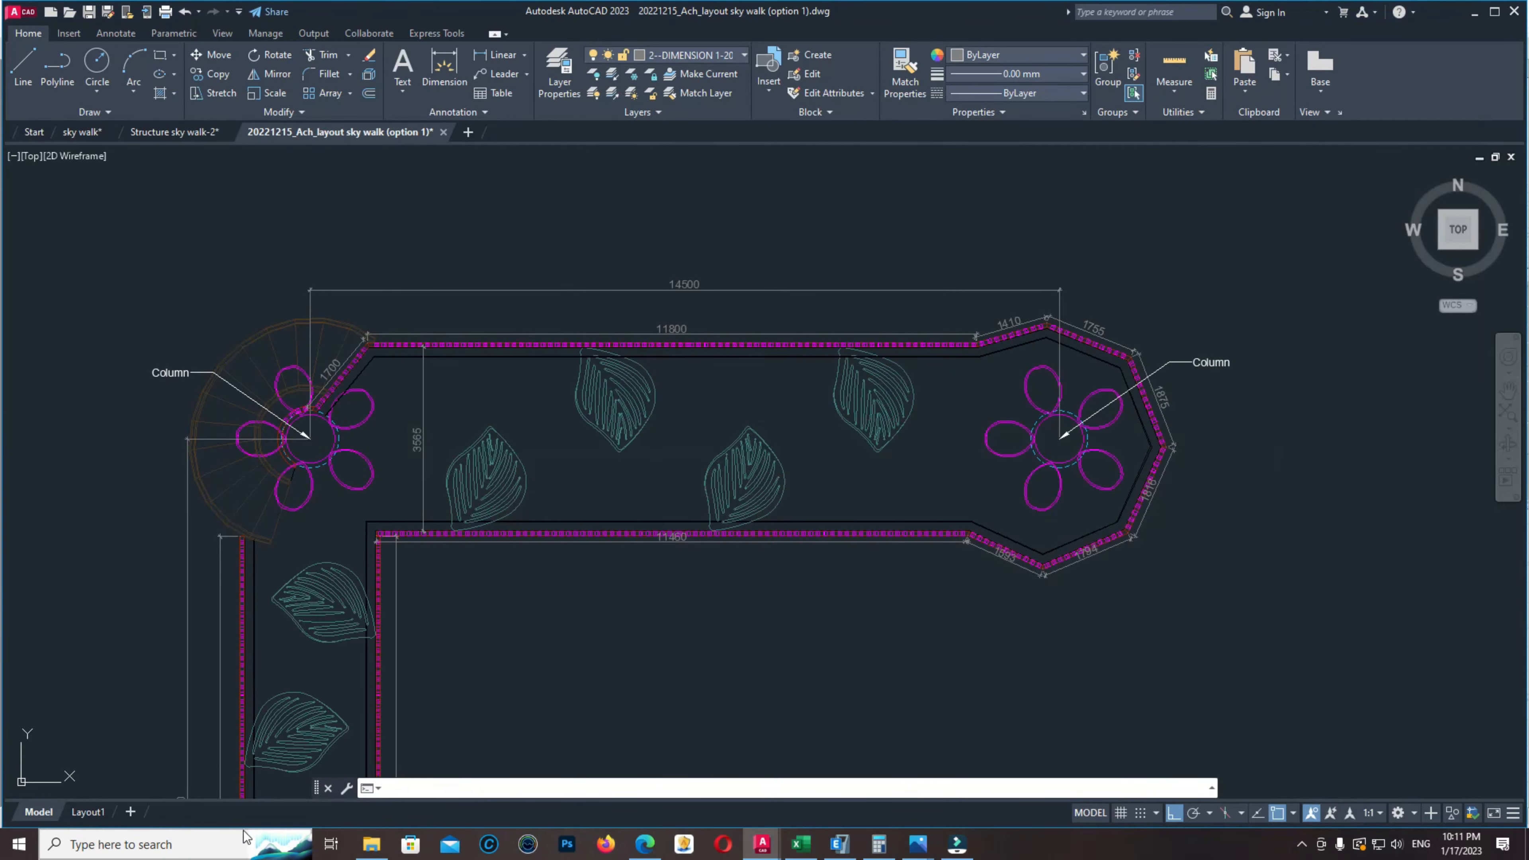
{"action": "left_click", "coordinate": [91, 844]}
{"action": "type", "text": "EXcel"}
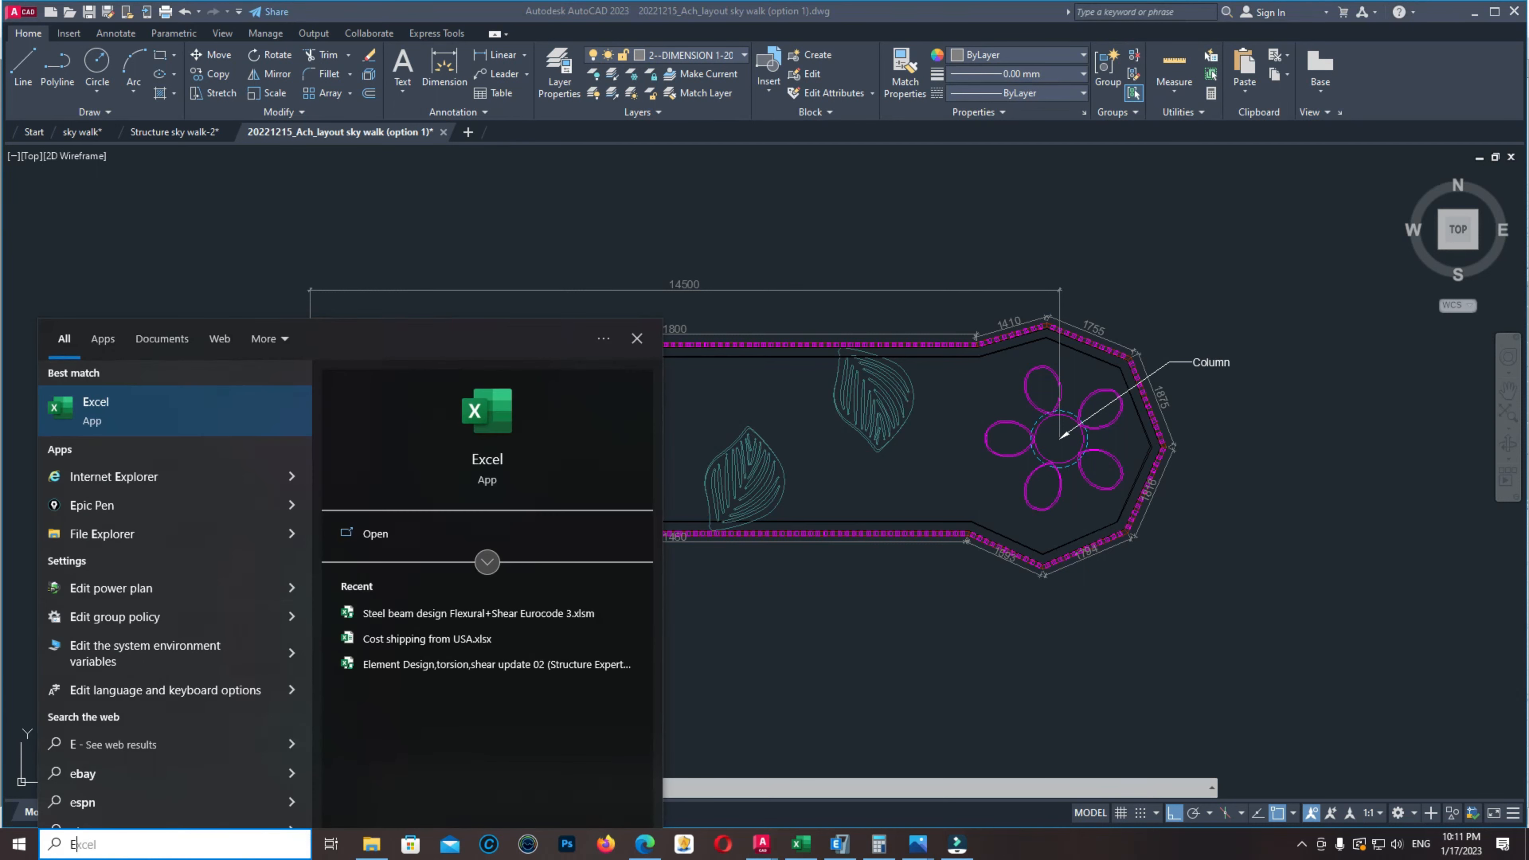
{"action": "left_click", "coordinate": [194, 414]}
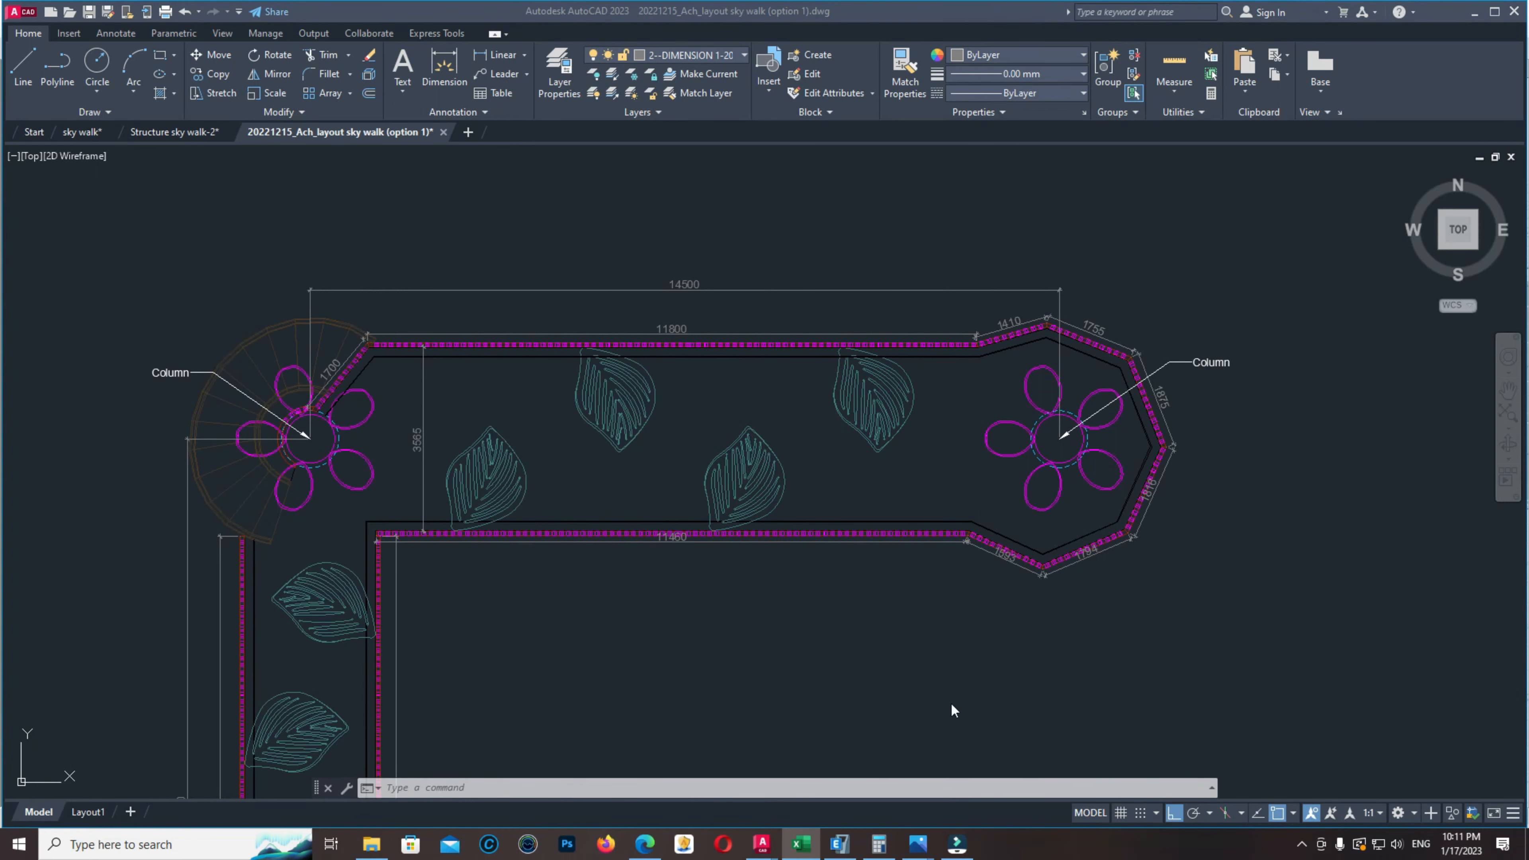
{"action": "mouse_move", "coordinate": [804, 849]}
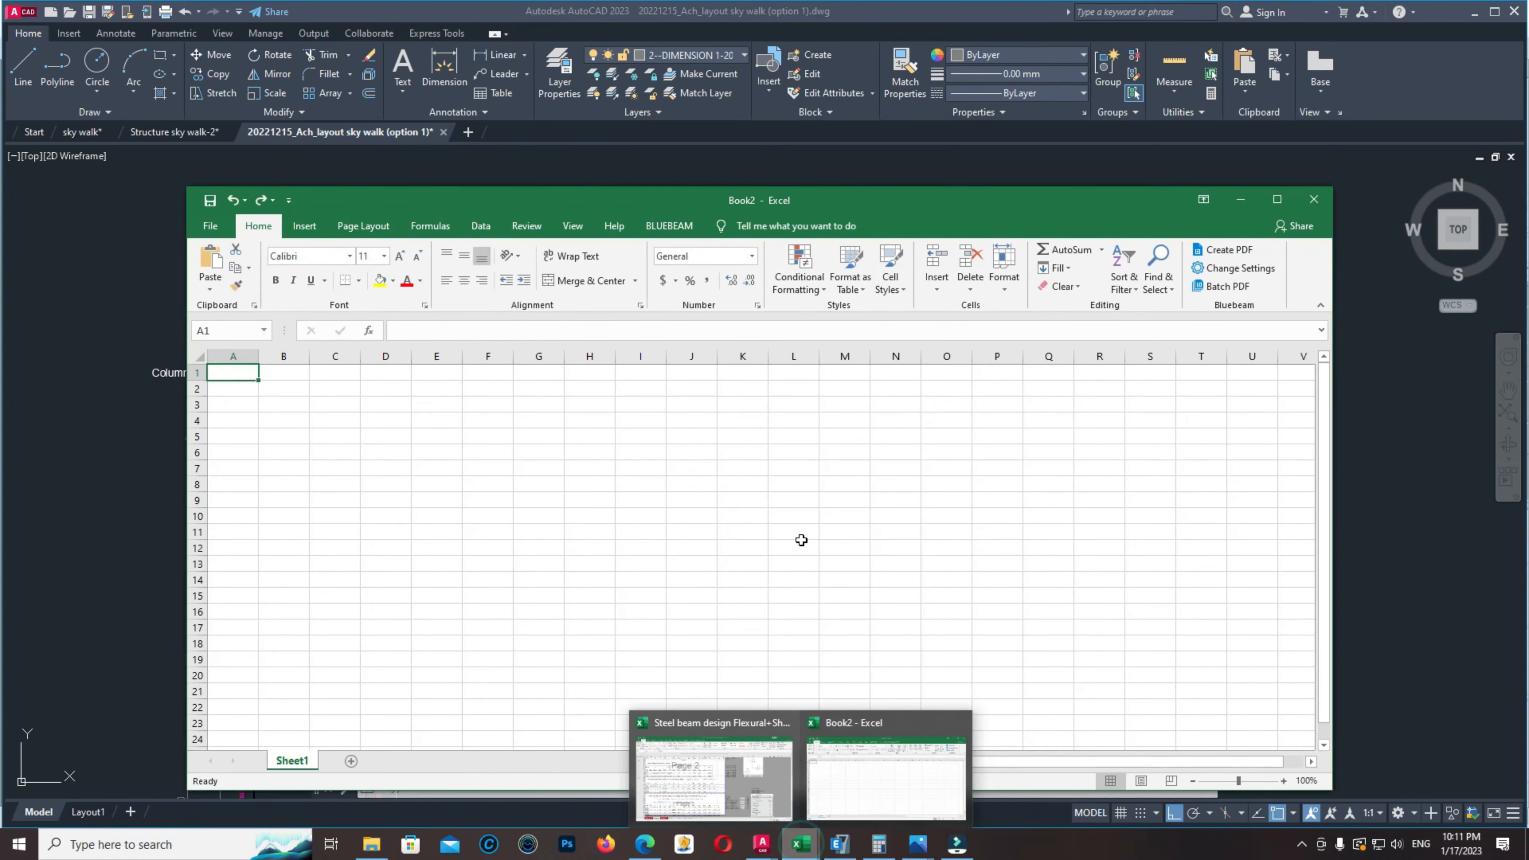
{"action": "mouse_move", "coordinate": [726, 208]}
{"action": "left_mouse_down"}
{"action": "mouse_move", "coordinate": [1113, 394]}
{"action": "mouse_move", "coordinate": [1189, 364]}
{"action": "left_mouse_up"}
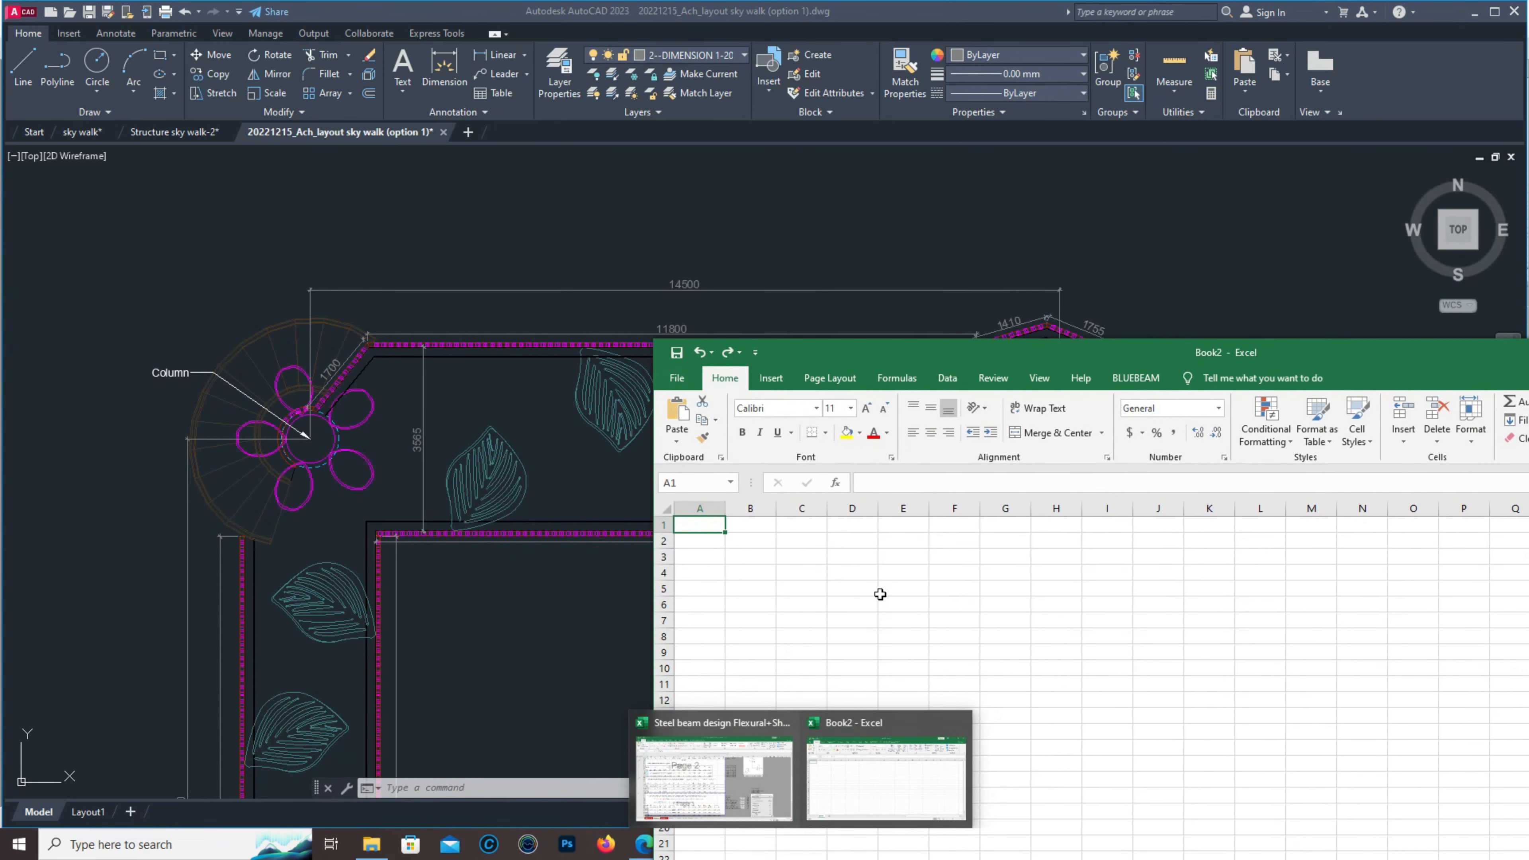
Calculate the allowable deflection L/360 in millimetres in cell B3 with the formula =14500/360
{"action": "left_click", "coordinate": [876, 594]}
{"action": "left_click", "coordinate": [769, 555]}
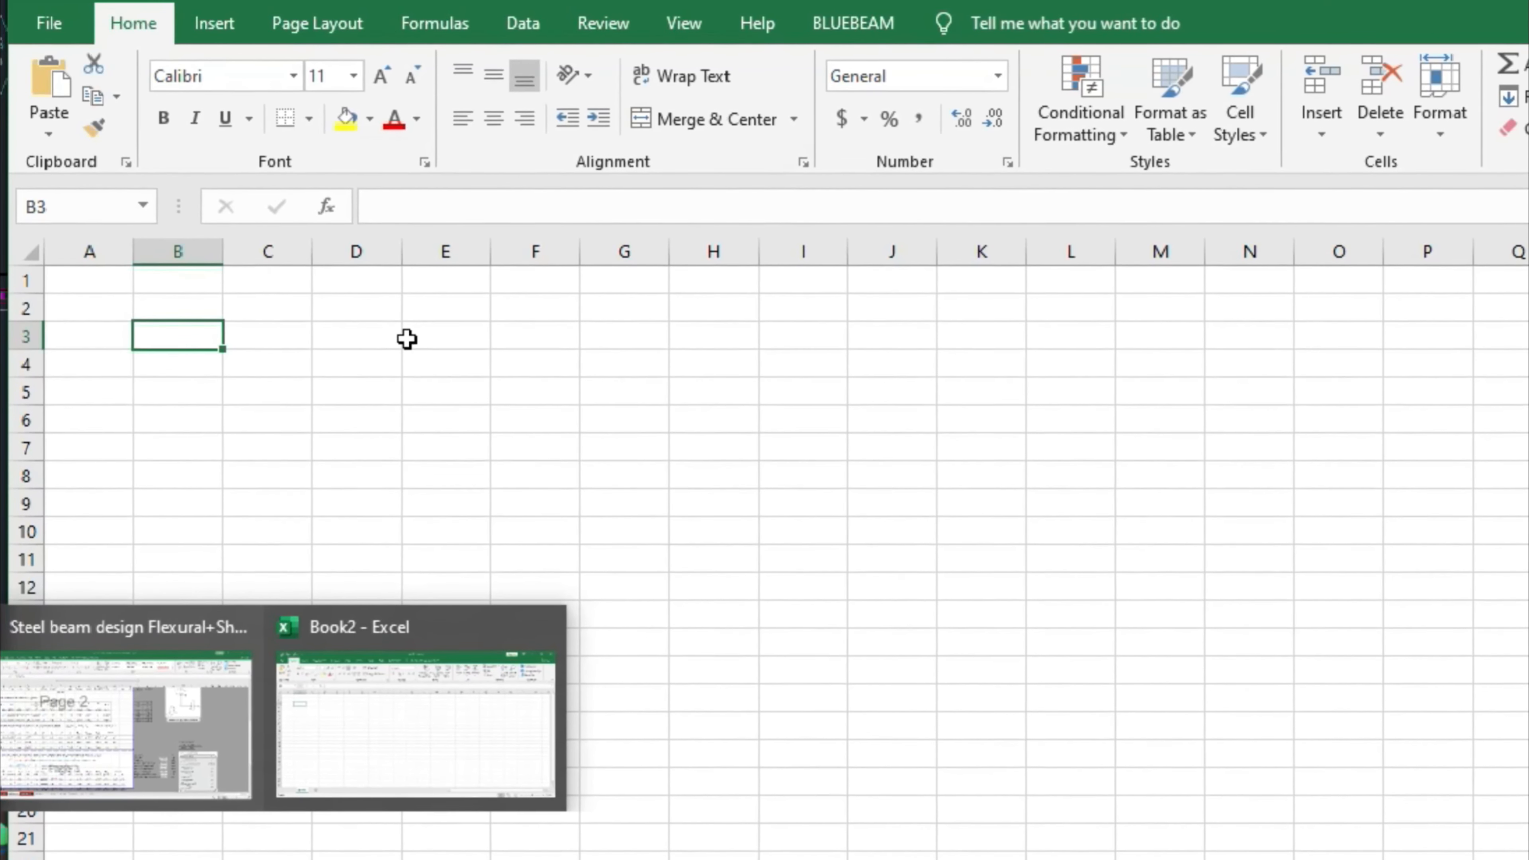
{"action": "type", "text": "="}
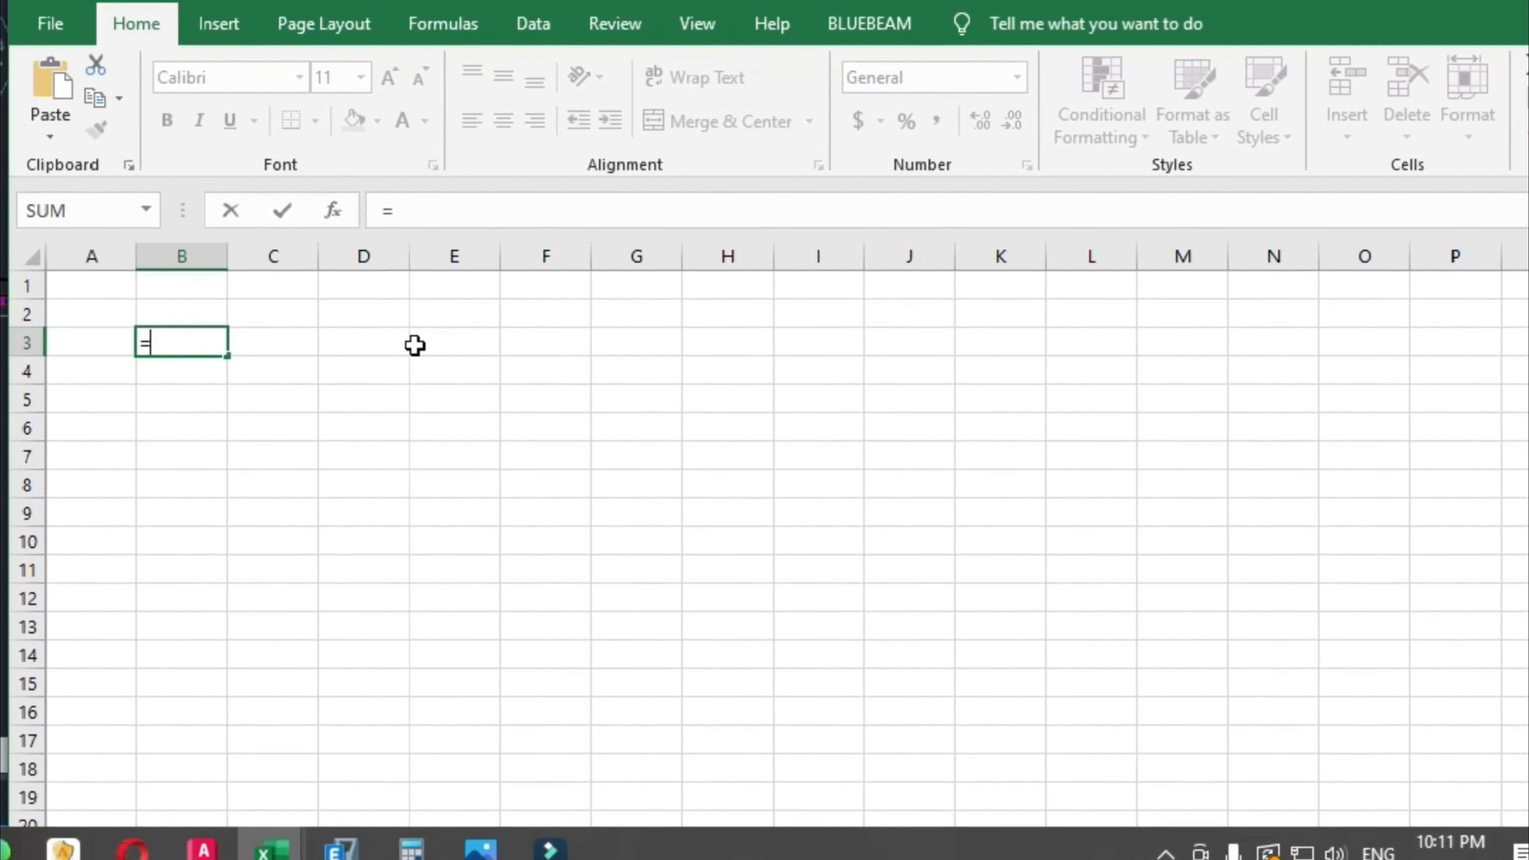
{"action": "type", "text": "4"}
{"action": "key", "text": "BackSpace"}
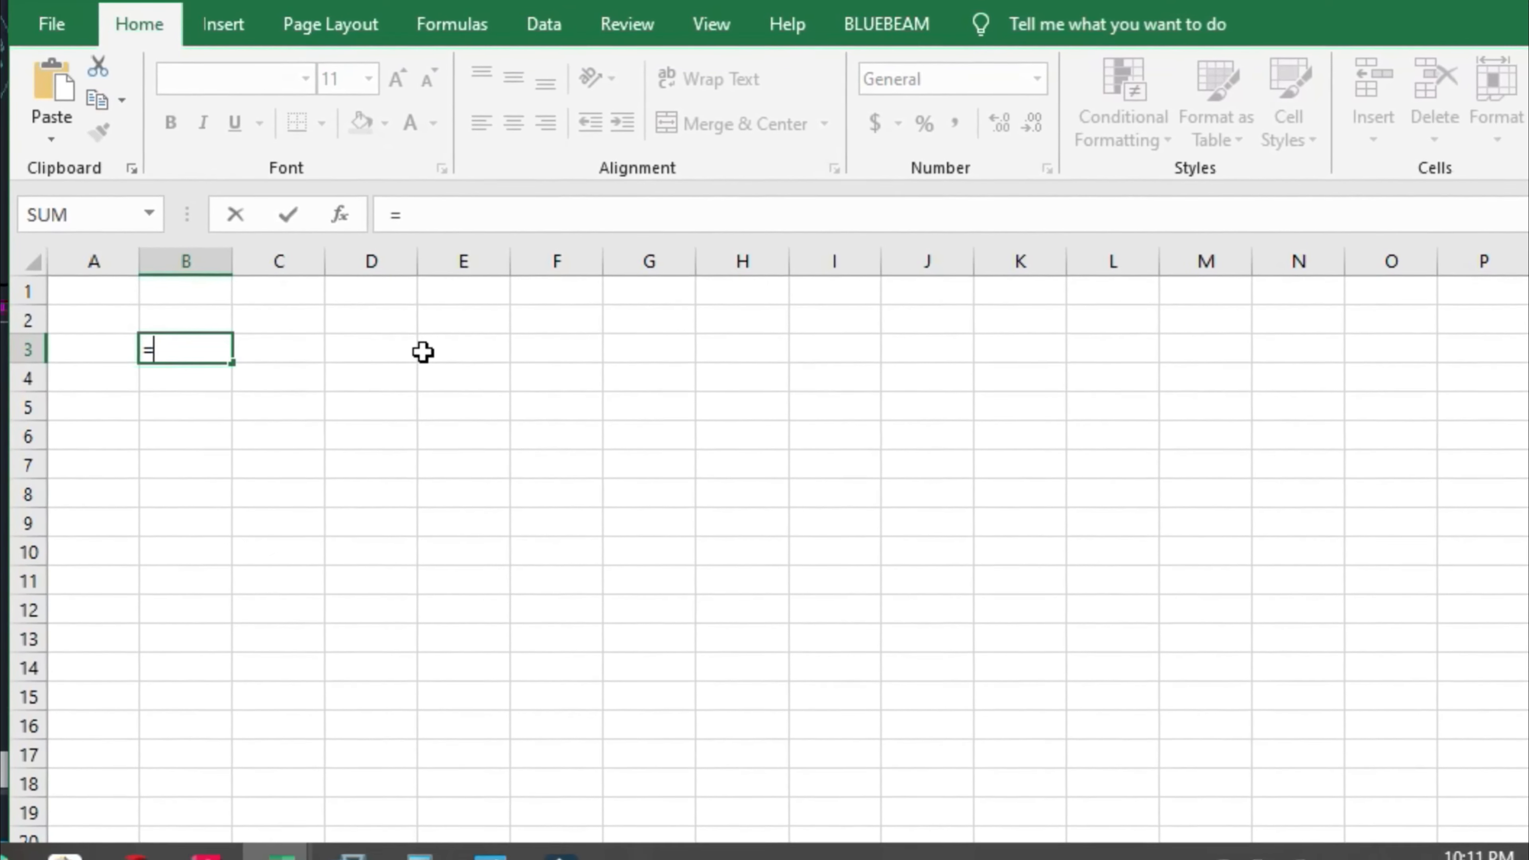
{"action": "type", "text": "1"}
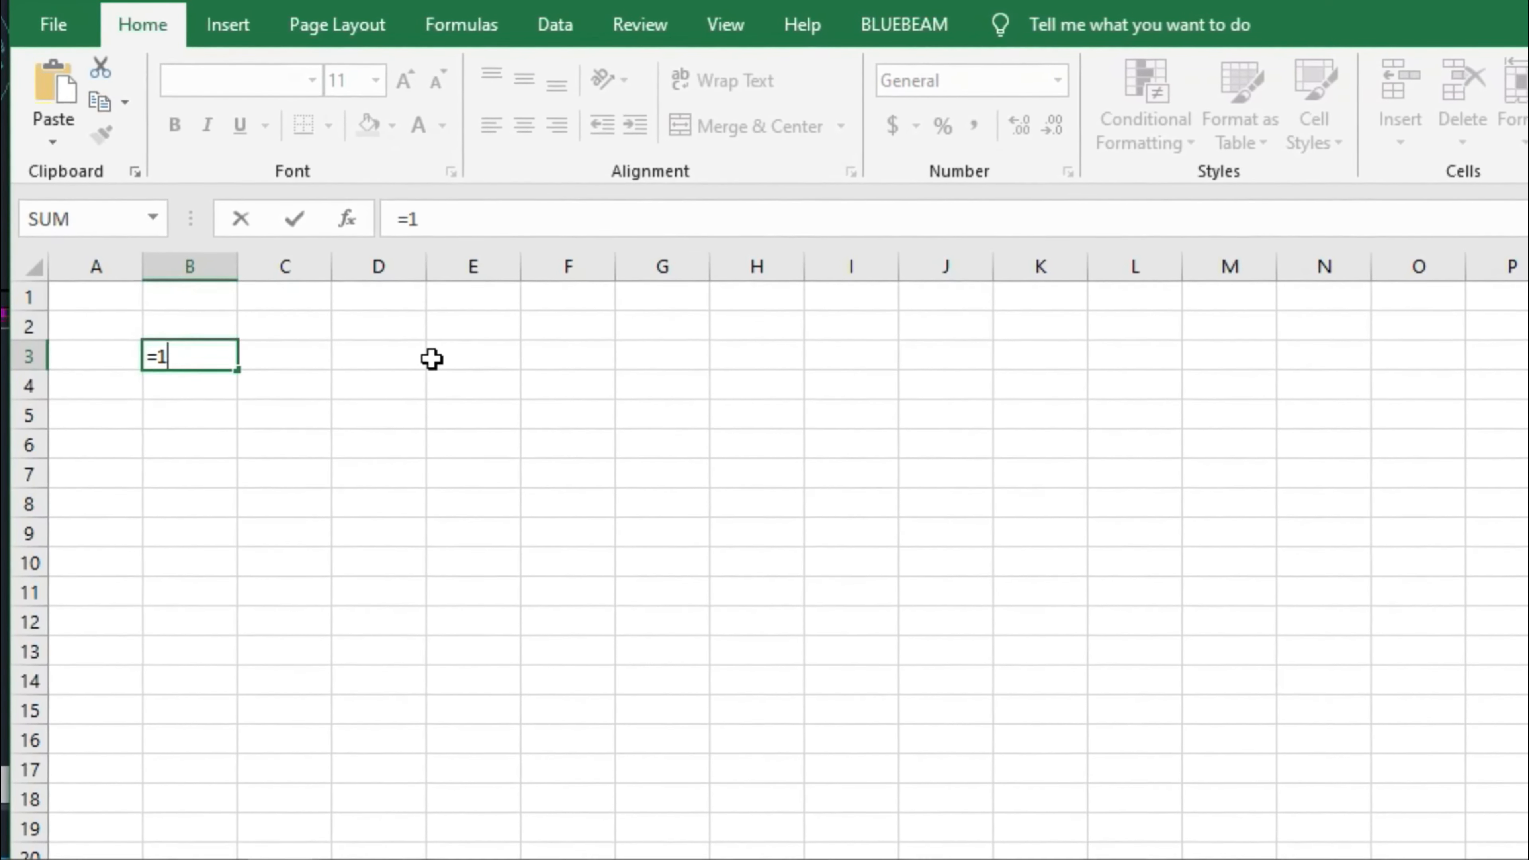
{"action": "type", "text": "4.5"}
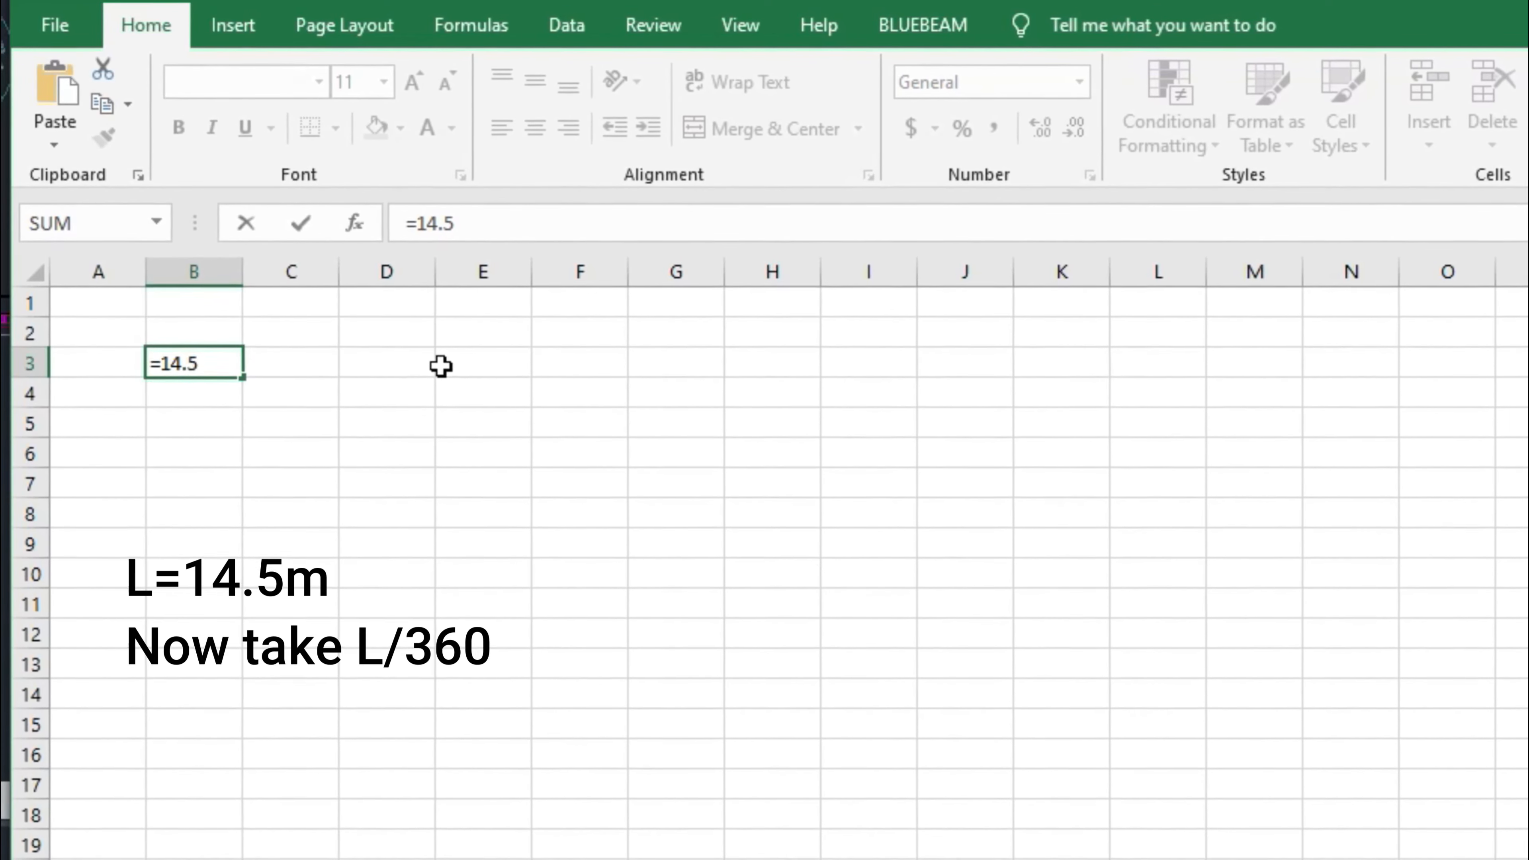
{"action": "type", "text": "/360"}
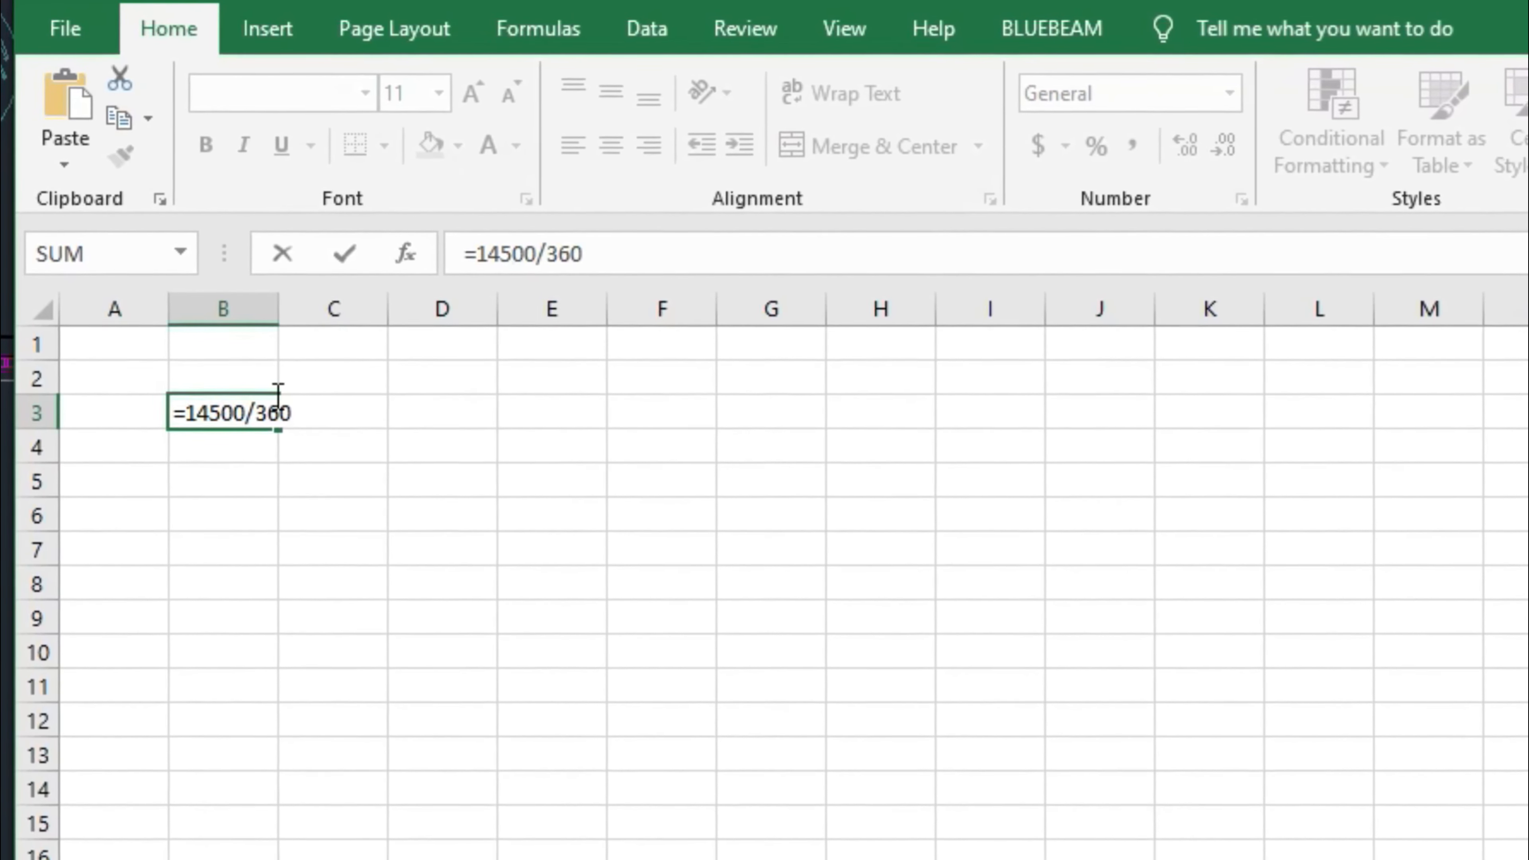
{"action": "key", "text": "Return"}
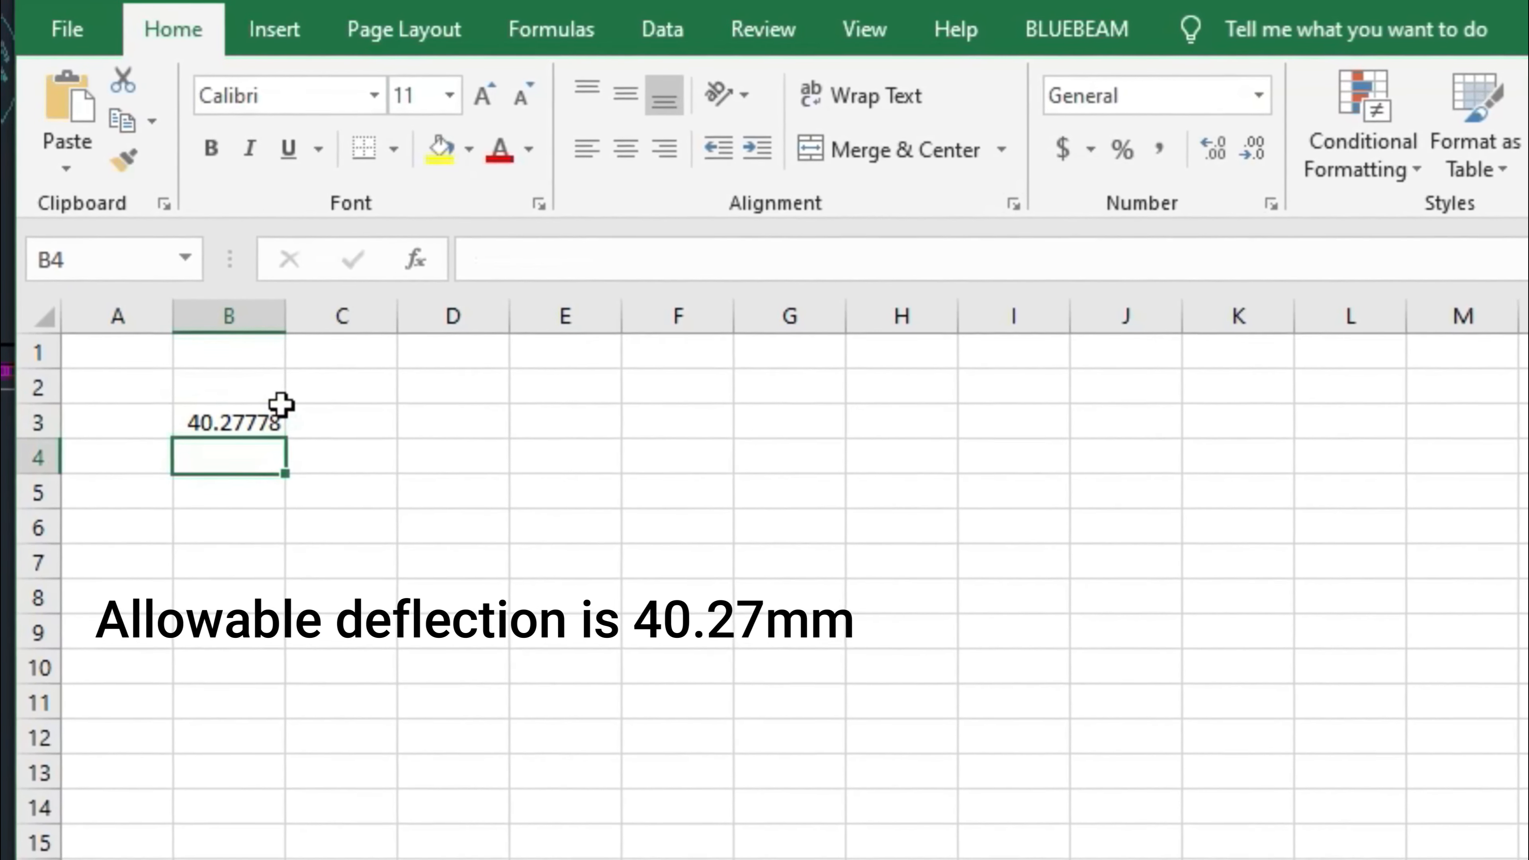
{"action": "left_click", "coordinate": [229, 423]}
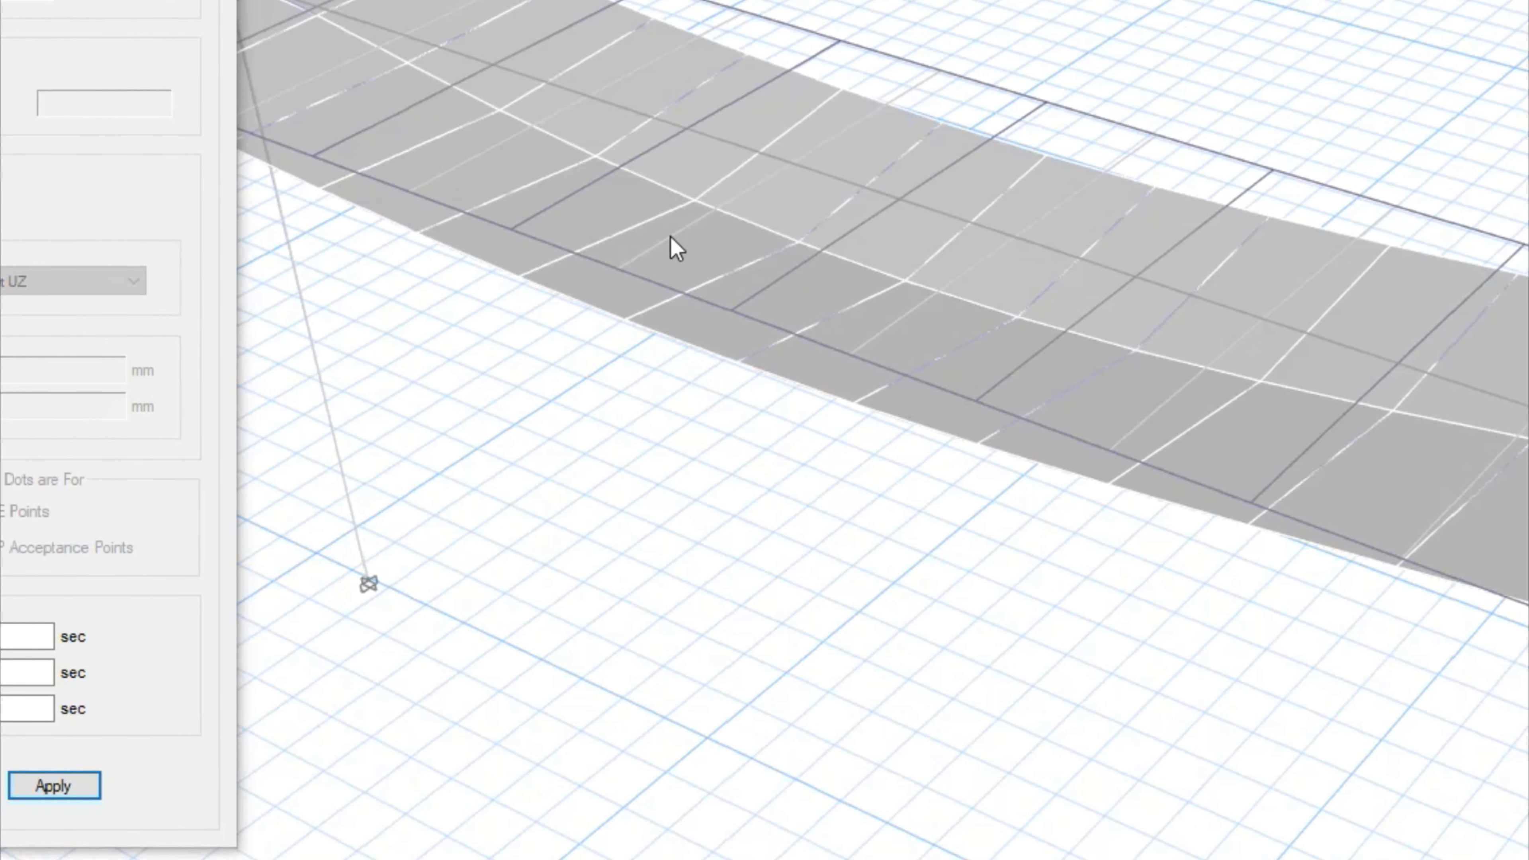
Record the ETABS deflection of 23 in cell C3, beside the allowable deflection
{"action": "mouse_move", "coordinate": [697, 196]}
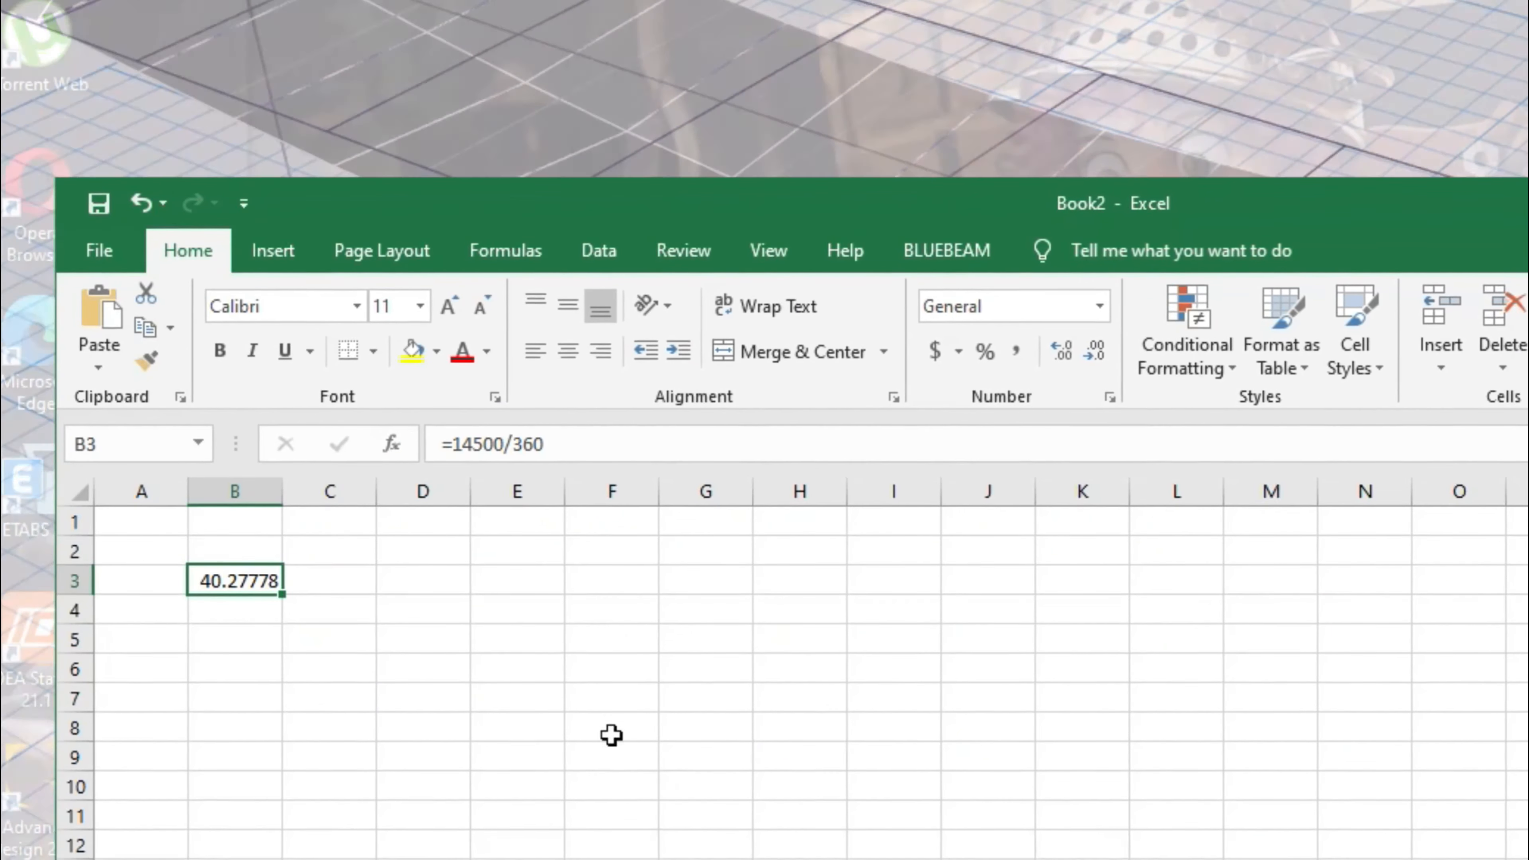
{"action": "left_click", "coordinate": [362, 590]}
{"action": "type", "text": "23"}
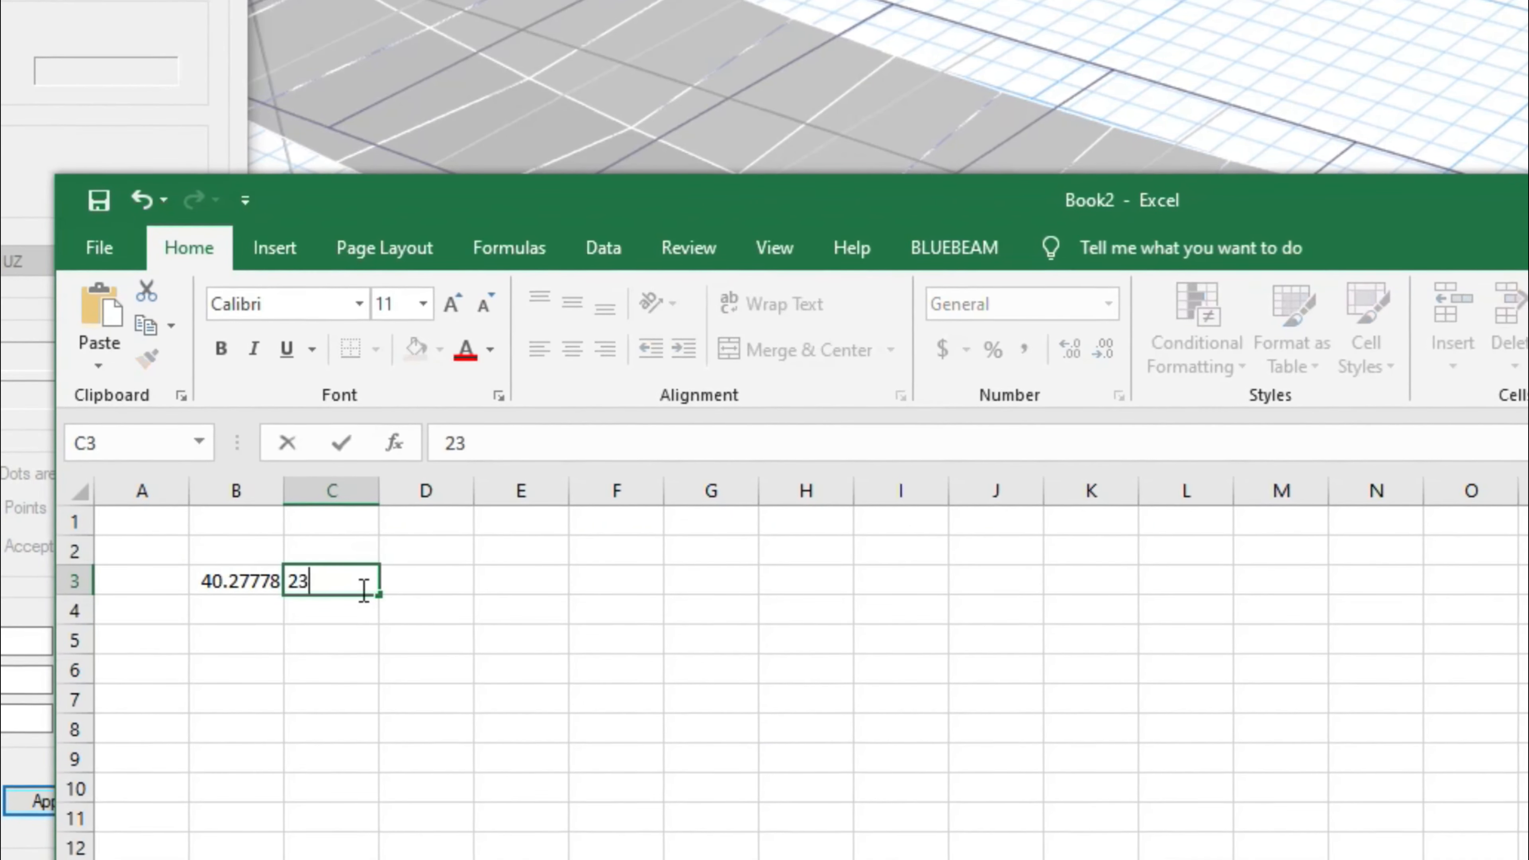
Label the allowable deflection column by entering "a. DEF" in cell B2
{"action": "left_click", "coordinate": [258, 551]}
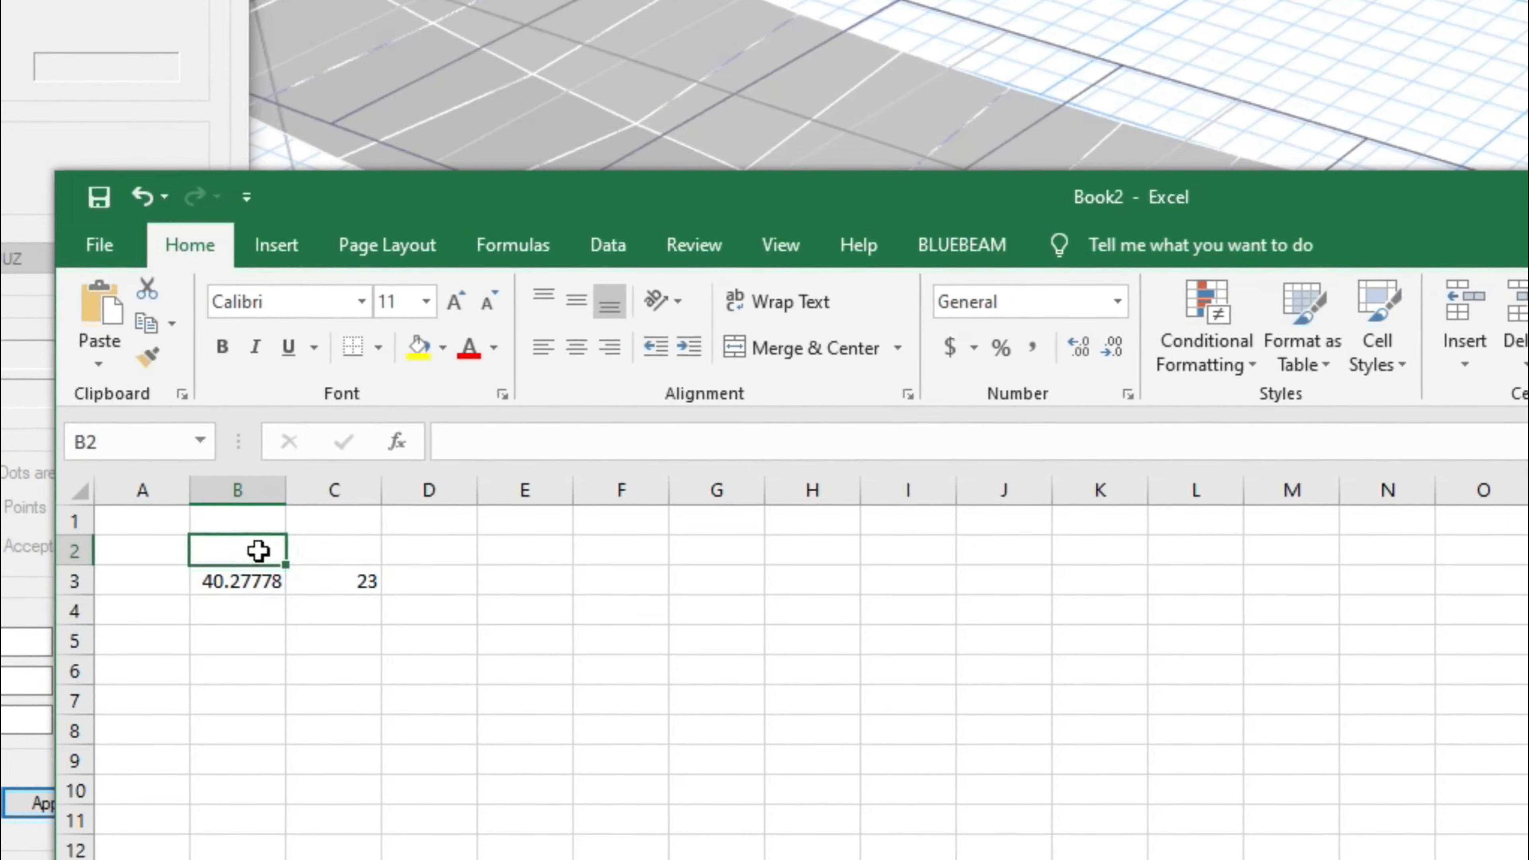
{"action": "type", "text": "w"}
{"action": "key", "text": "BackSpace"}
{"action": "type", "text": "ALL"}
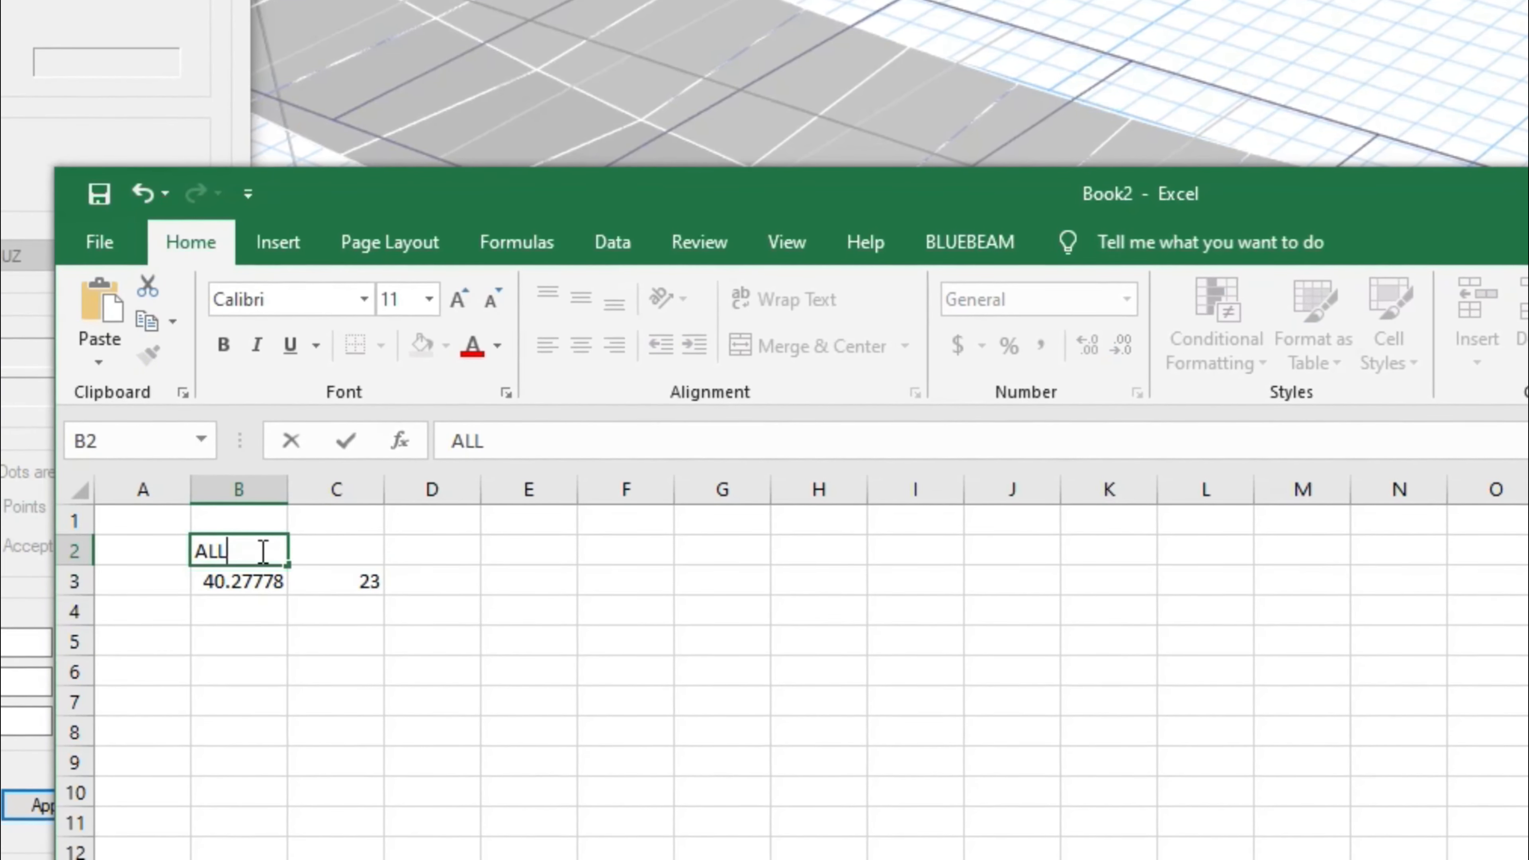
{"action": "key", "text": "BackSpace"}
{"action": "key", "text": "BackSpace"}
{"action": "type", "text": "LLOAQ"}
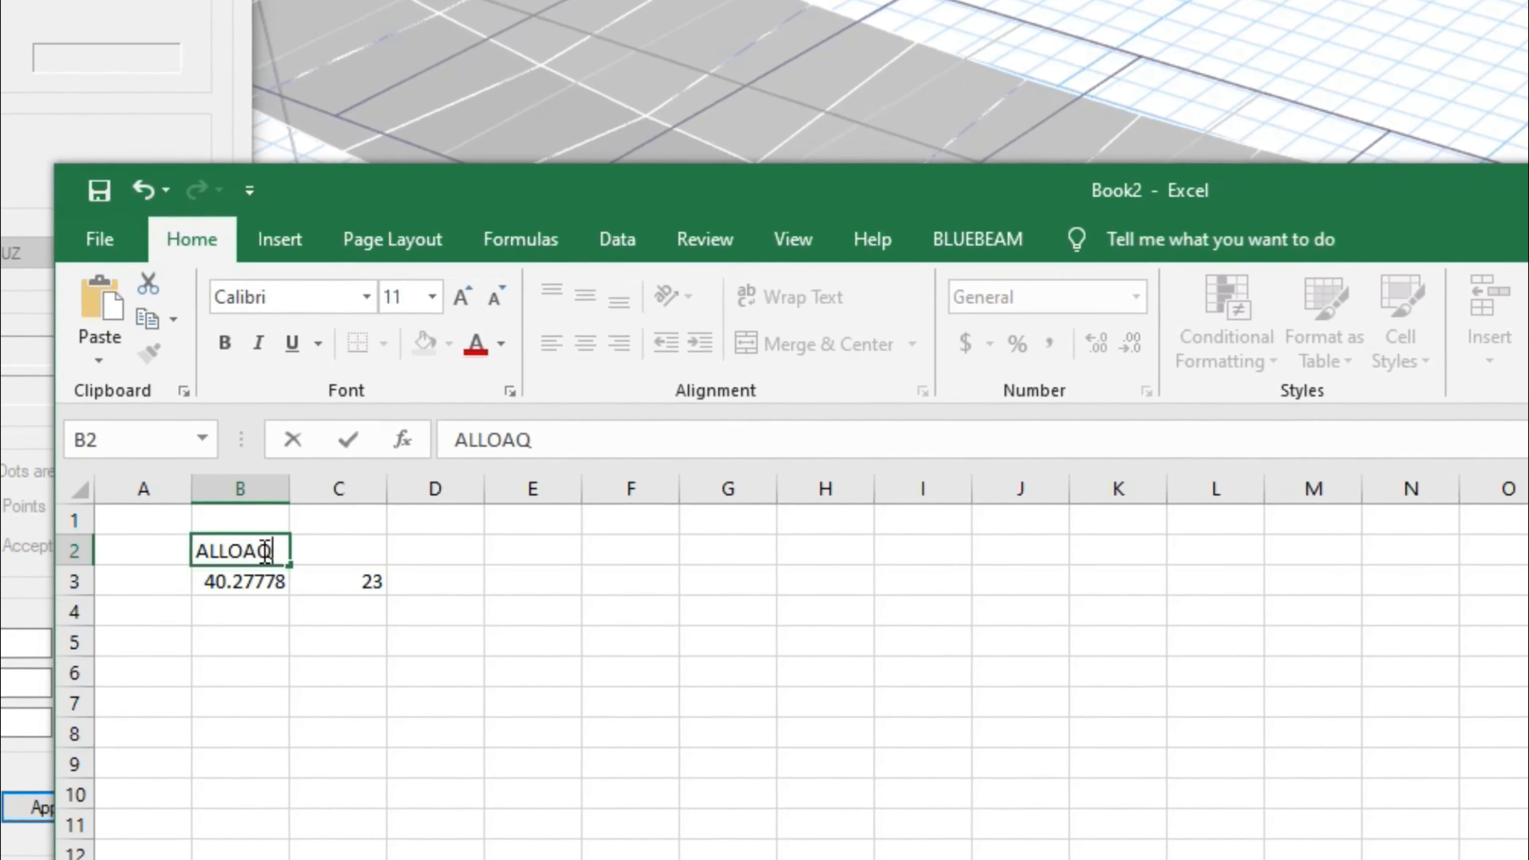
{"action": "key", "text": "BackSpace"}
{"action": "key", "text": "BackSpace"}
{"action": "key", "text": "BackSpace"}
{"action": "type", "text": "W"}
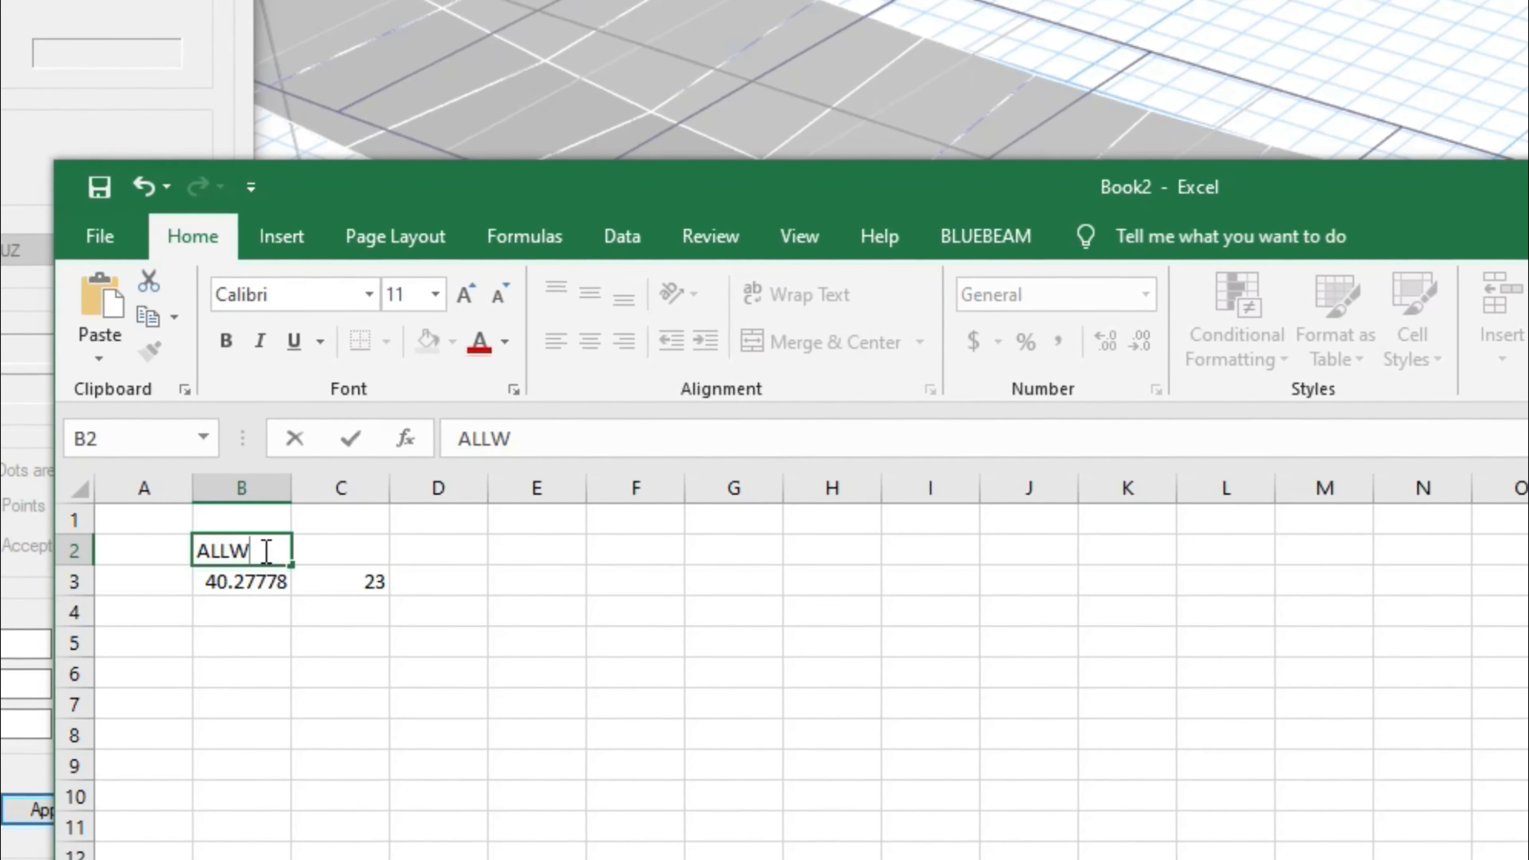
{"action": "key", "text": "BackSpace"}
{"action": "key", "text": "BackSpace"}
{"action": "key", "text": "BackSpace"}
{"action": "key", "text": "BackSpace"}
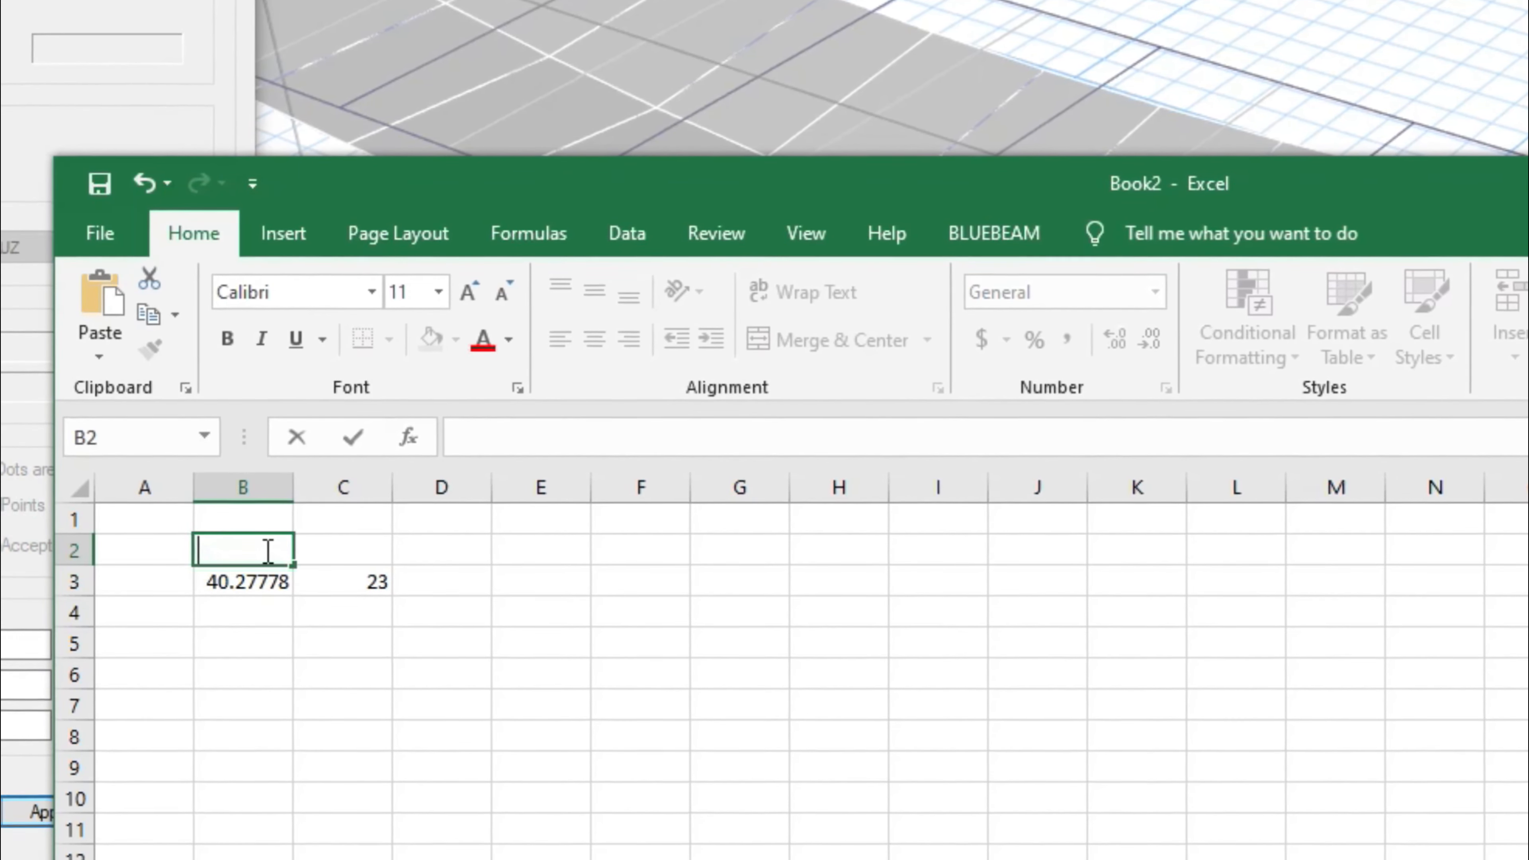
{"action": "type", "text": "a. DEF"}
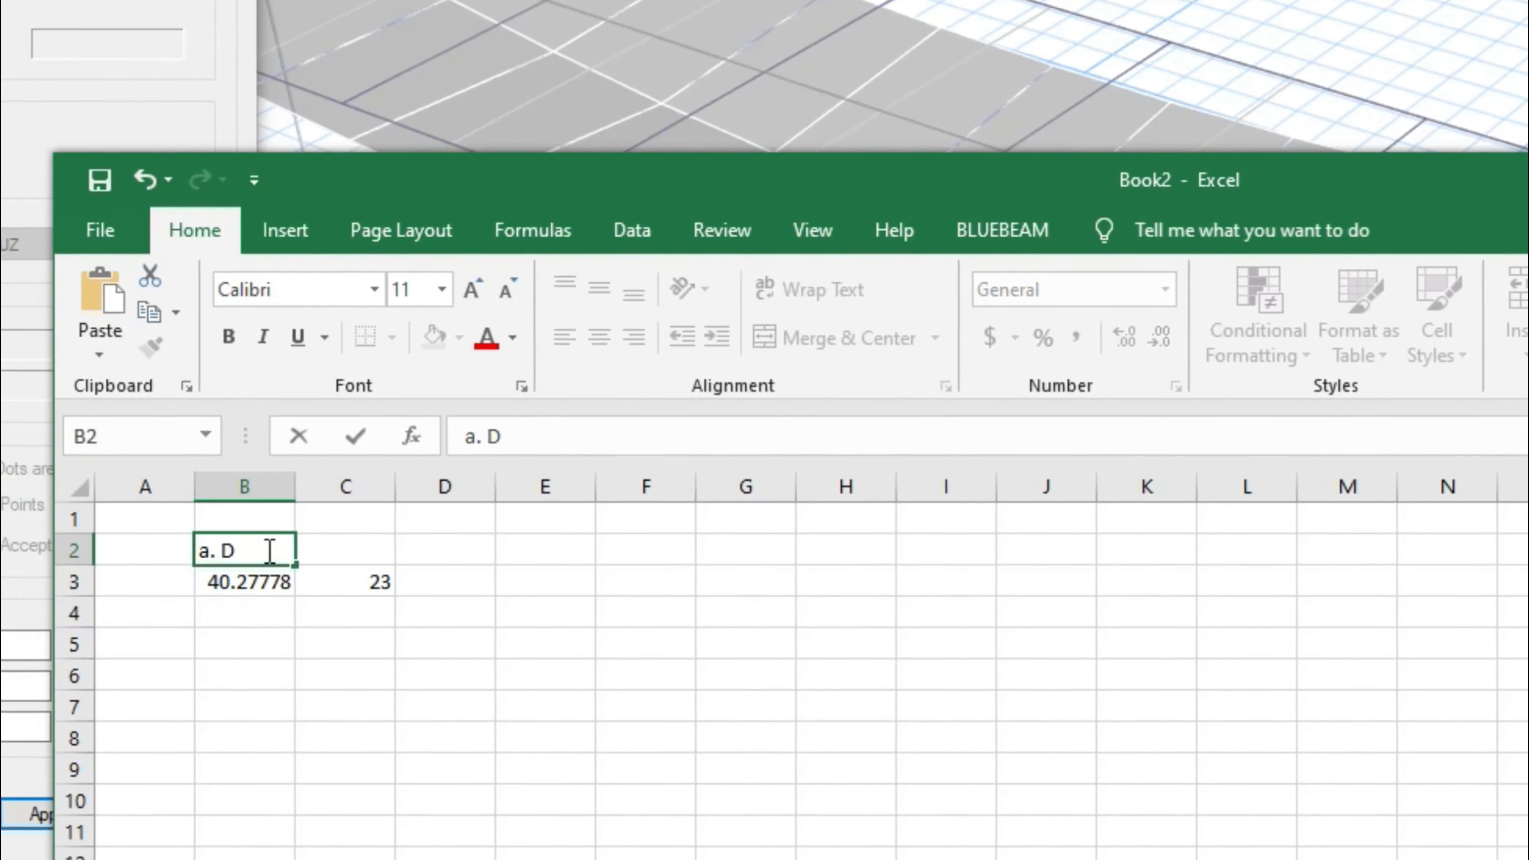
Enter the heading "Defectin in Etabs" in cell C2 and widen column C
{"action": "left_click", "coordinate": [313, 551]}
{"action": "type", "text": "a"}
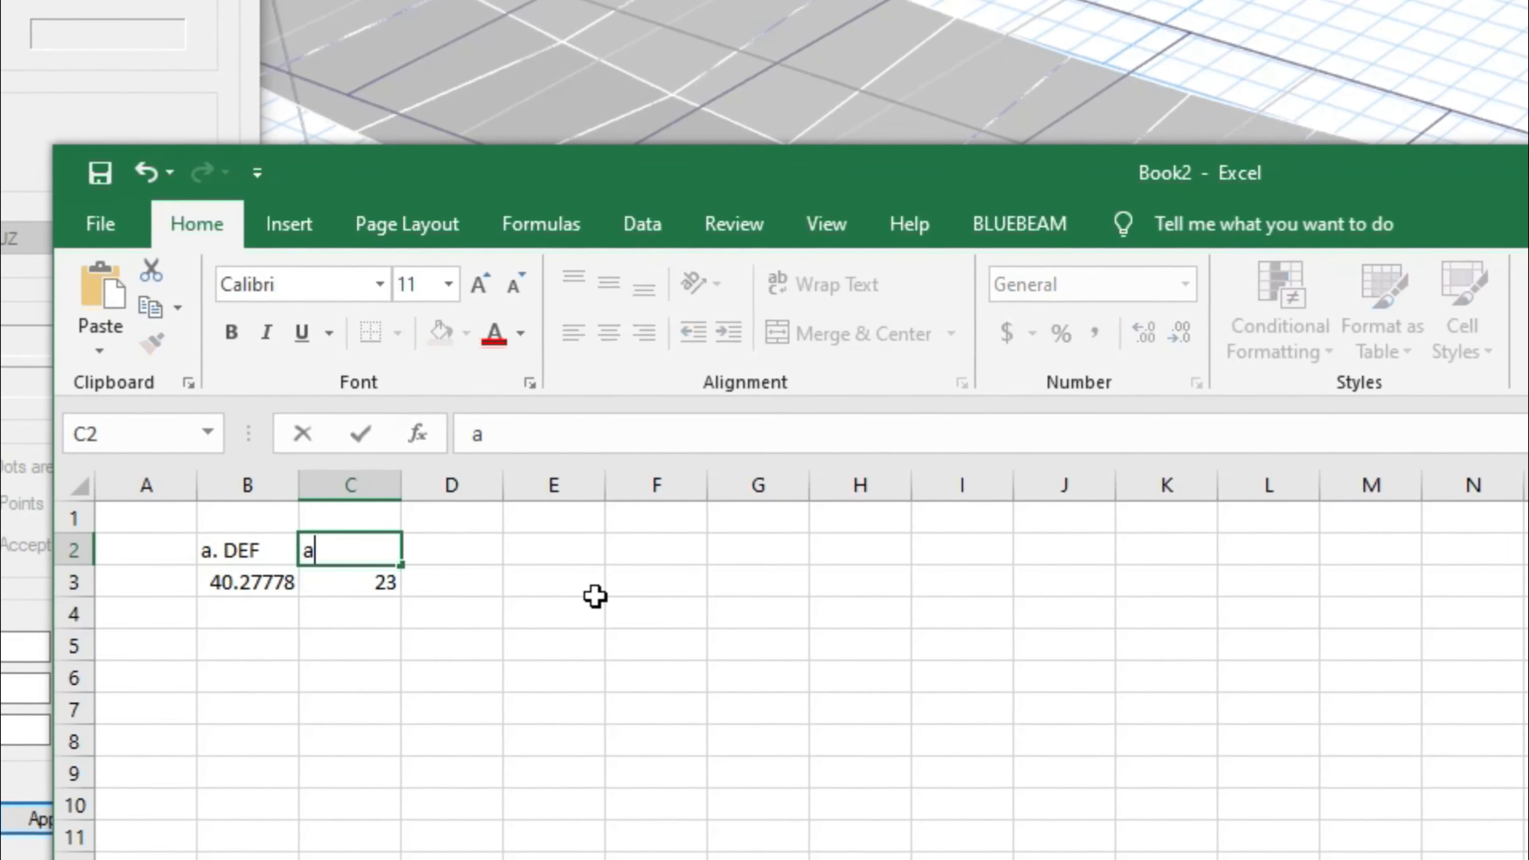
{"action": "type", "text": "N"}
{"action": "key", "text": "BackSpace"}
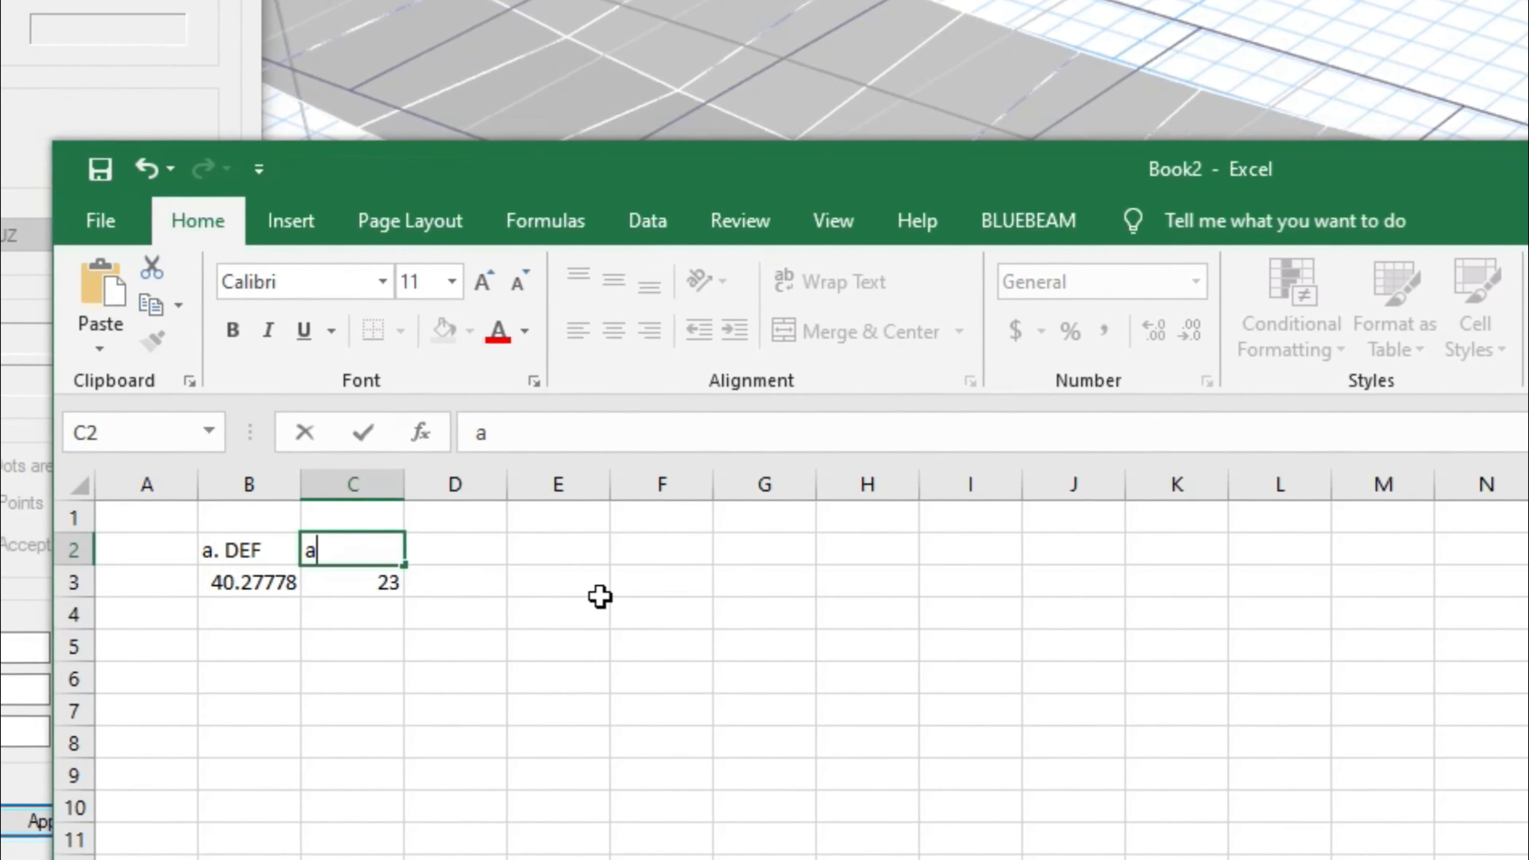
{"action": "type", "text": ".A"}
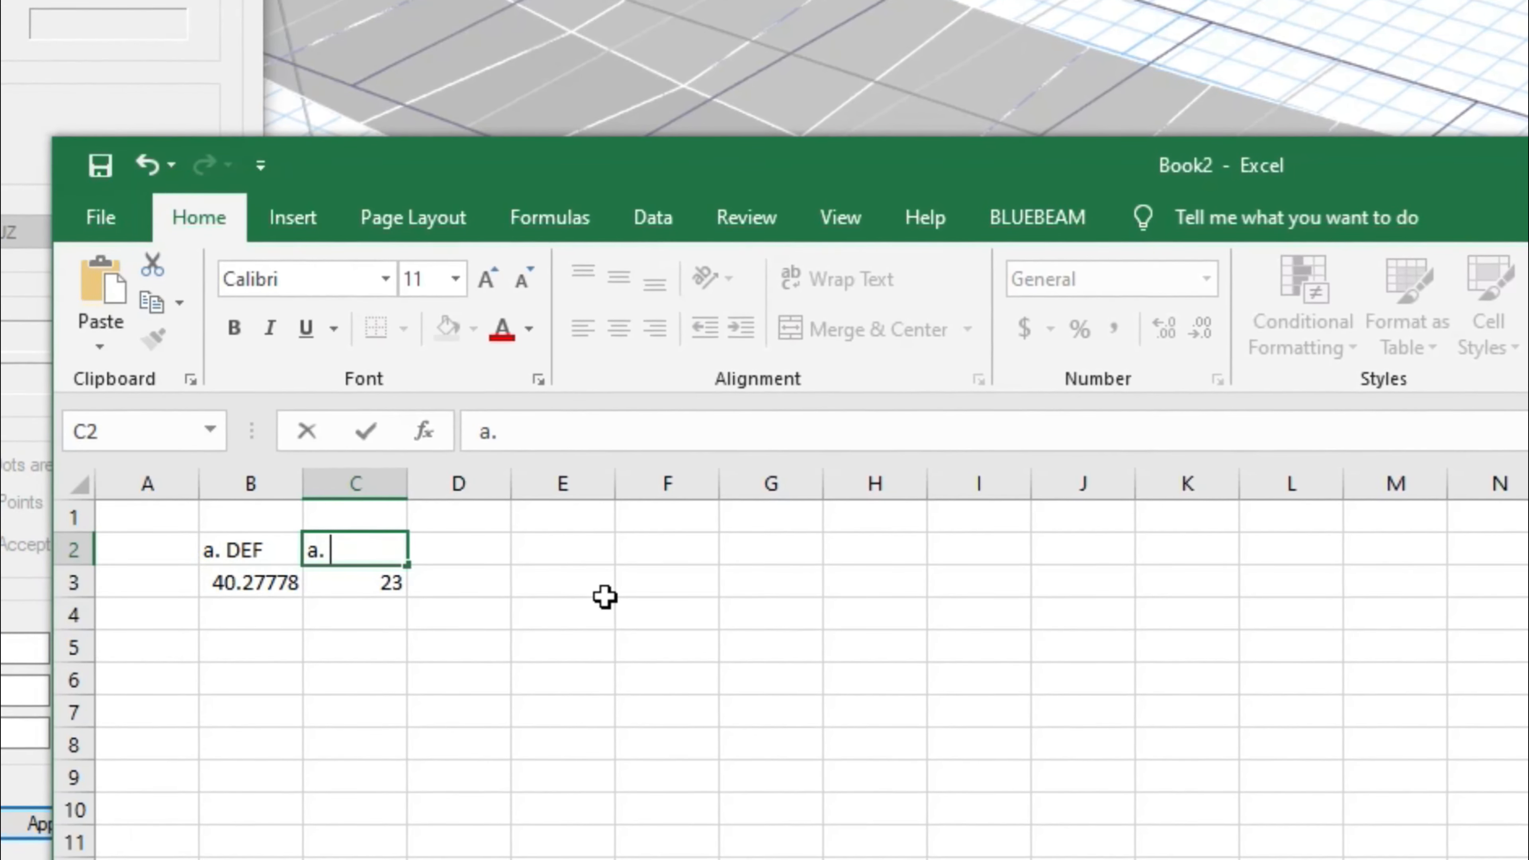
{"action": "key", "text": "BackSpace"}
{"action": "key", "text": "BackSpace"}
{"action": "type", "text": "AN"}
{"action": "key", "text": "BackSpace"}
{"action": "key", "text": "BackSpace"}
{"action": "key", "text": "BackSpace"}
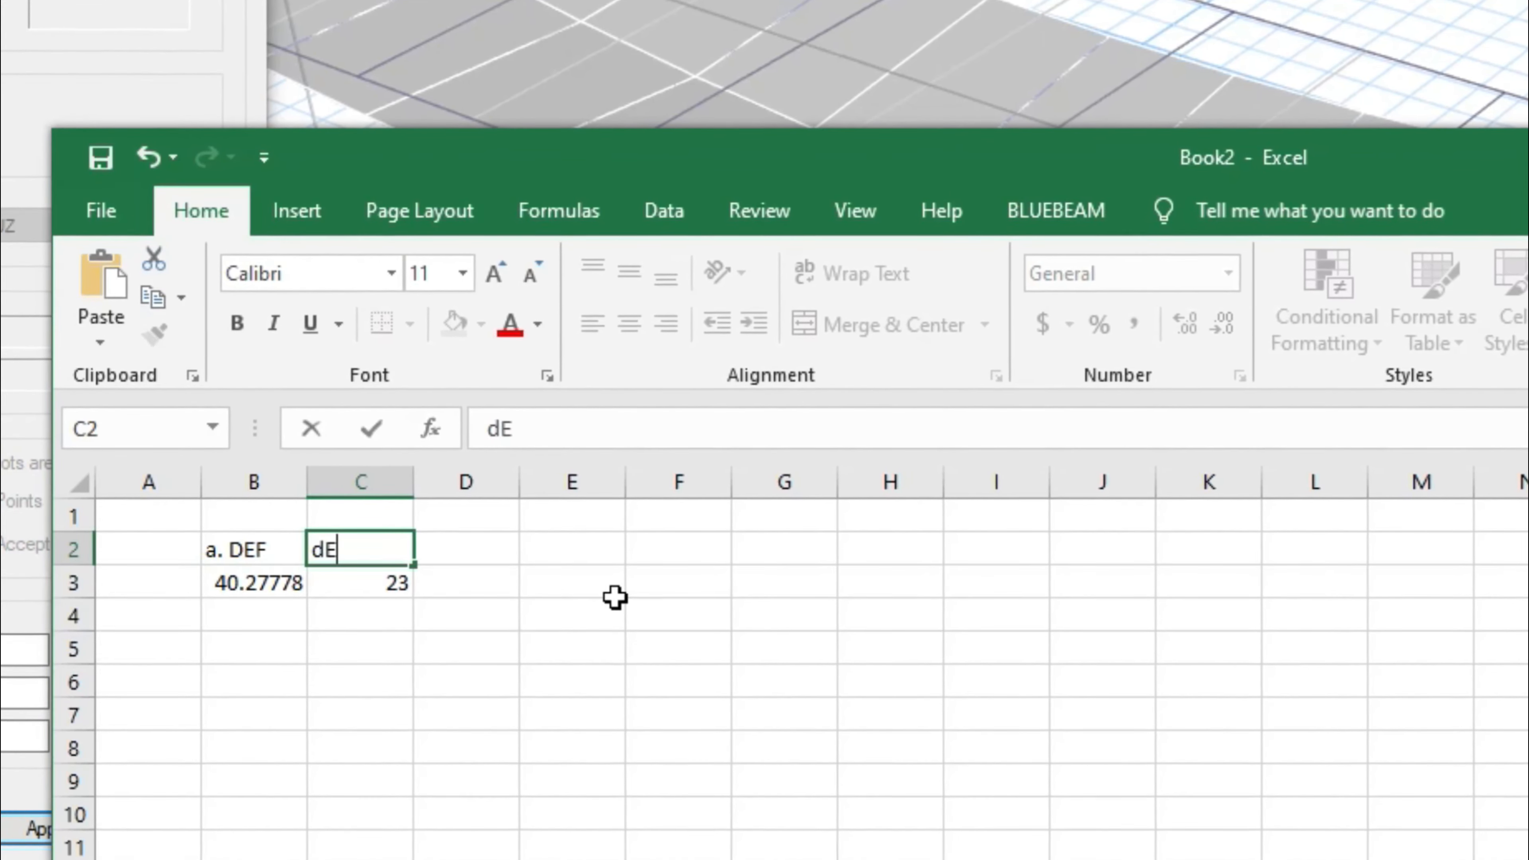
{"action": "type", "text": "De"}
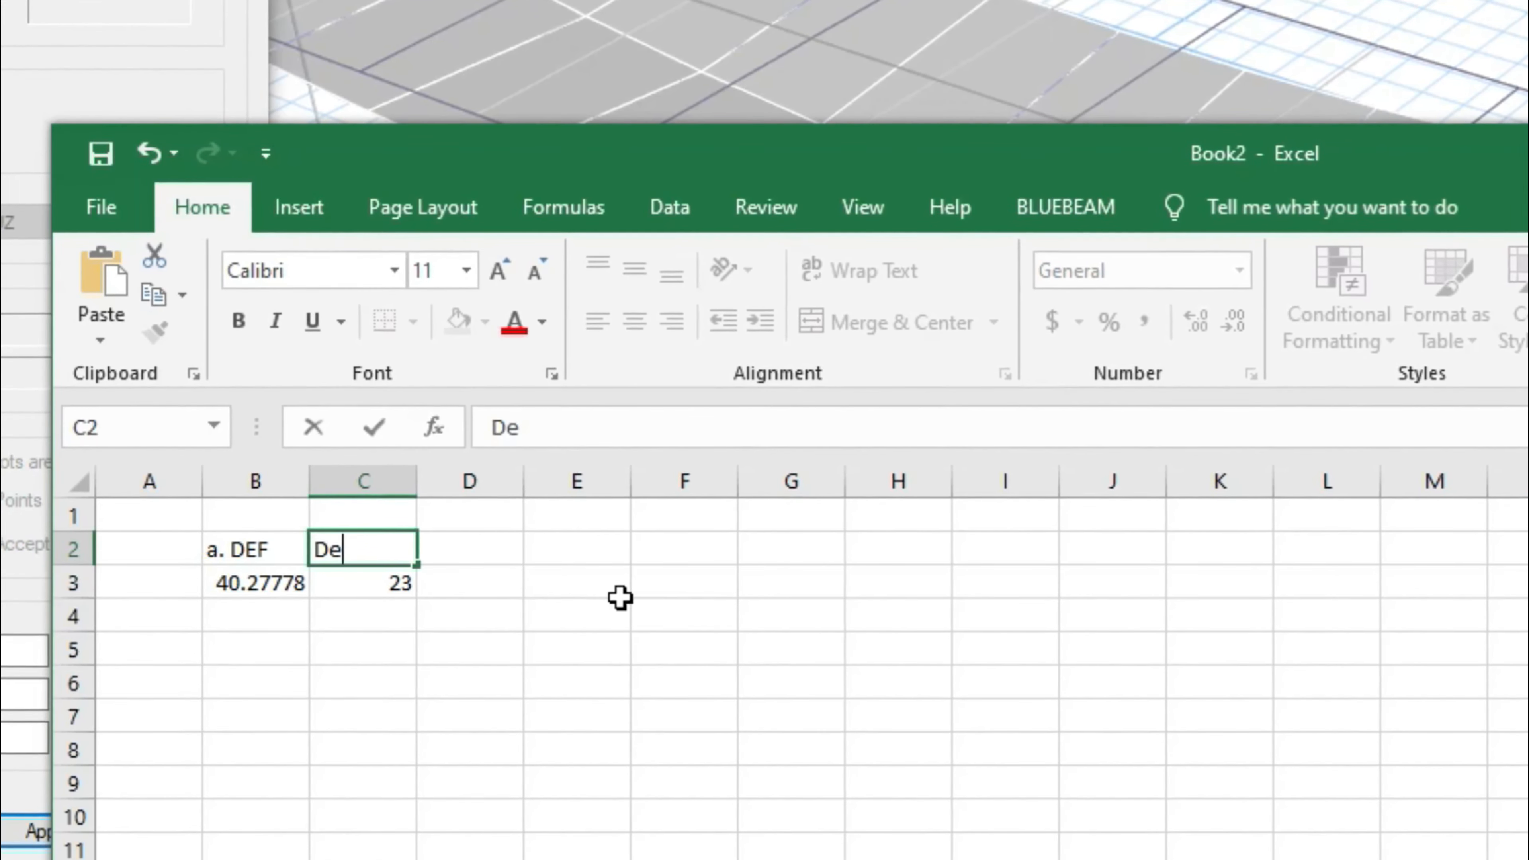
{"action": "type", "text": "fectin"}
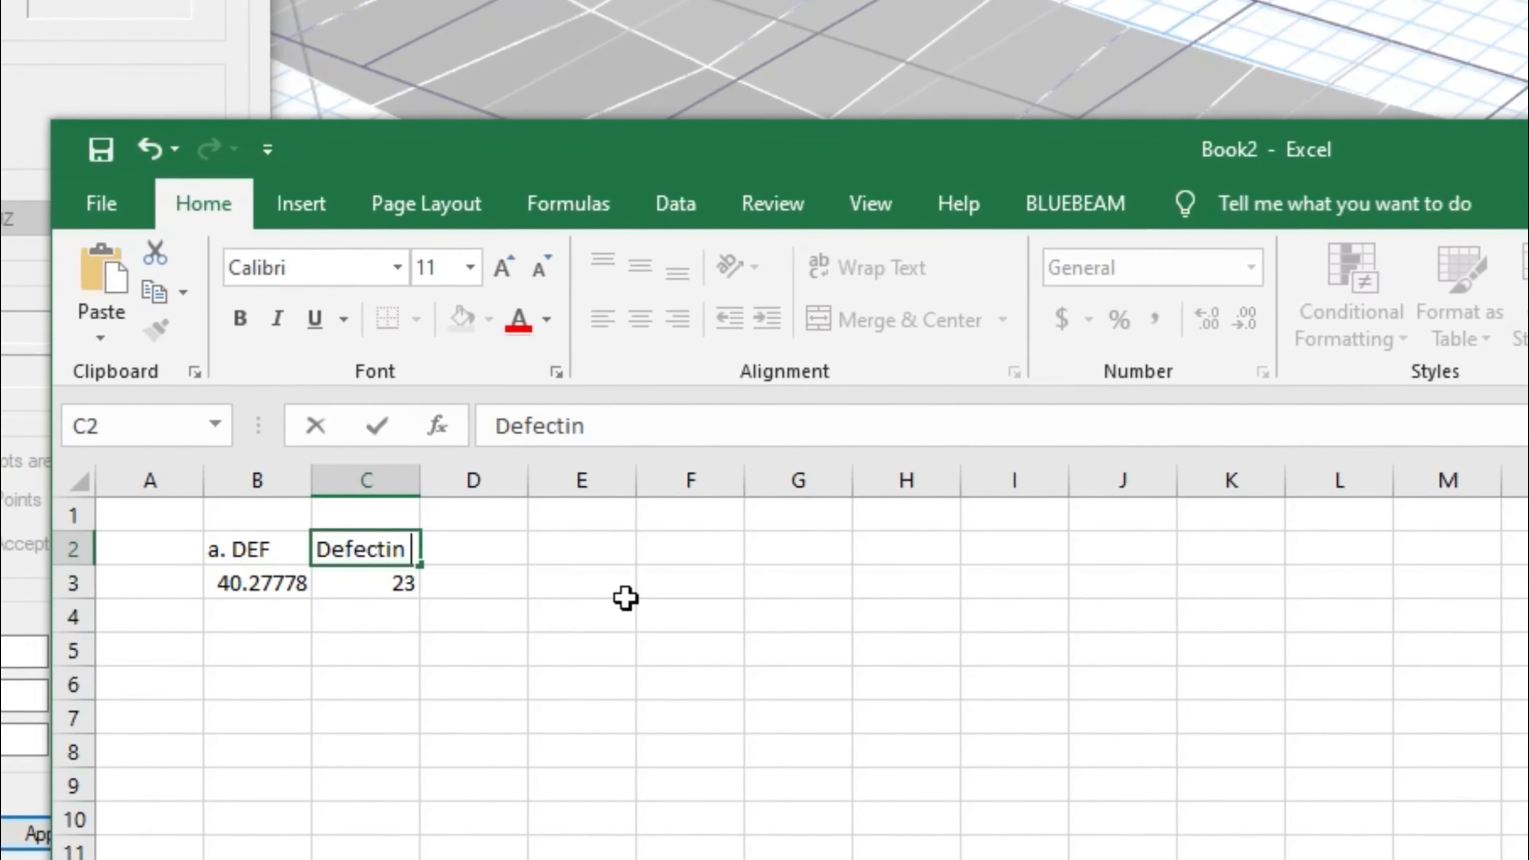
{"action": "type", "text": " in Etab"}
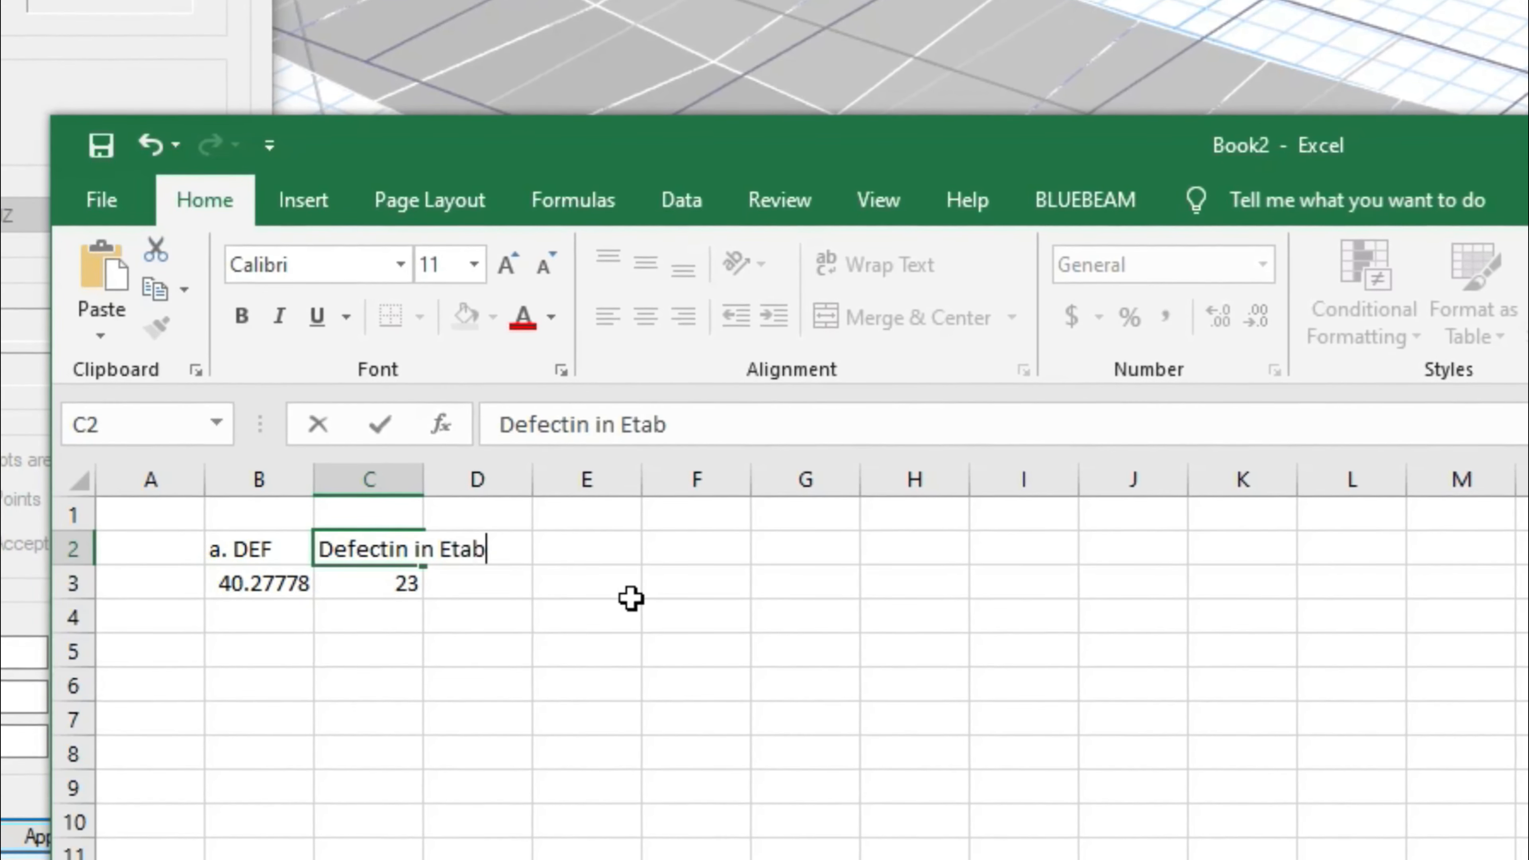
{"action": "type", "text": "s"}
{"action": "key", "text": "Return"}
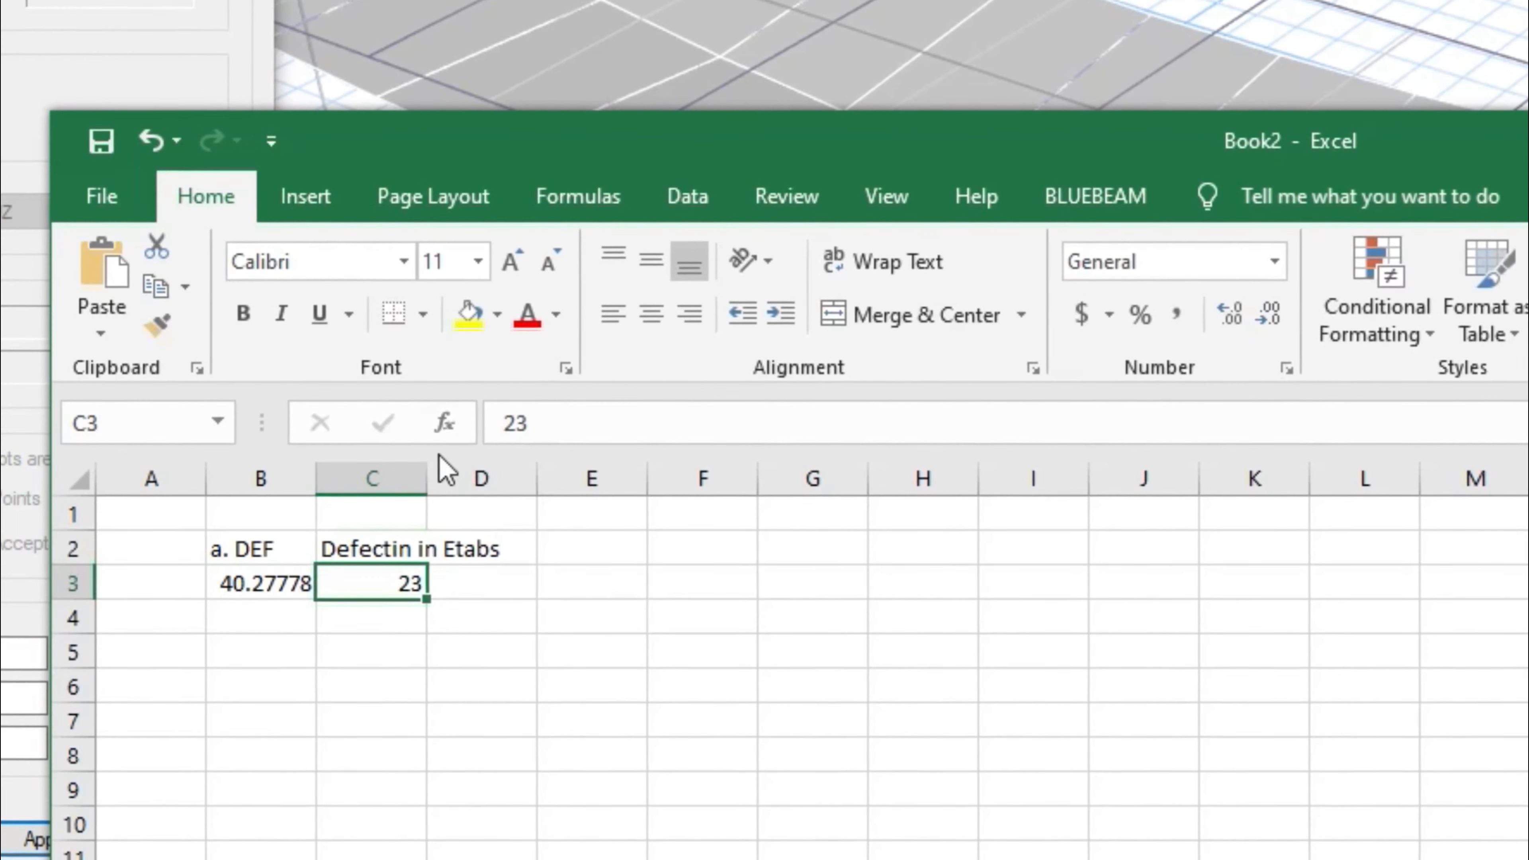
{"action": "left_click_drag", "start_coordinate": [429, 478], "coordinate": [481, 478]}
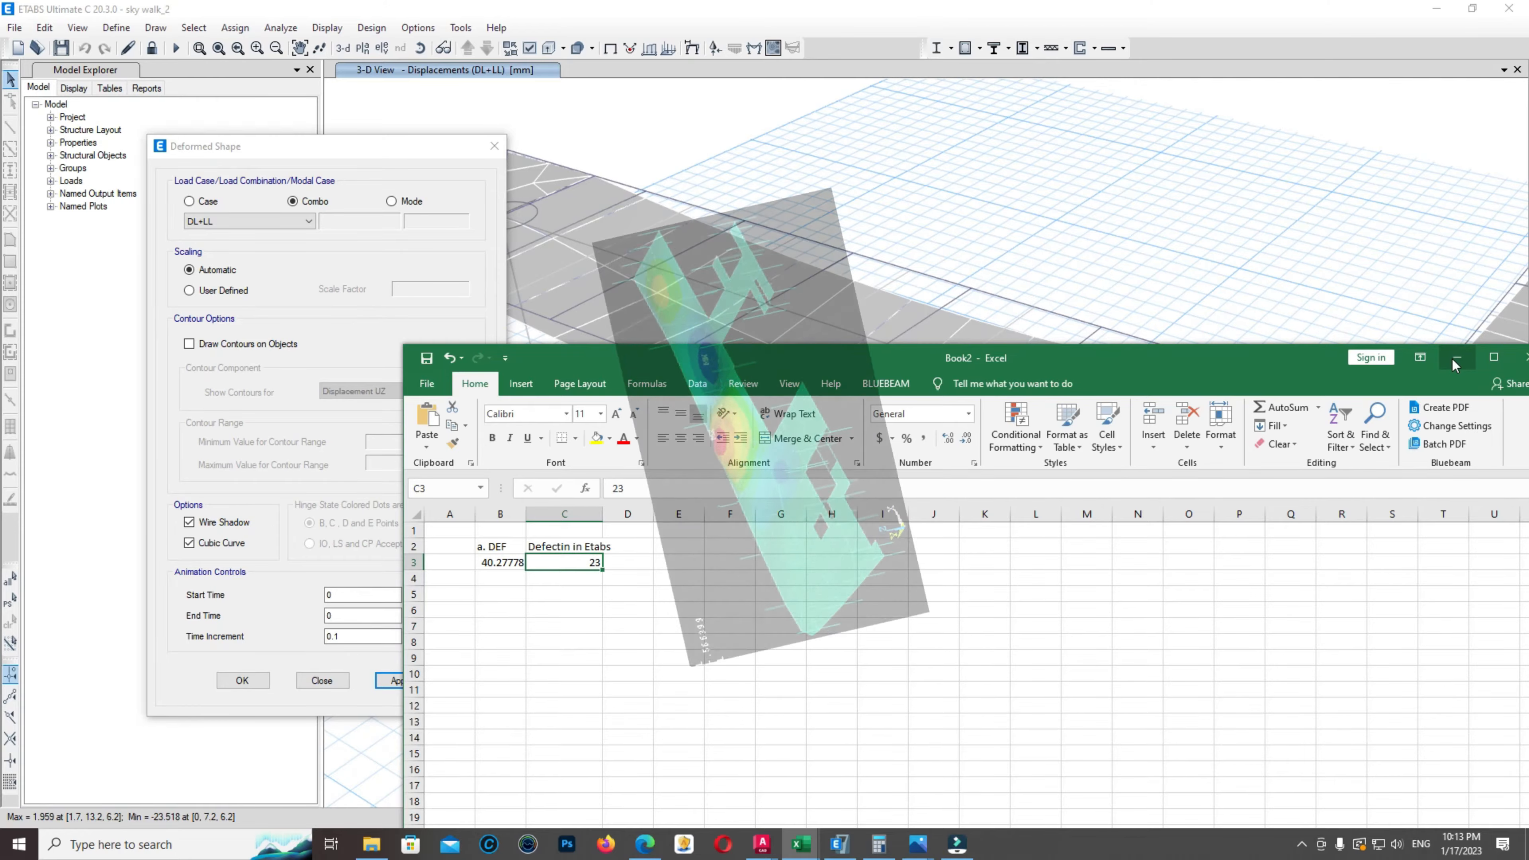
Minimize Excel to return to ETABS and display the deformed shape for the DL+0.1LL load combination
{"action": "left_click", "coordinate": [1456, 361]}
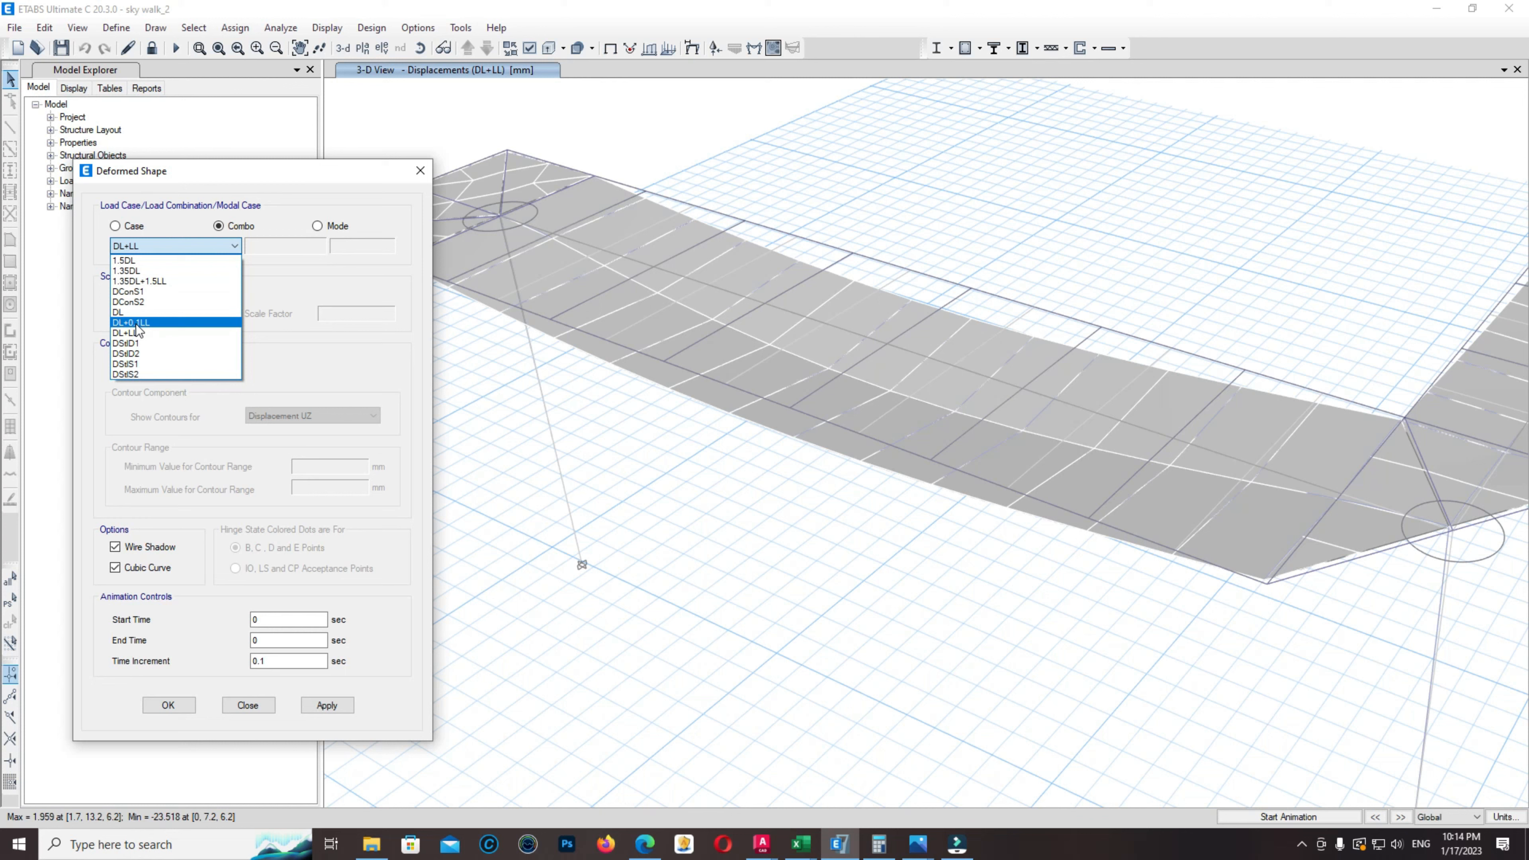
{"action": "left_click", "coordinate": [137, 323]}
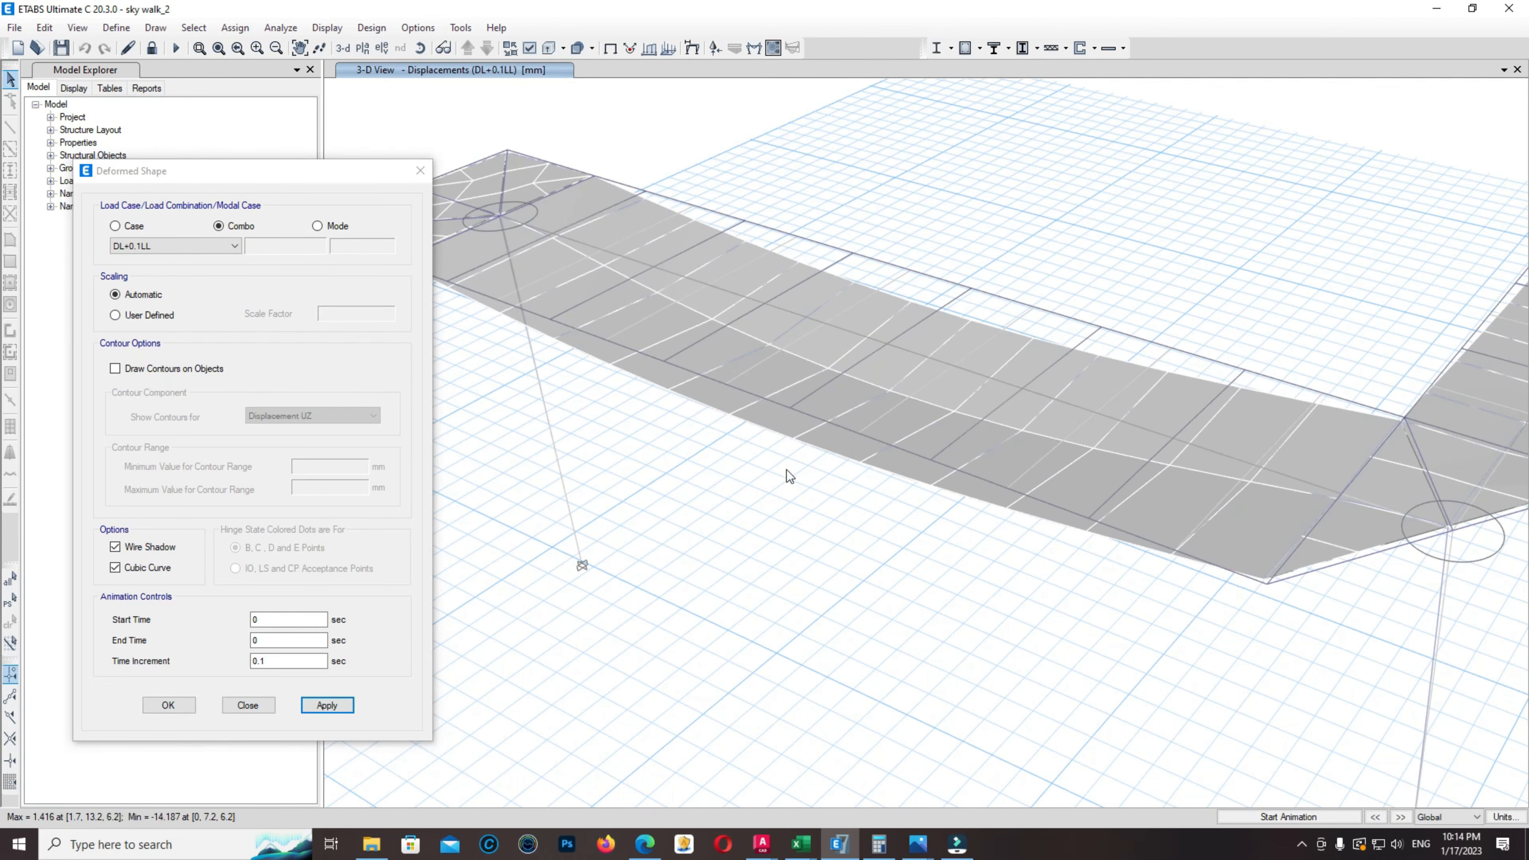
{"action": "mouse_move", "coordinate": [890, 393]}
Switch back to the Book2 workbook in Excel and record the DL+0.1LL deflection of 14.18 in cell C4
{"action": "mouse_move", "coordinate": [820, 841]}
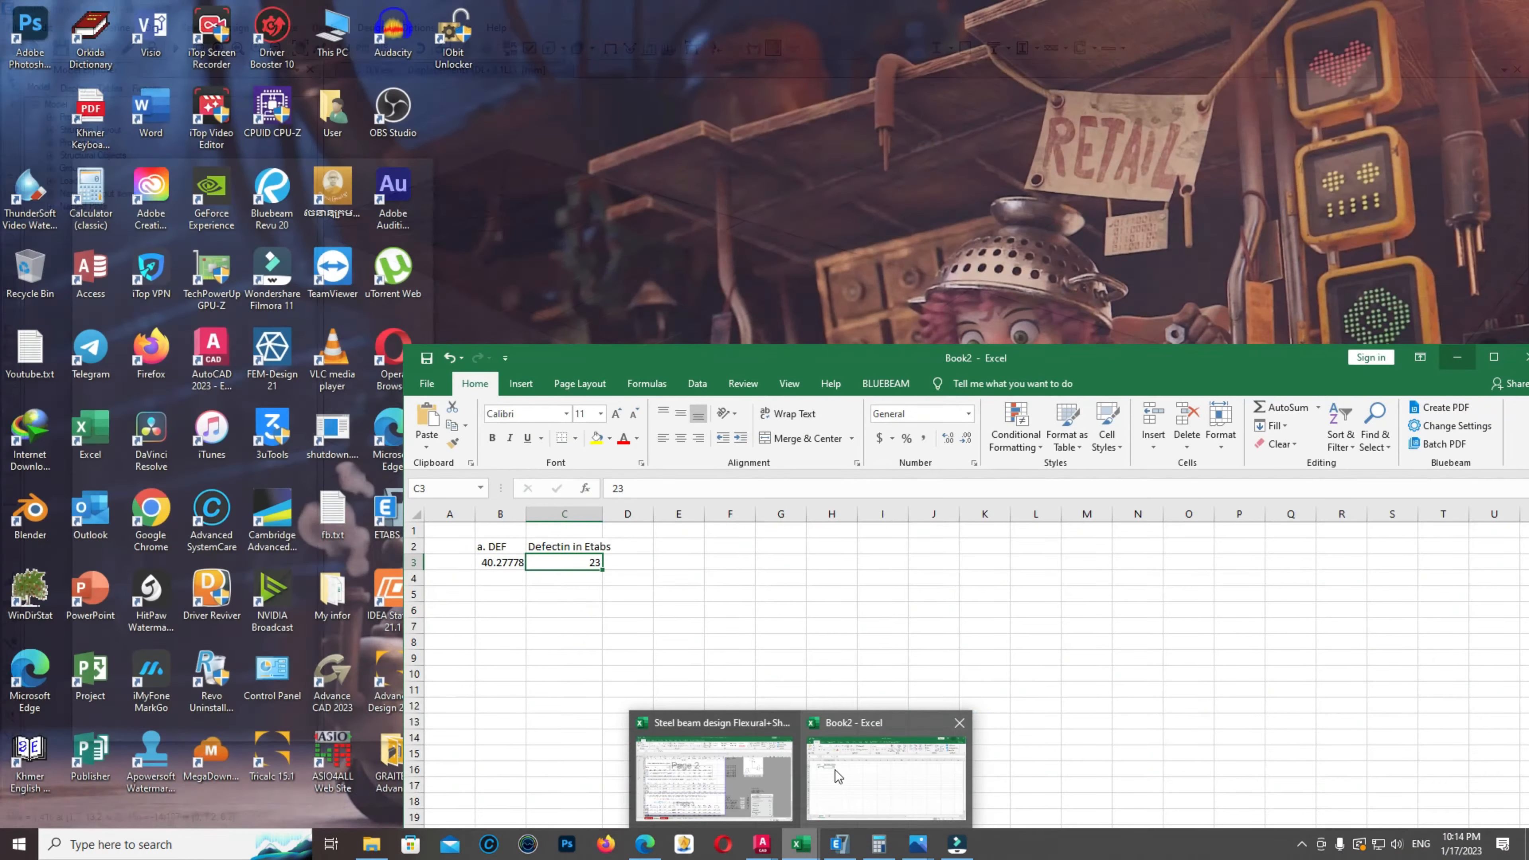
{"action": "left_click", "coordinate": [835, 770]}
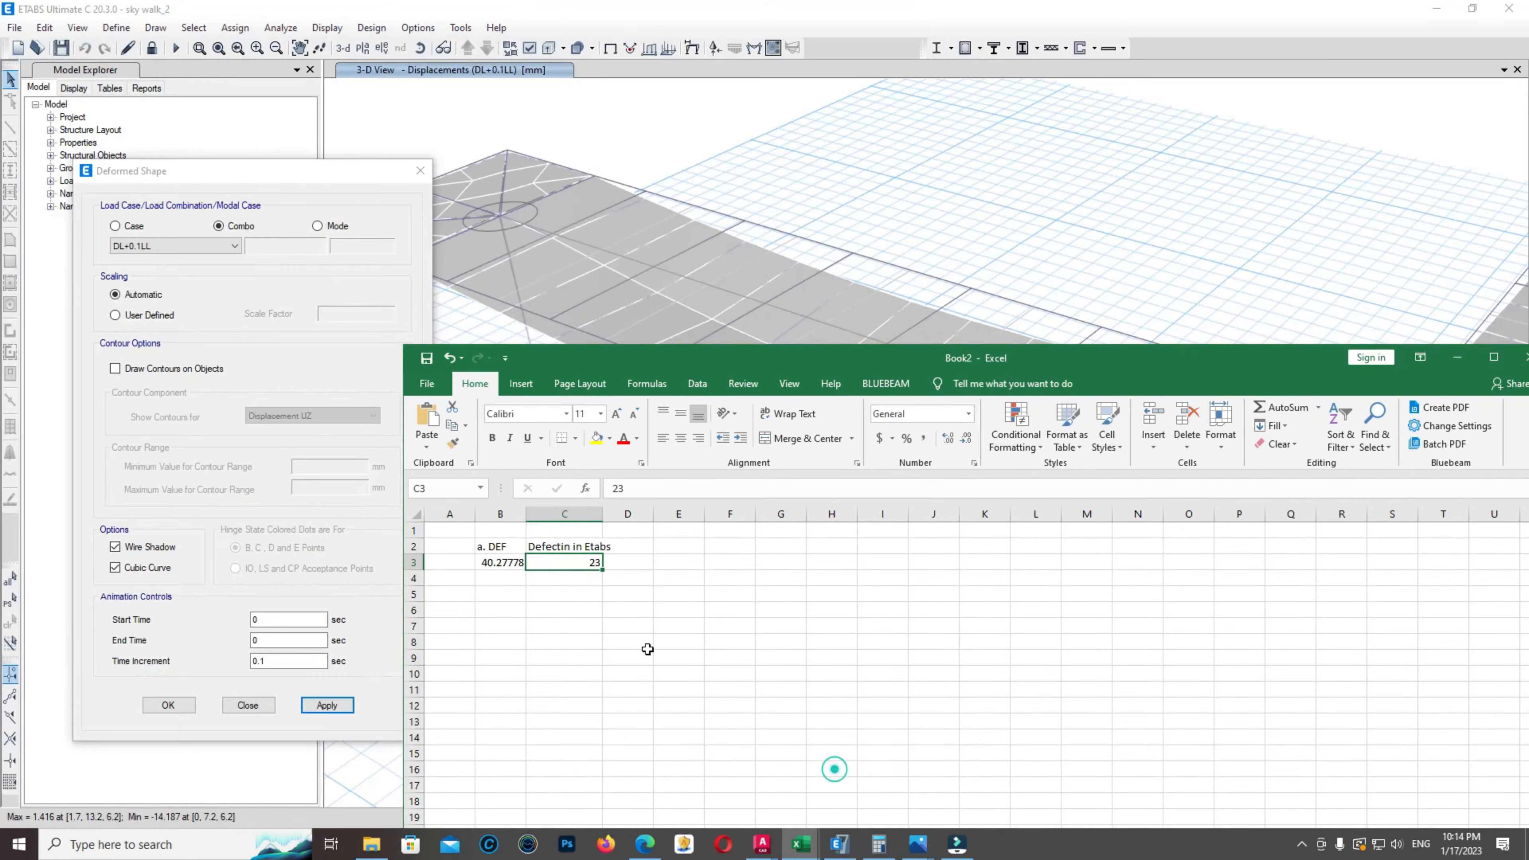
{"action": "type", "text": "14.18"}
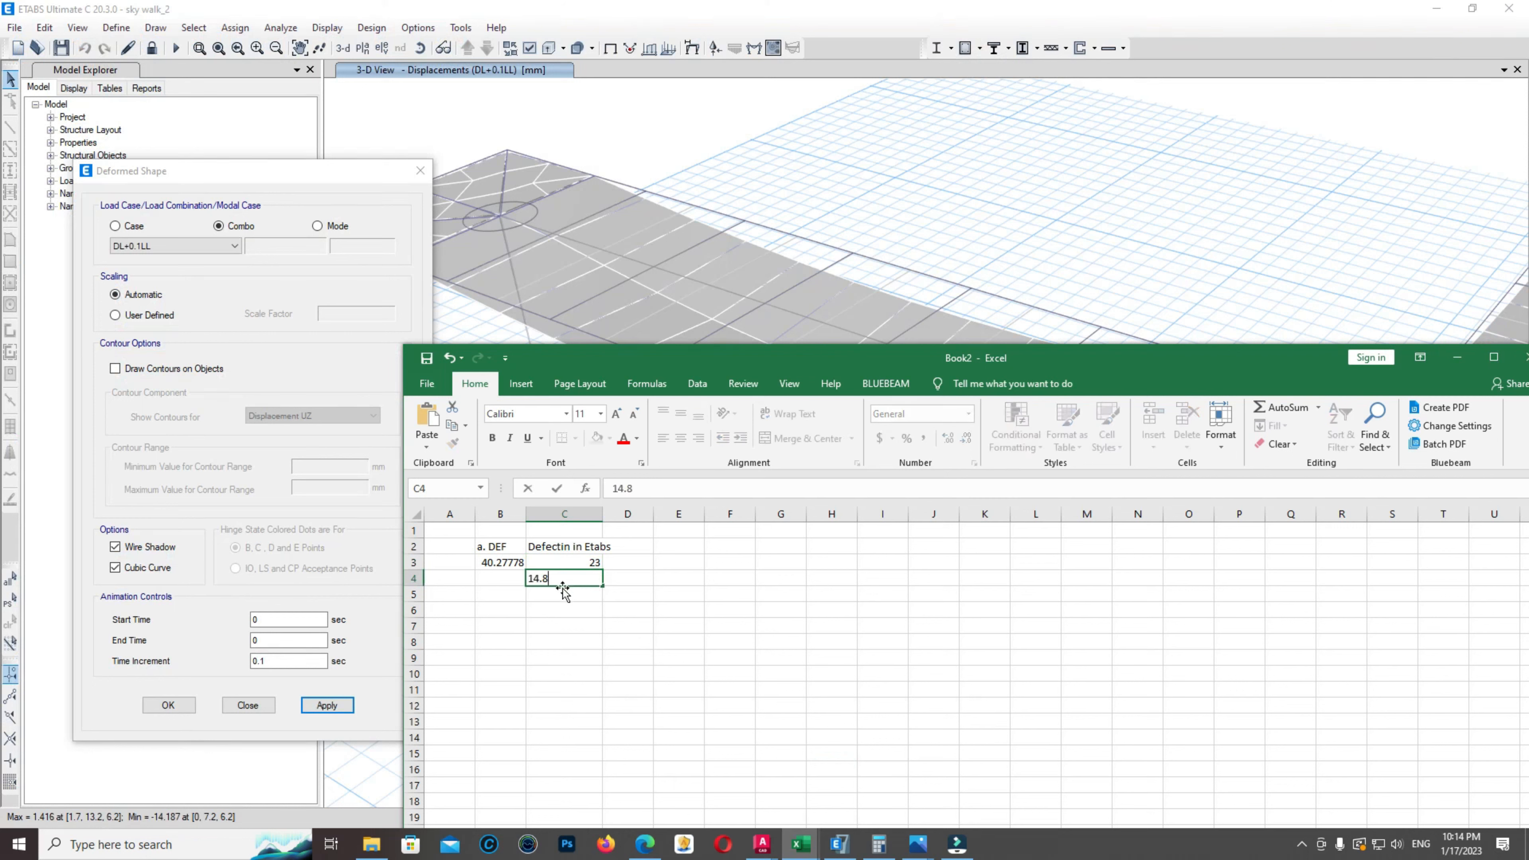
Enter the formula =18/C4 in cell B4
{"action": "left_click", "coordinate": [487, 579]}
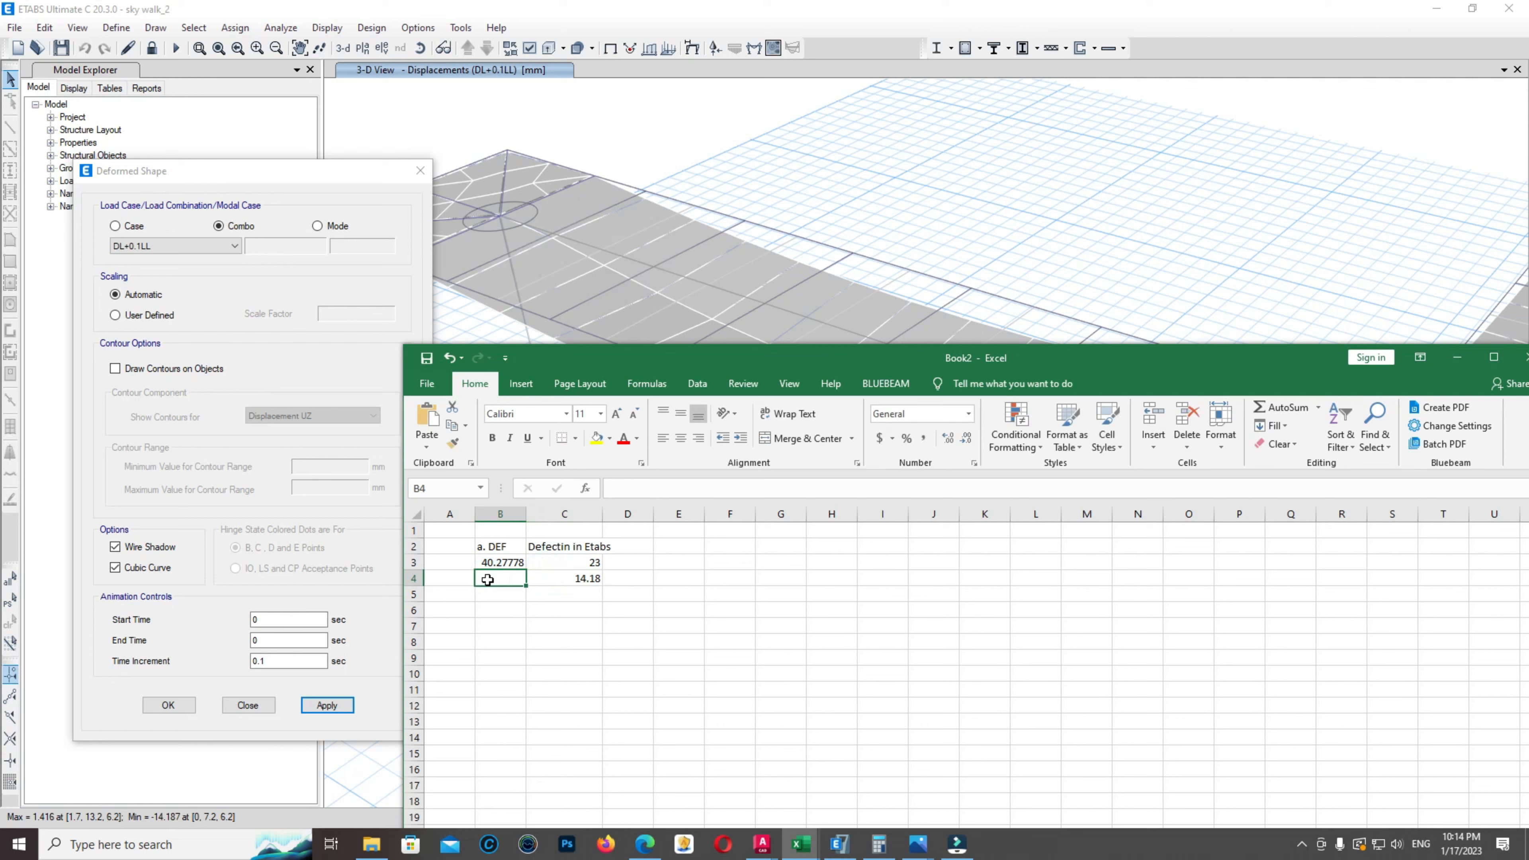
{"action": "type", "text": "="}
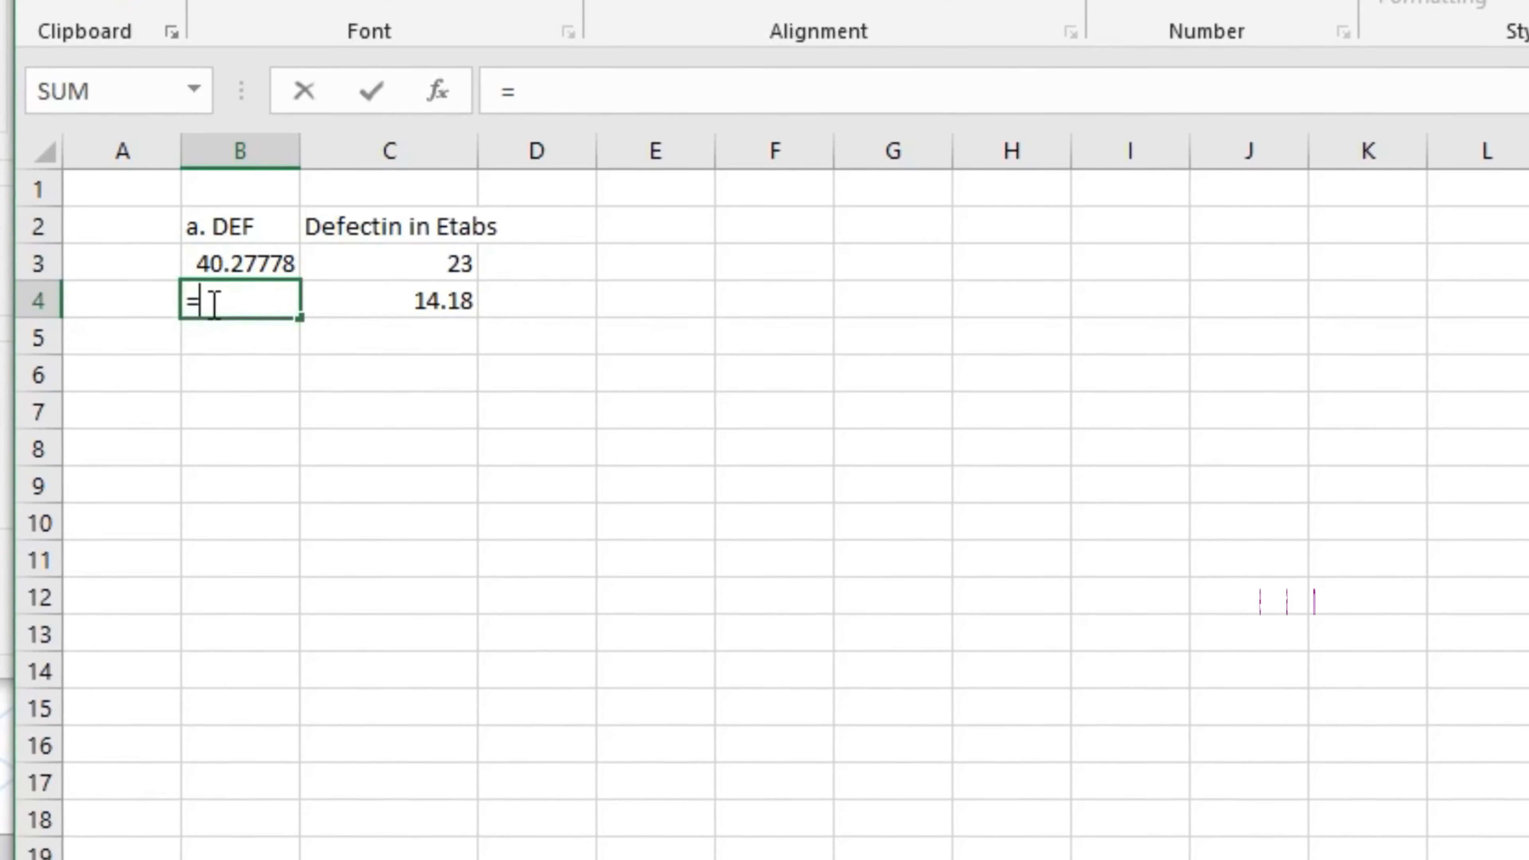
{"action": "type", "text": "18/"}
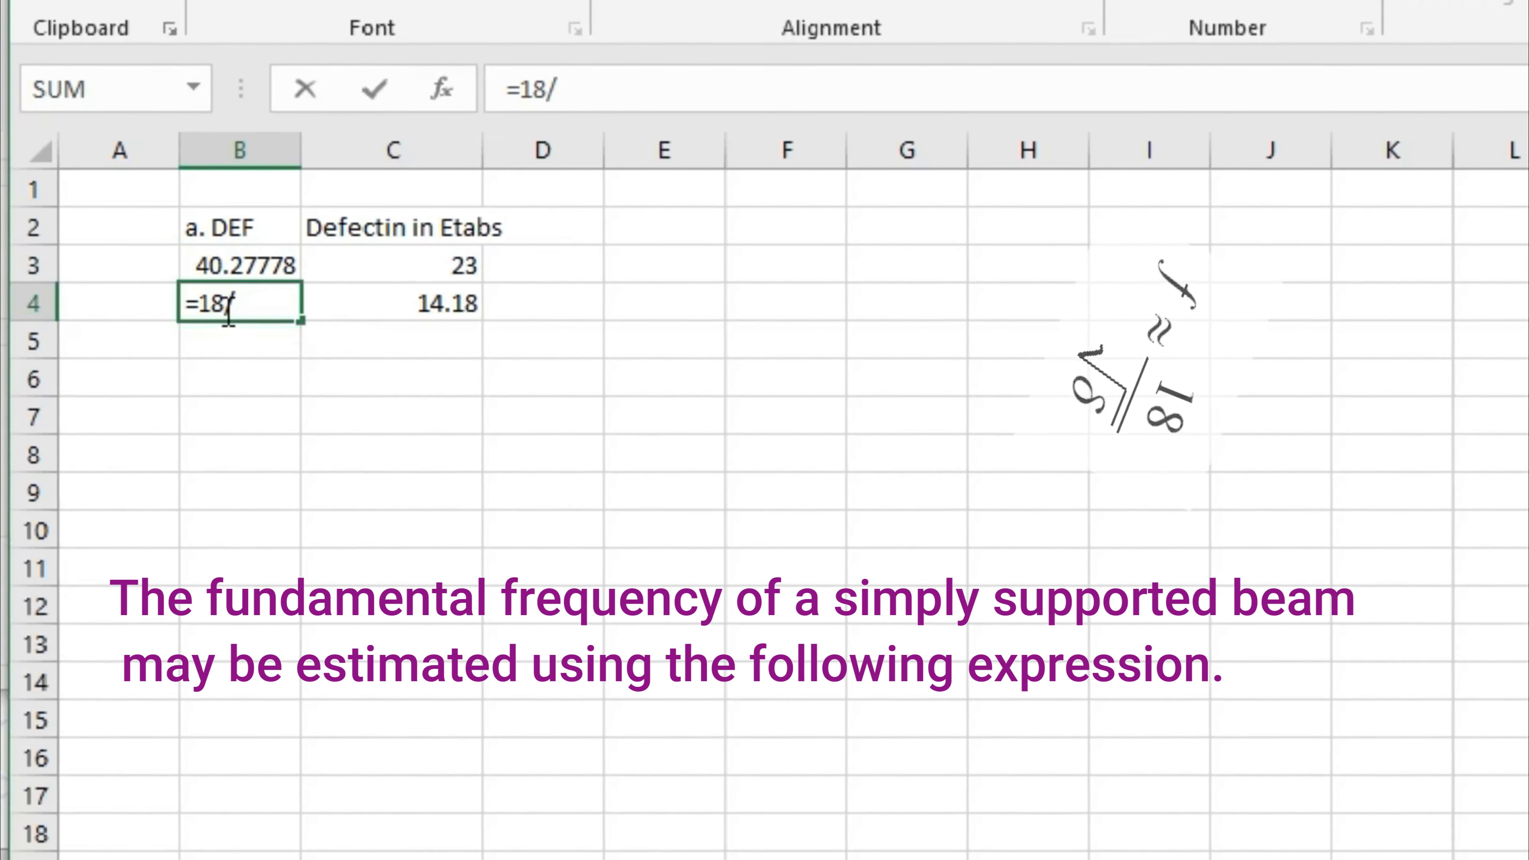
{"action": "left_click", "coordinate": [391, 304]}
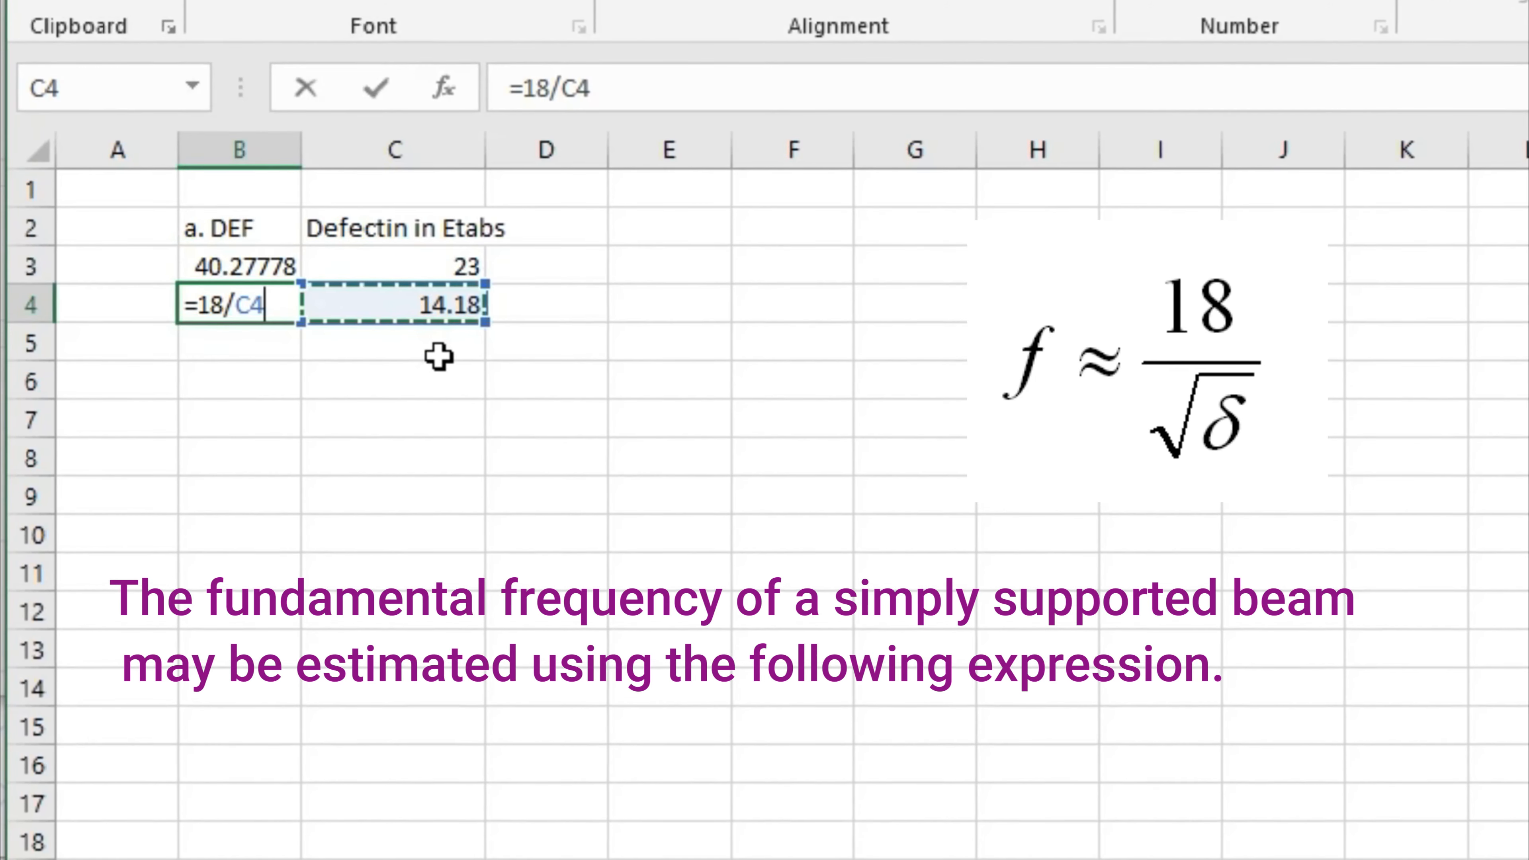
{"action": "key", "text": "Return"}
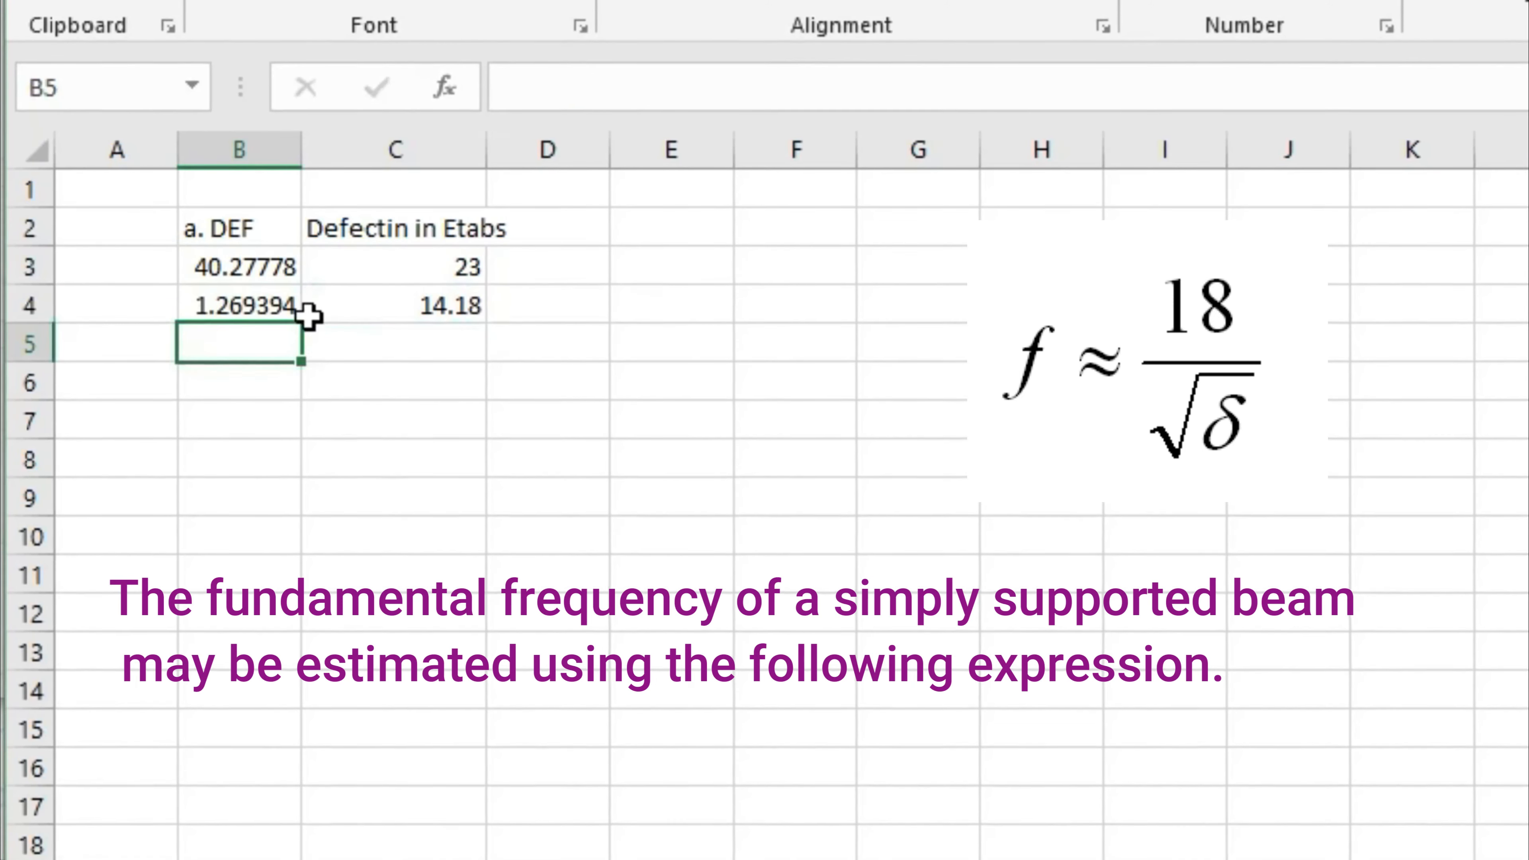
{"action": "left_click", "coordinate": [287, 313]}
{"action": "double_click", "coordinate": [283, 307]}
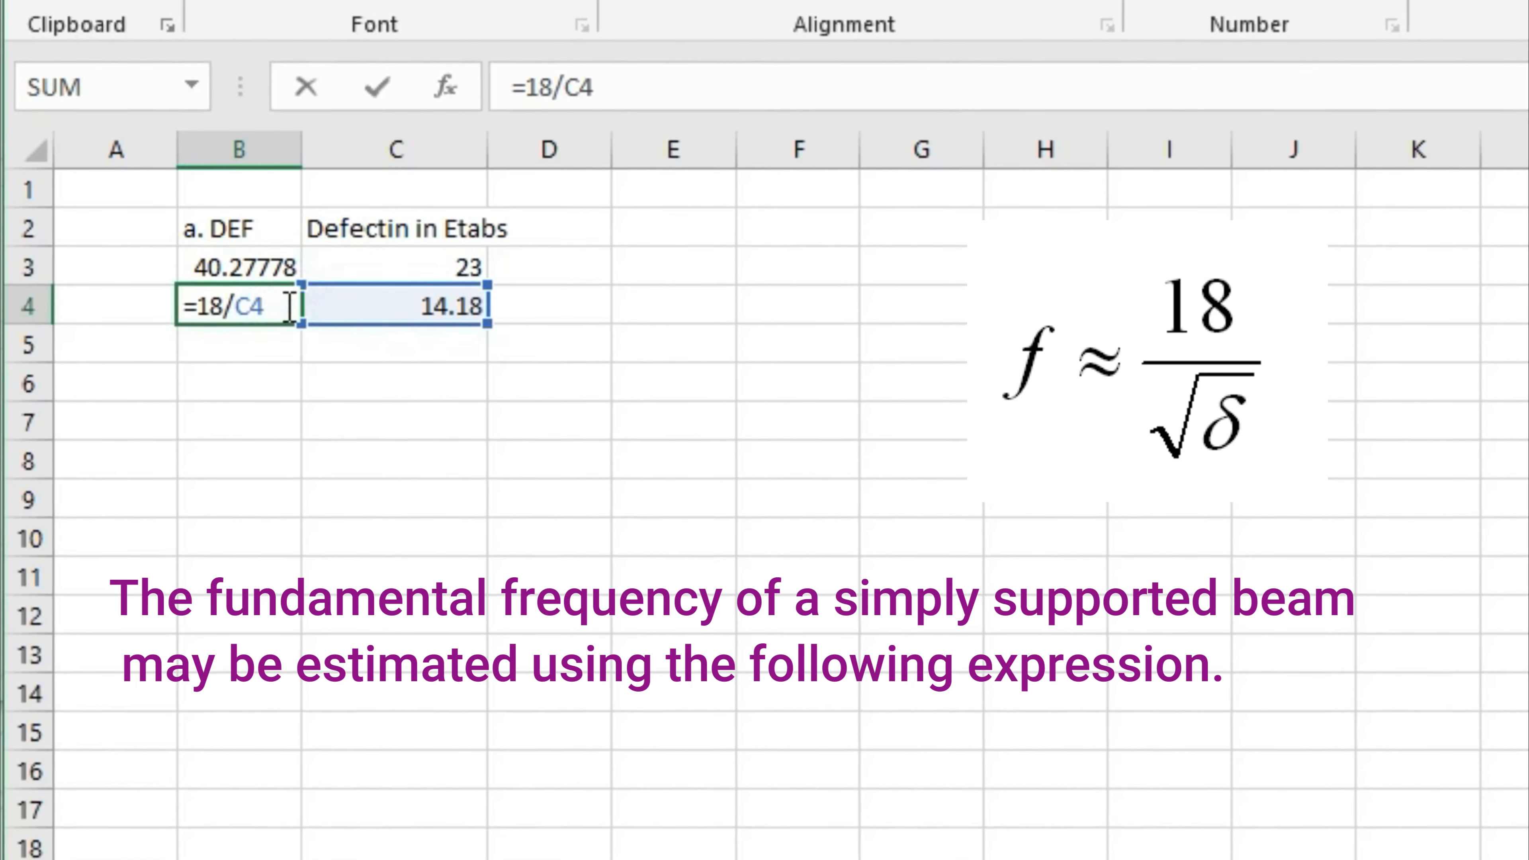
{"action": "left_click", "coordinate": [236, 309]}
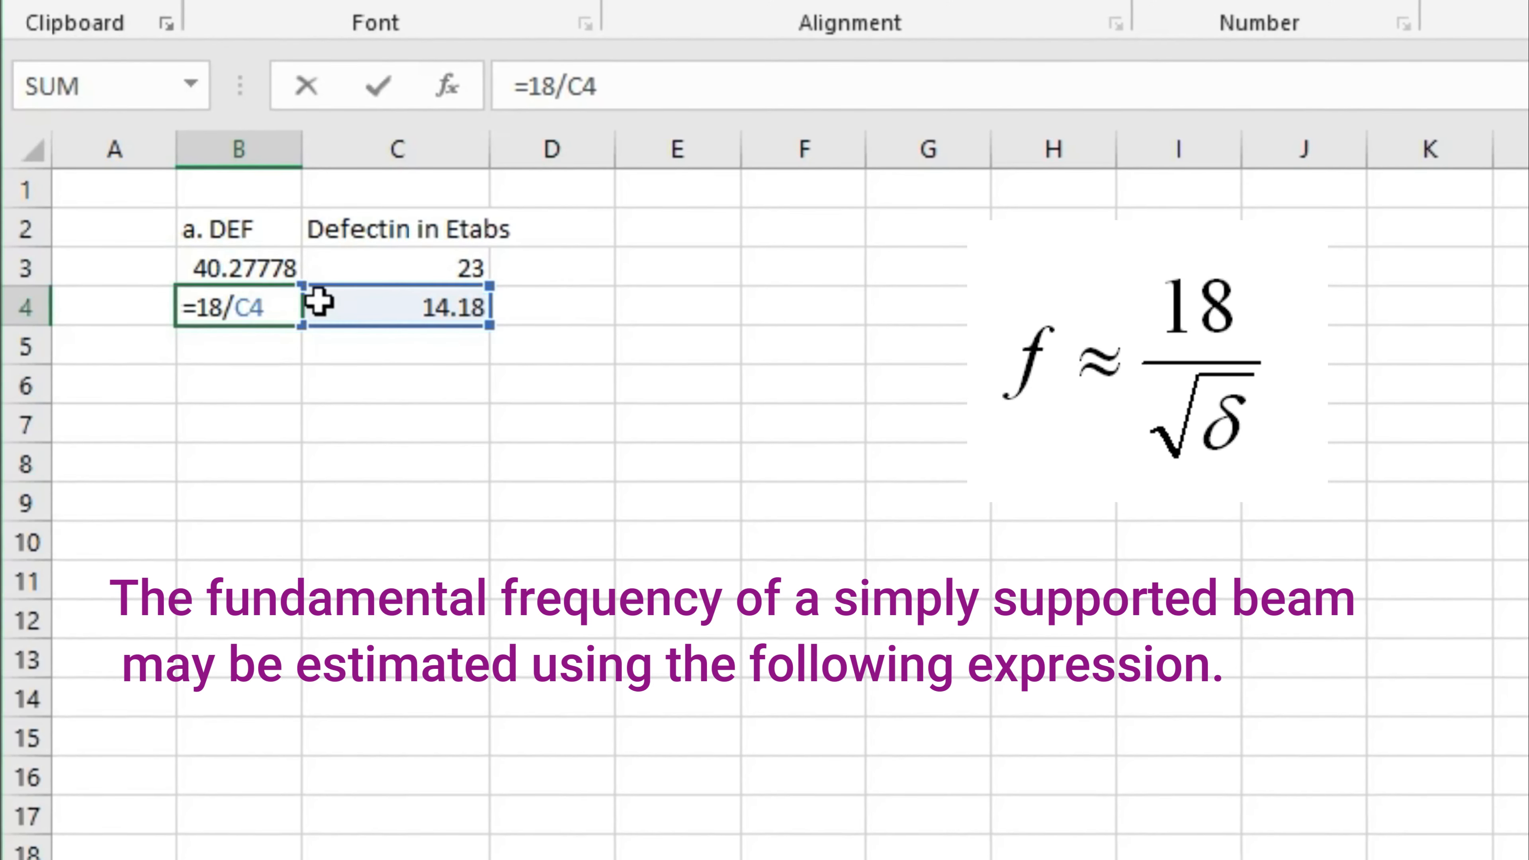
{"action": "key", "text": "BackSpace"}
{"action": "key", "text": "BackSpace"}
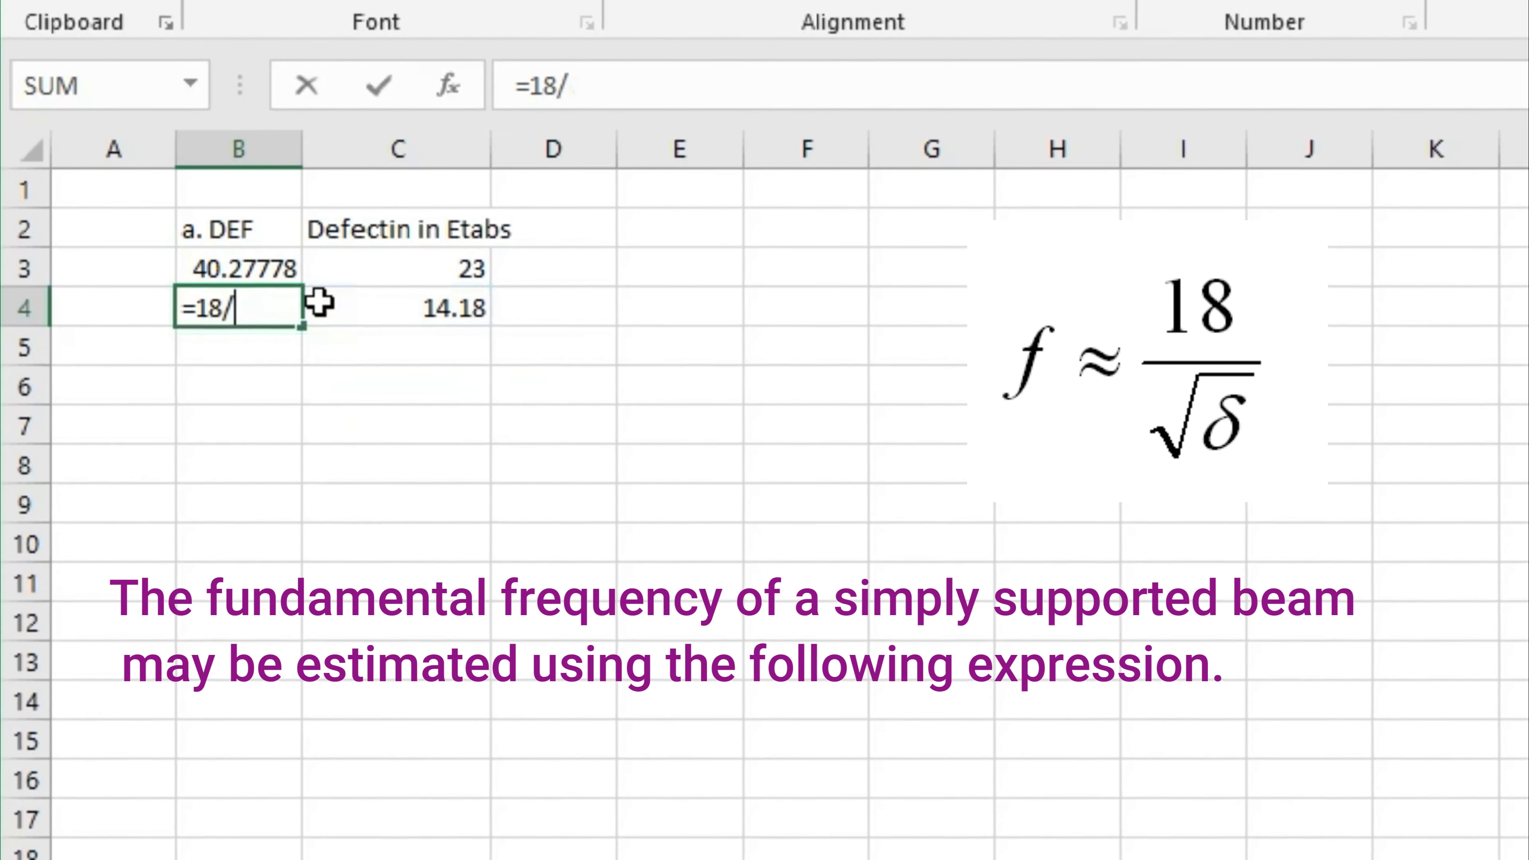
{"action": "type", "text": "sq"}
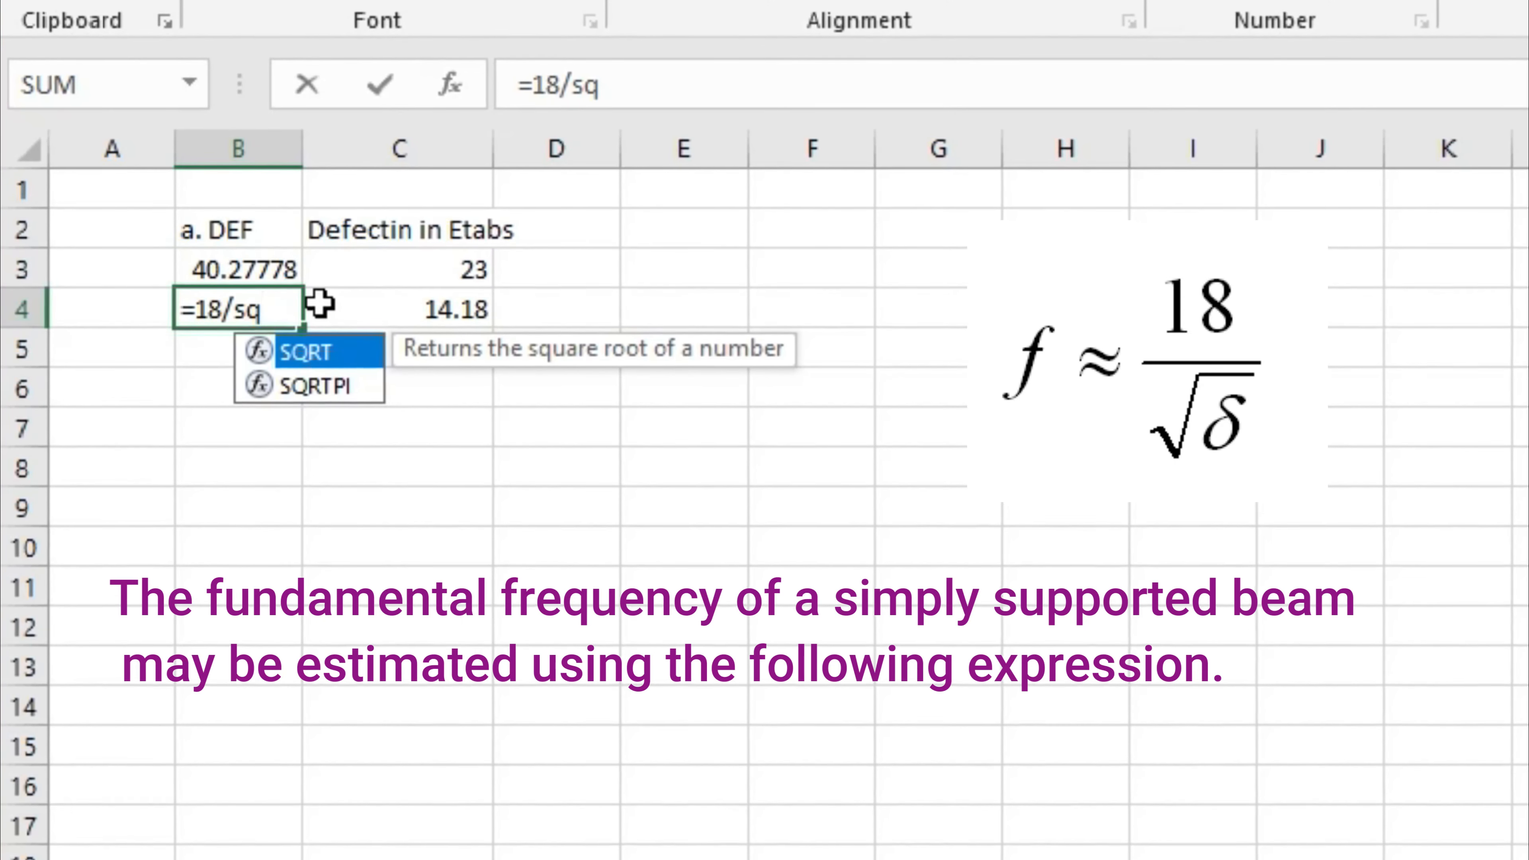
{"action": "double_click", "coordinate": [310, 355]}
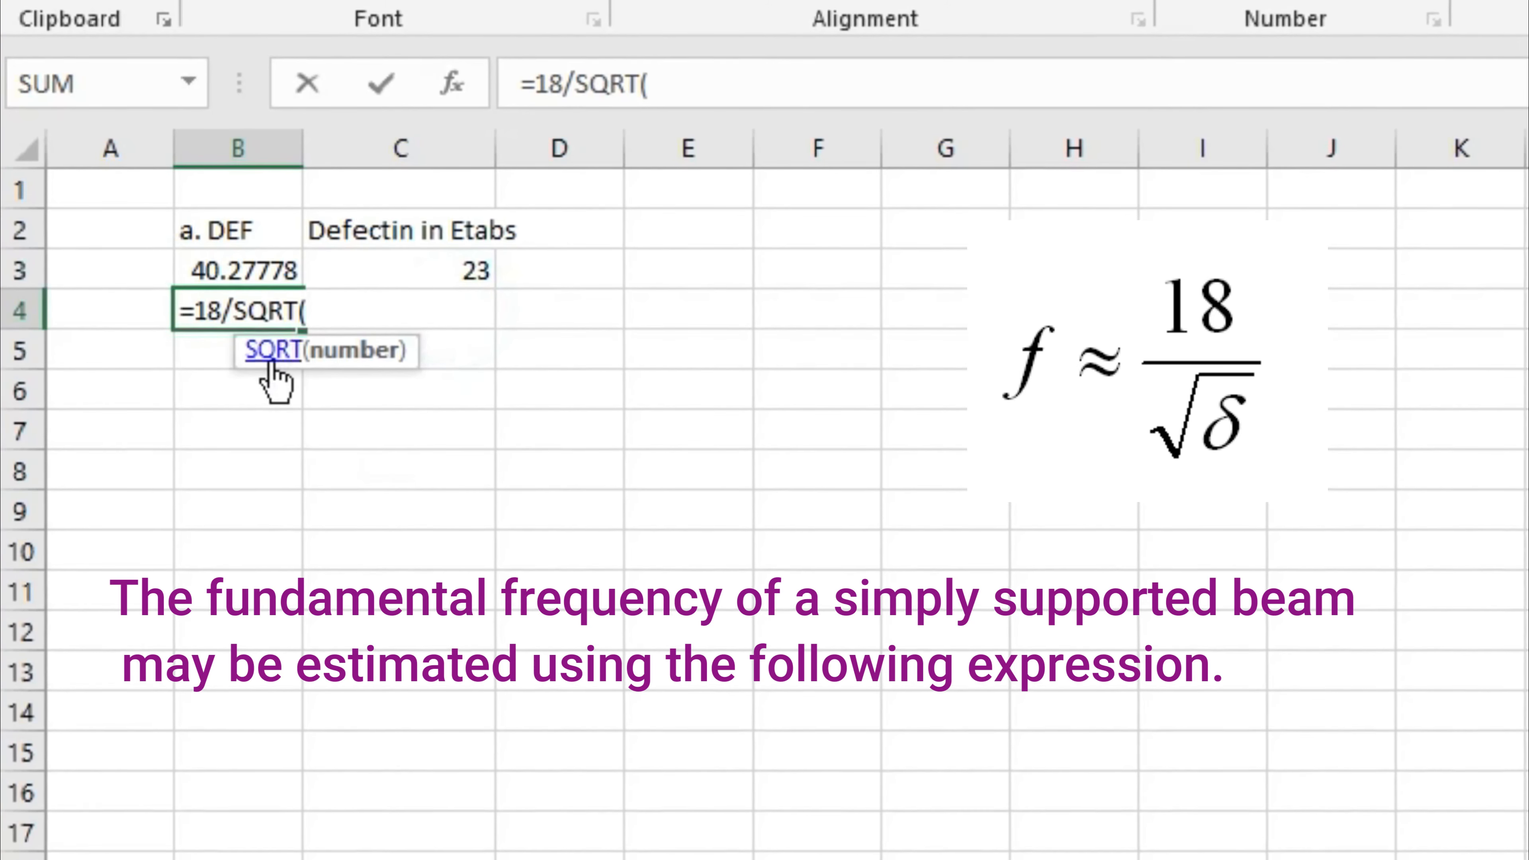
{"action": "key", "text": "BackSpace"}
{"action": "key", "text": "Escape"}
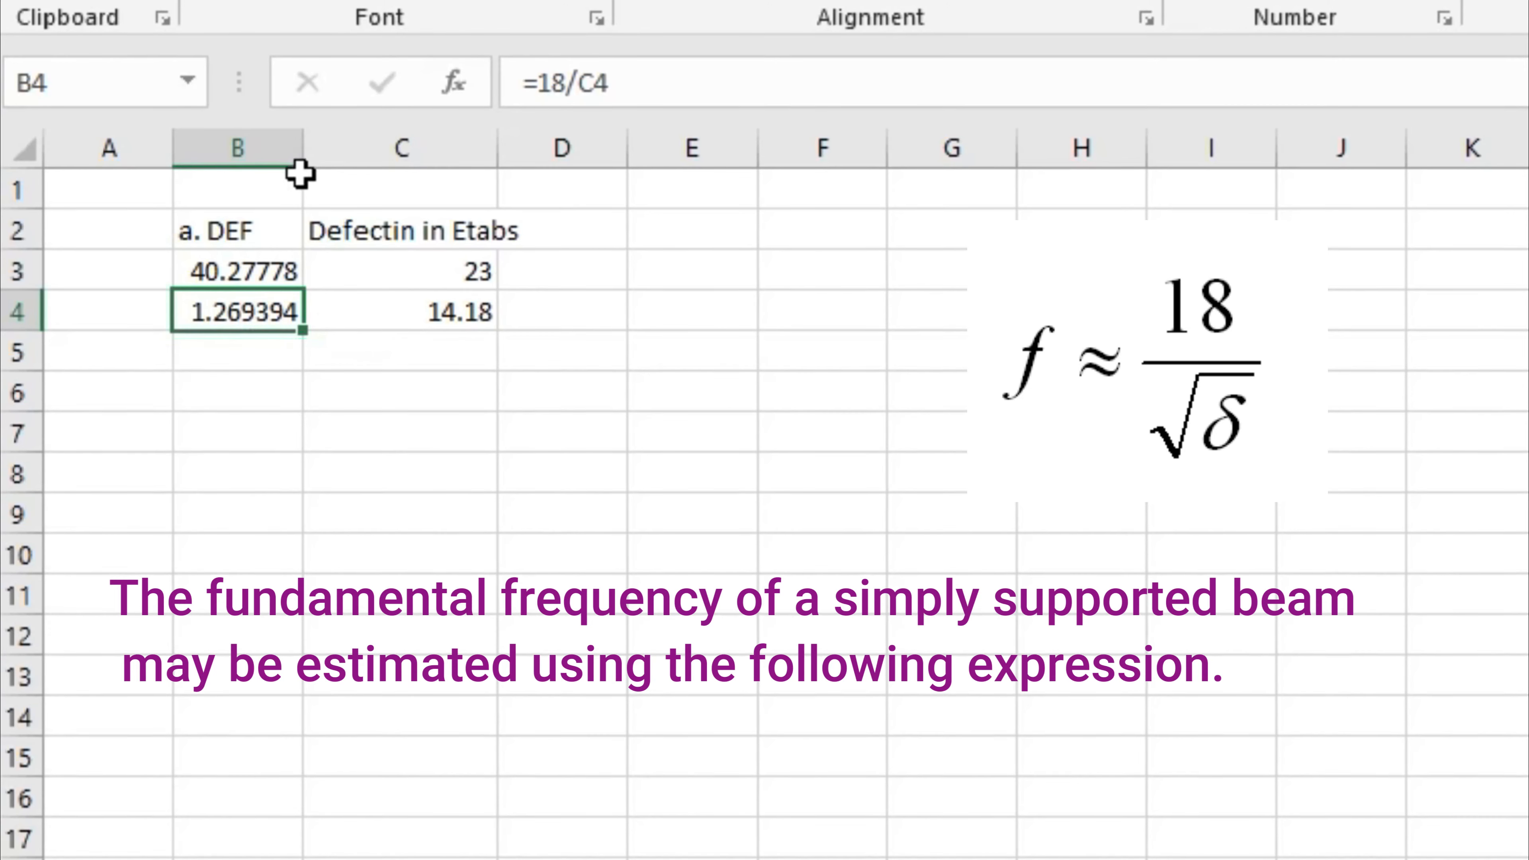
Widen column B and correct the frequency formula in B4 to =18/SQRT(C4)
{"action": "left_click_drag", "start_coordinate": [303, 148], "coordinate": [474, 148]}
{"action": "double_click", "coordinate": [406, 306]}
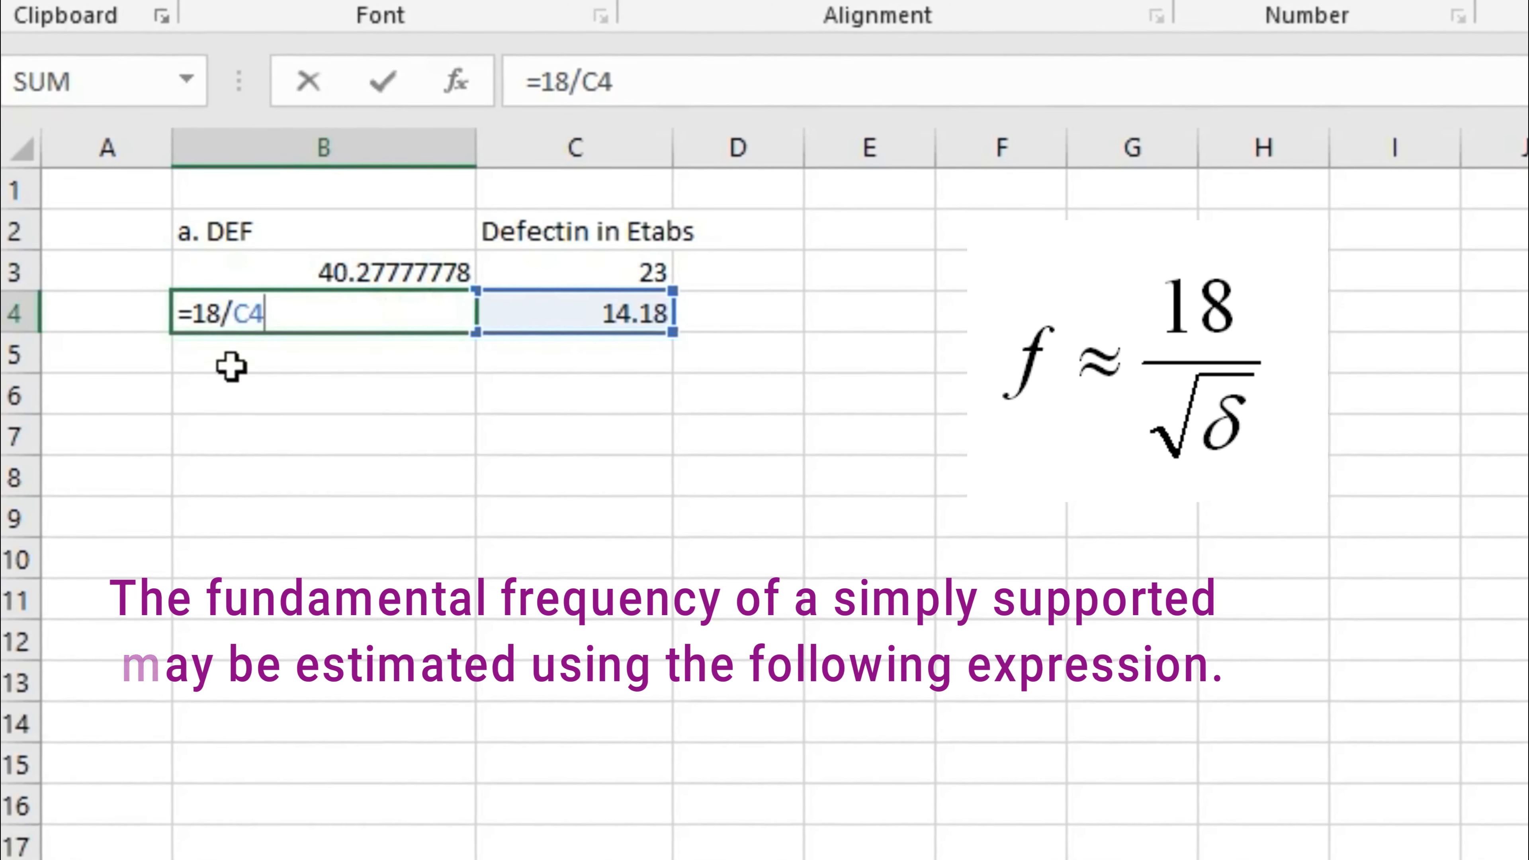
{"action": "key", "text": "BackSpace"}
{"action": "key", "text": "BackSpace"}
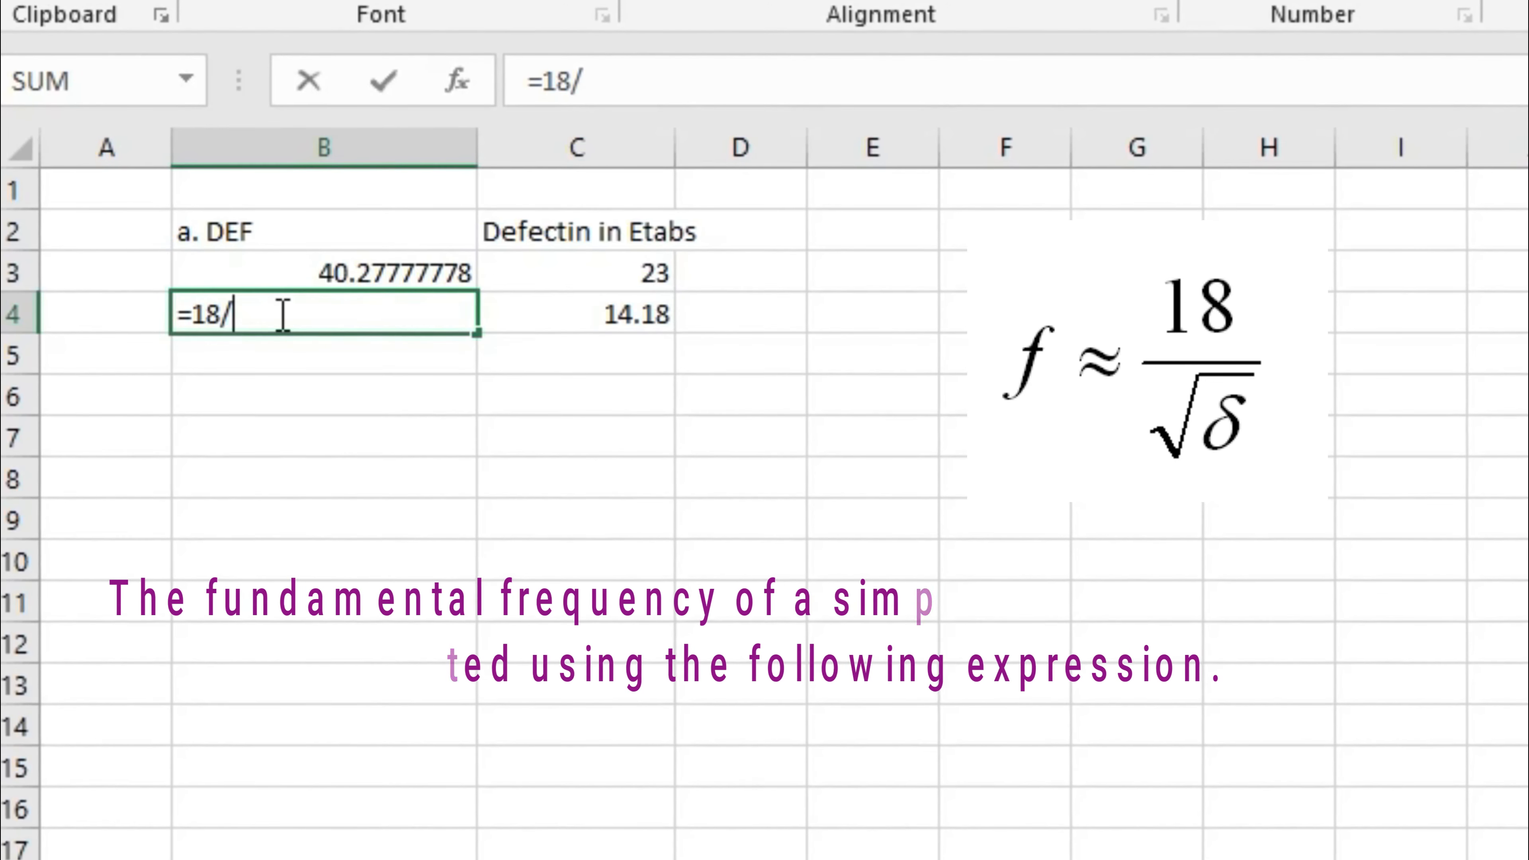
{"action": "type", "text": "squ"}
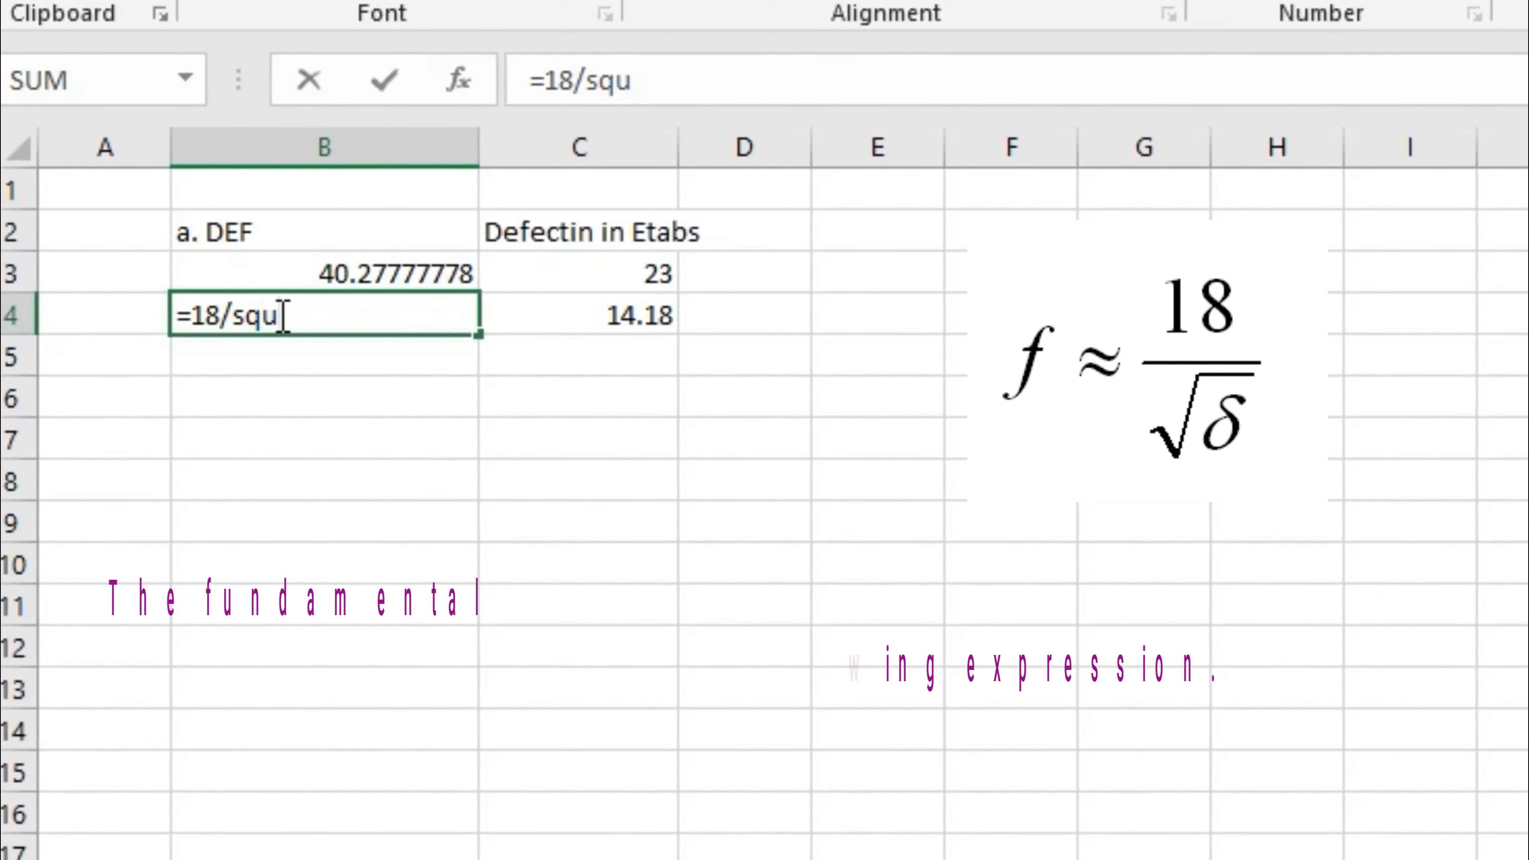
{"action": "key", "text": "BackSpace"}
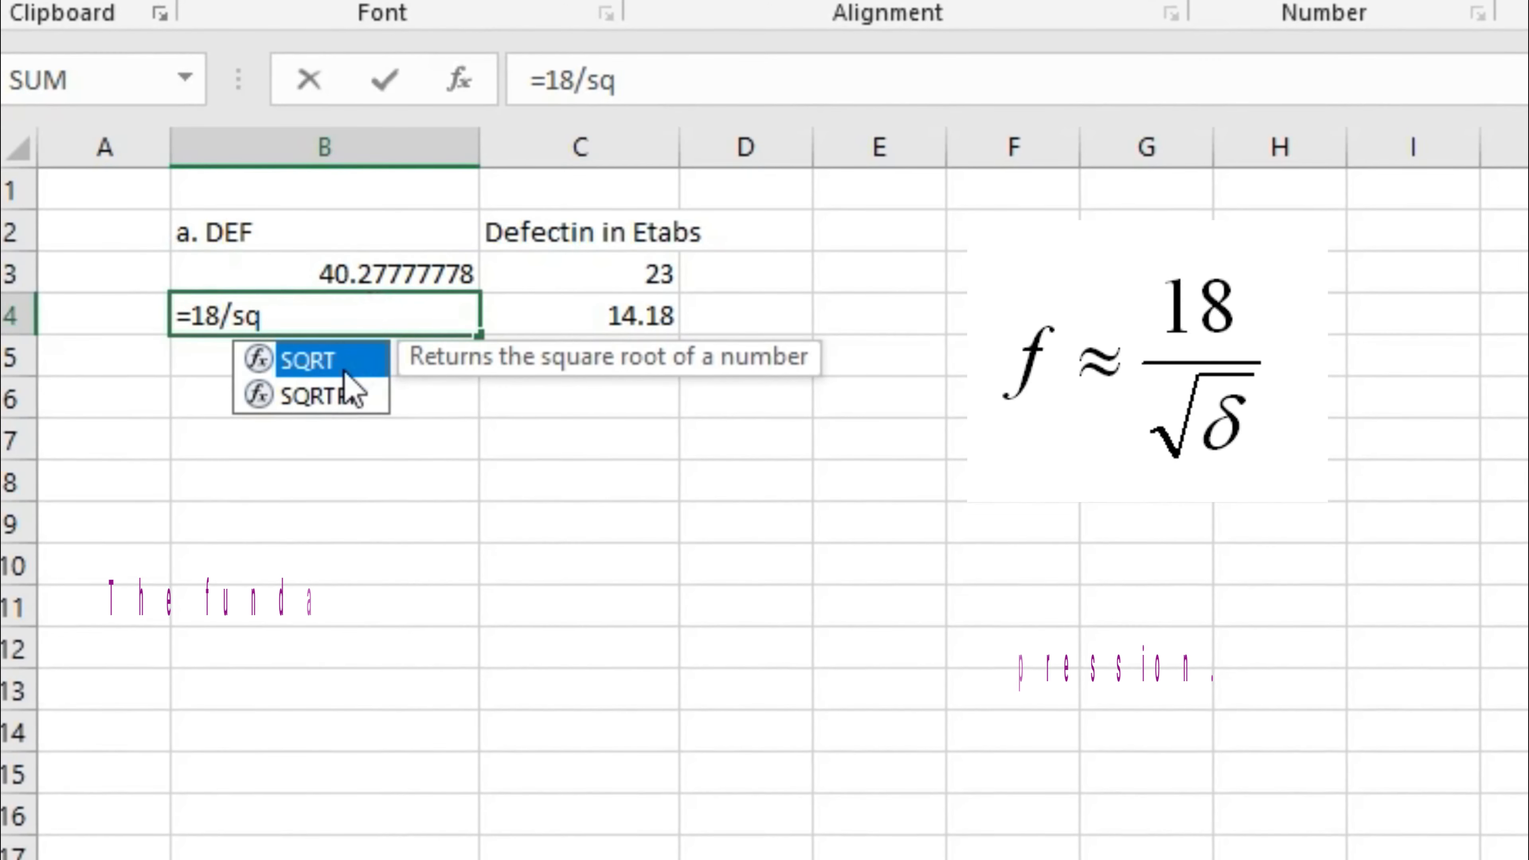
{"action": "double_click", "coordinate": [325, 375]}
{"action": "left_click", "coordinate": [579, 308]}
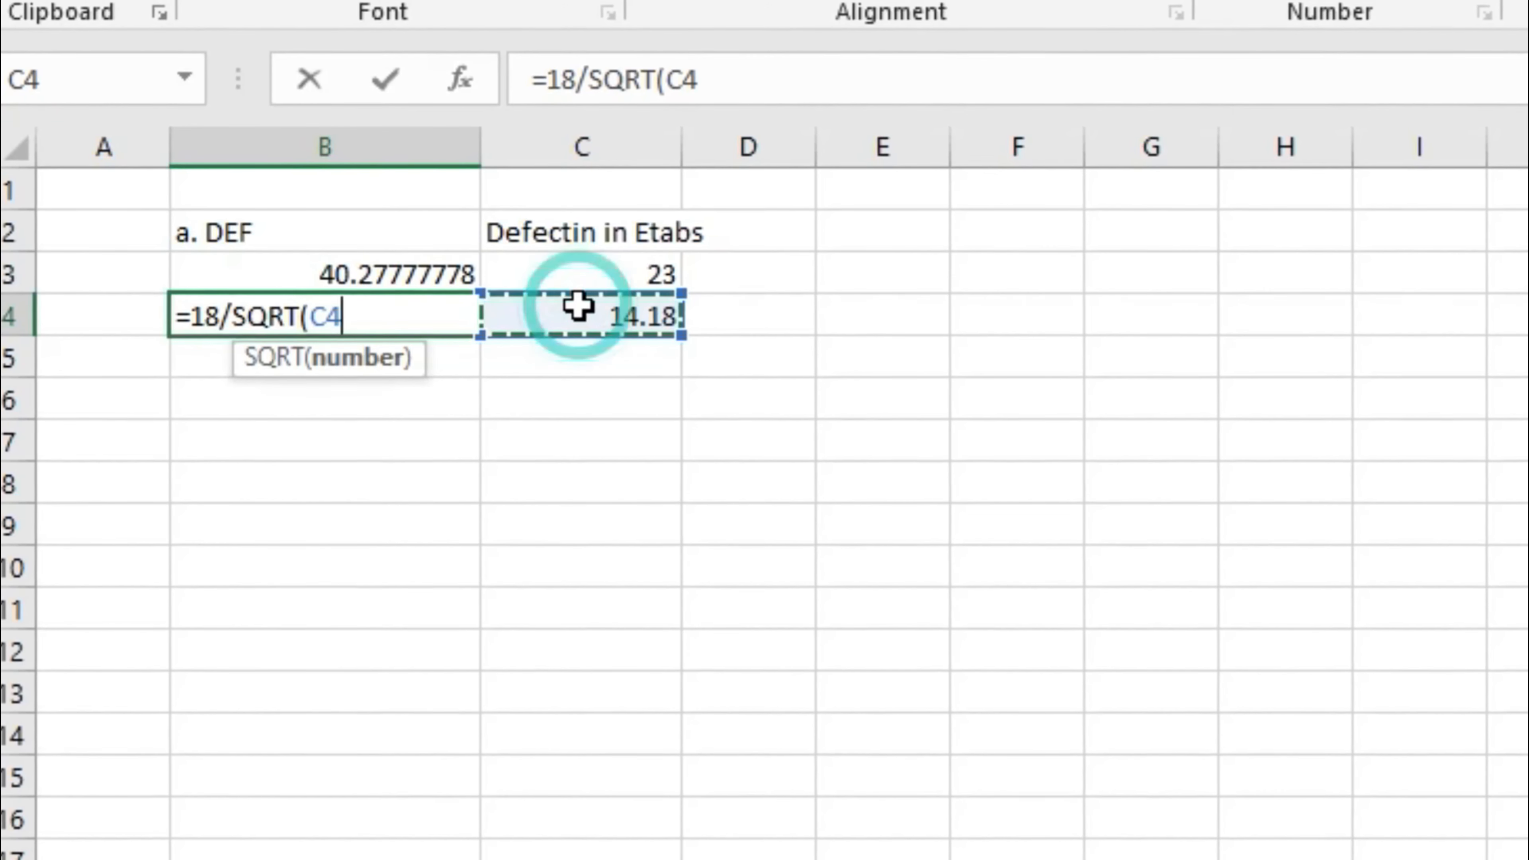
{"action": "type", "text": ")"}
{"action": "key", "text": "Return"}
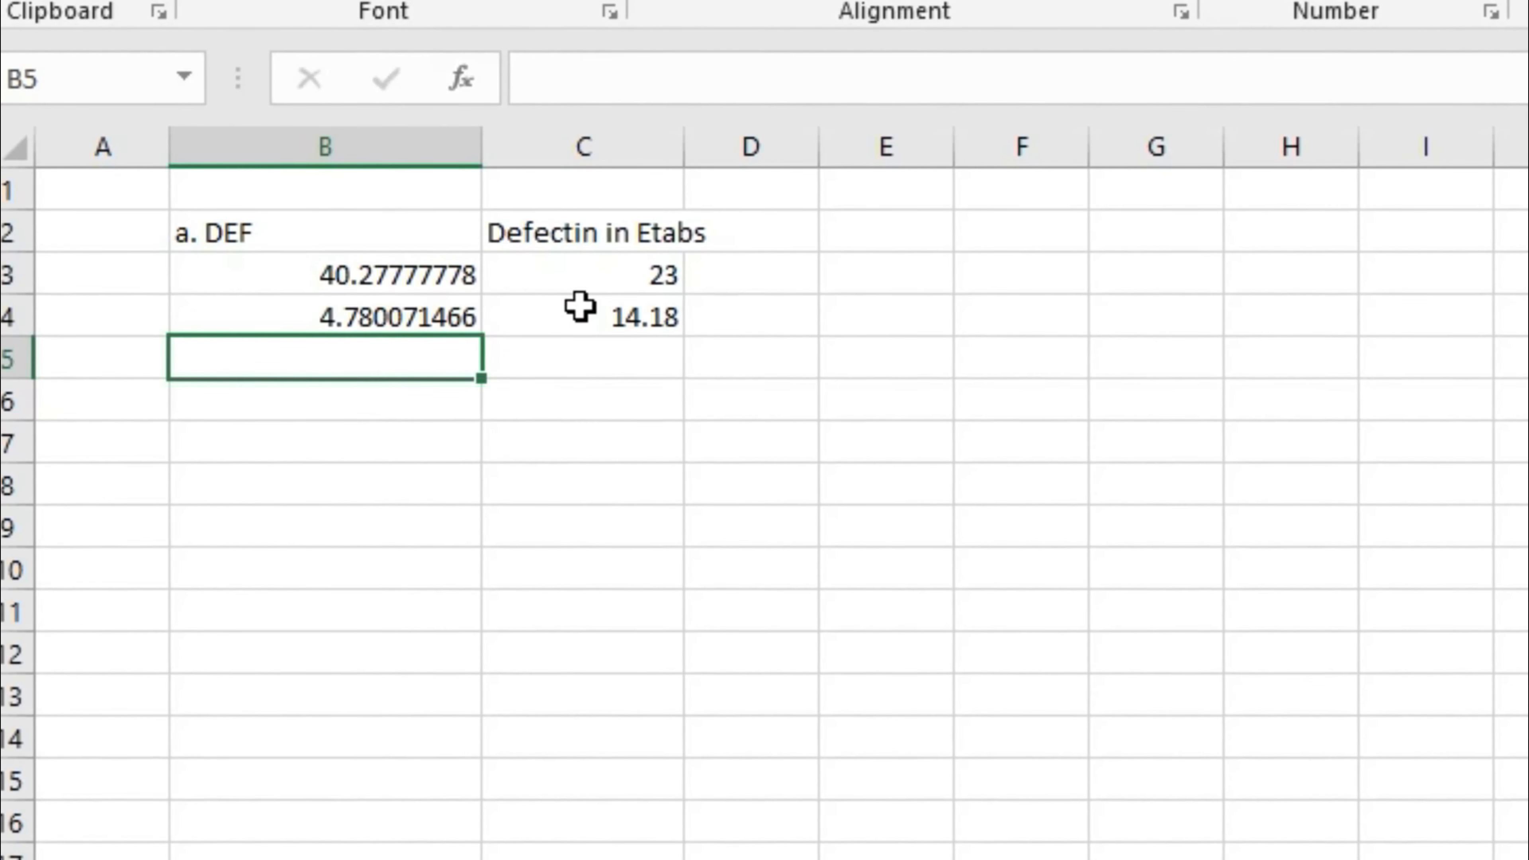
Move the deflection heading and values from column C to D2:D4, and enter the unit Hz in cell C4
{"action": "left_click", "coordinate": [471, 307]}
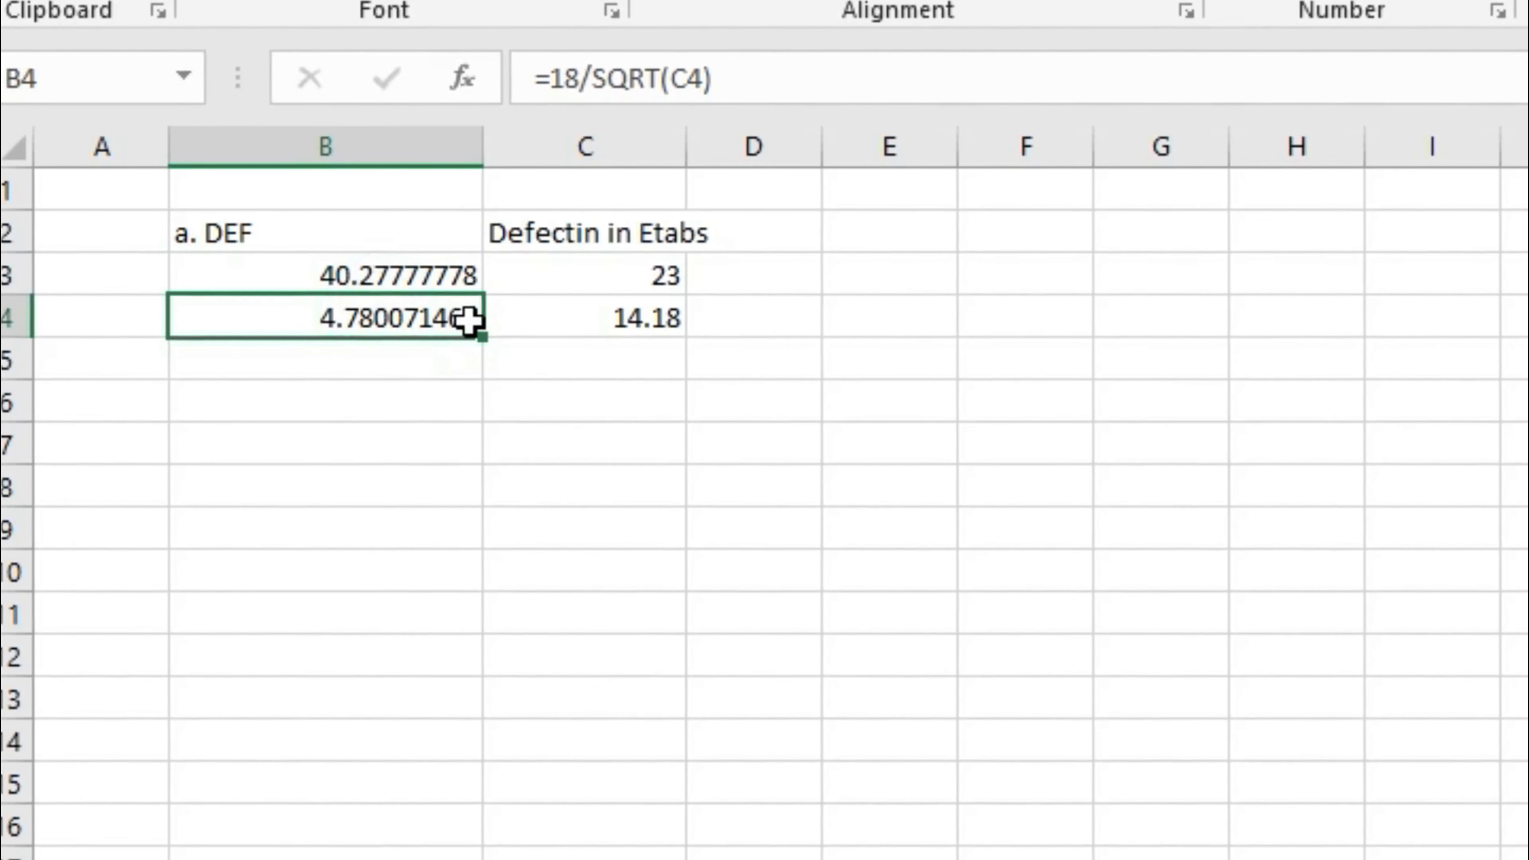
{"action": "left_click_drag", "start_coordinate": [632, 238], "coordinate": [765, 335]}
{"action": "left_click", "coordinate": [521, 328]}
{"action": "type", "text": "Hzx"}
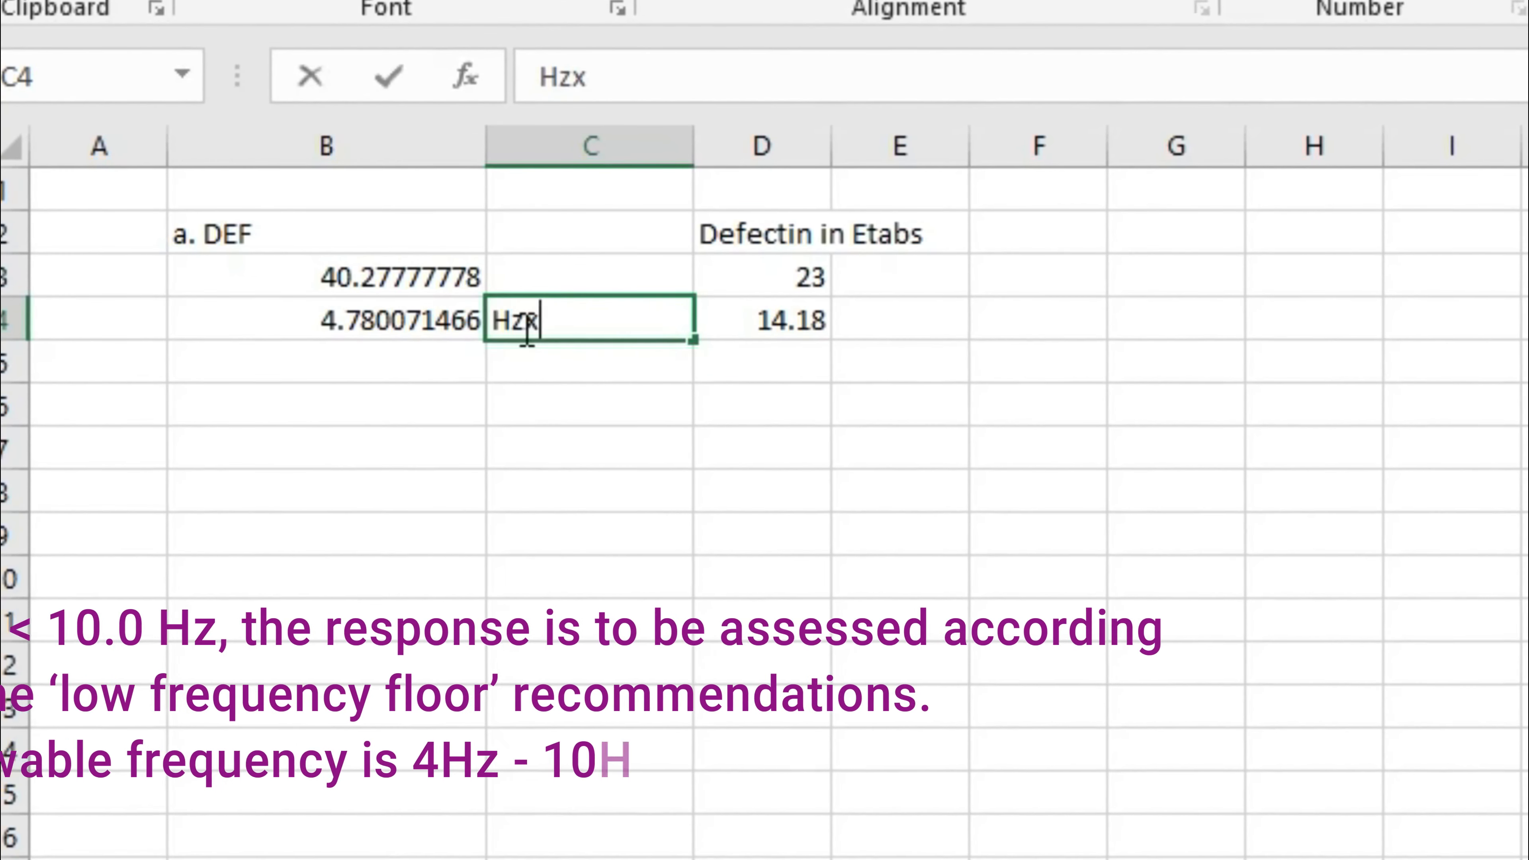
{"action": "key", "text": "BackSpace"}
{"action": "key", "text": "Return"}
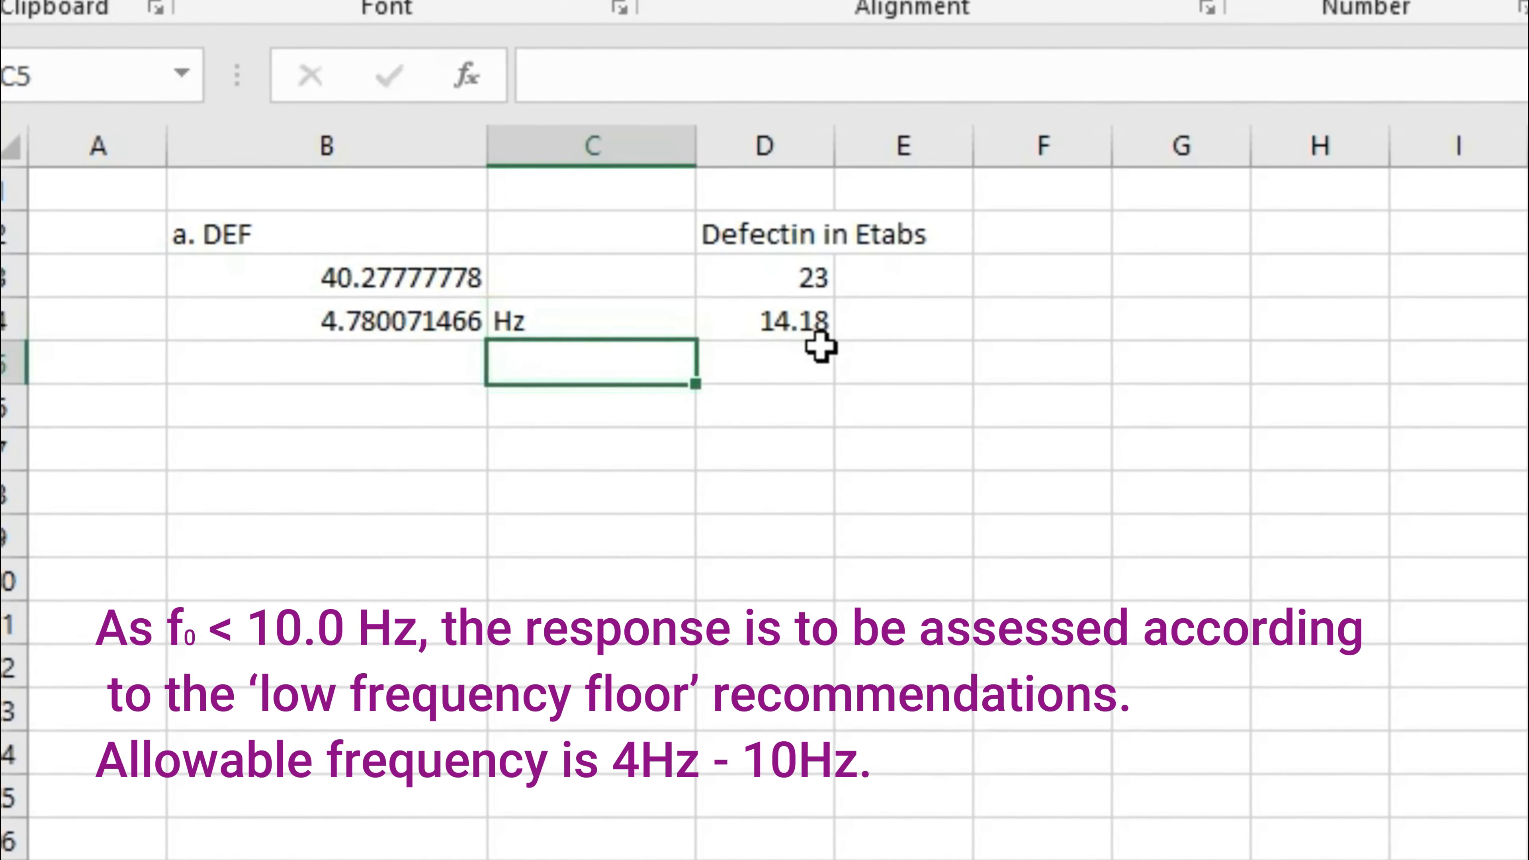
{"action": "left_click", "coordinate": [836, 348]}
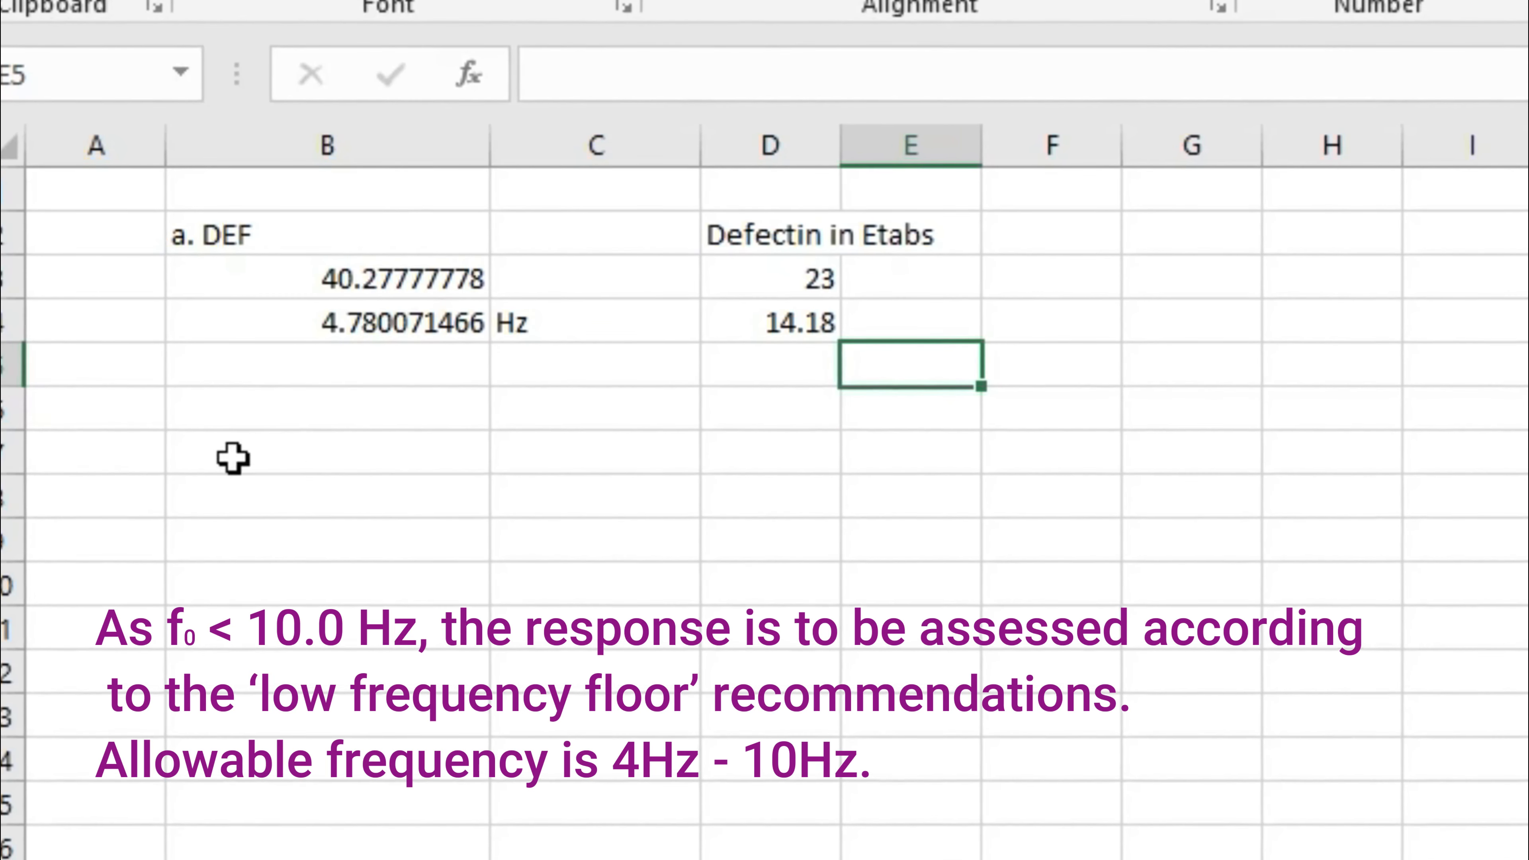
Replace the deflection in cell D4 with a trial value of 20 to recalculate the frequency
{"action": "left_click", "coordinate": [366, 325]}
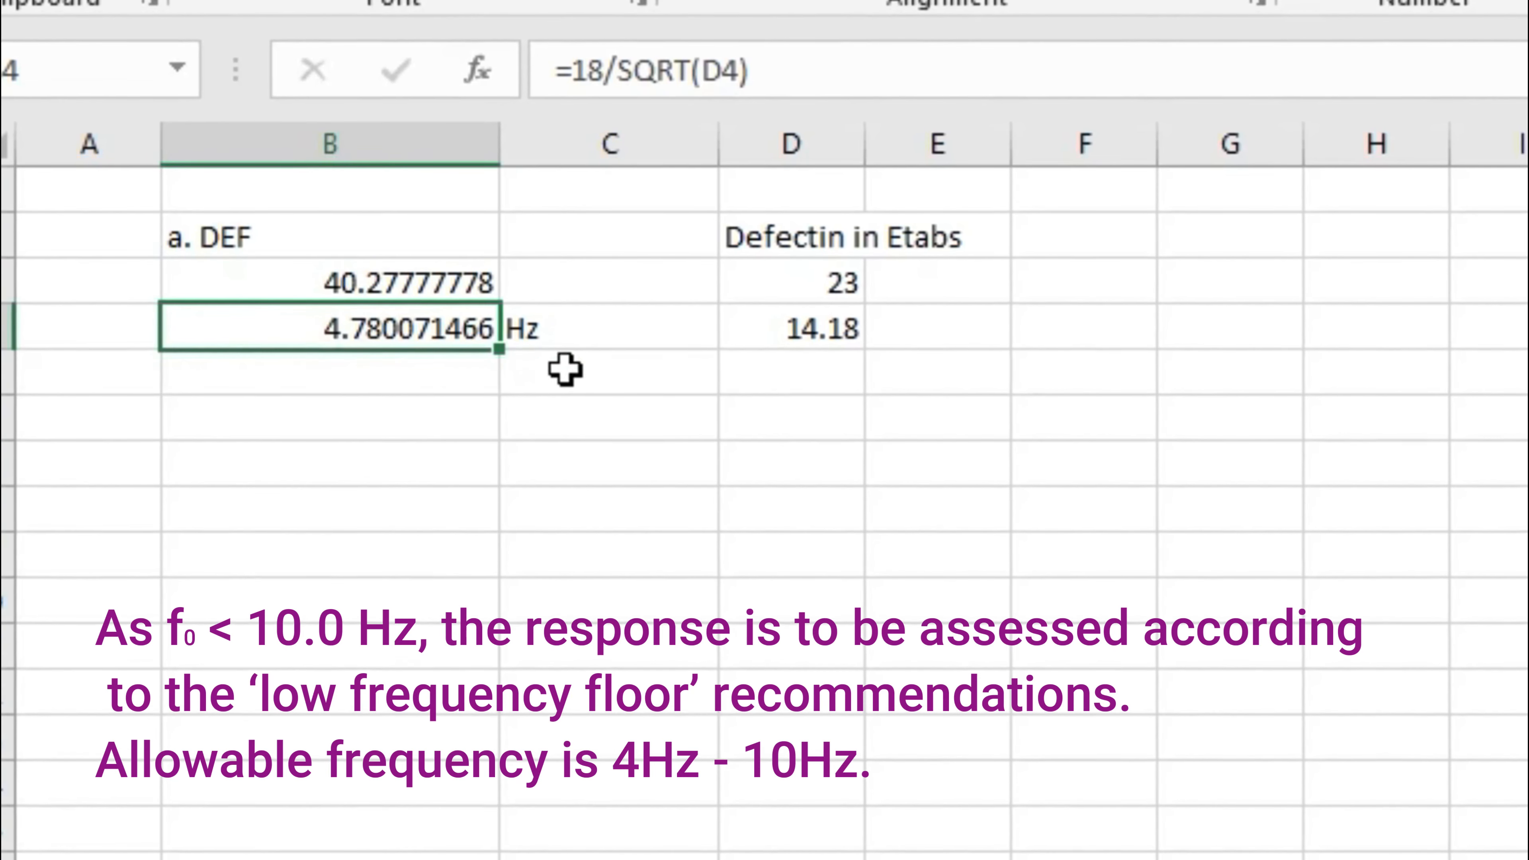
{"action": "left_click", "coordinate": [775, 336]}
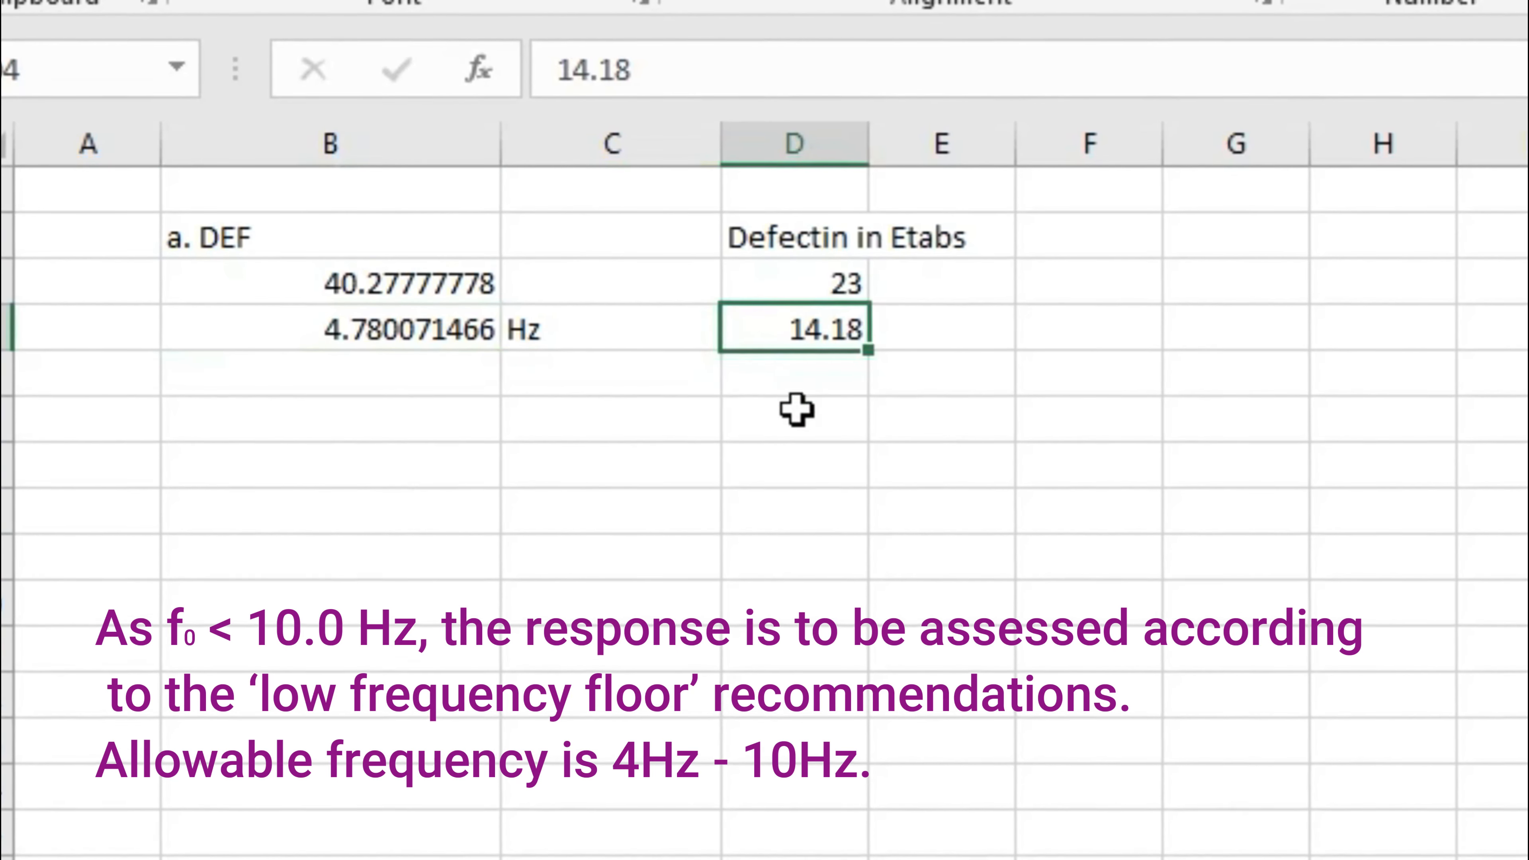
{"action": "left_click", "coordinate": [349, 341]}
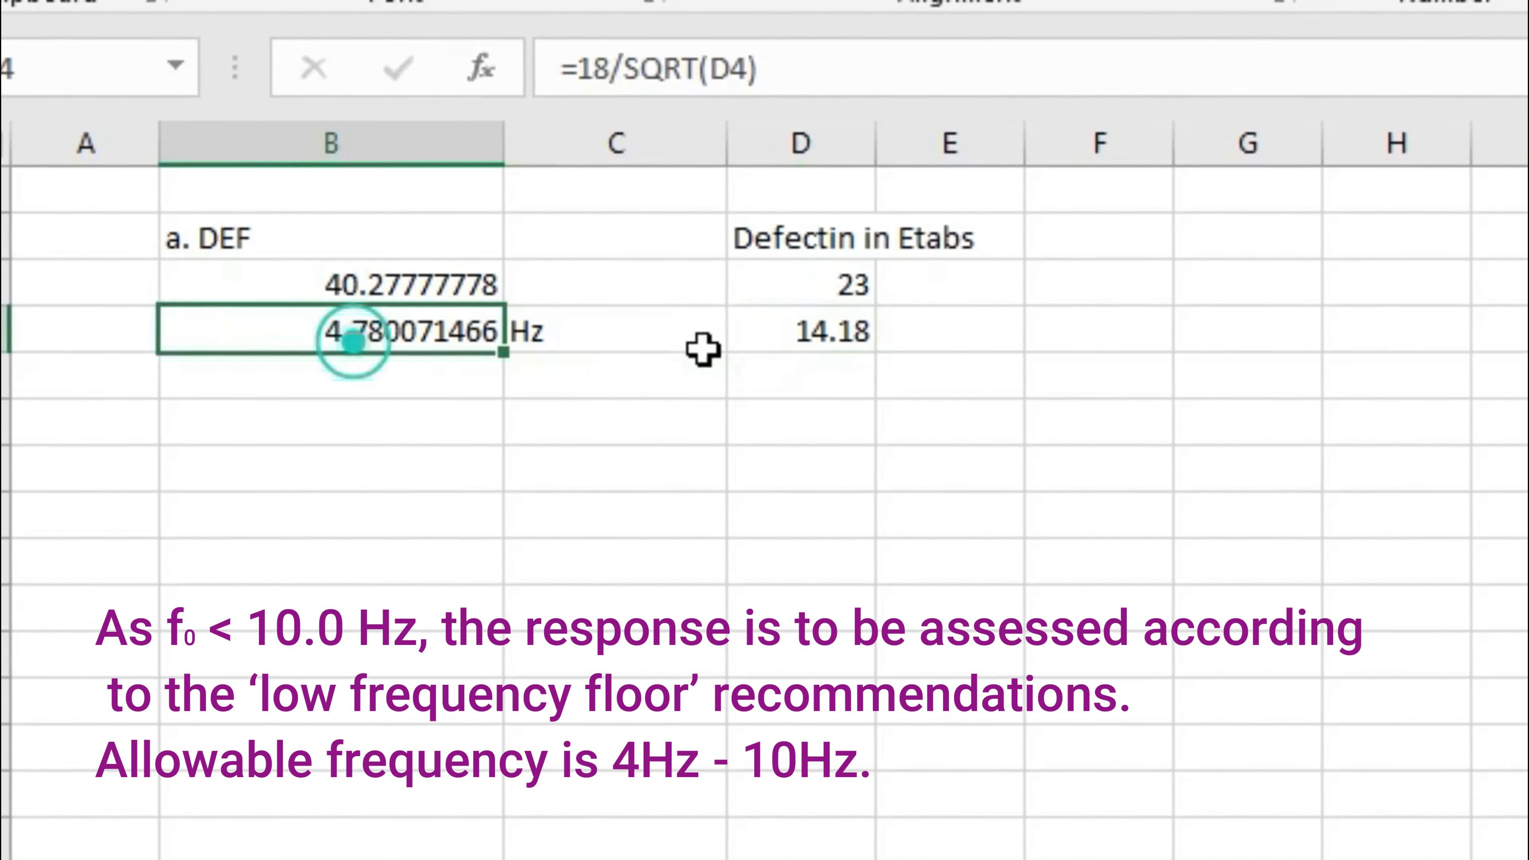
{"action": "double_click", "coordinate": [810, 342]}
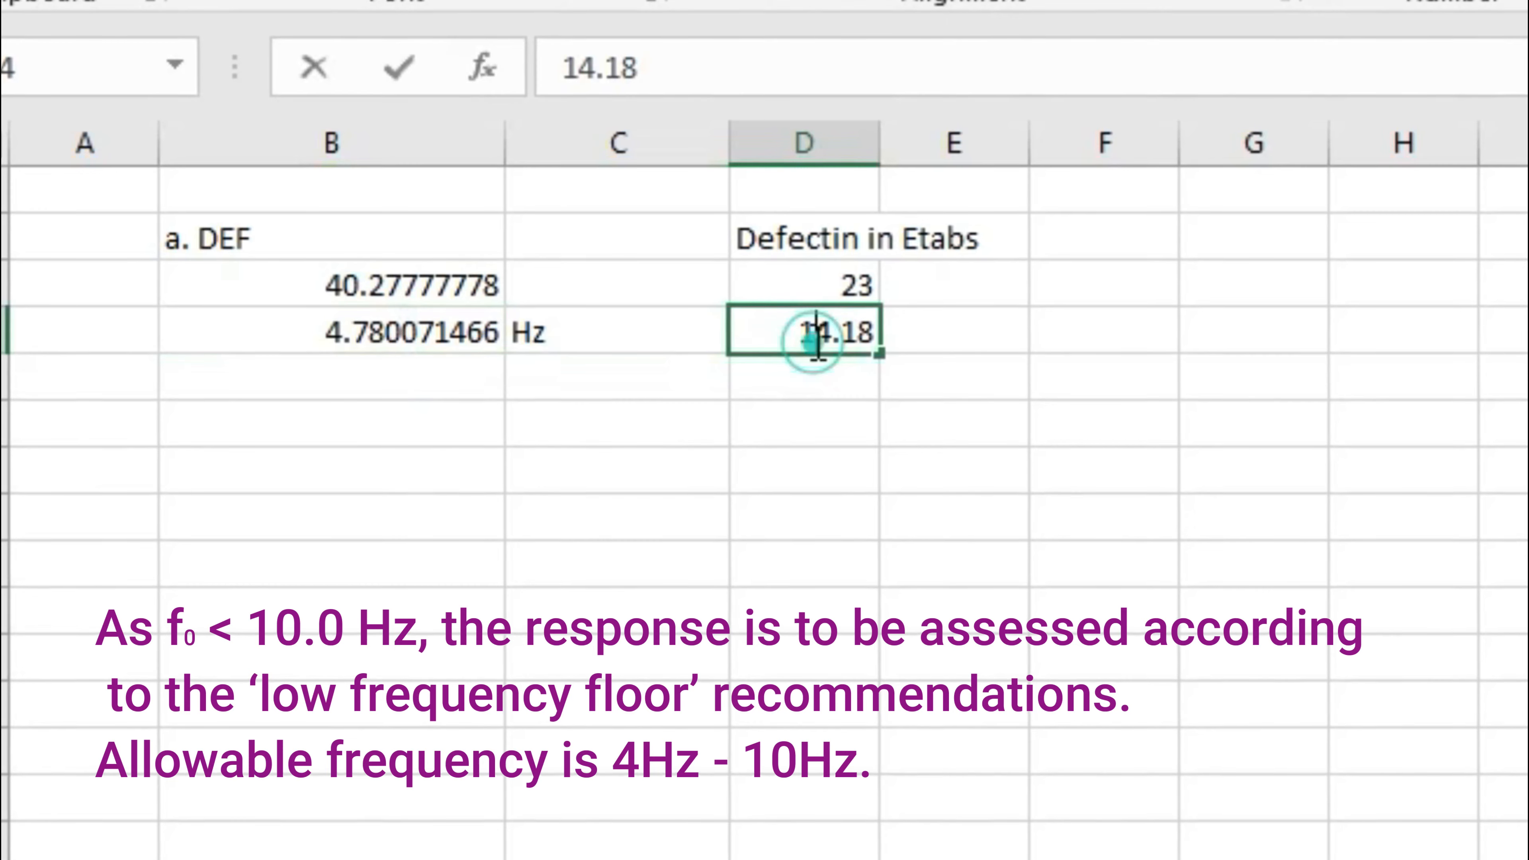
{"action": "left_click_drag", "start_coordinate": [778, 348], "coordinate": [914, 333]}
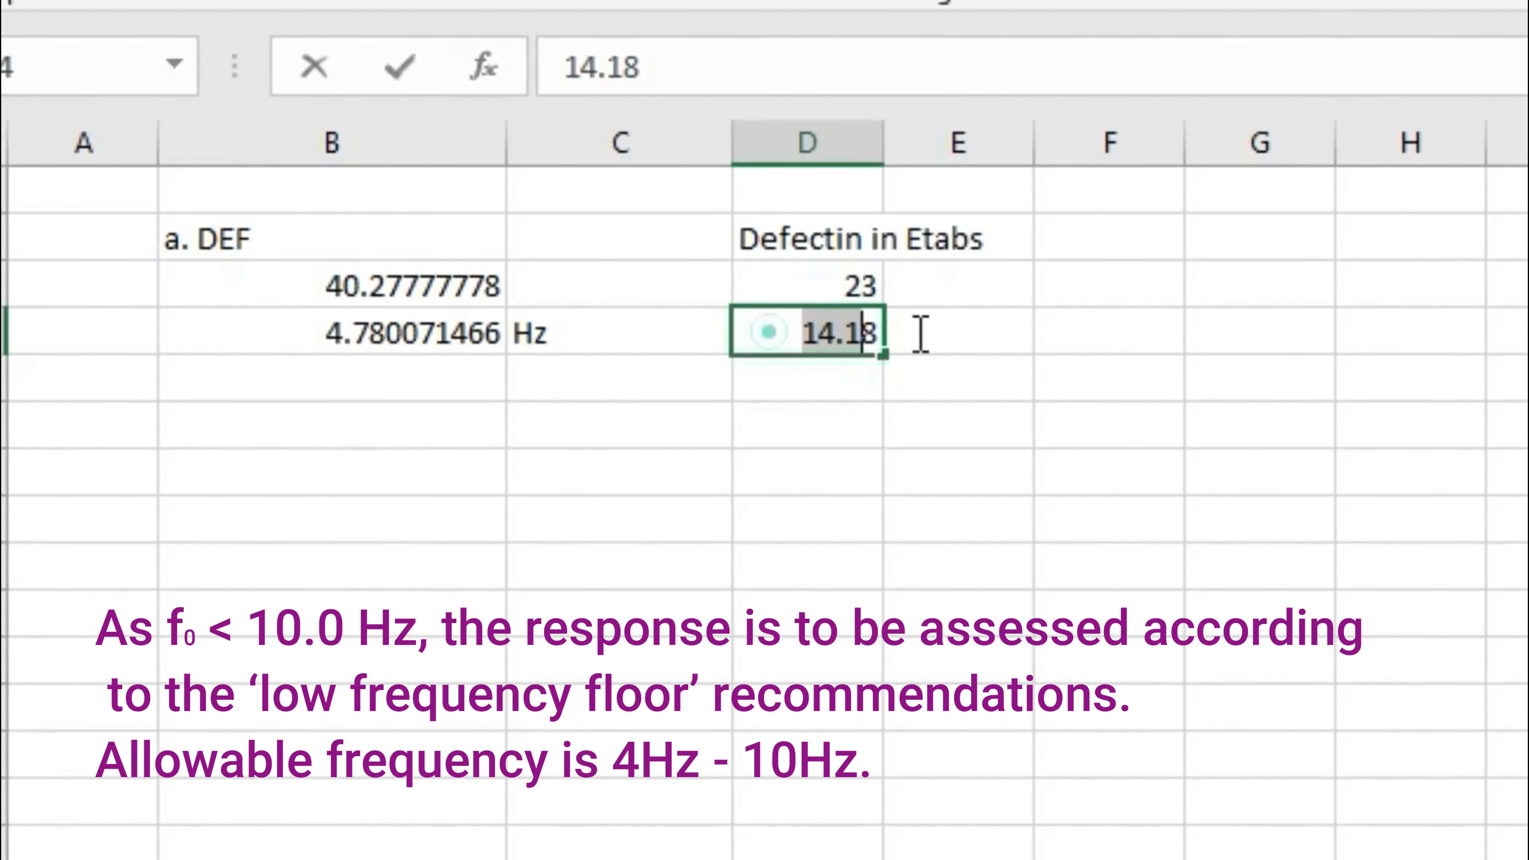
{"action": "type", "text": "20"}
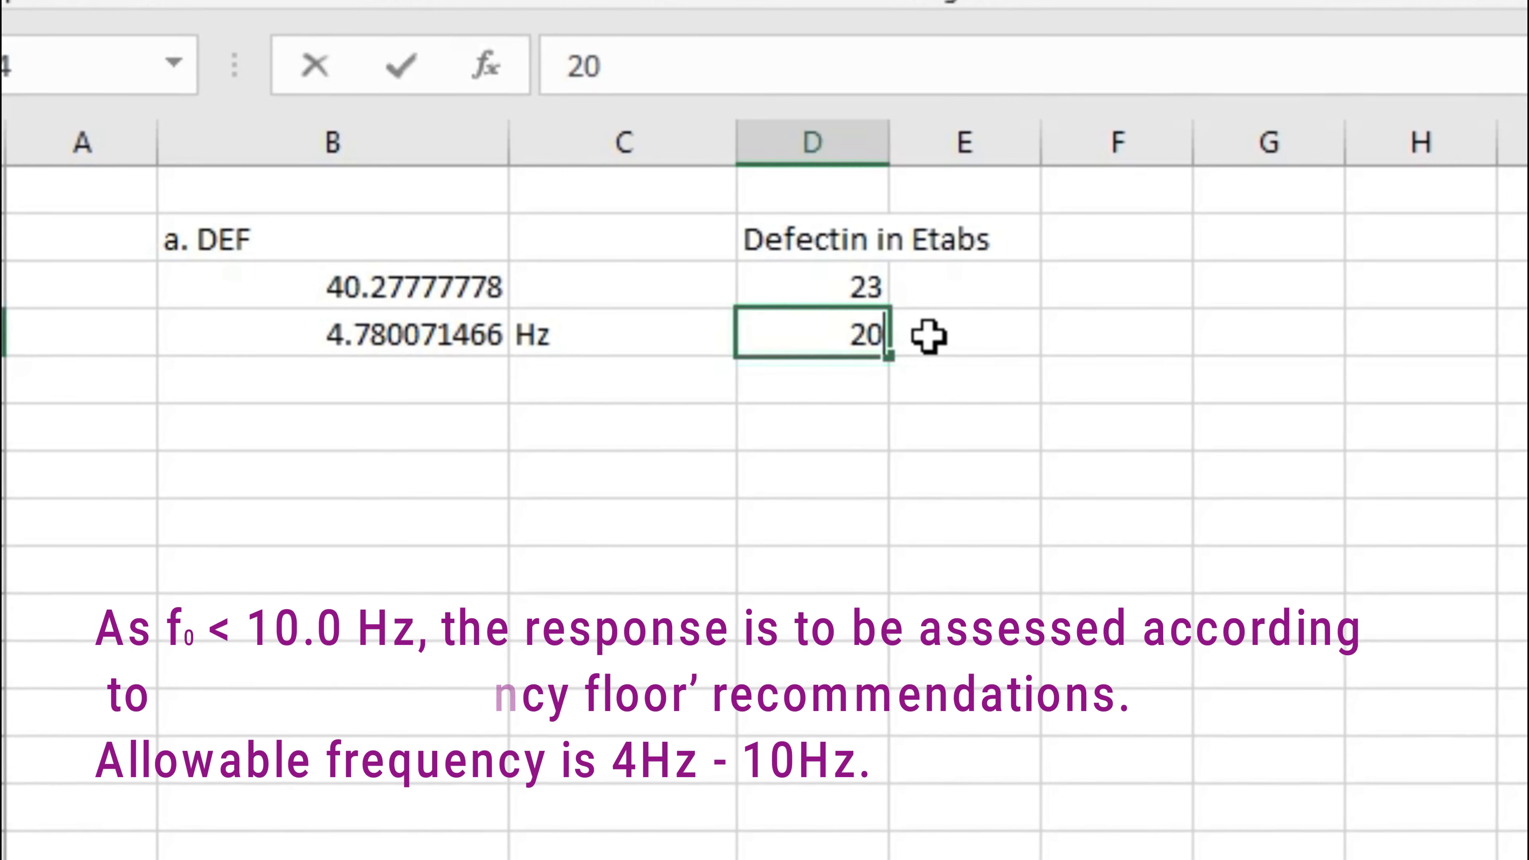
{"action": "key", "text": "Return"}
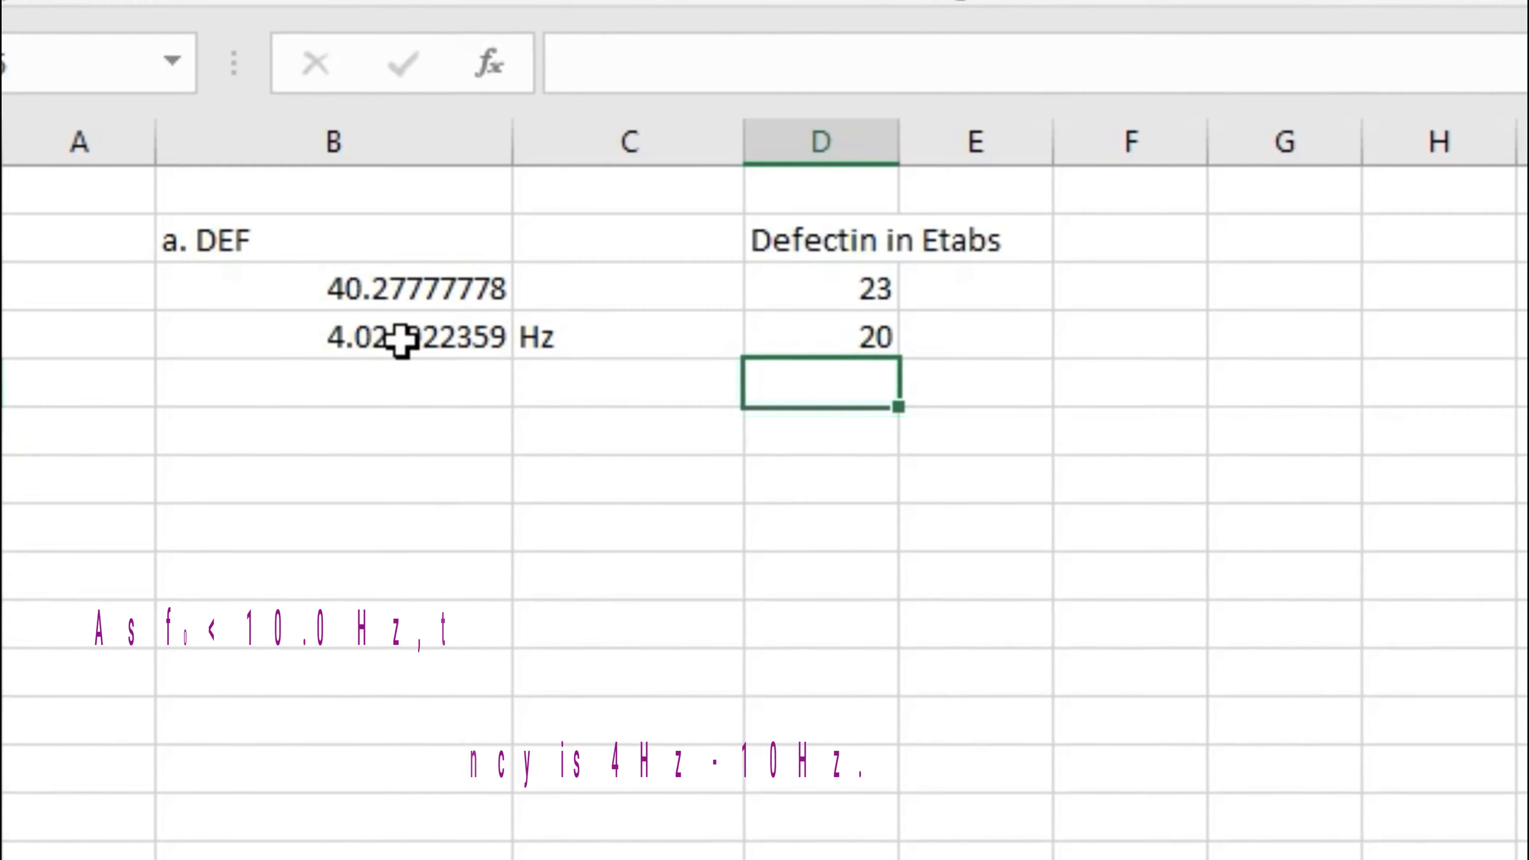
Set the trial deflection in cell D4 to 40 and select the frequency result in B4
{"action": "left_click", "coordinate": [860, 348]}
{"action": "double_click", "coordinate": [867, 348]}
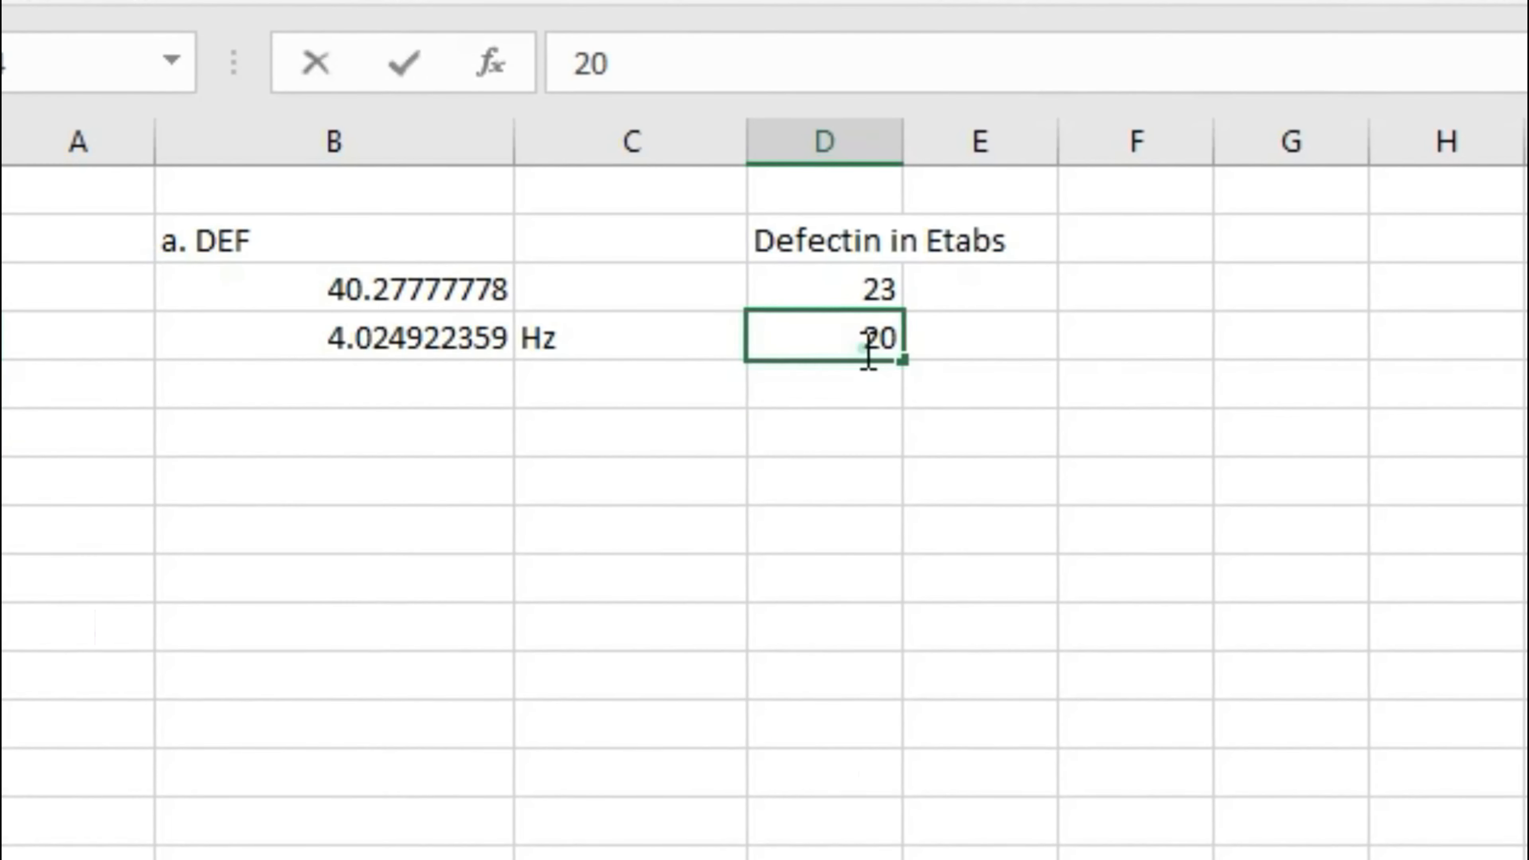
{"action": "double_click", "coordinate": [871, 344]}
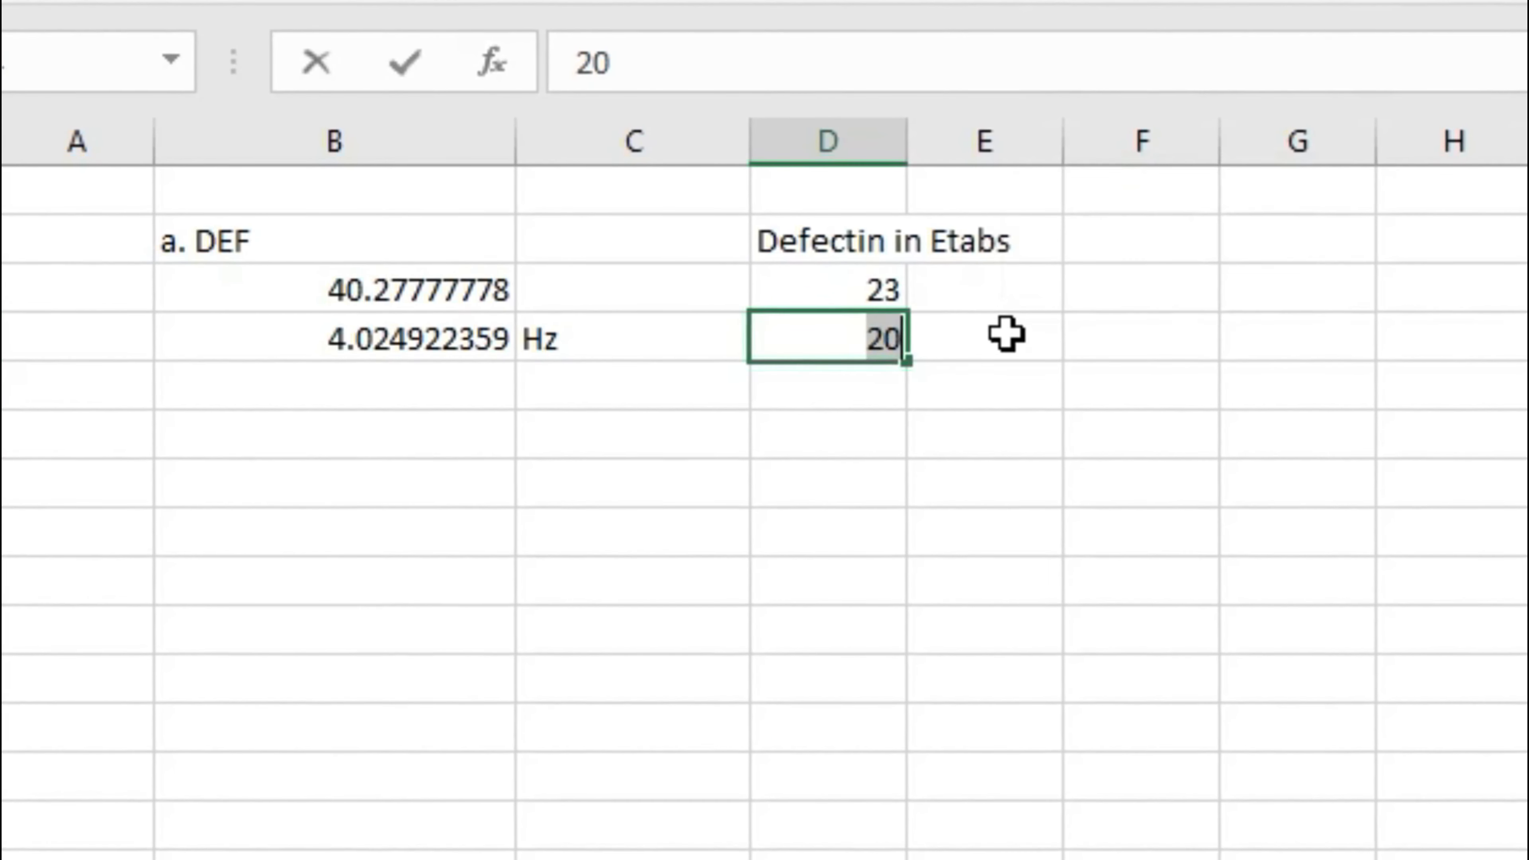
{"action": "type", "text": "40"}
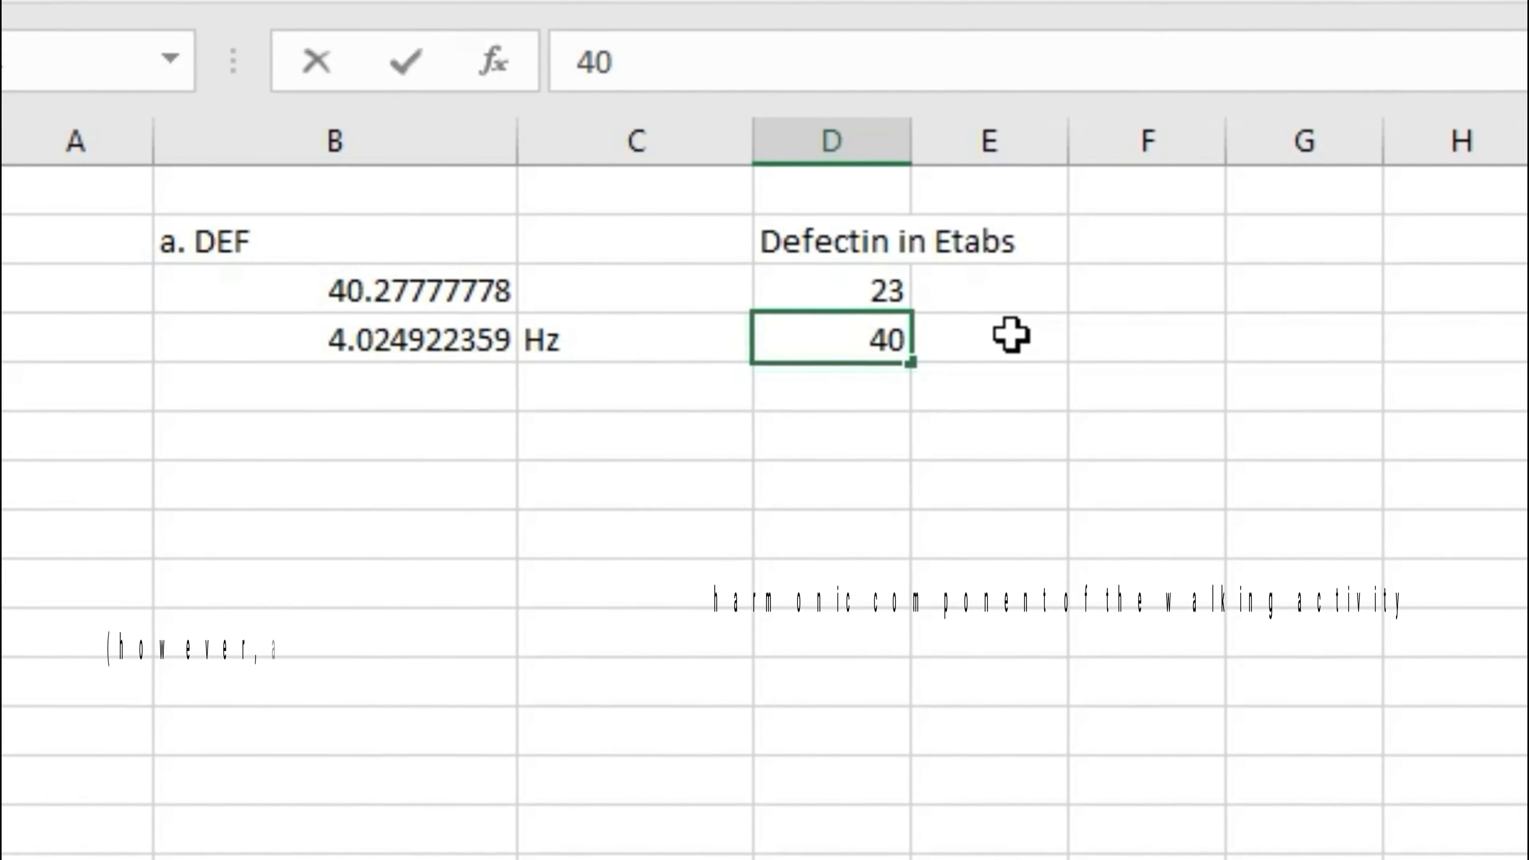
{"action": "key", "text": "Return"}
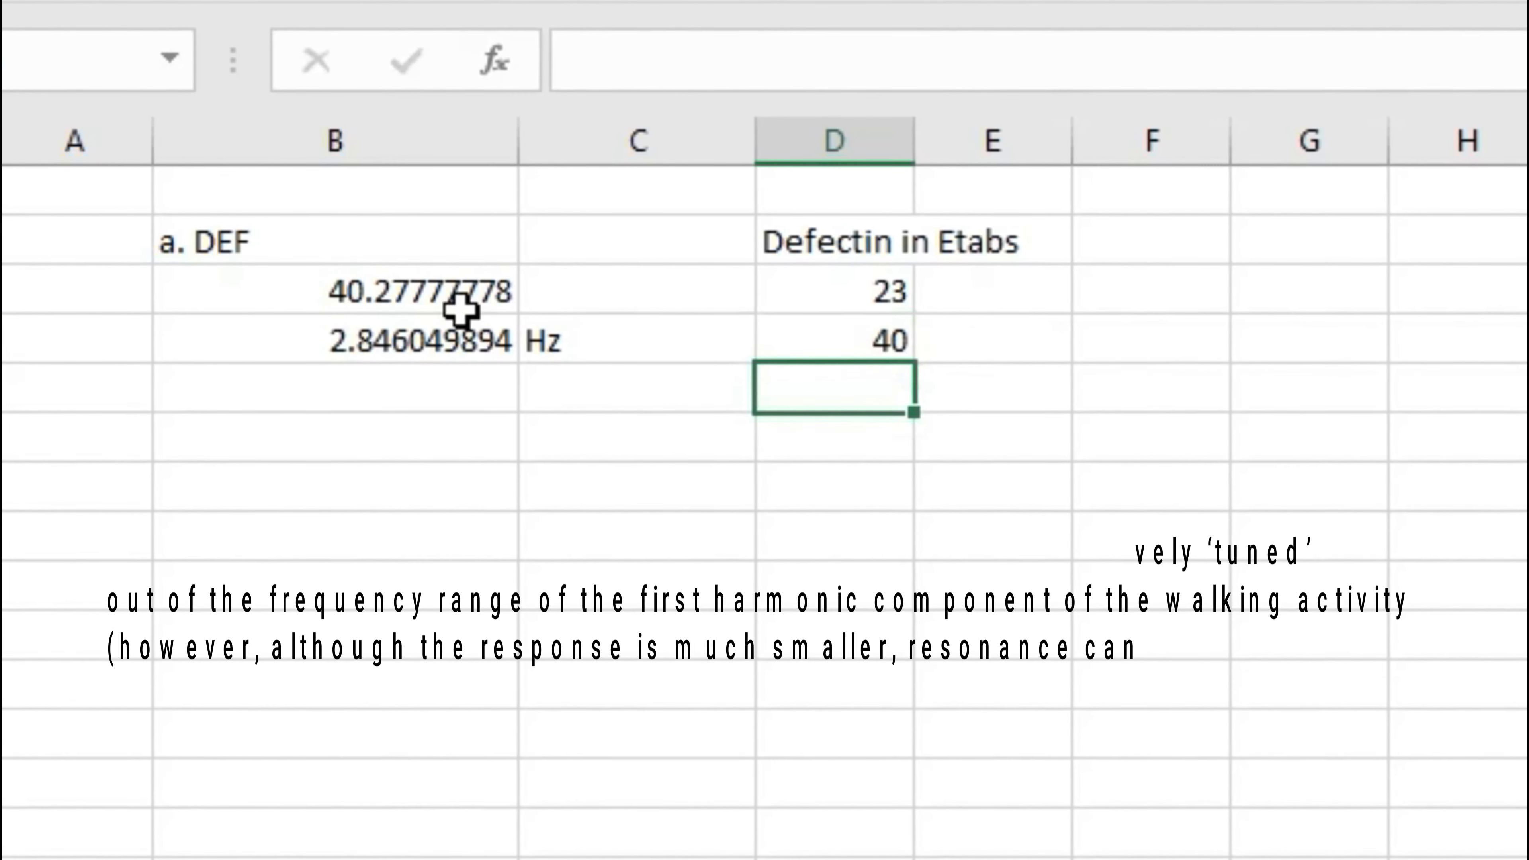
{"action": "left_click", "coordinate": [379, 338]}
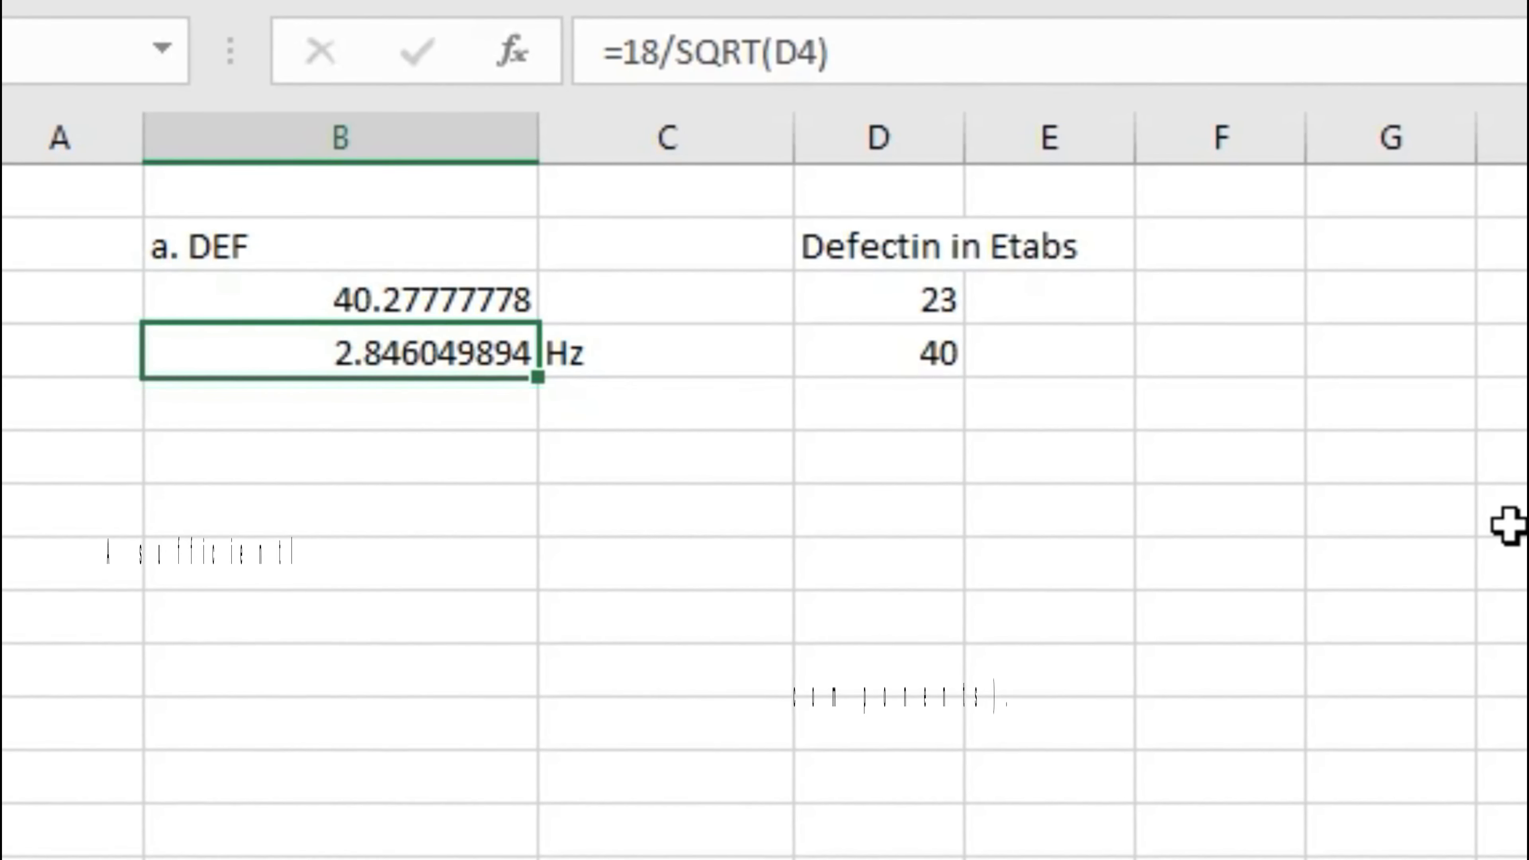
Set the deflection in cell D3 to 40 for comparison with the allowable deflection in B3
{"action": "left_click", "coordinate": [938, 361]}
{"action": "left_click", "coordinate": [917, 288]}
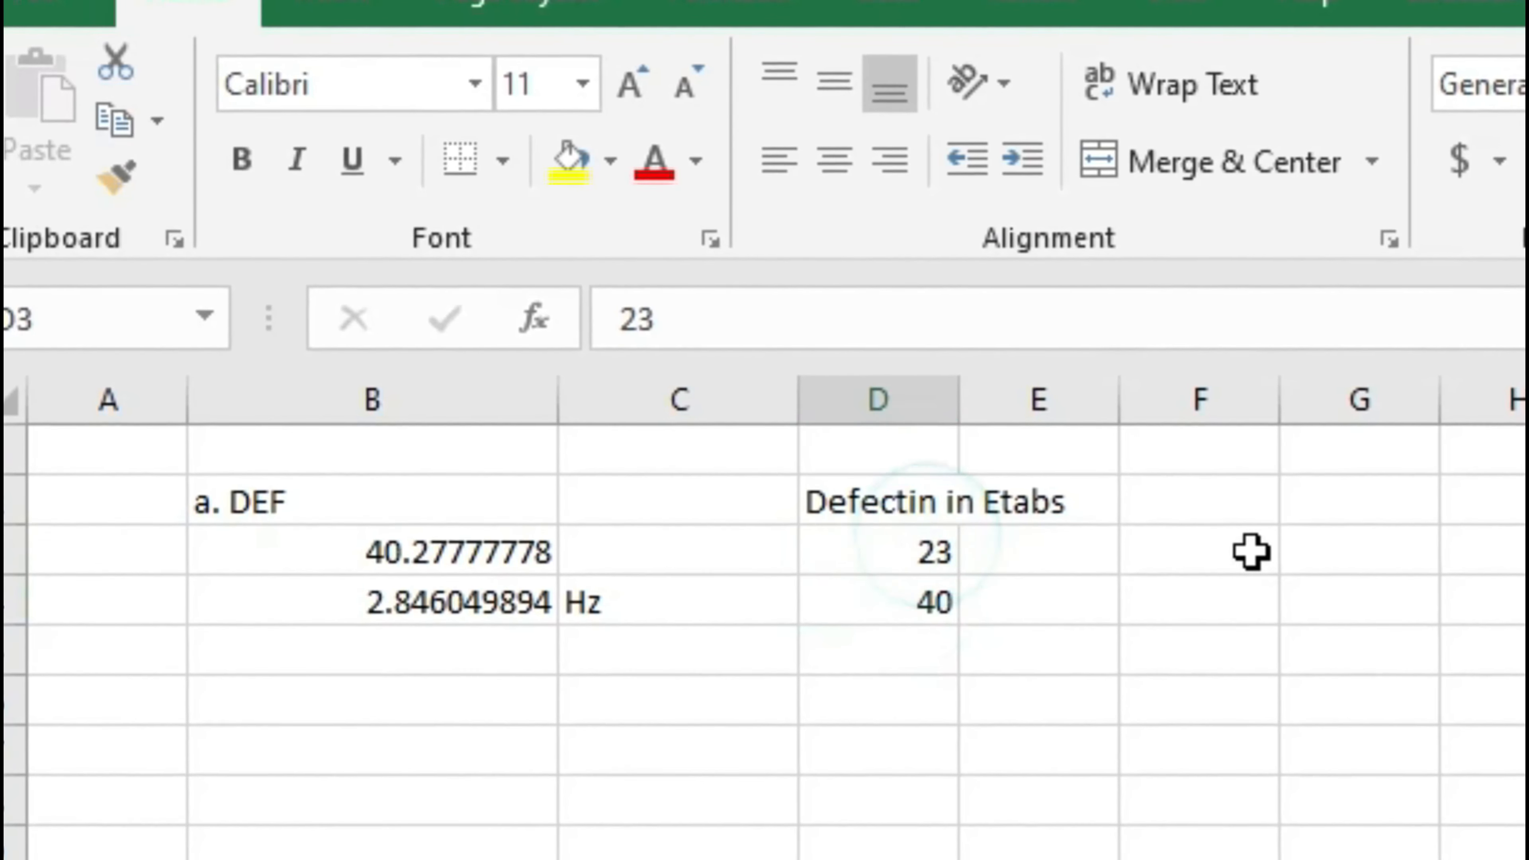
{"action": "type", "text": "40"}
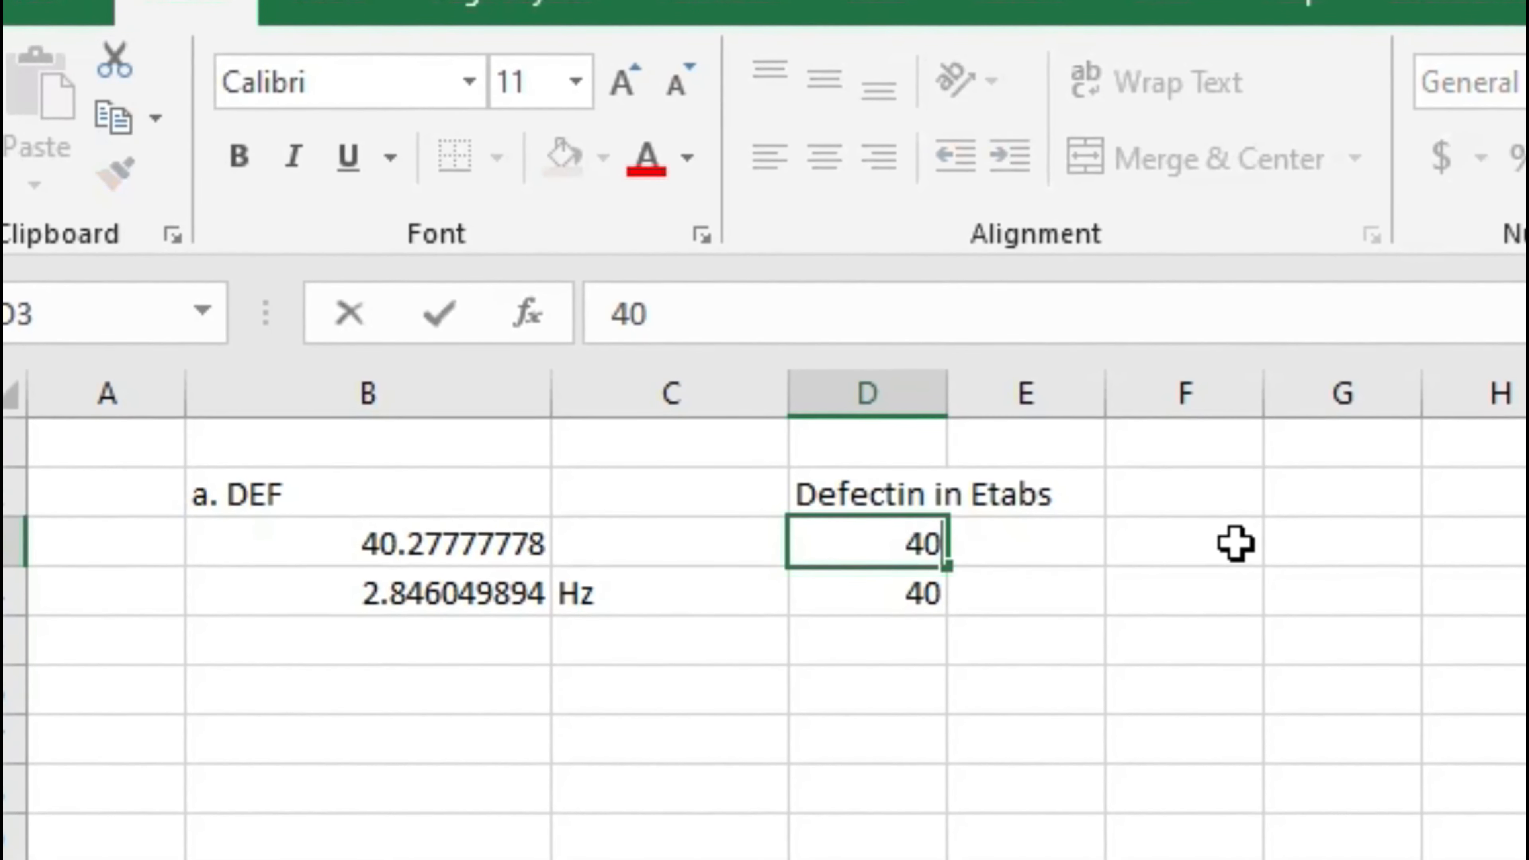
{"action": "key", "text": "Return"}
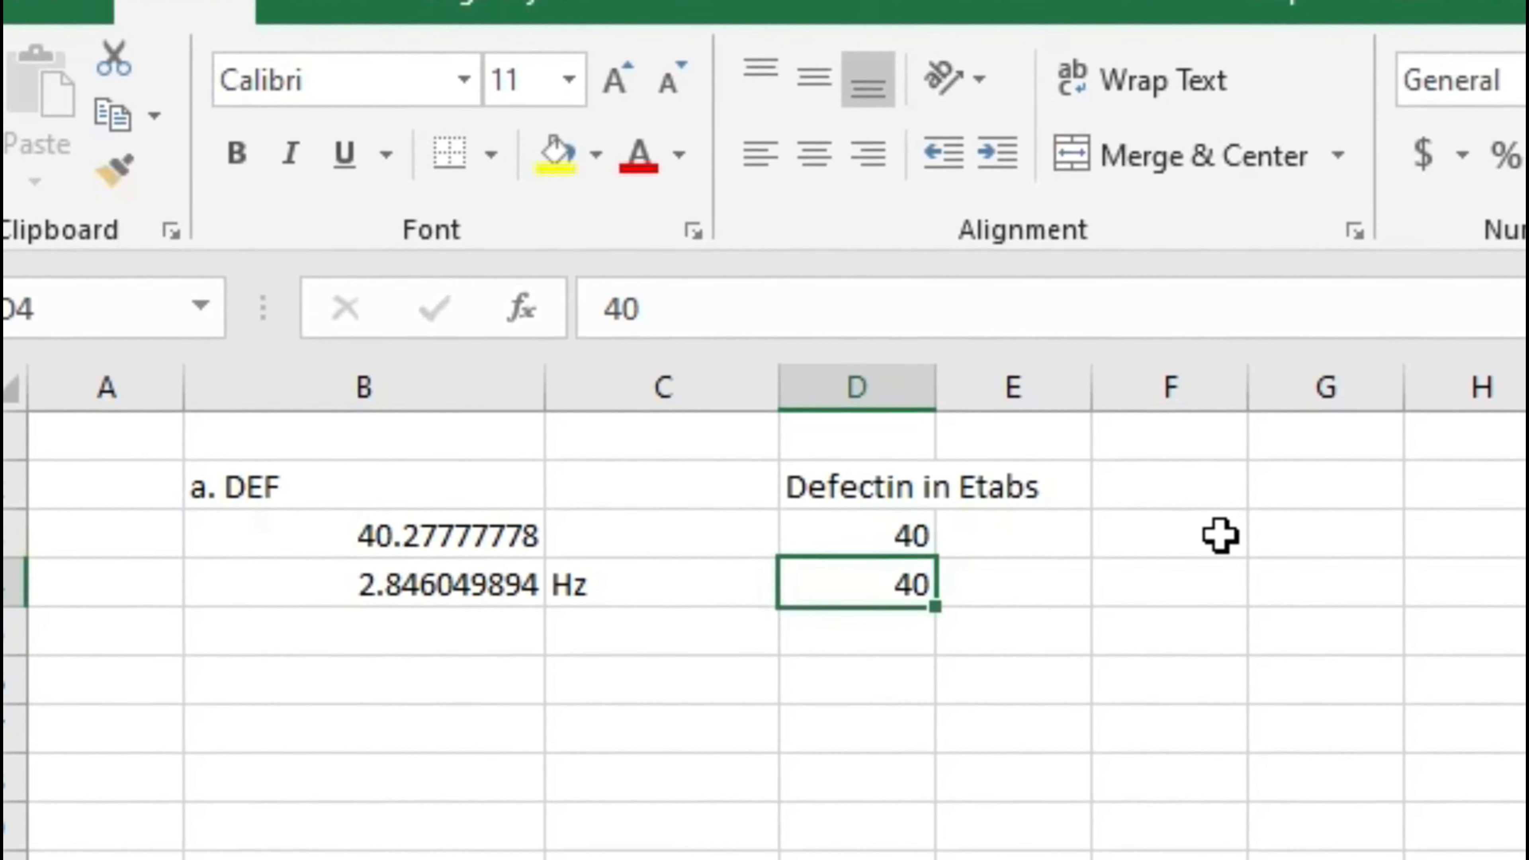
{"action": "double_click", "coordinate": [514, 528]}
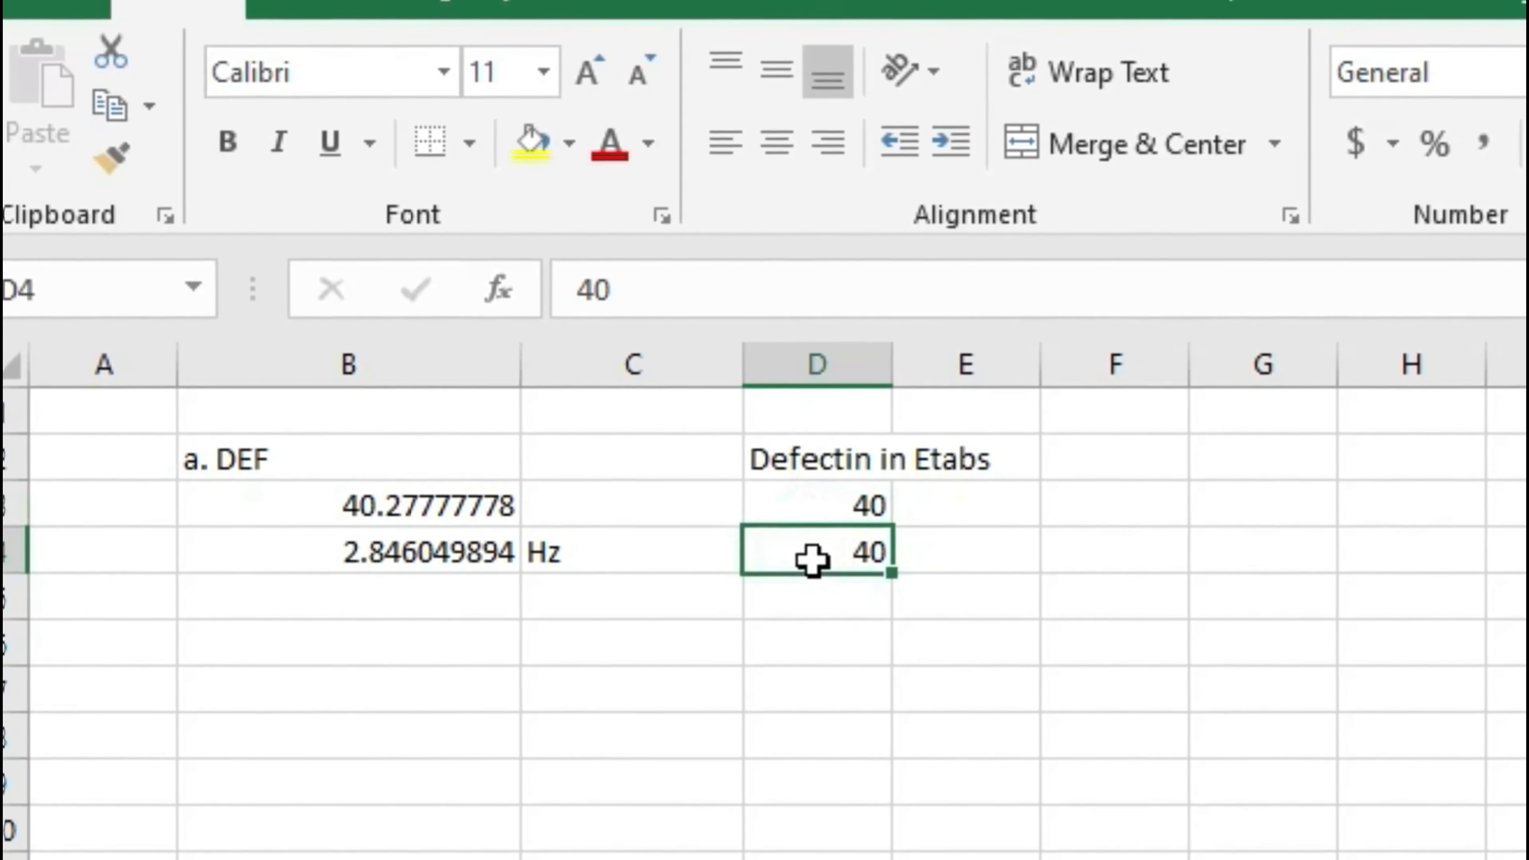
Undo the deflection changes in cells D3 and D4 while reviewing the deflection and frequency rows
{"action": "key", "text": "ctrl+z"}
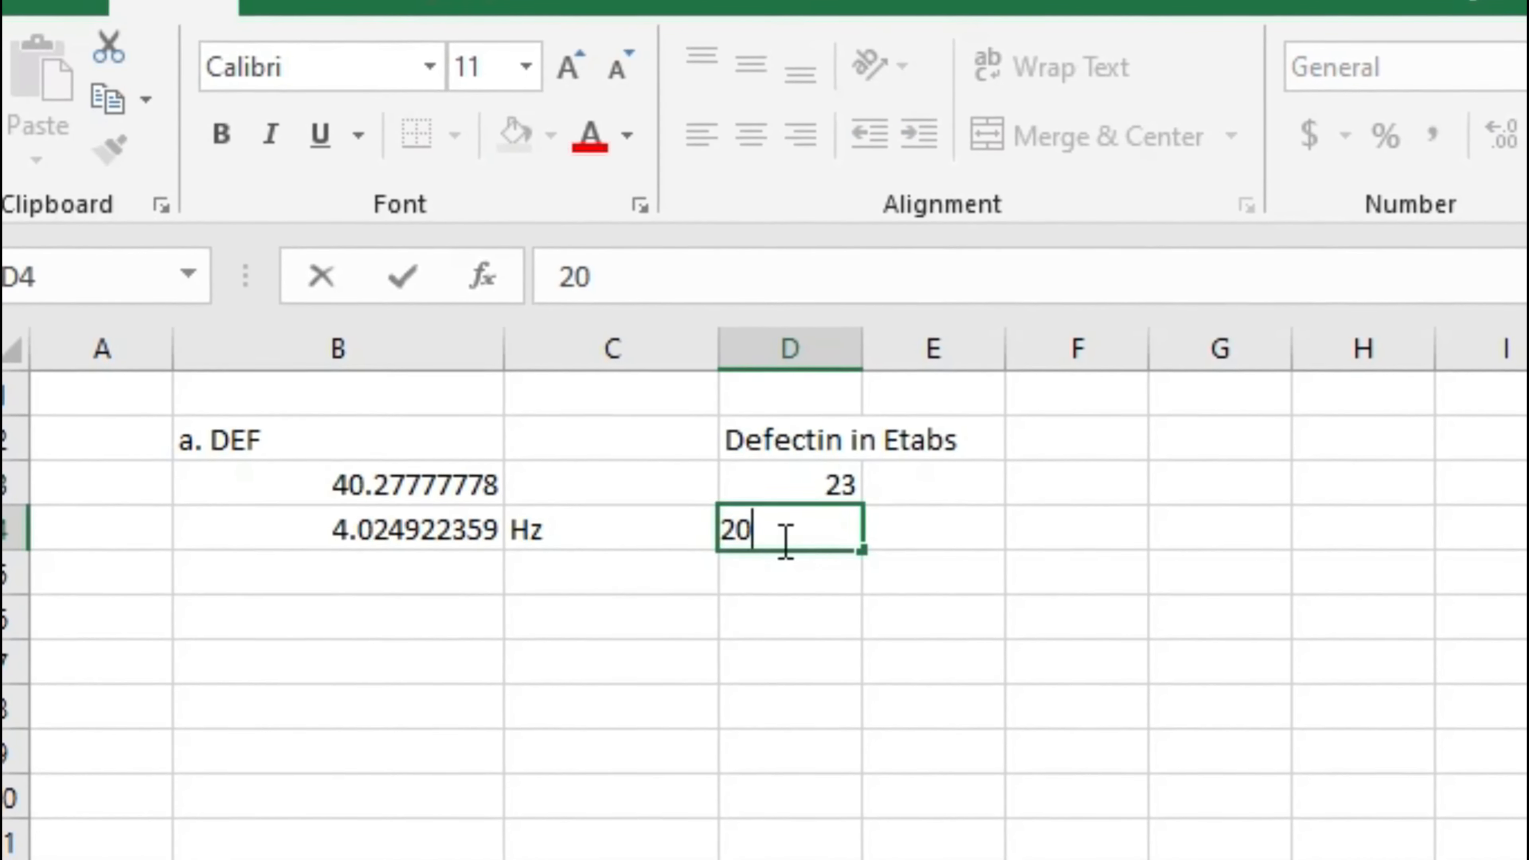
{"action": "key", "text": "Escape"}
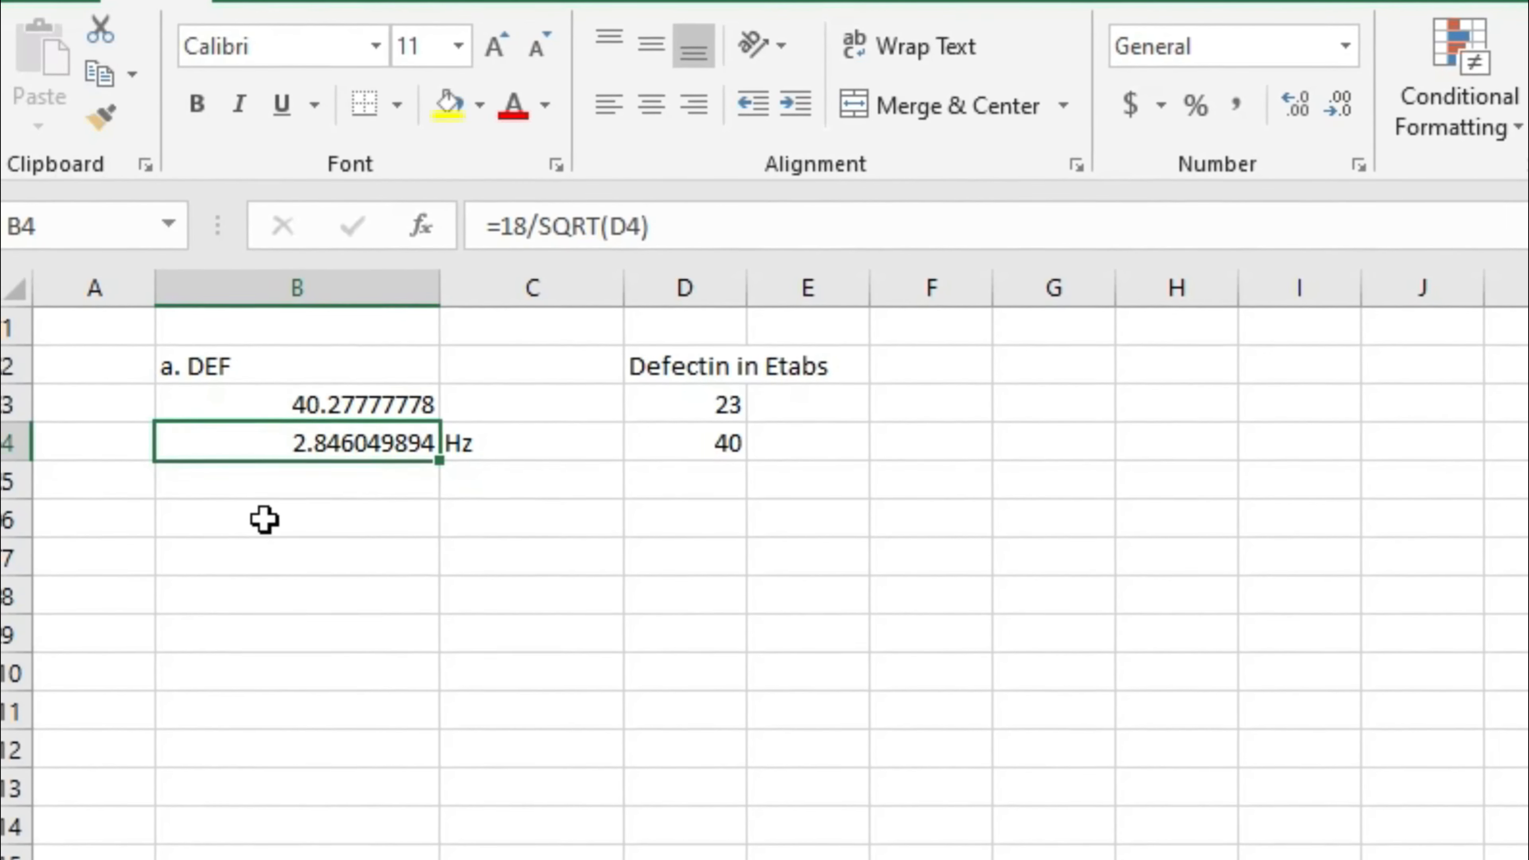
{"action": "left_click", "coordinate": [313, 485]}
{"action": "key", "text": "Up"}
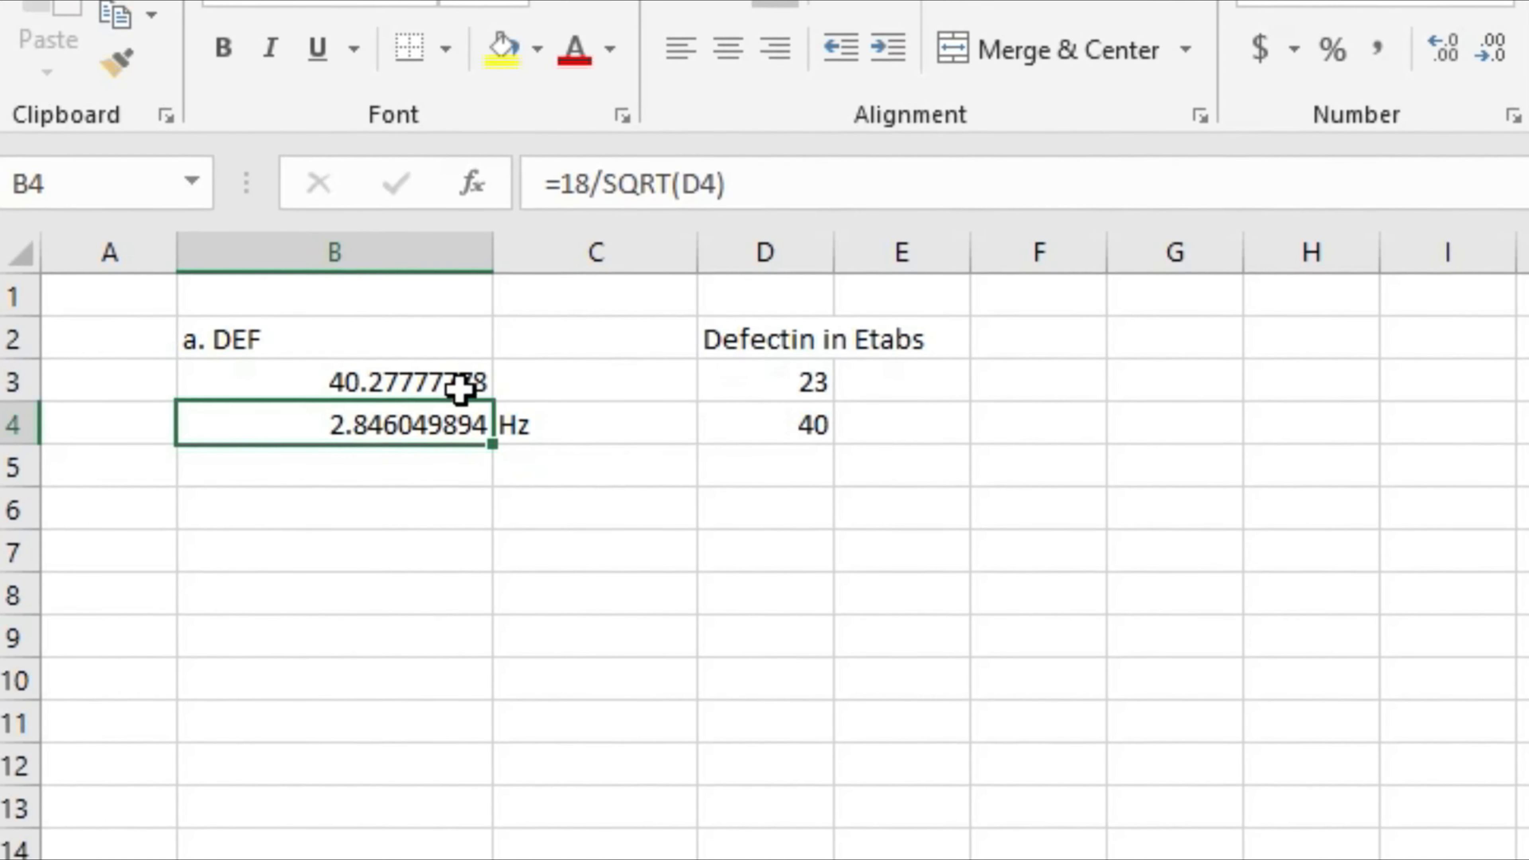
{"action": "left_click_drag", "start_coordinate": [75, 388], "coordinate": [795, 386]}
{"action": "left_click_drag", "start_coordinate": [133, 423], "coordinate": [814, 421]}
{"action": "left_click", "coordinate": [792, 378]}
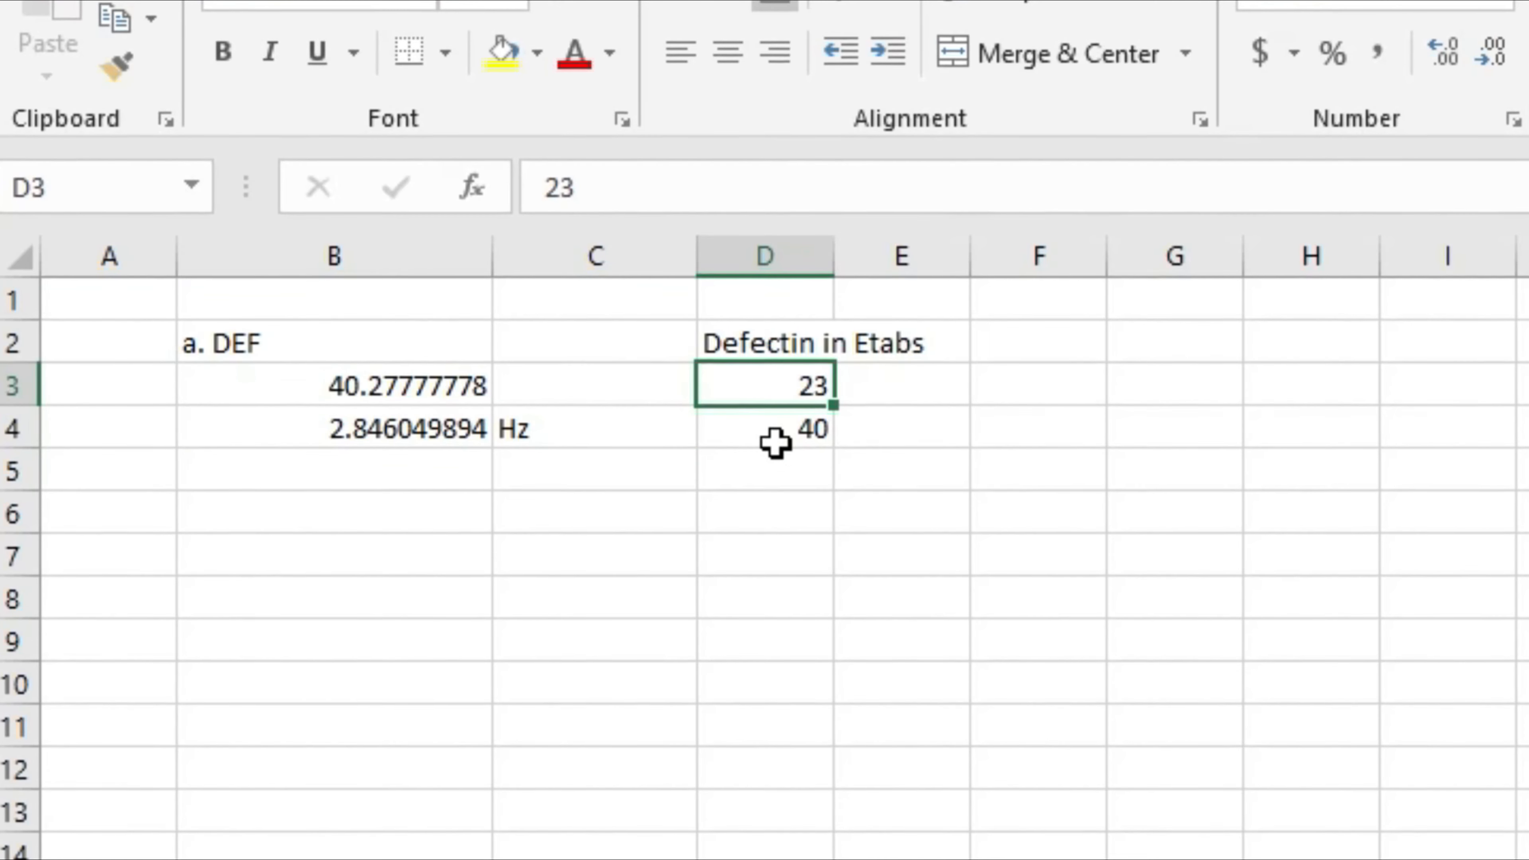
{"action": "key", "text": "ctrl+z"}
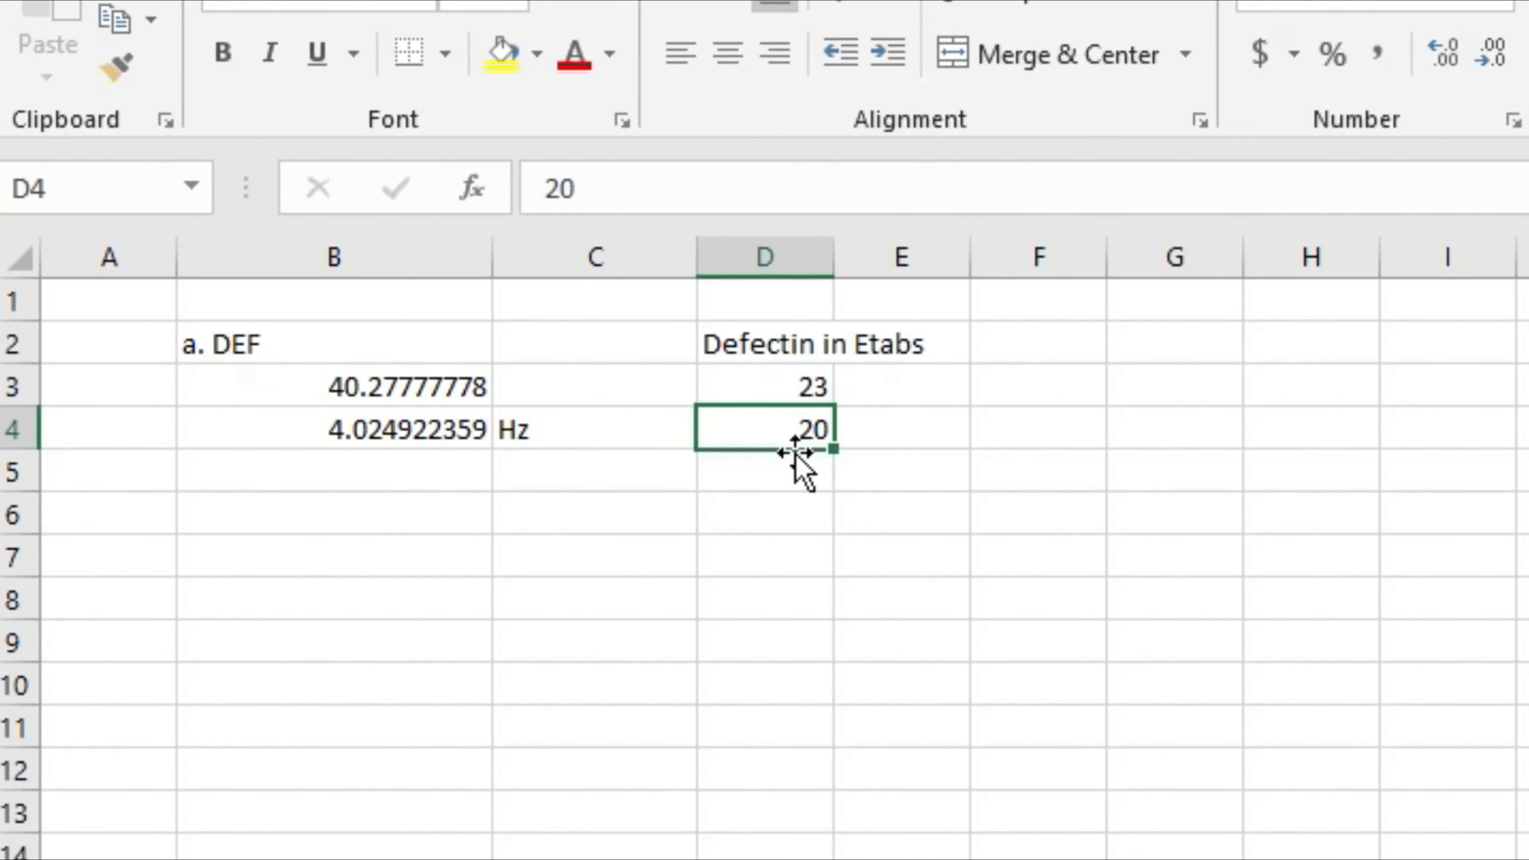
Enter 40 as the deflection in cell D3 and select cell D4
{"action": "left_click", "coordinate": [773, 392]}
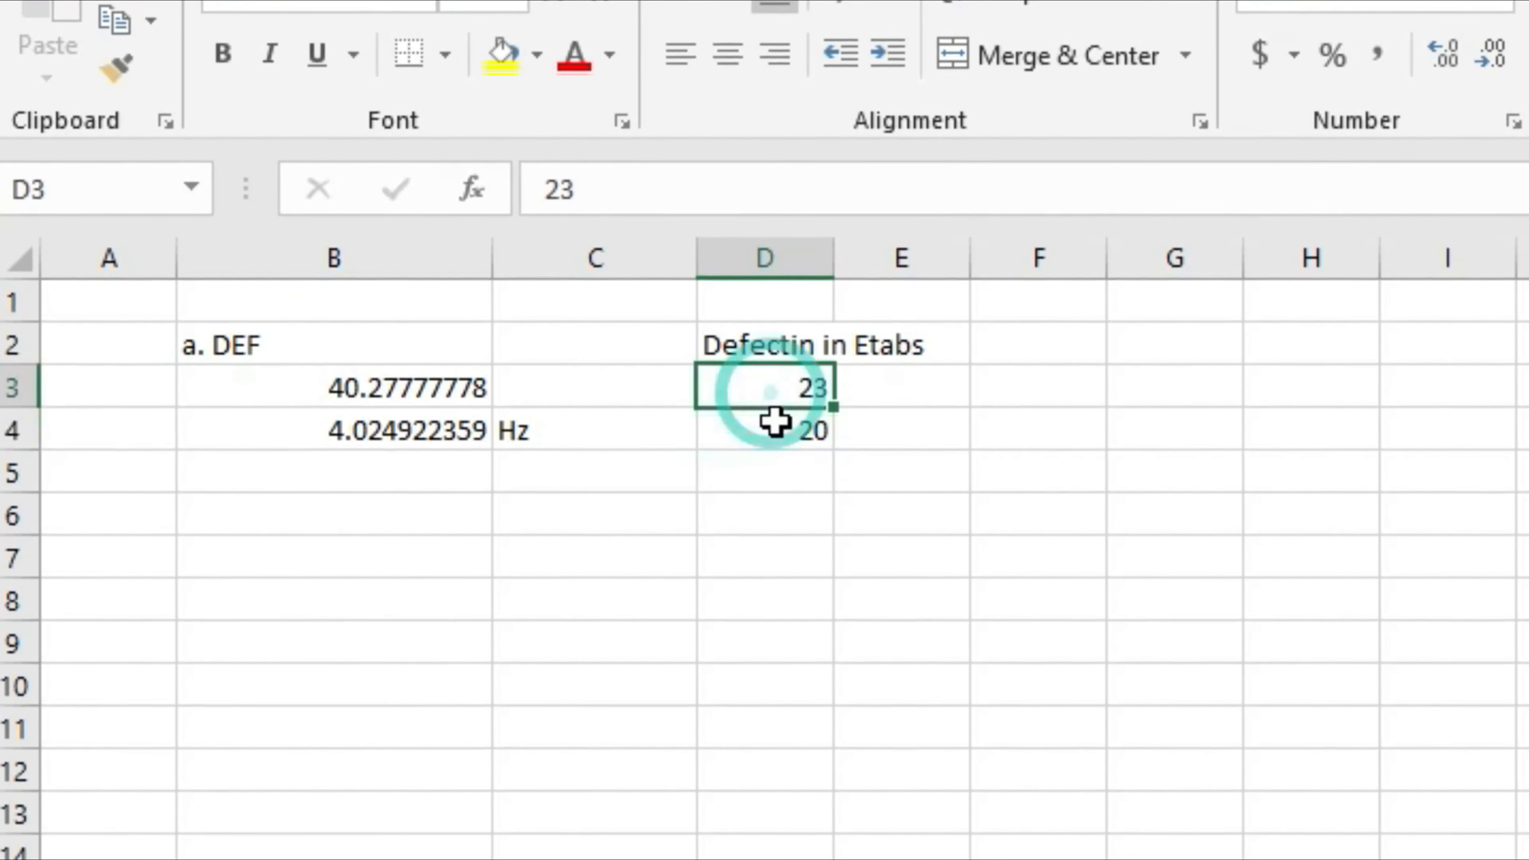
{"action": "left_click", "coordinate": [781, 429]}
{"action": "left_click", "coordinate": [786, 392]}
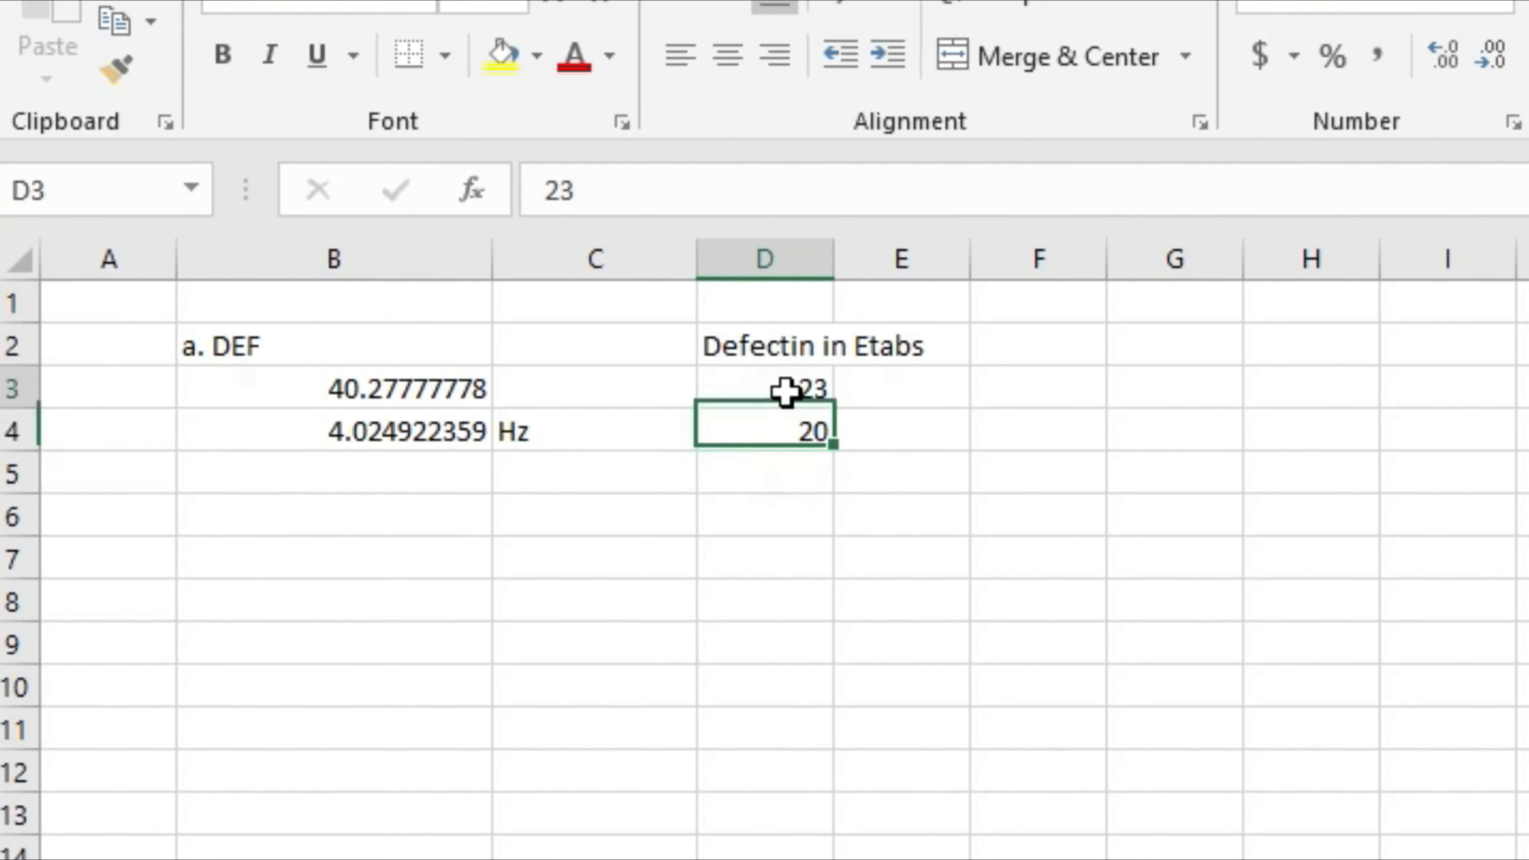
{"action": "type", "text": "40"}
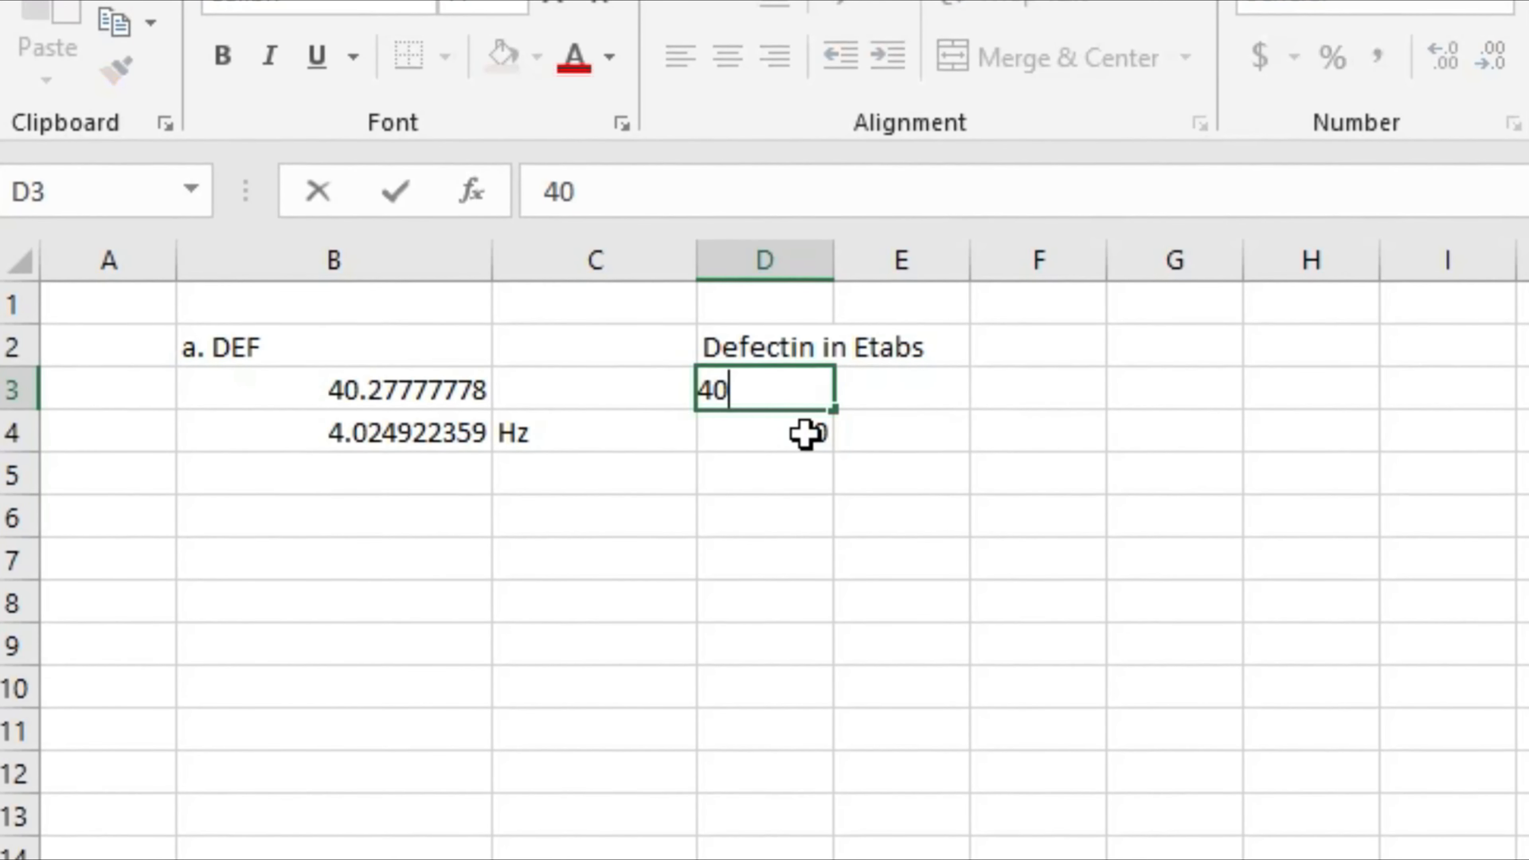
{"action": "left_click", "coordinate": [803, 433]}
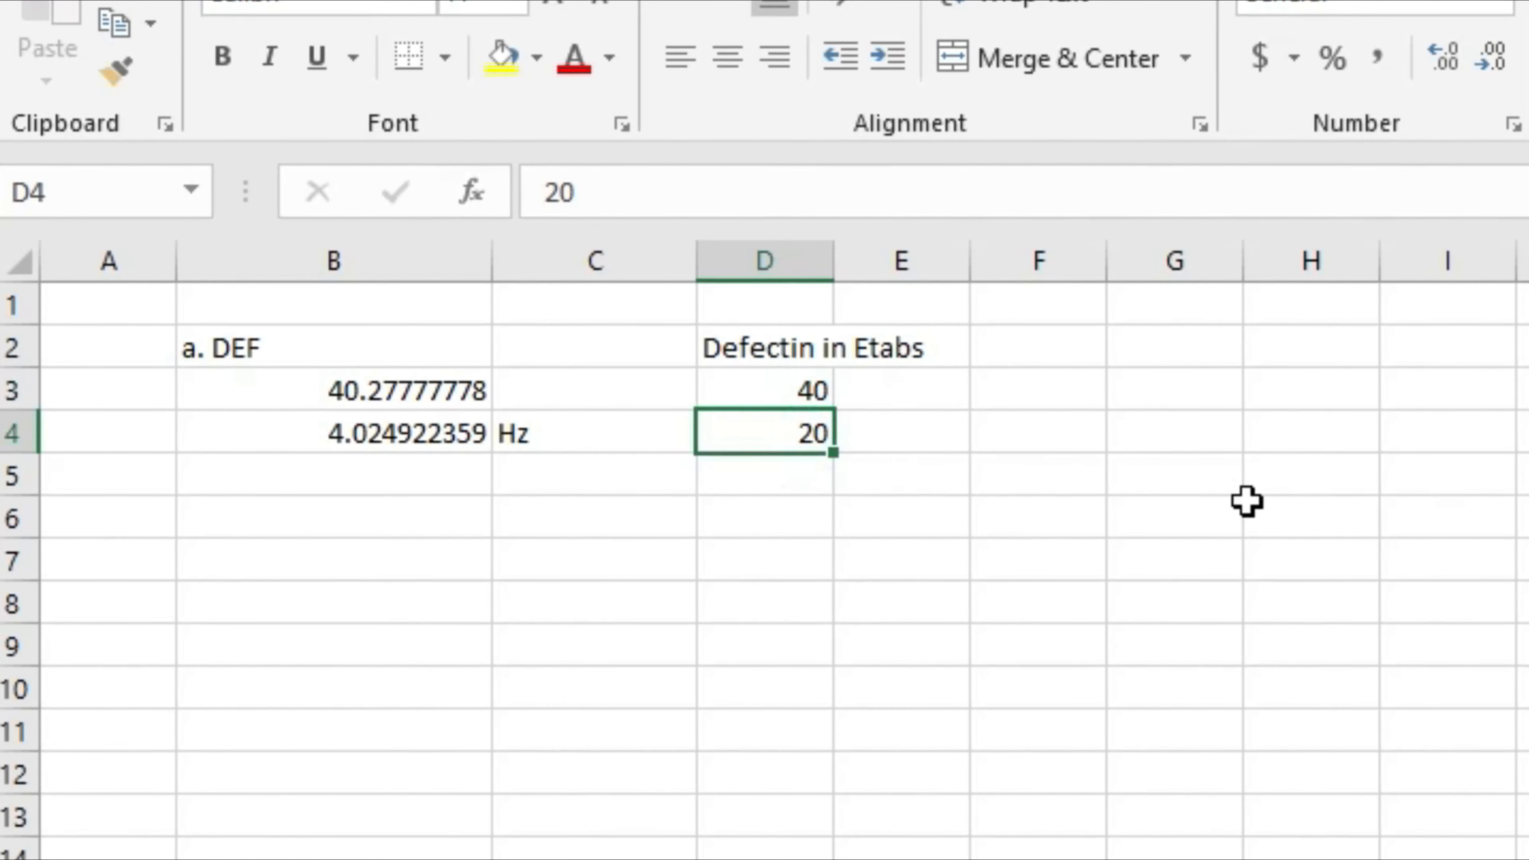
Set the trial deflection in cell D4 to 35 and compare the ETABS deflection in D3 with the allowable deflection in B3
{"action": "type", "text": "35"}
{"action": "left_click", "coordinate": [875, 482]}
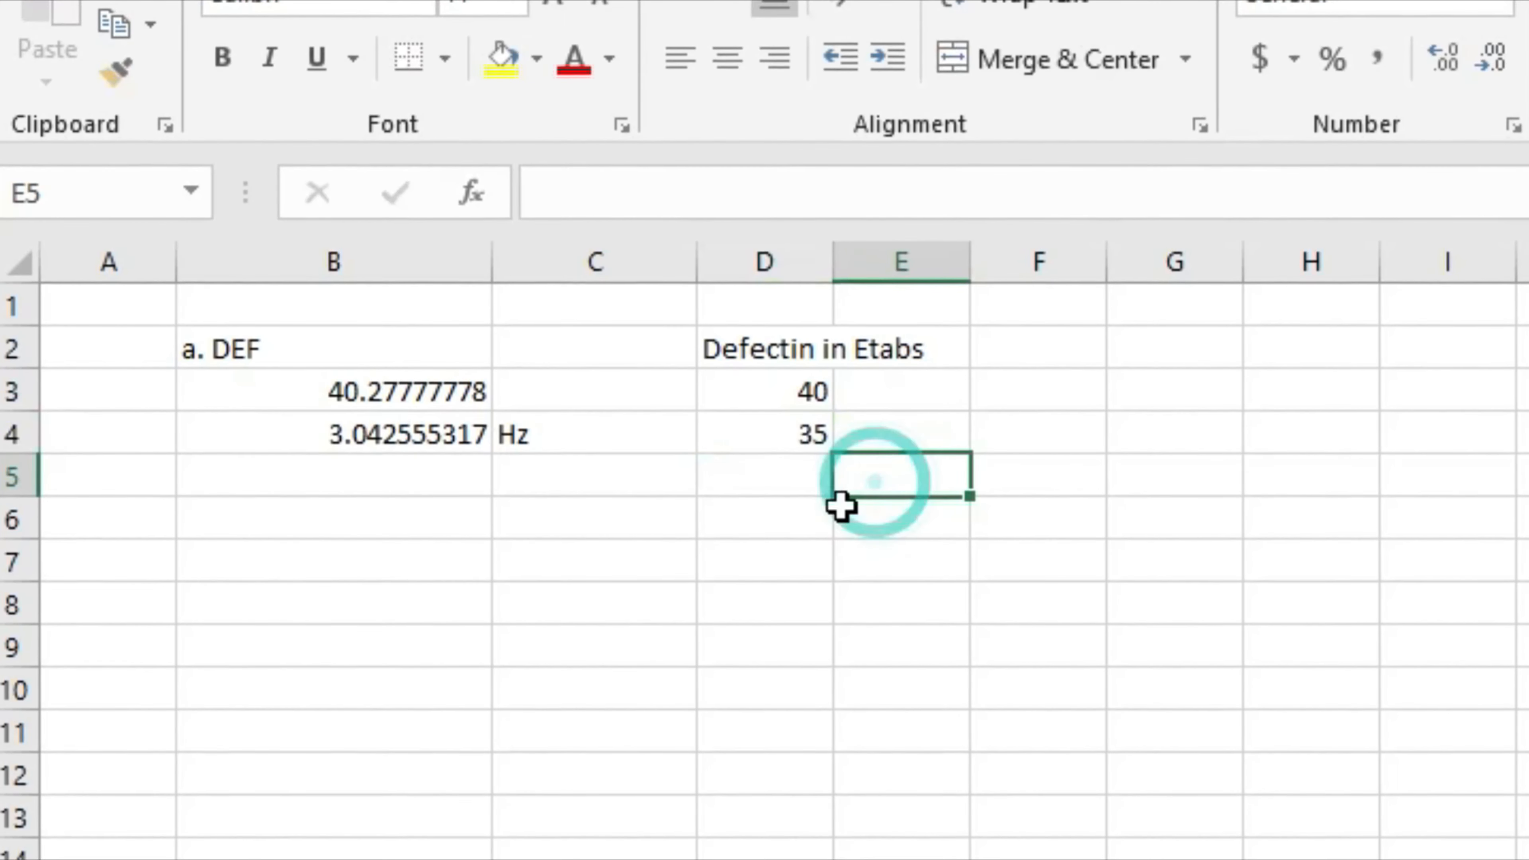
{"action": "left_click", "coordinate": [776, 391]}
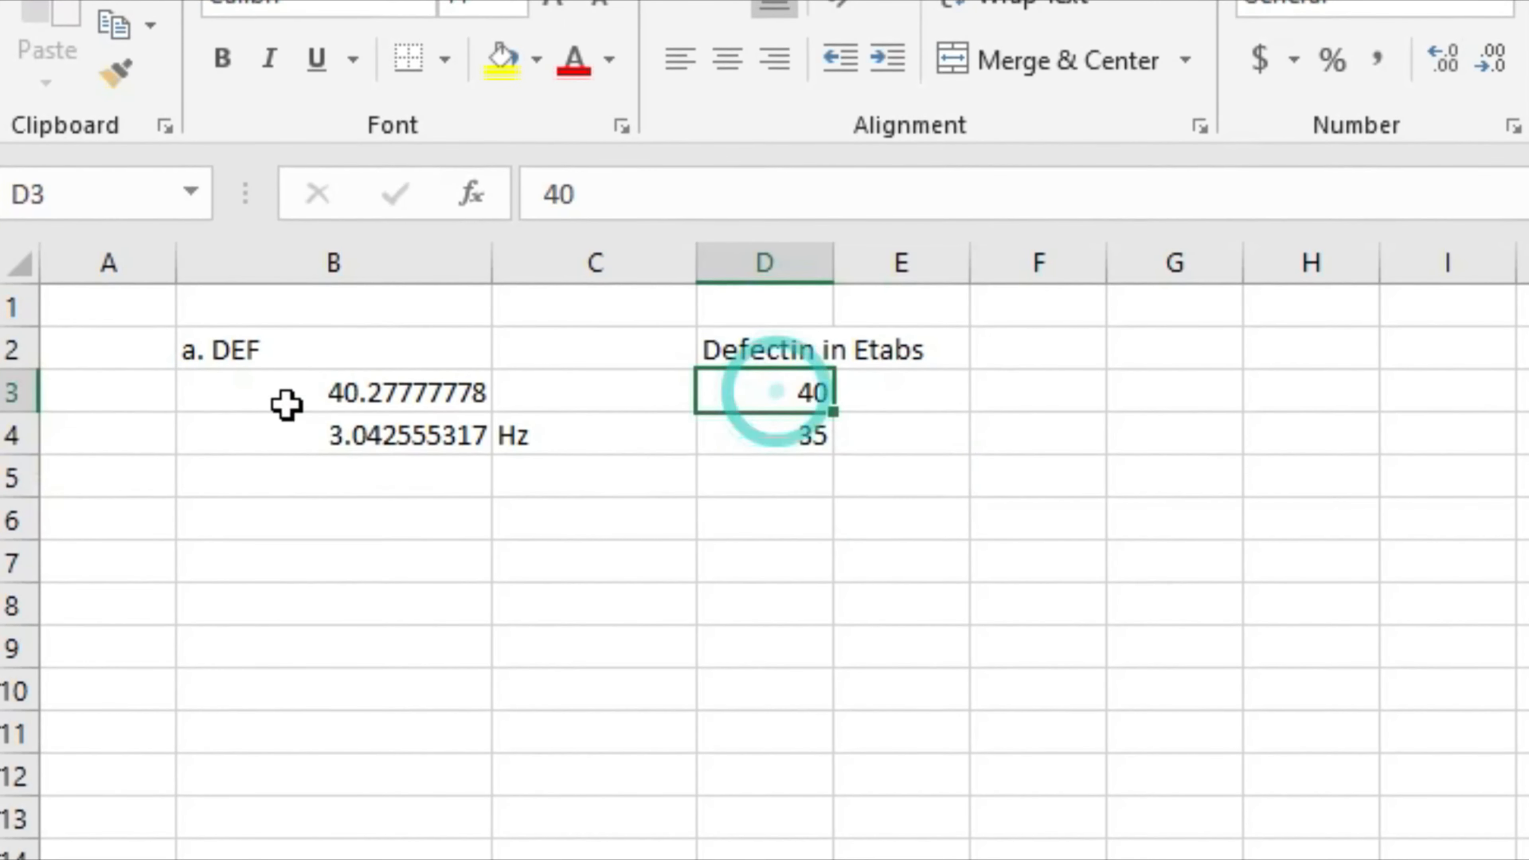
{"action": "left_click", "coordinate": [7, 392]}
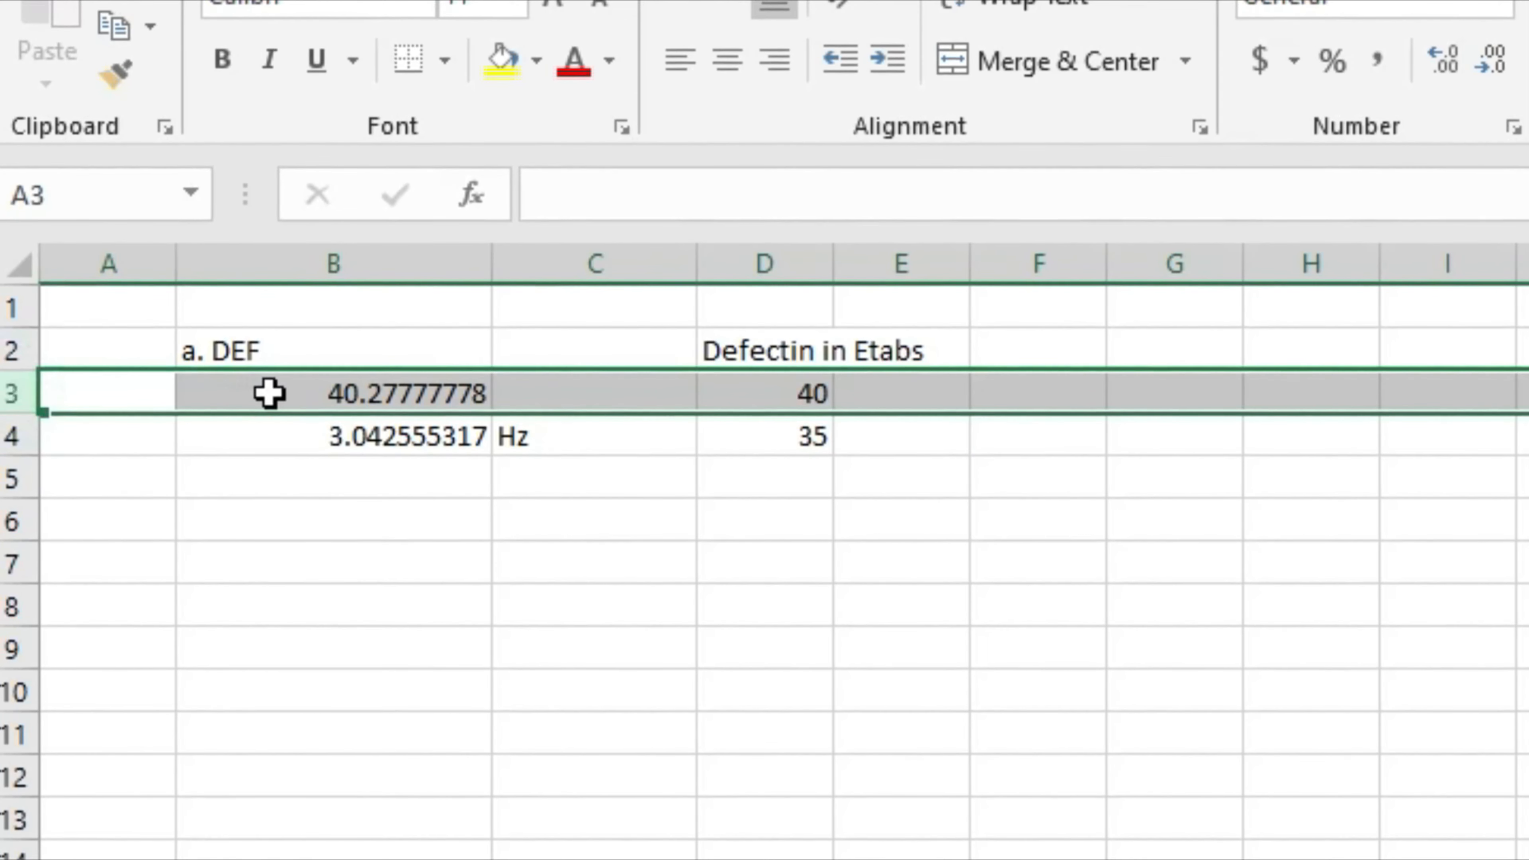
{"action": "left_click_drag", "start_coordinate": [319, 398], "coordinate": [724, 396]}
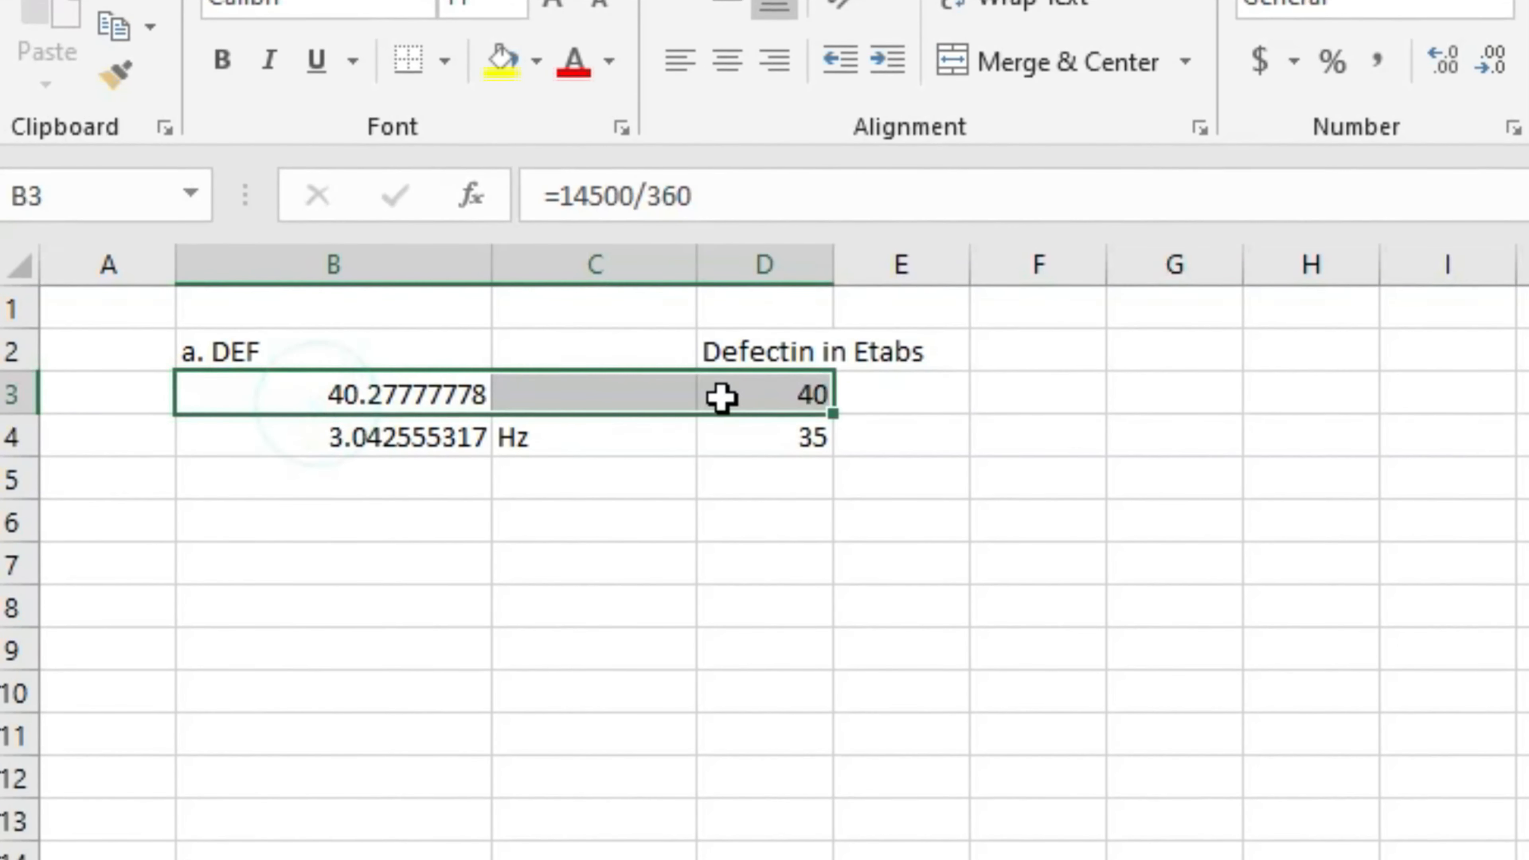
Examine the frequency row B4:D4 and check how the formula =18/SQRT(D4) in B4 uses the deflection in D4
{"action": "left_click", "coordinate": [406, 438]}
{"action": "left_click_drag", "start_coordinate": [414, 447], "coordinate": [804, 442]}
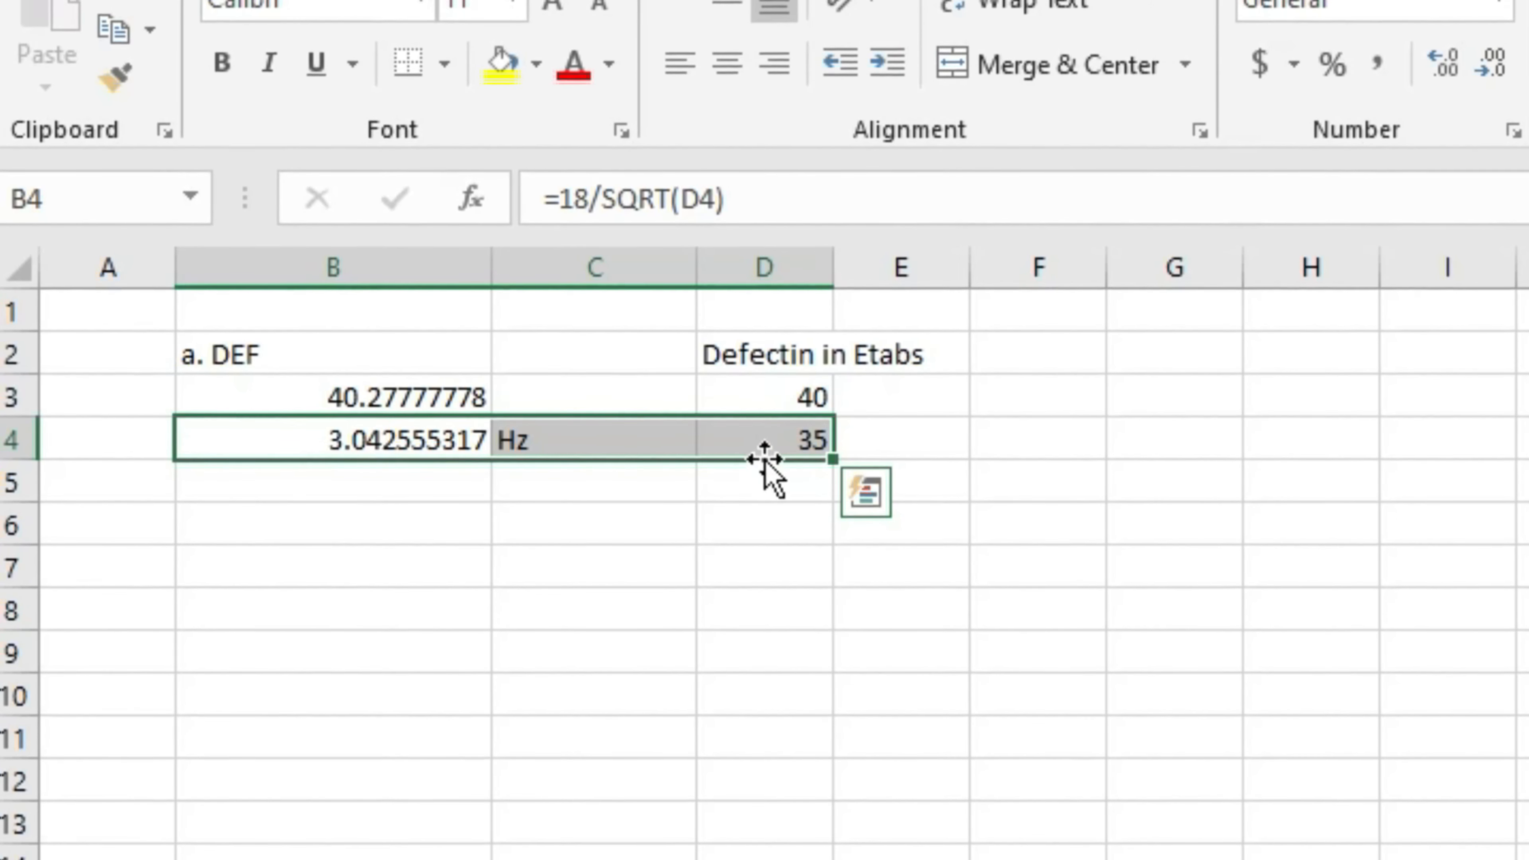
{"action": "left_click", "coordinate": [781, 437]}
{"action": "double_click", "coordinate": [781, 437]}
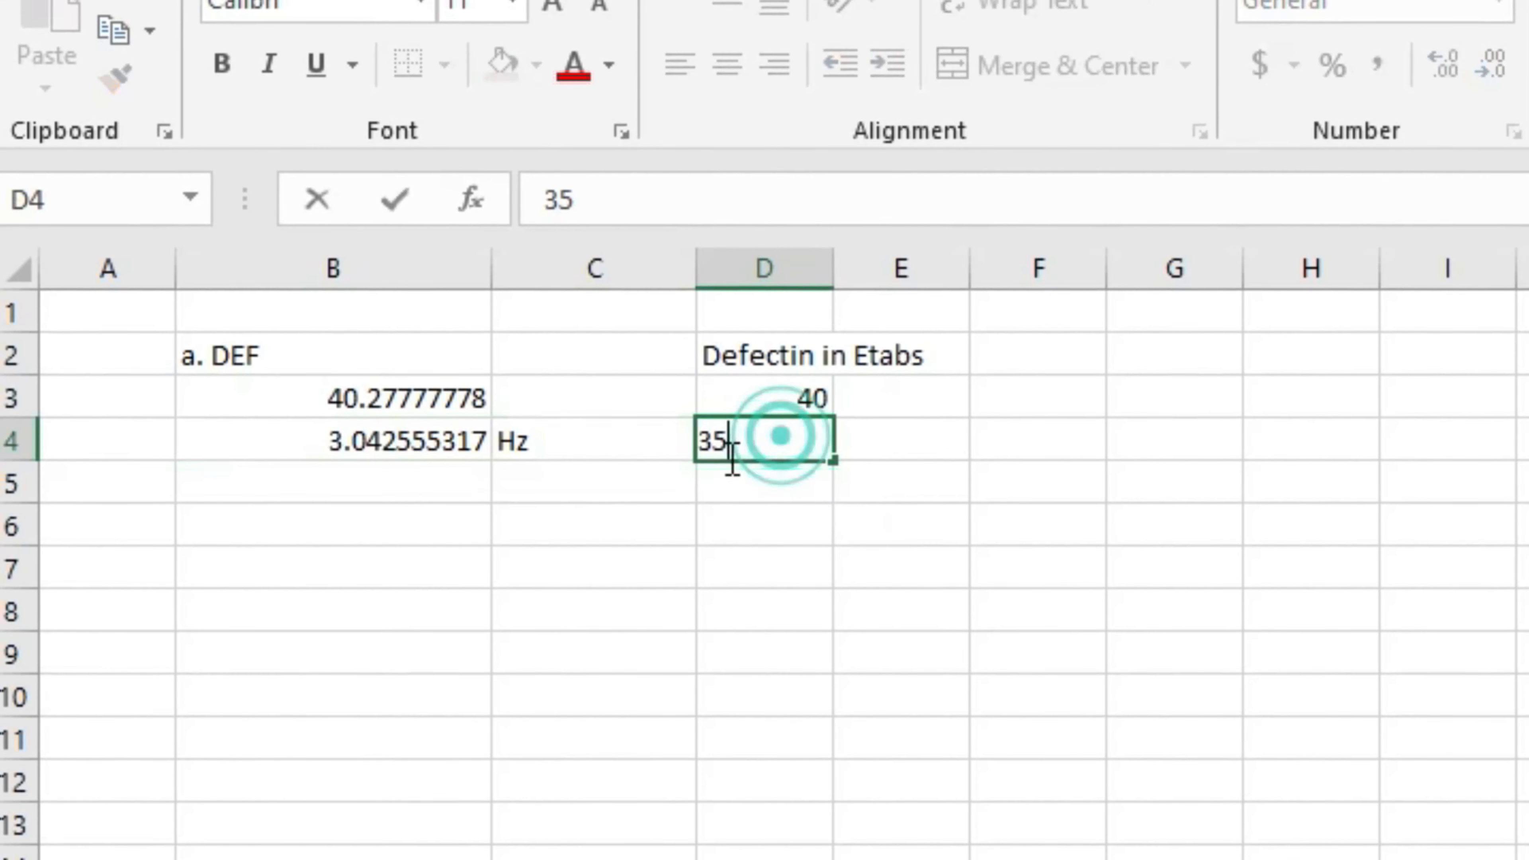
{"action": "key", "text": "Escape"}
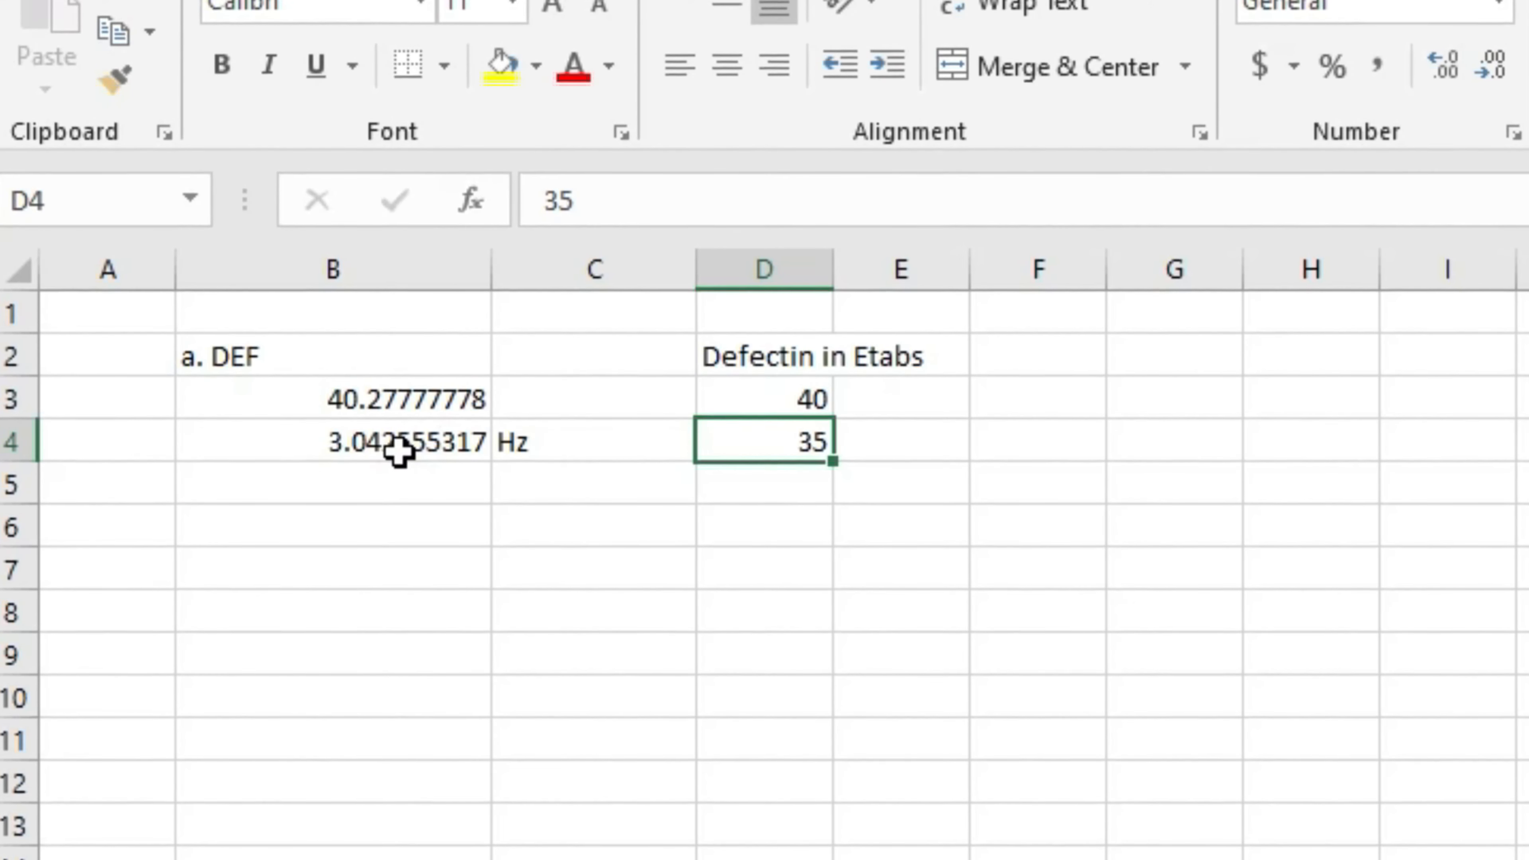
{"action": "left_click", "coordinate": [418, 450]}
{"action": "type", "text": "=18/SQRT(D4)"}
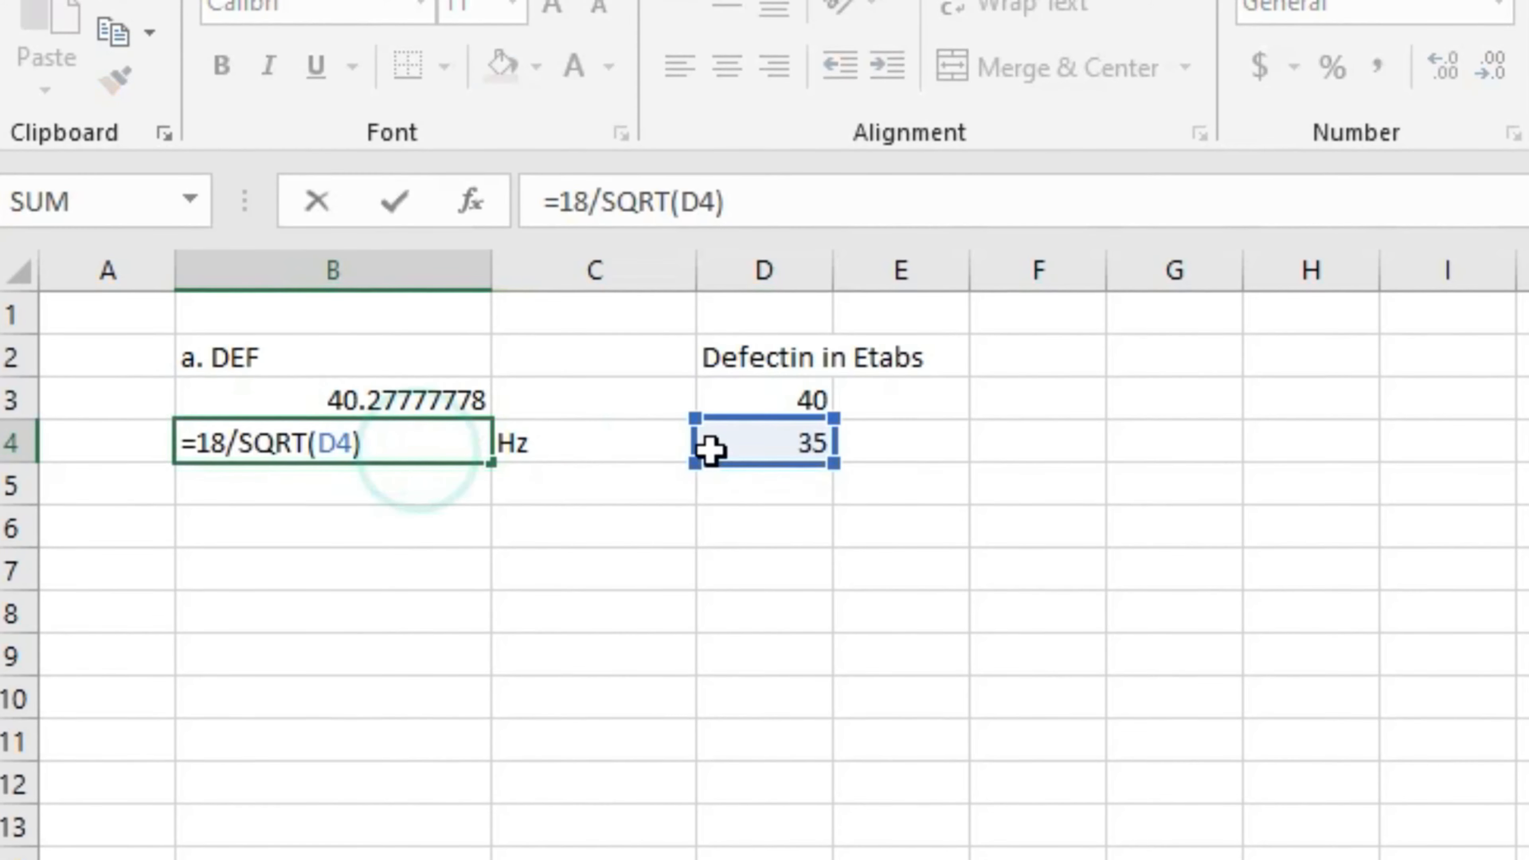
{"action": "key", "text": "ctrl+Return"}
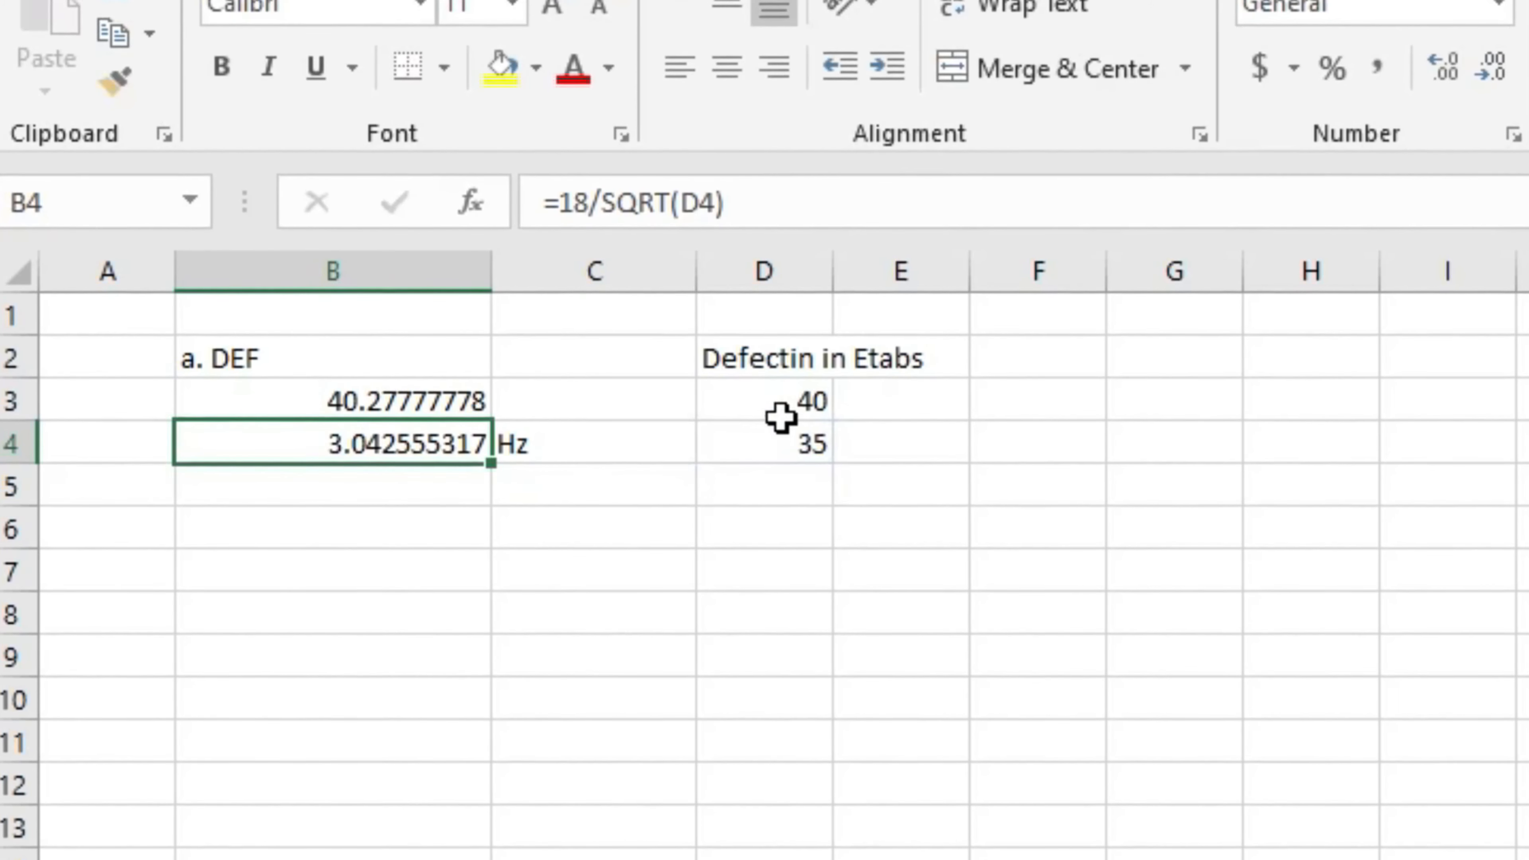
Set the ETABS deflection in cell D3 to 20 and the trial deflection in D4 to 23
{"action": "left_click", "coordinate": [745, 436]}
{"action": "left_click", "coordinate": [764, 399]}
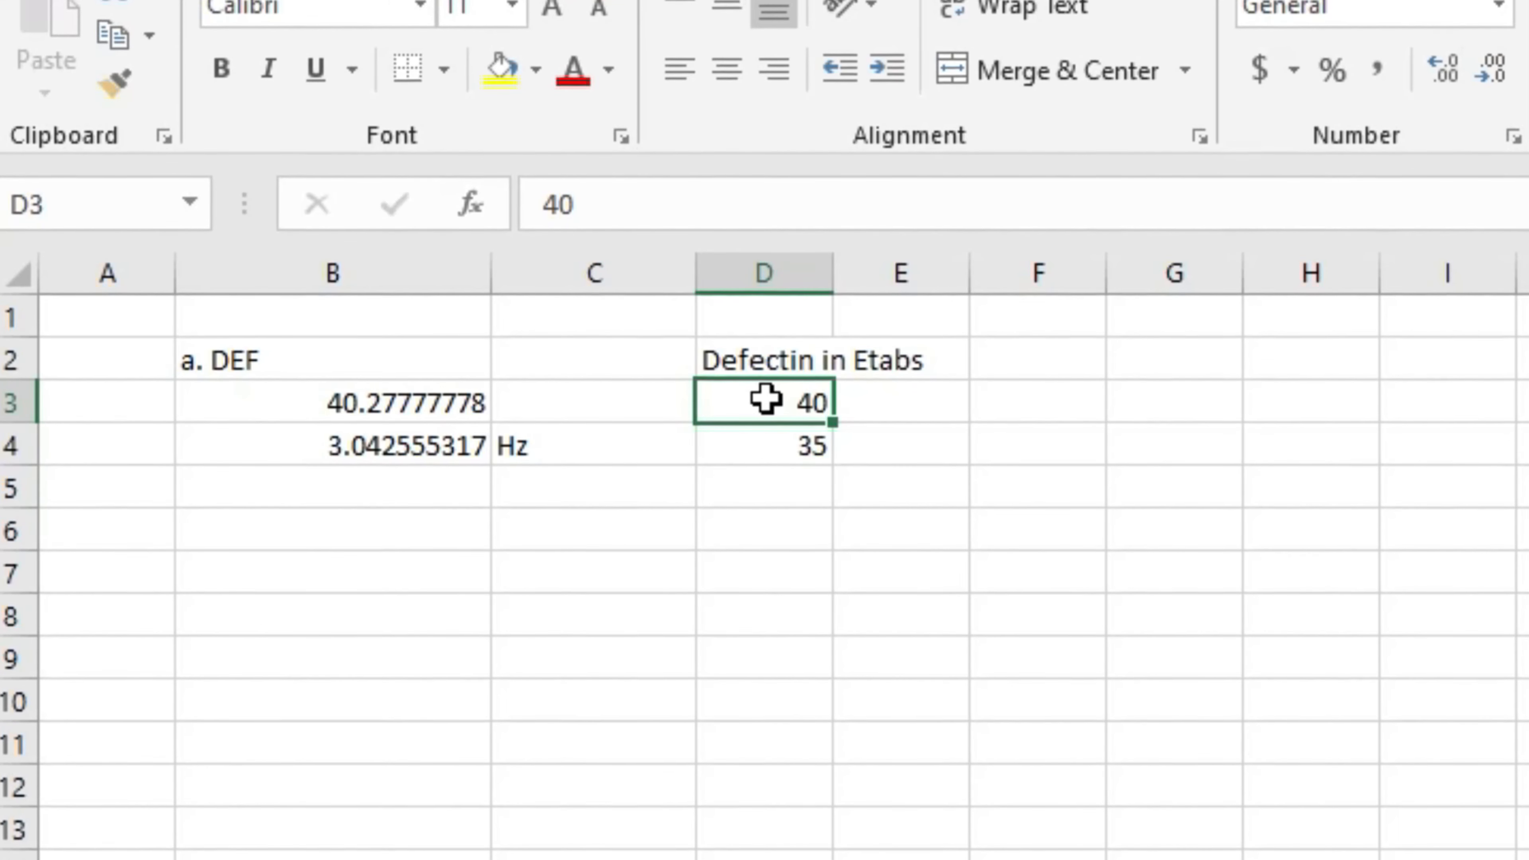
{"action": "type", "text": "20"}
{"action": "left_click", "coordinate": [799, 453]}
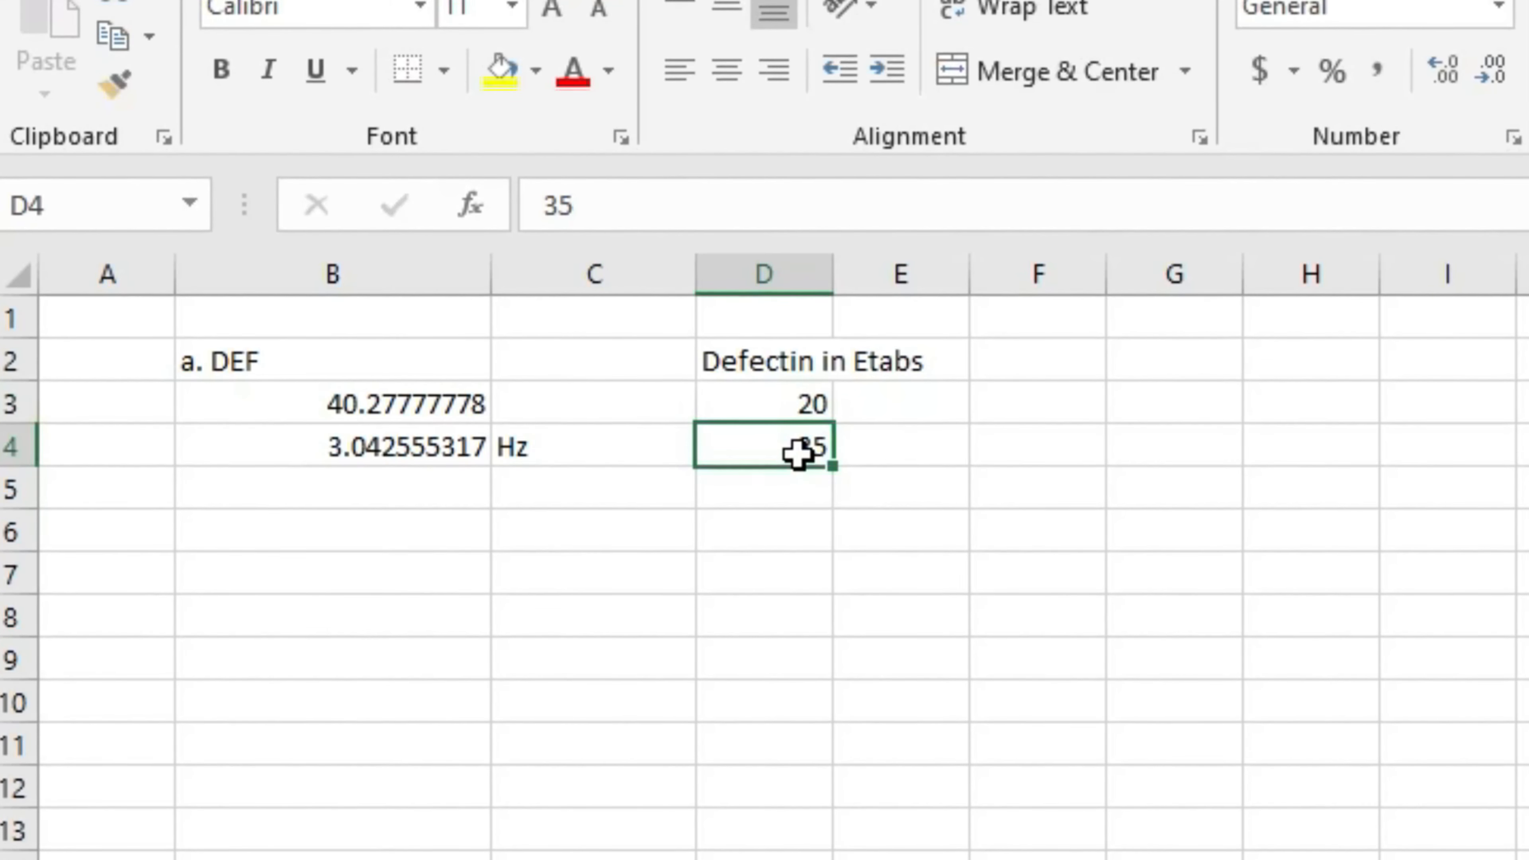
{"action": "type", "text": "23"}
{"action": "left_click", "coordinate": [803, 508]}
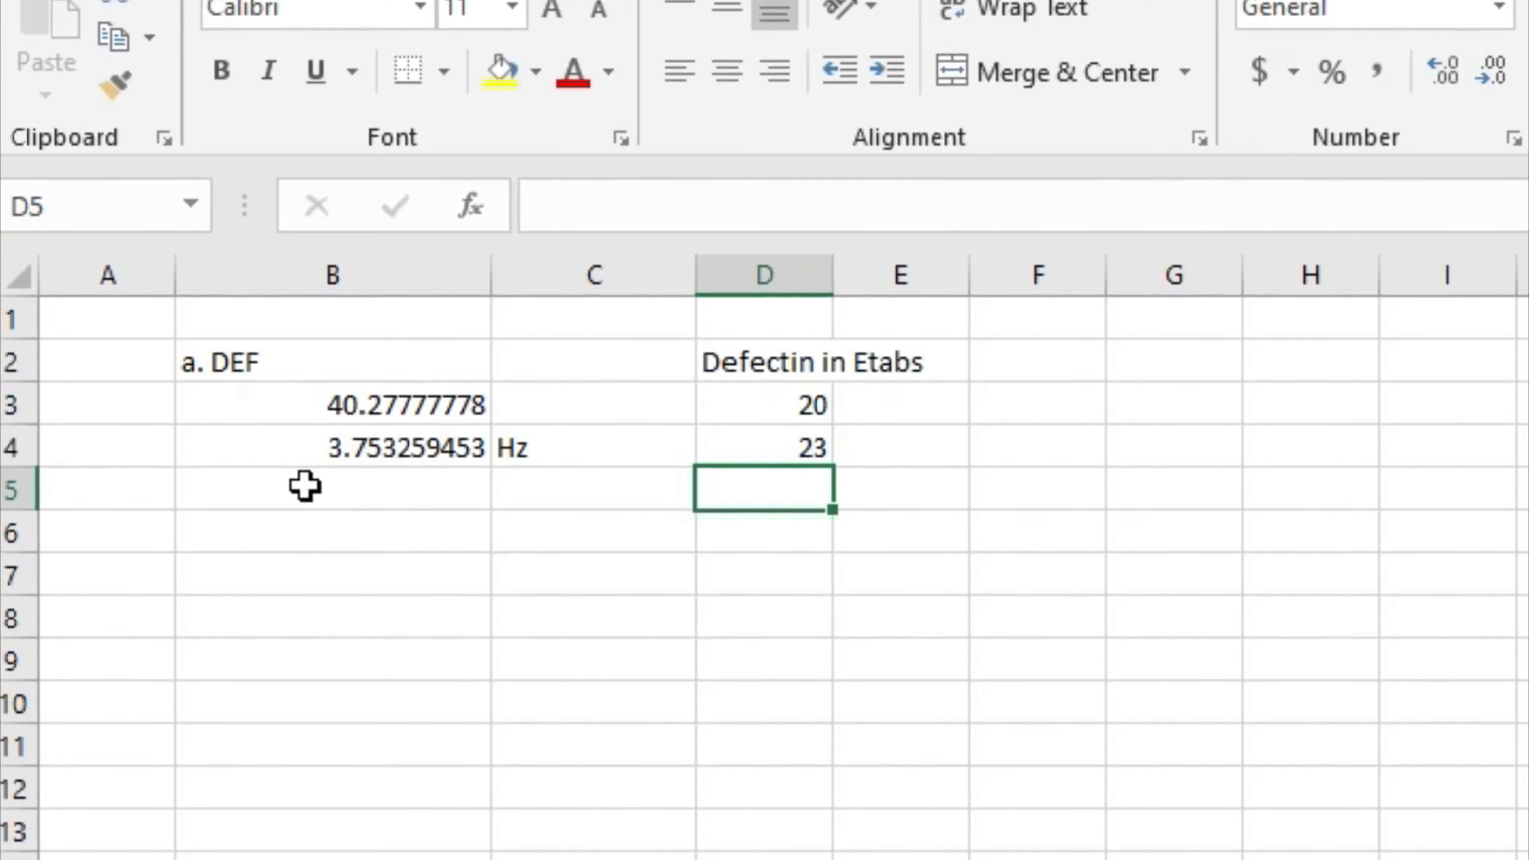
Set the deflection in cell D4 to 15 to recalculate the frequency in B4
{"action": "left_click", "coordinate": [743, 459]}
{"action": "double_click", "coordinate": [744, 459]}
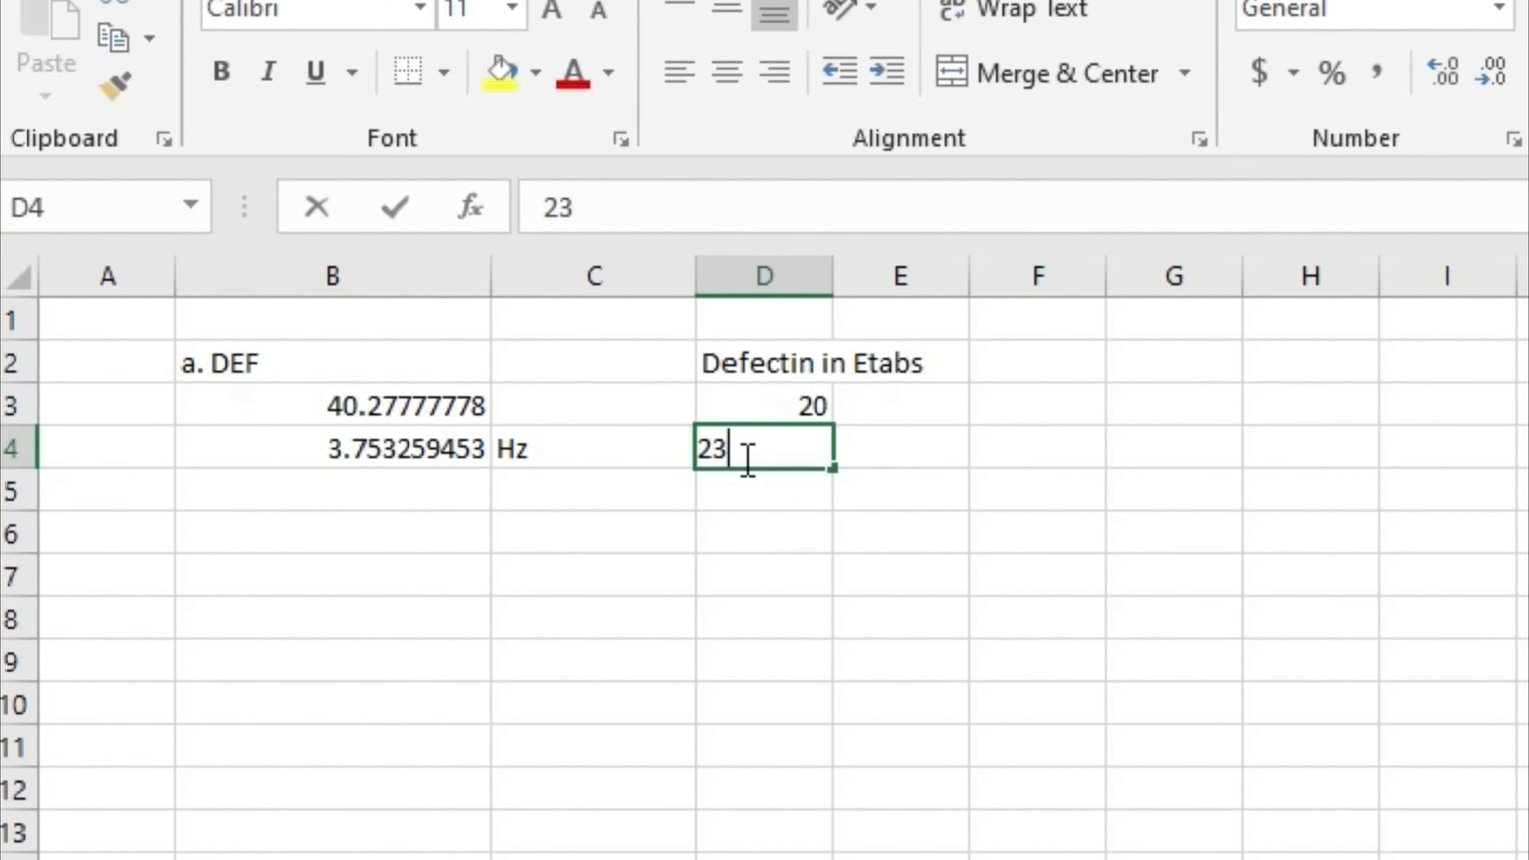
{"action": "key", "text": "BackSpace"}
{"action": "key", "text": "BackSpace"}
{"action": "type", "text": "15"}
{"action": "left_click", "coordinate": [716, 566]}
{"action": "left_click", "coordinate": [776, 449]}
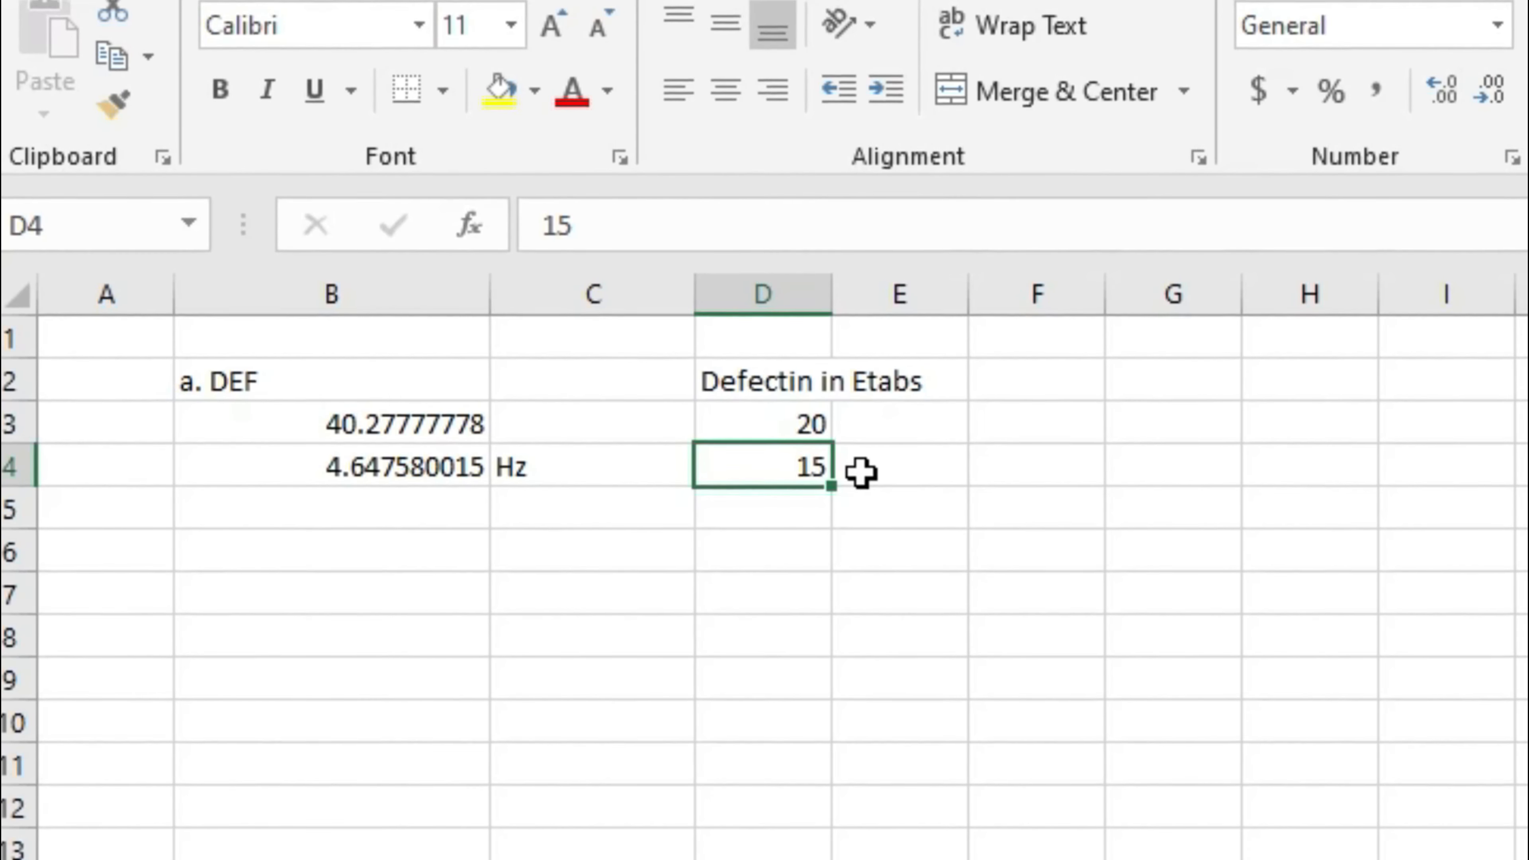
Examine the formulas in cells B3 and B4 and the matching ETABS deflection value in D4
{"action": "left_click", "coordinate": [265, 425]}
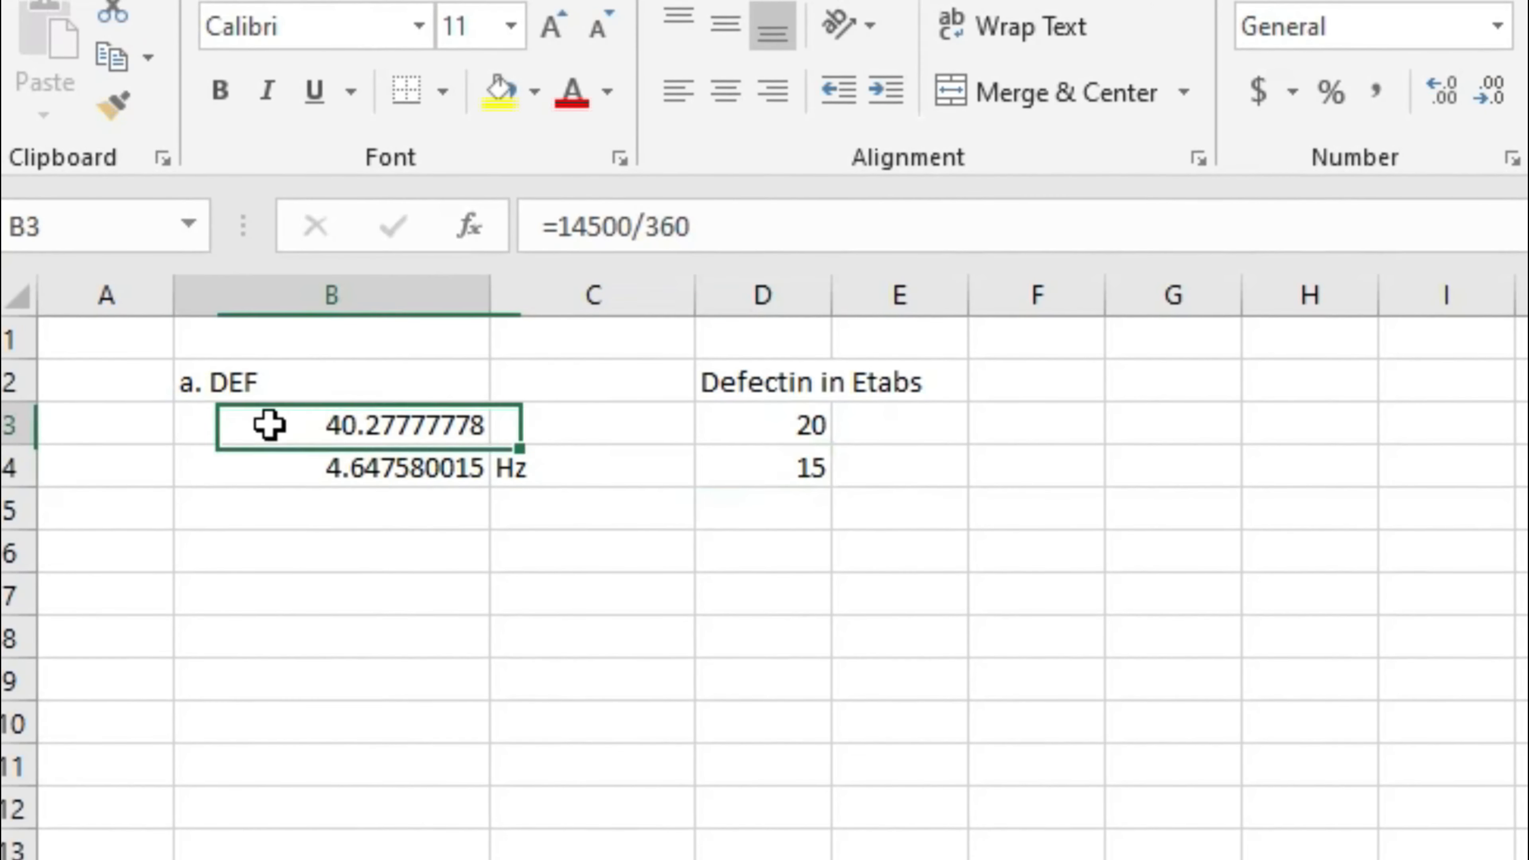
{"action": "left_click", "coordinate": [281, 477]}
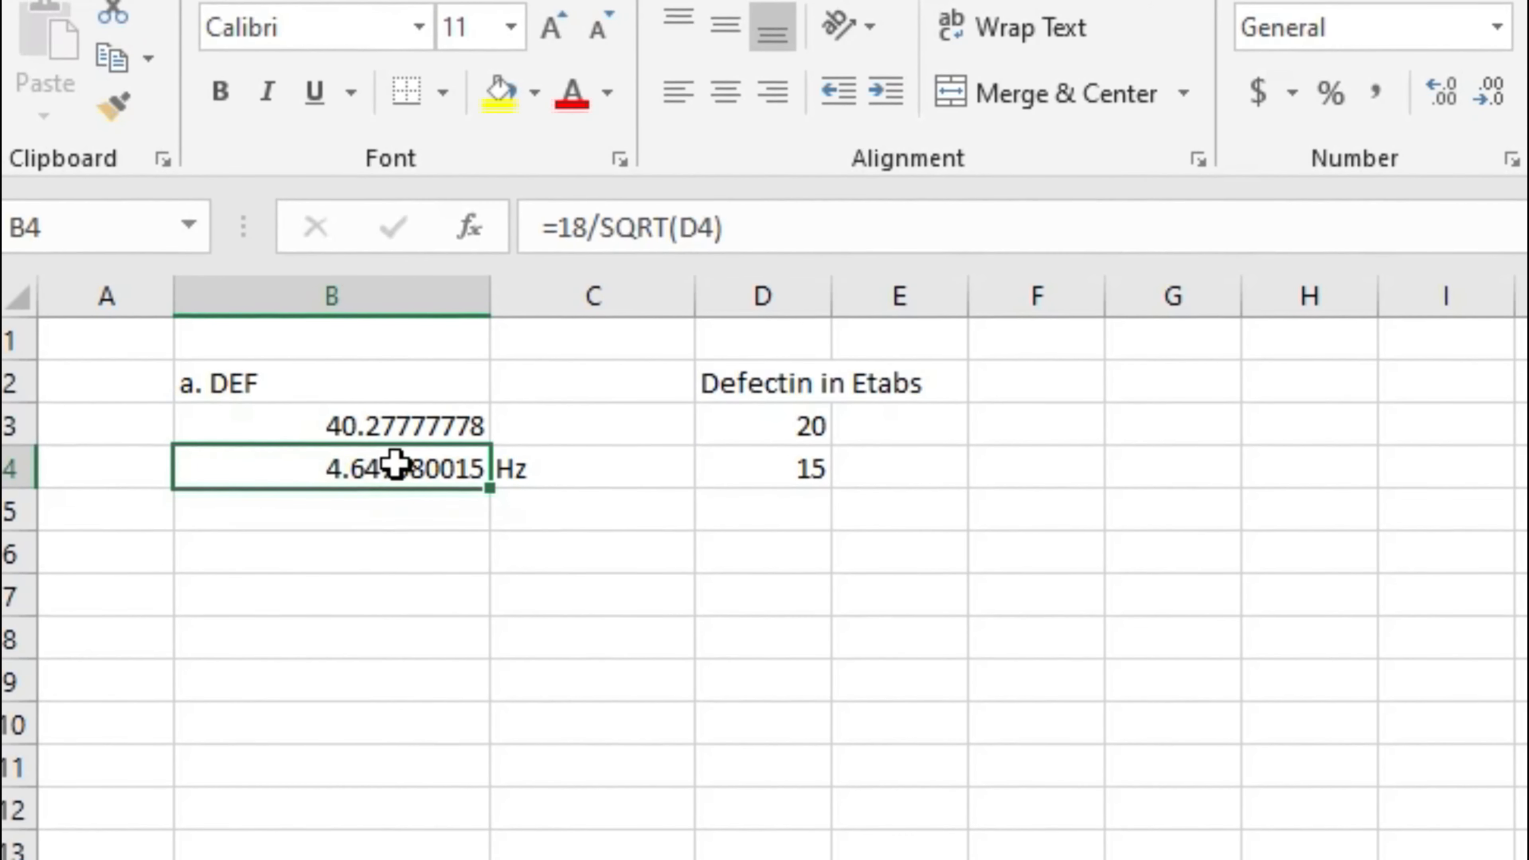
{"action": "left_click", "coordinate": [735, 466]}
{"action": "left_click_drag", "start_coordinate": [734, 467], "coordinate": [395, 497]}
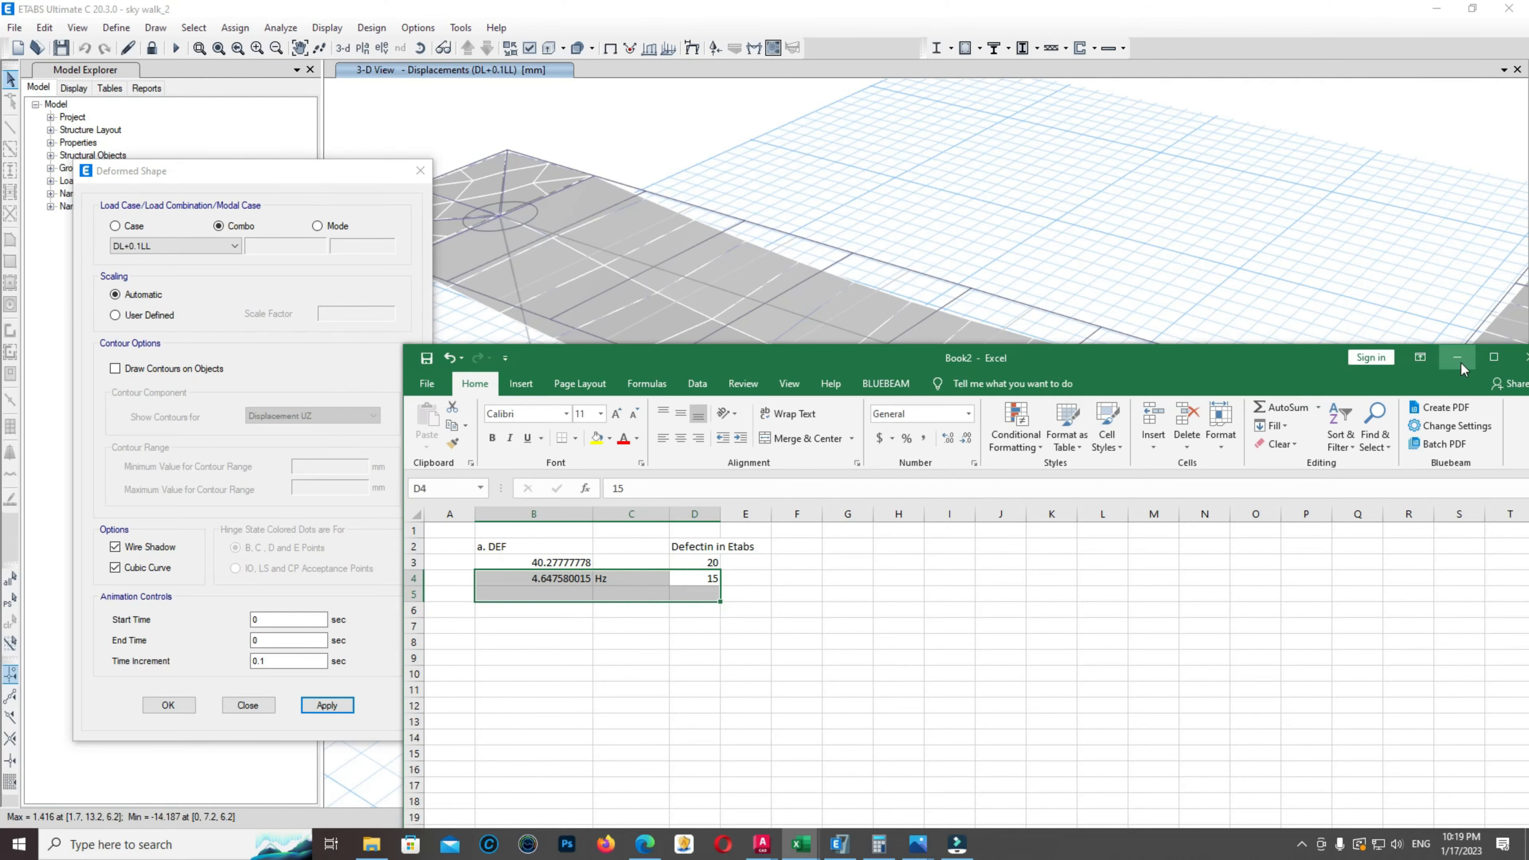
Switch to ETABS, close the Deformed Shape settings and run the composite beam design check
{"action": "left_click", "coordinate": [1461, 362]}
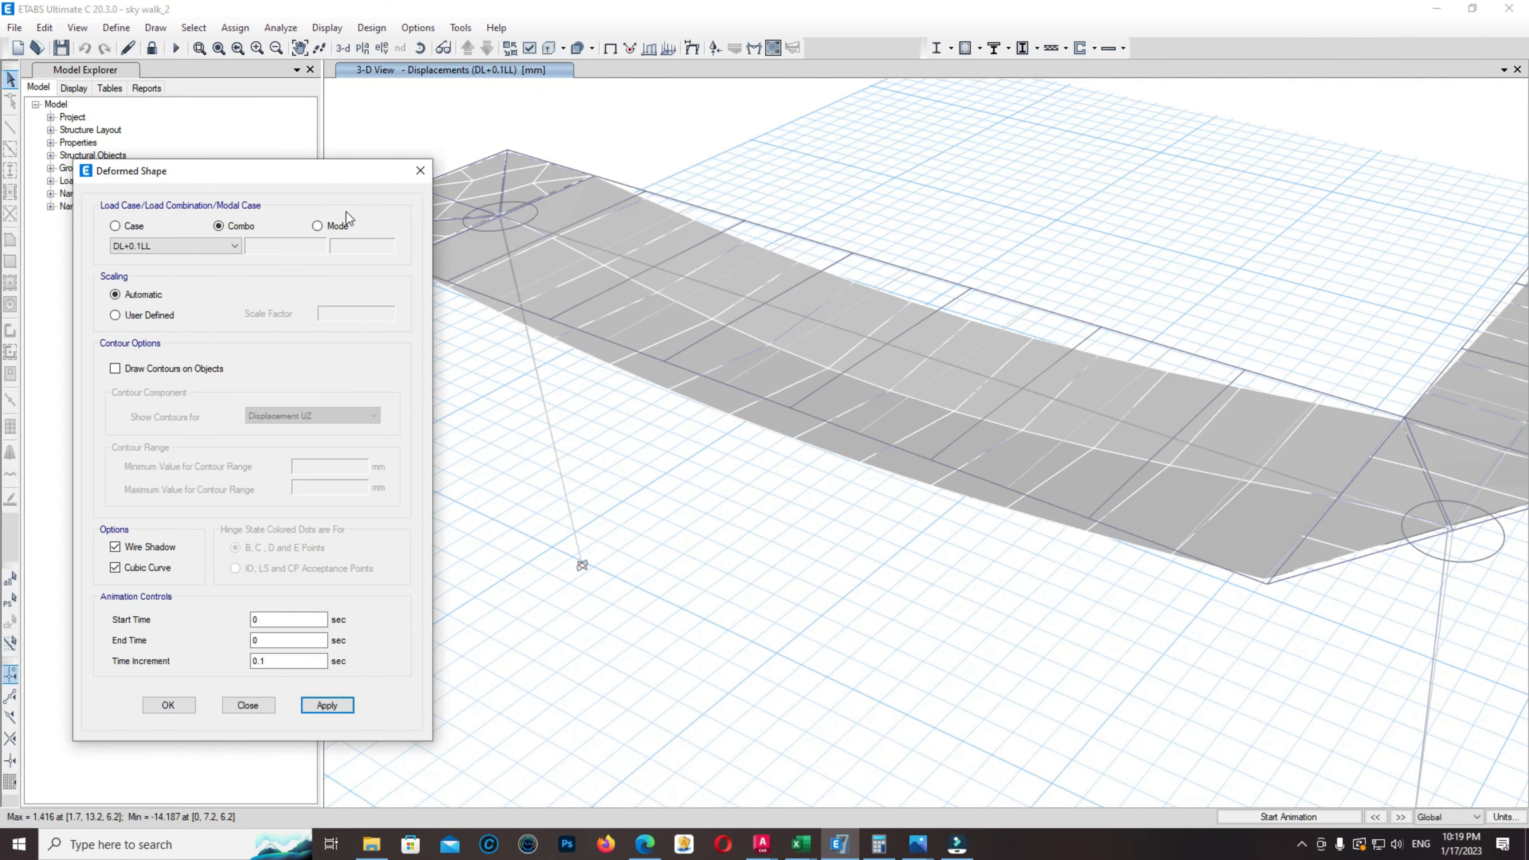
{"action": "left_click", "coordinate": [418, 172]}
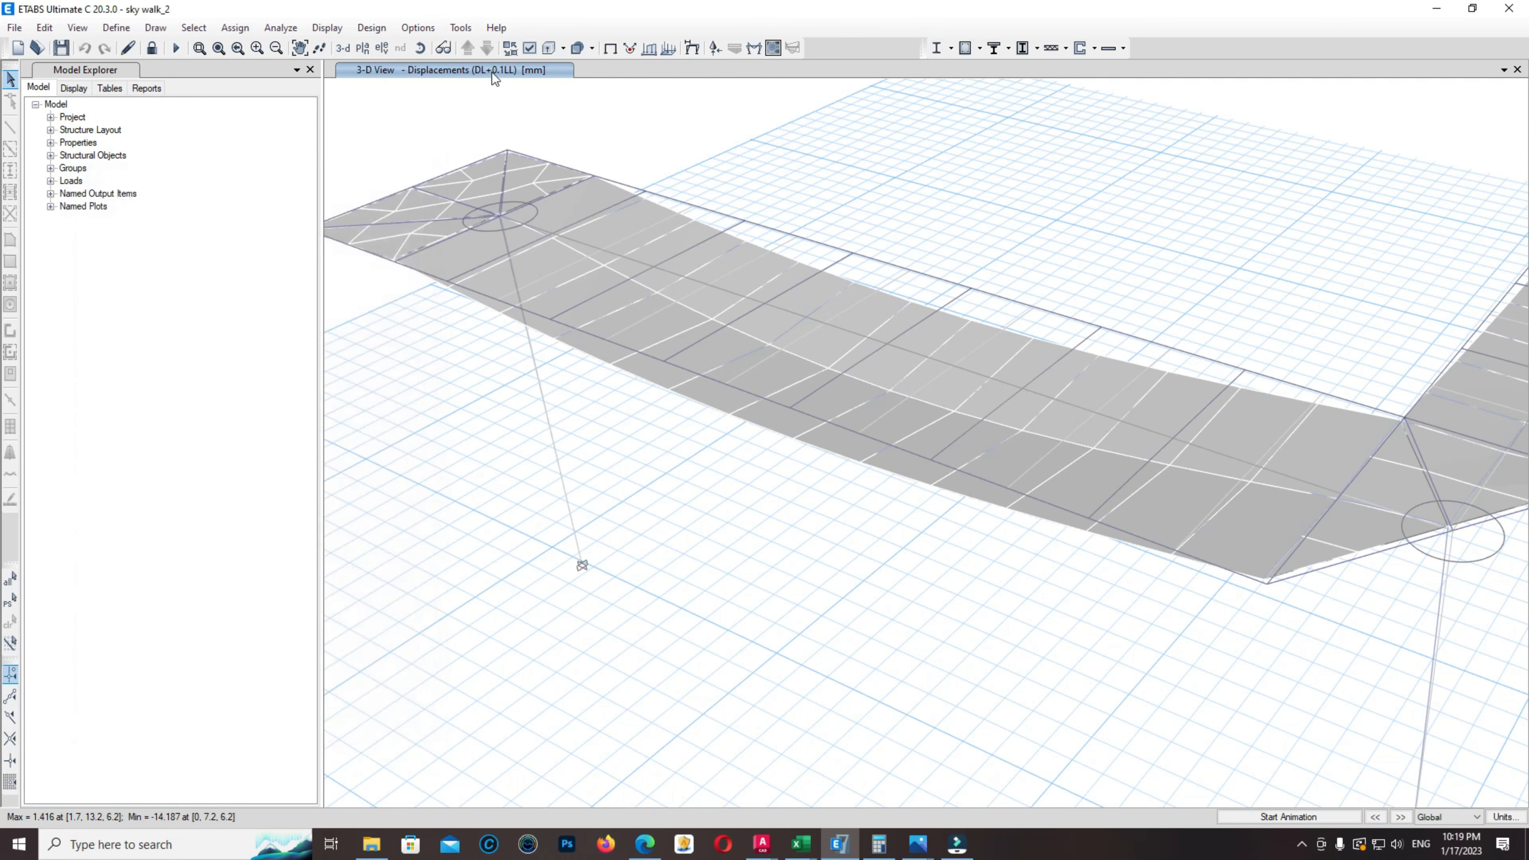
{"action": "left_click", "coordinate": [371, 27]}
{"action": "mouse_move", "coordinate": [429, 110]}
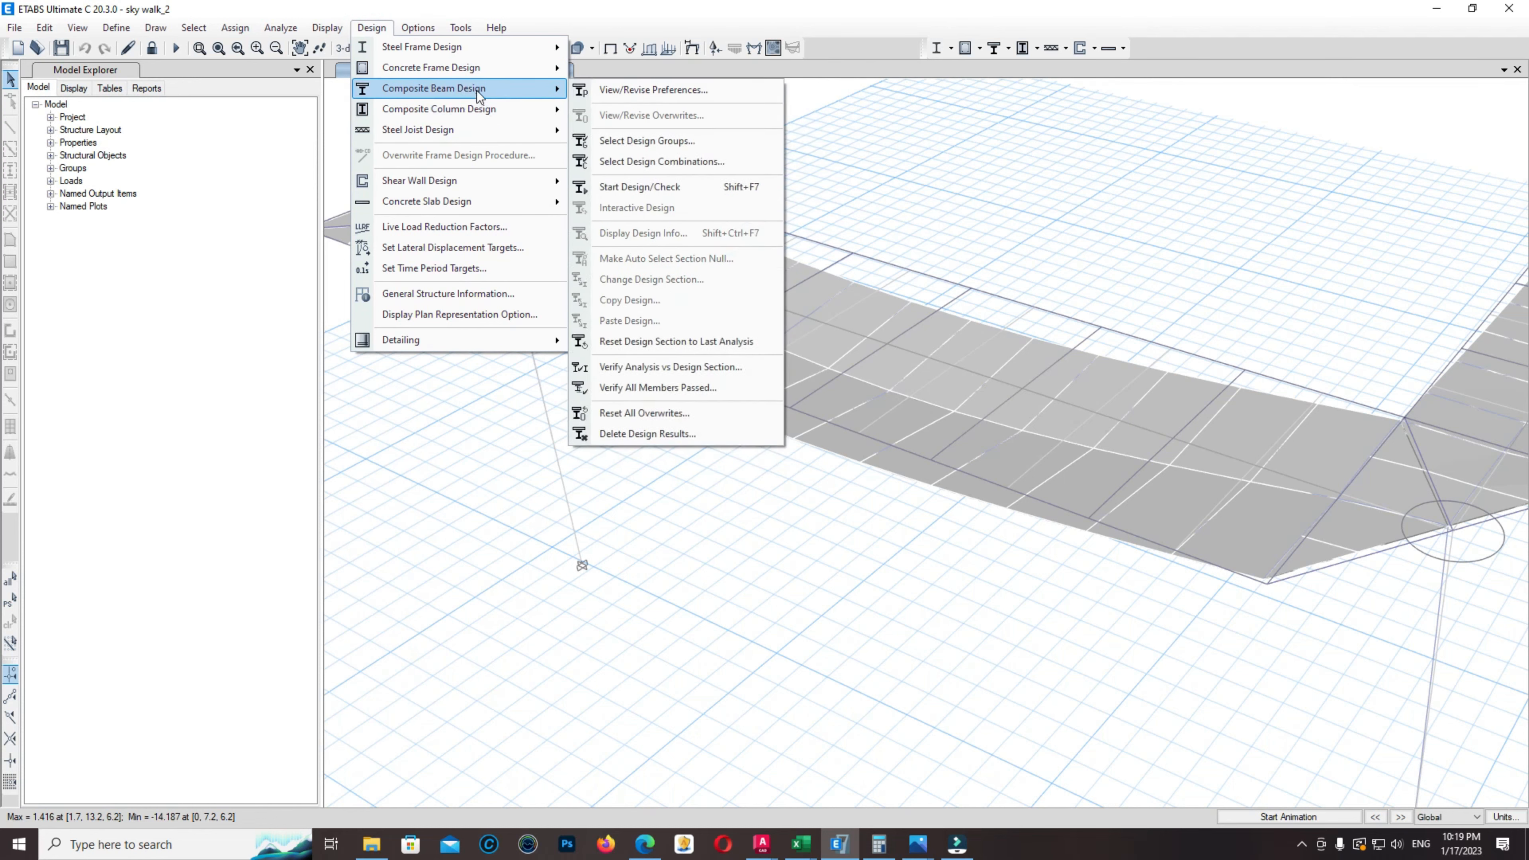
{"action": "left_click", "coordinate": [661, 199]}
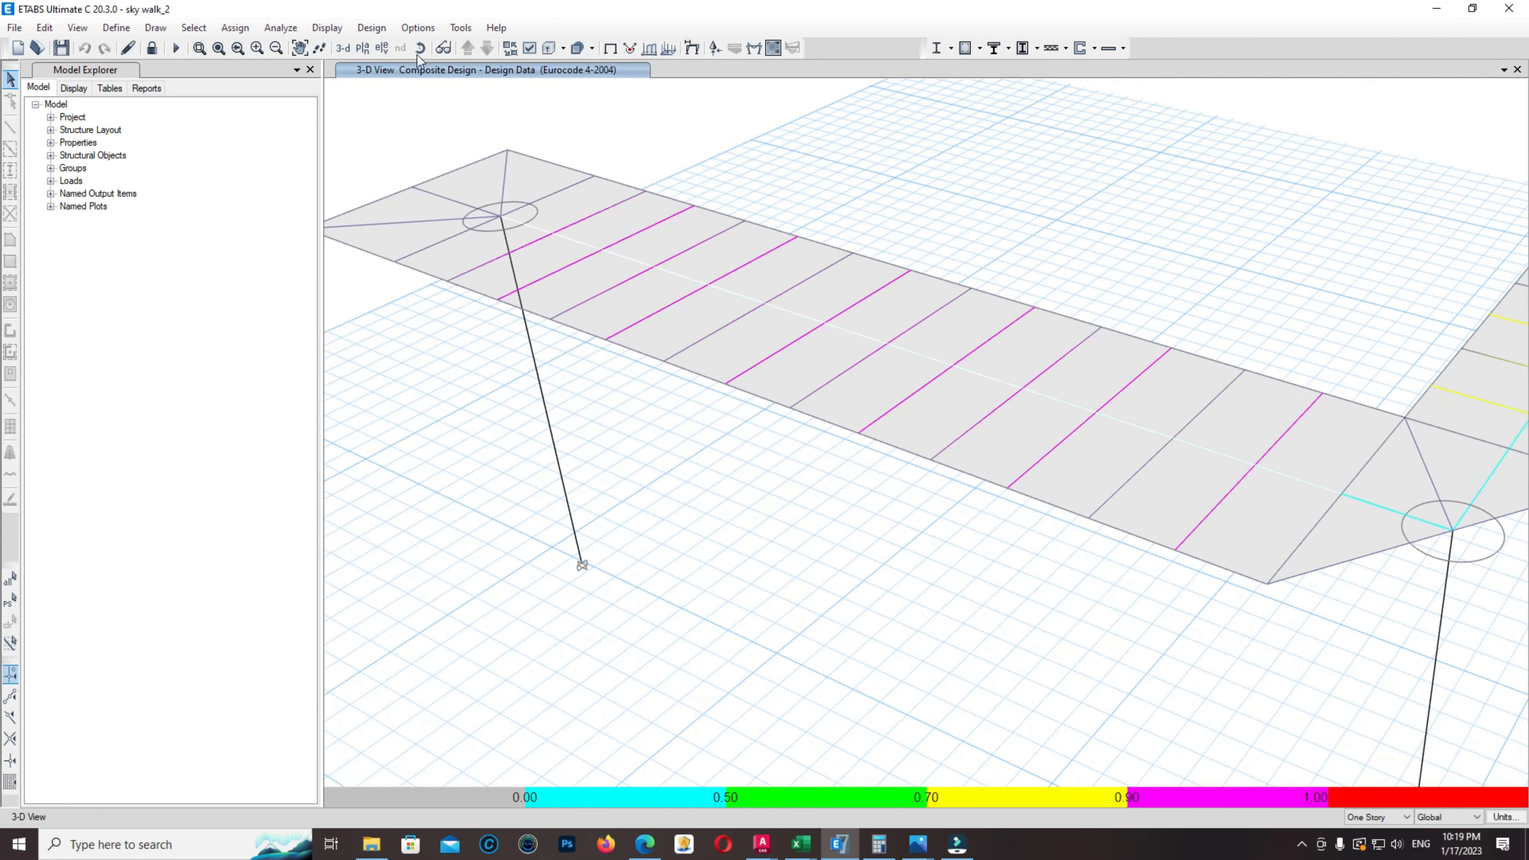
{"action": "left_click", "coordinate": [379, 33]}
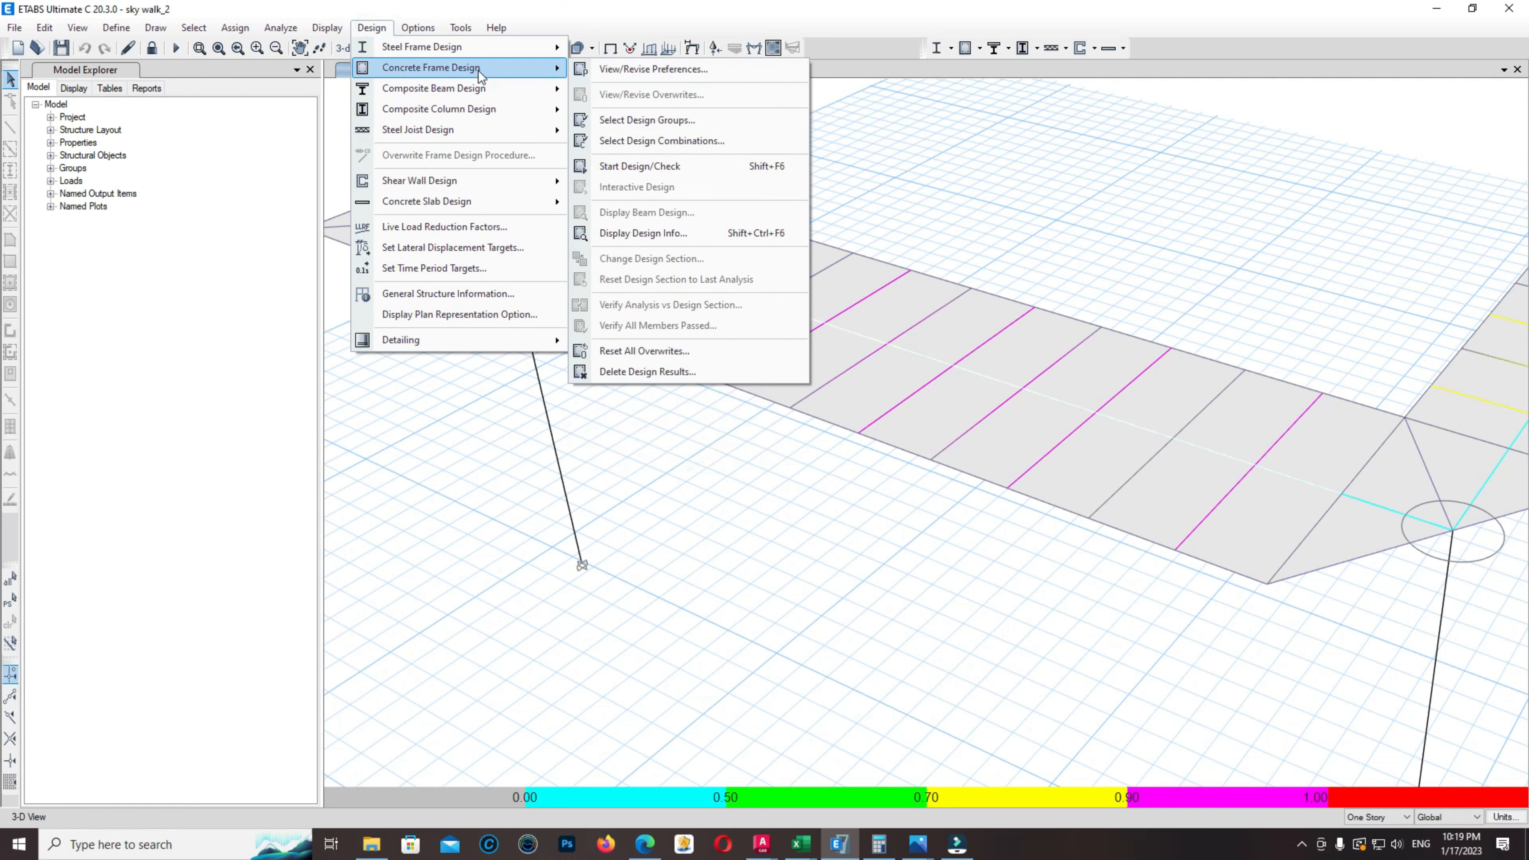
{"action": "mouse_move", "coordinate": [485, 90]}
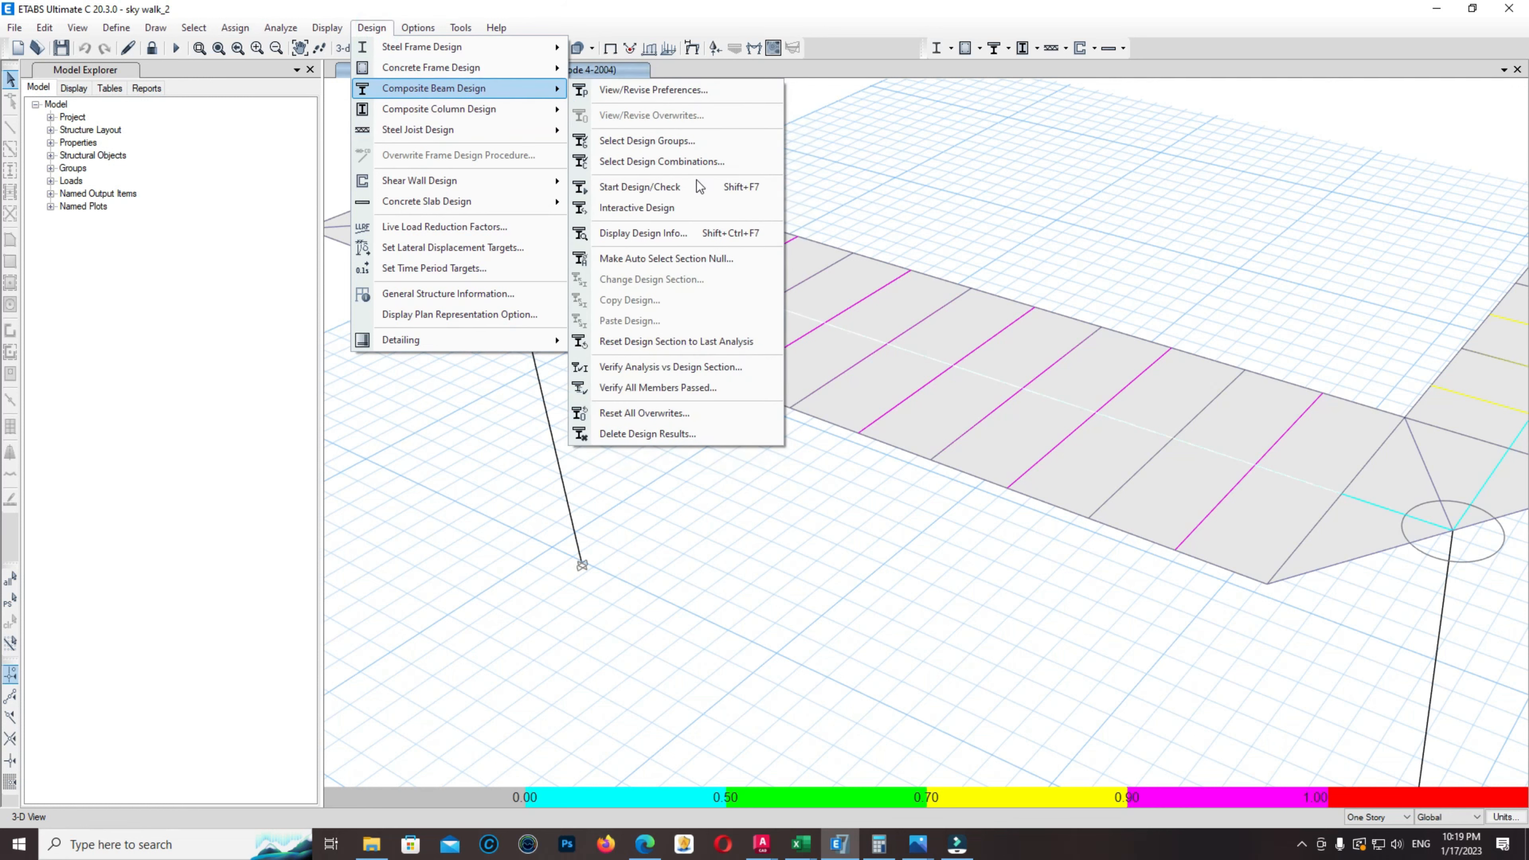
{"action": "left_click", "coordinate": [673, 256]}
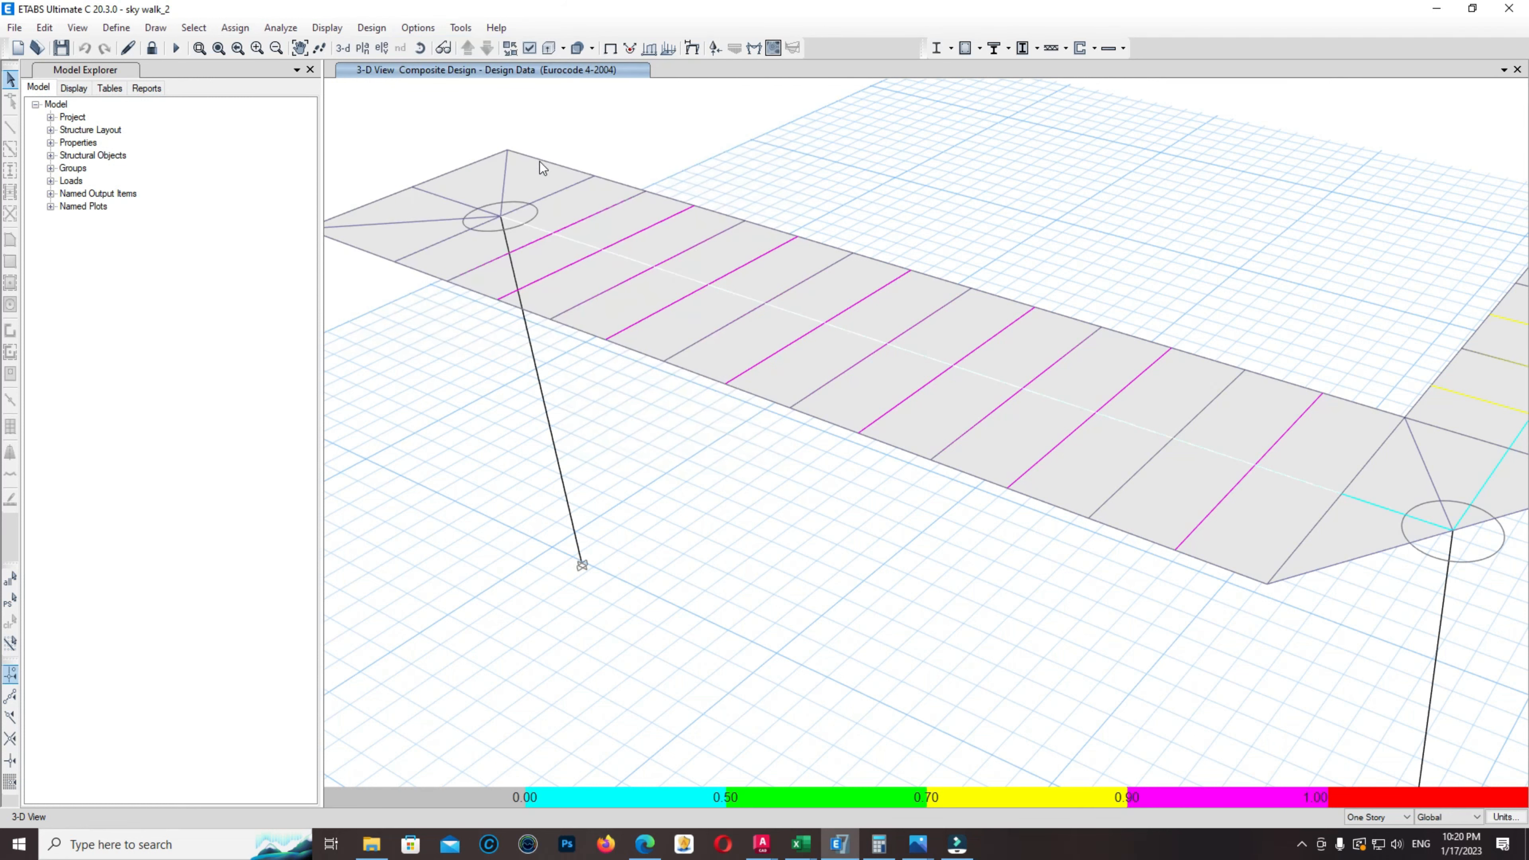
Display the composite beam stress ratios for the construction load on the 3-D view
{"action": "left_click", "coordinate": [369, 29]}
{"action": "mouse_move", "coordinate": [510, 95]}
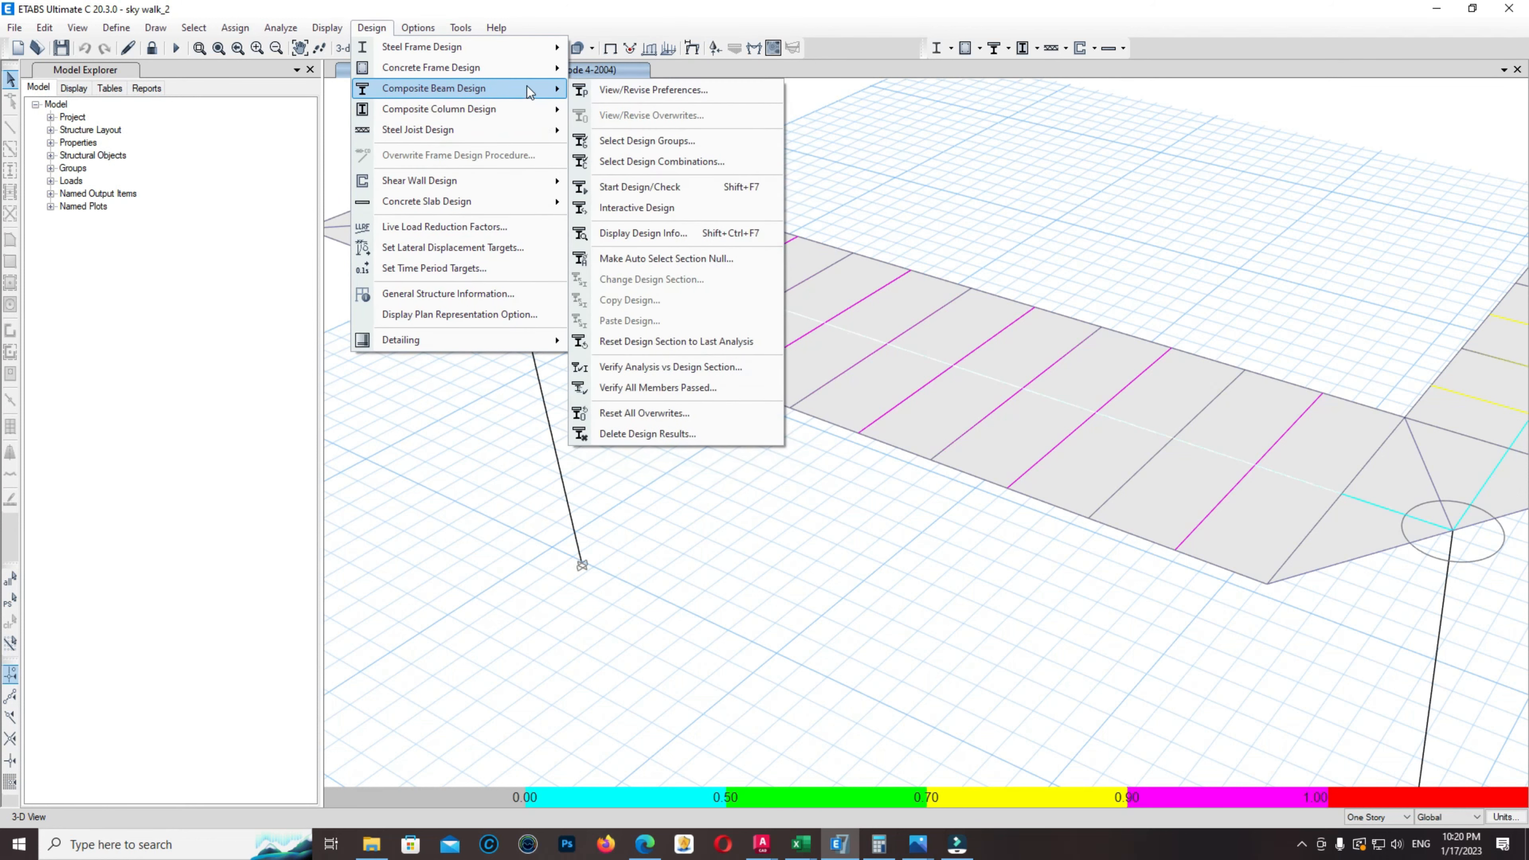
{"action": "left_click", "coordinate": [650, 234]}
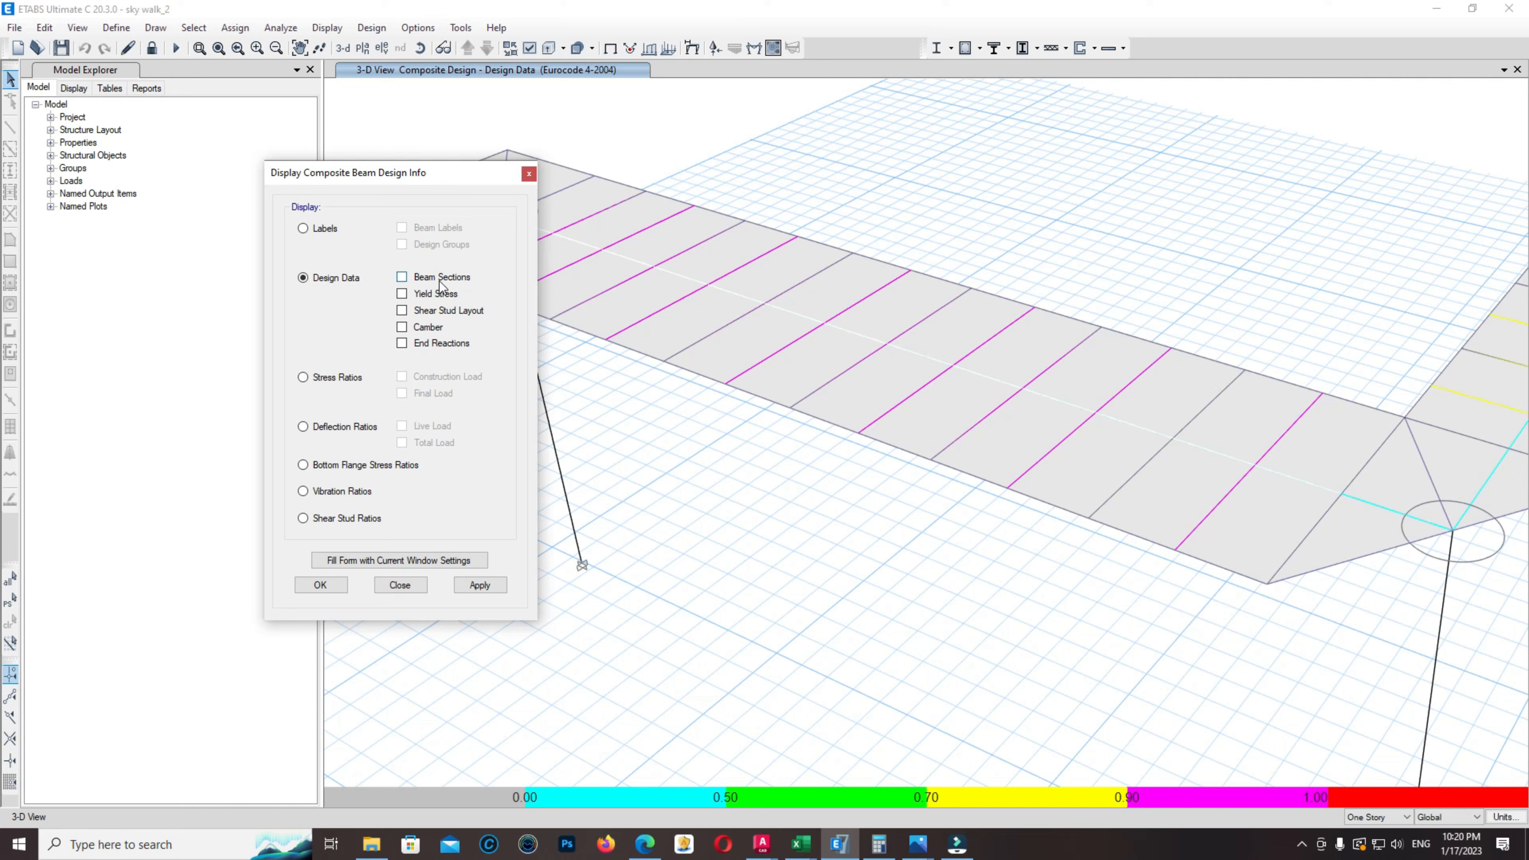
{"action": "left_click", "coordinate": [352, 381]}
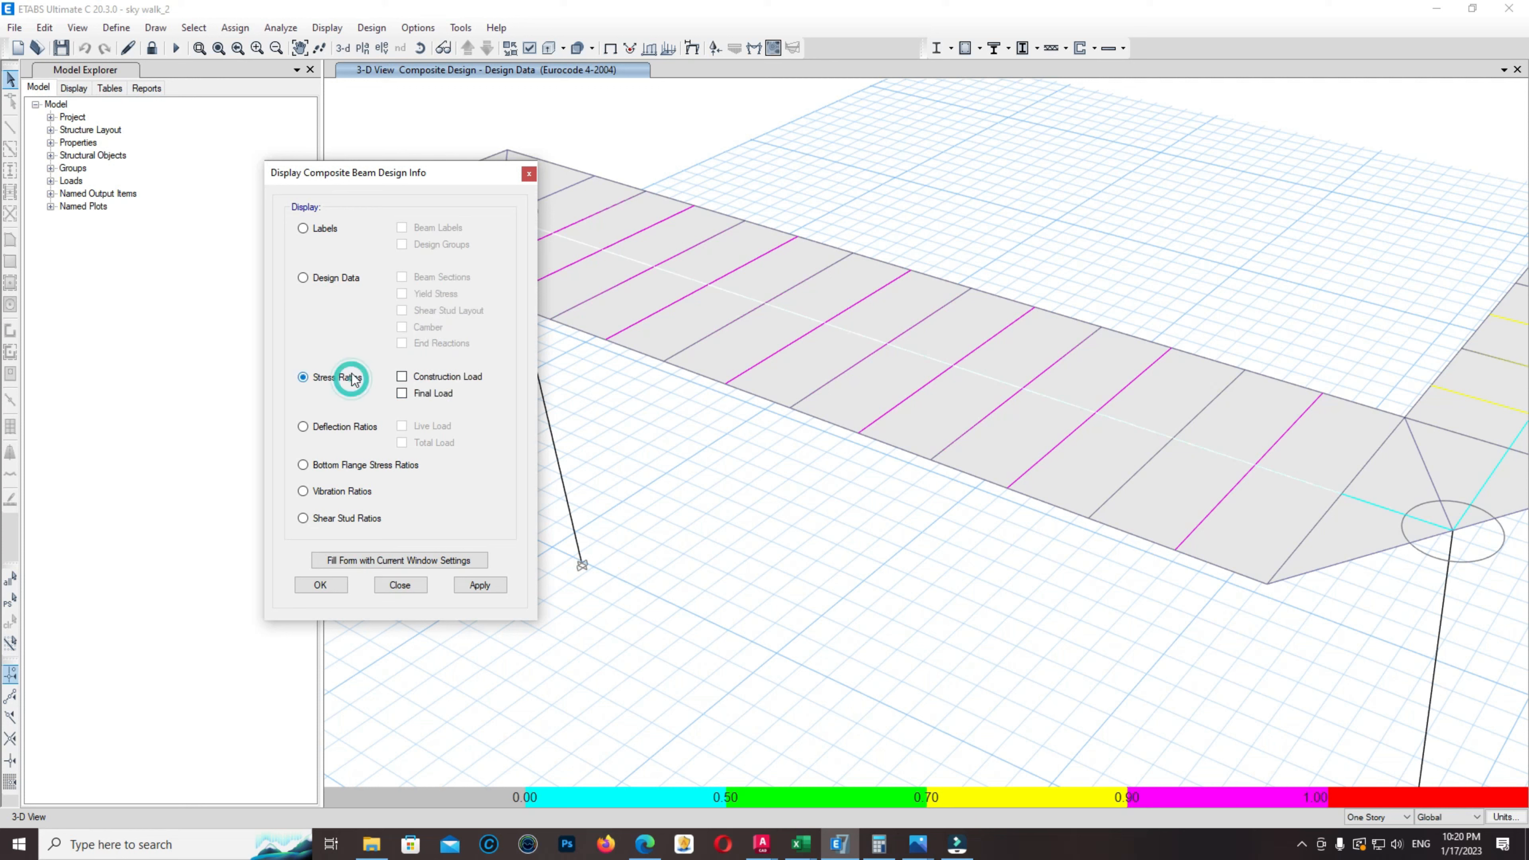
{"action": "left_click", "coordinate": [353, 281]}
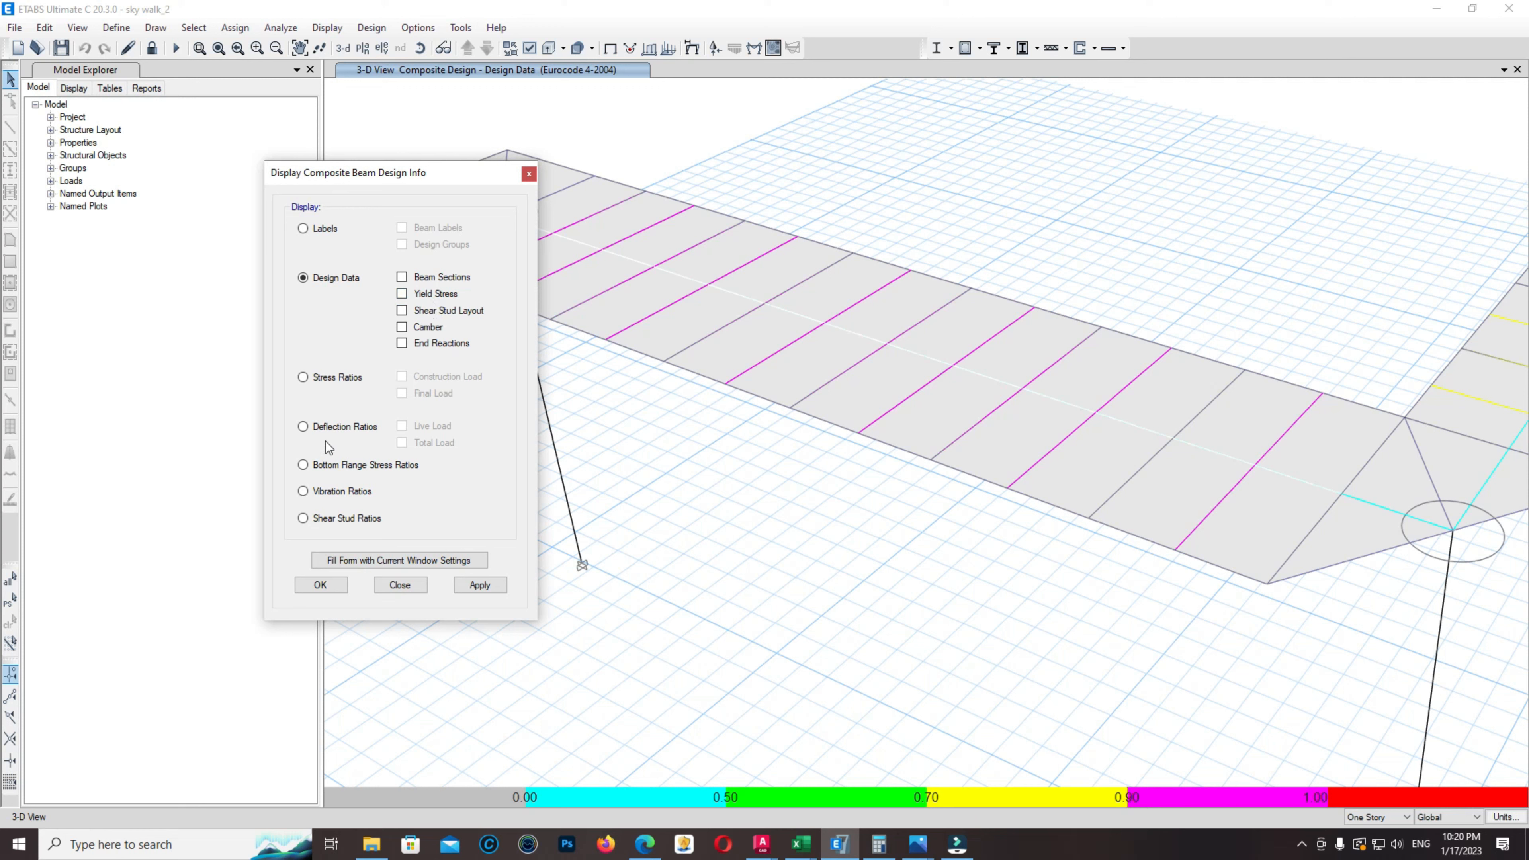
{"action": "left_click", "coordinate": [336, 429]}
{"action": "left_click", "coordinate": [337, 379]}
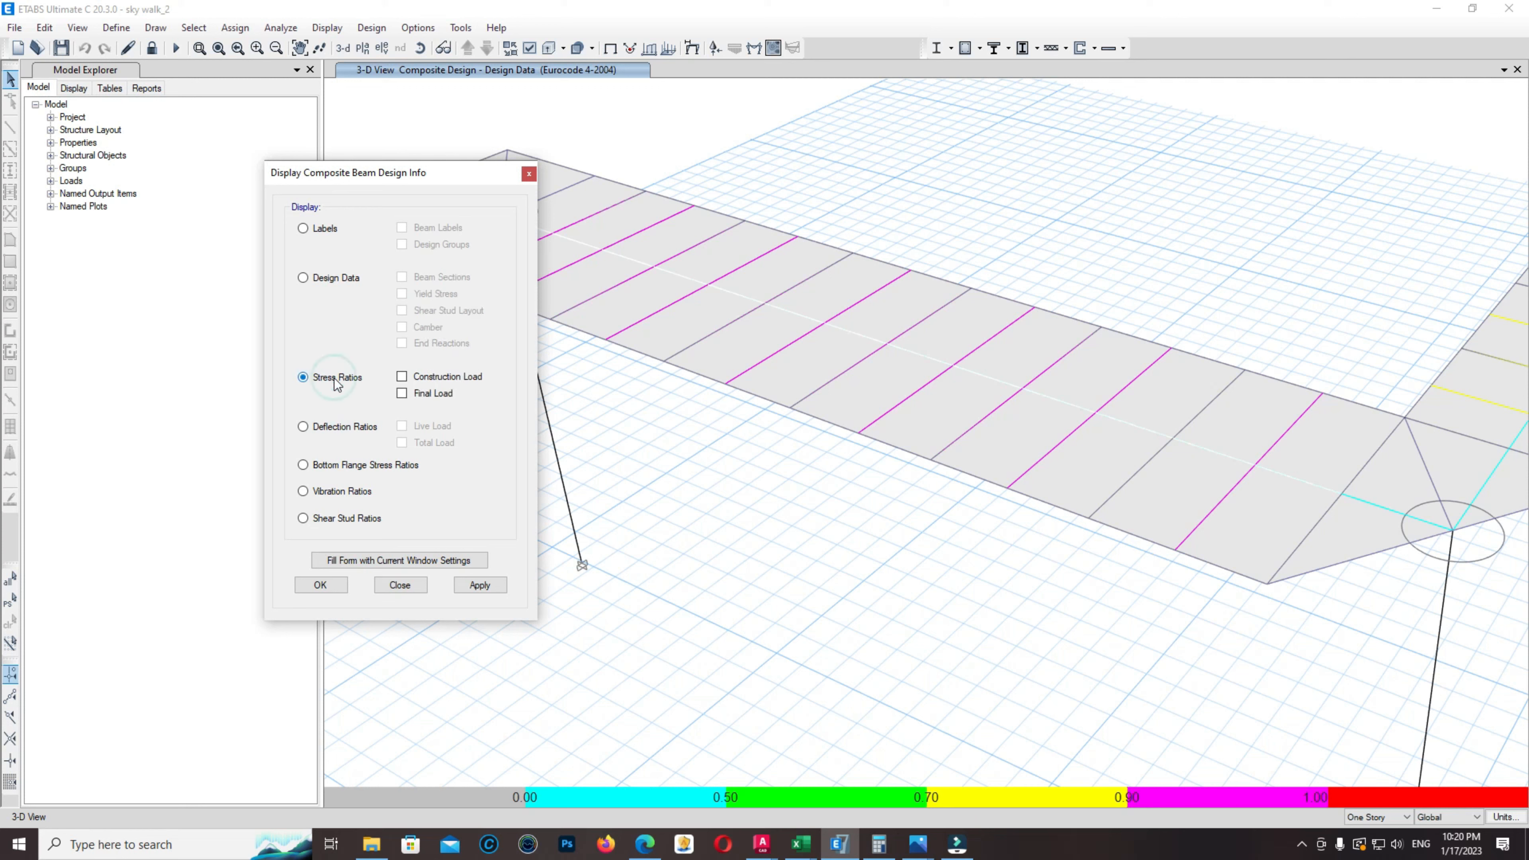
{"action": "left_click", "coordinate": [402, 376]}
{"action": "left_click", "coordinate": [488, 593]}
{"action": "left_click", "coordinate": [481, 588]}
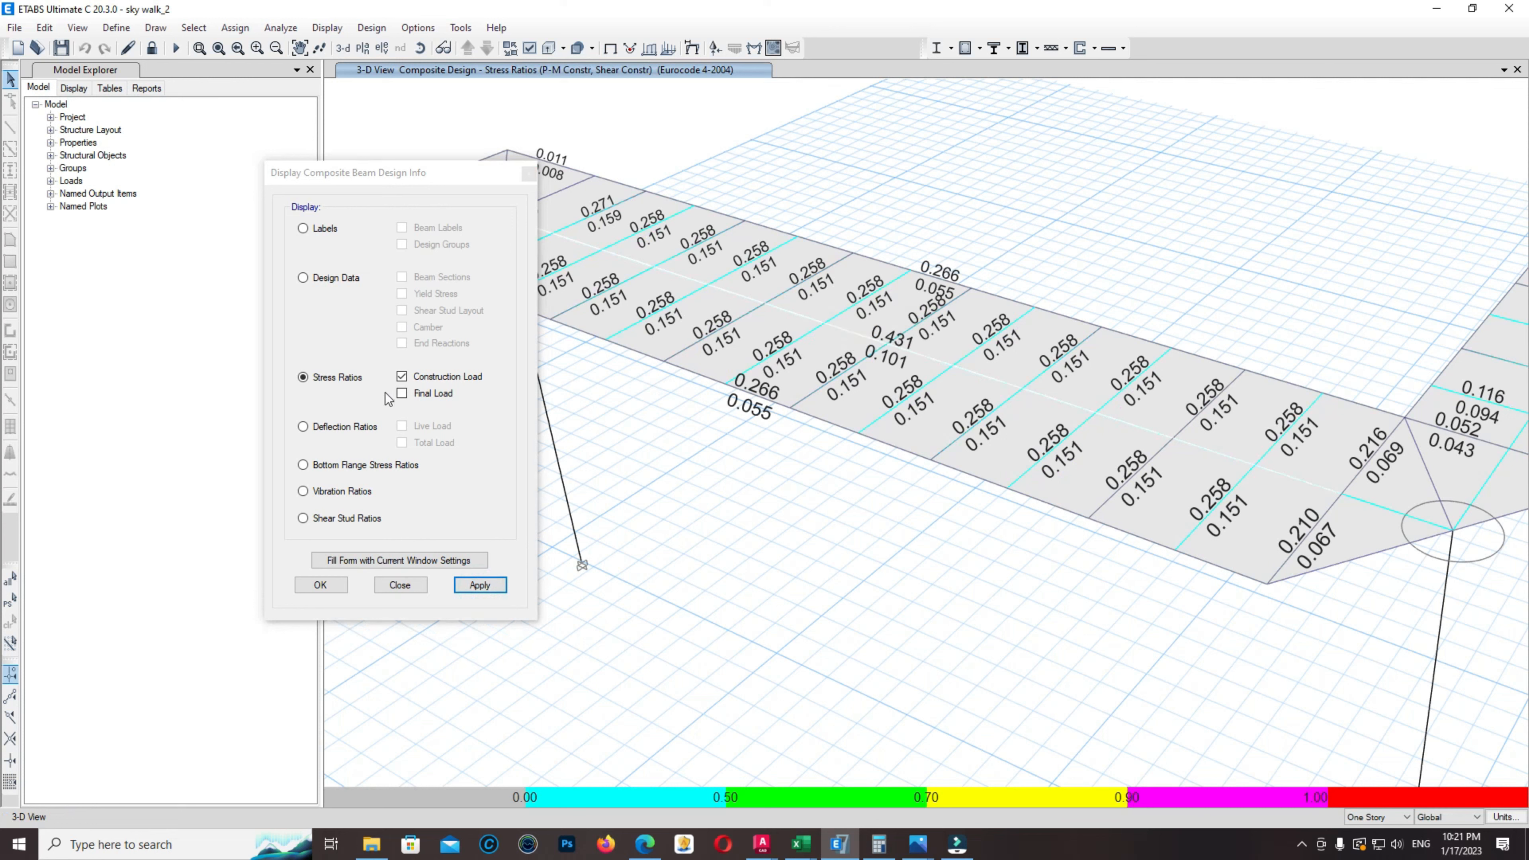
Display the composite beam deflection ratios for the total load only
{"action": "left_click", "coordinate": [421, 395]}
{"action": "left_click", "coordinate": [434, 375]}
{"action": "left_click", "coordinate": [428, 392]}
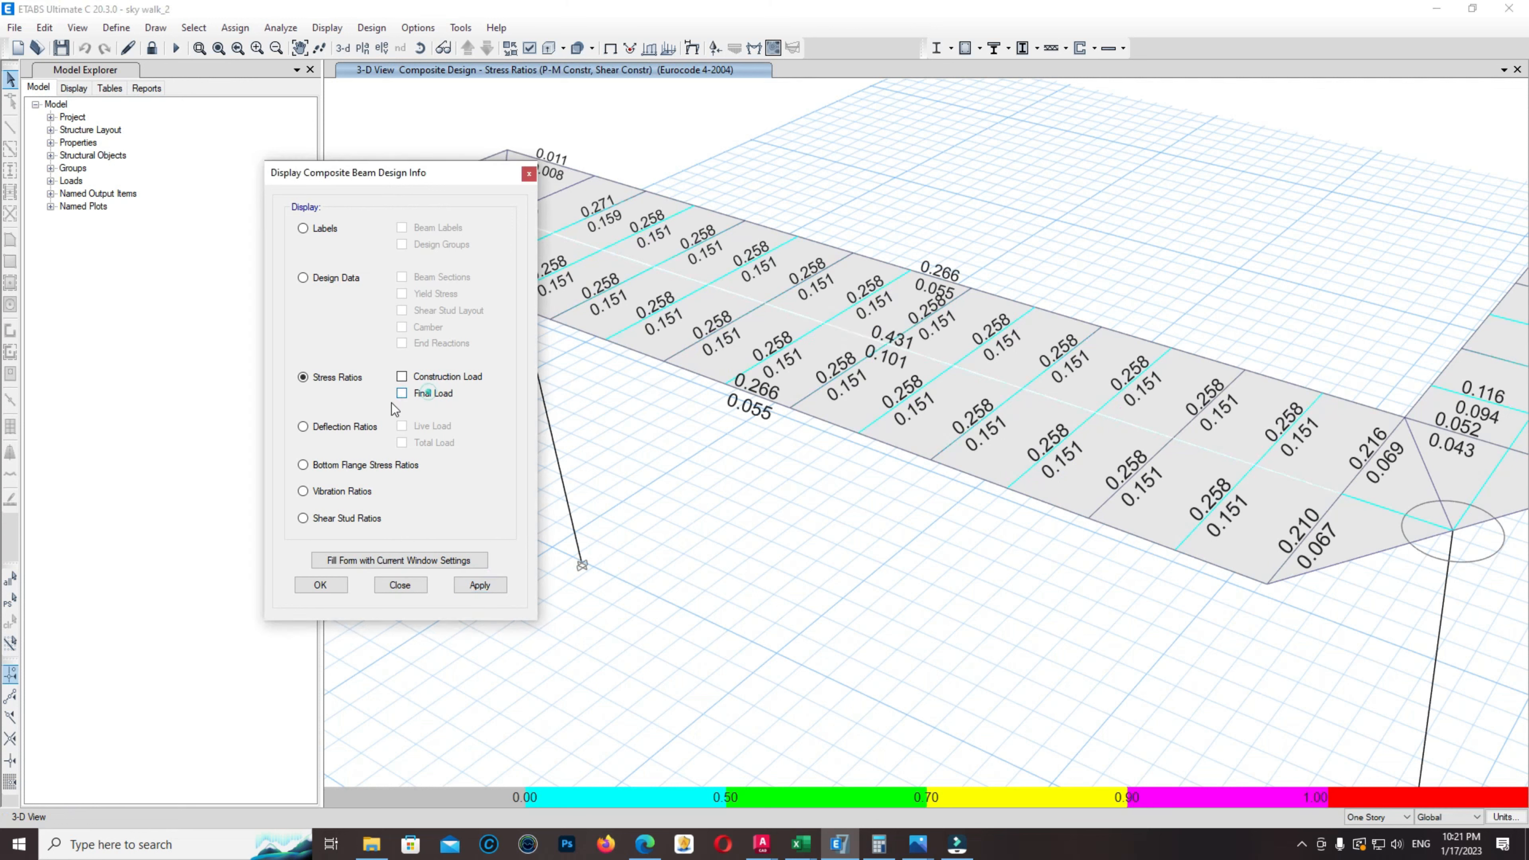
{"action": "left_click", "coordinate": [356, 426]}
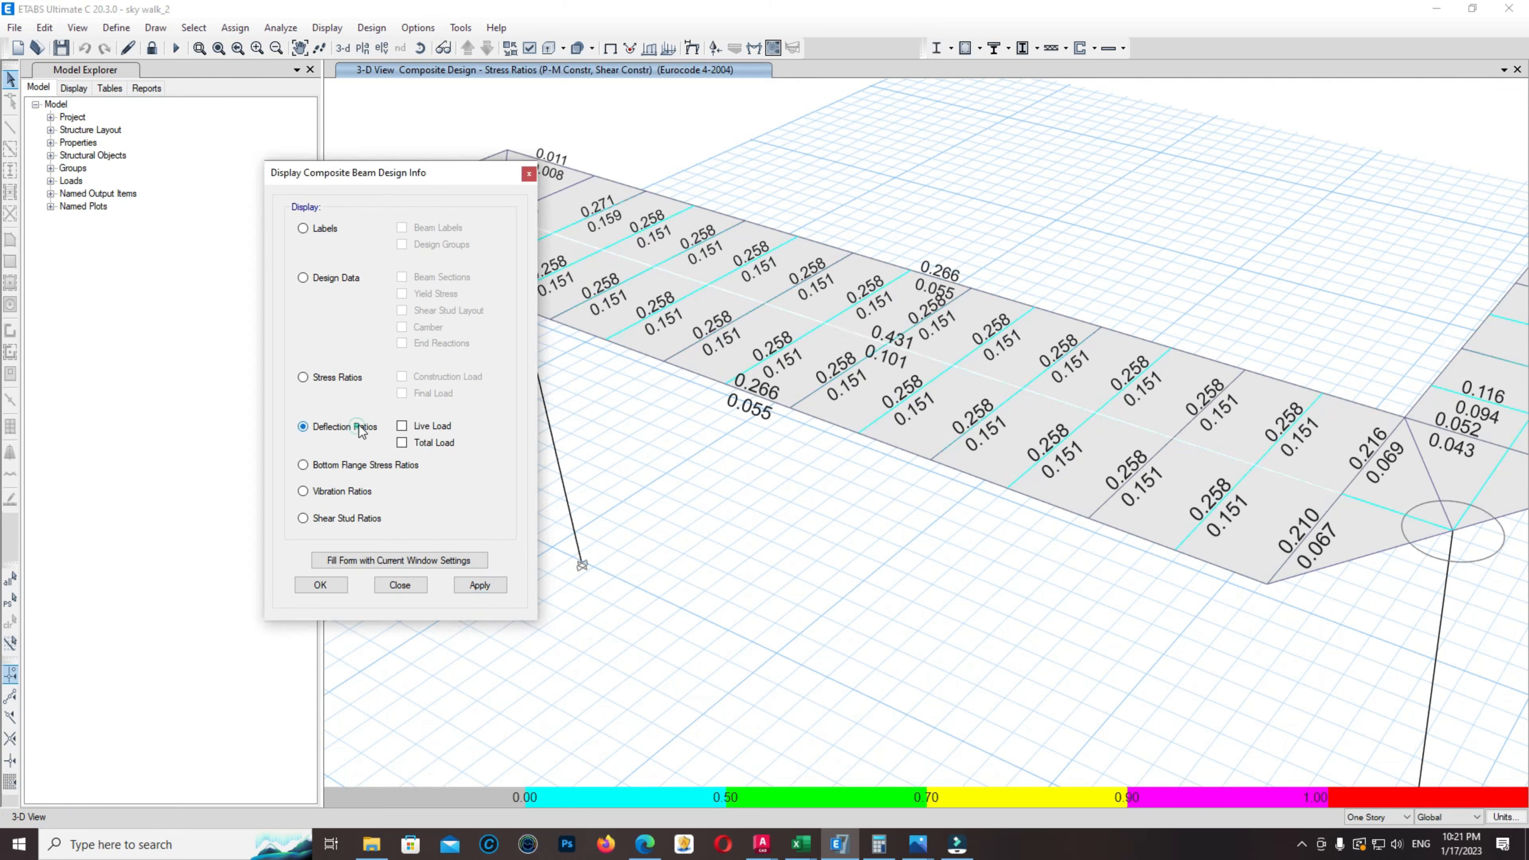
{"action": "left_click", "coordinate": [434, 425]}
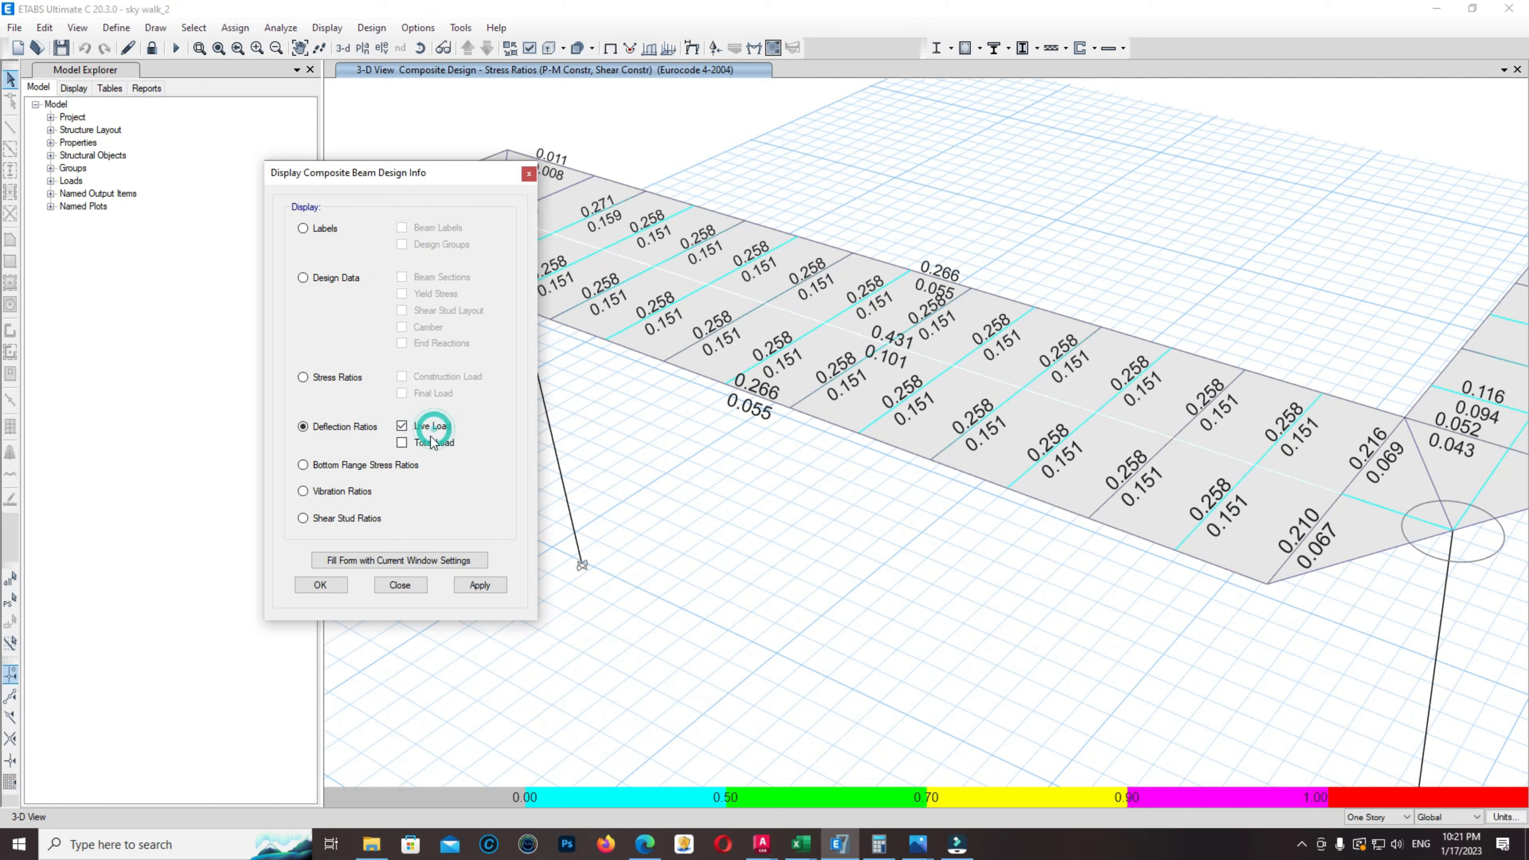
{"action": "left_click", "coordinate": [481, 584]}
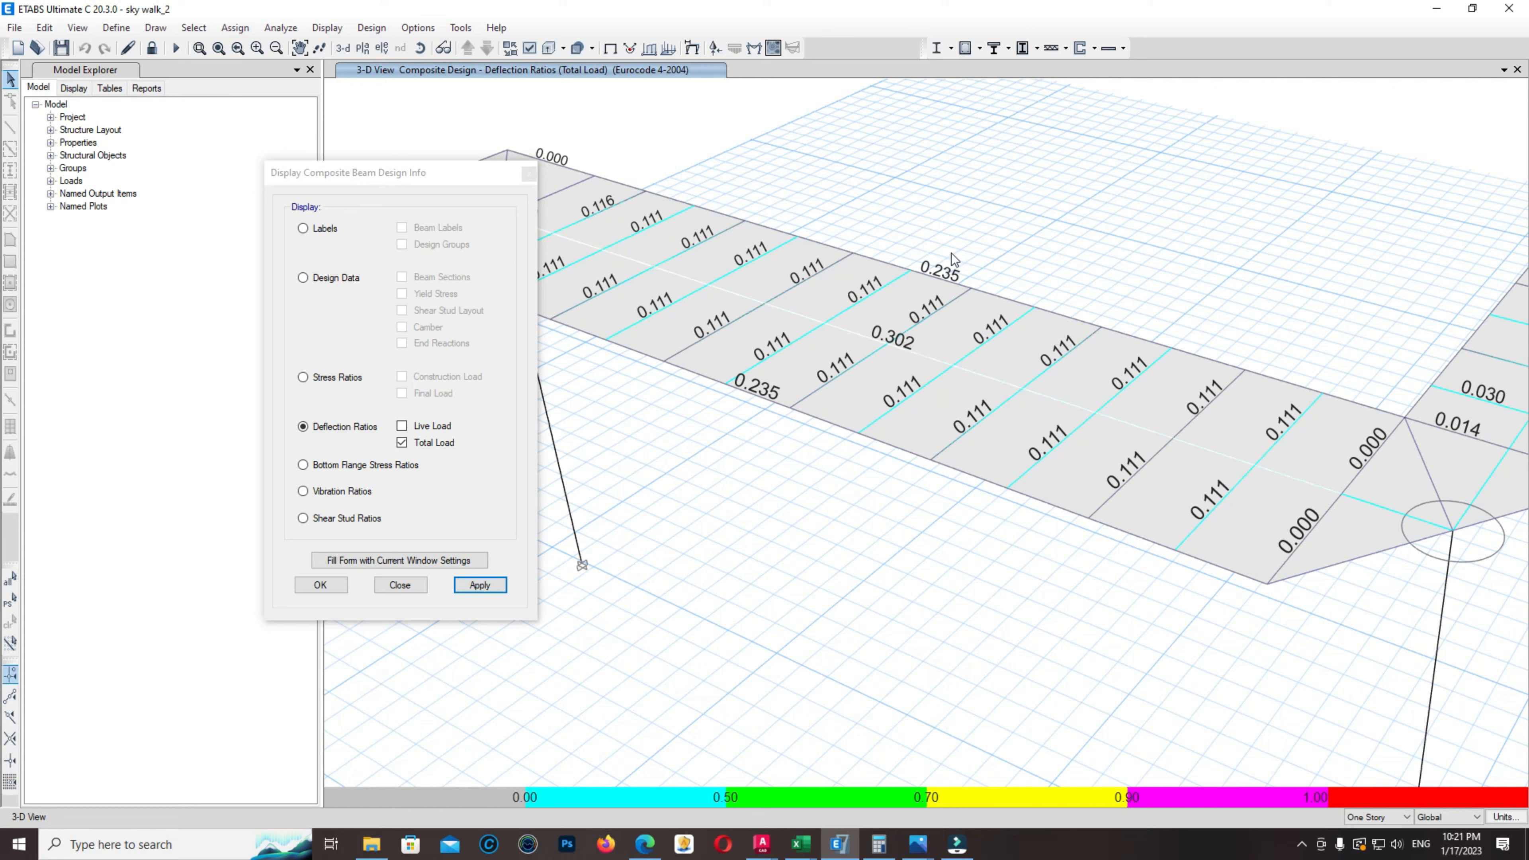
Display the bottom flange stress ratios of the composite beams, followed by their vibration ratios
{"action": "left_click", "coordinate": [353, 468]}
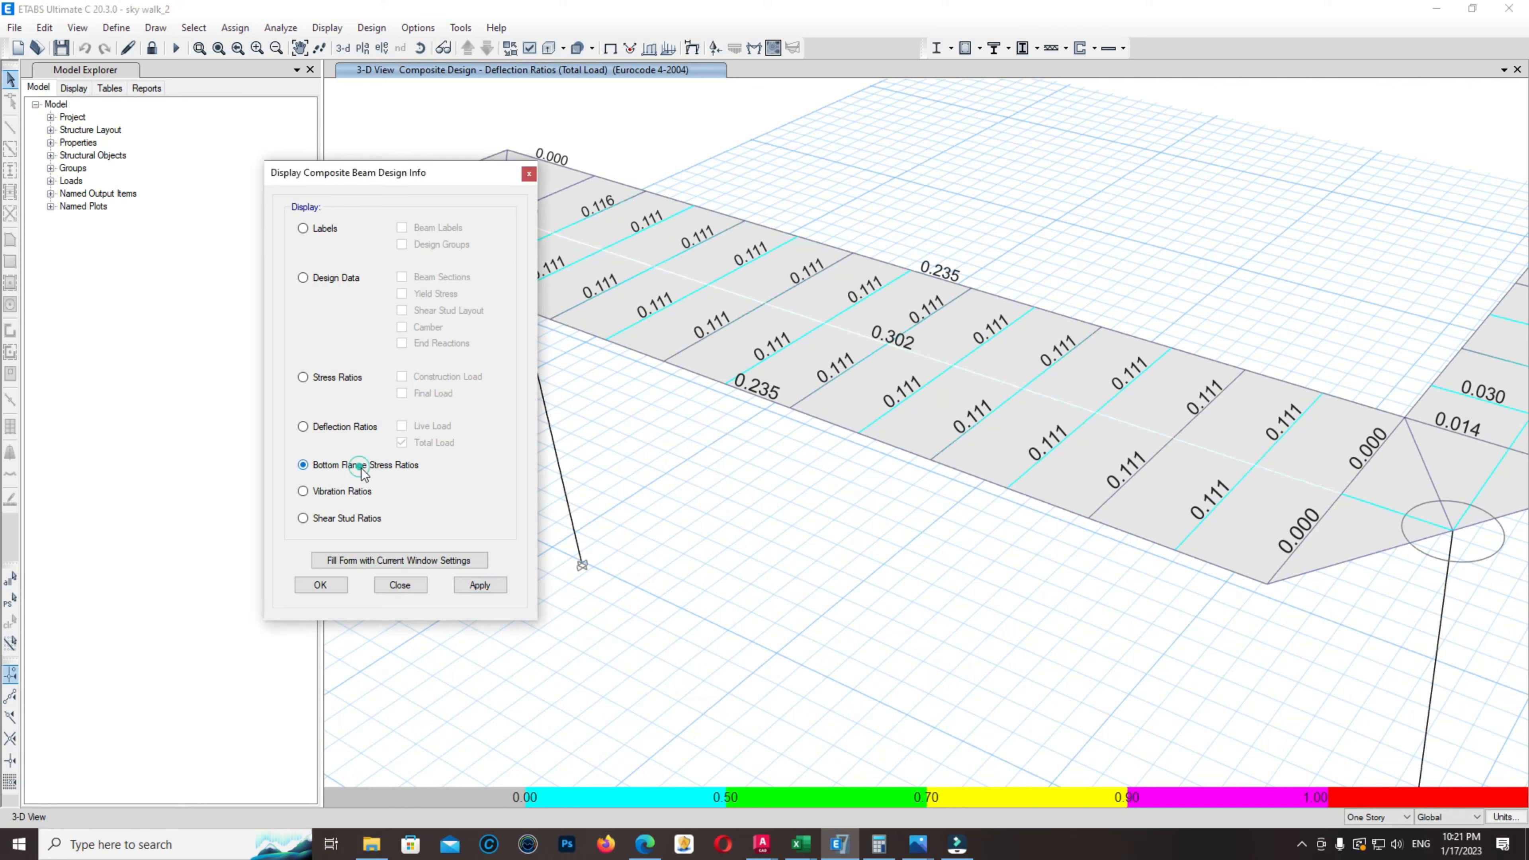
{"action": "left_click", "coordinate": [476, 585]}
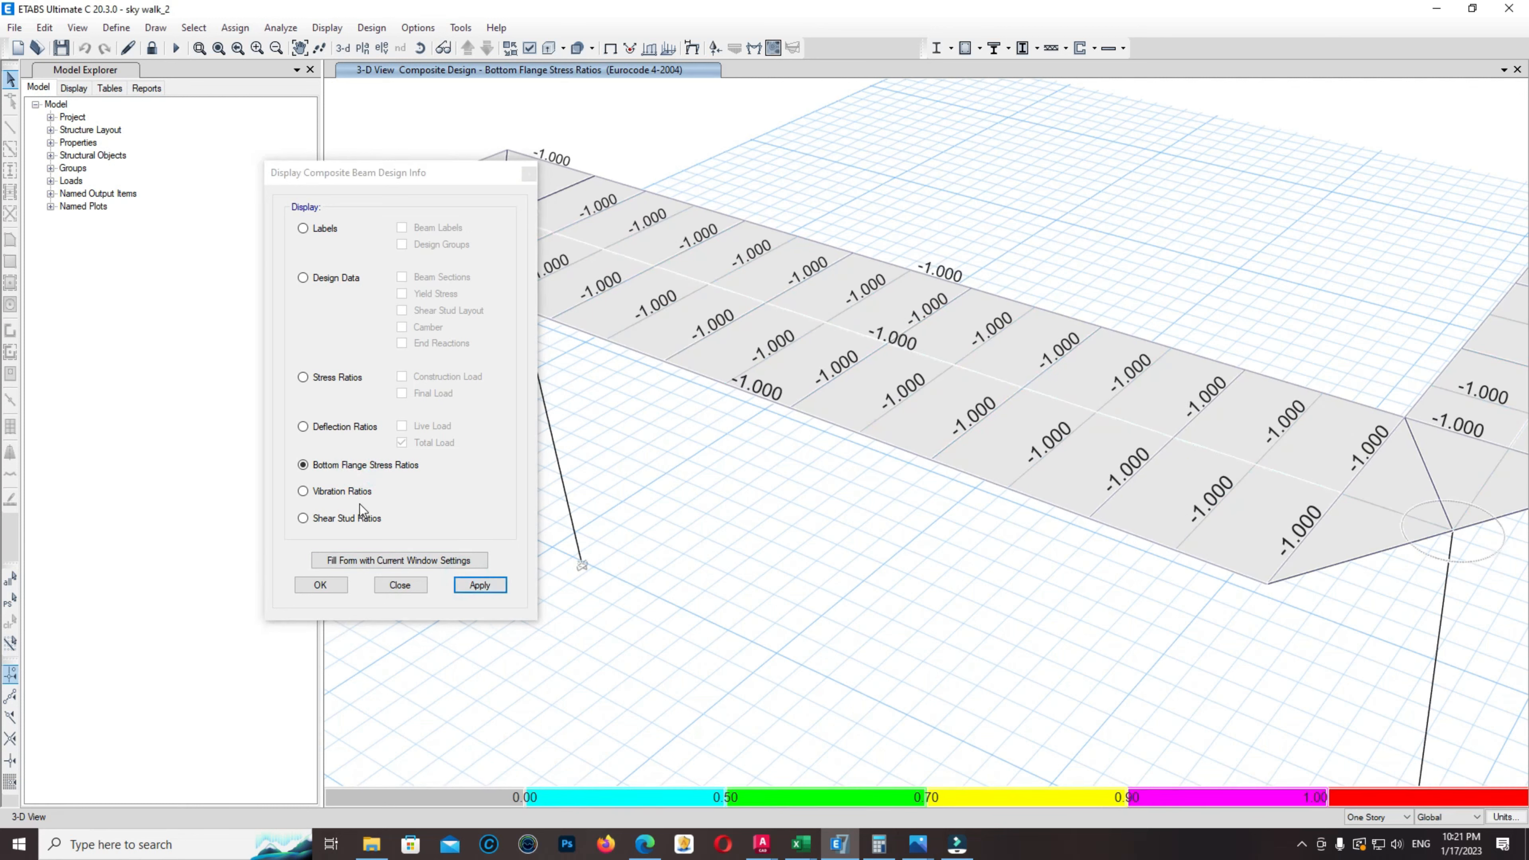
{"action": "left_click", "coordinate": [349, 491]}
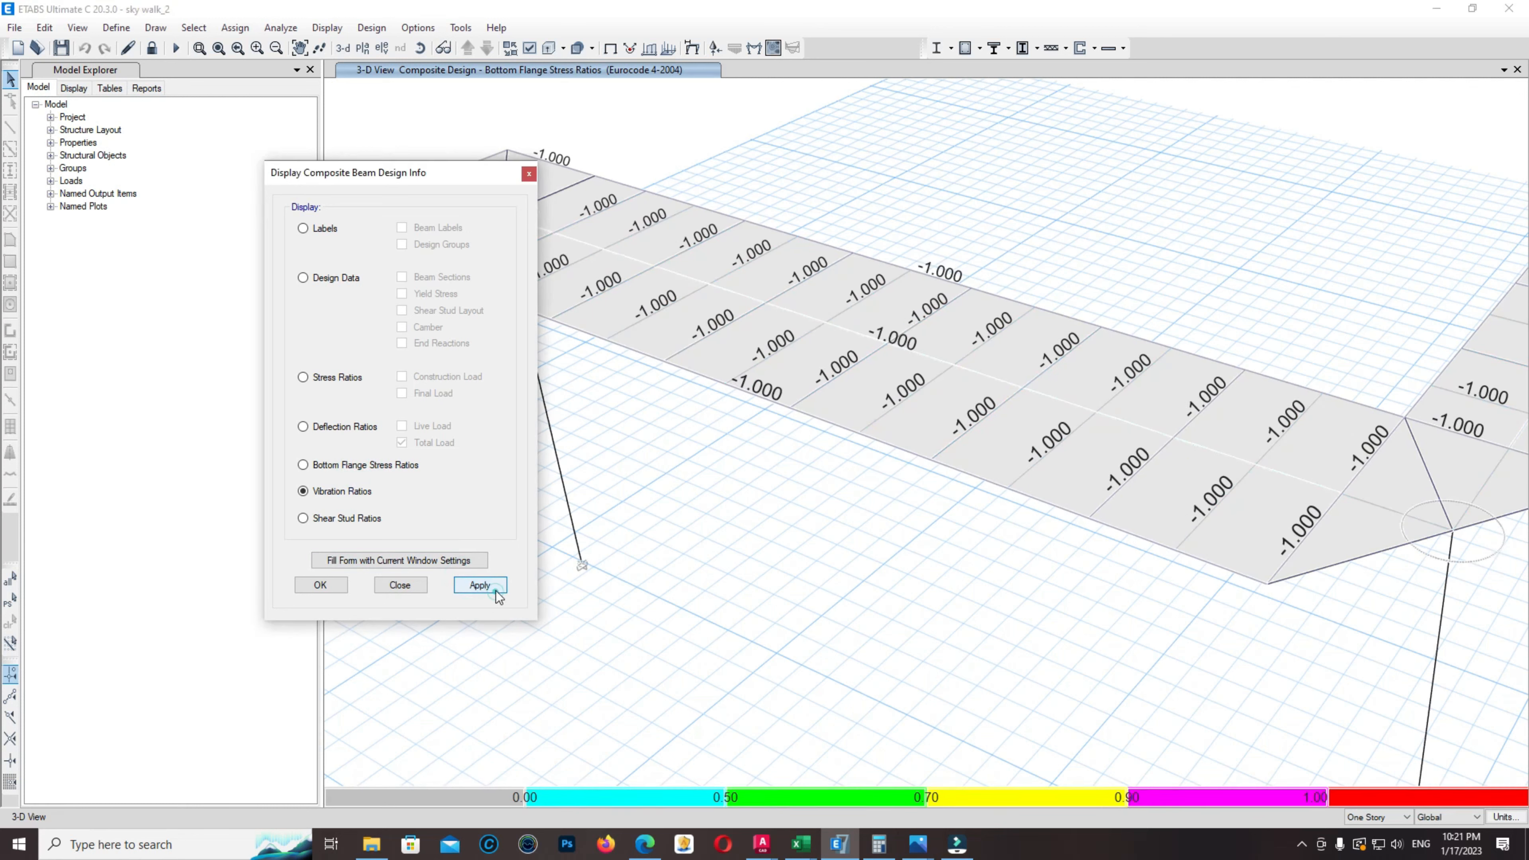
{"action": "left_click", "coordinate": [480, 585]}
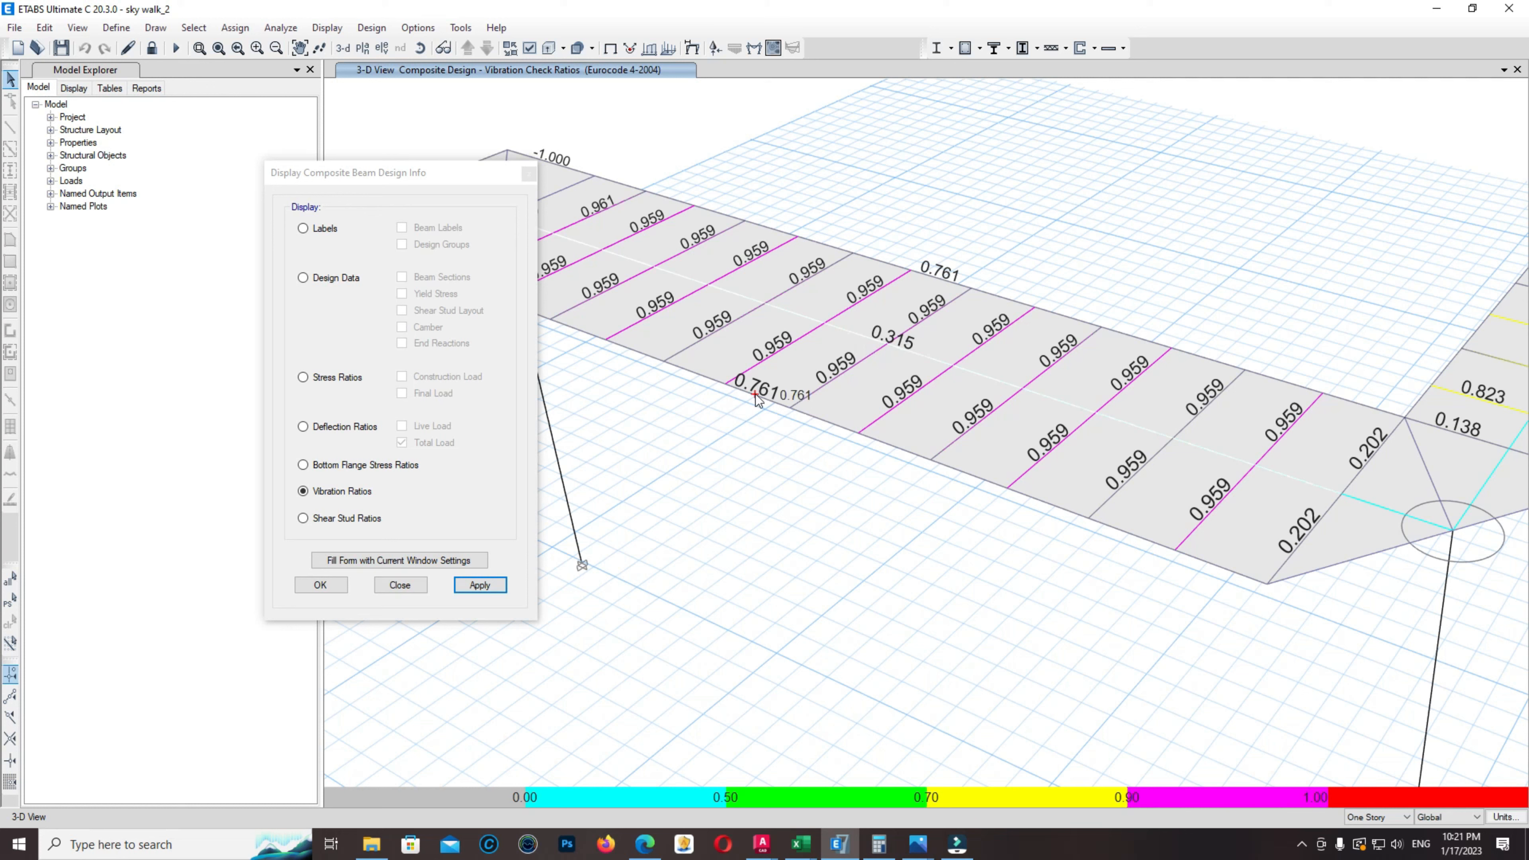
{"action": "mouse_move", "coordinate": [895, 346]}
Display the shear stud ratios of the composite beams and close the design info settings
{"action": "left_click", "coordinate": [344, 521]}
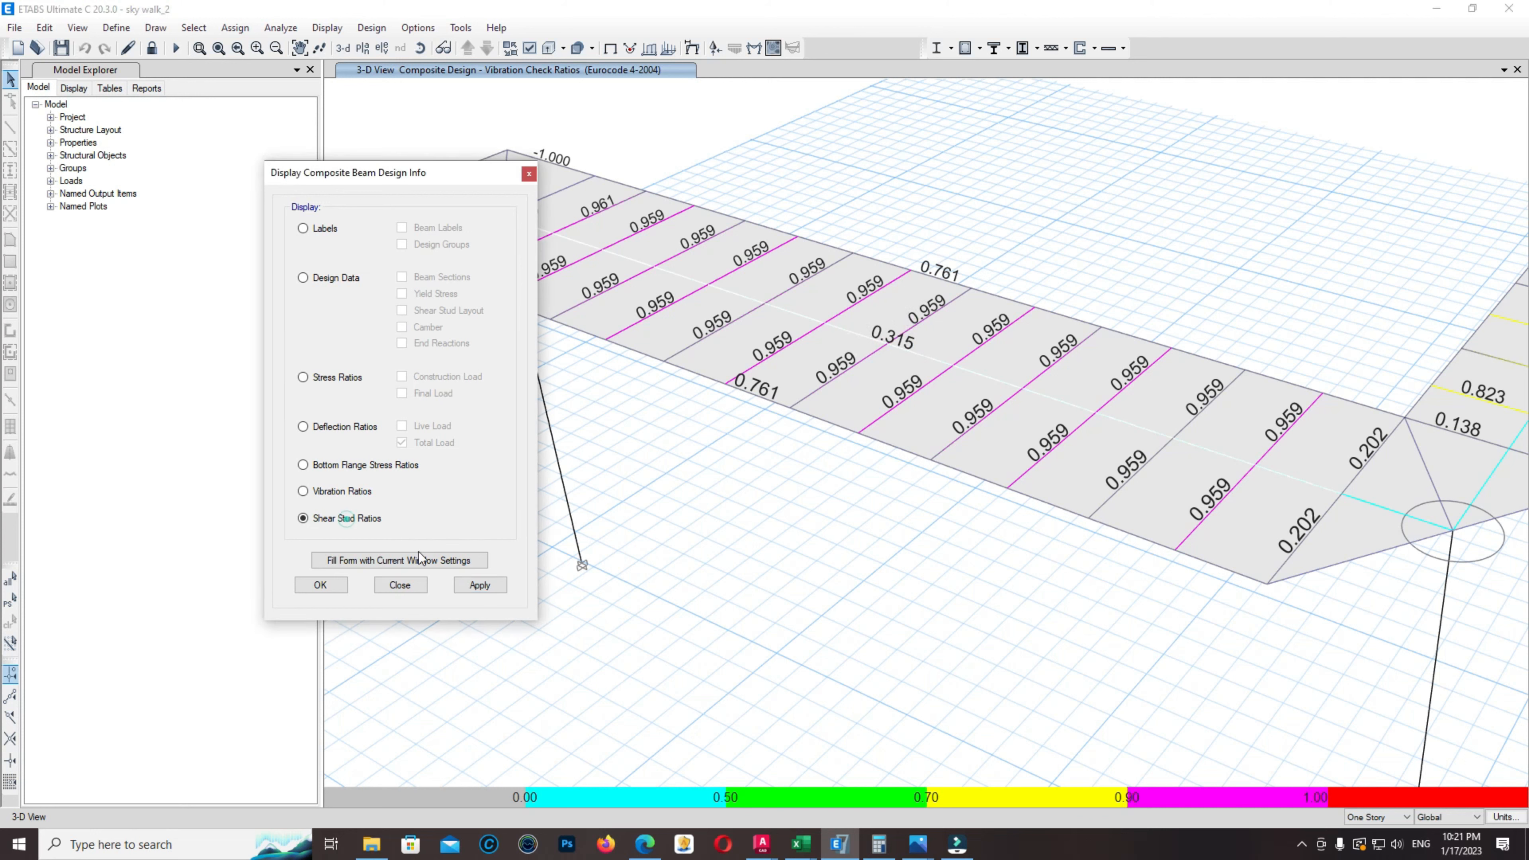
{"action": "left_click", "coordinate": [480, 585]}
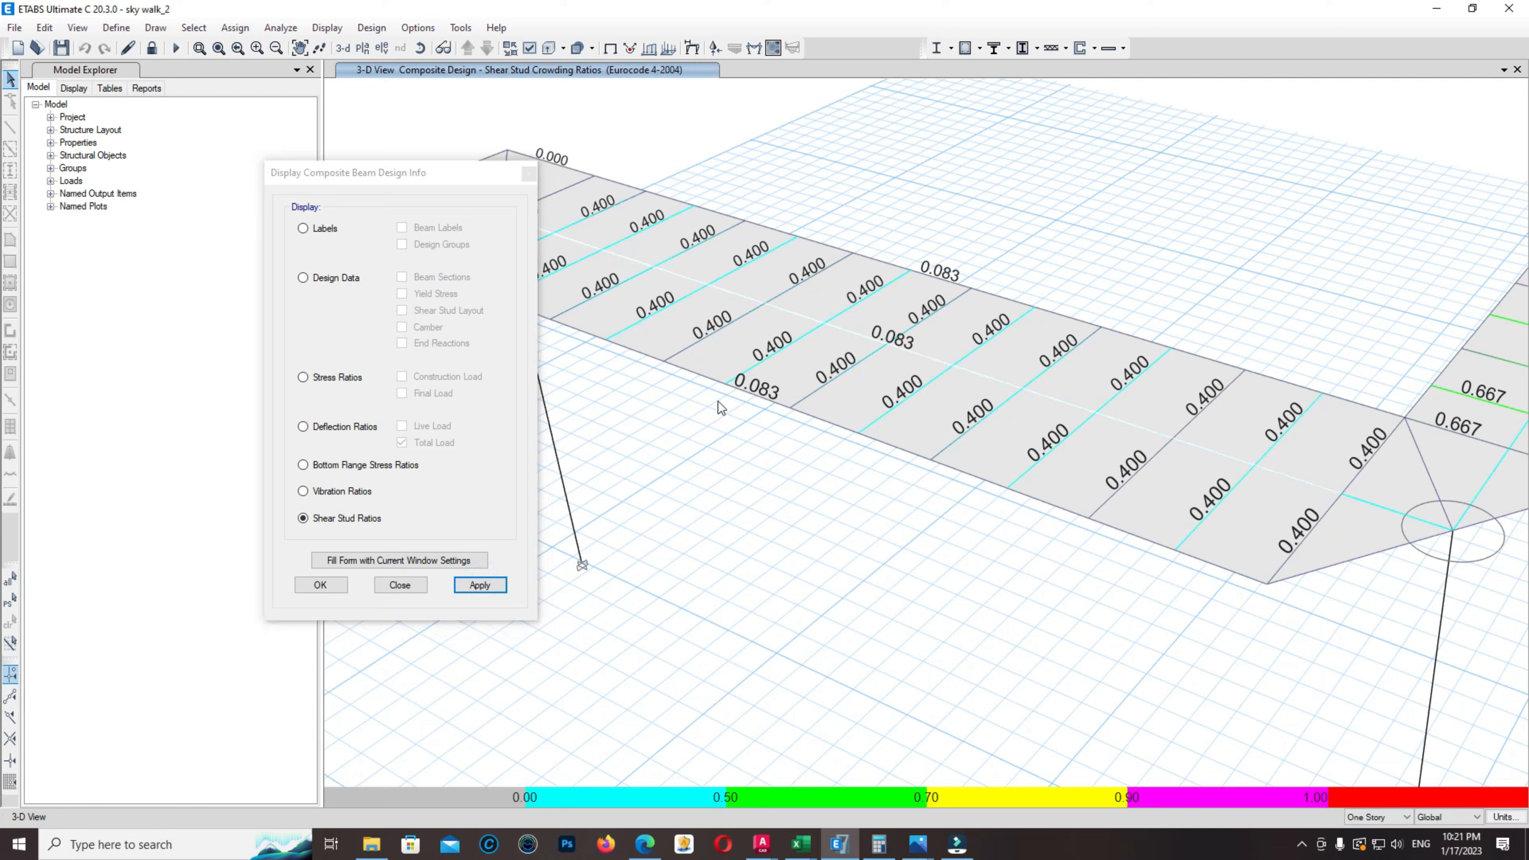
{"action": "mouse_move", "coordinate": [876, 315]}
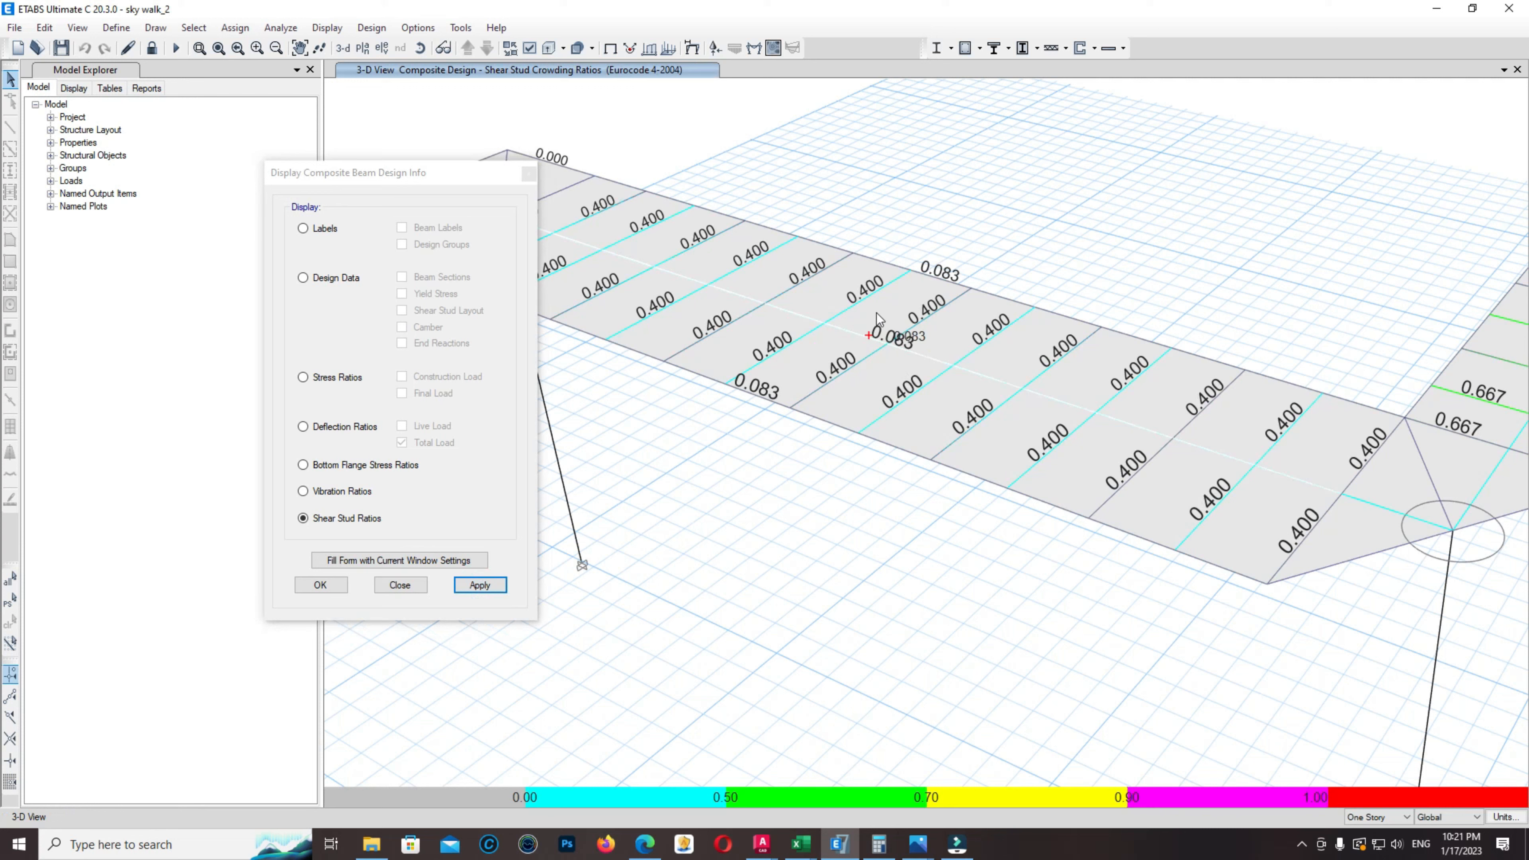
{"action": "left_click", "coordinate": [332, 588]}
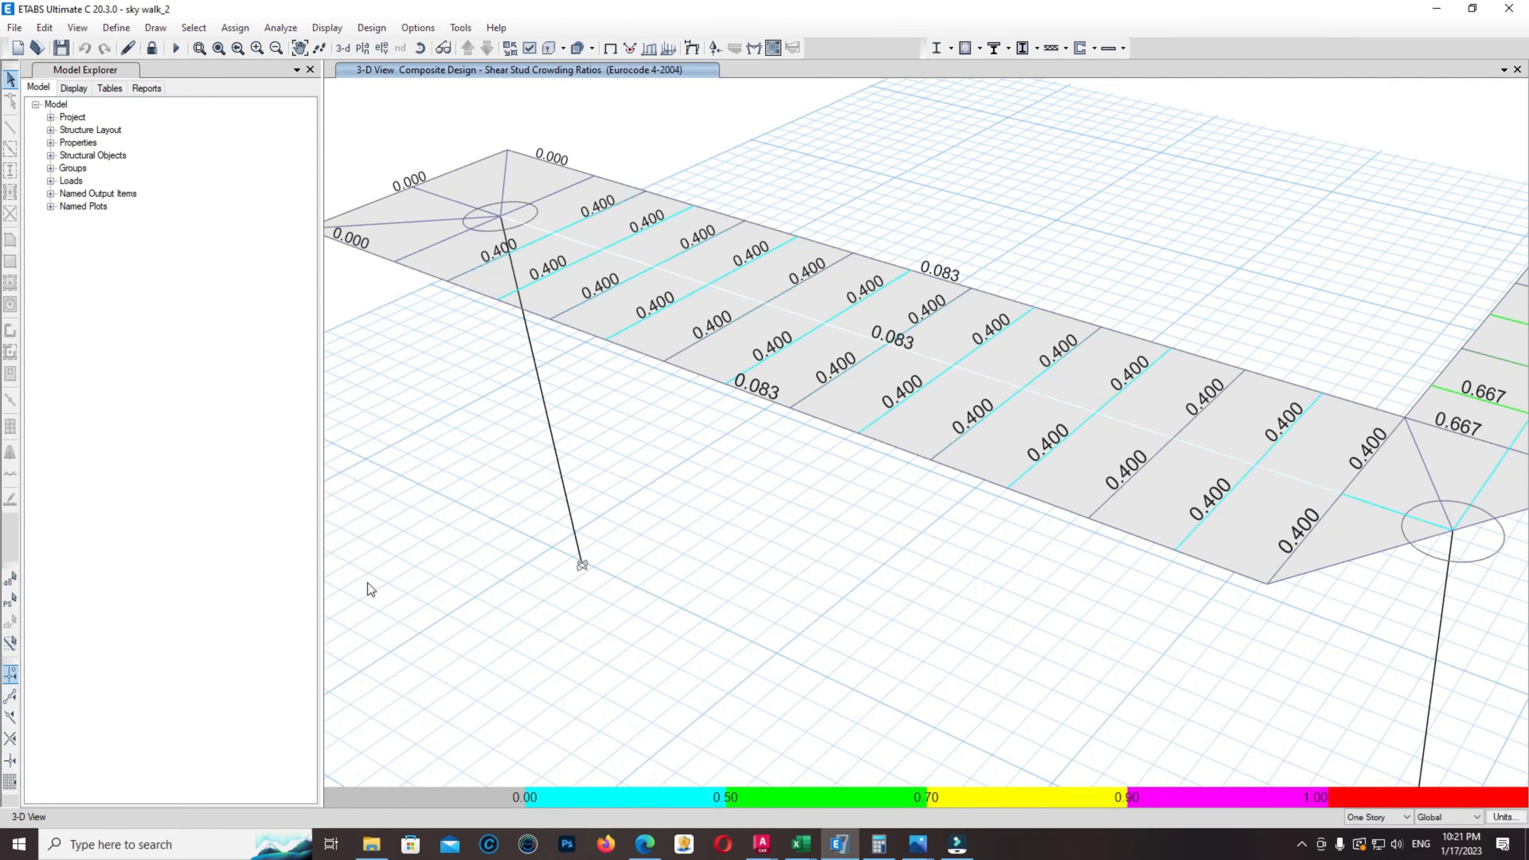
Show the beam labels as the composite beam design info on the 3-D view
{"action": "left_click", "coordinate": [372, 28]}
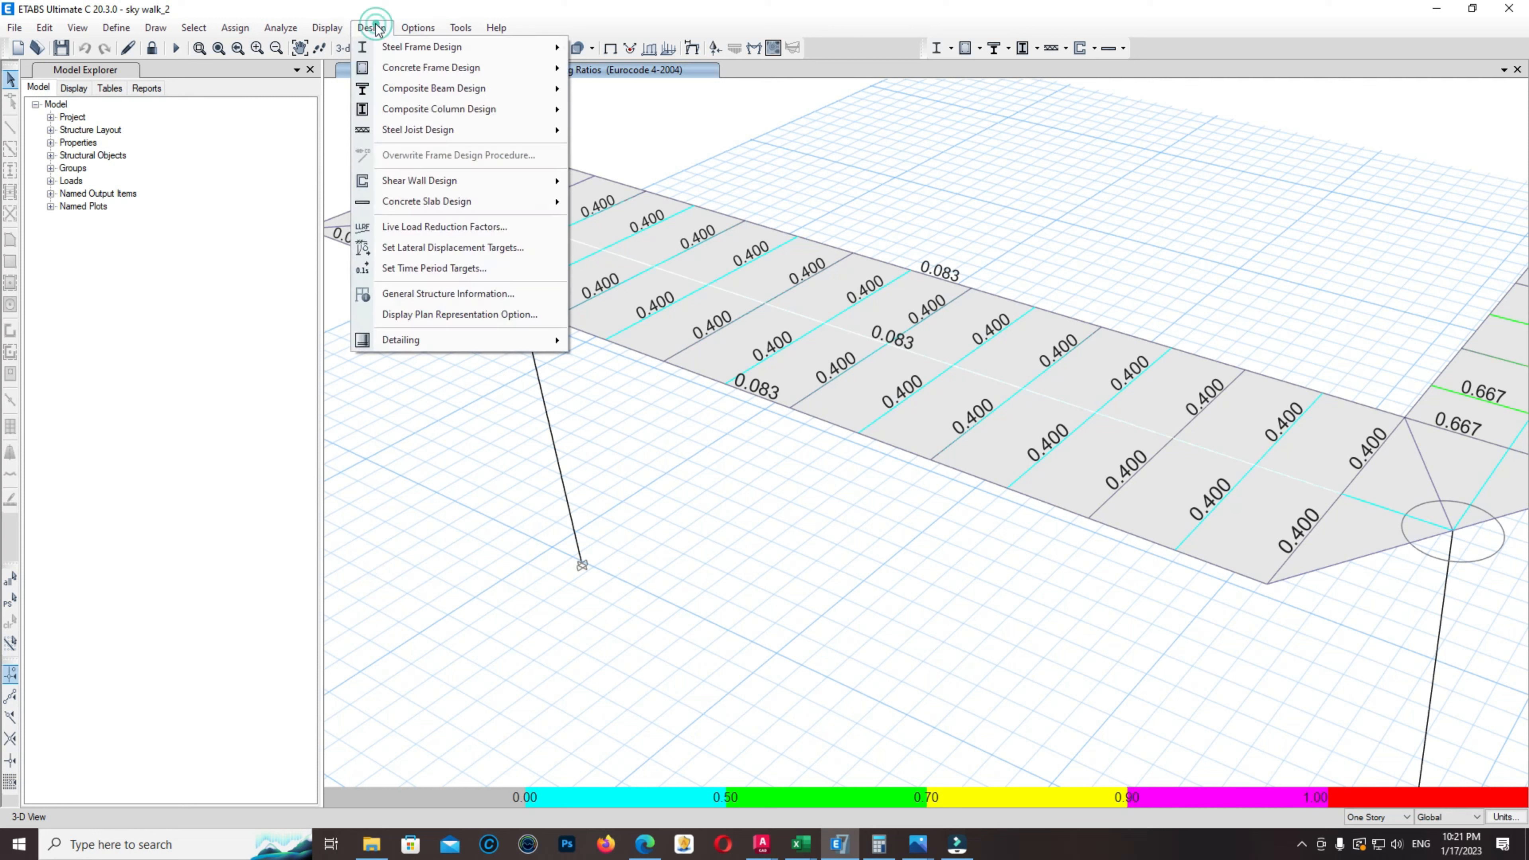
{"action": "mouse_move", "coordinate": [389, 71]}
{"action": "mouse_move", "coordinate": [504, 91]}
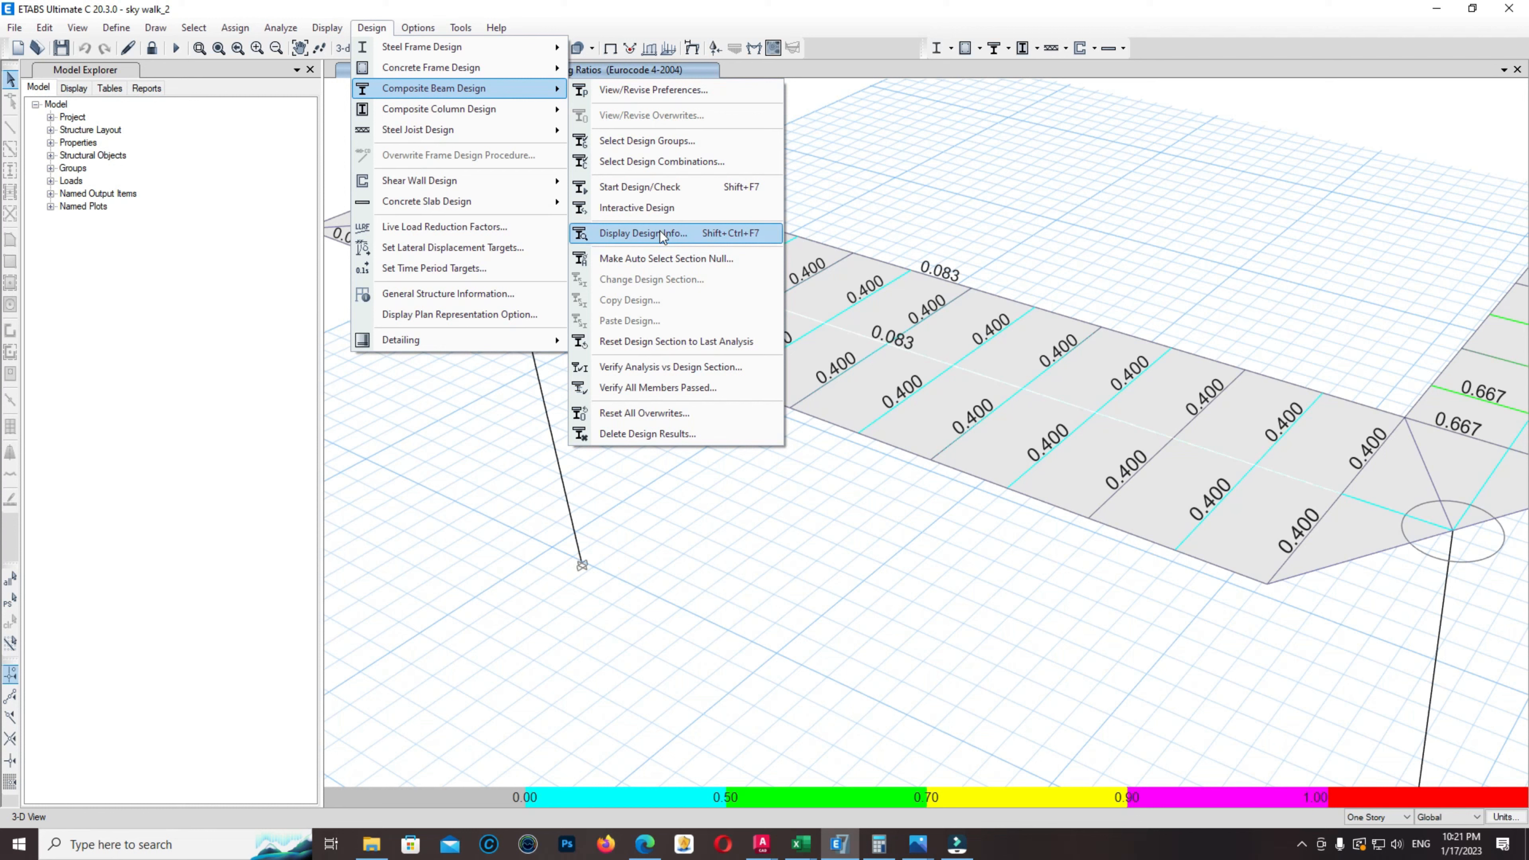
{"action": "left_click", "coordinate": [667, 208]}
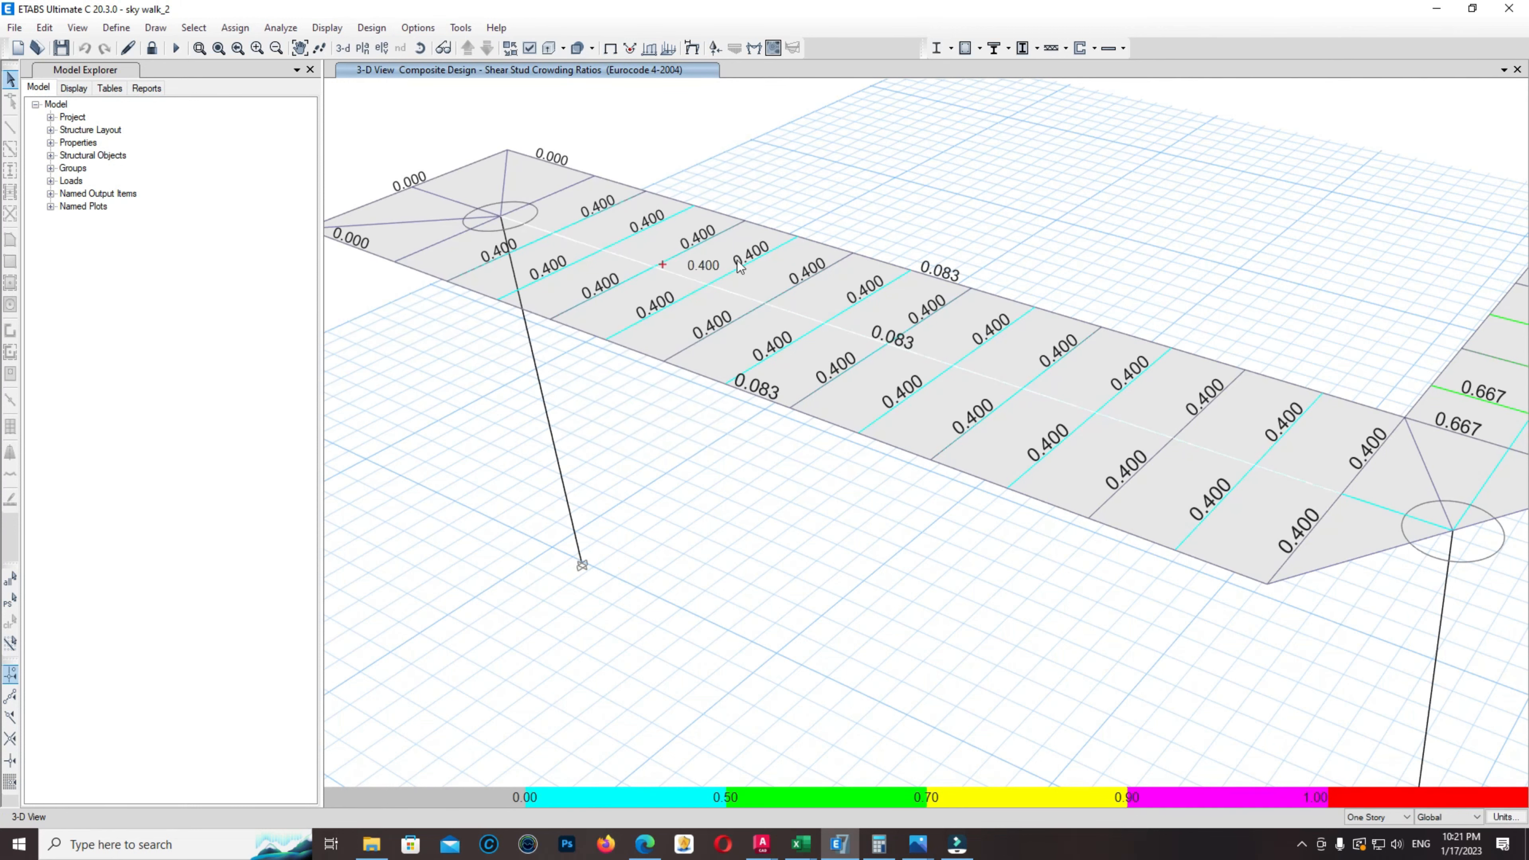
{"action": "middle_click_drag", "start_coordinate": [601, 252], "coordinate": [581, 259]}
{"action": "scroll", "coordinate": [582, 259], "scroll_direction": "down", "scroll_amount": 3}
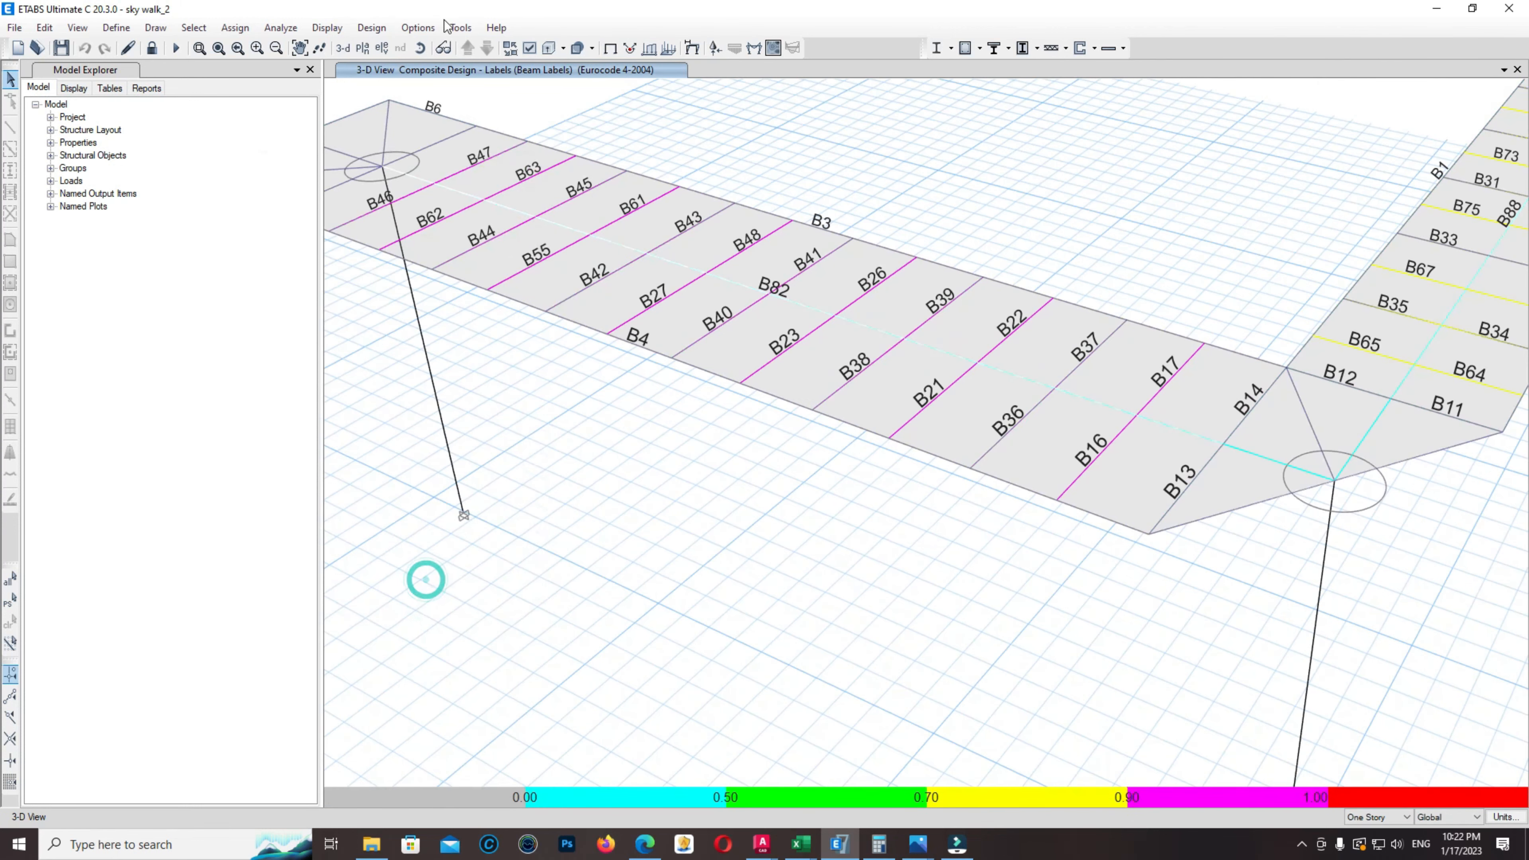
Verify whether all composite beam members pass the design check and dismiss the result message
{"action": "left_click", "coordinate": [372, 28]}
{"action": "left_click", "coordinate": [503, 89]}
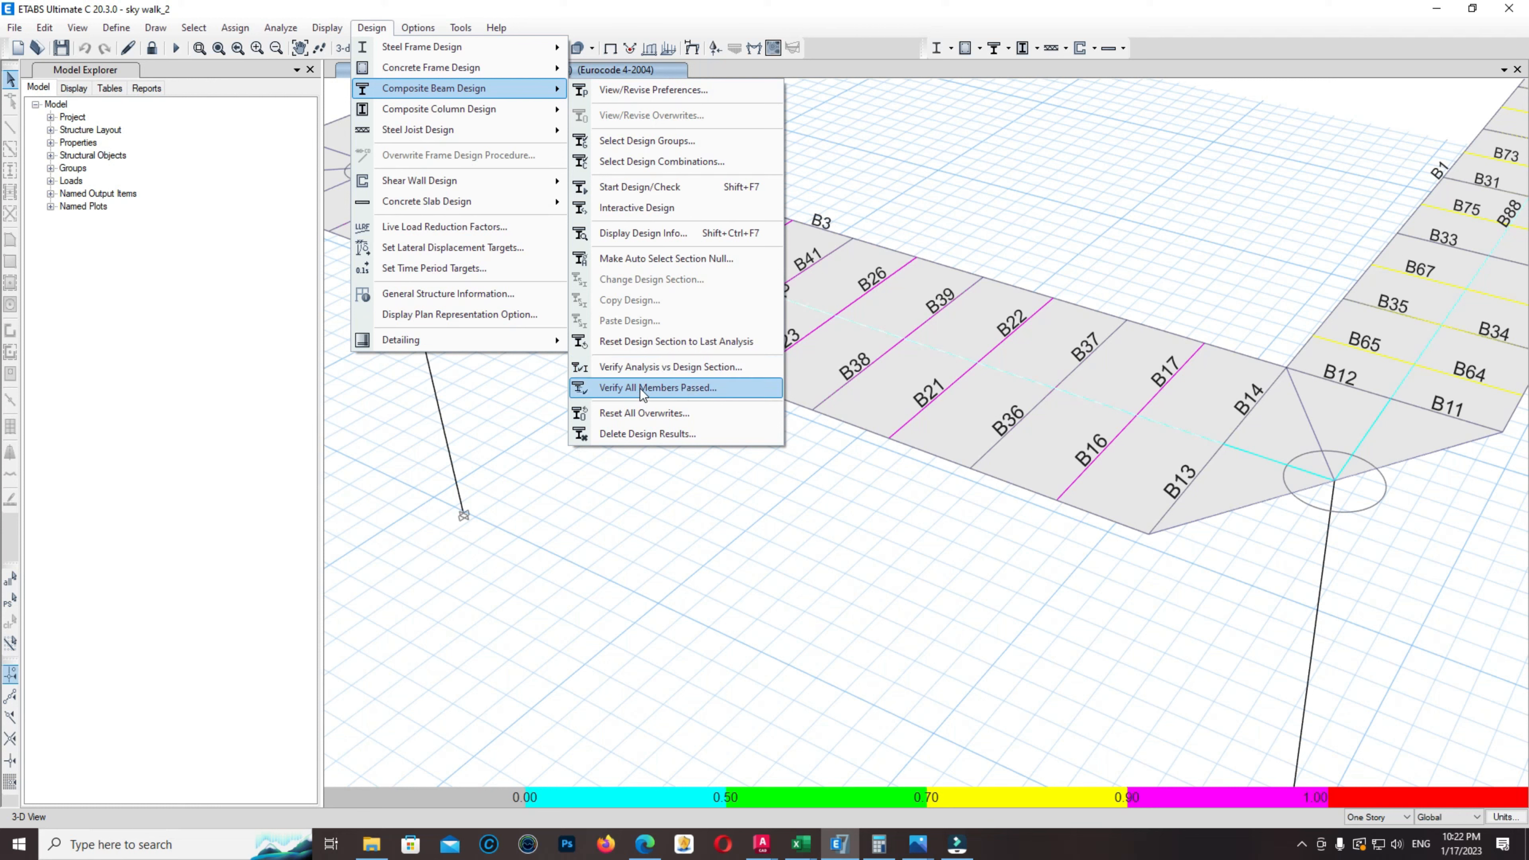
{"action": "left_click", "coordinate": [607, 390]}
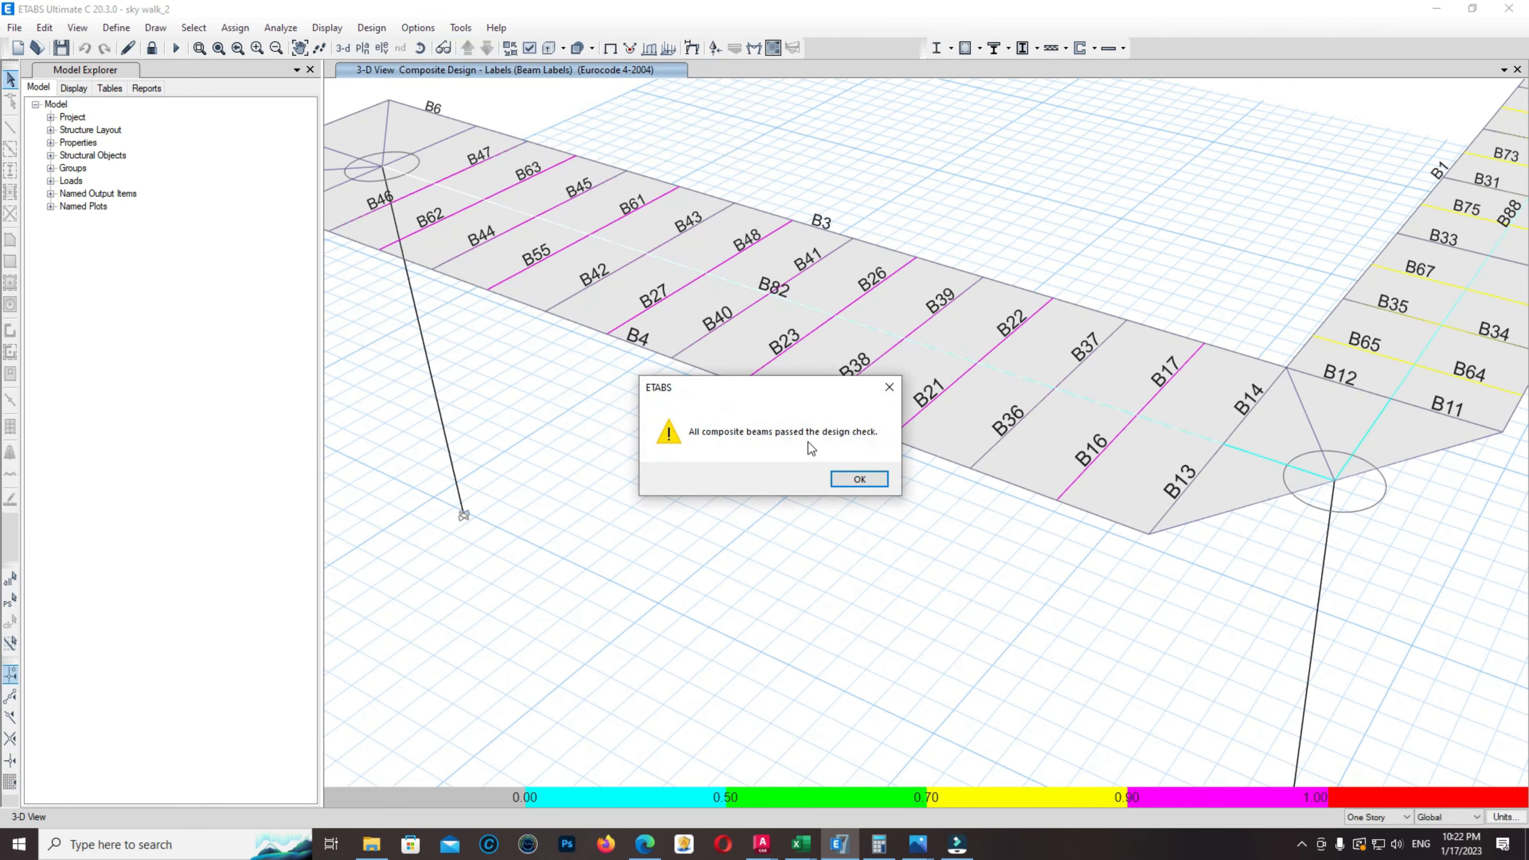
{"action": "left_click", "coordinate": [846, 485]}
{"action": "scroll", "coordinate": [695, 426], "scroll_direction": "down", "scroll_amount": 2}
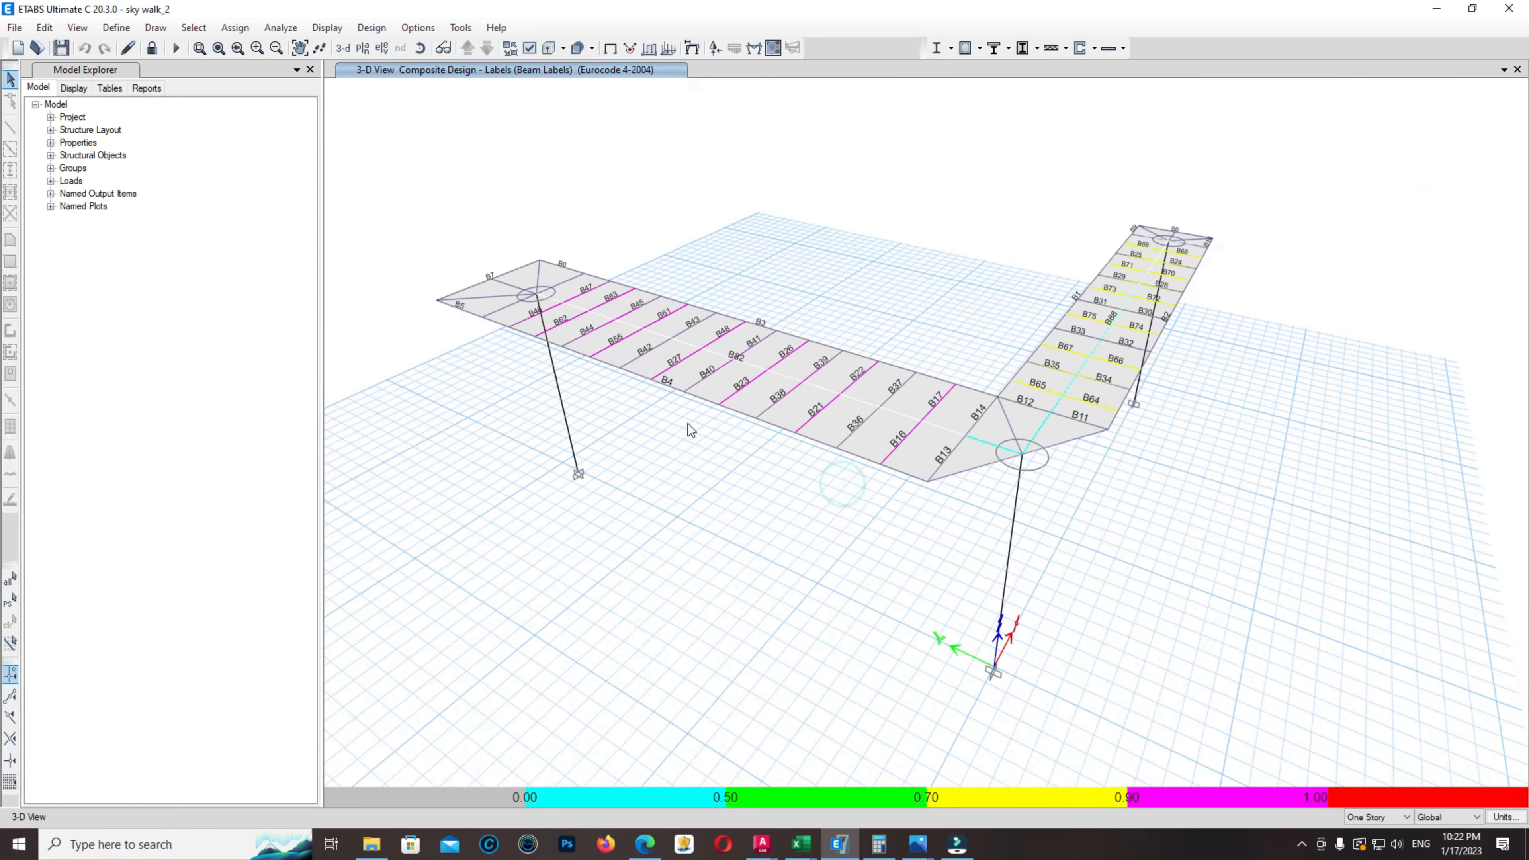
Verify whether the analysis and design sections match for the composite beams and dismiss the result message
{"action": "left_click", "coordinate": [366, 30]}
{"action": "left_click", "coordinate": [365, 32]}
{"action": "left_click", "coordinate": [366, 29]}
{"action": "mouse_move", "coordinate": [424, 94]}
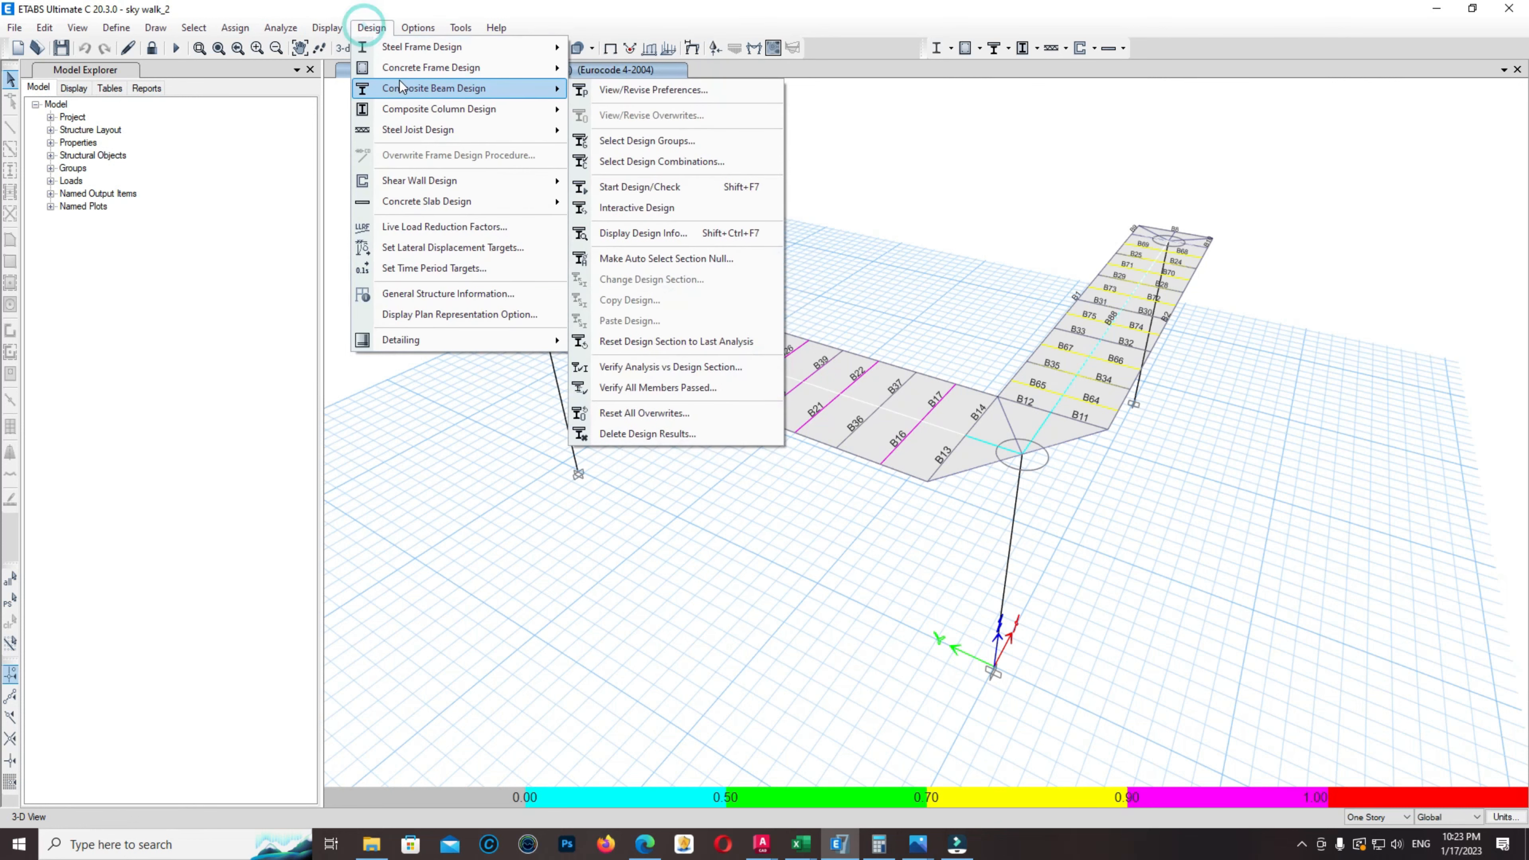
{"action": "mouse_move", "coordinate": [494, 102]}
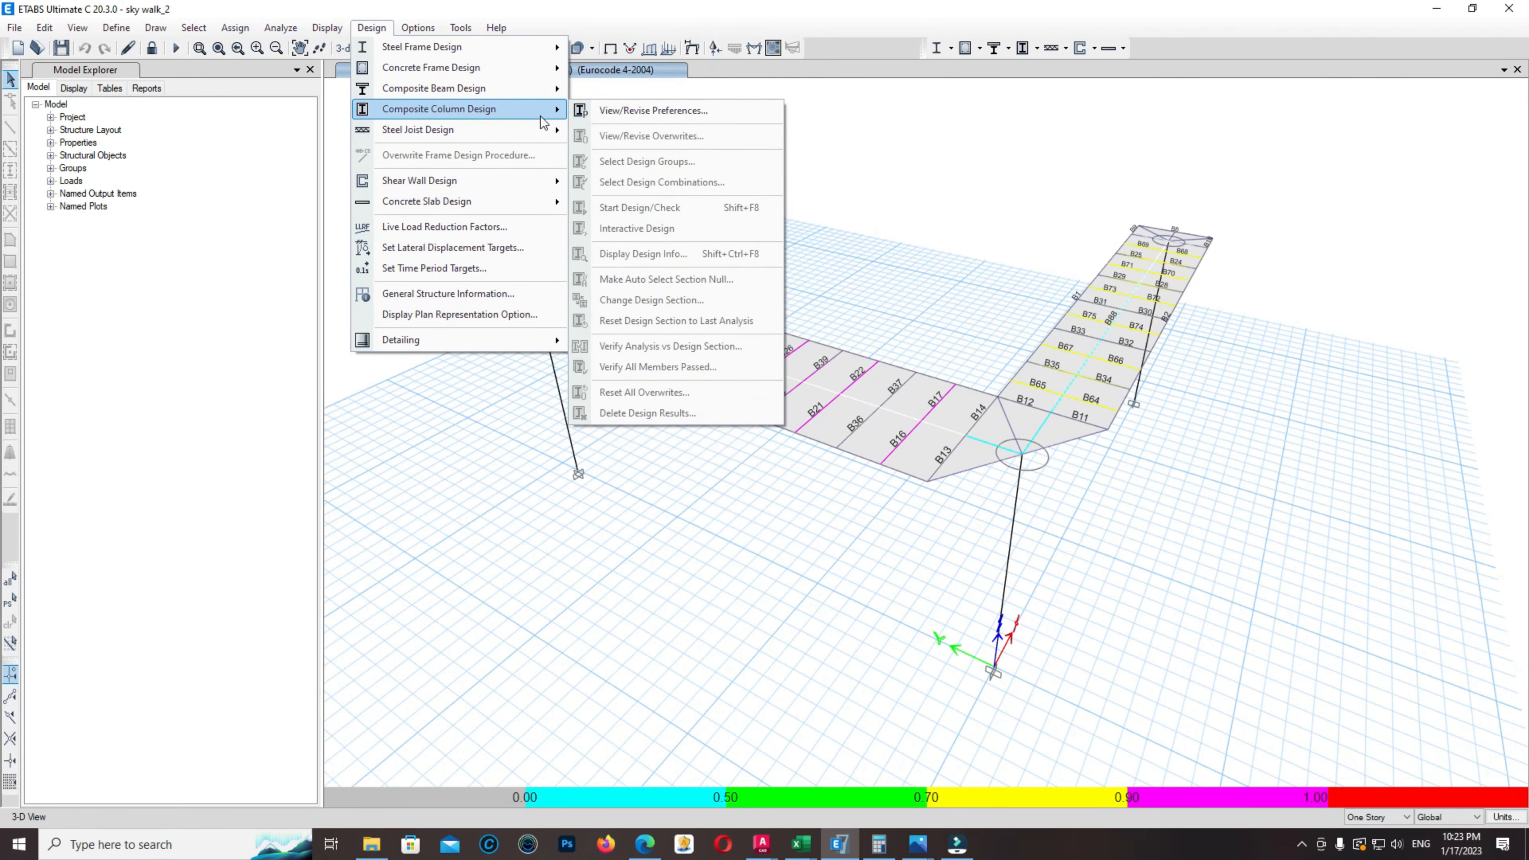
{"action": "mouse_move", "coordinate": [545, 90]}
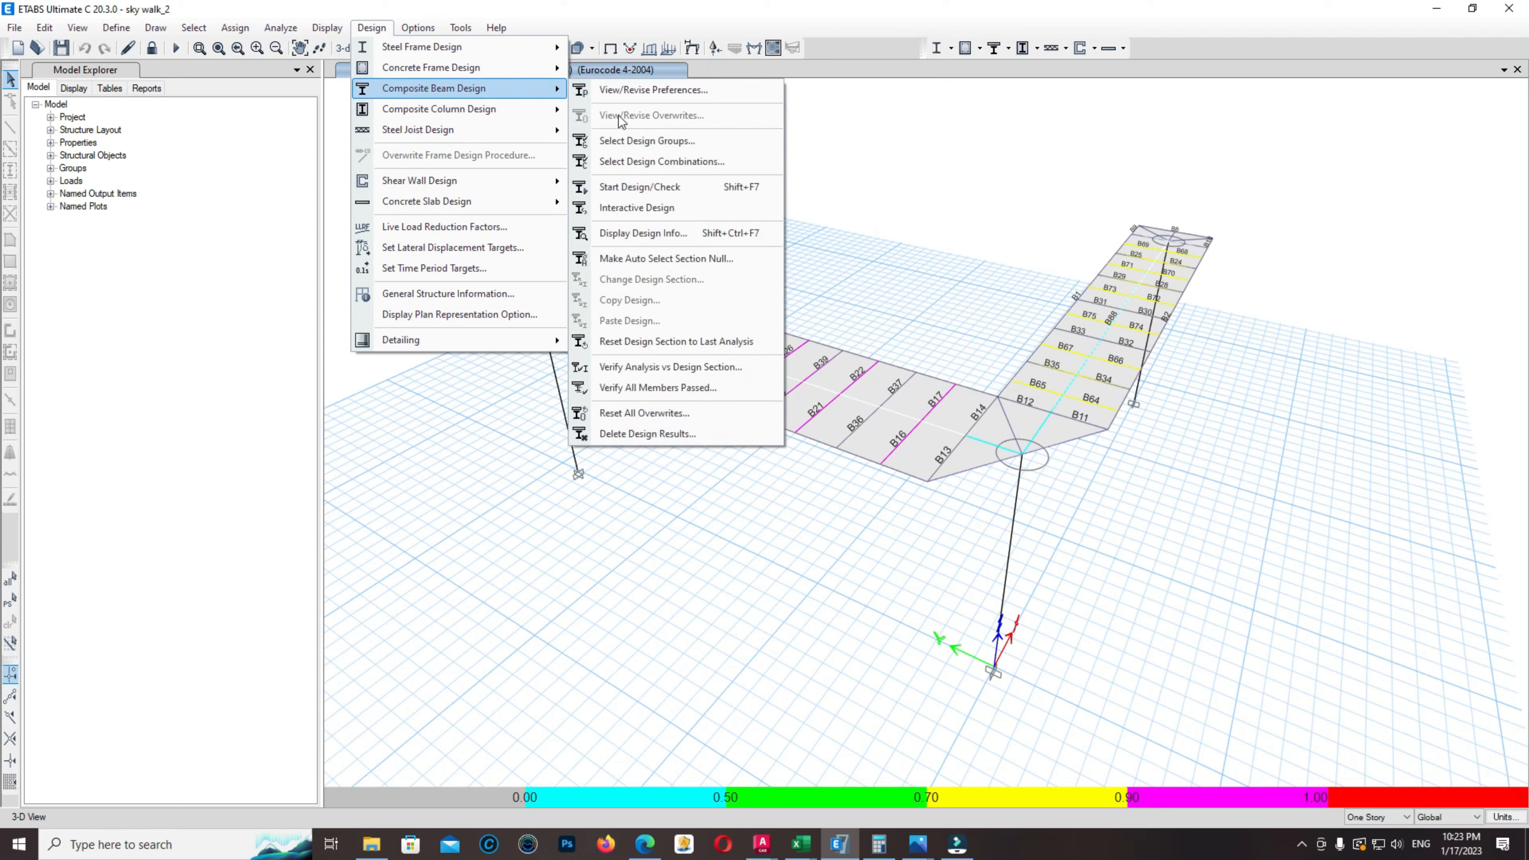
{"action": "left_click", "coordinate": [663, 368]}
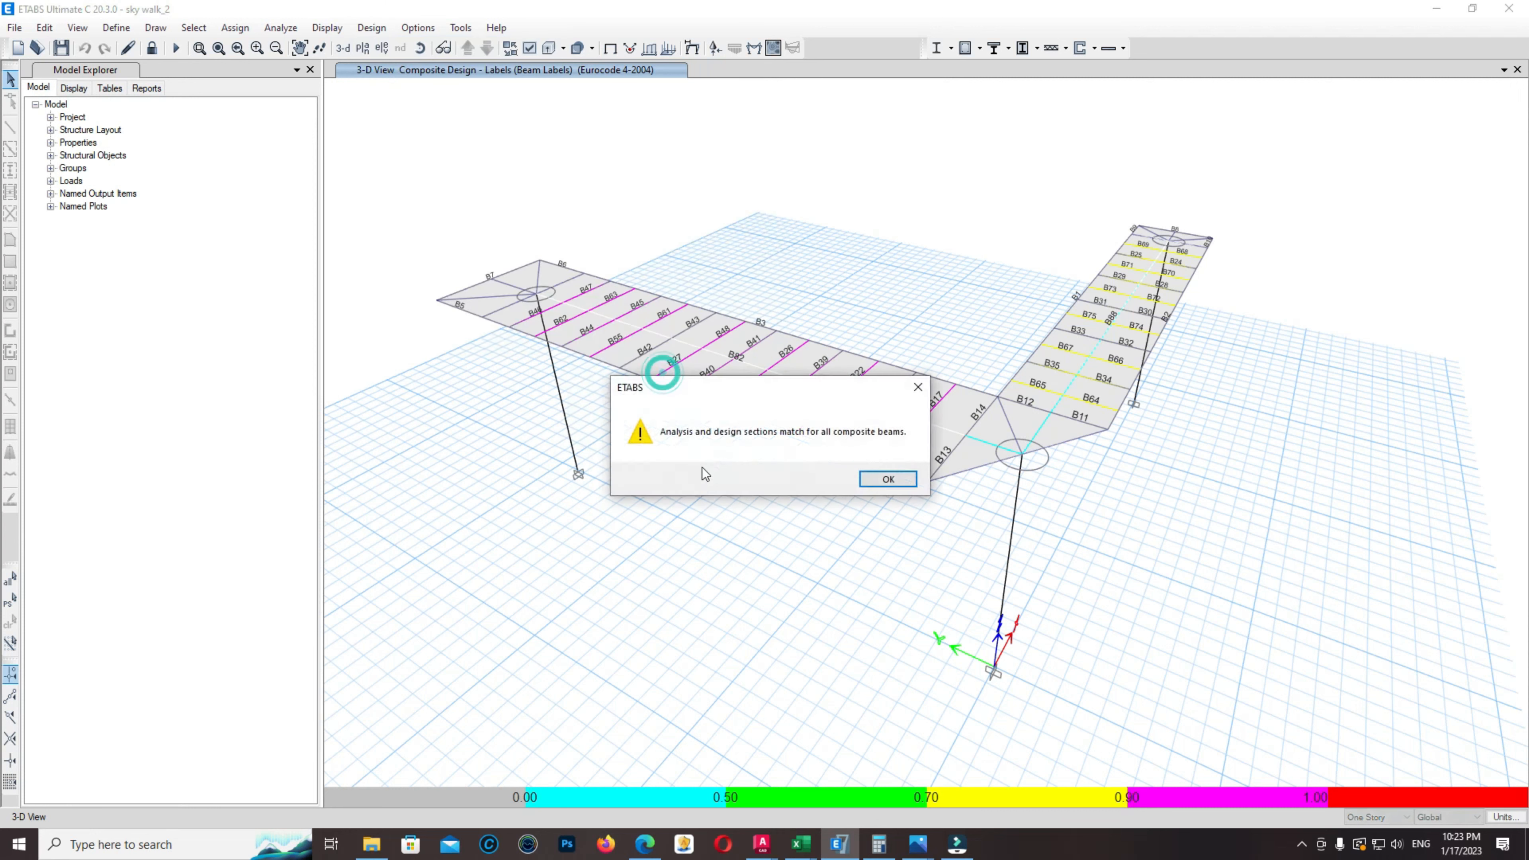
{"action": "left_click", "coordinate": [880, 481]}
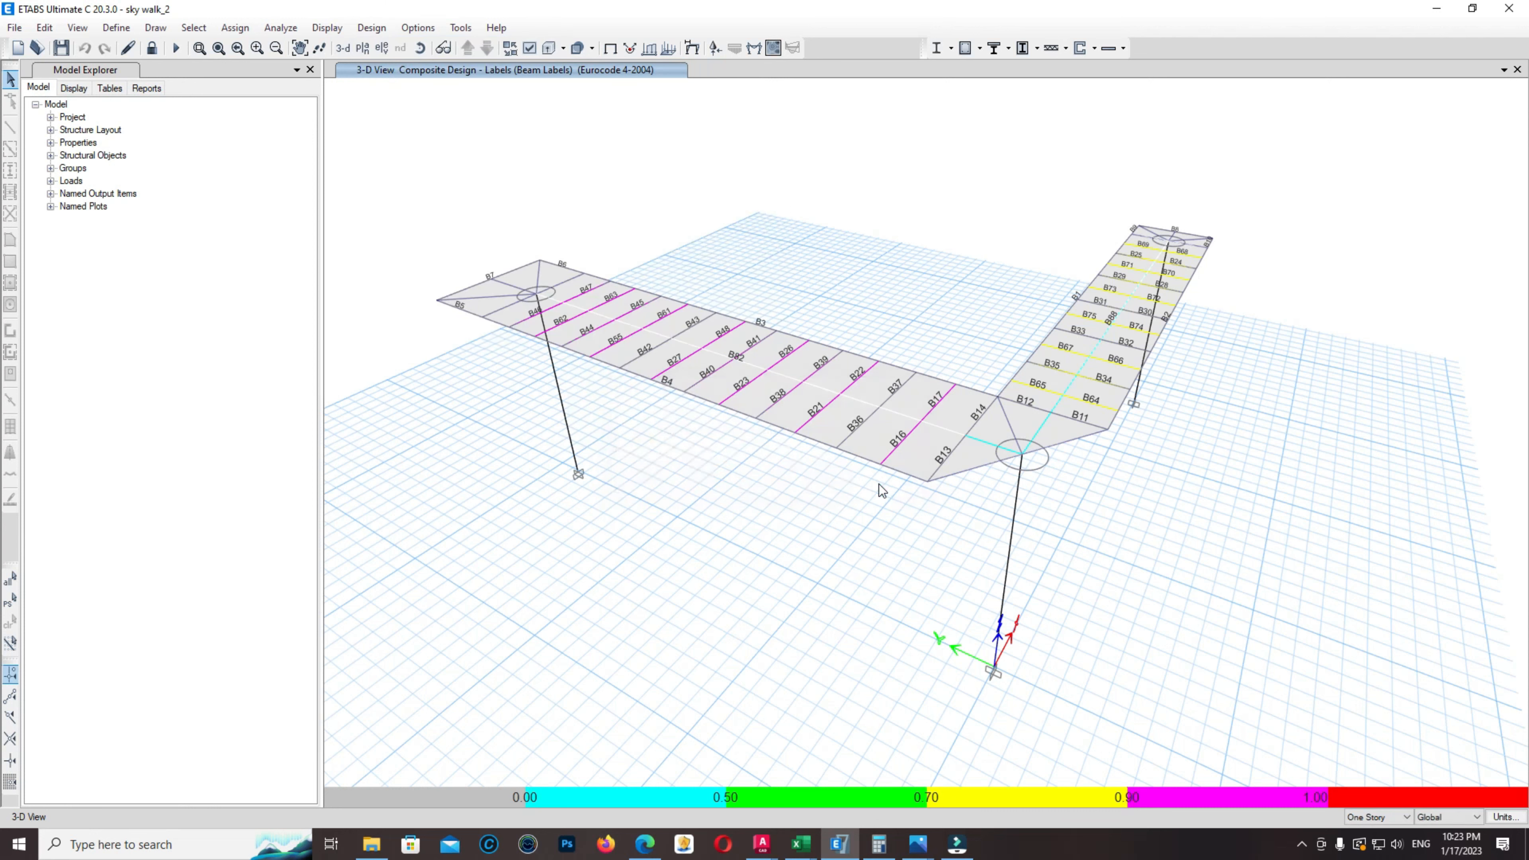
Review the interactive composite design results of the central longitudinal beam B82 and close them without changes
{"action": "scroll", "coordinate": [626, 337], "scroll_direction": "up", "scroll_amount": 2}
{"action": "scroll", "coordinate": [626, 337], "scroll_direction": "down", "scroll_amount": 2}
{"action": "scroll", "coordinate": [542, 307], "scroll_direction": "up", "scroll_amount": 2}
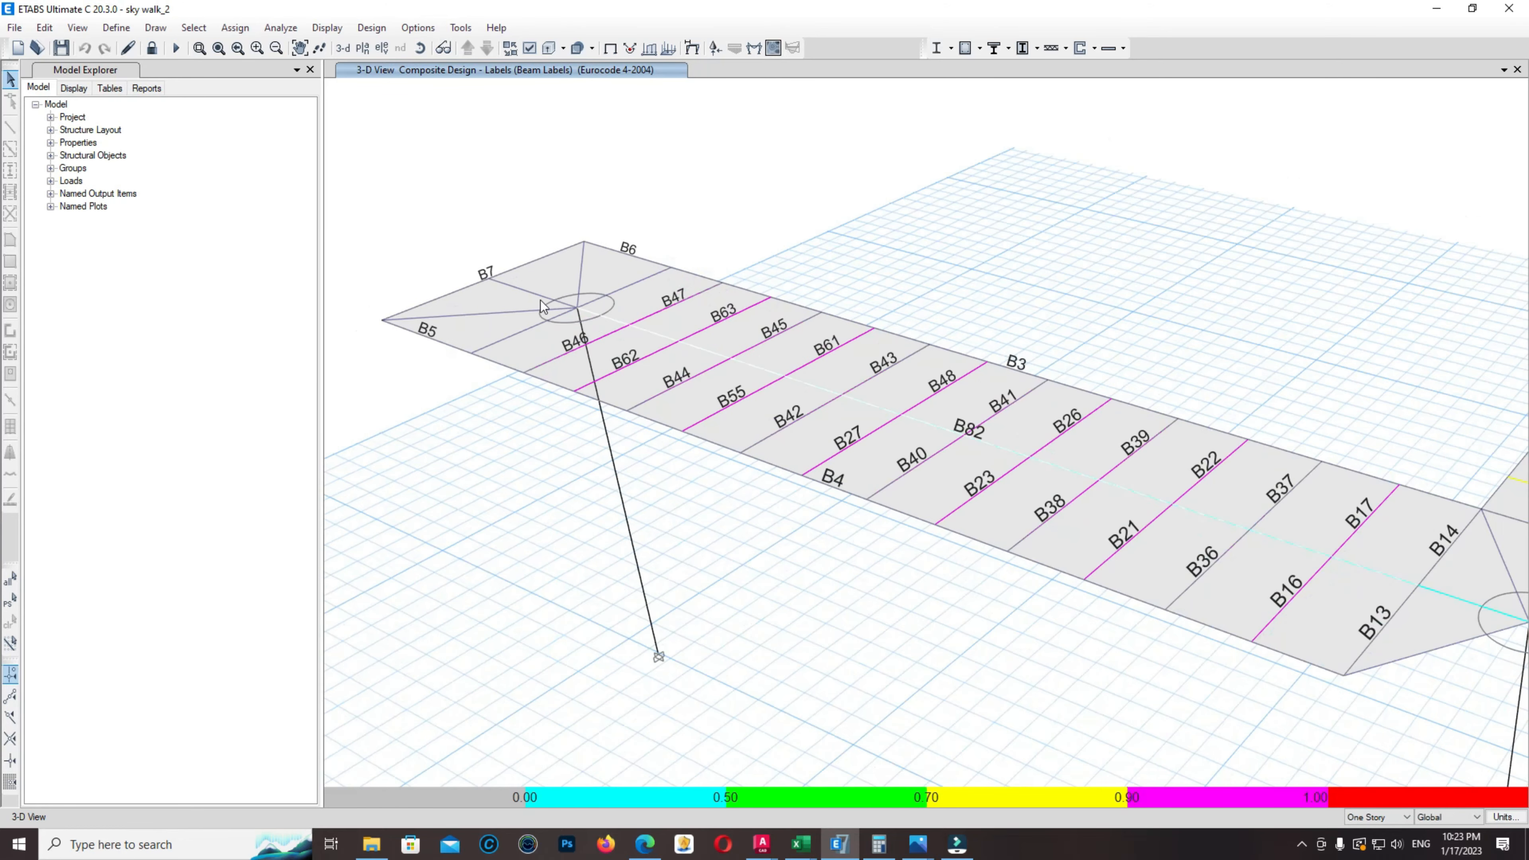
{"action": "middle_click_drag", "start_coordinate": [825, 376], "coordinate": [708, 323]}
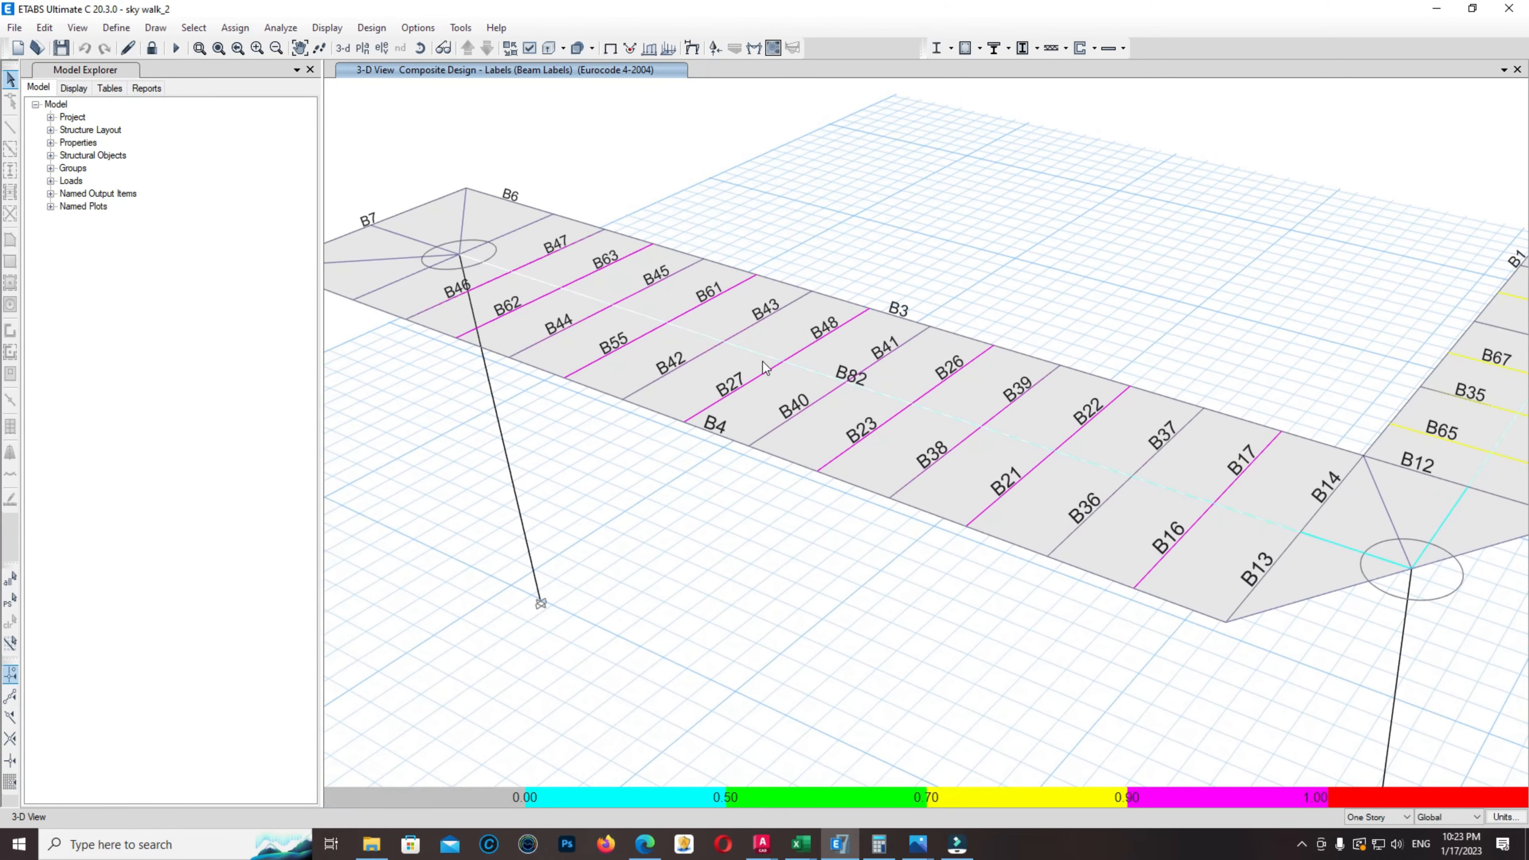
{"action": "right_click", "coordinate": [876, 397]}
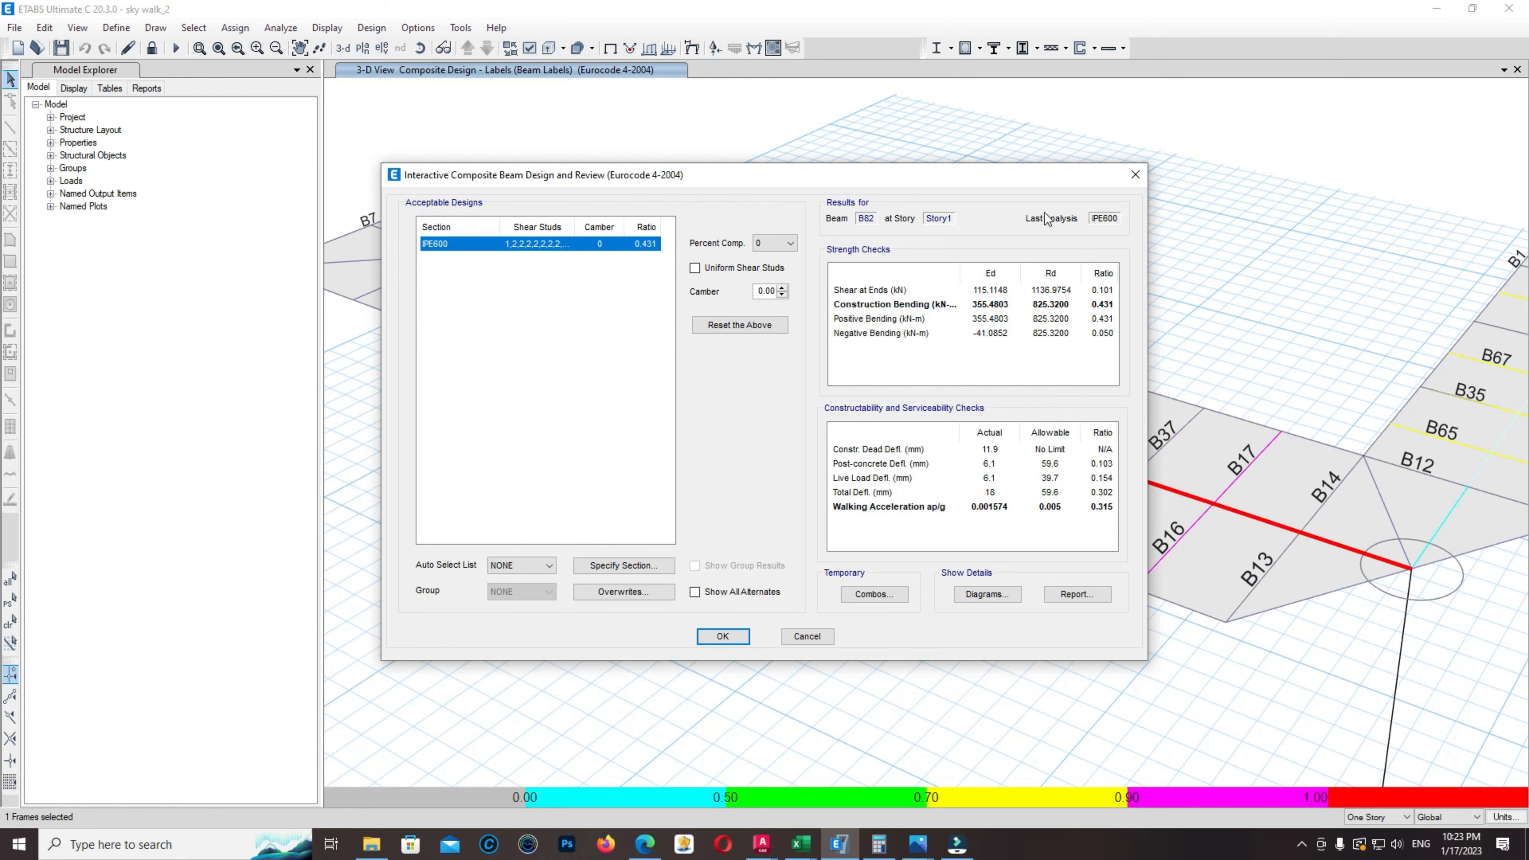
{"action": "left_click", "coordinate": [1134, 176]}
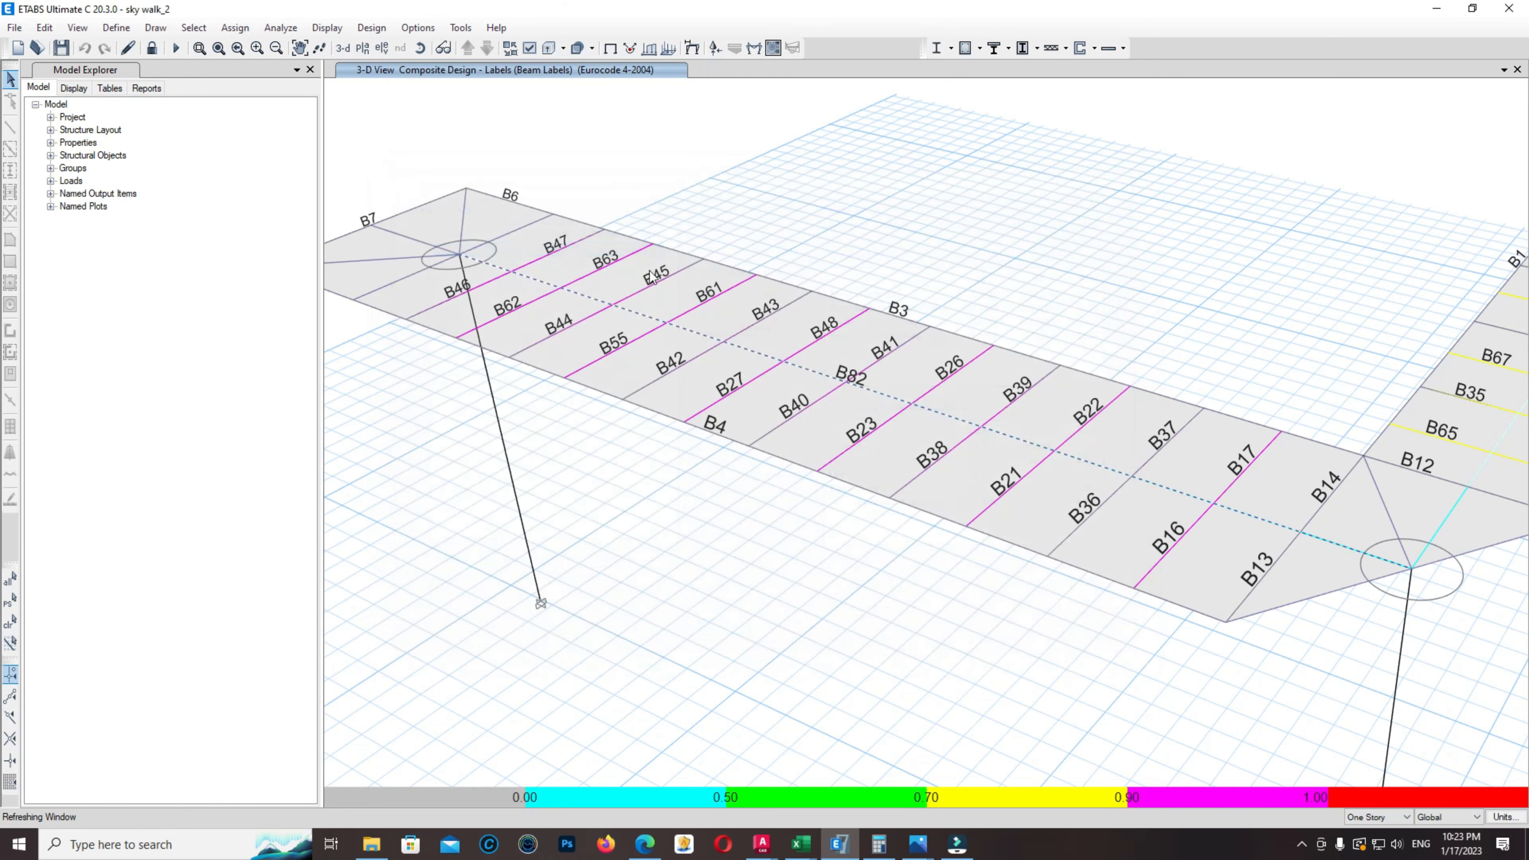
Display the frames' Moment 3-3 diagram for the DL+LL combination, followed by the 1.35DL+1.5LL combination
{"action": "left_click", "coordinate": [753, 47]}
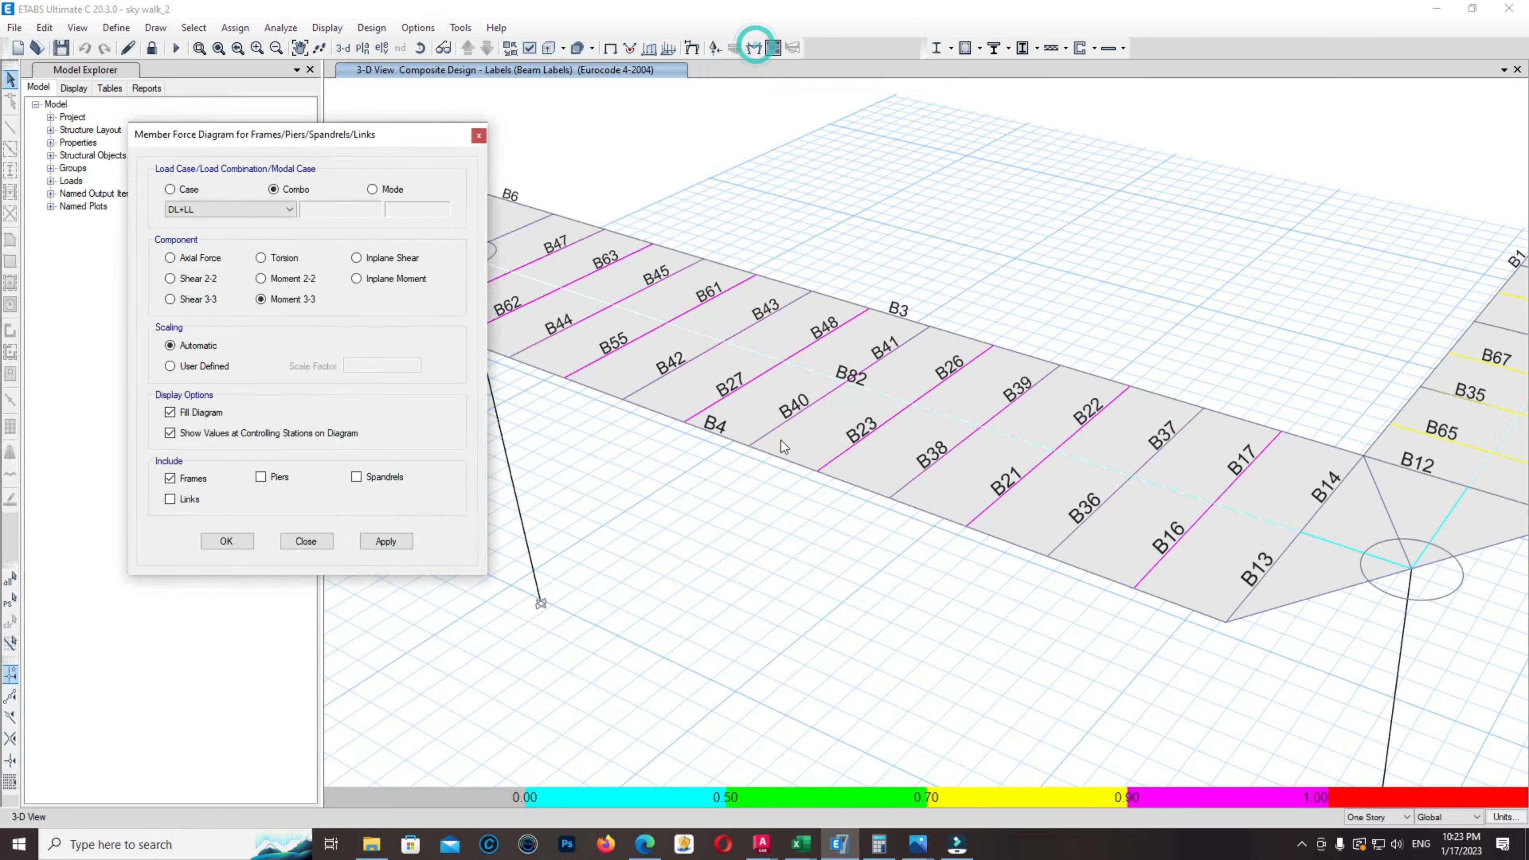
{"action": "left_click", "coordinate": [379, 542]}
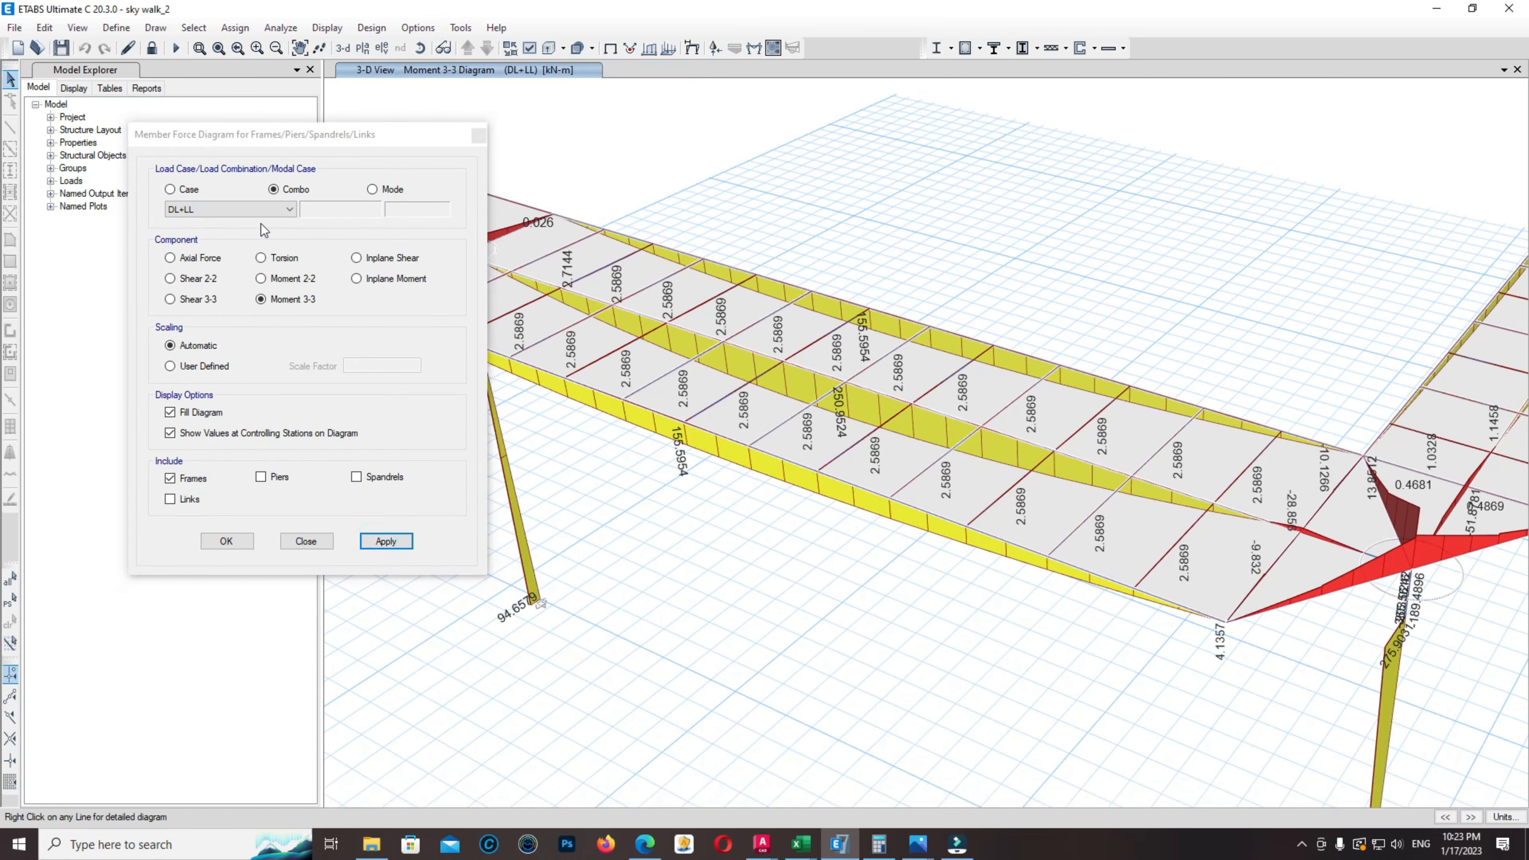
{"action": "left_click", "coordinate": [274, 209]}
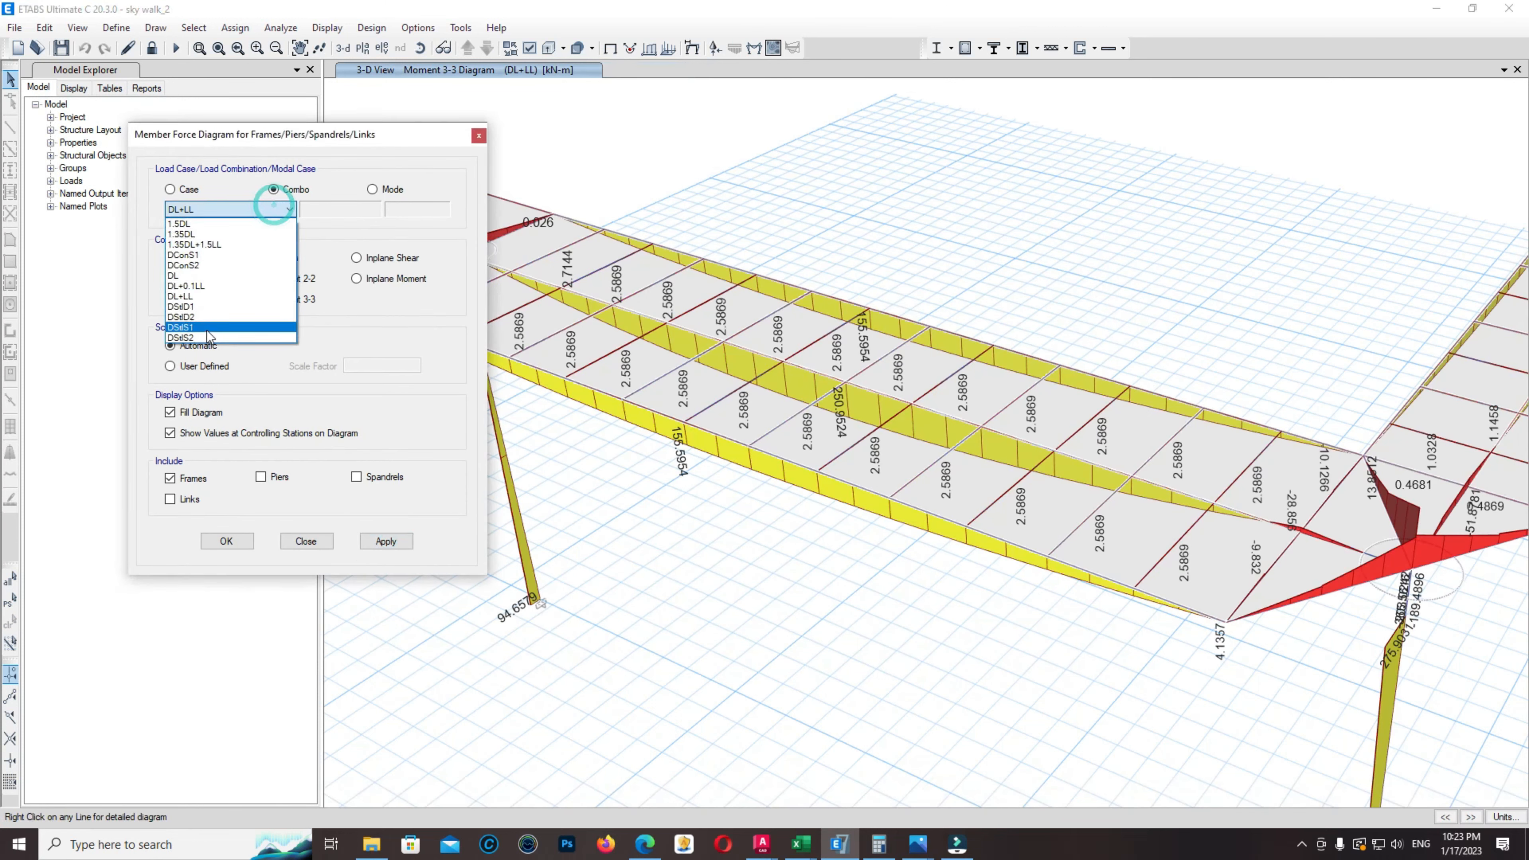
{"action": "left_click", "coordinate": [202, 243]}
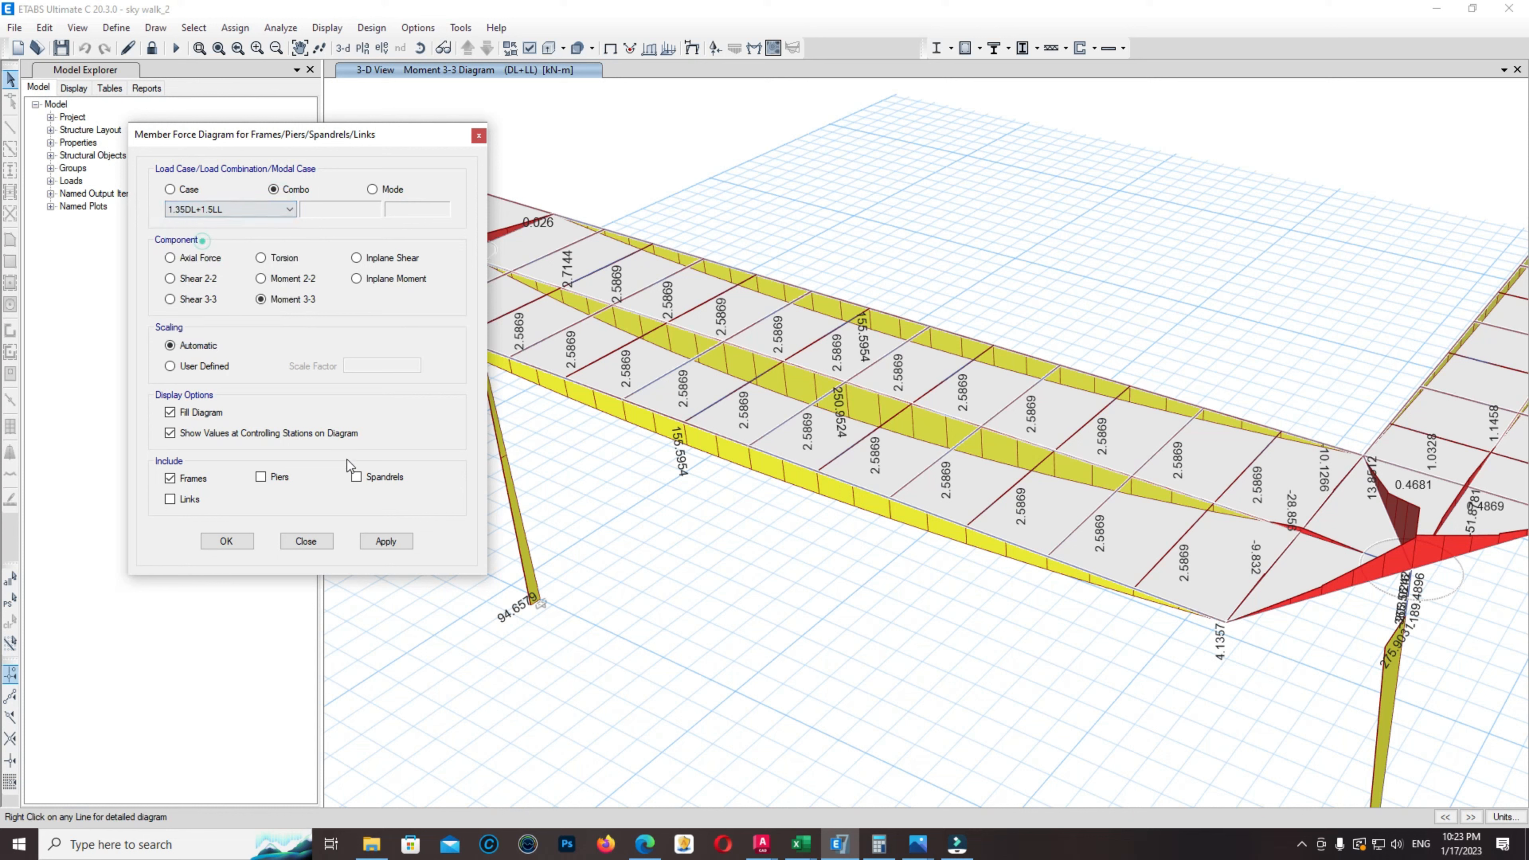
{"action": "left_click", "coordinate": [386, 542]}
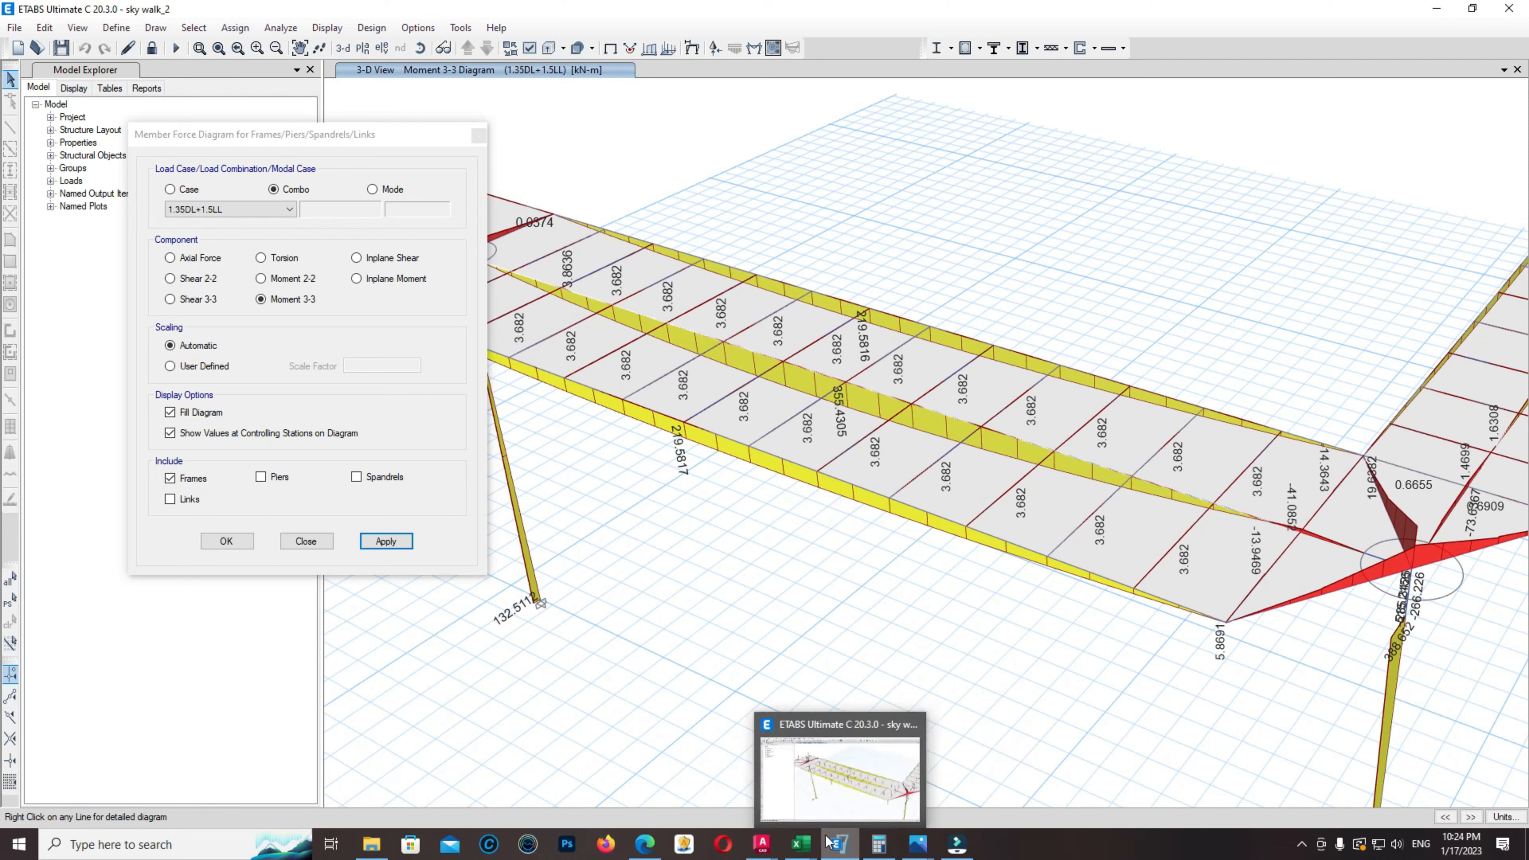
Switch to the Eurocode 3 steel beam workbook in Excel and check the profile name in the BEAM H-I section properties
{"action": "mouse_move", "coordinate": [800, 845]}
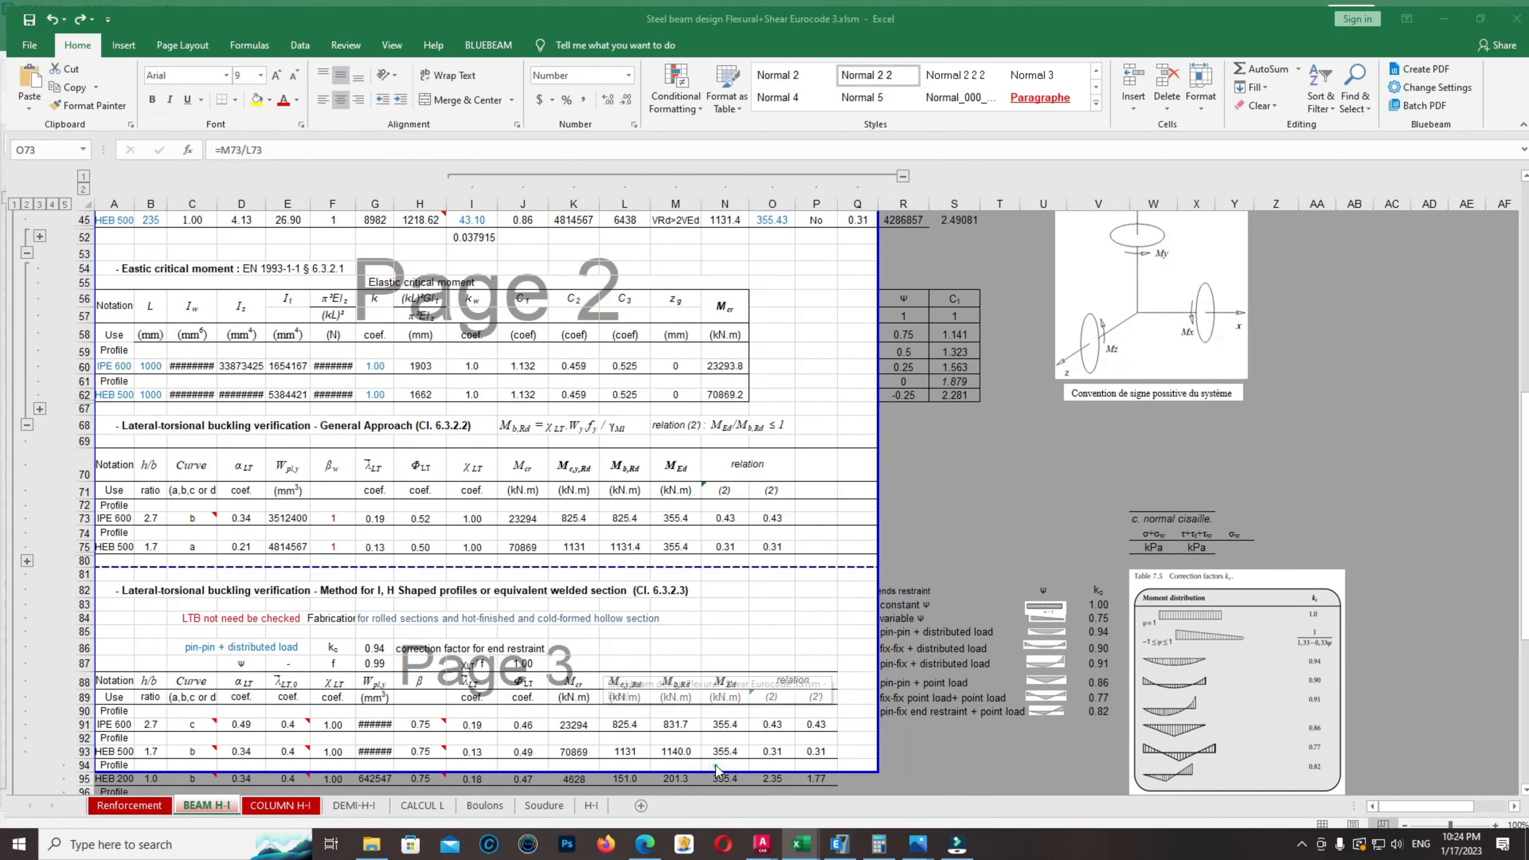
{"action": "left_click", "coordinate": [717, 771]}
{"action": "scroll", "coordinate": [437, 410], "scroll_direction": "up", "scroll_amount": 12}
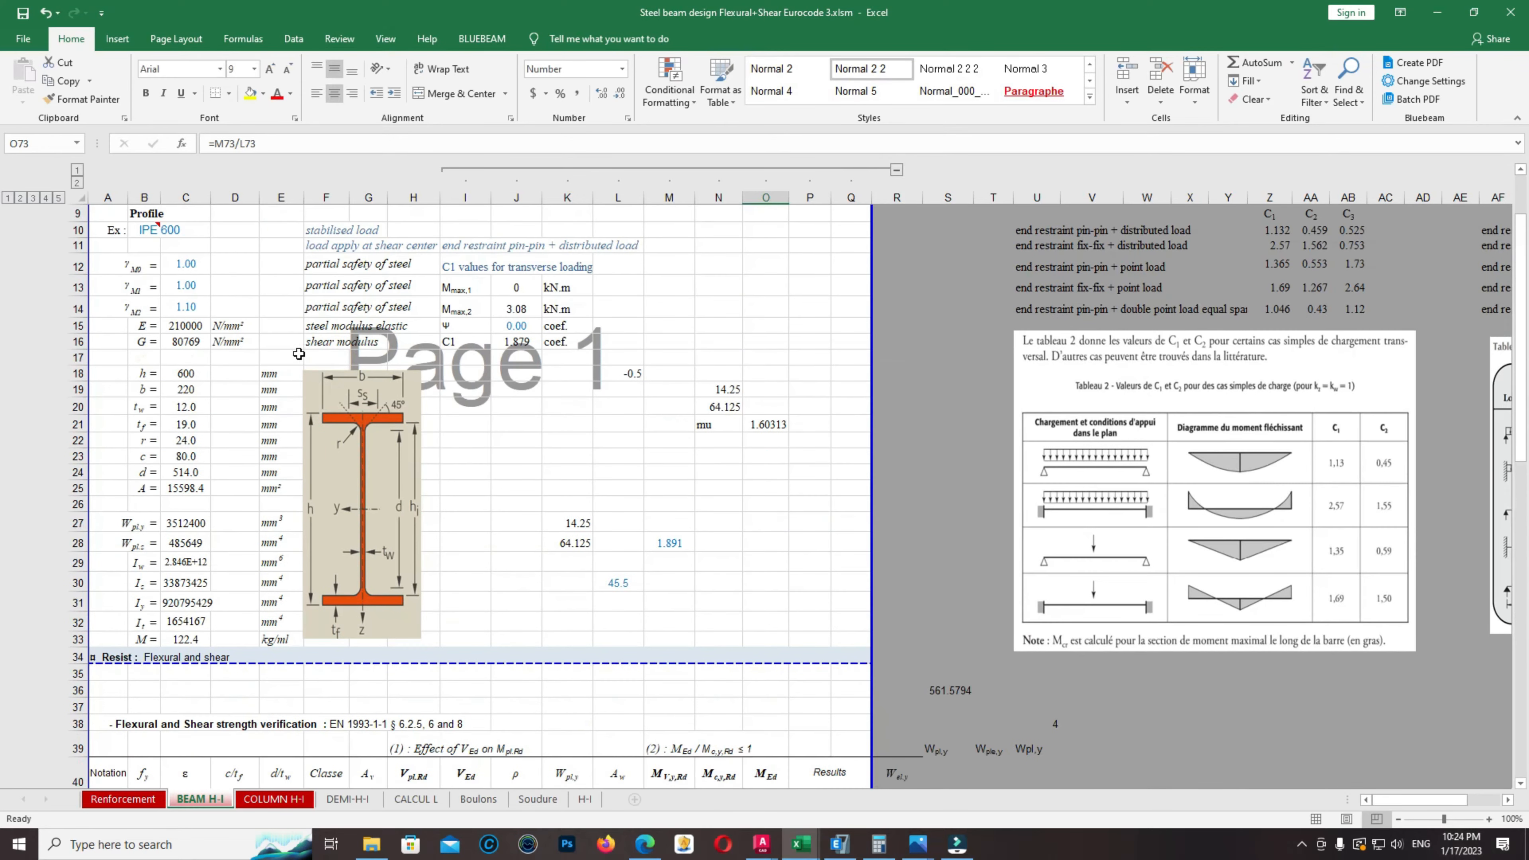
{"action": "scroll", "coordinate": [166, 327], "scroll_direction": "up", "scroll_amount": 1}
{"action": "left_click", "coordinate": [146, 335]}
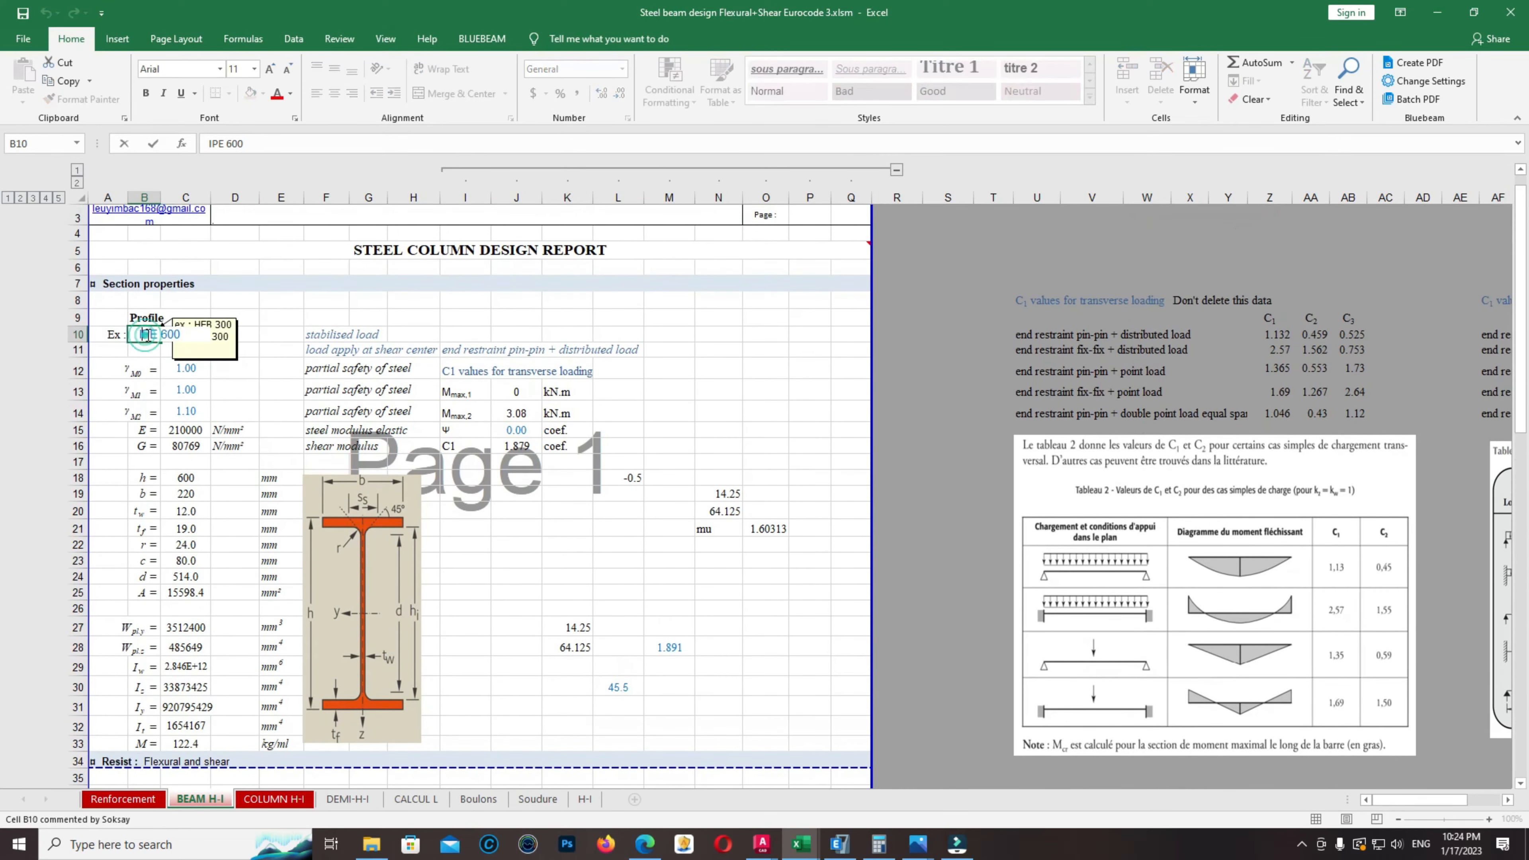
{"action": "left_click_drag", "start_coordinate": [202, 341], "coordinate": [221, 341]}
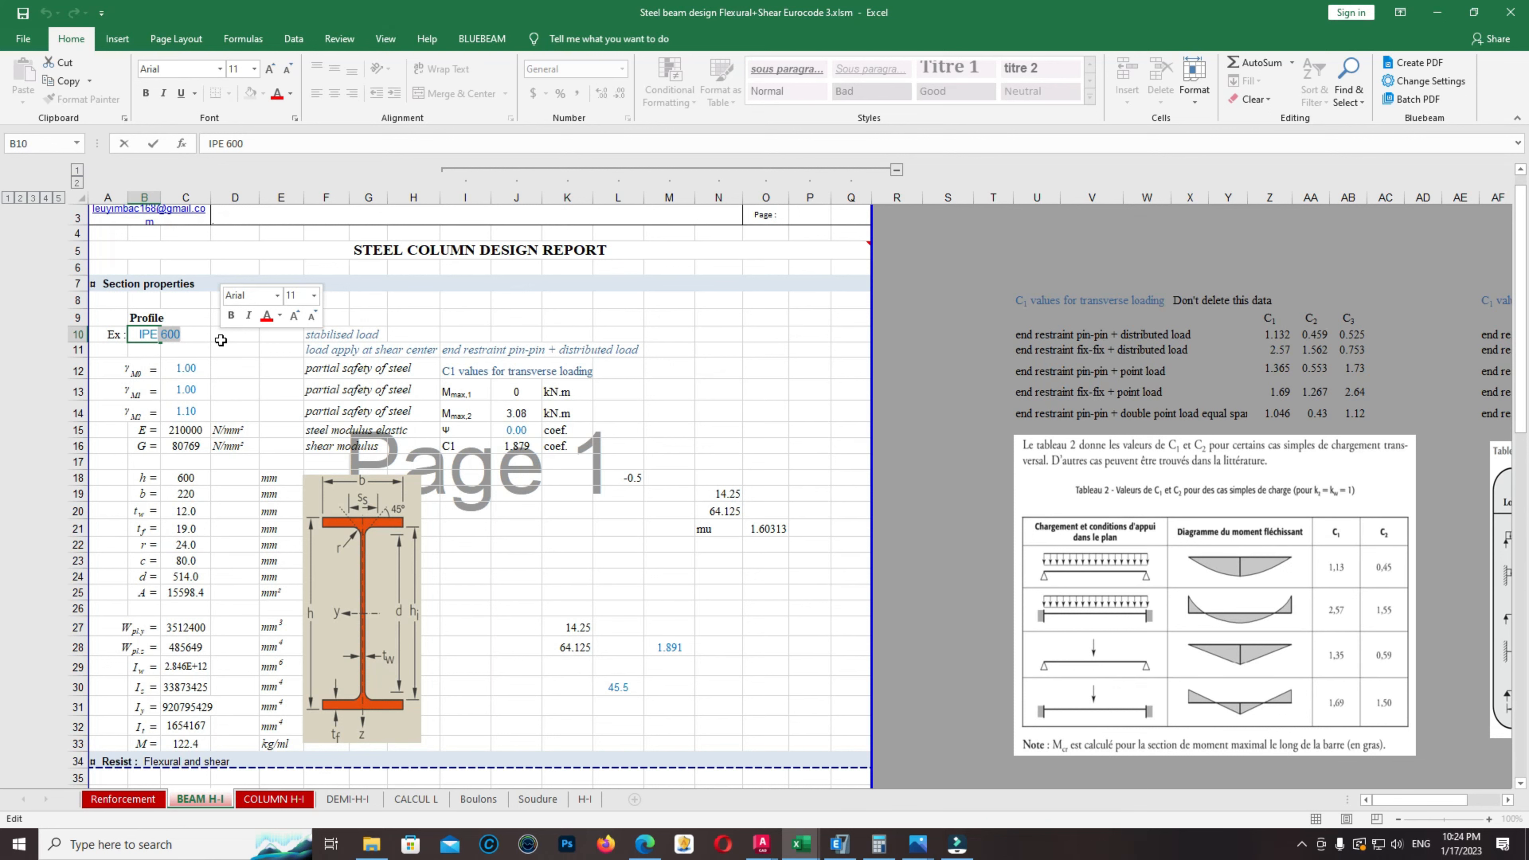
{"action": "key", "text": "Escape"}
Review the IPE 600 row's yield strength, profile and design moment in the flexural and shear strength verification table
{"action": "scroll", "coordinate": [310, 363], "scroll_direction": "down", "scroll_amount": 8}
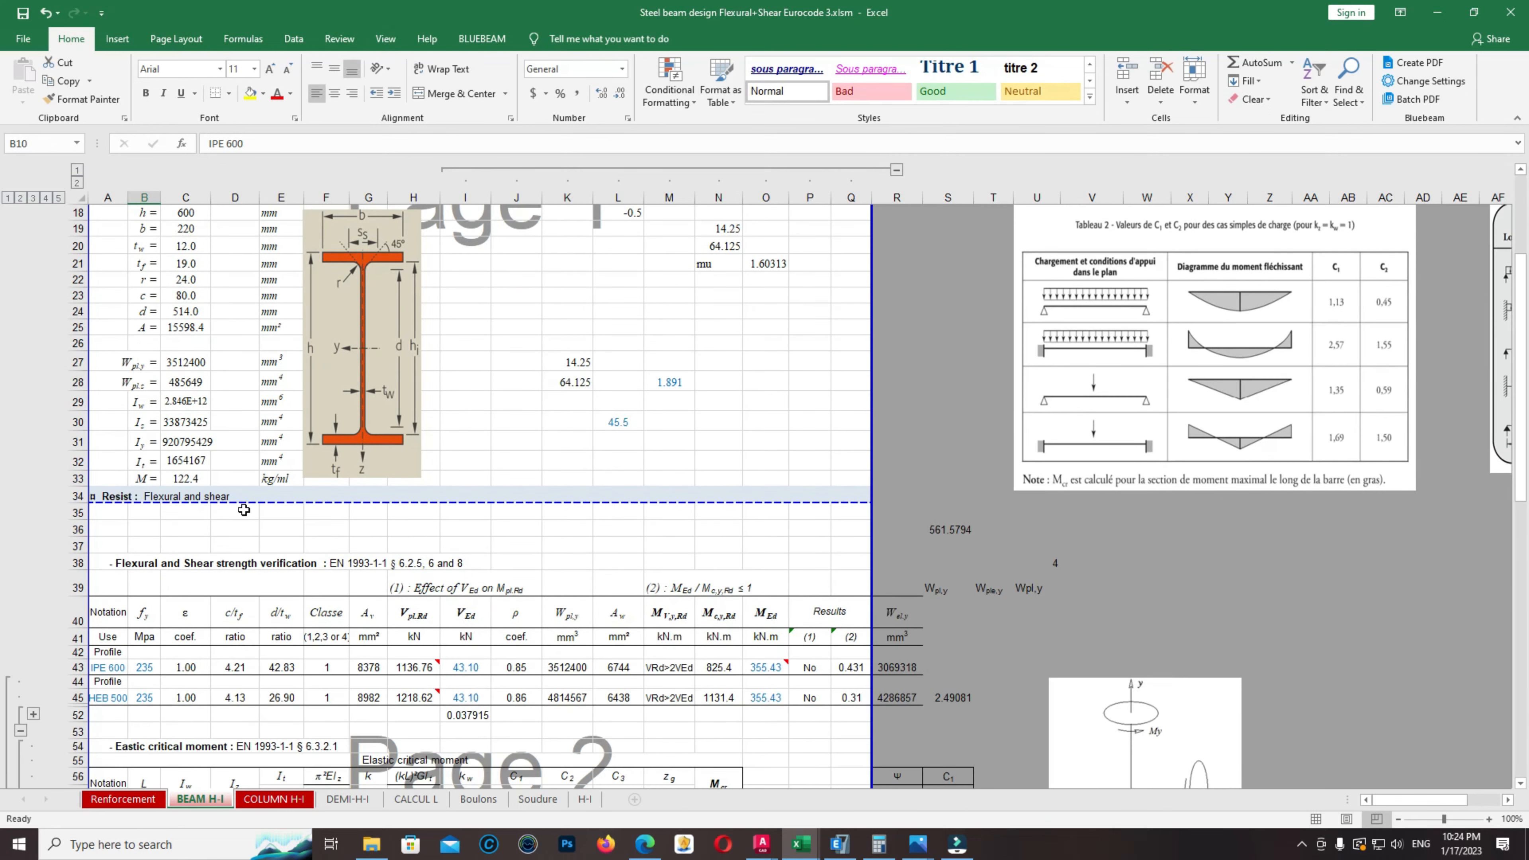
{"action": "left_click", "coordinate": [142, 519]}
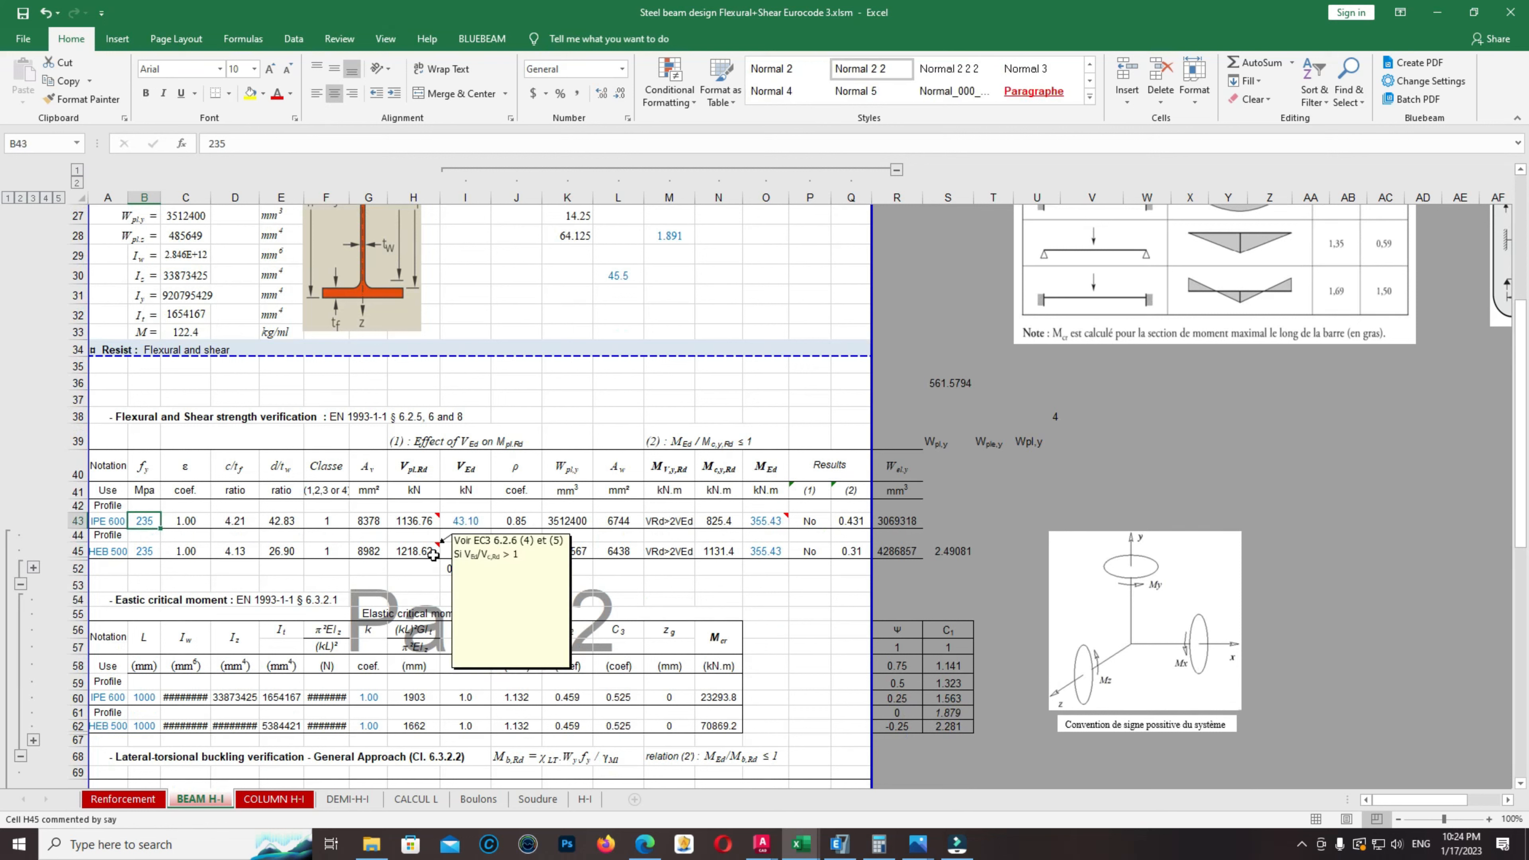
{"action": "left_click", "coordinate": [96, 517]}
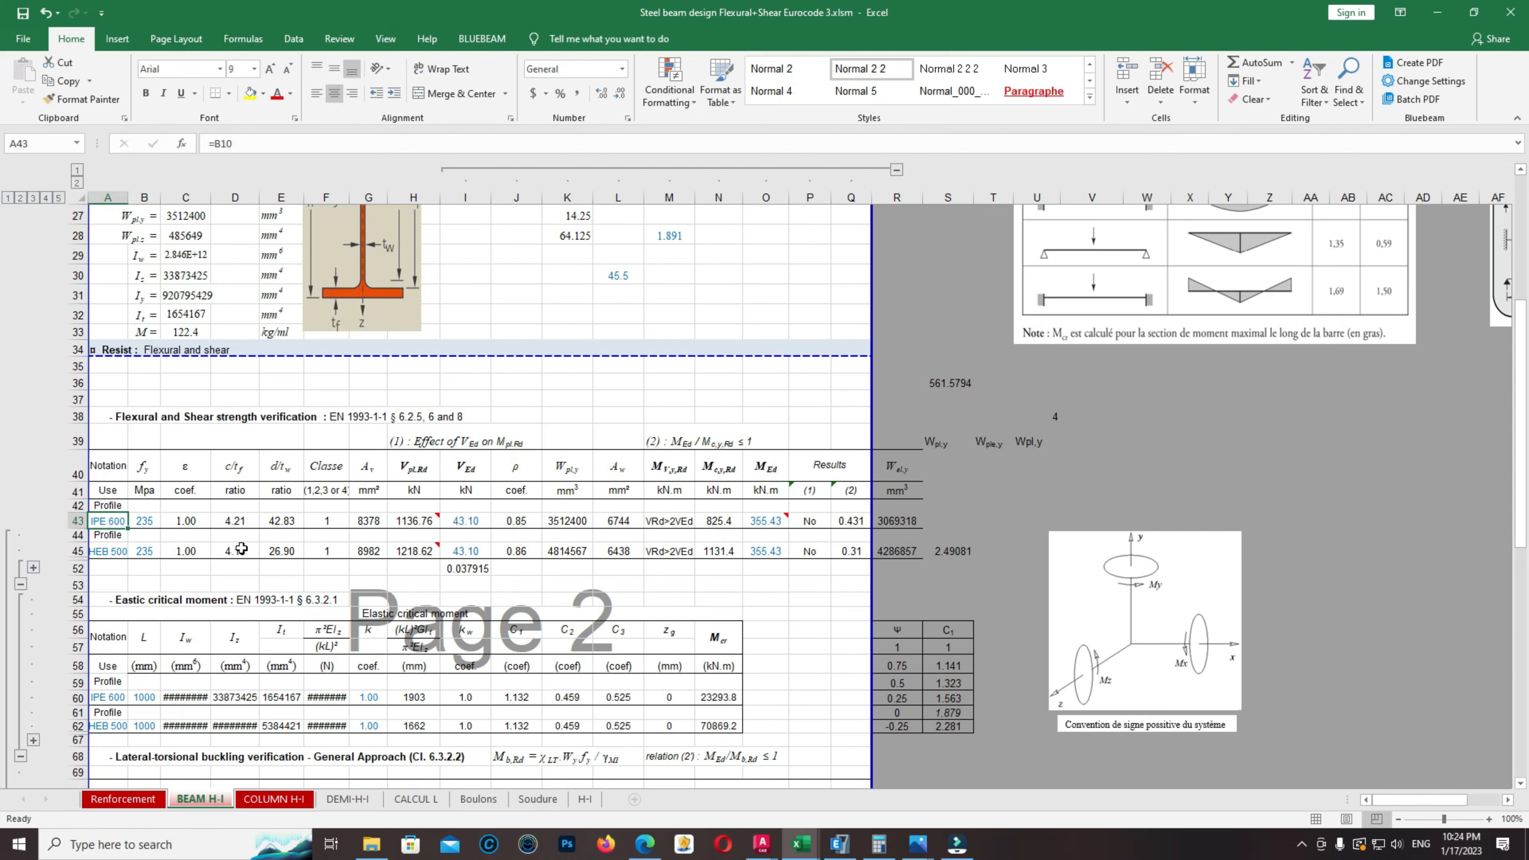
{"action": "left_click", "coordinate": [753, 523]}
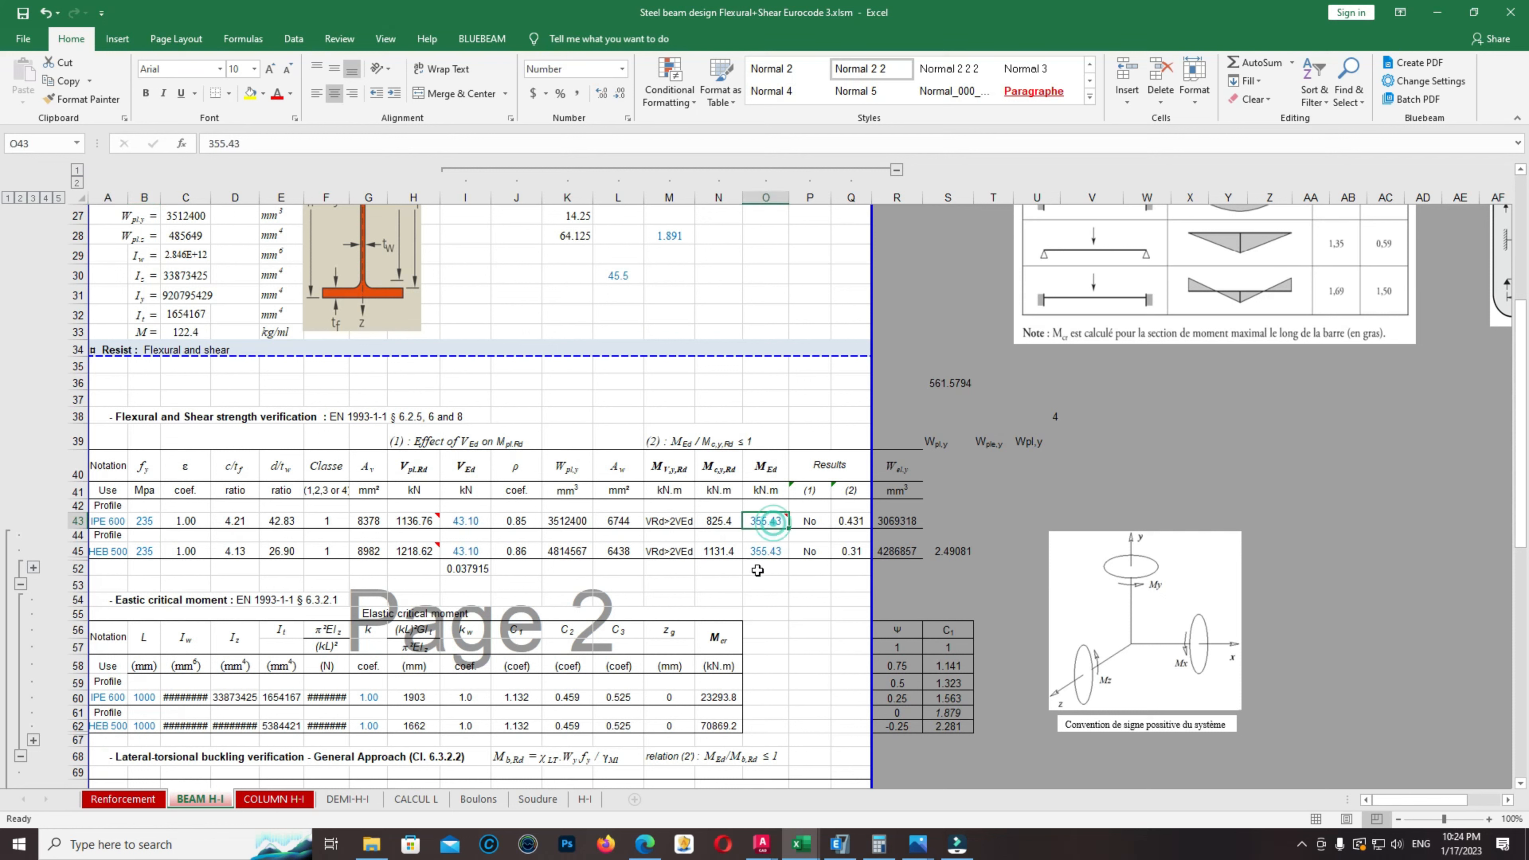
Set the design shear force VEd of the IPE 600 profile to 0 kN in the strength verification table
{"action": "left_click", "coordinate": [466, 522]}
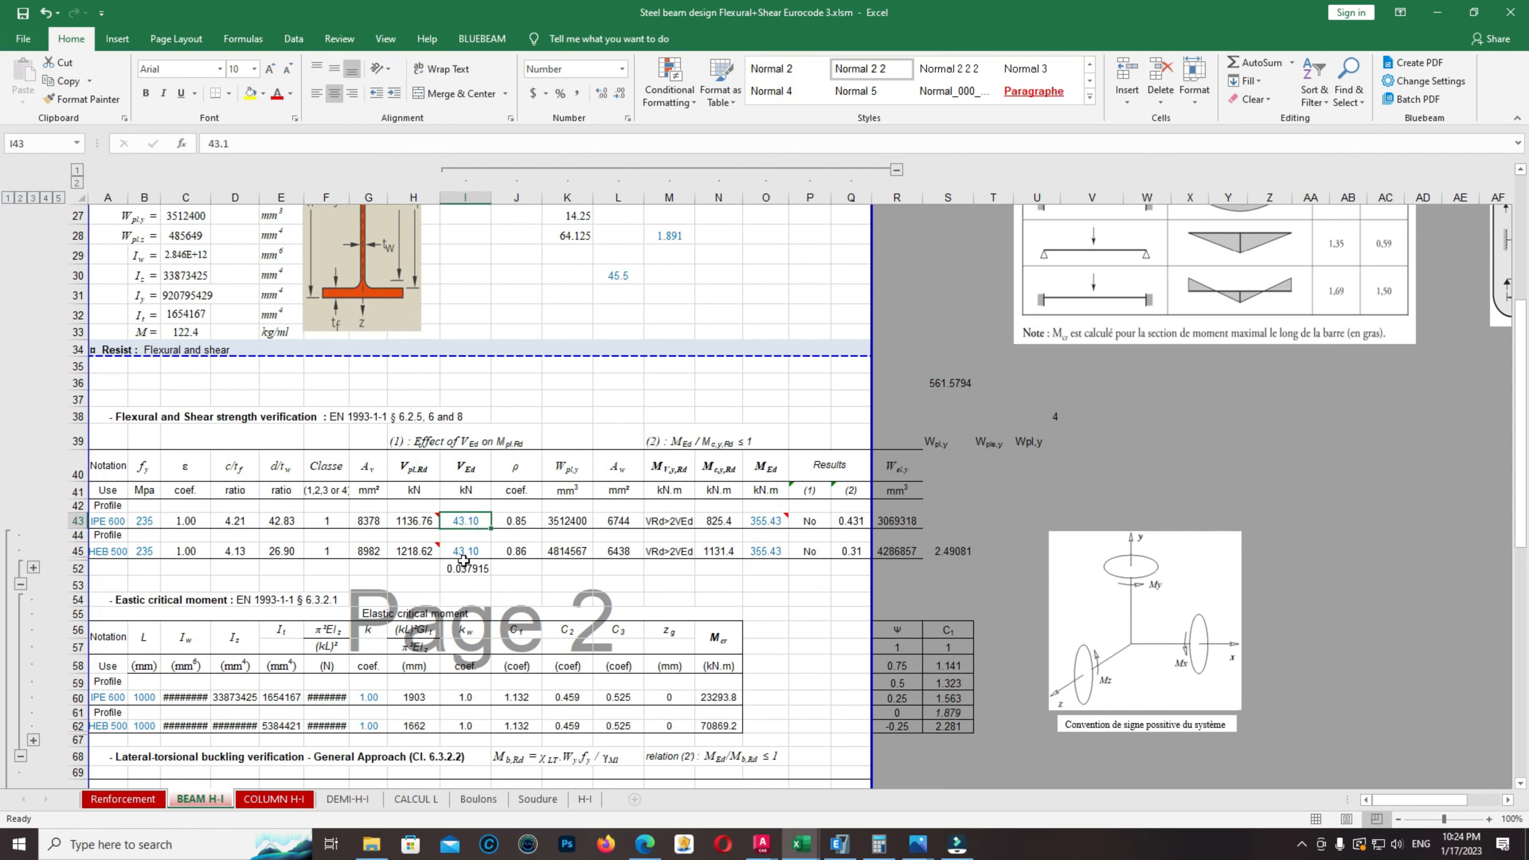
{"action": "type", "text": "0"}
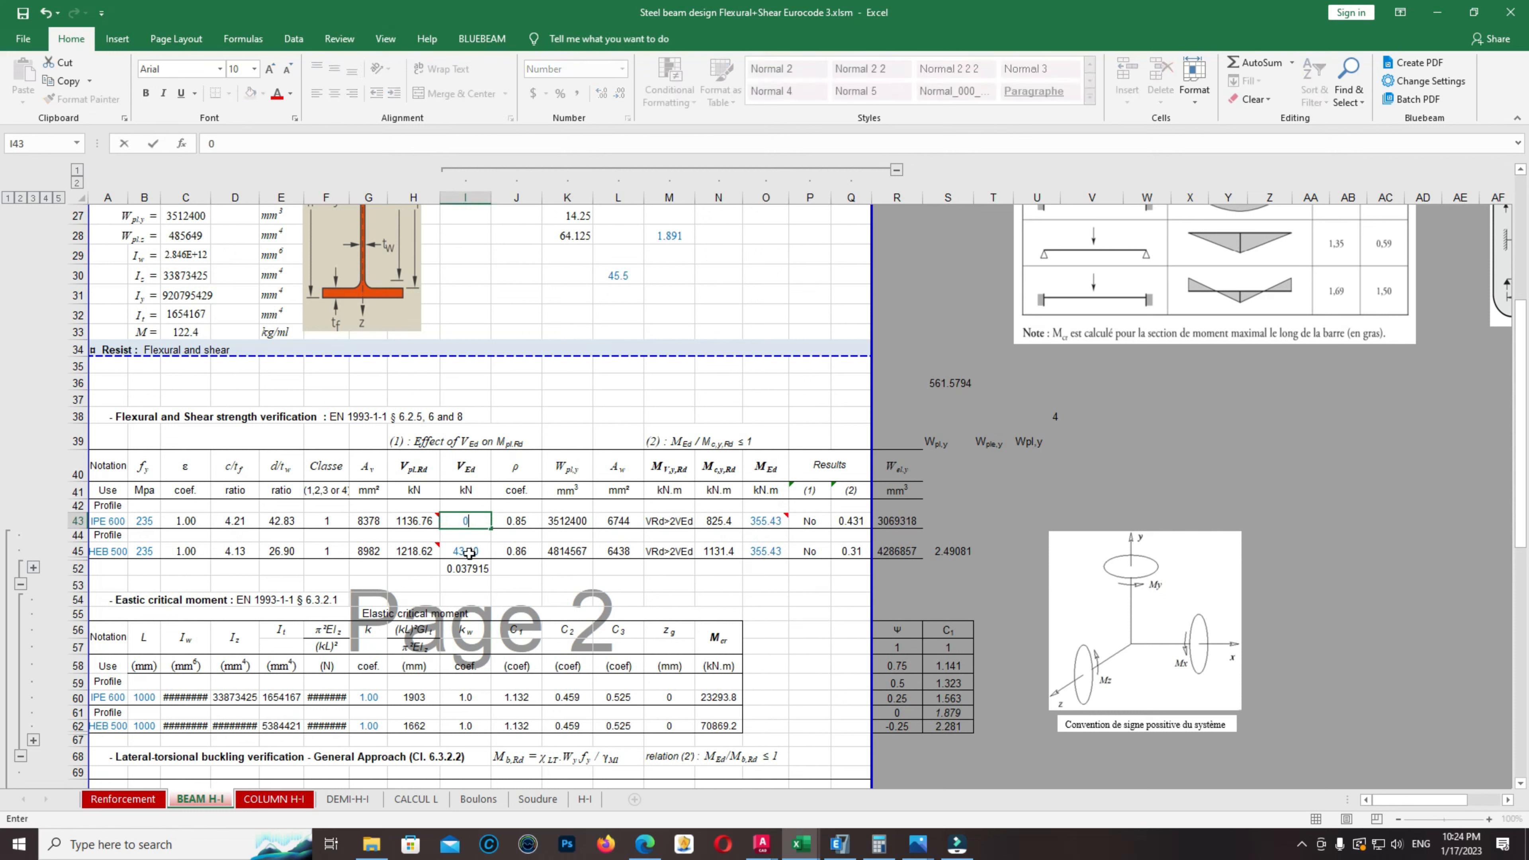
{"action": "left_click", "coordinate": [470, 552]}
{"action": "left_click", "coordinate": [548, 582]}
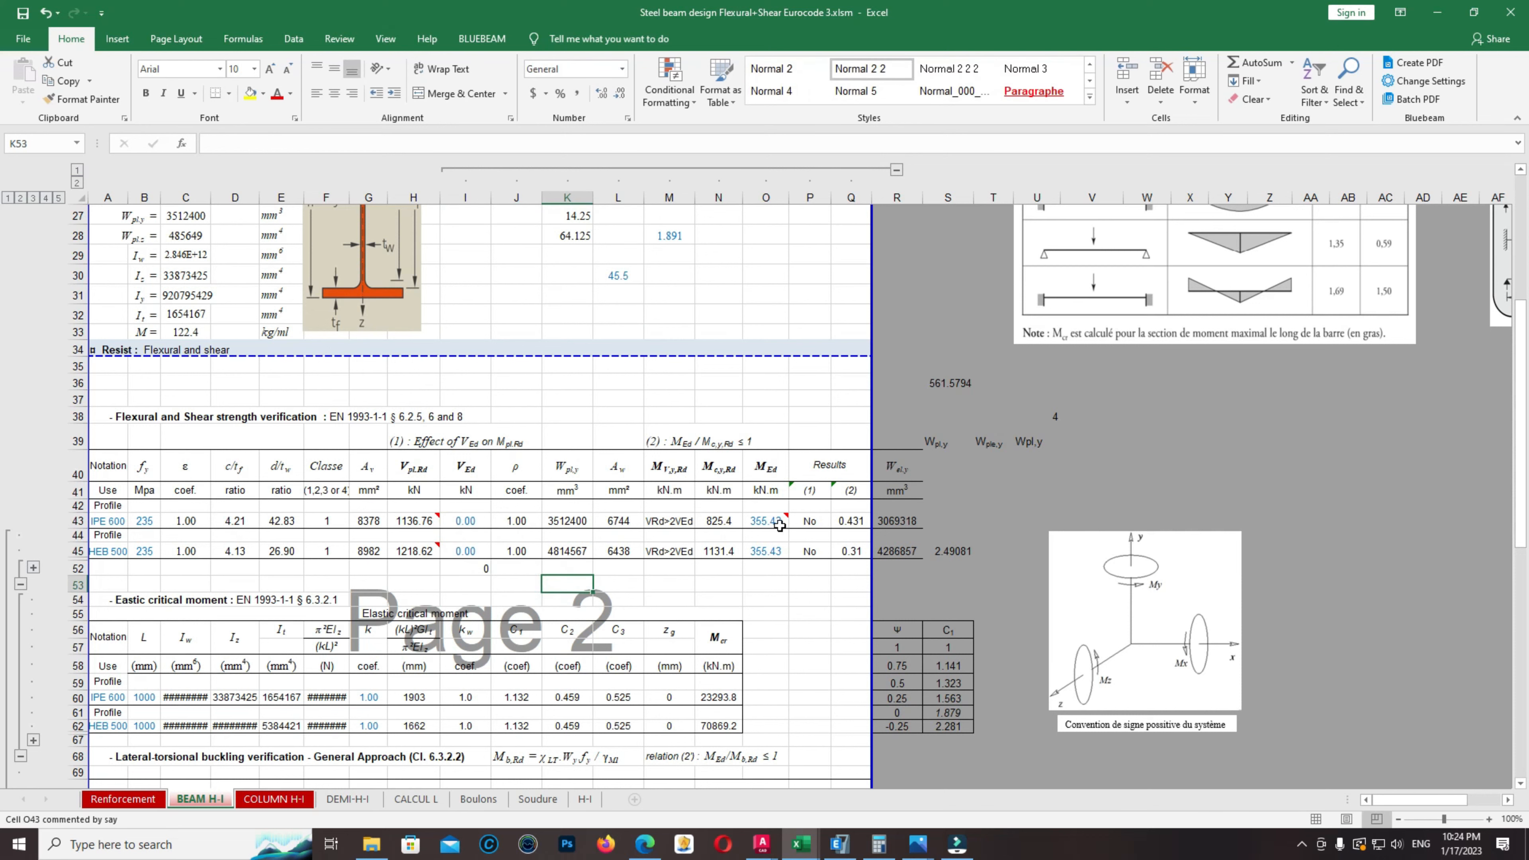
Check the IPE 600 design moment, its bending ratio and the length used for its elastic critical moment
{"action": "left_click", "coordinate": [765, 522]}
{"action": "scroll", "coordinate": [778, 564], "scroll_direction": "down", "scroll_amount": 2}
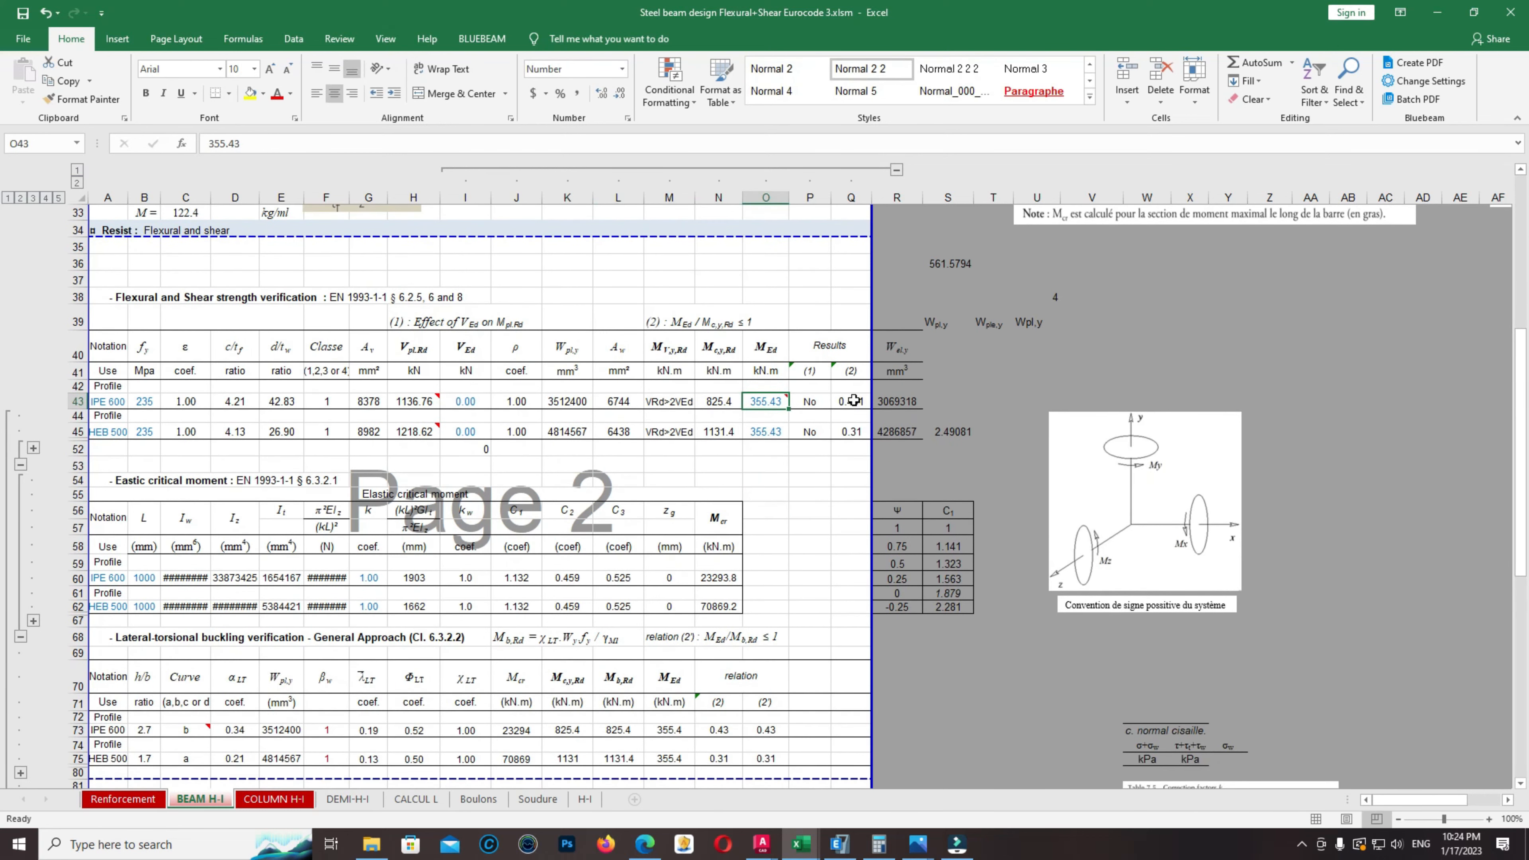
{"action": "left_click", "coordinate": [859, 398]}
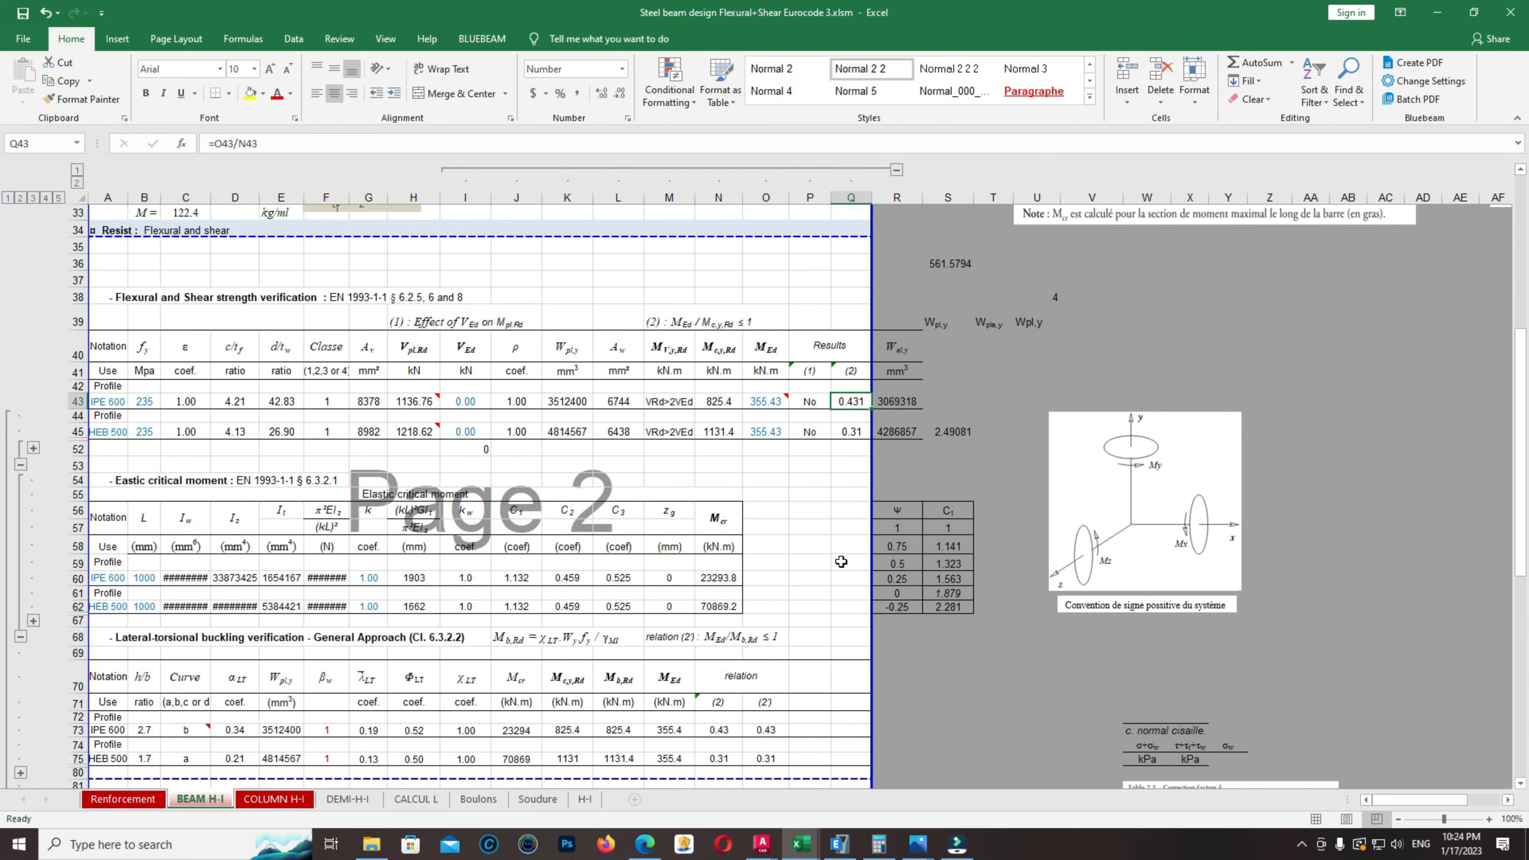
{"action": "scroll", "coordinate": [160, 501], "scroll_direction": "down", "scroll_amount": 1}
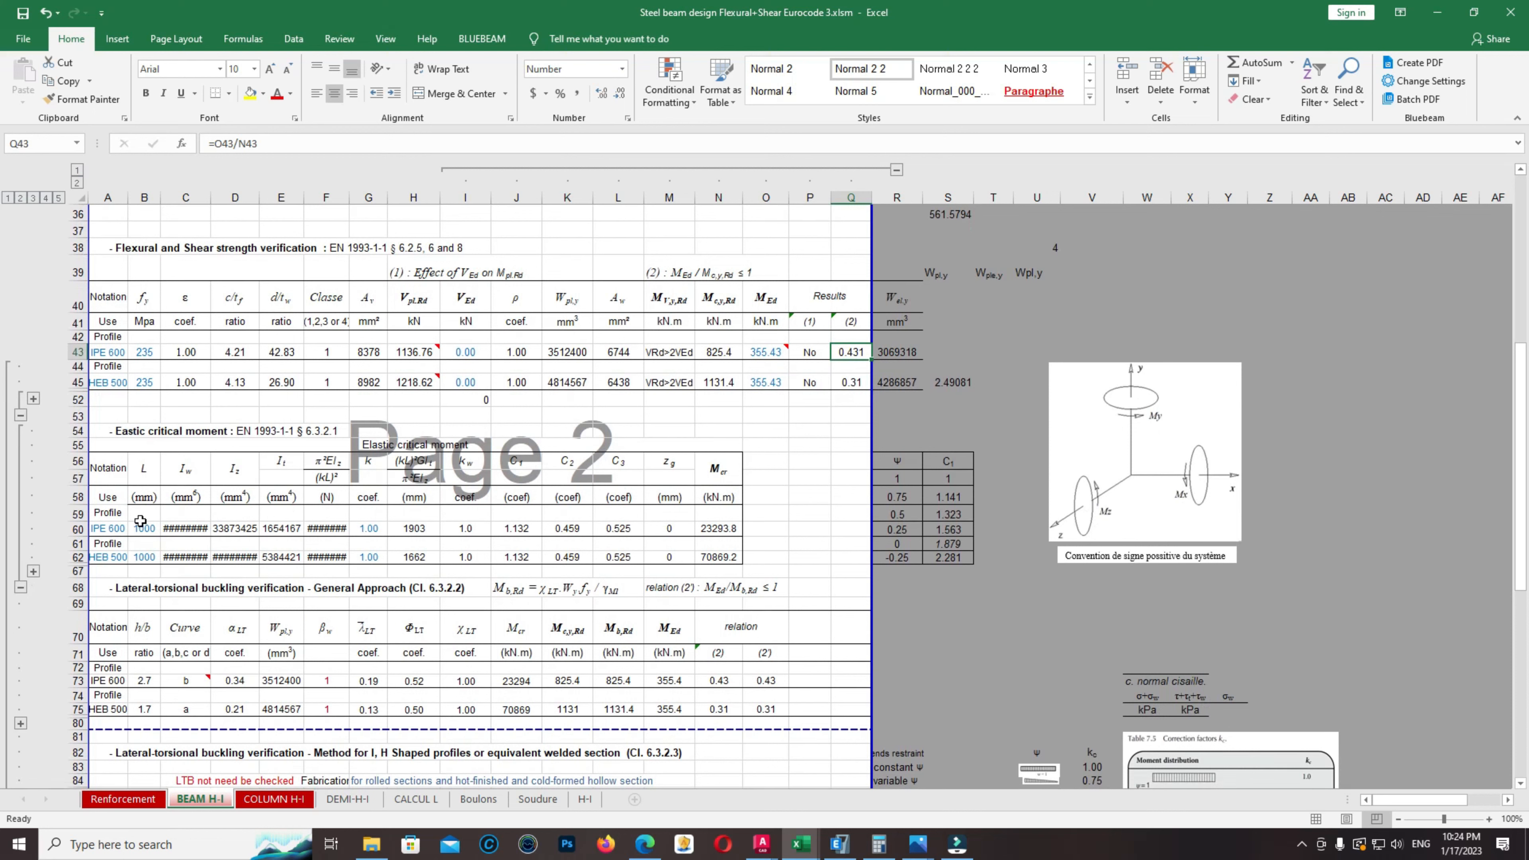
{"action": "left_click", "coordinate": [142, 527]}
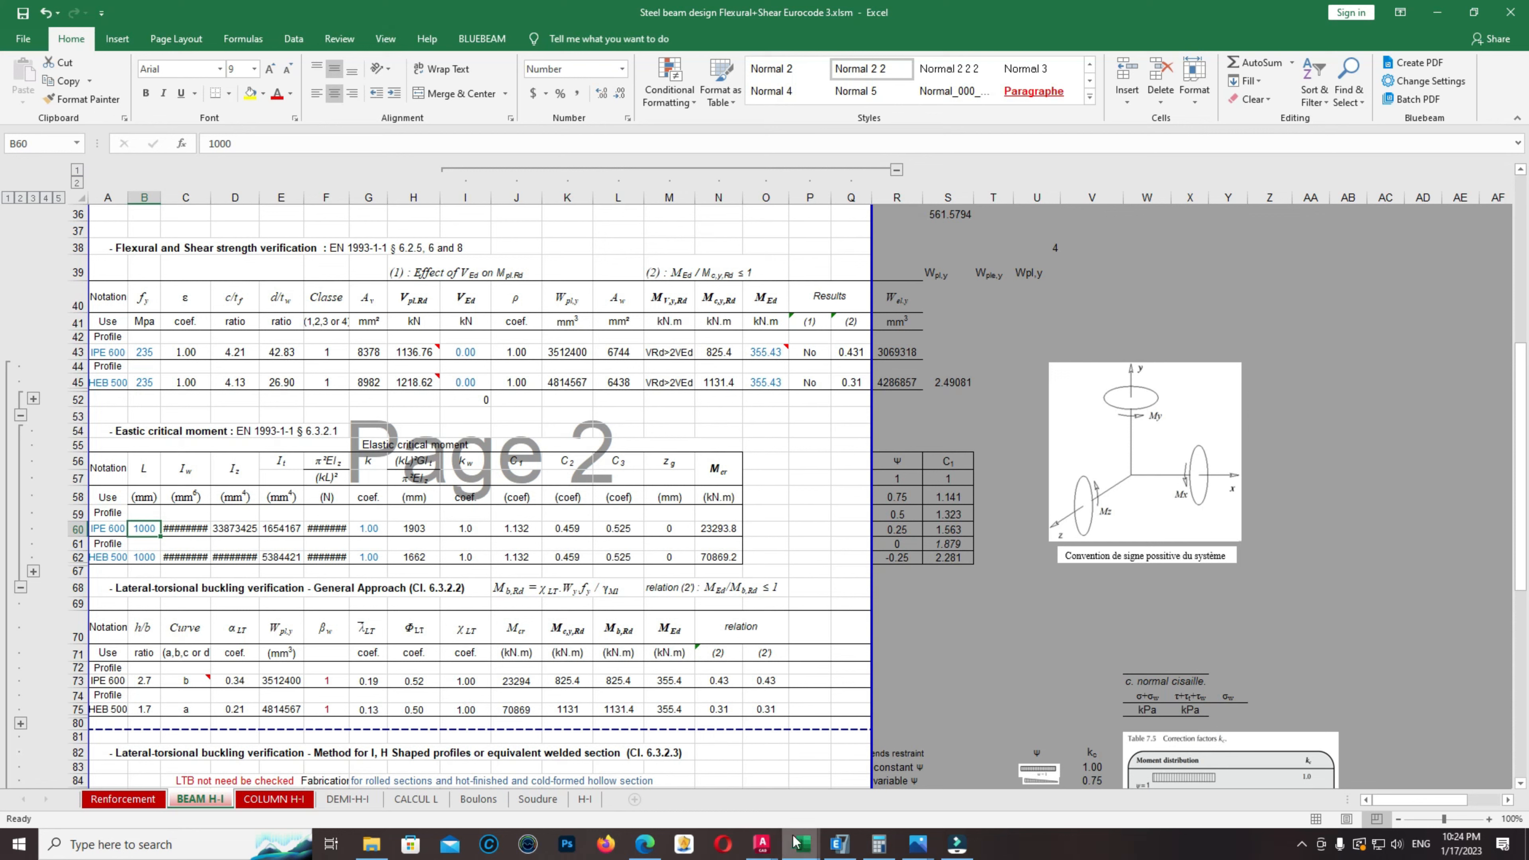
Switch to ETABS to look at the 1.35DL+1.5LL moment diagram and return to the Excel workbook
{"action": "mouse_move", "coordinate": [840, 844]}
{"action": "left_click", "coordinate": [836, 754]}
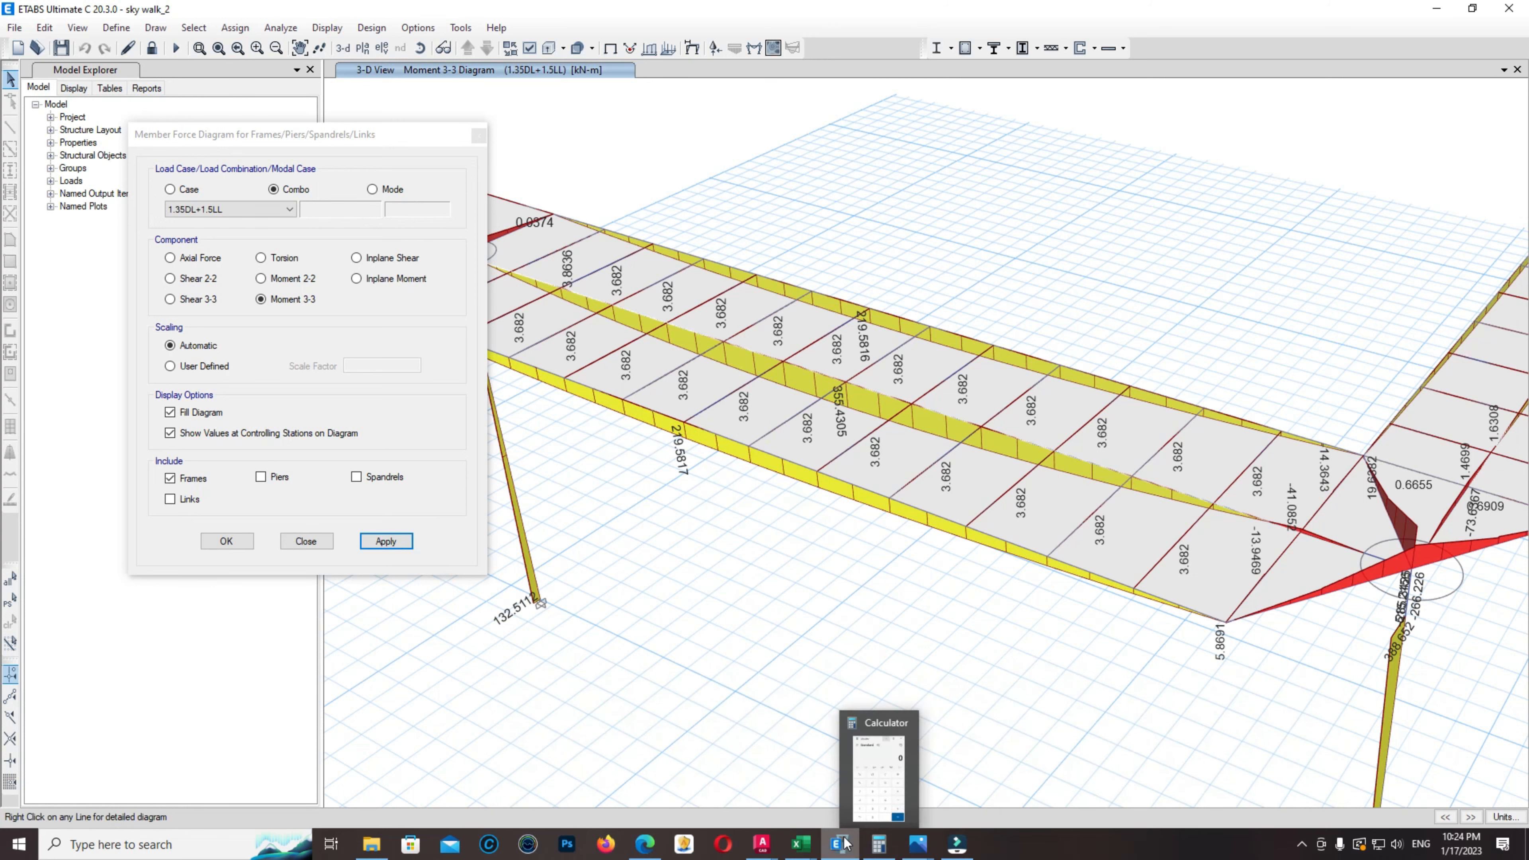
{"action": "mouse_move", "coordinate": [793, 853]}
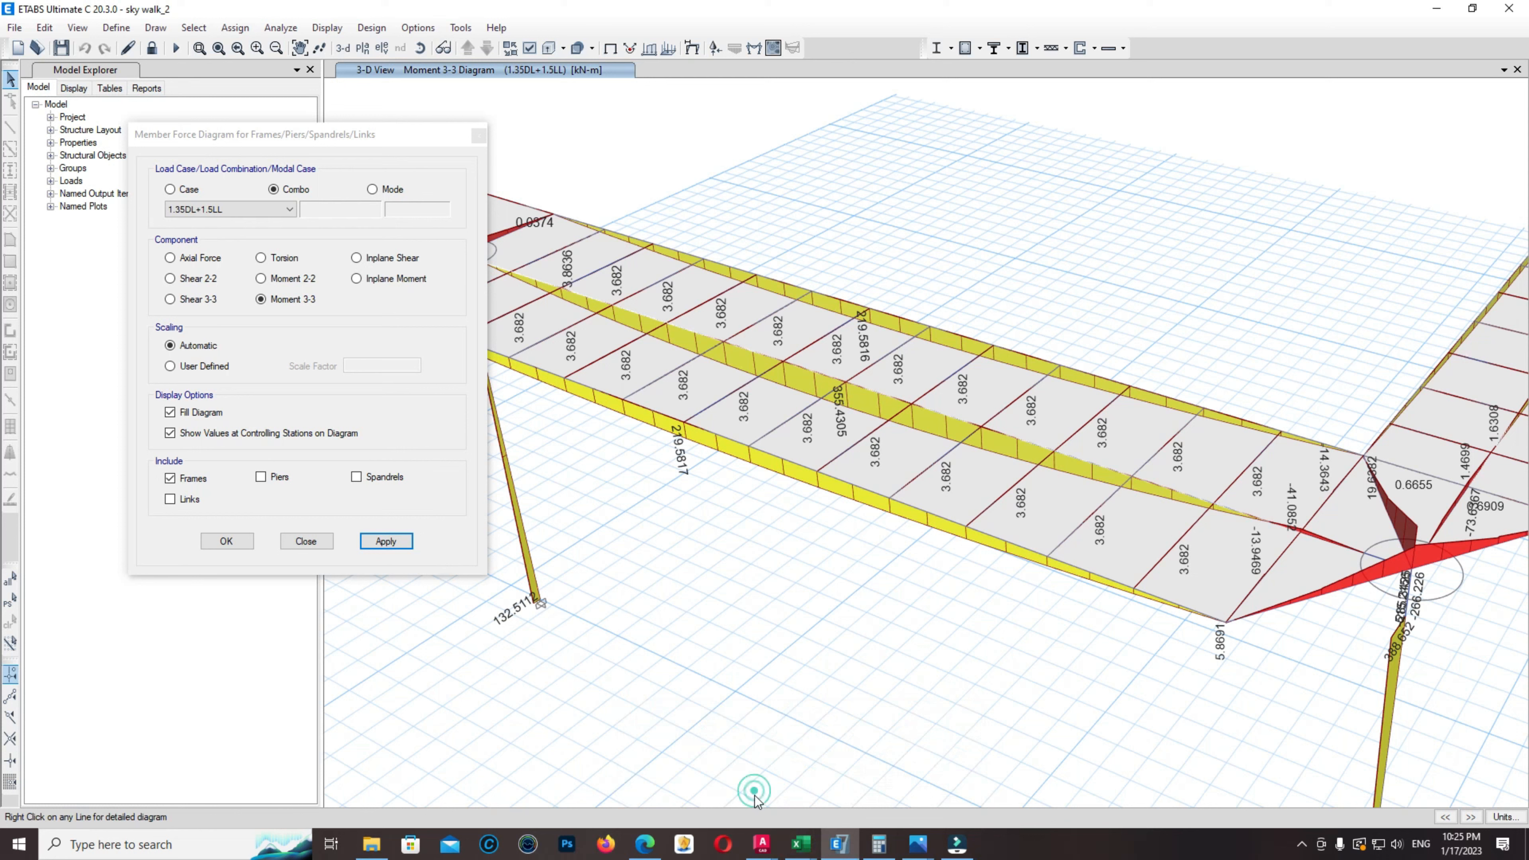
{"action": "left_click", "coordinate": [817, 850]}
{"action": "left_click", "coordinate": [735, 779]}
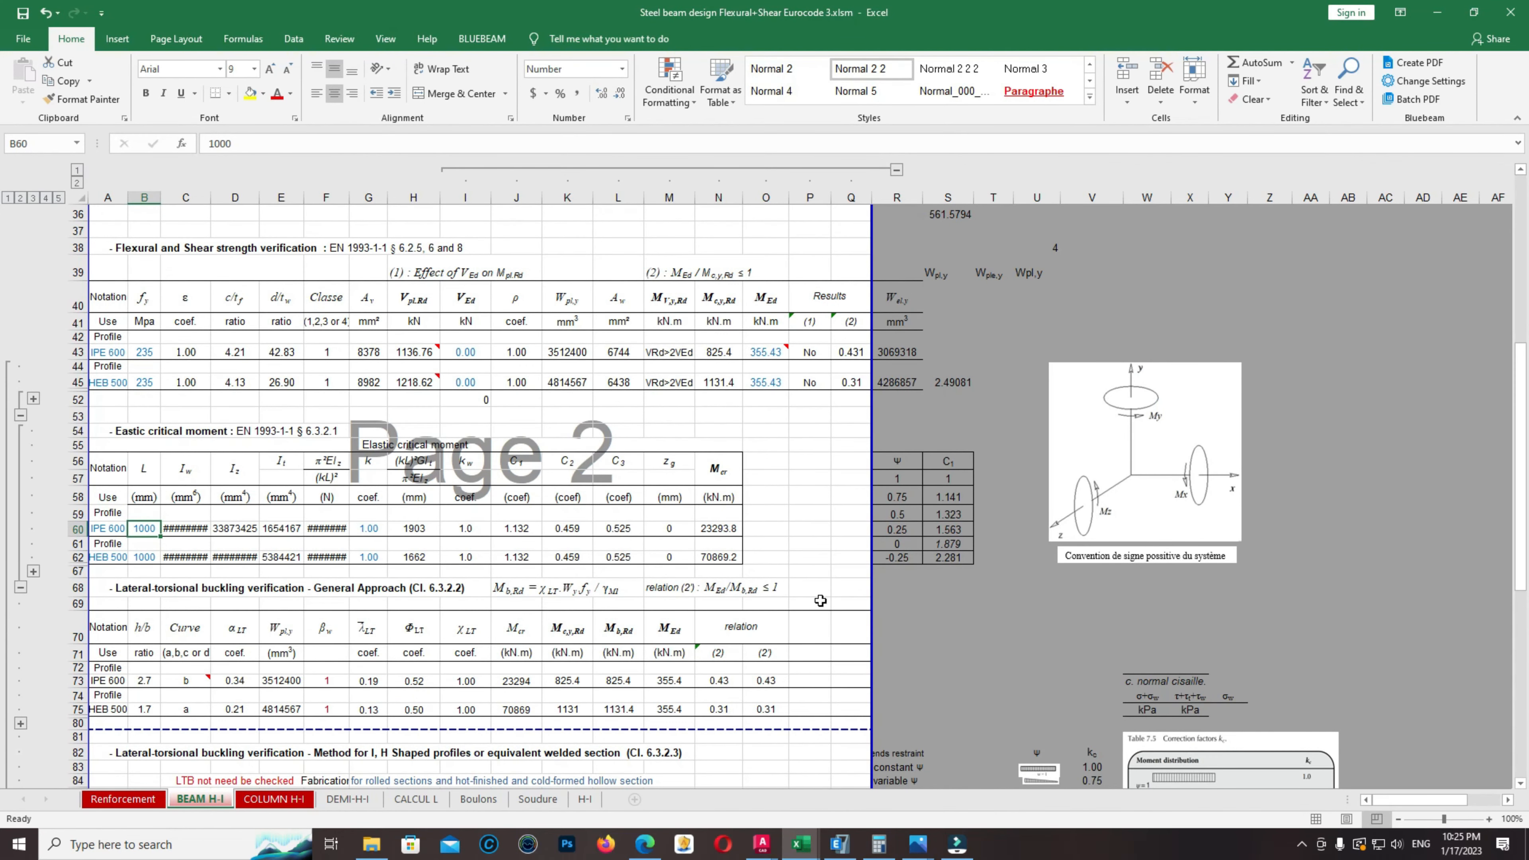
Compare the IPE 600 lateral-torsional buckling ratio with its bending ratio in the workbook and switch back to ETABS
{"action": "left_click", "coordinate": [758, 681]}
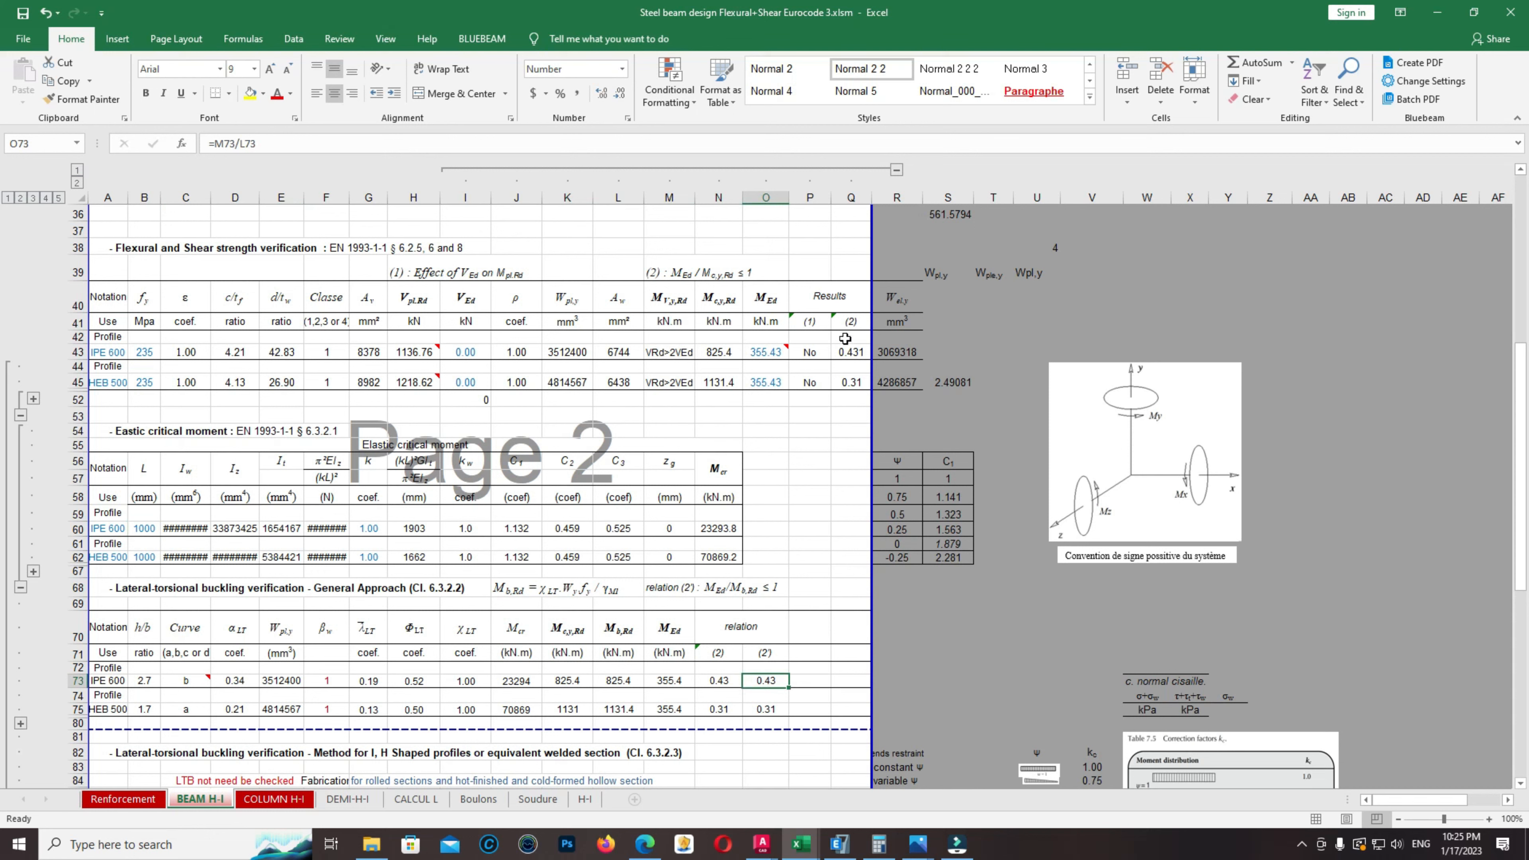
{"action": "left_click", "coordinate": [848, 352]}
{"action": "mouse_move", "coordinate": [840, 845]}
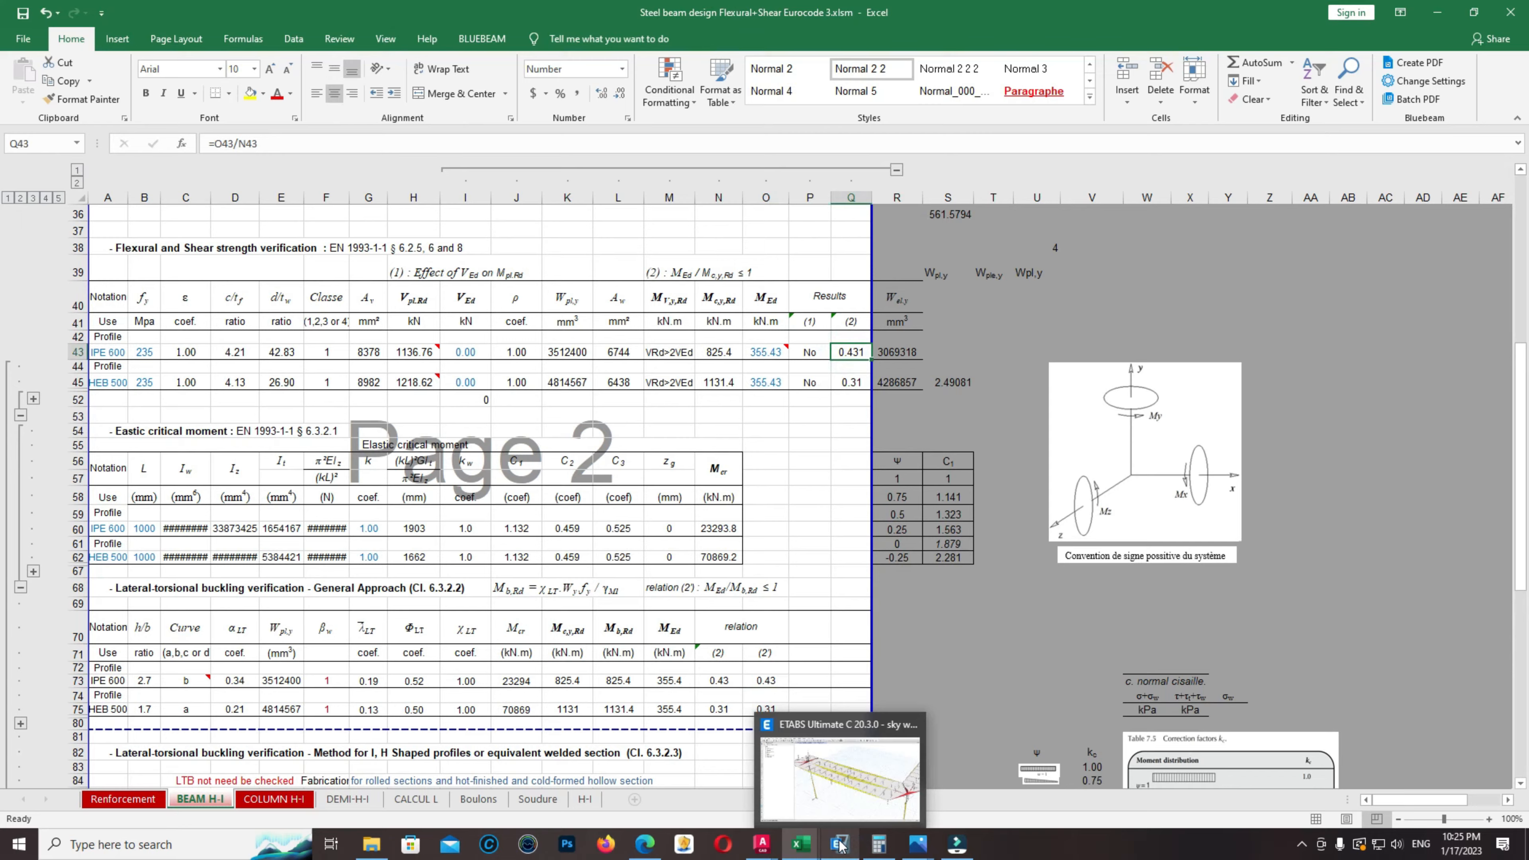
{"action": "left_click", "coordinate": [854, 788]}
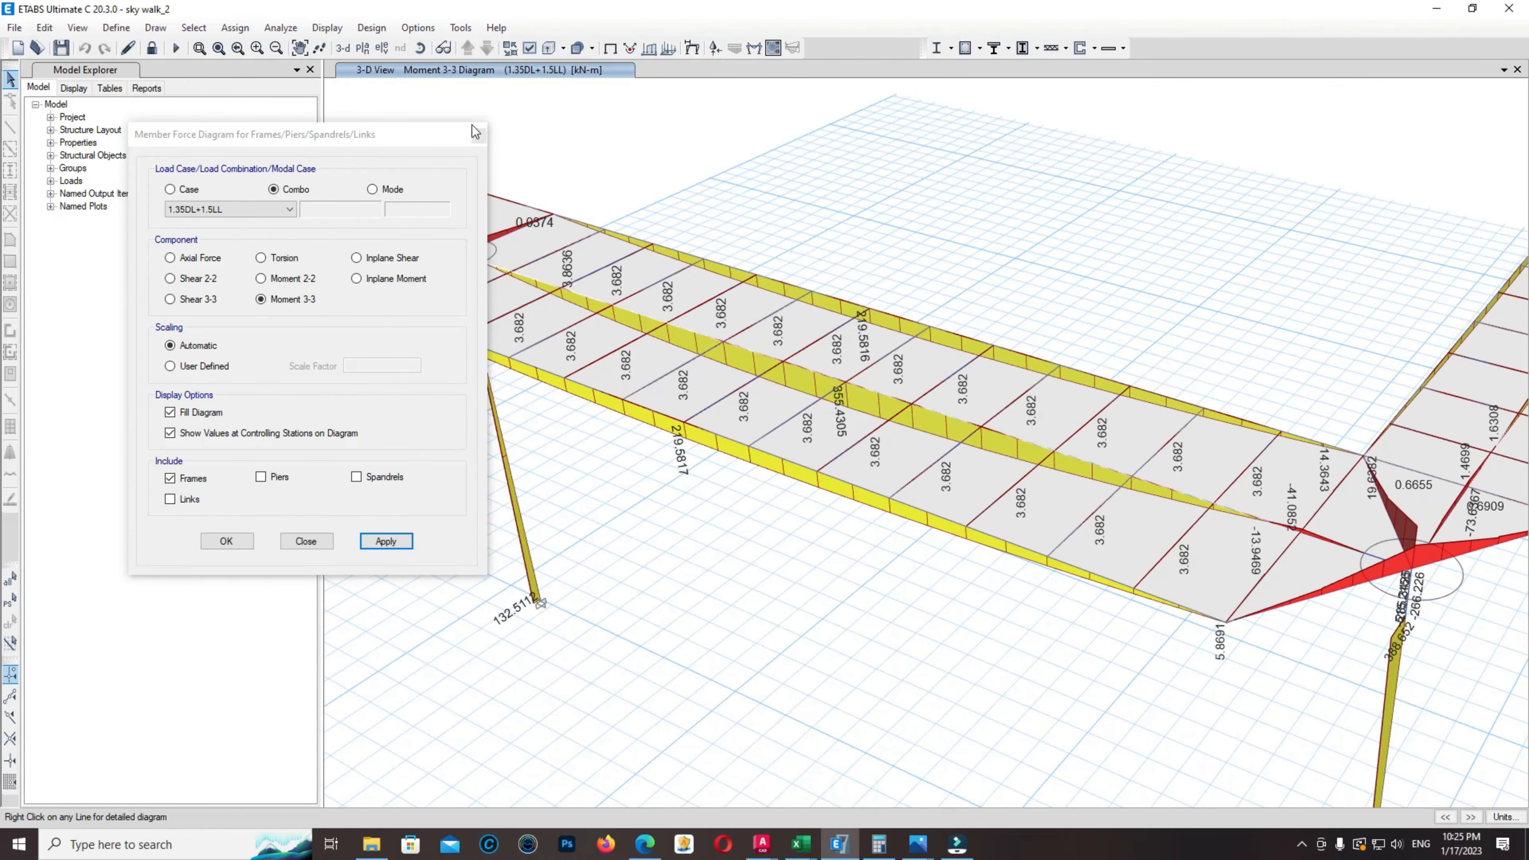
Replace the moment diagram with the composite beam vibration ratios on the 3-D view
{"action": "left_click", "coordinate": [478, 135]}
{"action": "left_click", "coordinate": [371, 27]}
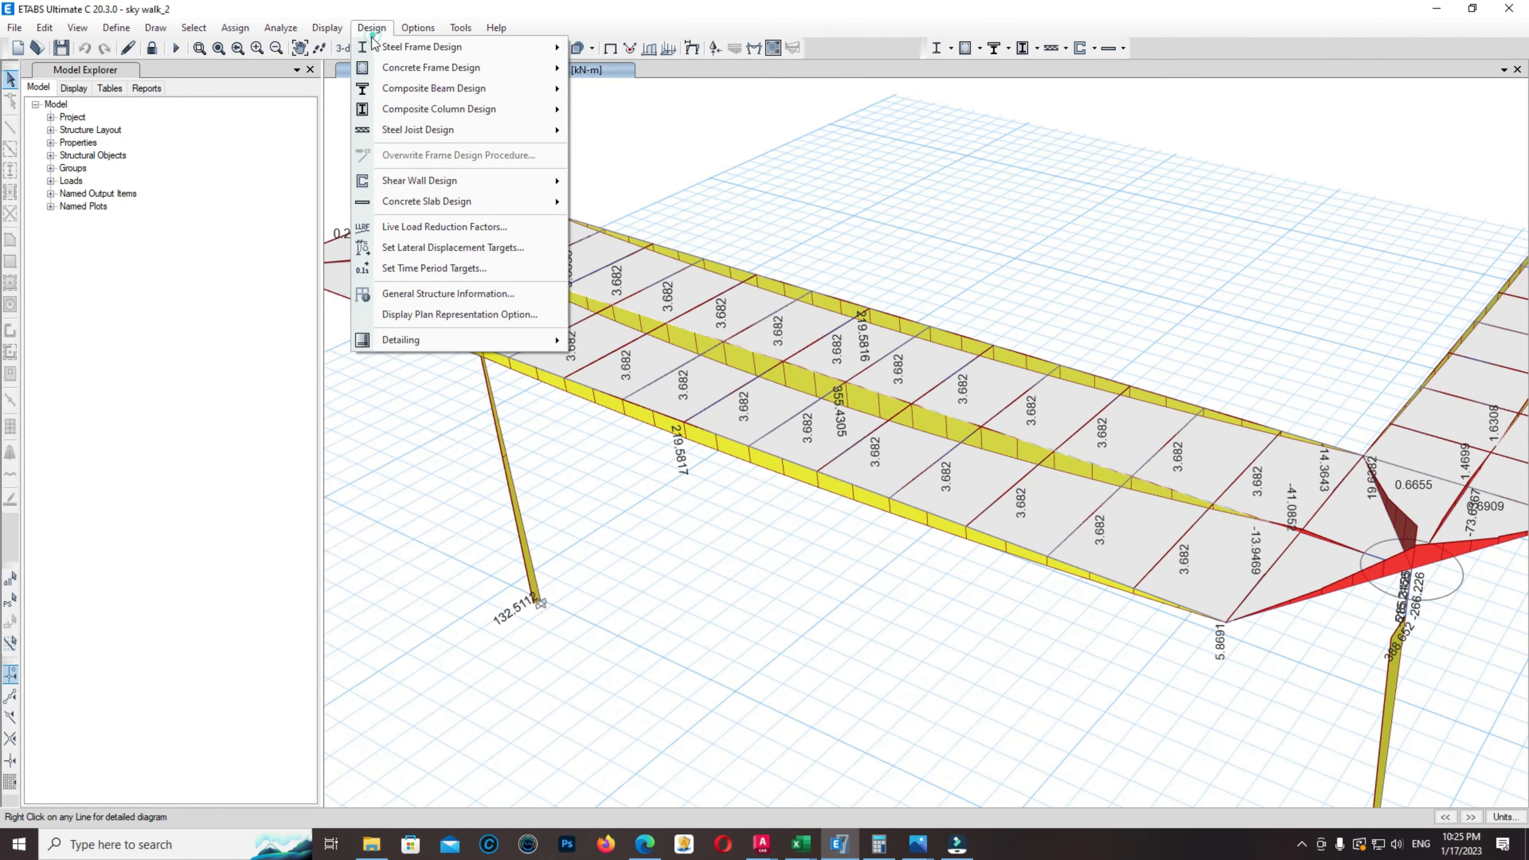
{"action": "mouse_move", "coordinate": [403, 69]}
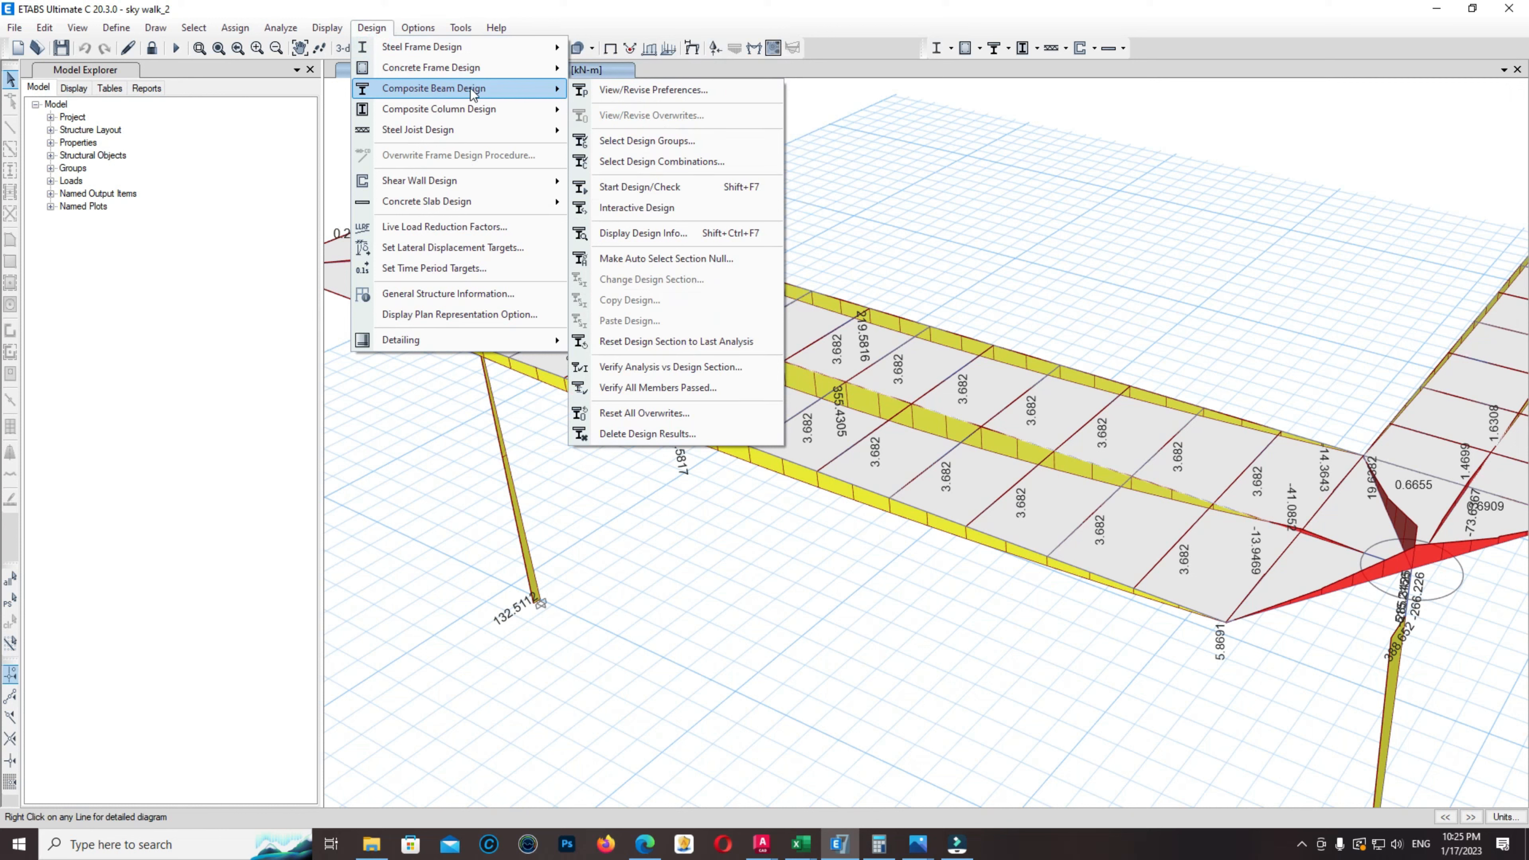
{"action": "left_click", "coordinate": [676, 244]}
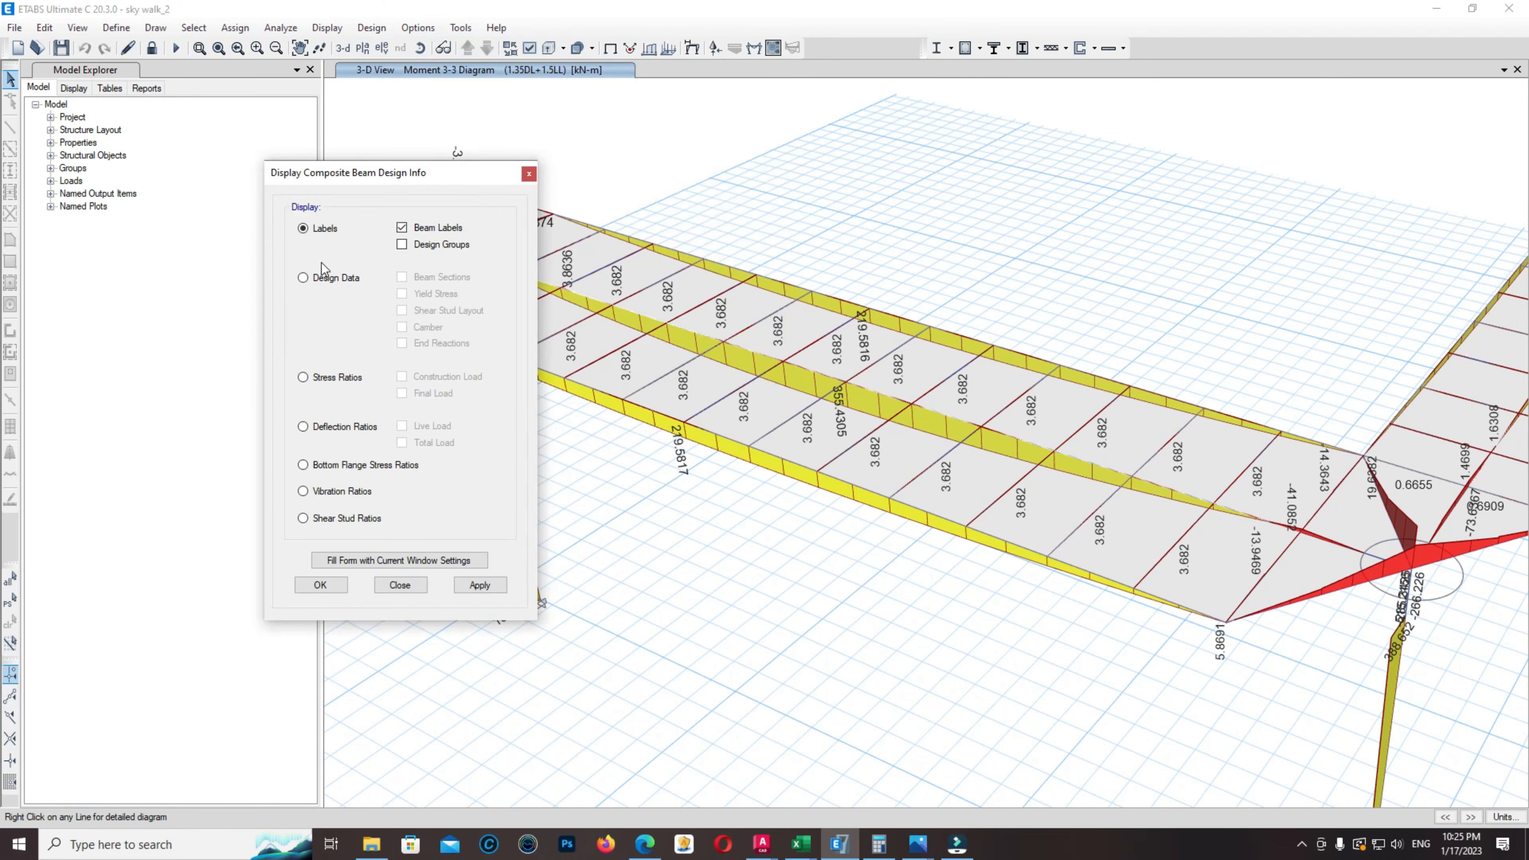
{"action": "left_click", "coordinate": [327, 429]}
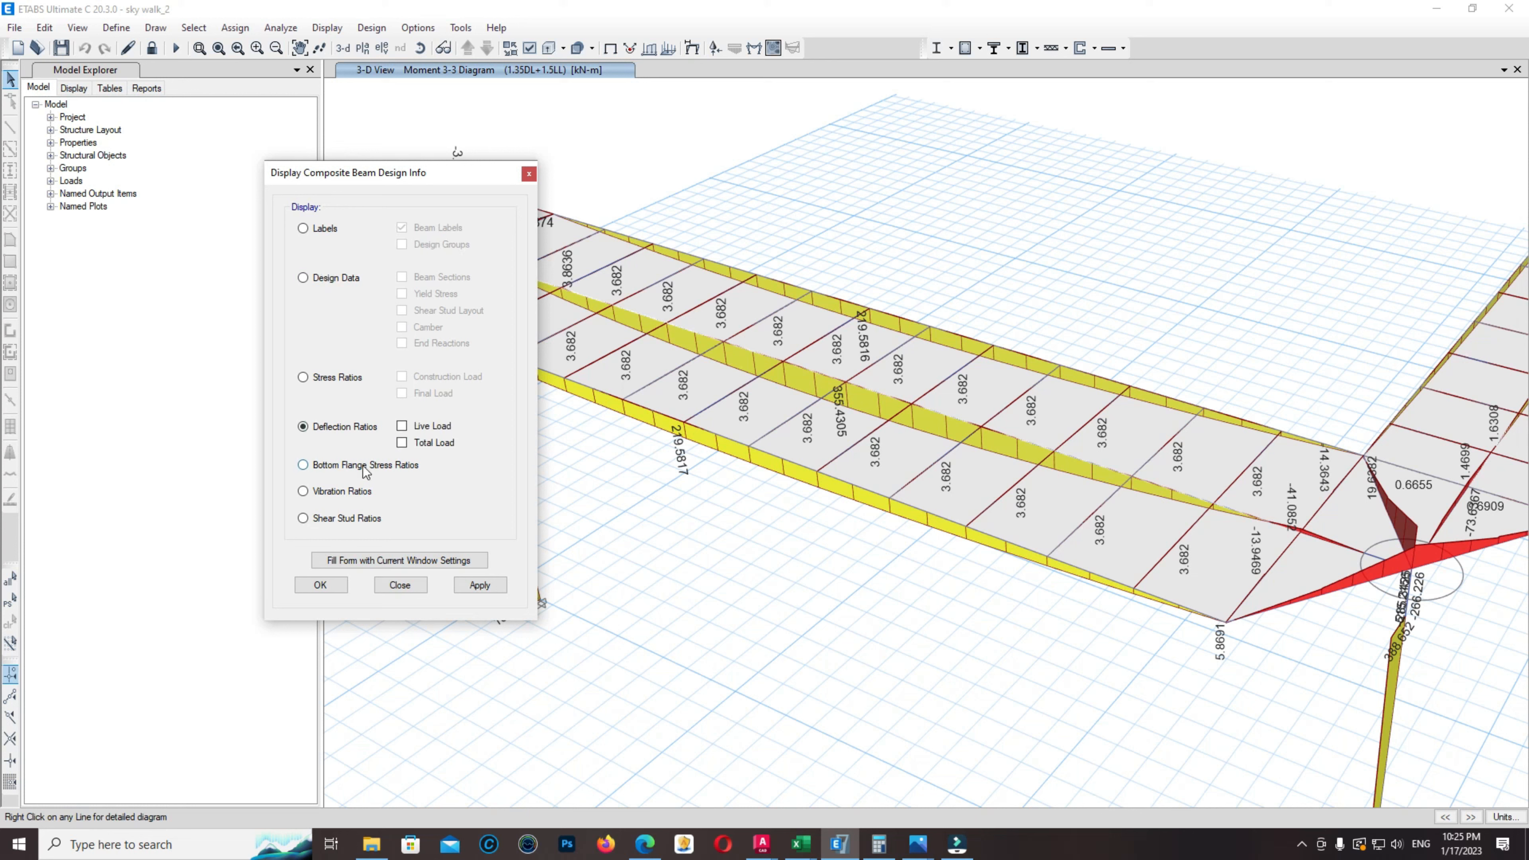
{"action": "left_click", "coordinate": [480, 584]}
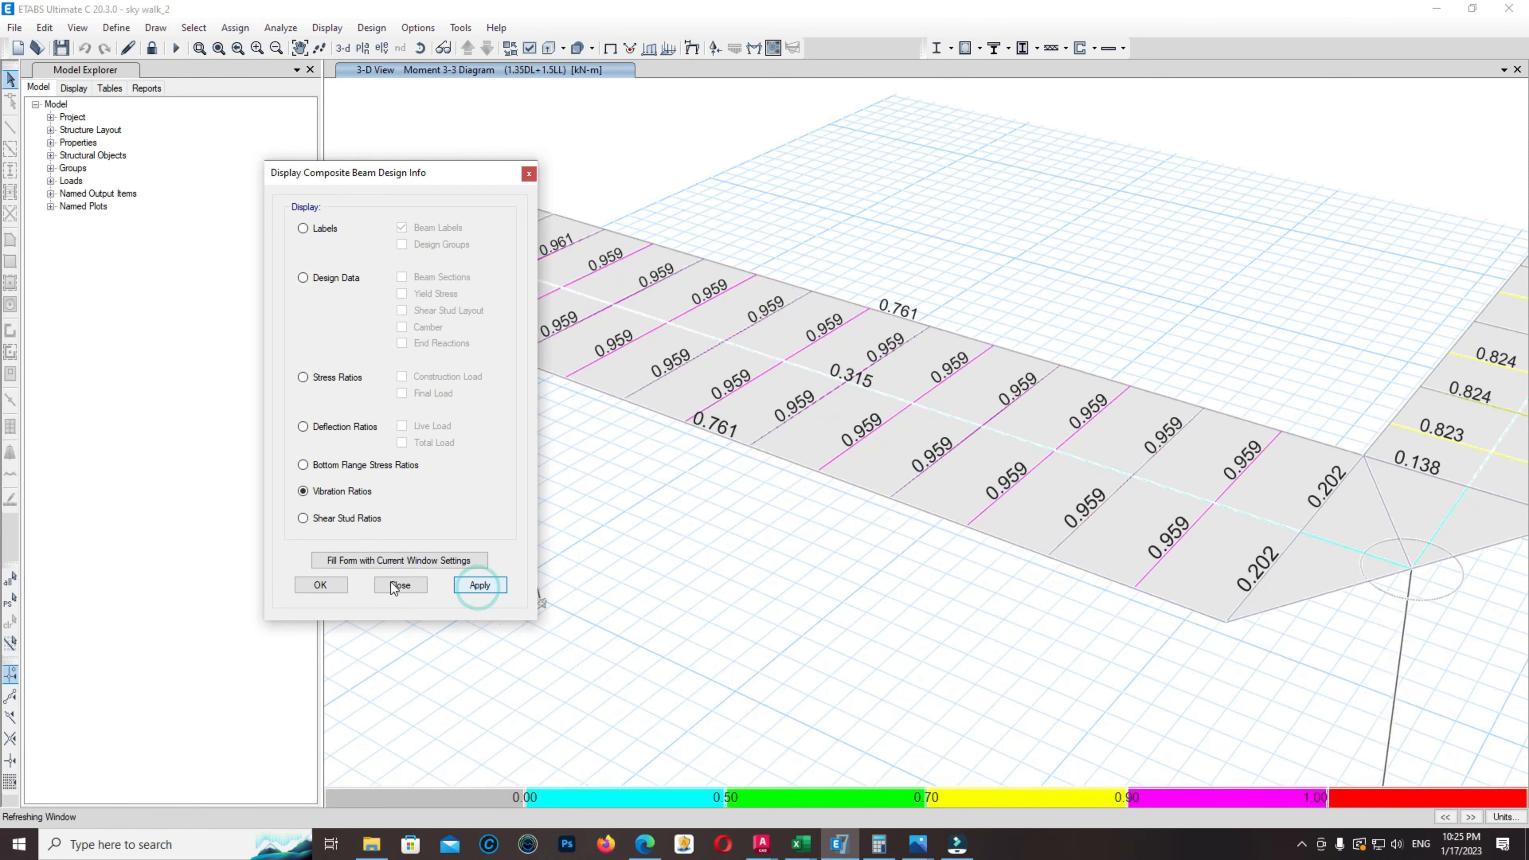
{"action": "left_click", "coordinate": [391, 582]}
Review the strength, deflection and walking acceleration checks of the long span's central IPE600 beam
{"action": "right_click", "coordinate": [875, 395]}
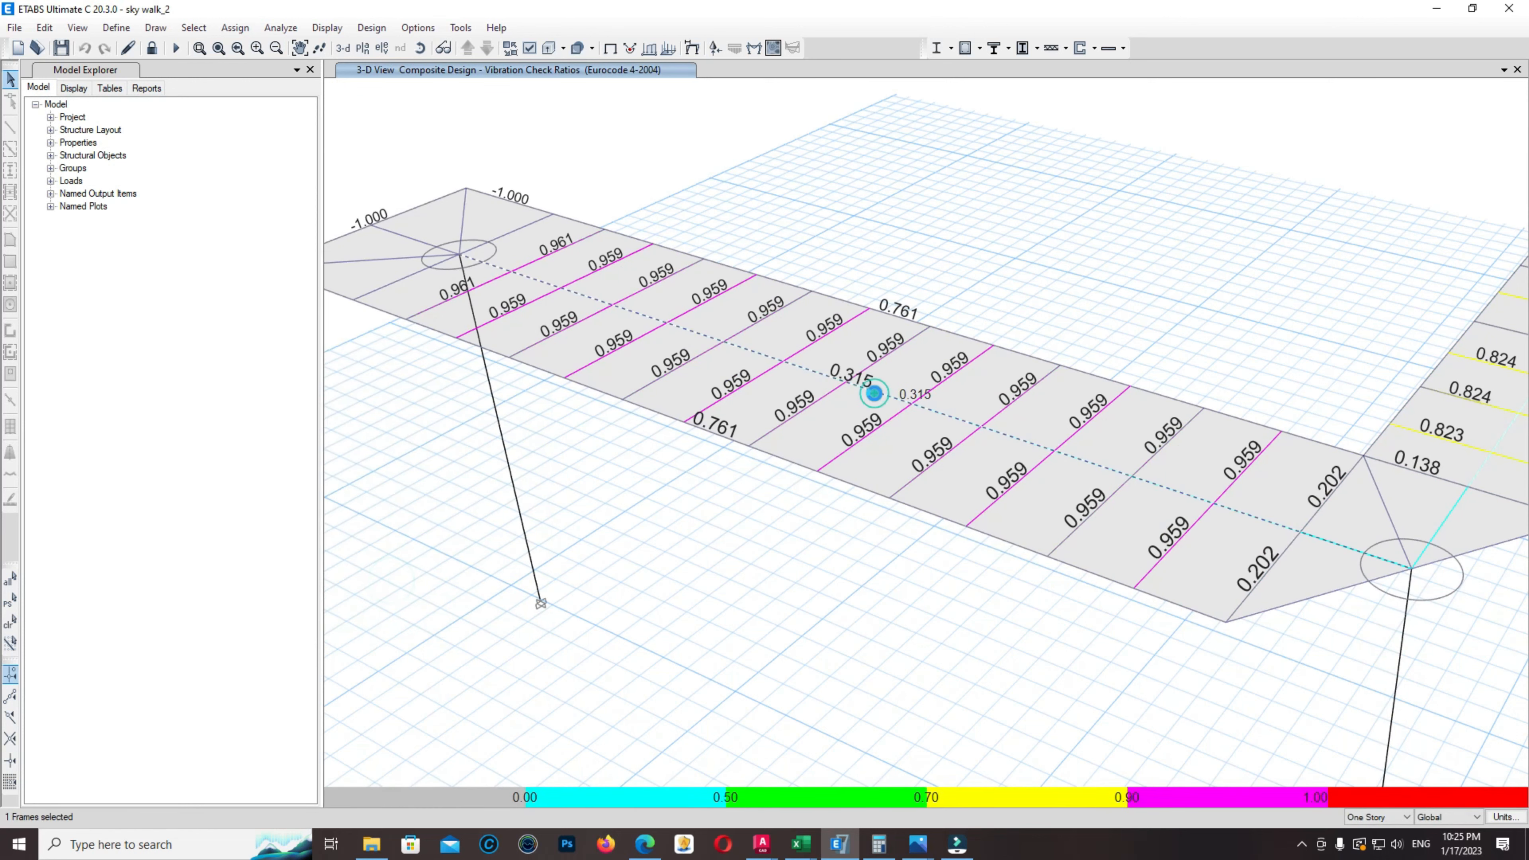
{"action": "left_click_drag", "start_coordinate": [942, 172], "coordinate": [401, 179]}
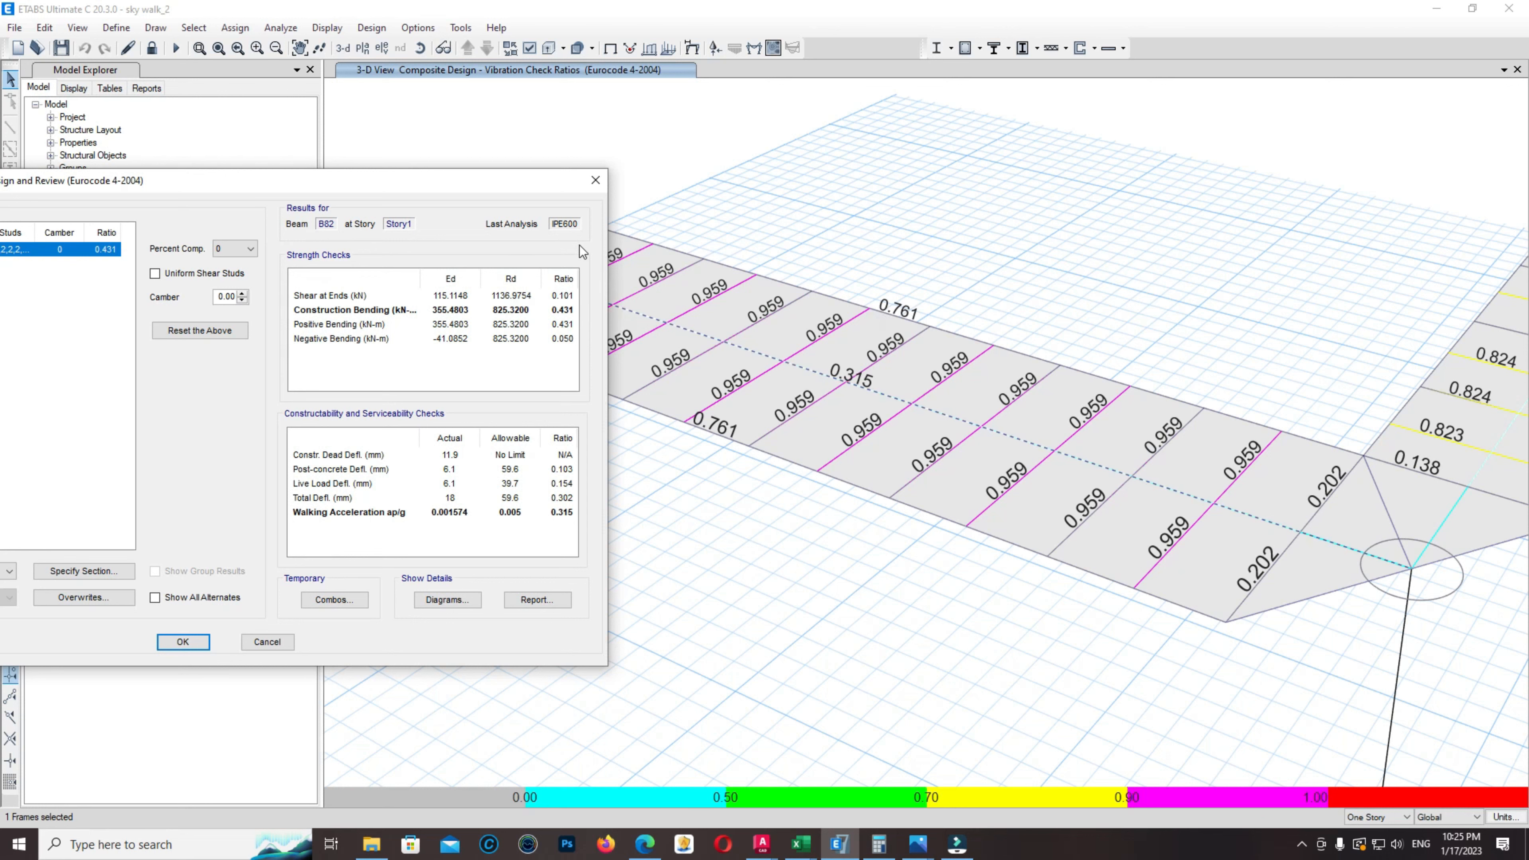
{"action": "left_click", "coordinate": [595, 180]}
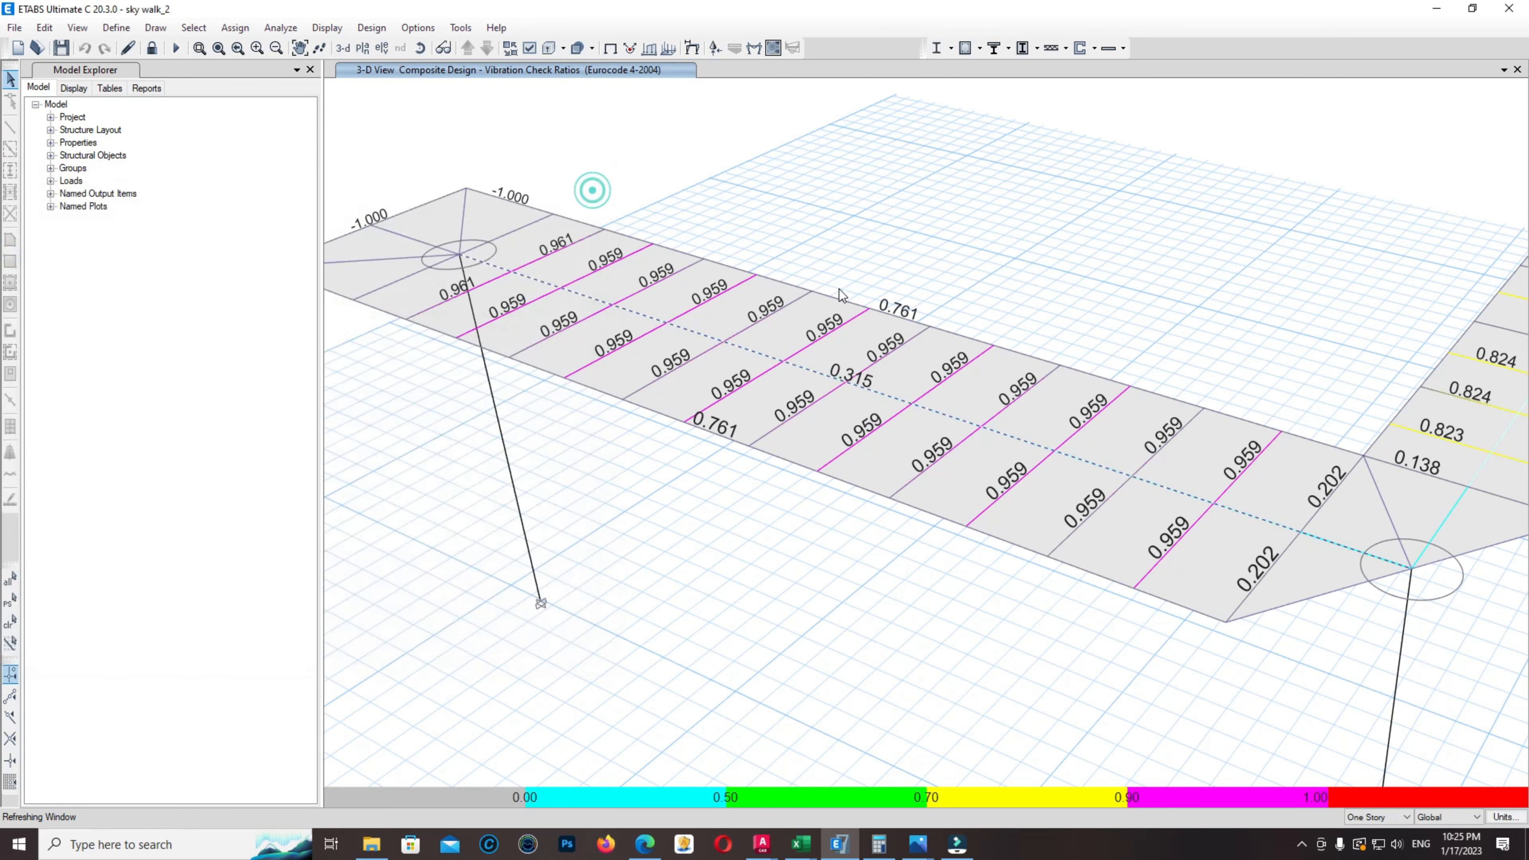
Review the strength and serviceability checks of the IPE600 edge beam on the inner side of the long span
{"action": "left_click", "coordinate": [892, 317]}
{"action": "right_click", "coordinate": [890, 319]}
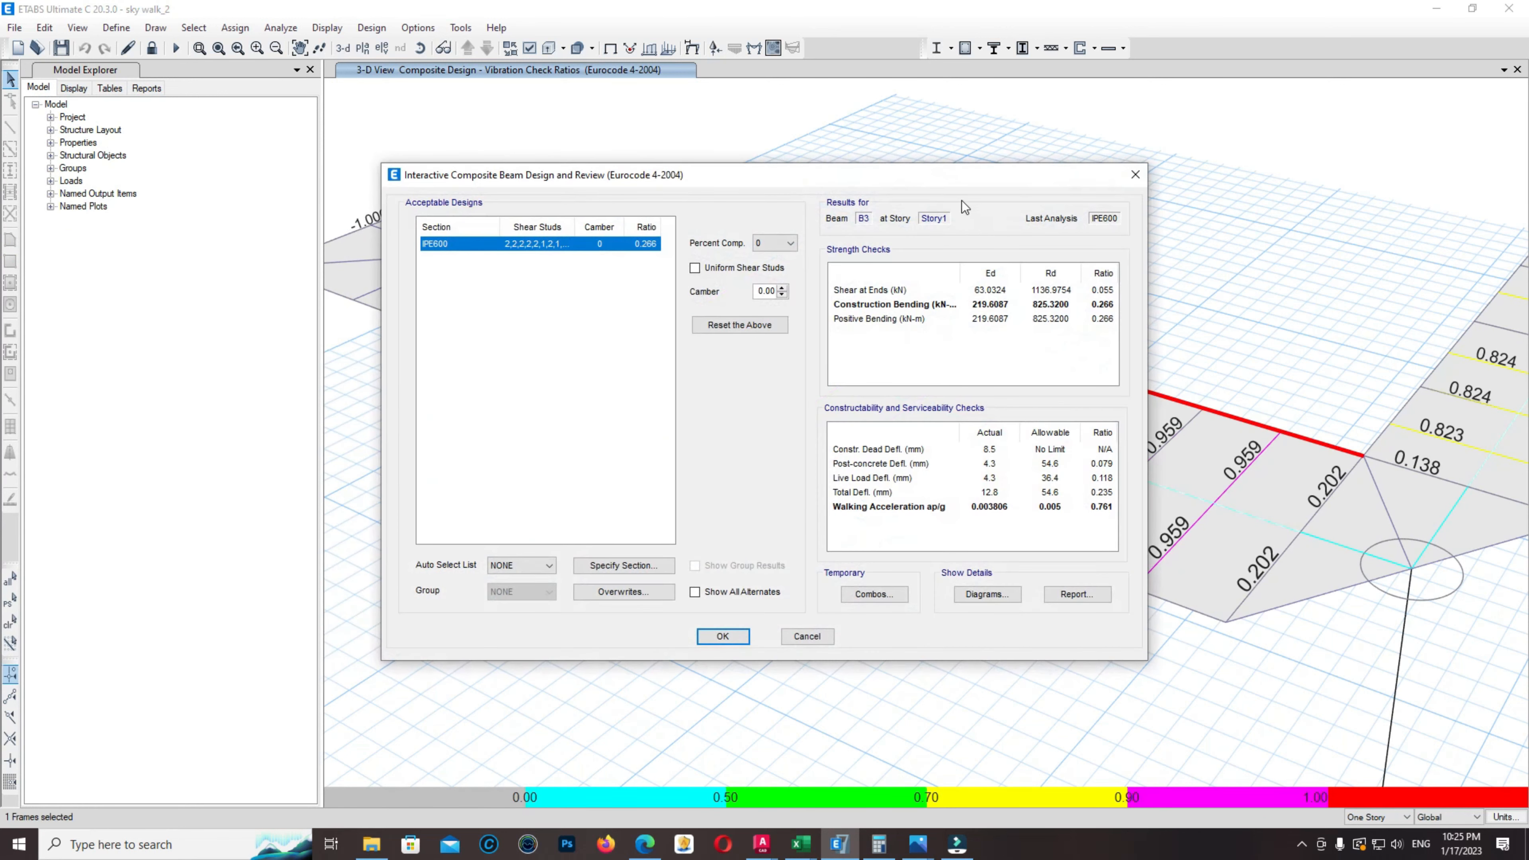
{"action": "left_click_drag", "start_coordinate": [943, 174], "coordinate": [482, 206]}
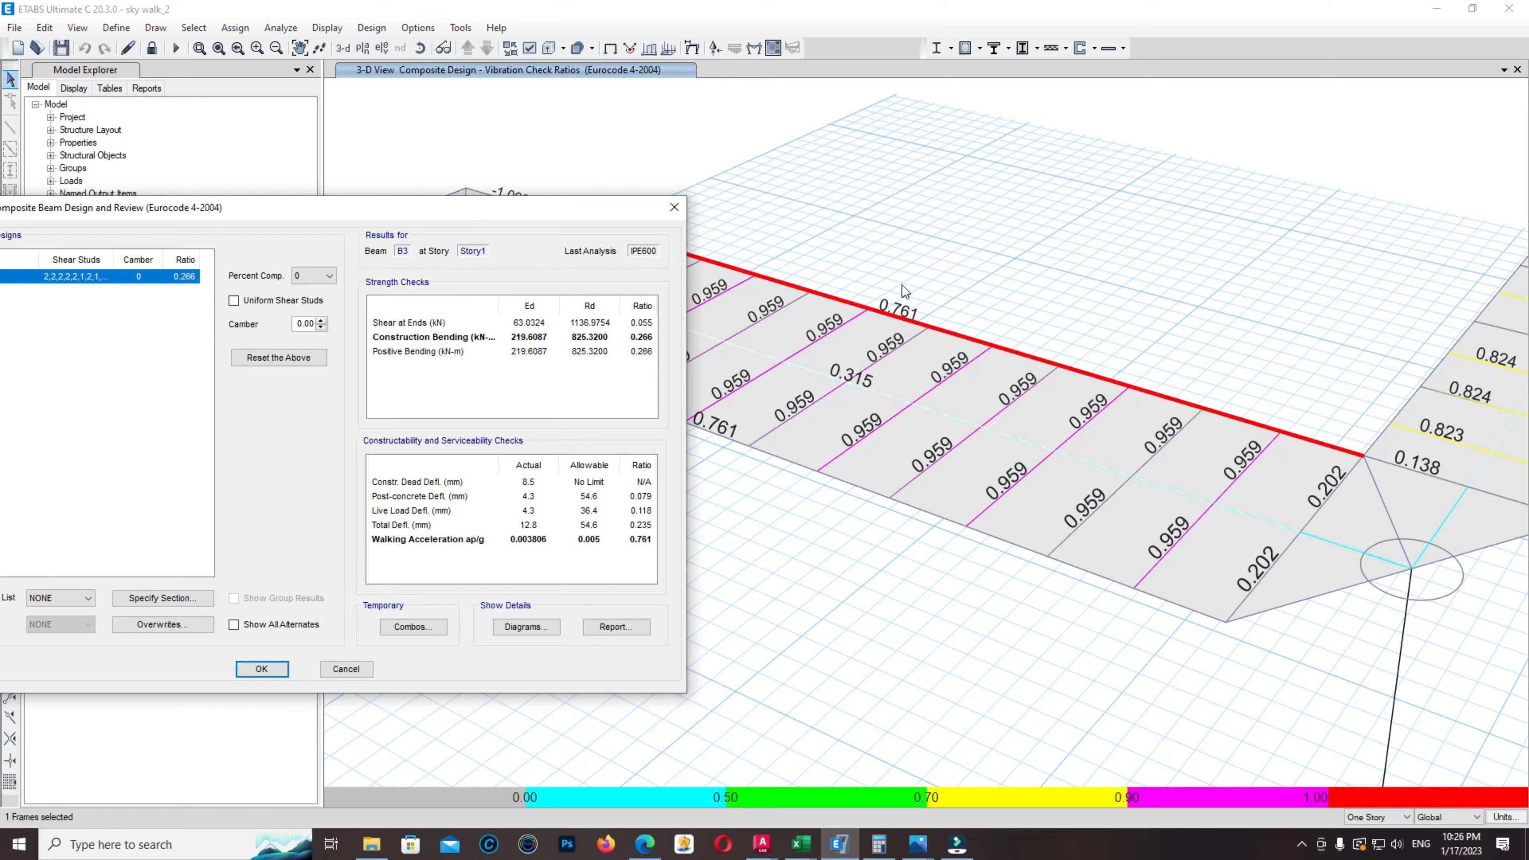
{"action": "left_click", "coordinate": [816, 335]}
{"action": "left_click", "coordinate": [674, 207]}
{"action": "left_click", "coordinate": [675, 208]}
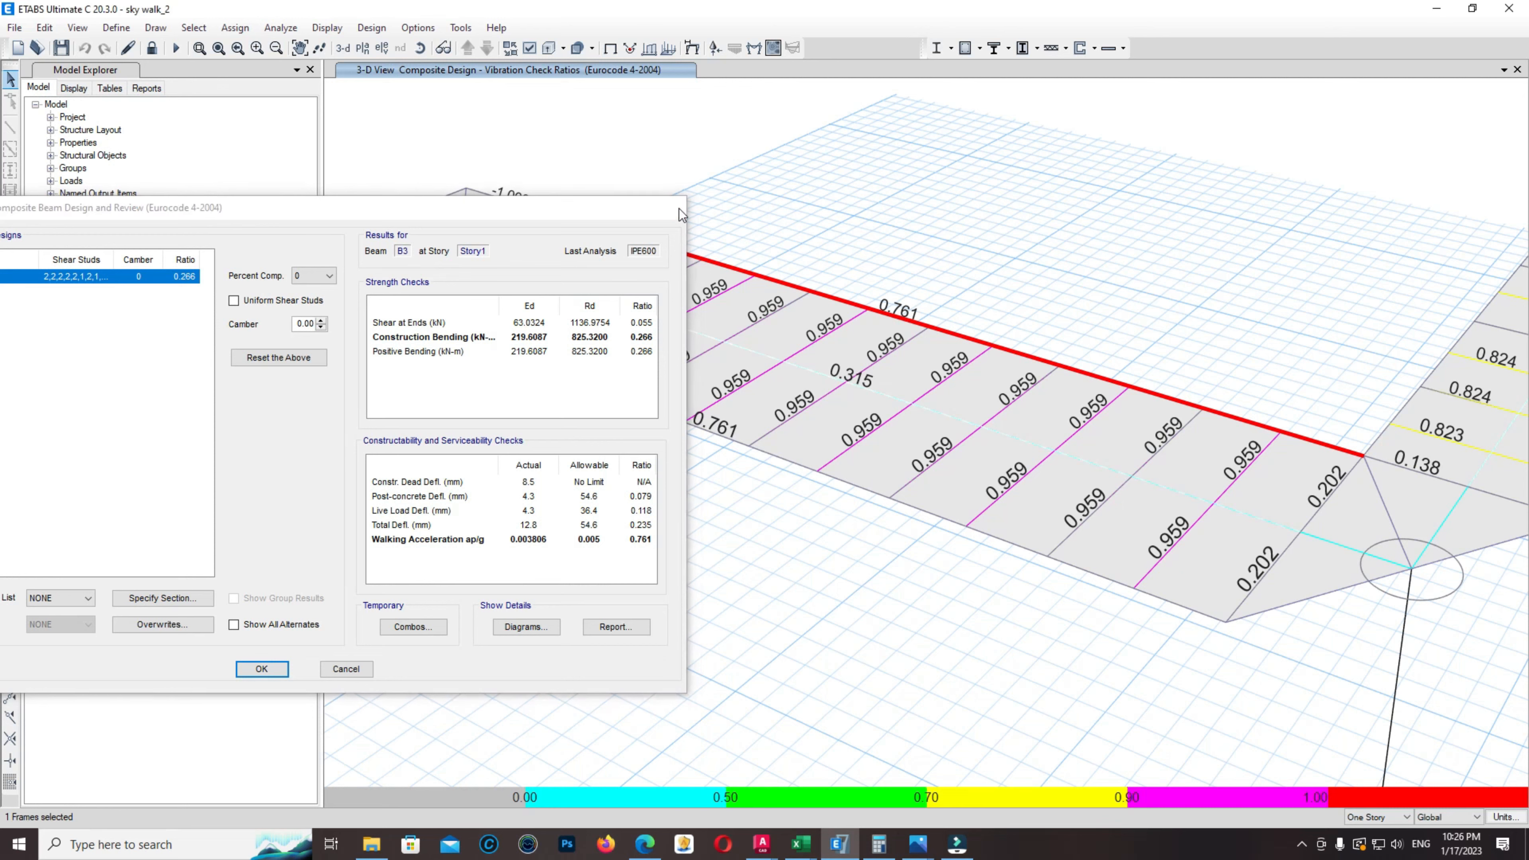
Reopen the central IPE600 beam's design review and compare its bending check with the IPE 600 verification in the Excel workbook
{"action": "right_click", "coordinate": [834, 393]}
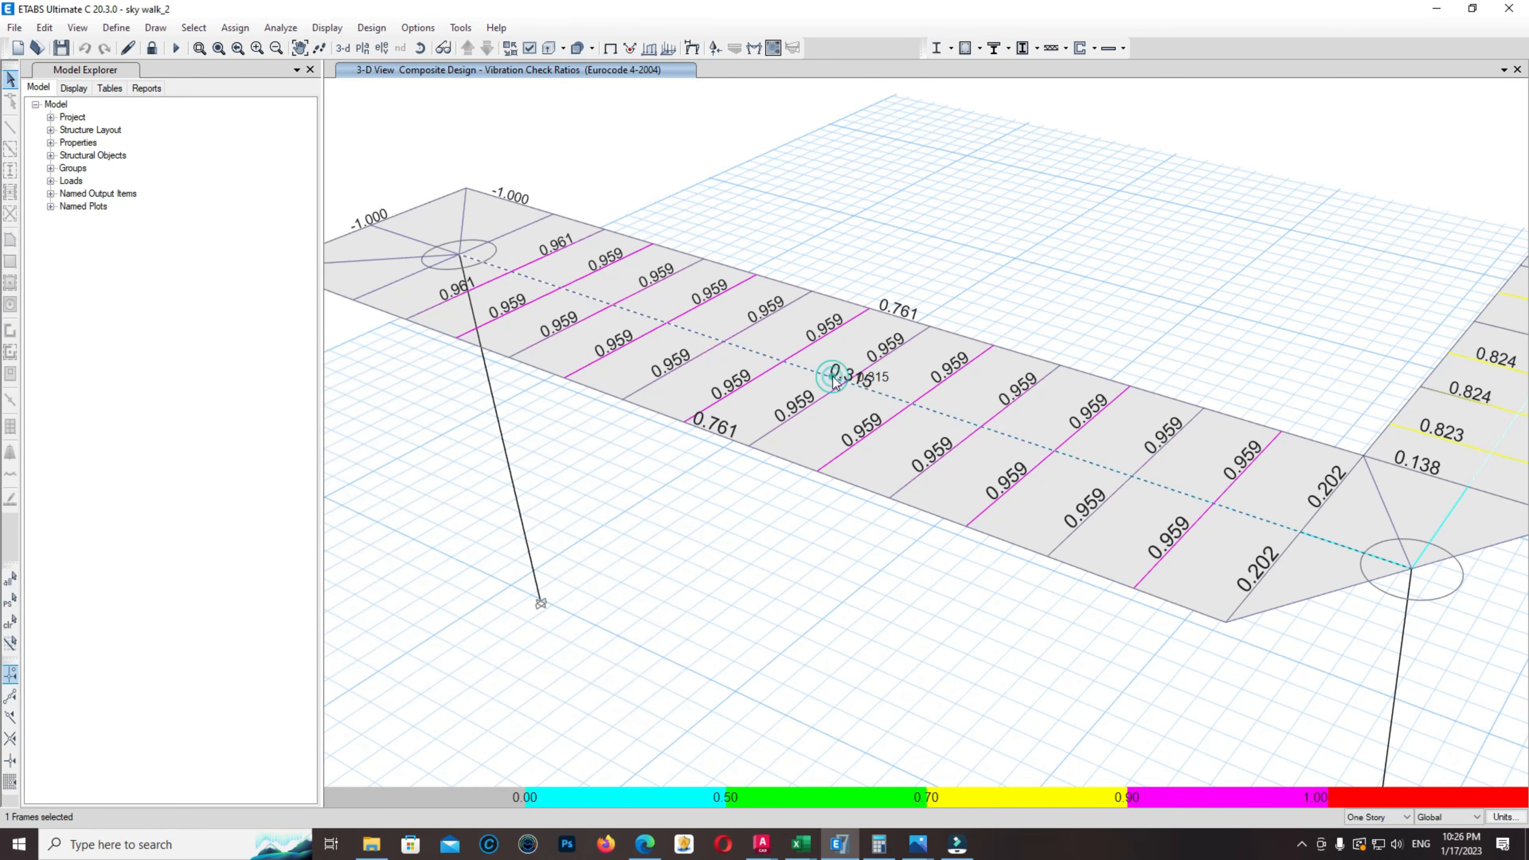
{"action": "left_click_drag", "start_coordinate": [917, 182], "coordinate": [471, 174]}
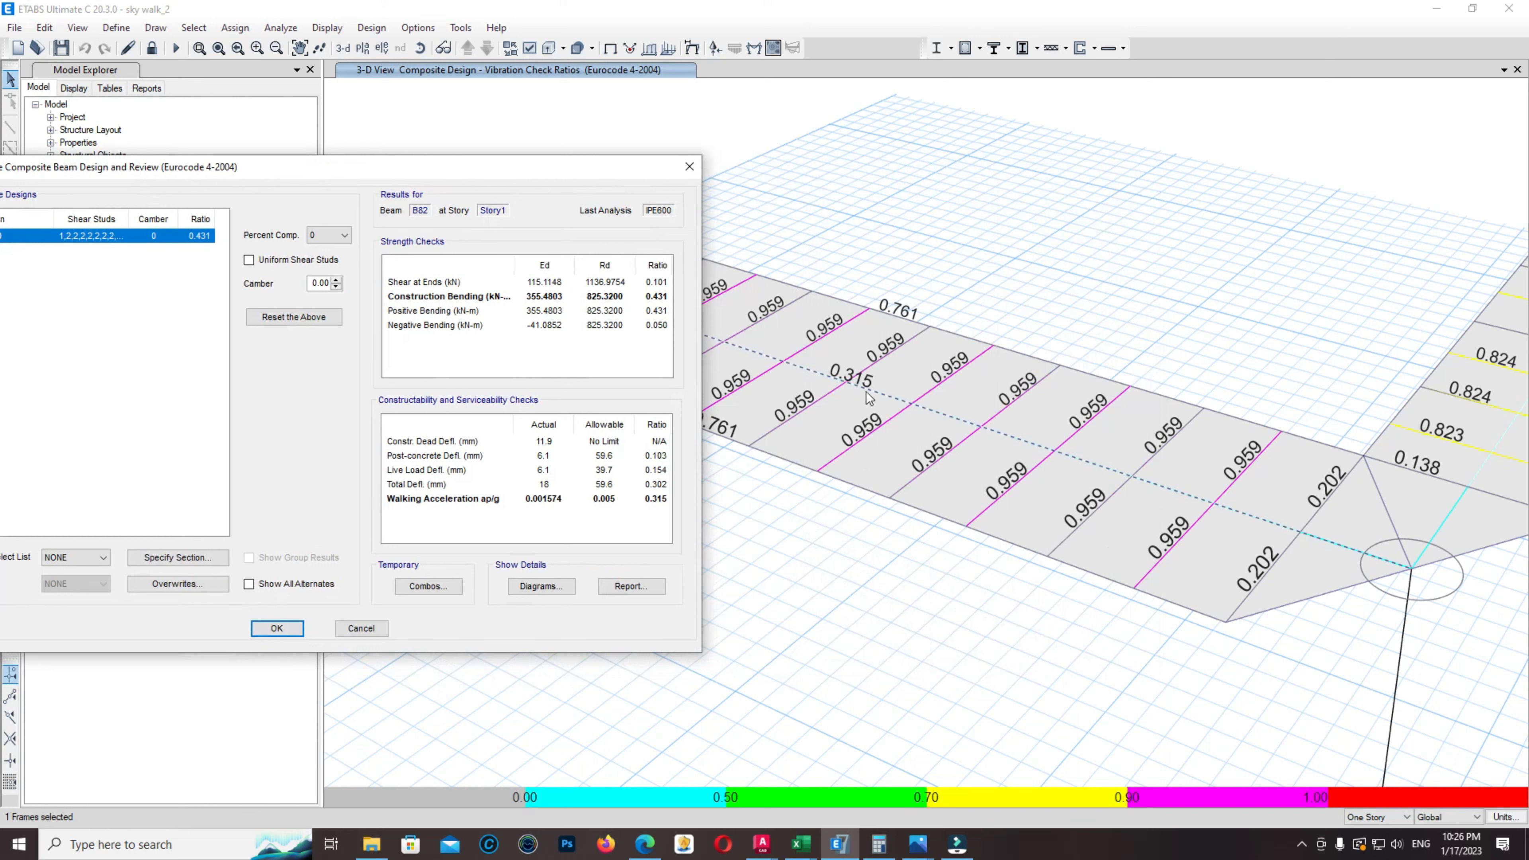
{"action": "mouse_move", "coordinate": [801, 844]}
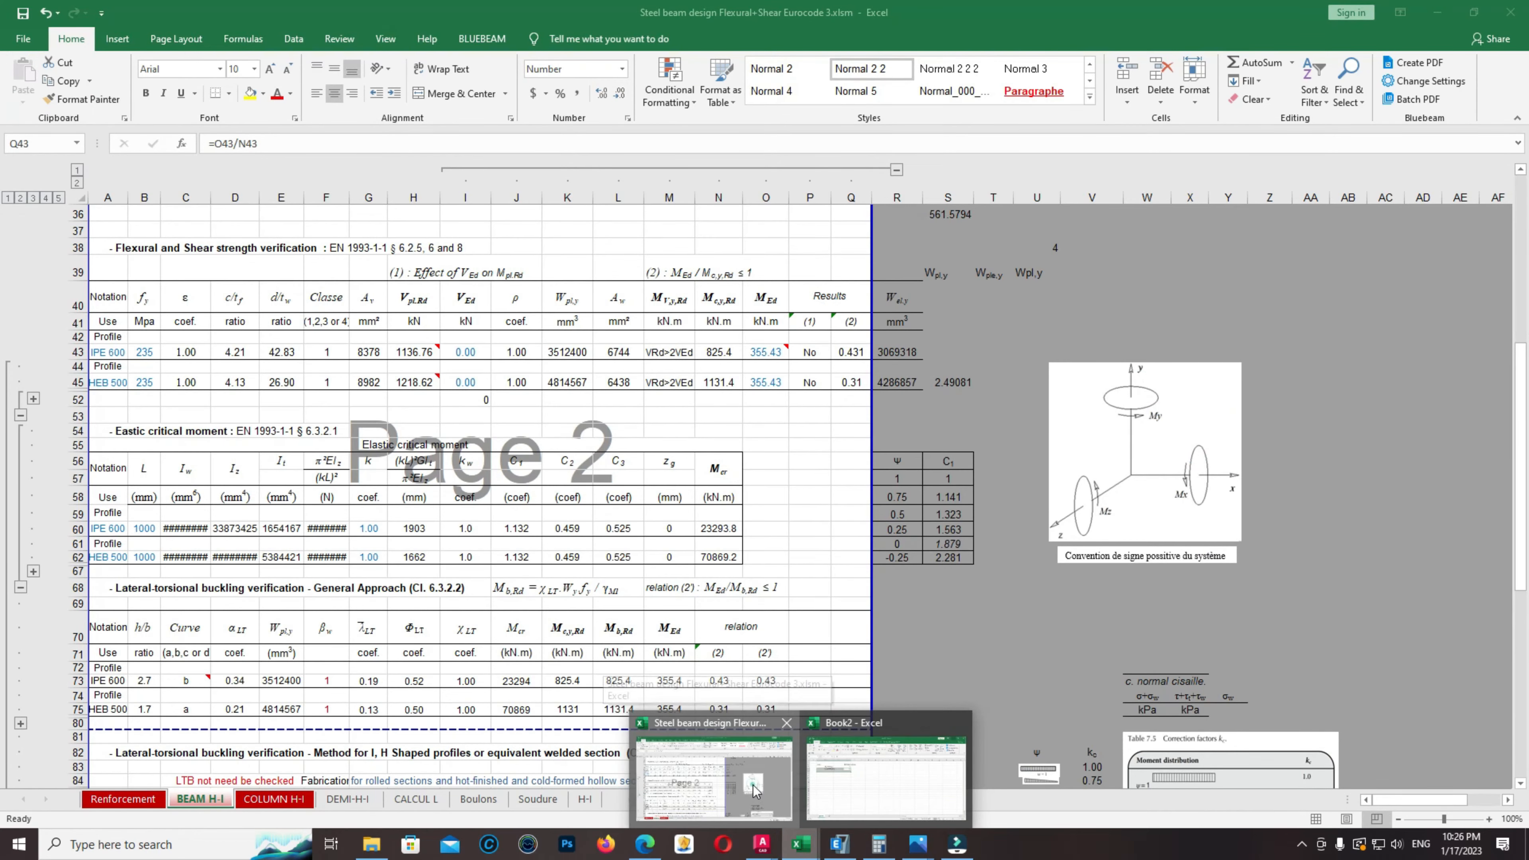
{"action": "left_click", "coordinate": [755, 791]}
{"action": "scroll", "coordinate": [655, 559], "scroll_direction": "down", "scroll_amount": 1}
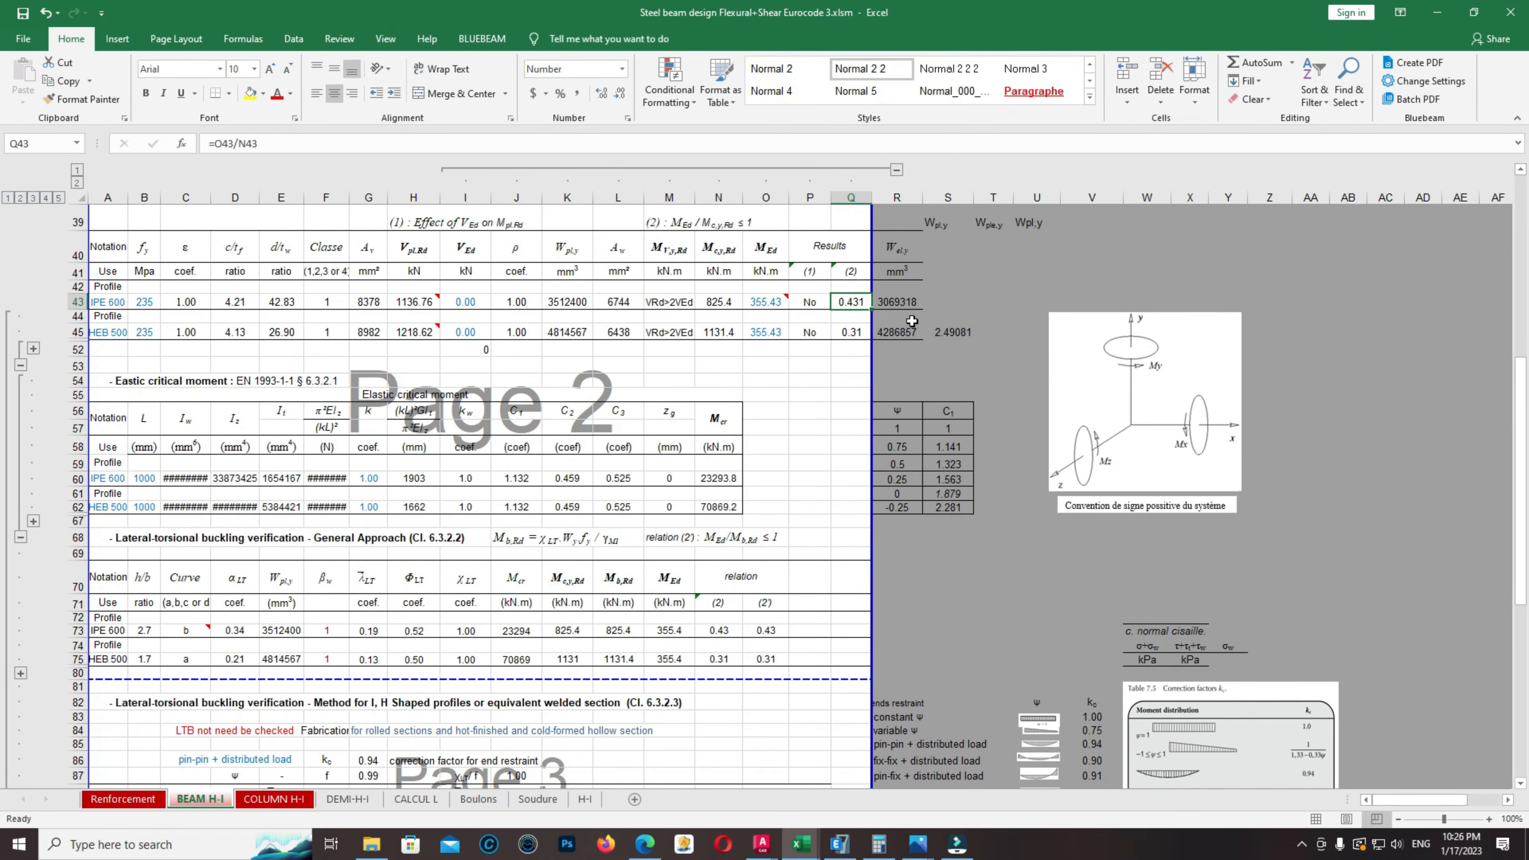
{"action": "scroll", "coordinate": [301, 336], "scroll_direction": "up", "scroll_amount": 2}
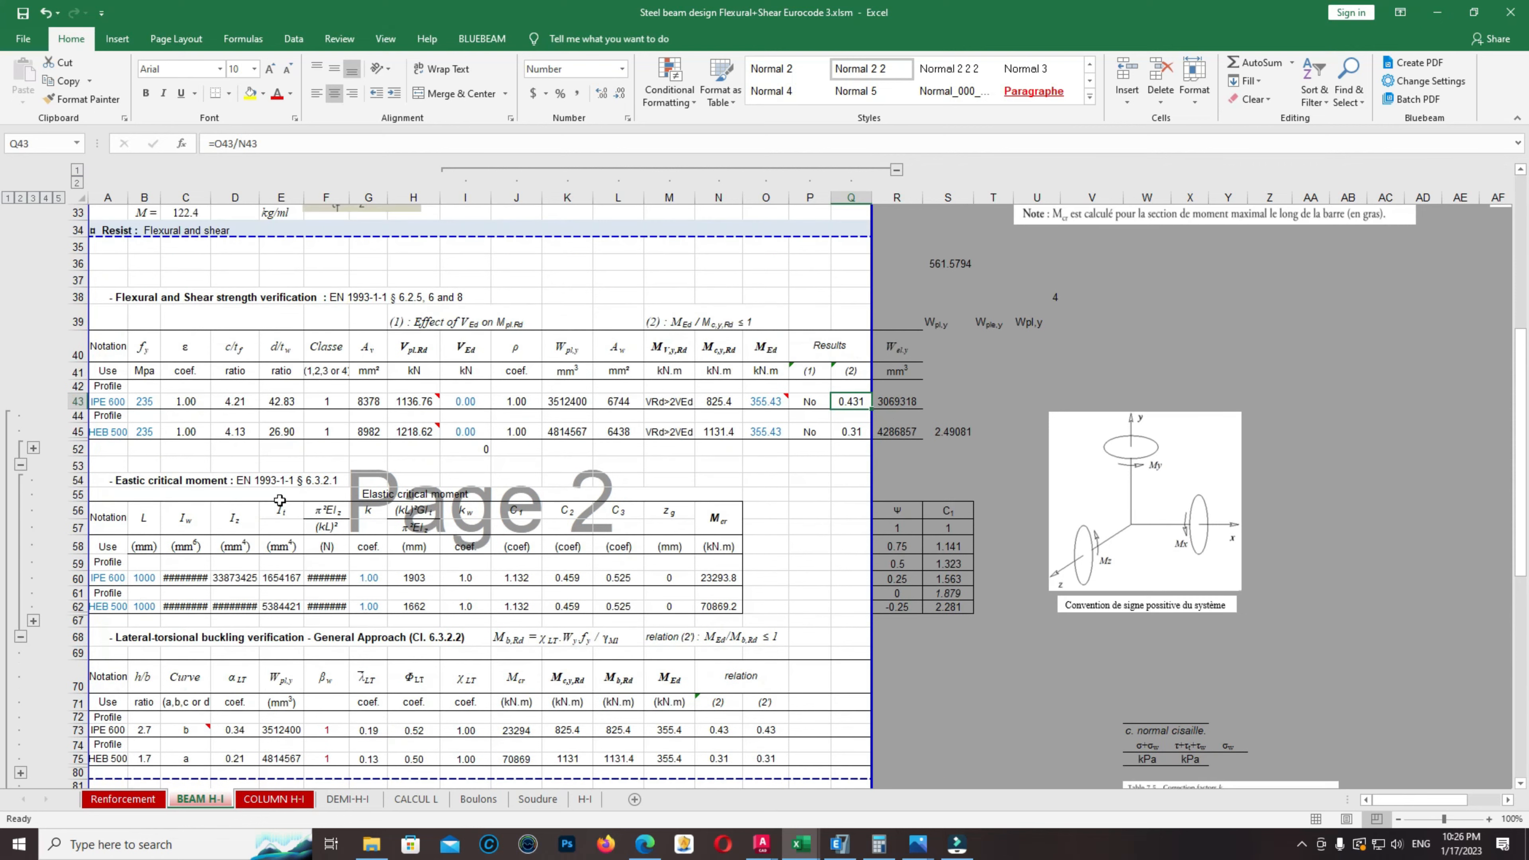
Examine the IPE 600 section properties in the workbook, return to ETABS and close the central beam's design review
{"action": "scroll", "coordinate": [288, 504], "scroll_direction": "up", "scroll_amount": 8}
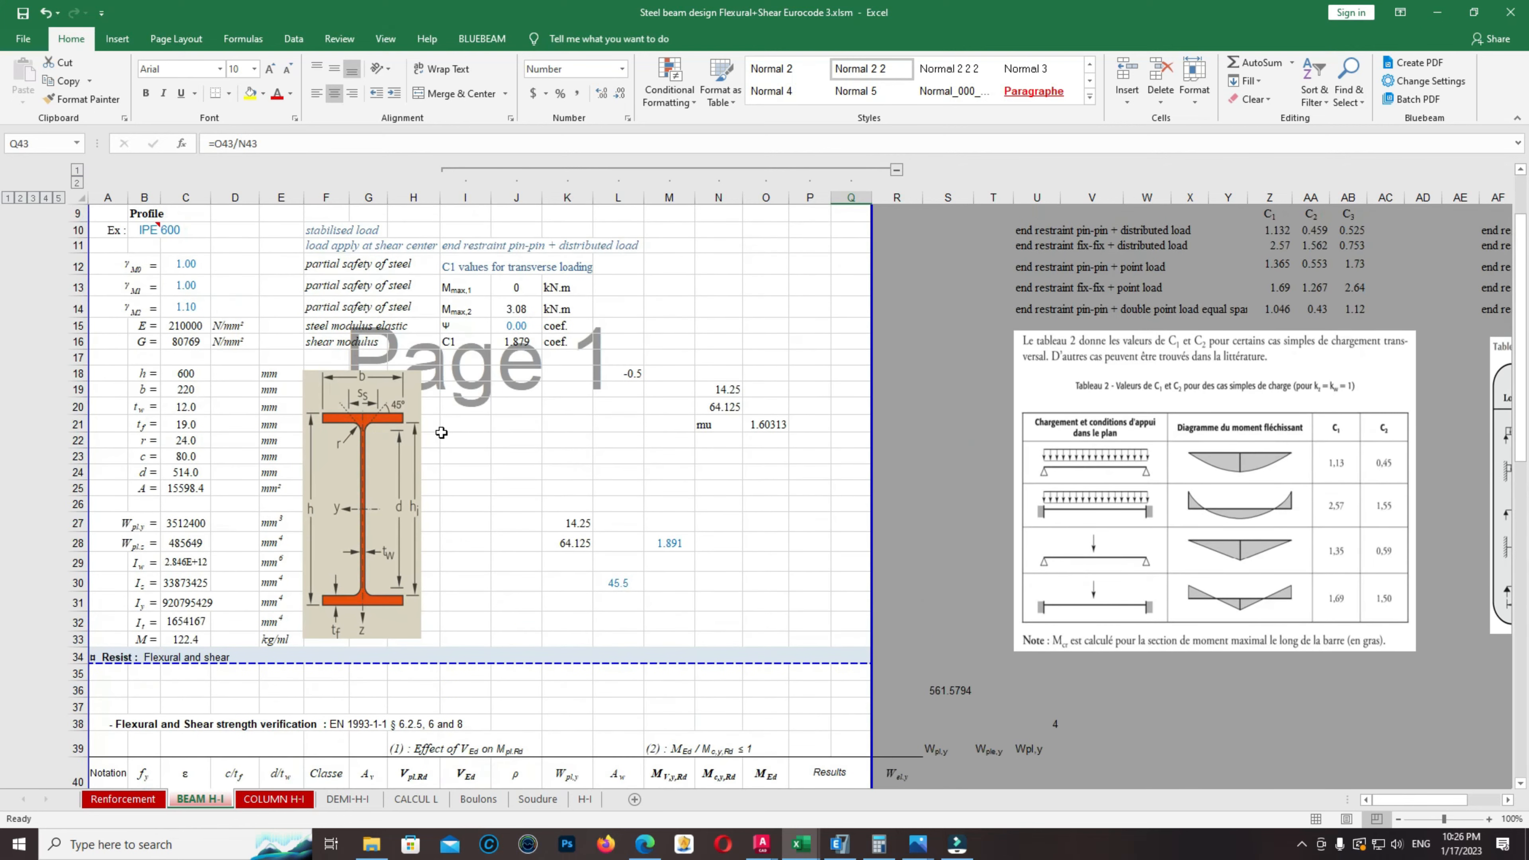
{"action": "scroll", "coordinate": [414, 398], "scroll_direction": "up", "scroll_amount": 1}
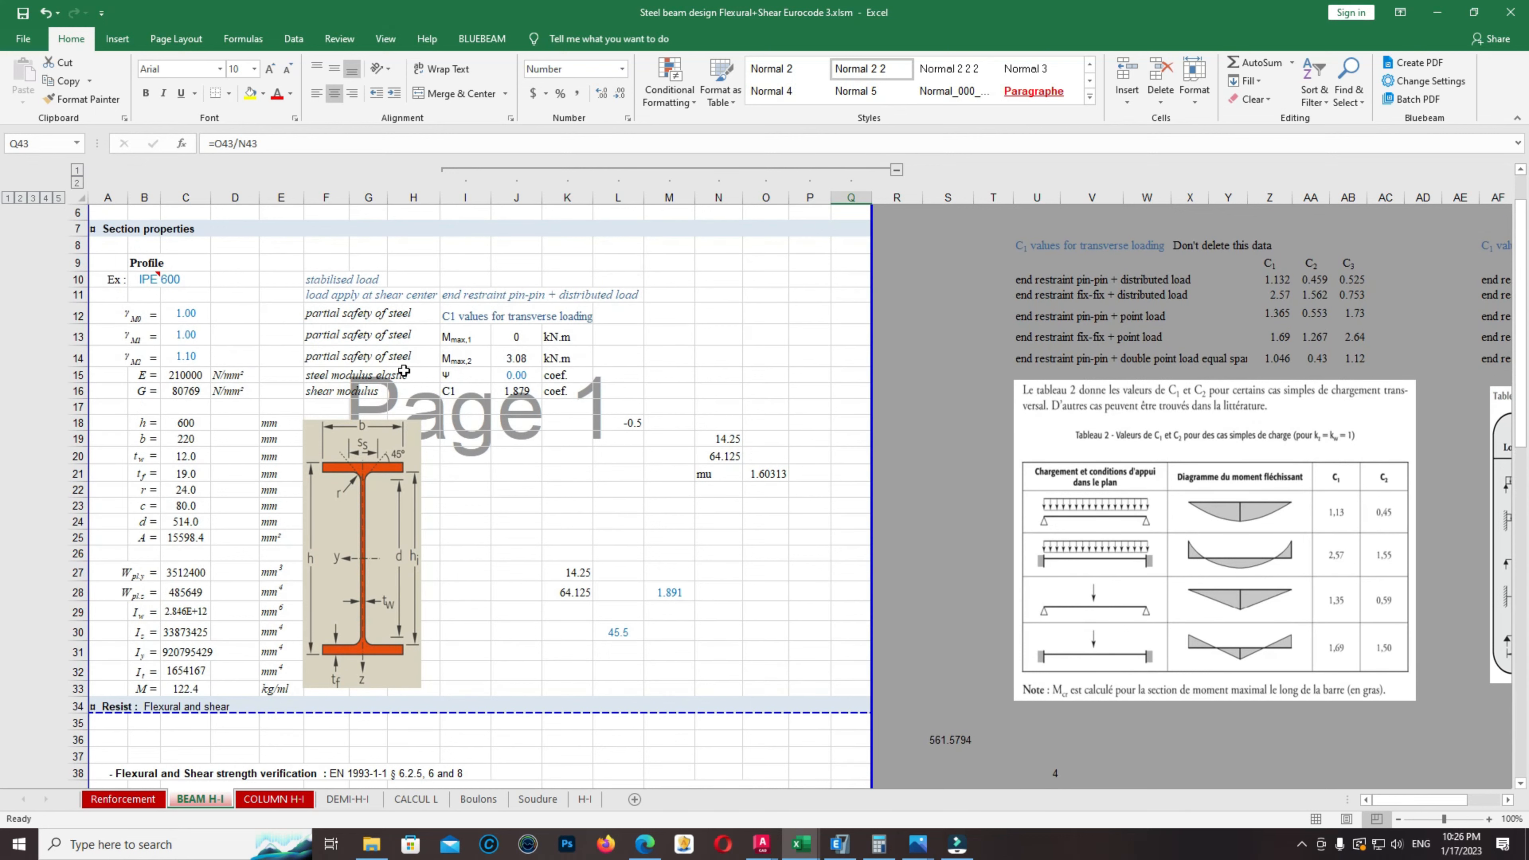
{"action": "scroll", "coordinate": [404, 372], "scroll_direction": "down", "scroll_amount": 2}
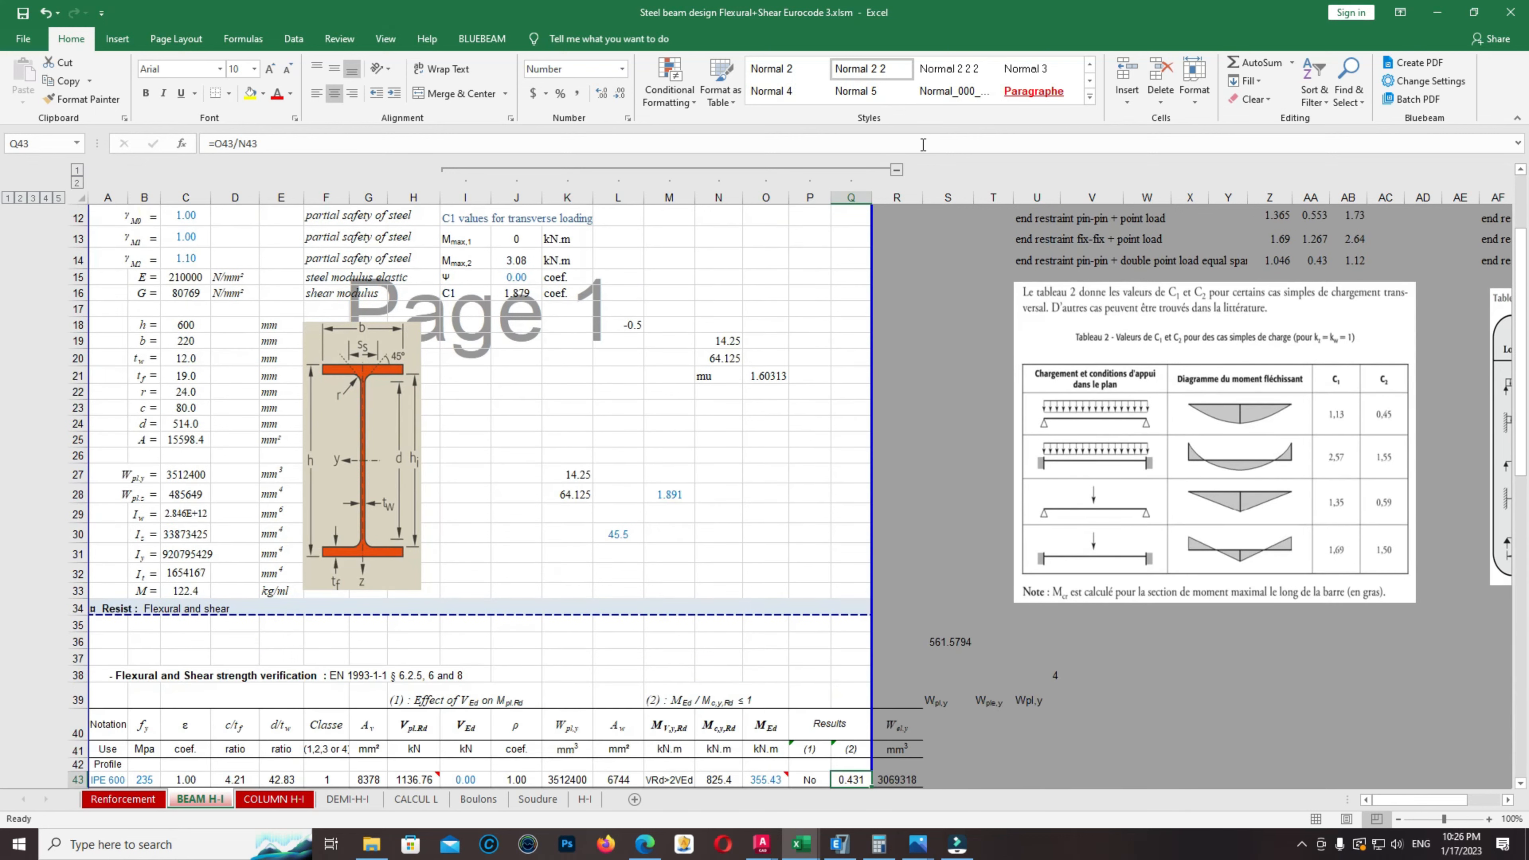
{"action": "left_click", "coordinate": [1438, 12]}
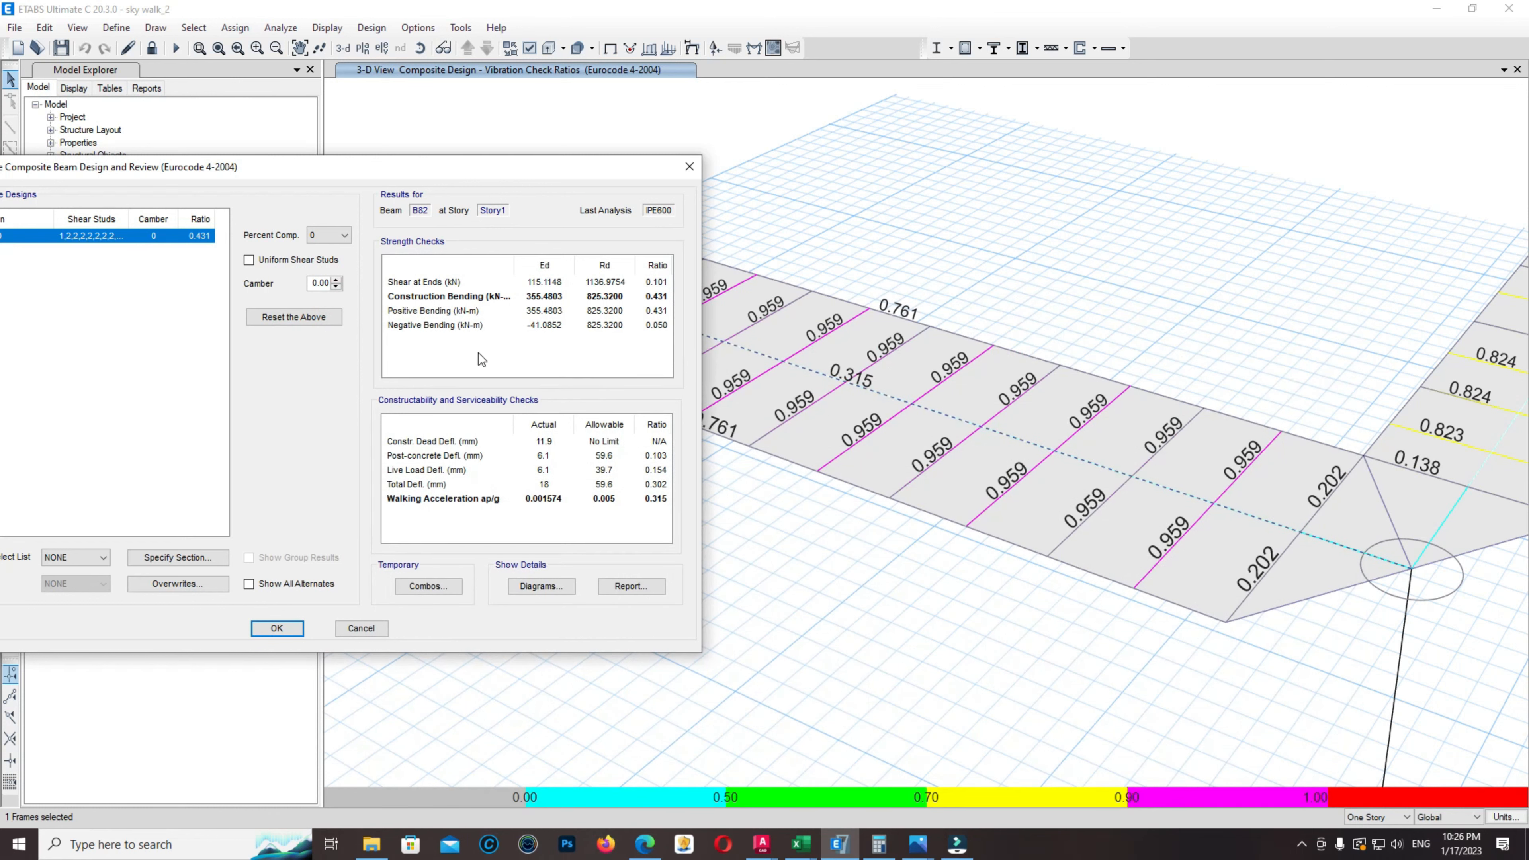
{"action": "left_click_drag", "start_coordinate": [389, 162], "coordinate": [548, 119]}
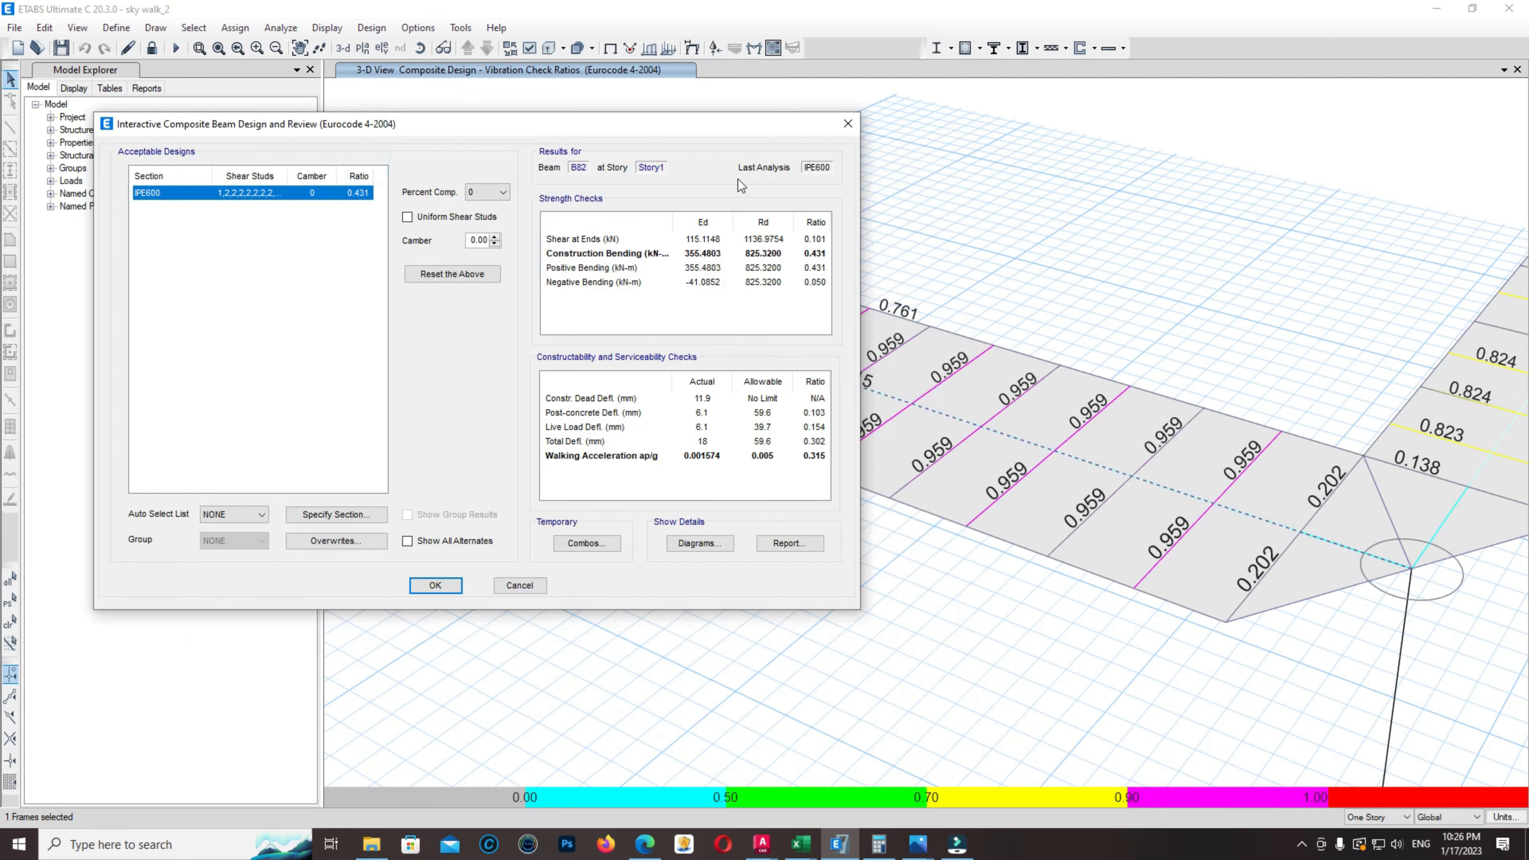
{"action": "left_click", "coordinate": [849, 123]}
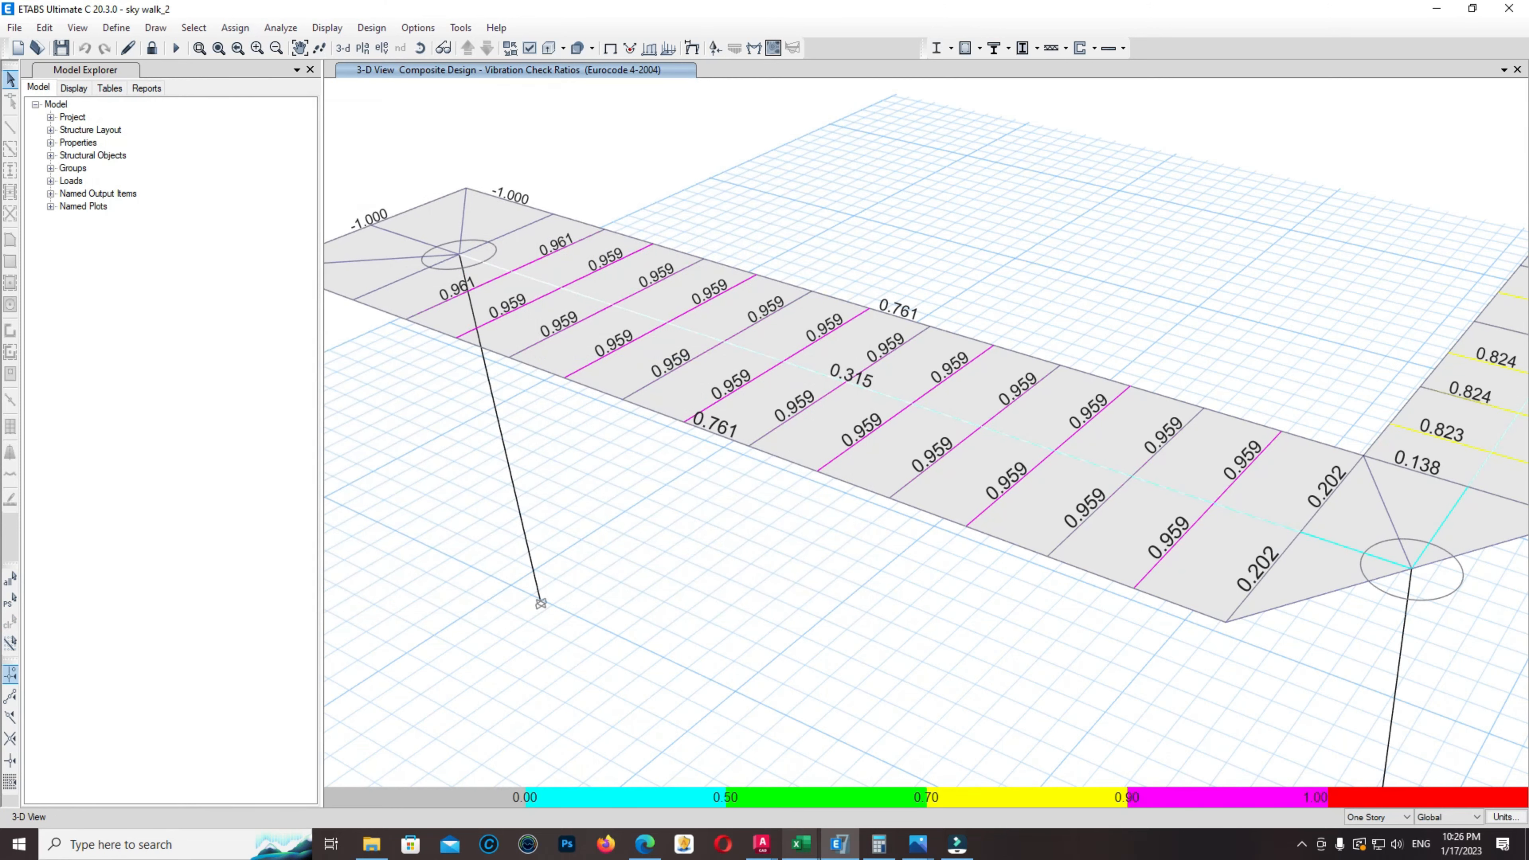
Unlock the skywalk model for editing
{"action": "mouse_move", "coordinate": [800, 844]}
{"action": "left_click", "coordinate": [815, 767]}
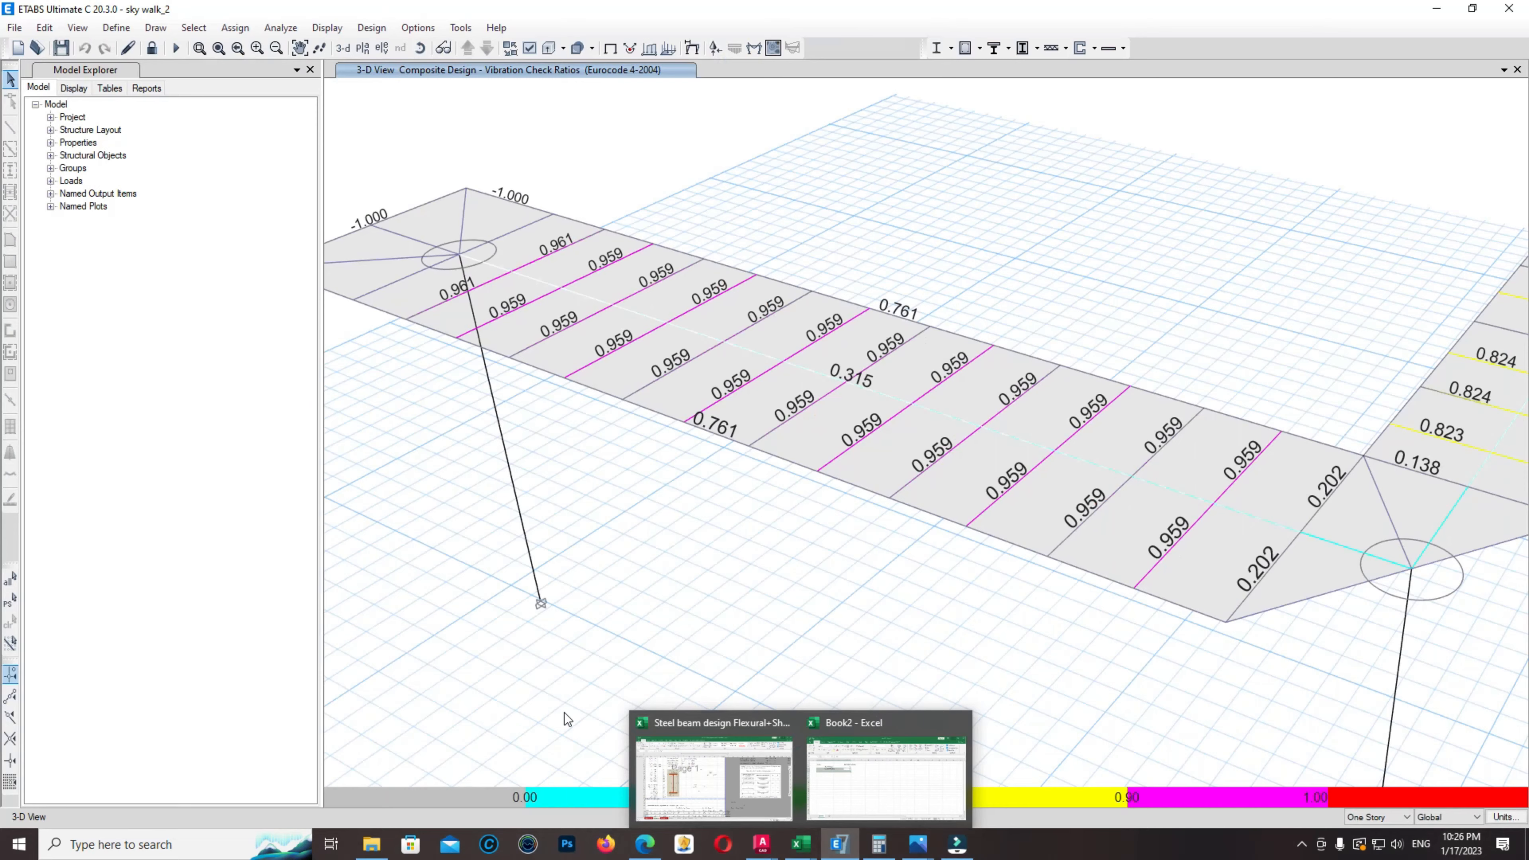
{"action": "scroll", "coordinate": [525, 479], "scroll_direction": "down", "scroll_amount": 3}
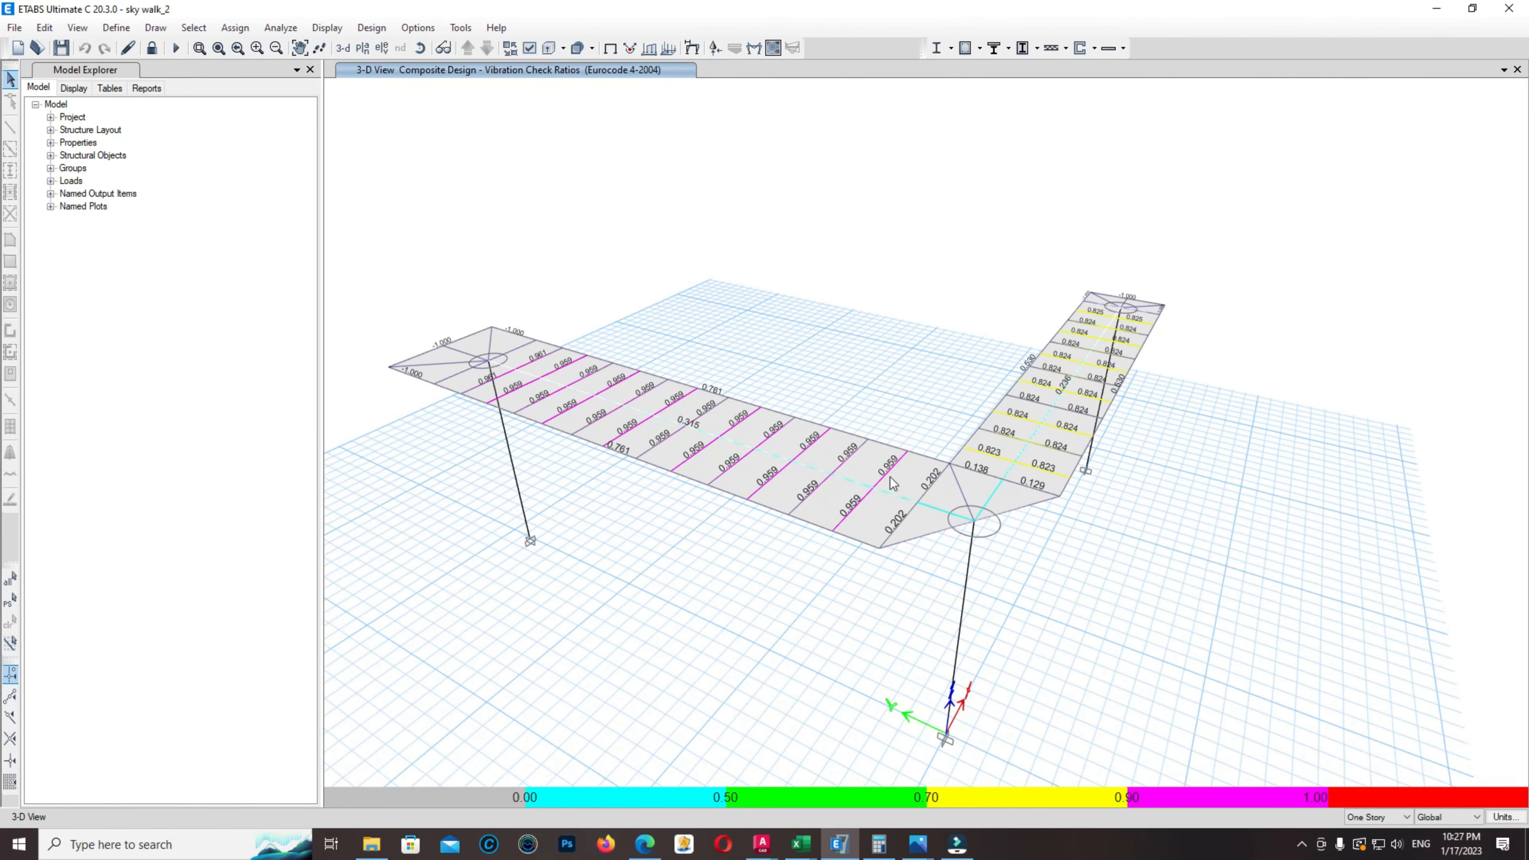
{"action": "middle_click_drag", "start_coordinate": [986, 684], "coordinate": [953, 693], "text": "shift"}
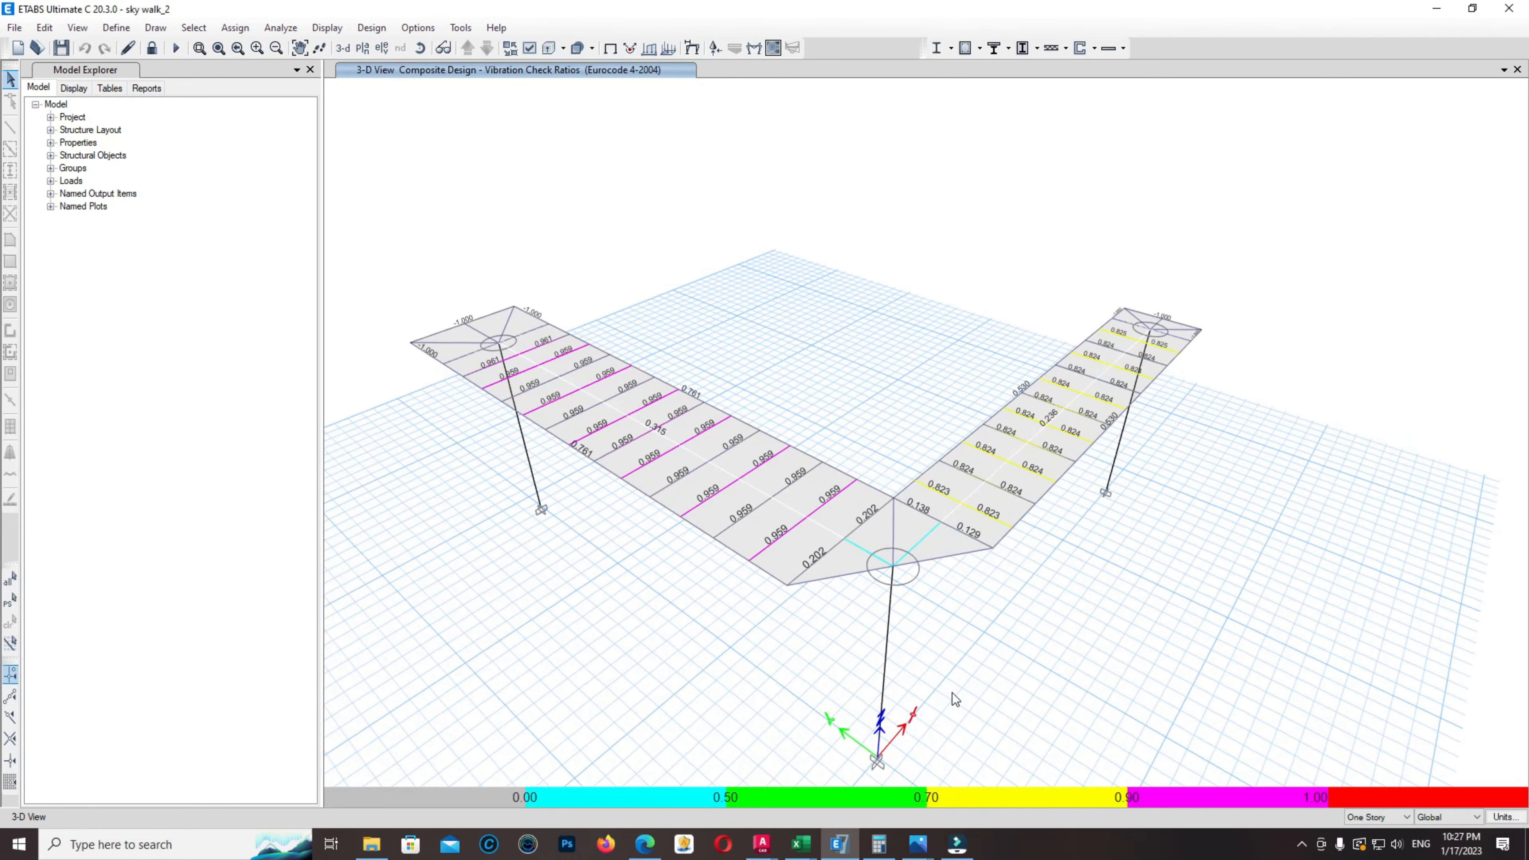
{"action": "middle_click_drag", "start_coordinate": [767, 224], "coordinate": [747, 212]}
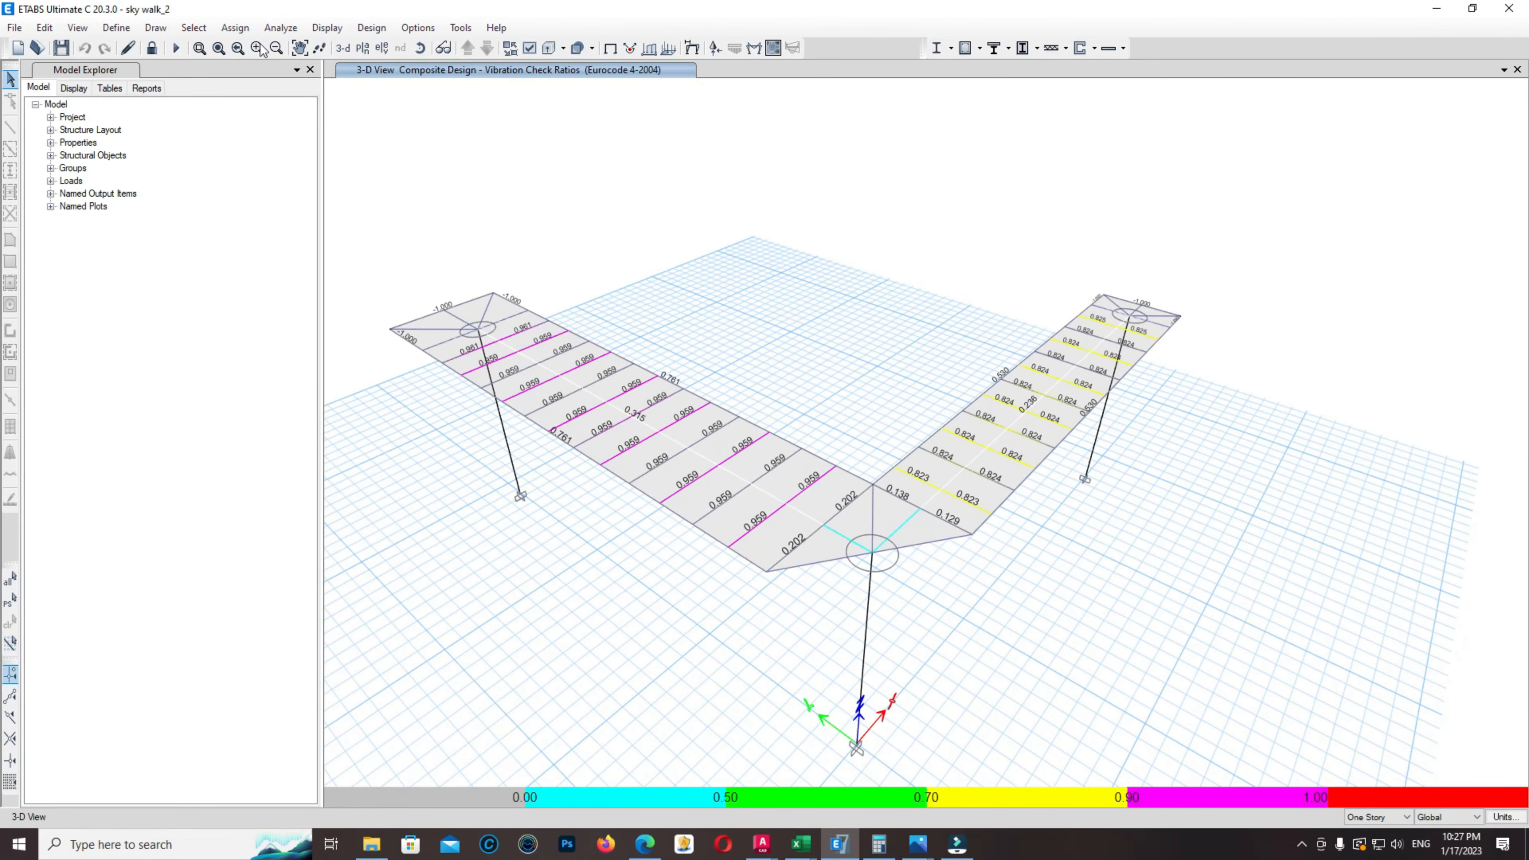
{"action": "left_click", "coordinate": [151, 48]}
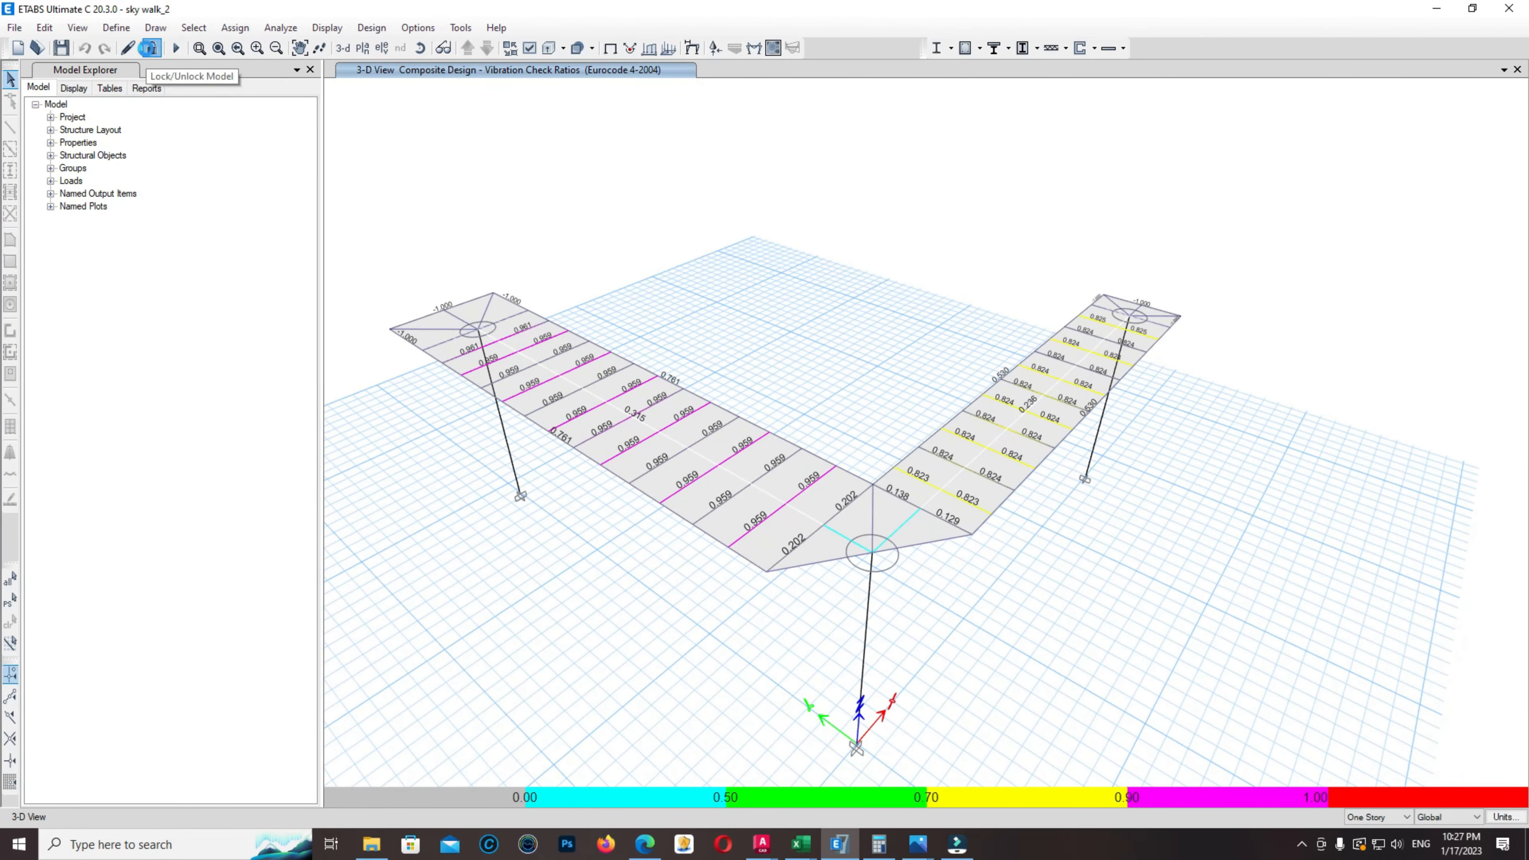
{"action": "left_click", "coordinate": [790, 483]}
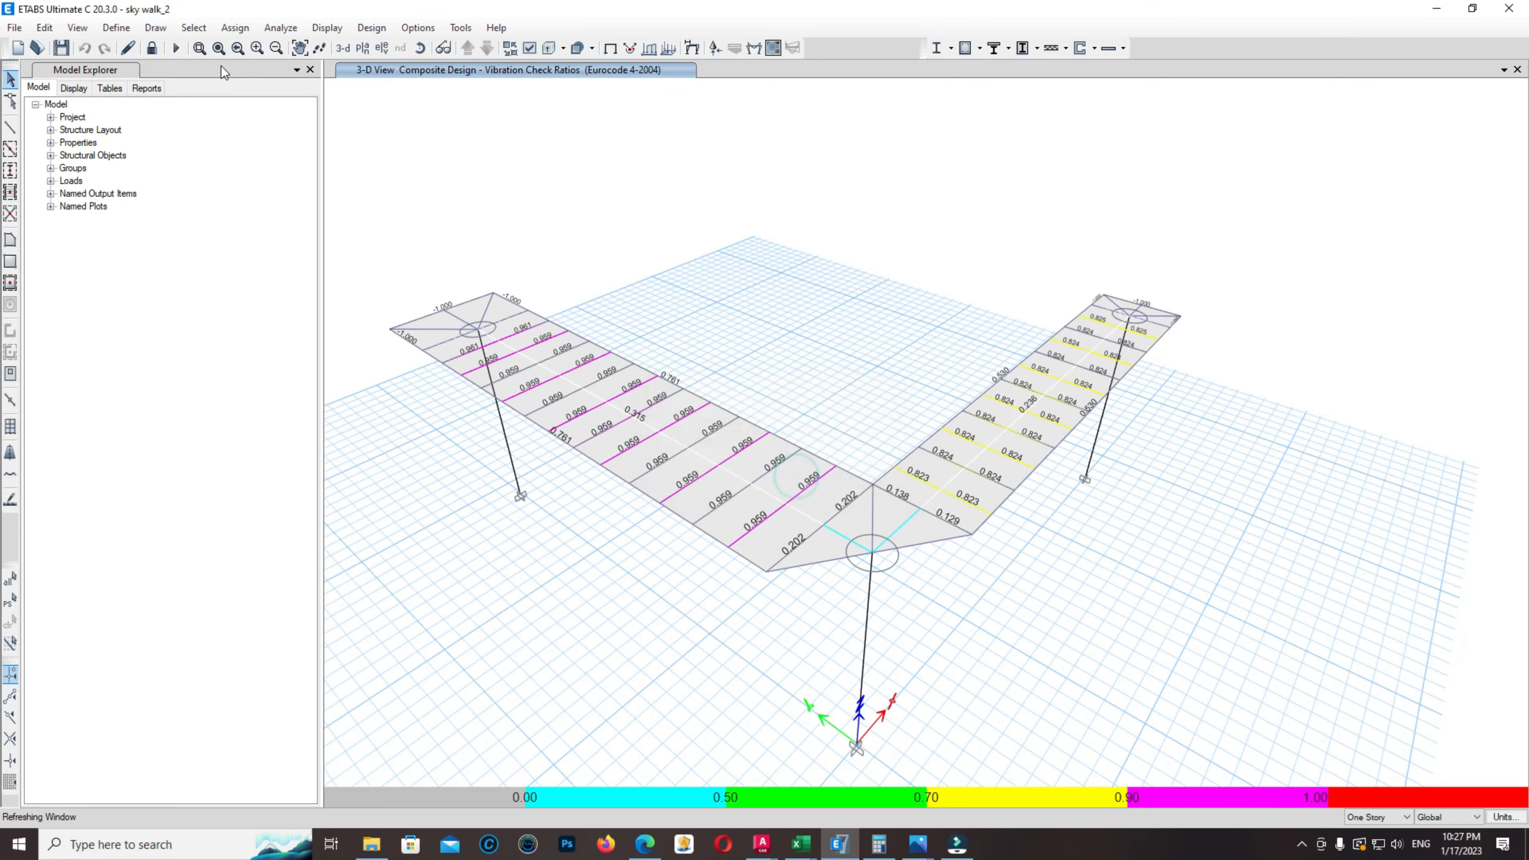
Show the Story1 plan view of the skywalk
{"action": "left_click", "coordinate": [363, 49]}
{"action": "left_click", "coordinate": [825, 611]}
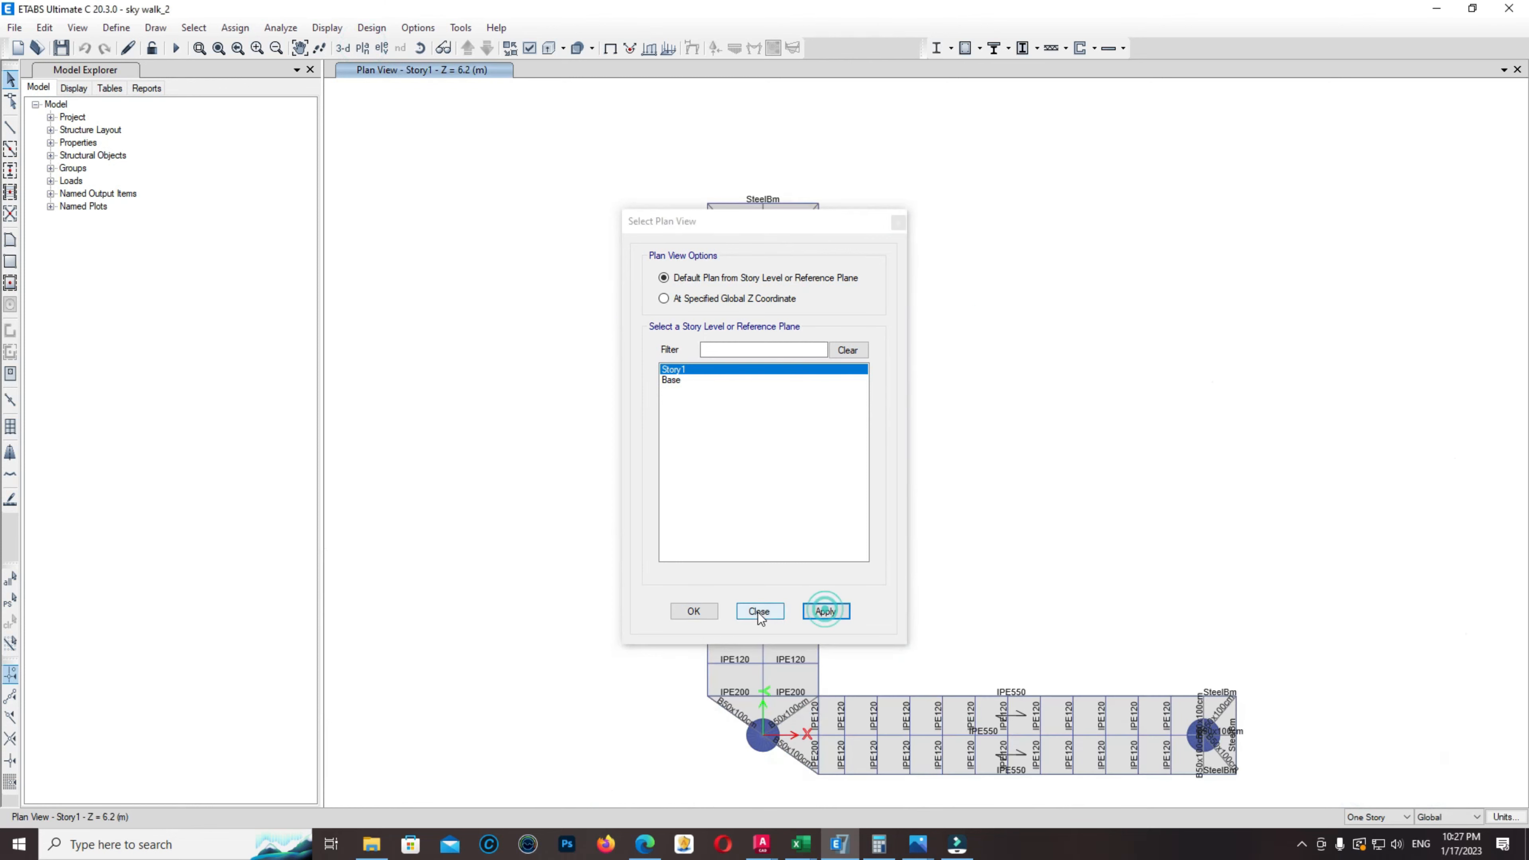
{"action": "left_click", "coordinate": [759, 611]}
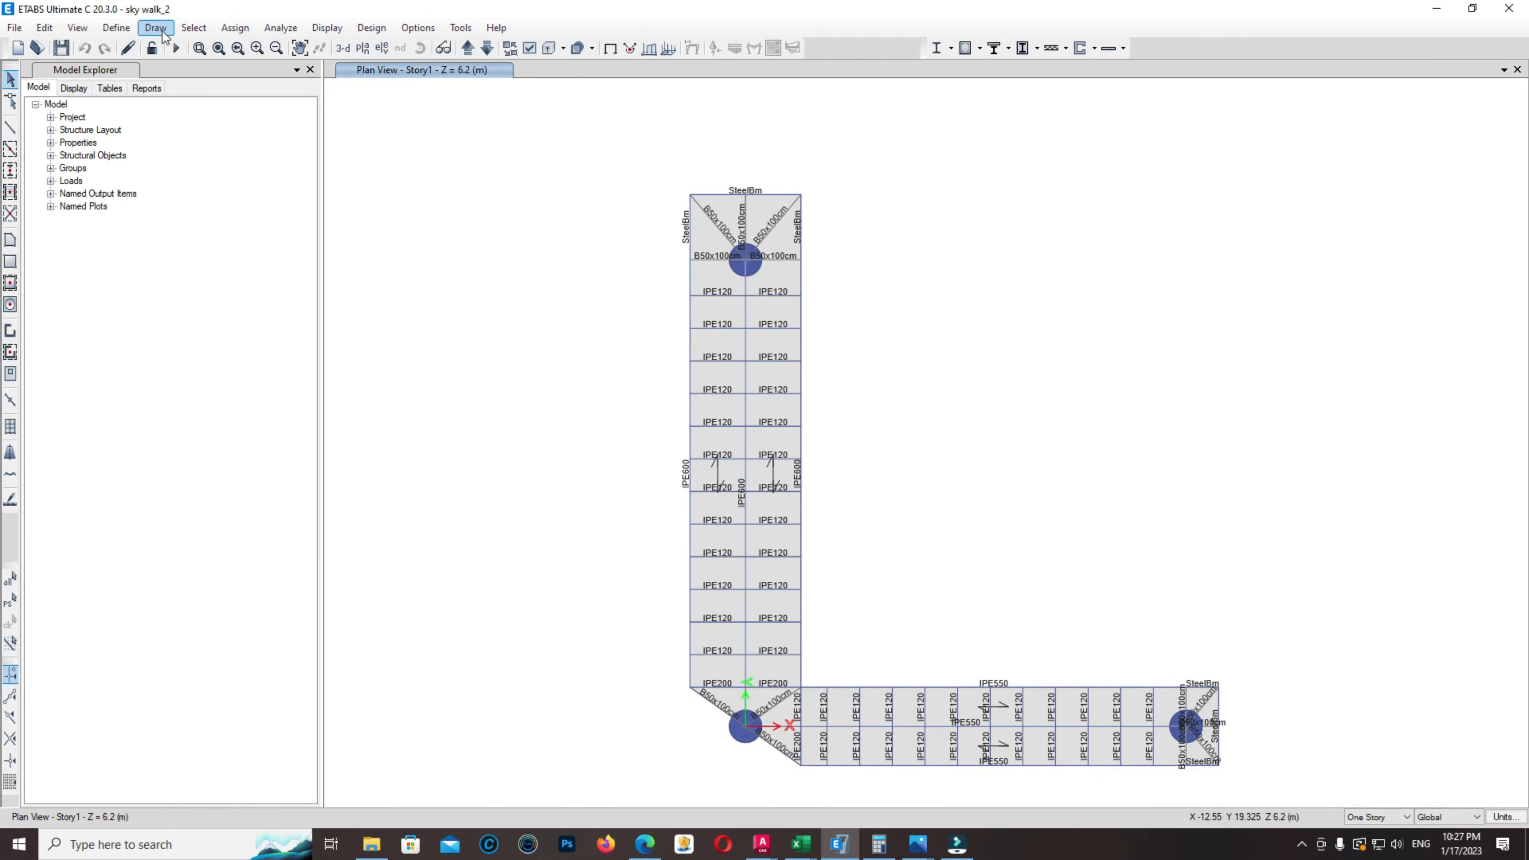
Look through the IPE profiles in the defined frame sections and close the list without changes
{"action": "left_click", "coordinate": [128, 35]}
{"action": "mouse_move", "coordinate": [168, 75]}
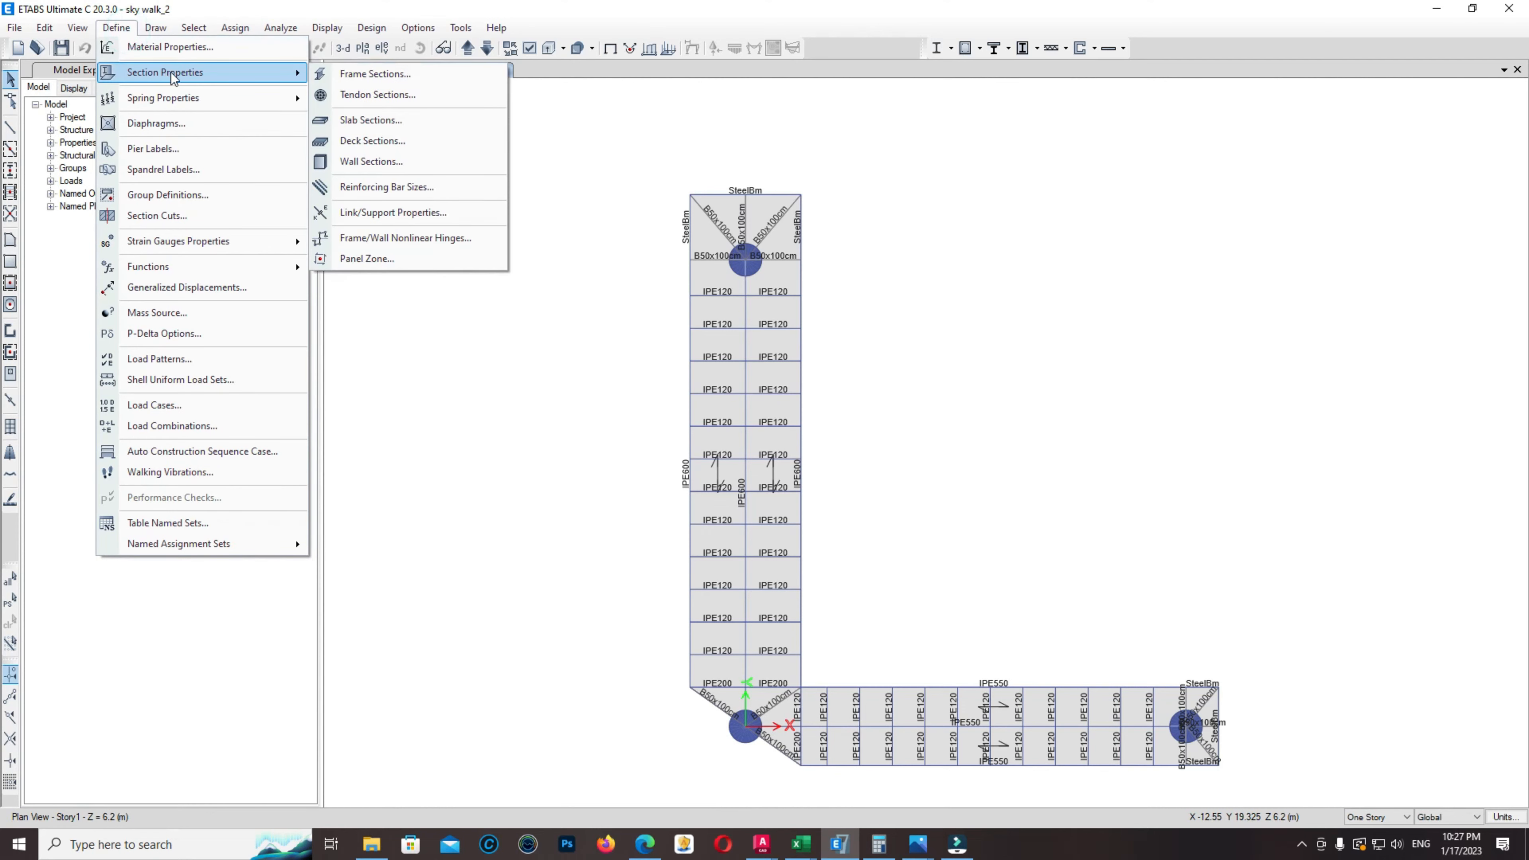
{"action": "left_click", "coordinate": [443, 75]}
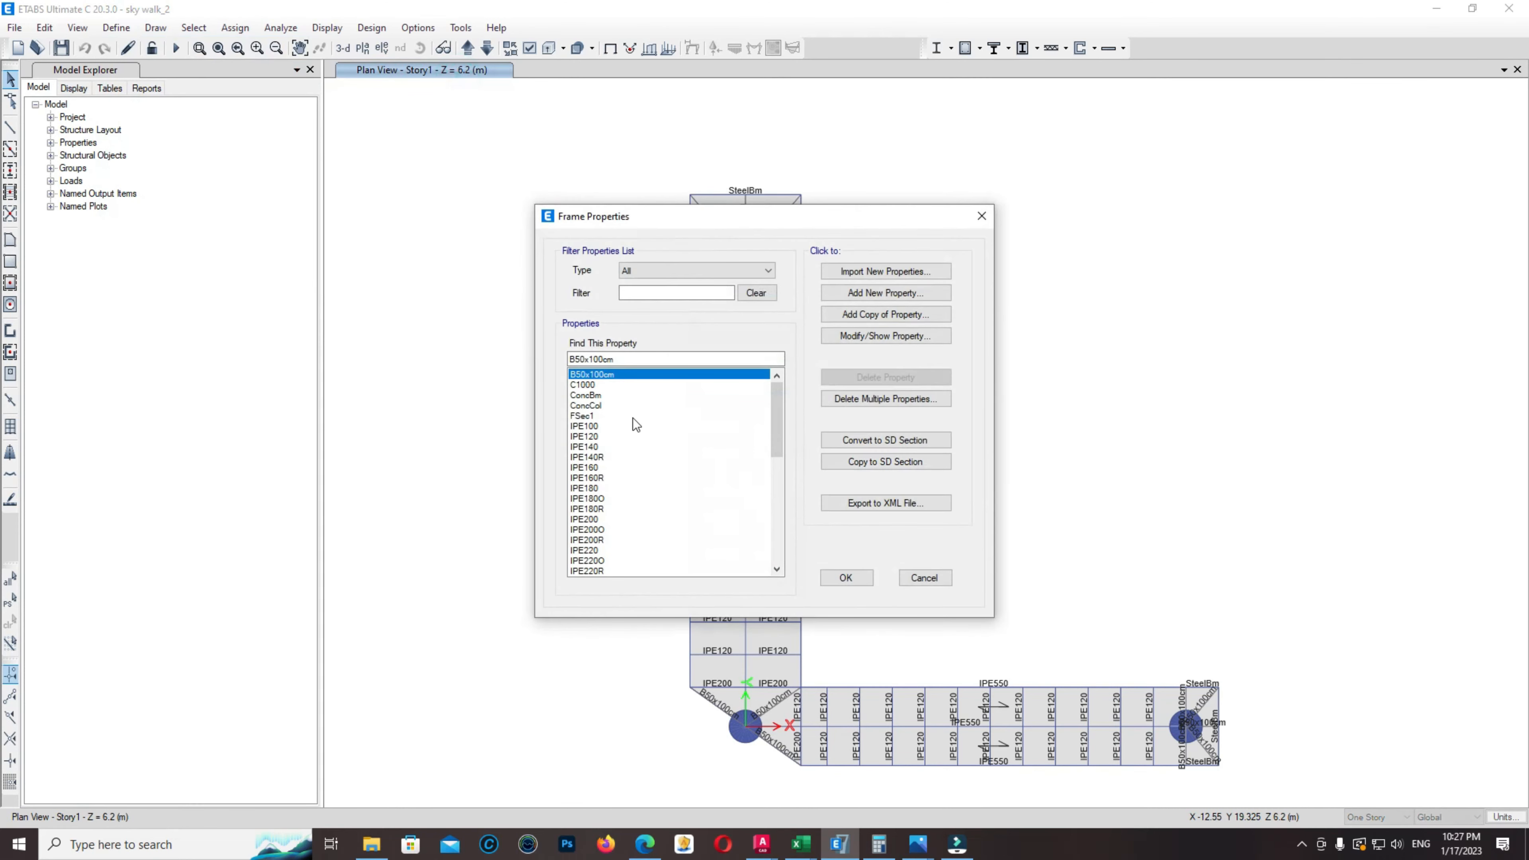
{"action": "scroll", "coordinate": [622, 476], "scroll_direction": "down", "scroll_amount": 2}
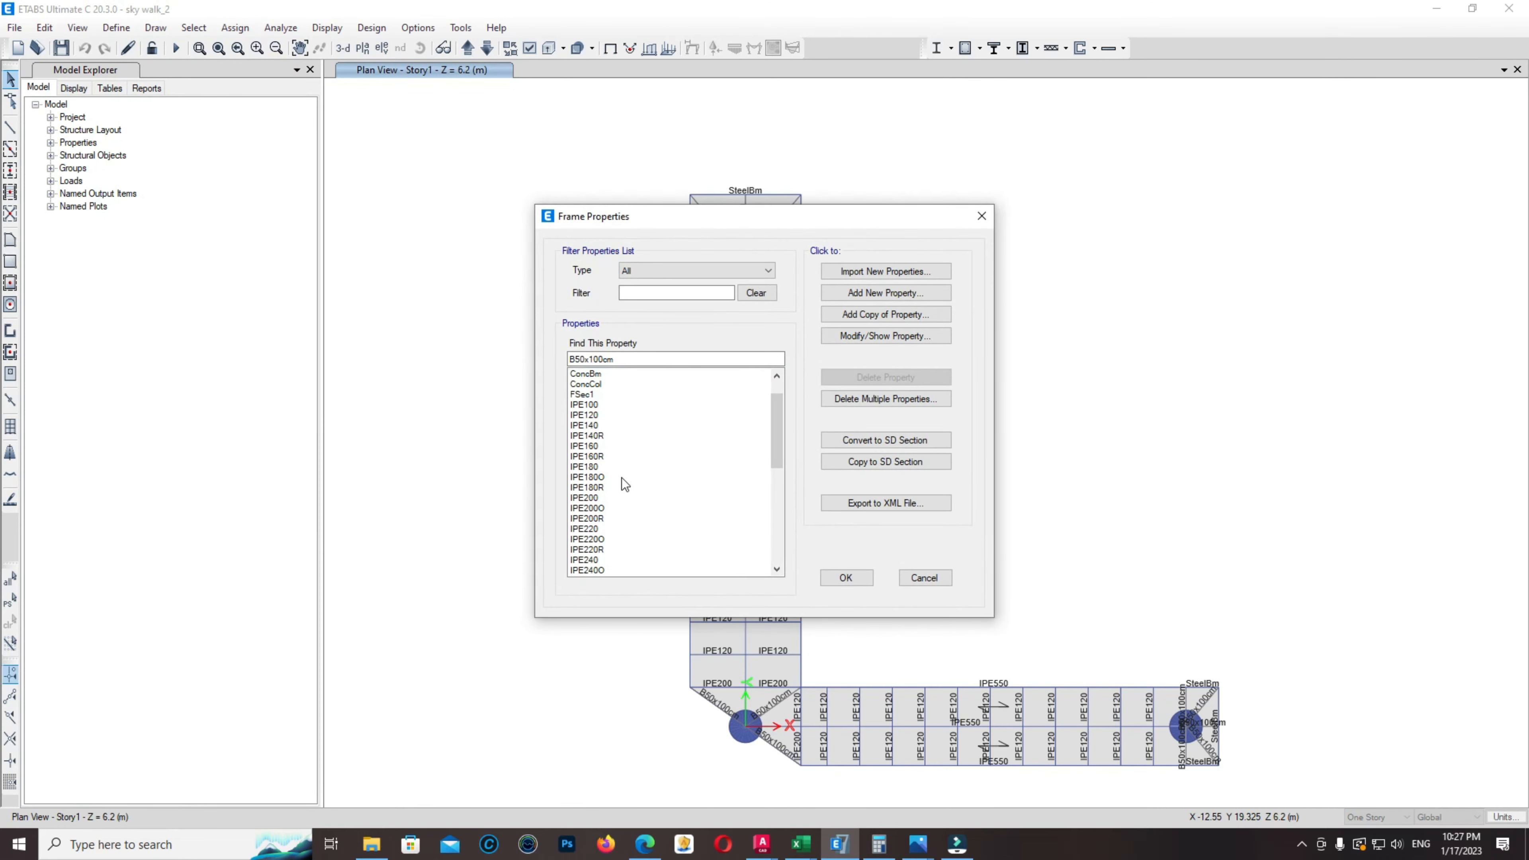
{"action": "left_click", "coordinate": [980, 218]}
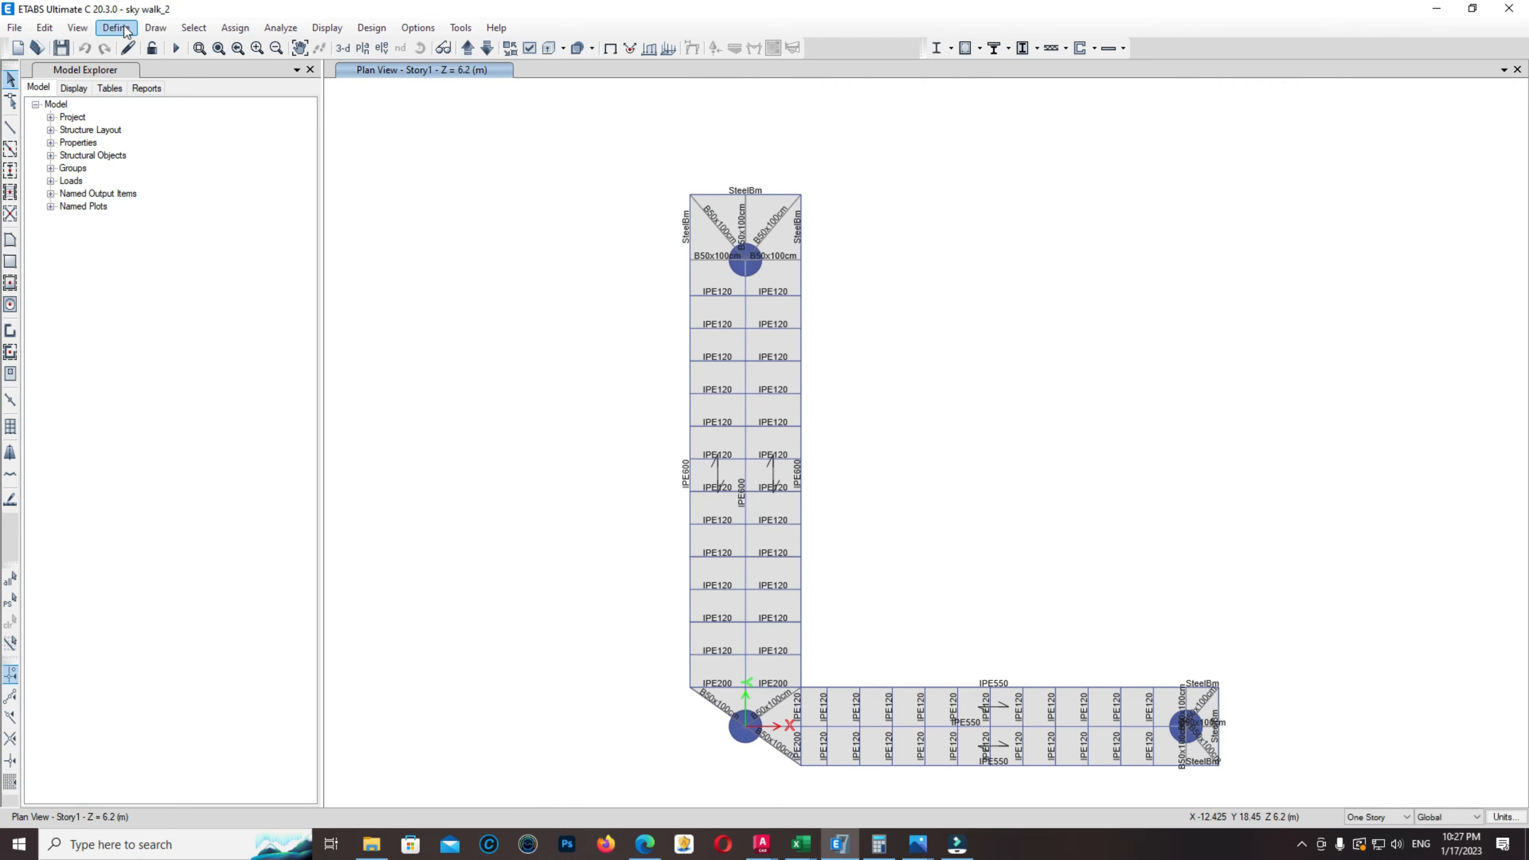
Select all frames that use the IPE600 section by their frame property
{"action": "left_click", "coordinate": [193, 28]}
{"action": "mouse_move", "coordinate": [225, 66]}
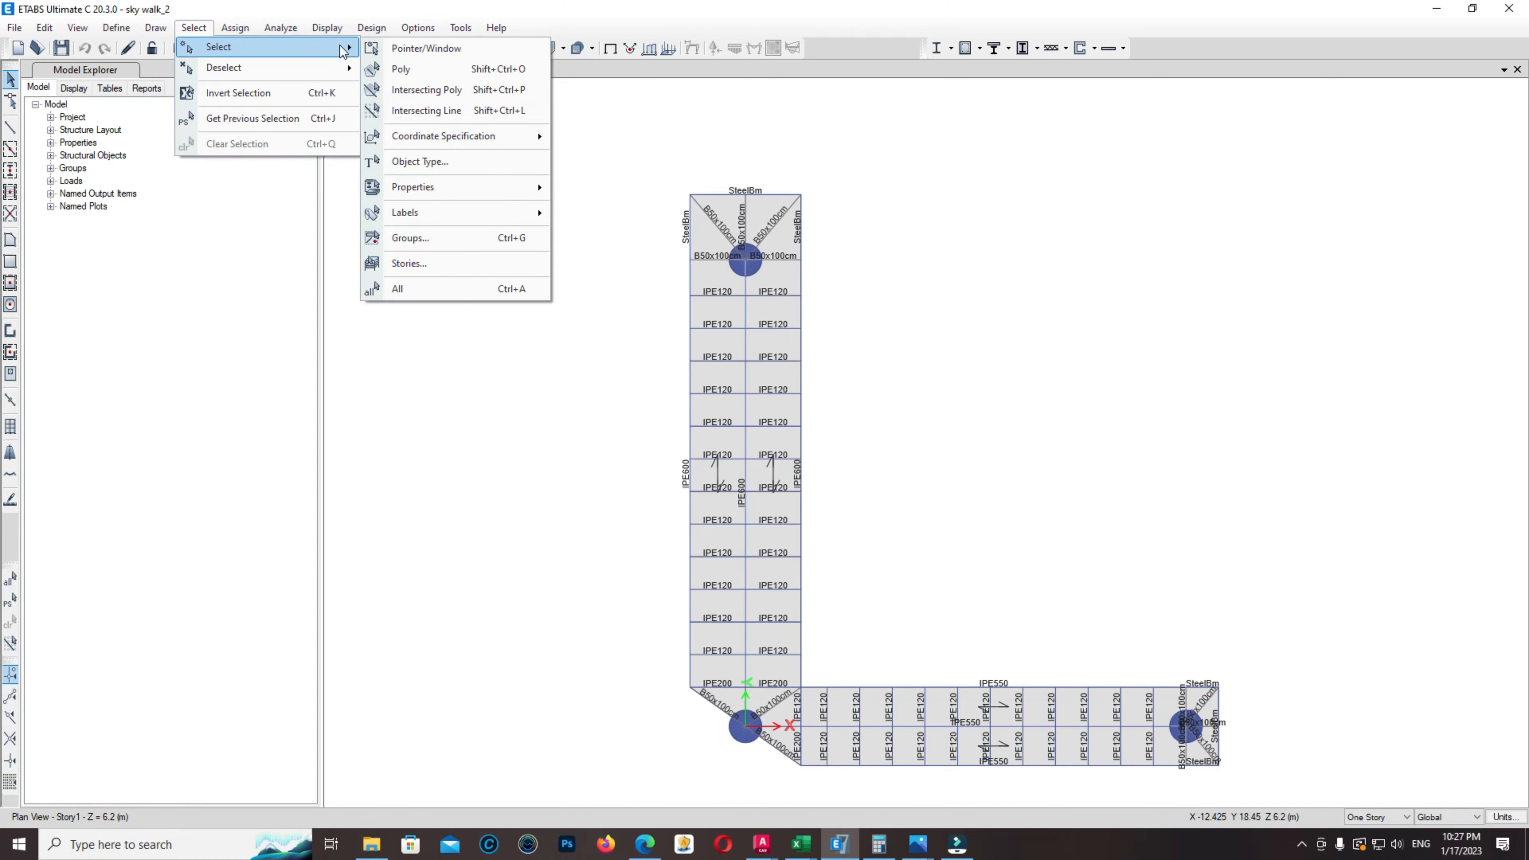
{"action": "mouse_move", "coordinate": [440, 188]}
{"action": "mouse_move", "coordinate": [444, 218]}
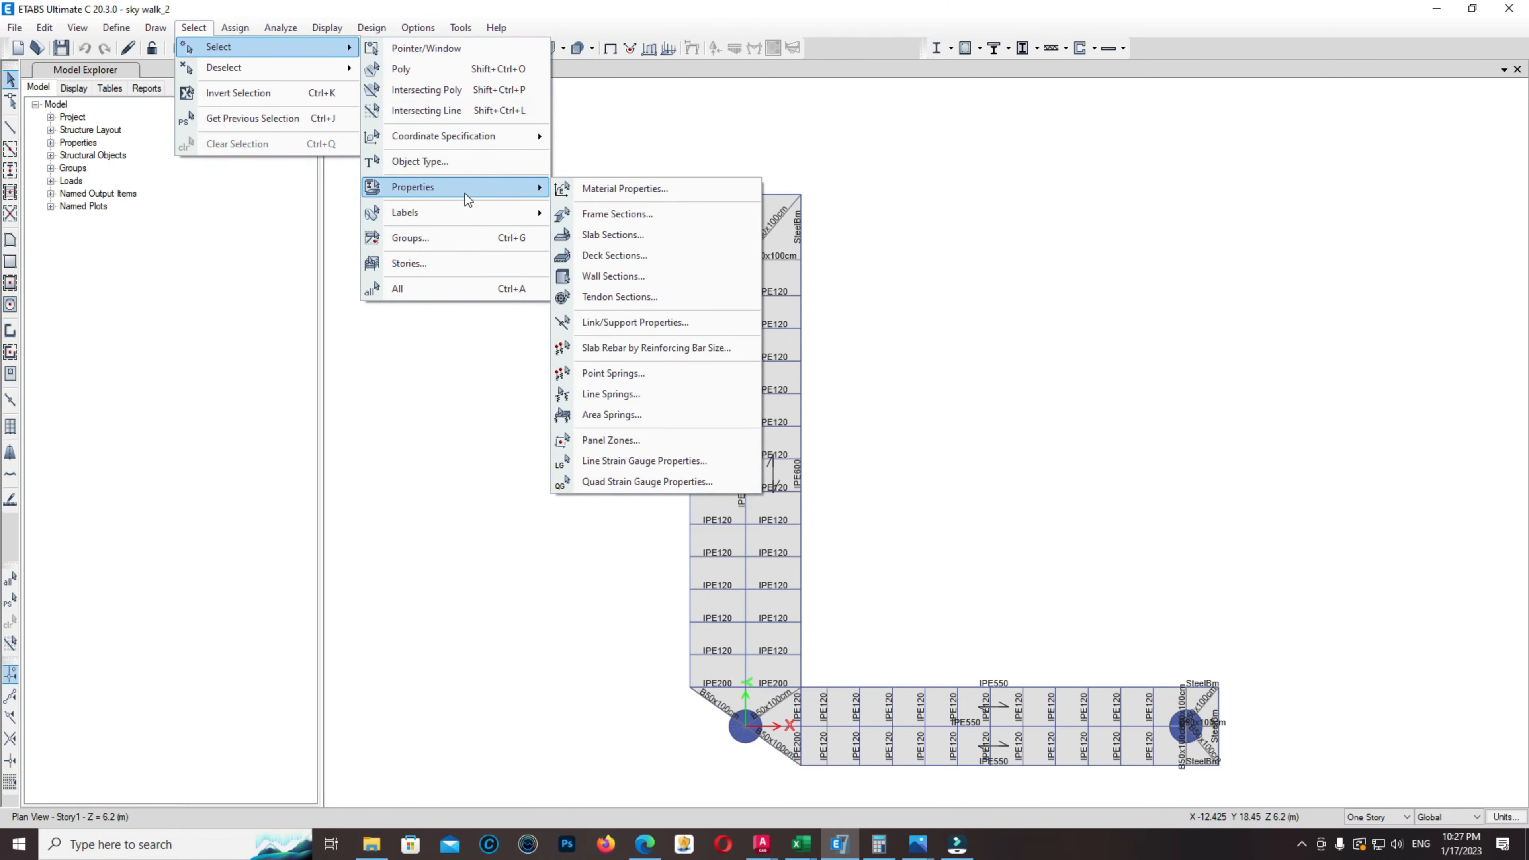
{"action": "left_click", "coordinate": [604, 215]}
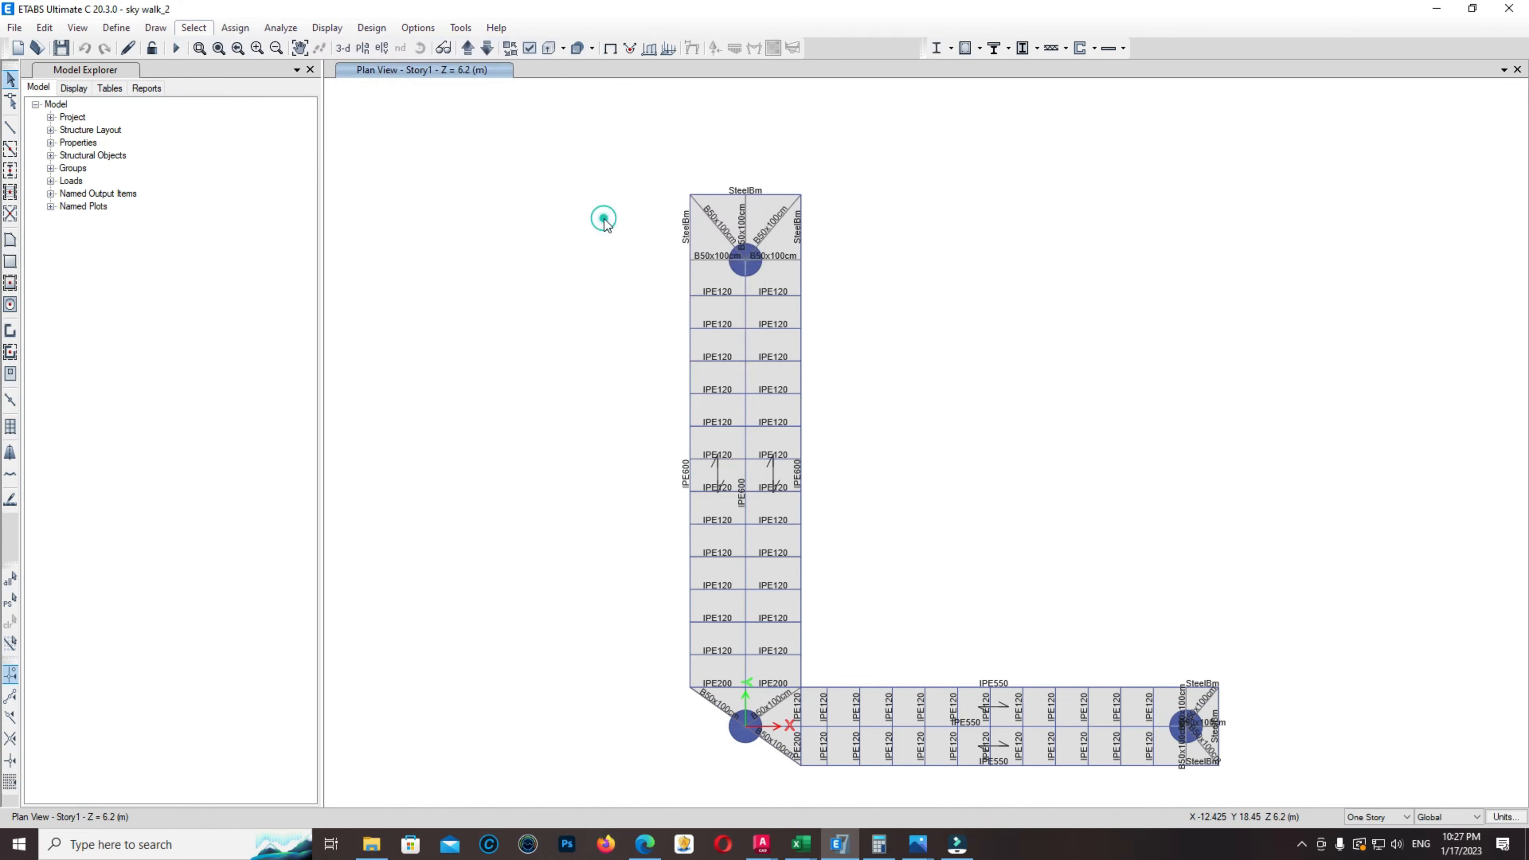
{"action": "scroll", "coordinate": [724, 475], "scroll_direction": "down", "scroll_amount": 5}
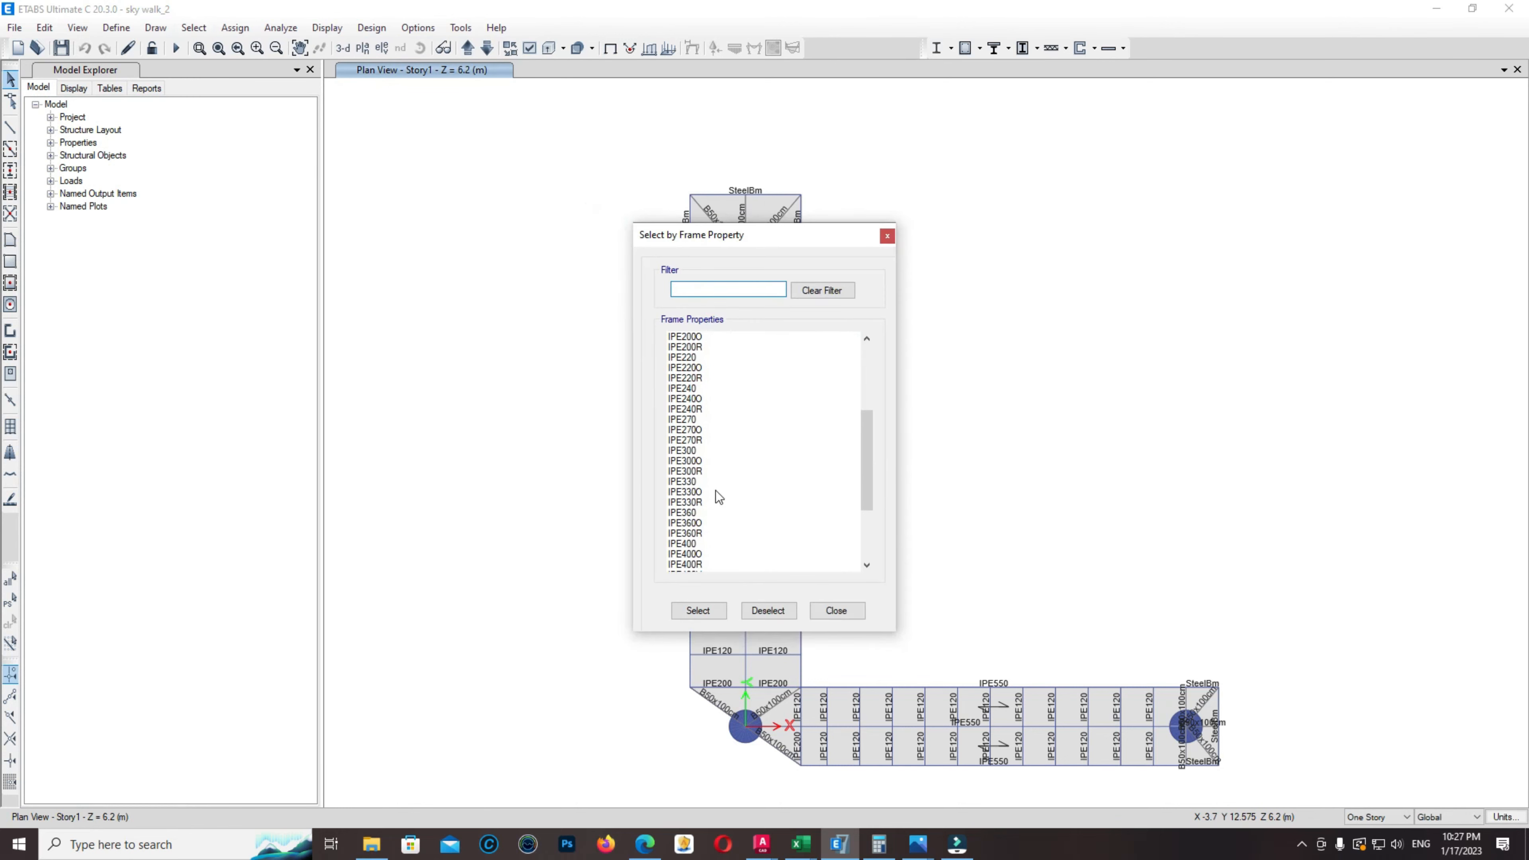
{"action": "scroll", "coordinate": [706, 528], "scroll_direction": "down", "scroll_amount": 2}
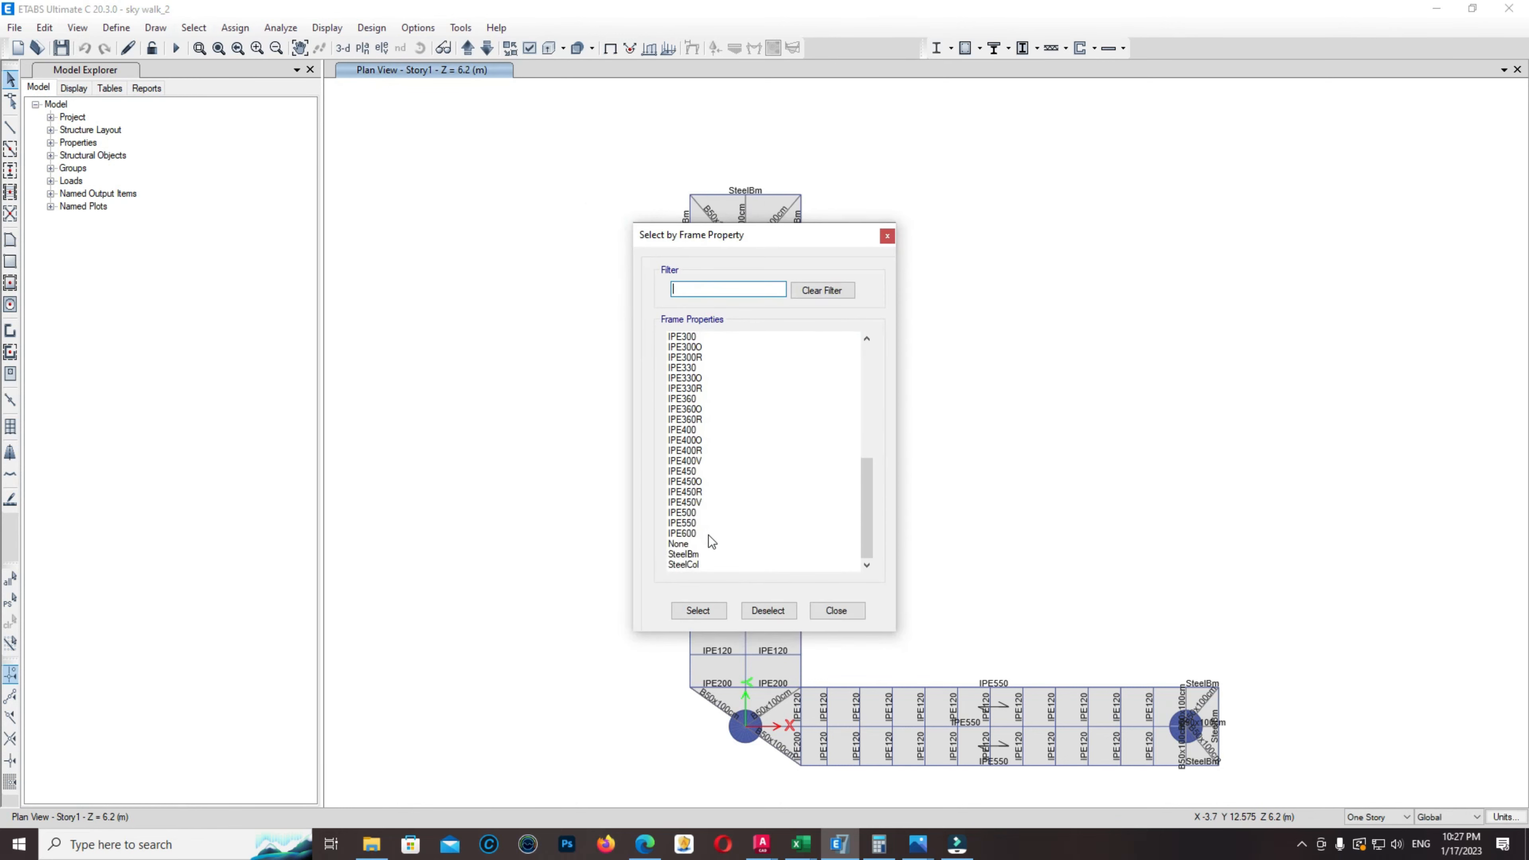
{"action": "left_click", "coordinate": [694, 533]}
{"action": "left_click", "coordinate": [698, 610]}
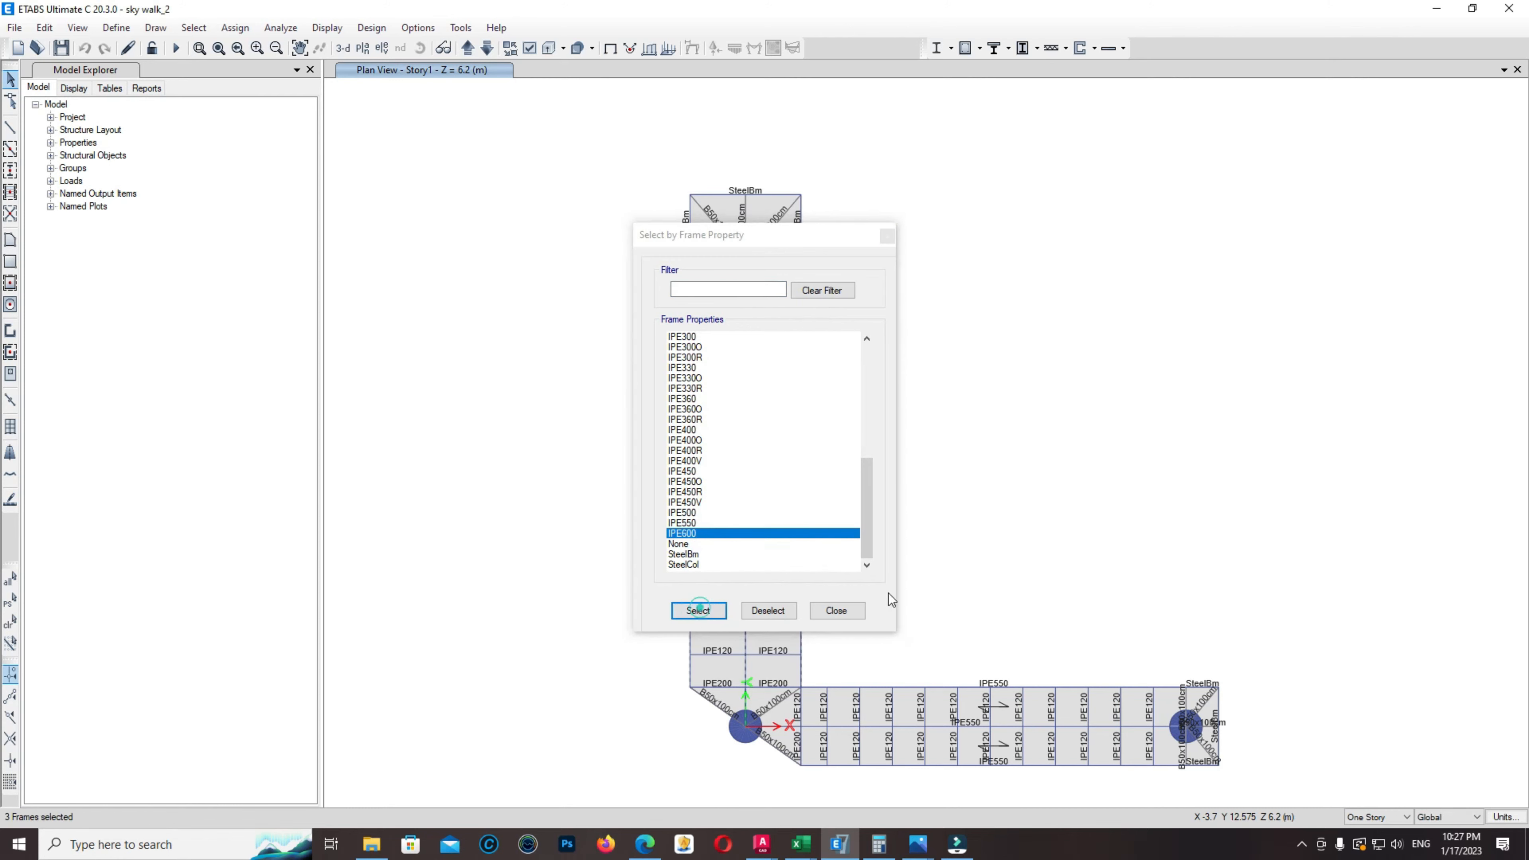
{"action": "left_click", "coordinate": [889, 234]}
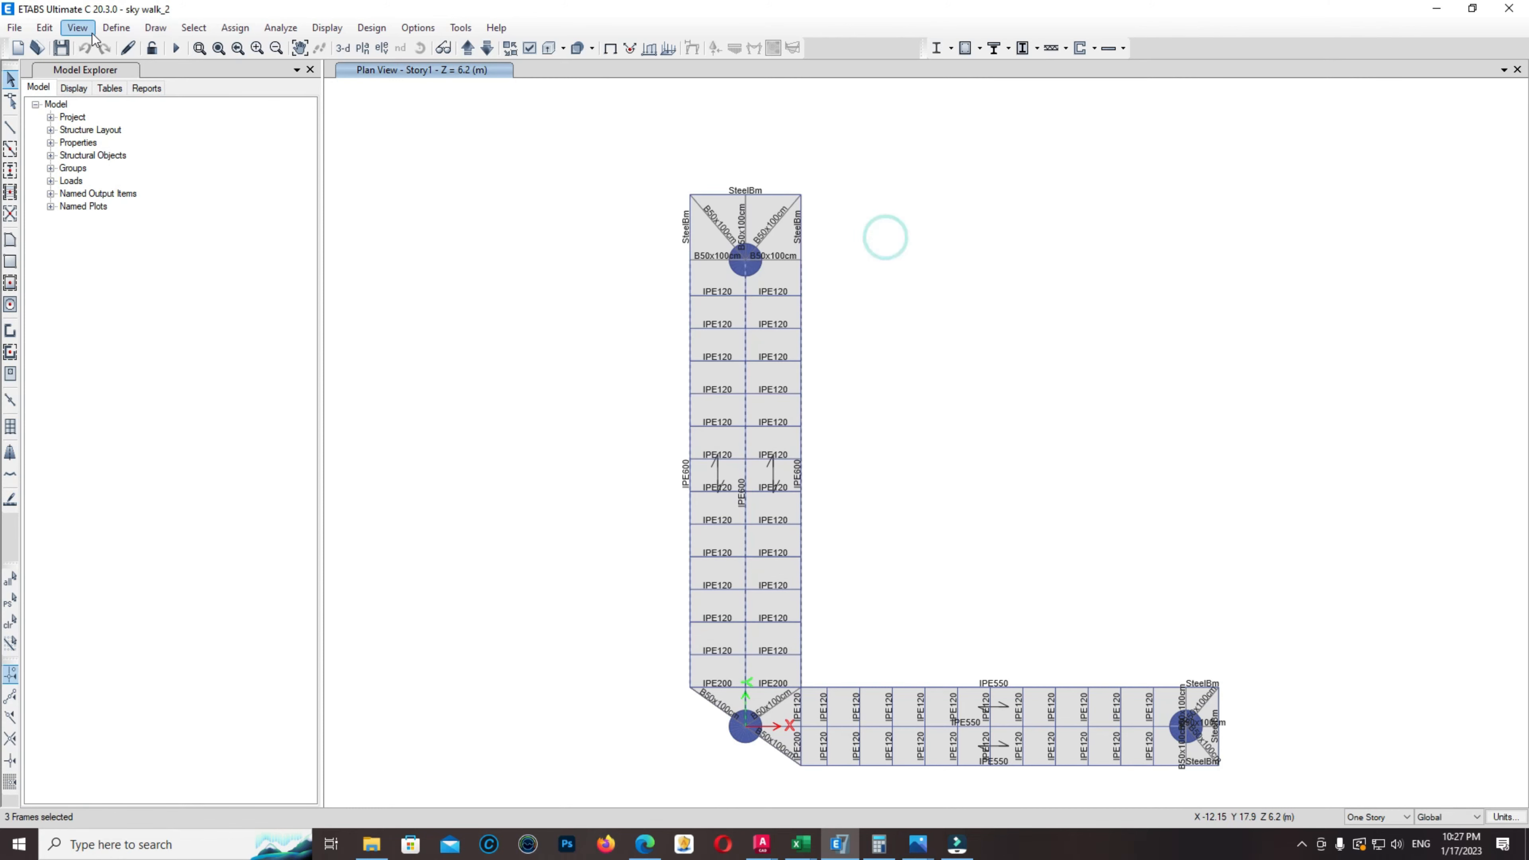
Check the defined frame sections for the IPE450 profile and close the list
{"action": "left_click", "coordinate": [117, 27]}
{"action": "mouse_move", "coordinate": [145, 76]}
{"action": "left_click", "coordinate": [373, 73]}
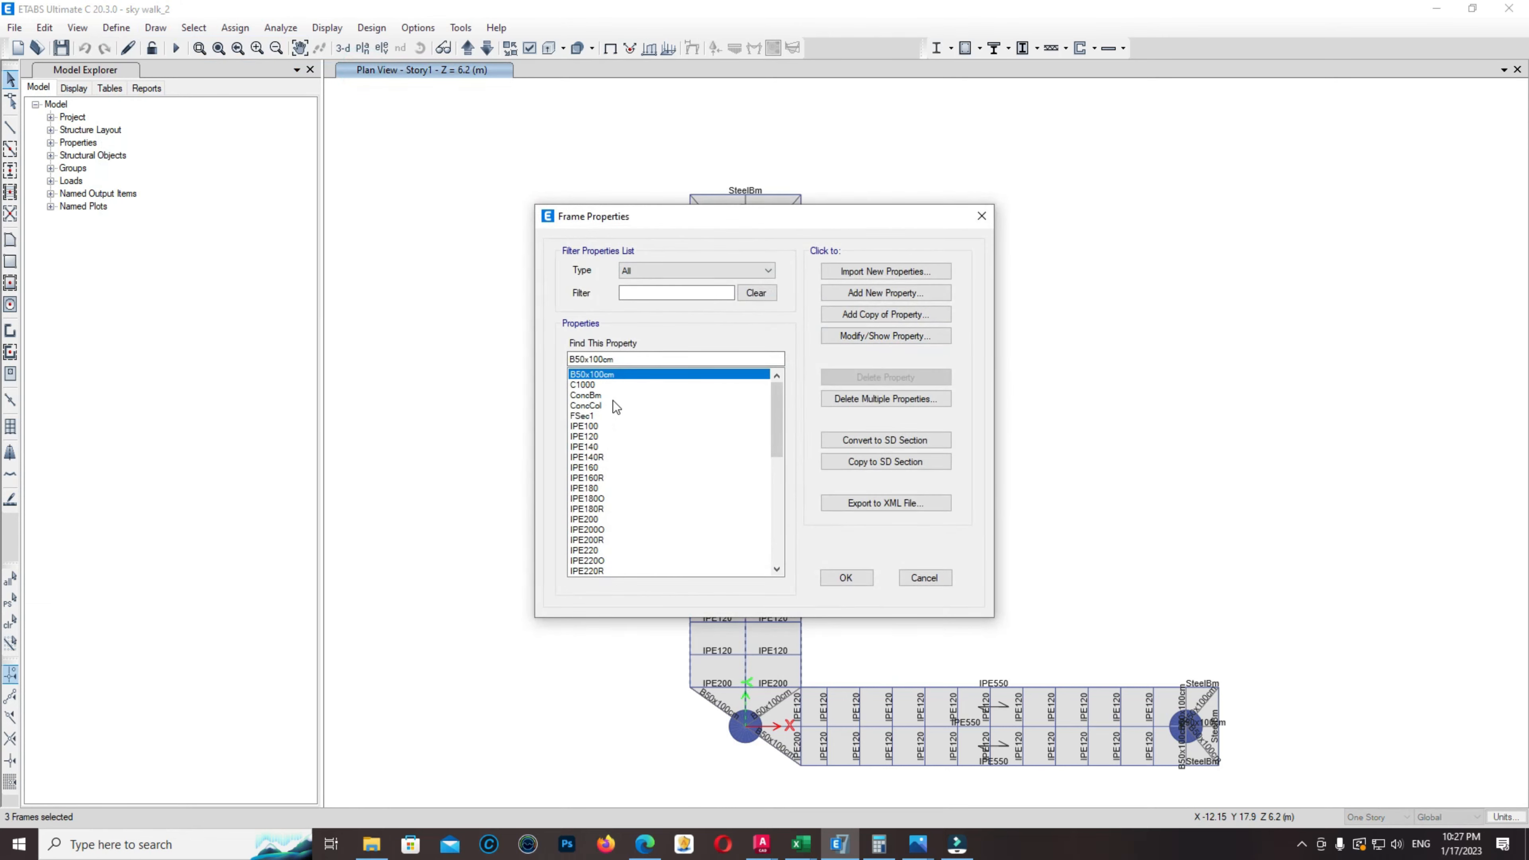
{"action": "scroll", "coordinate": [614, 402], "scroll_direction": "down", "scroll_amount": 5}
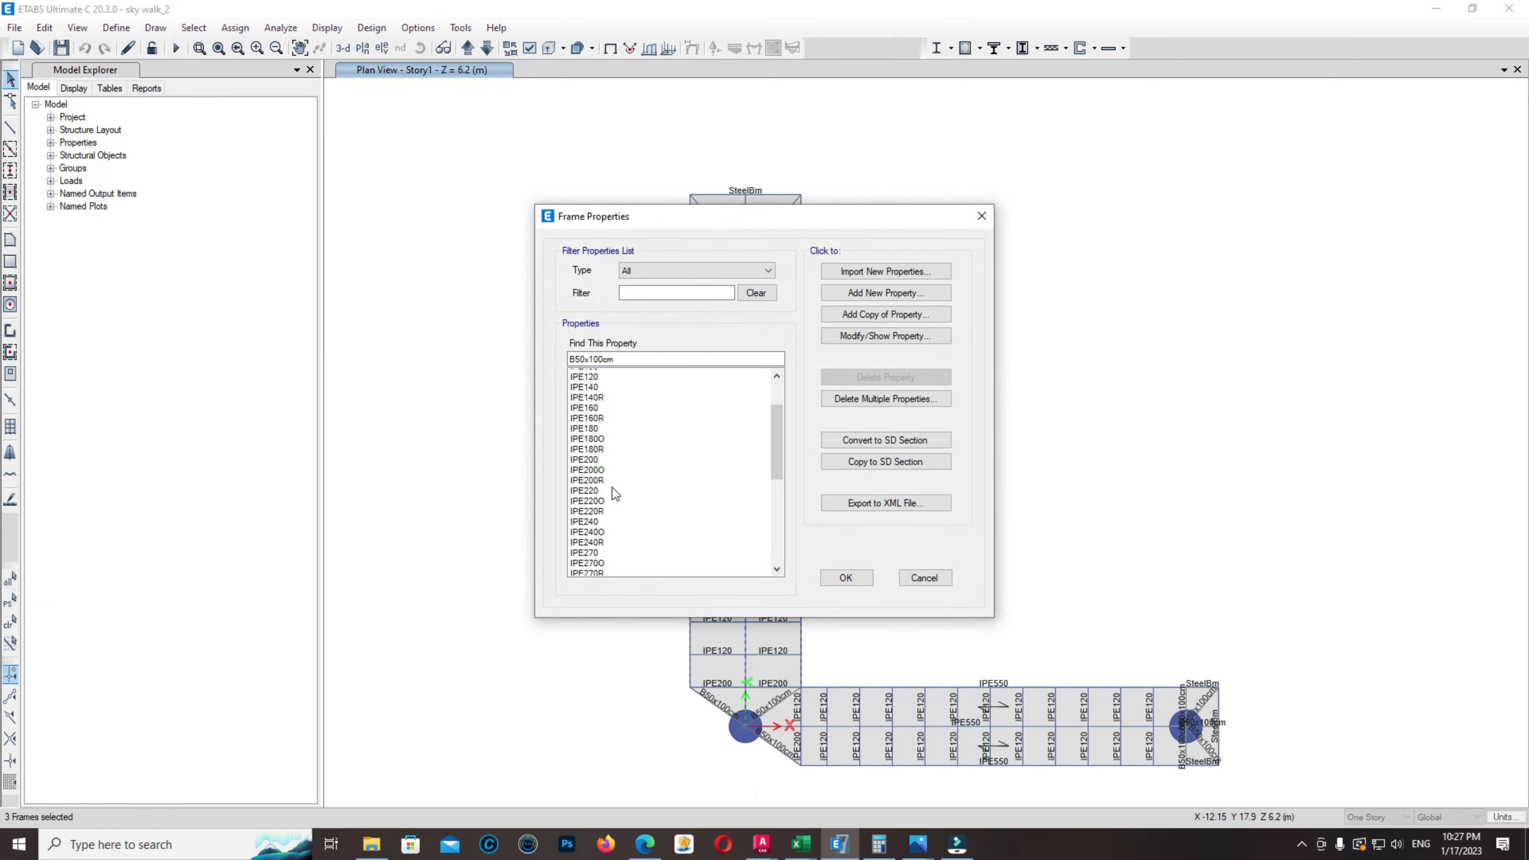
{"action": "scroll", "coordinate": [620, 515], "scroll_direction": "down", "scroll_amount": 3}
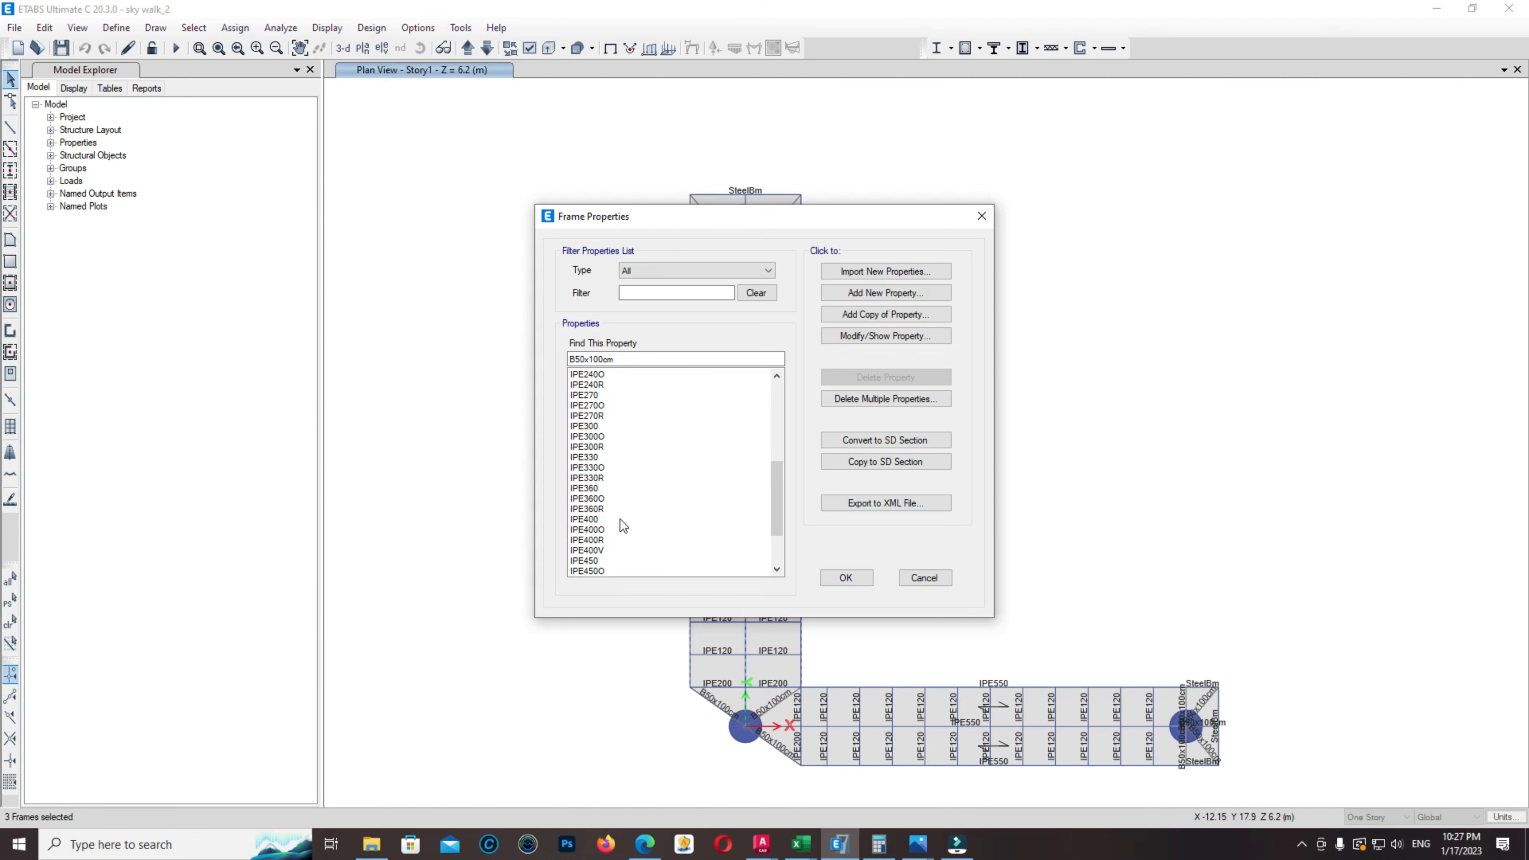
{"action": "scroll", "coordinate": [618, 524], "scroll_direction": "down", "scroll_amount": 1}
{"action": "left_click", "coordinate": [605, 499]}
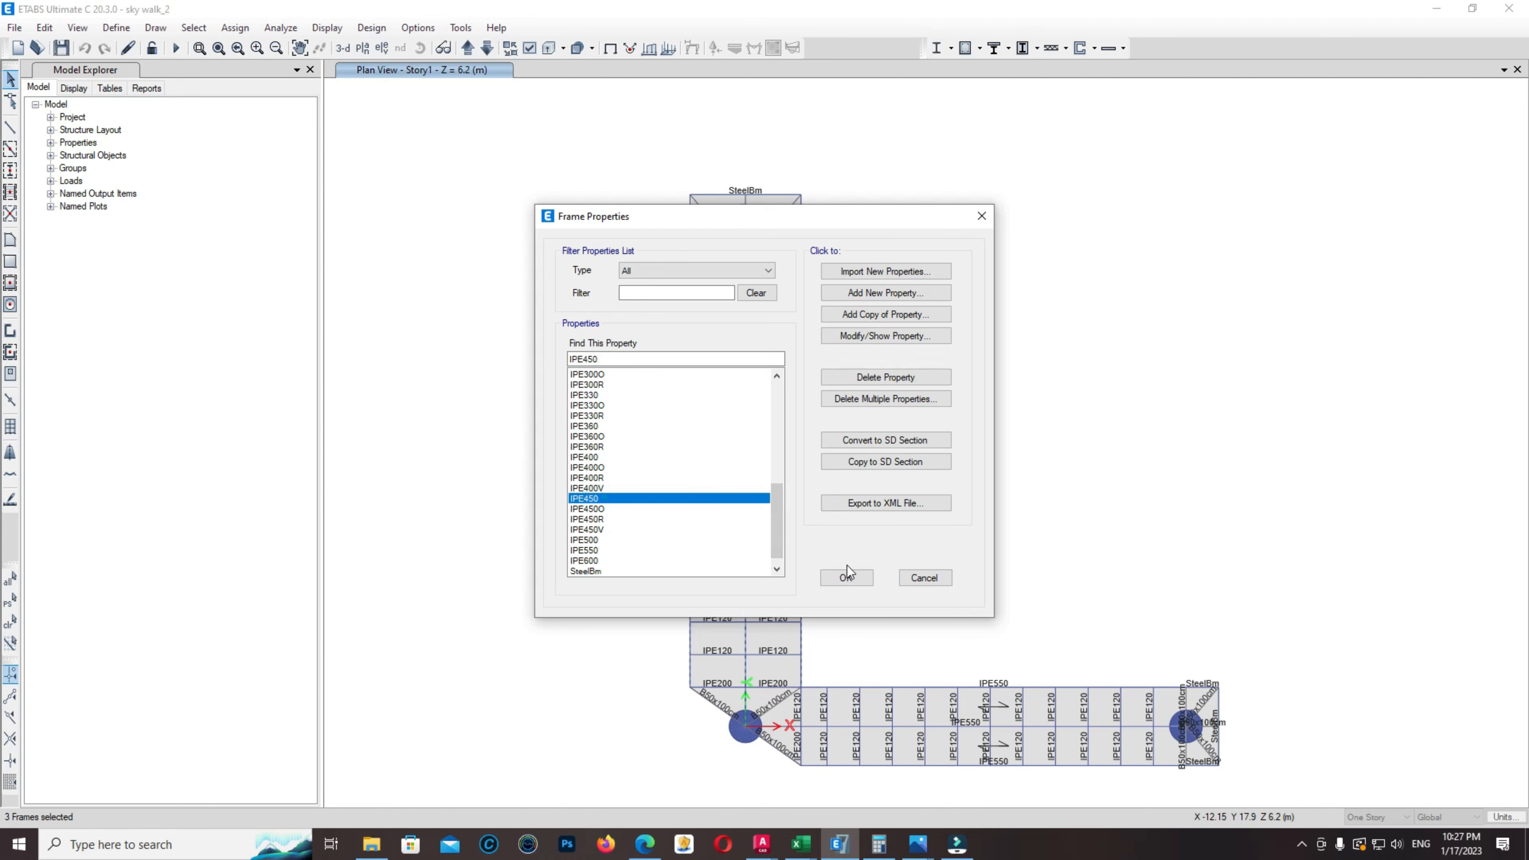
{"action": "left_click", "coordinate": [848, 576]}
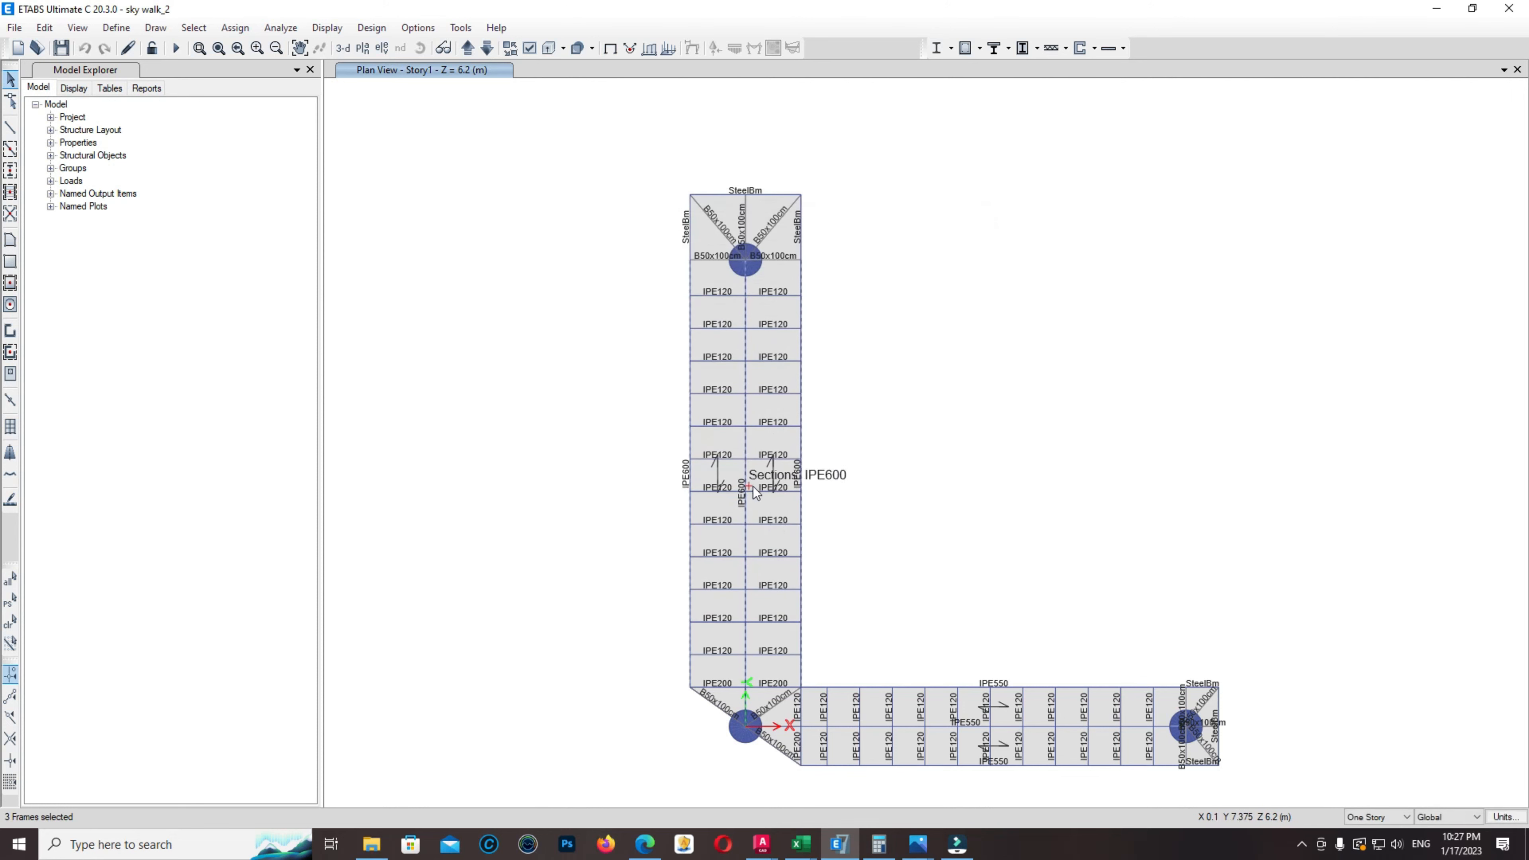
Assign the IPE450 section to the selected IPE600 girders
{"action": "scroll", "coordinate": [809, 493], "scroll_direction": "up", "scroll_amount": 2}
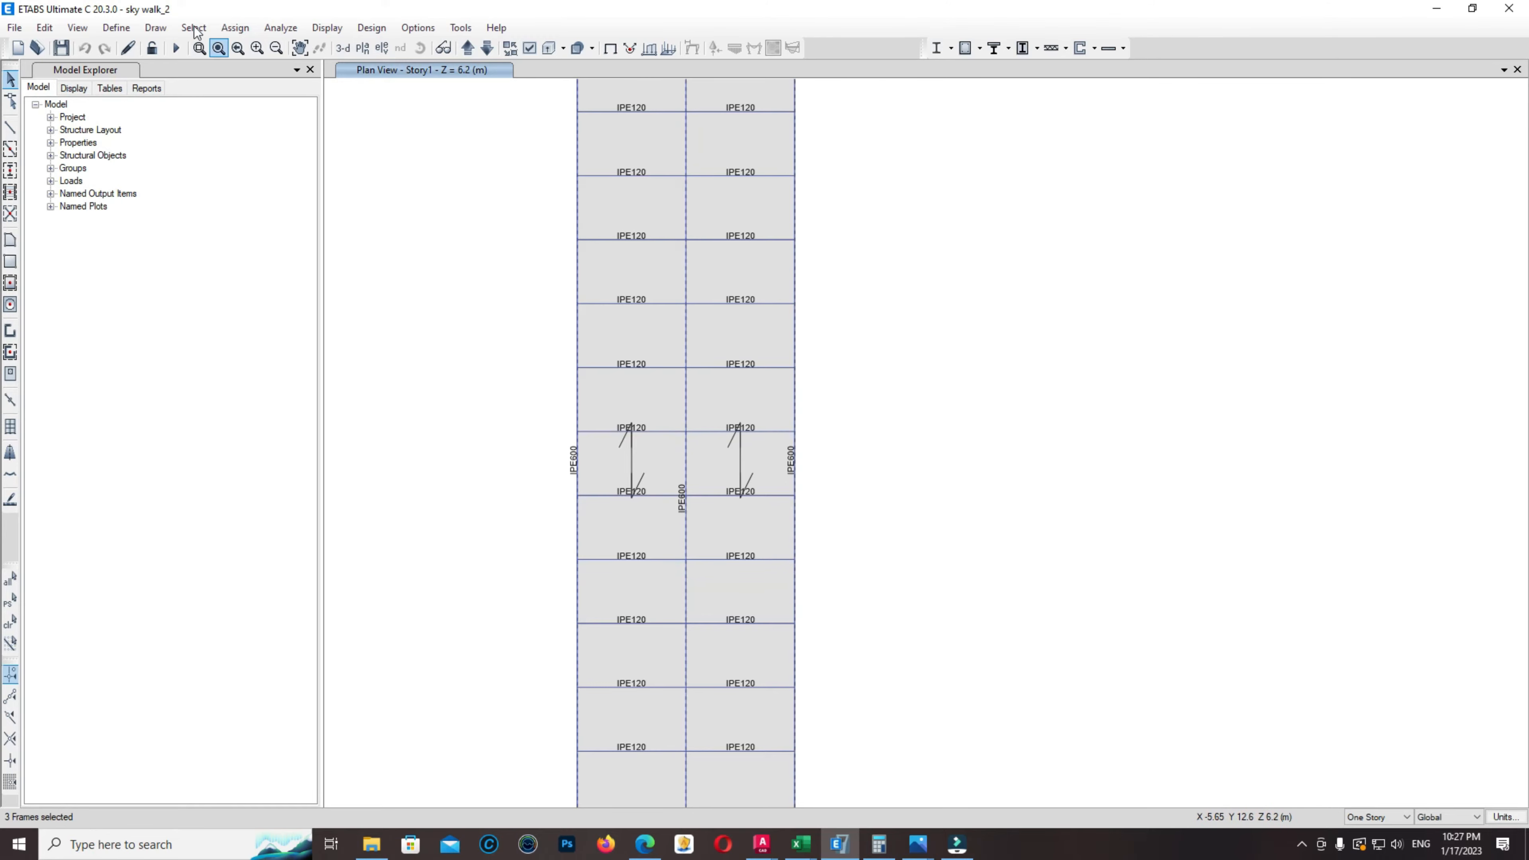
{"action": "left_click", "coordinate": [234, 27]}
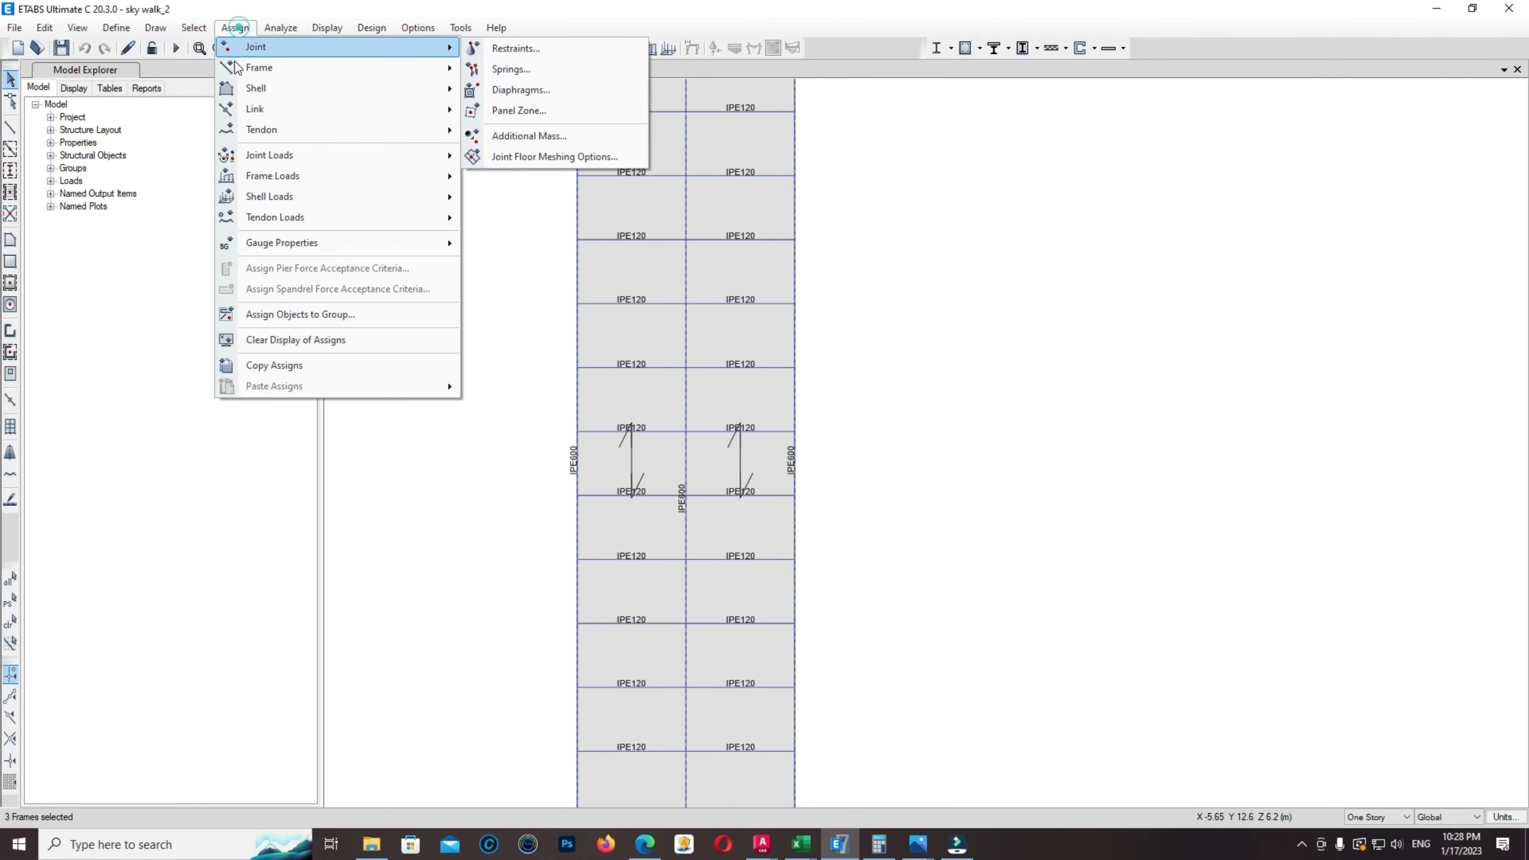
{"action": "left_click", "coordinate": [279, 69]}
{"action": "mouse_move", "coordinate": [442, 86]}
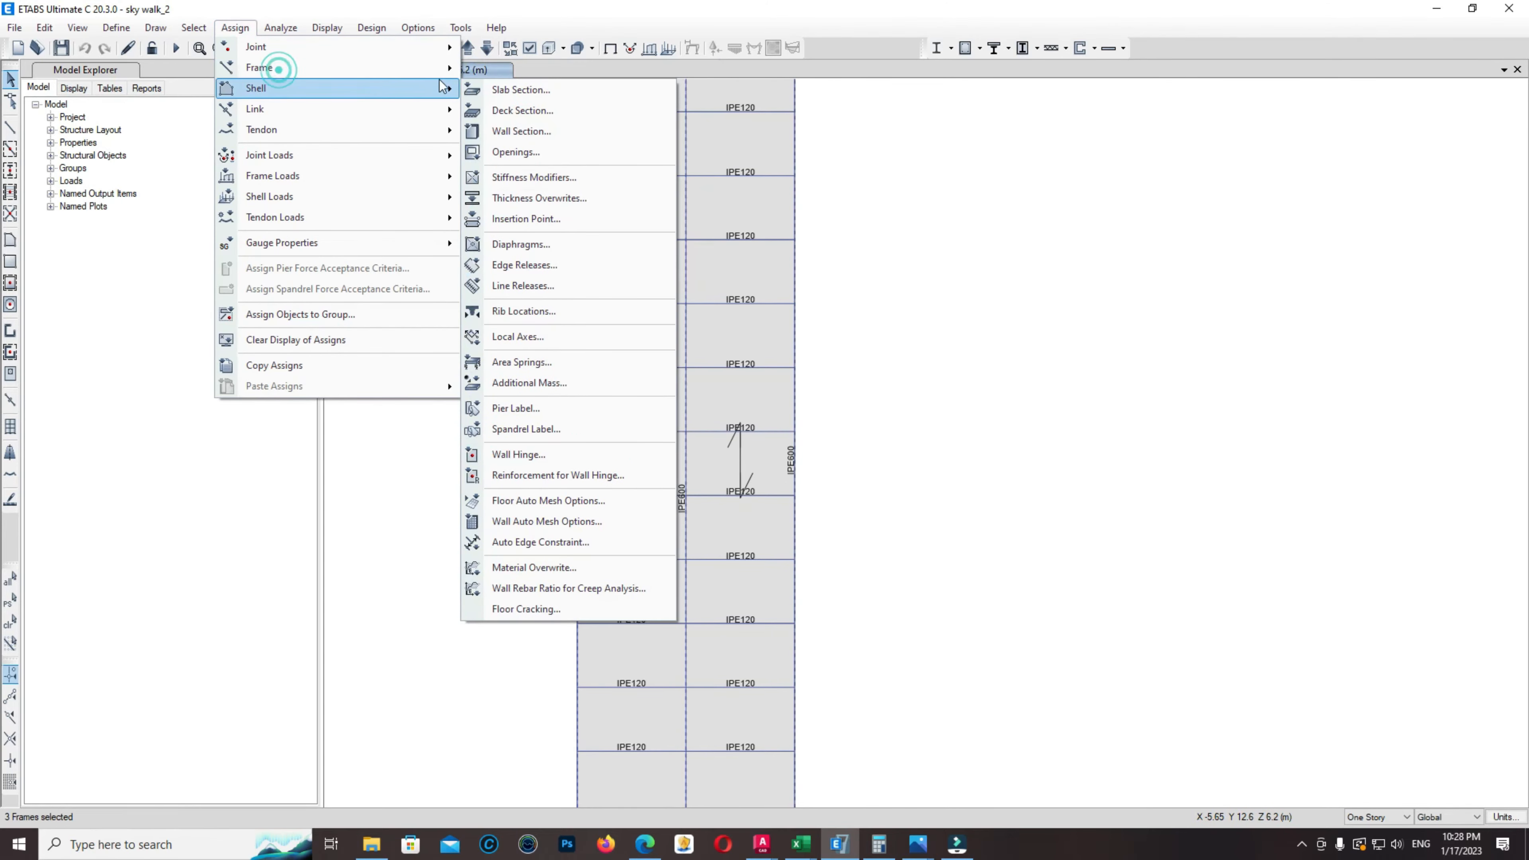
{"action": "left_click", "coordinate": [506, 71]}
{"action": "scroll", "coordinate": [738, 339], "scroll_direction": "down", "scroll_amount": 8}
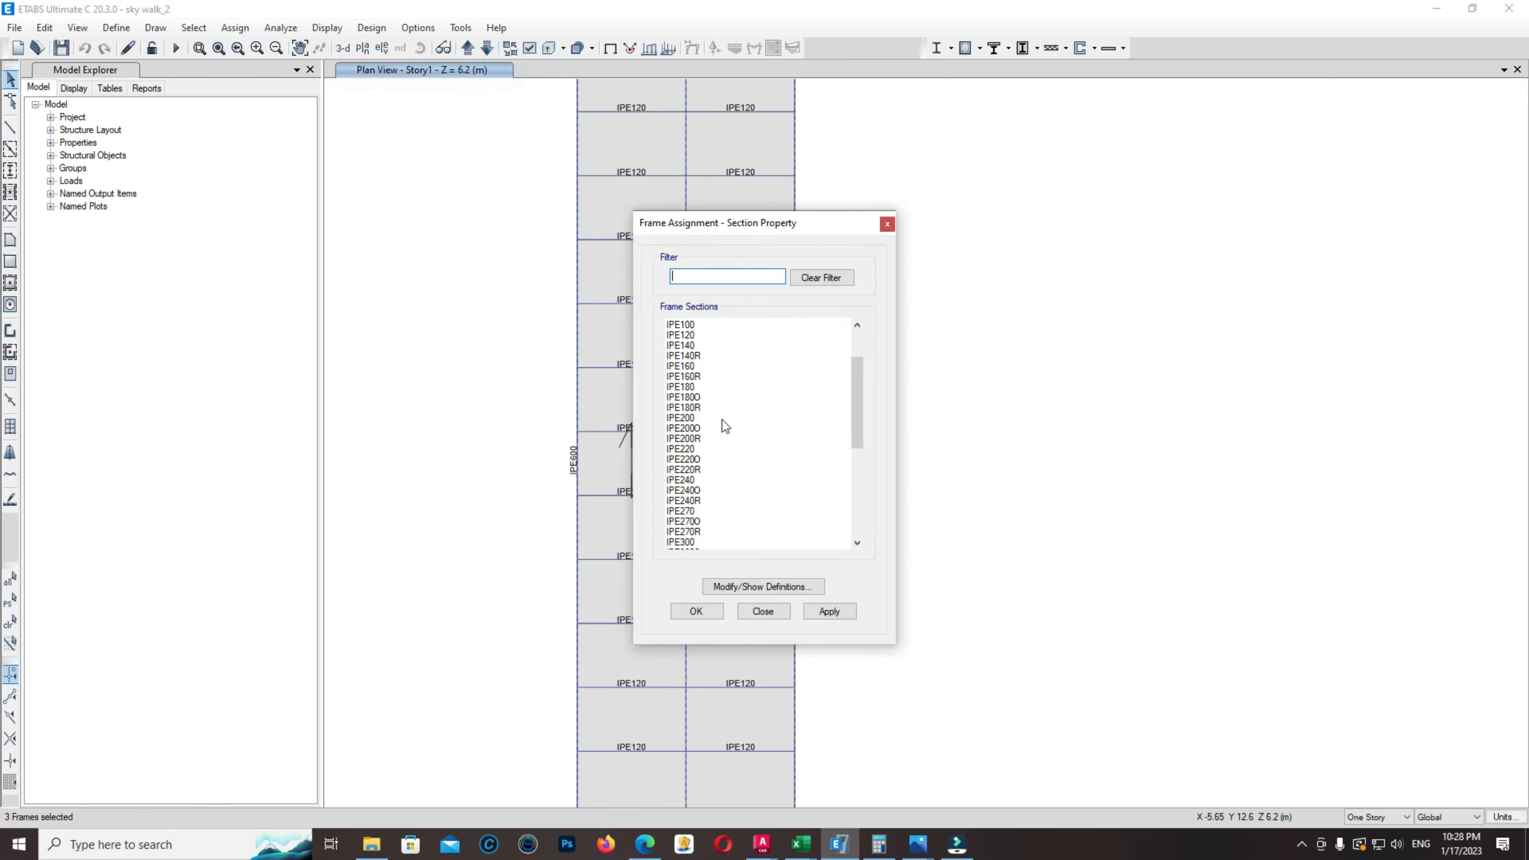
{"action": "scroll", "coordinate": [696, 522], "scroll_direction": "down", "scroll_amount": 3}
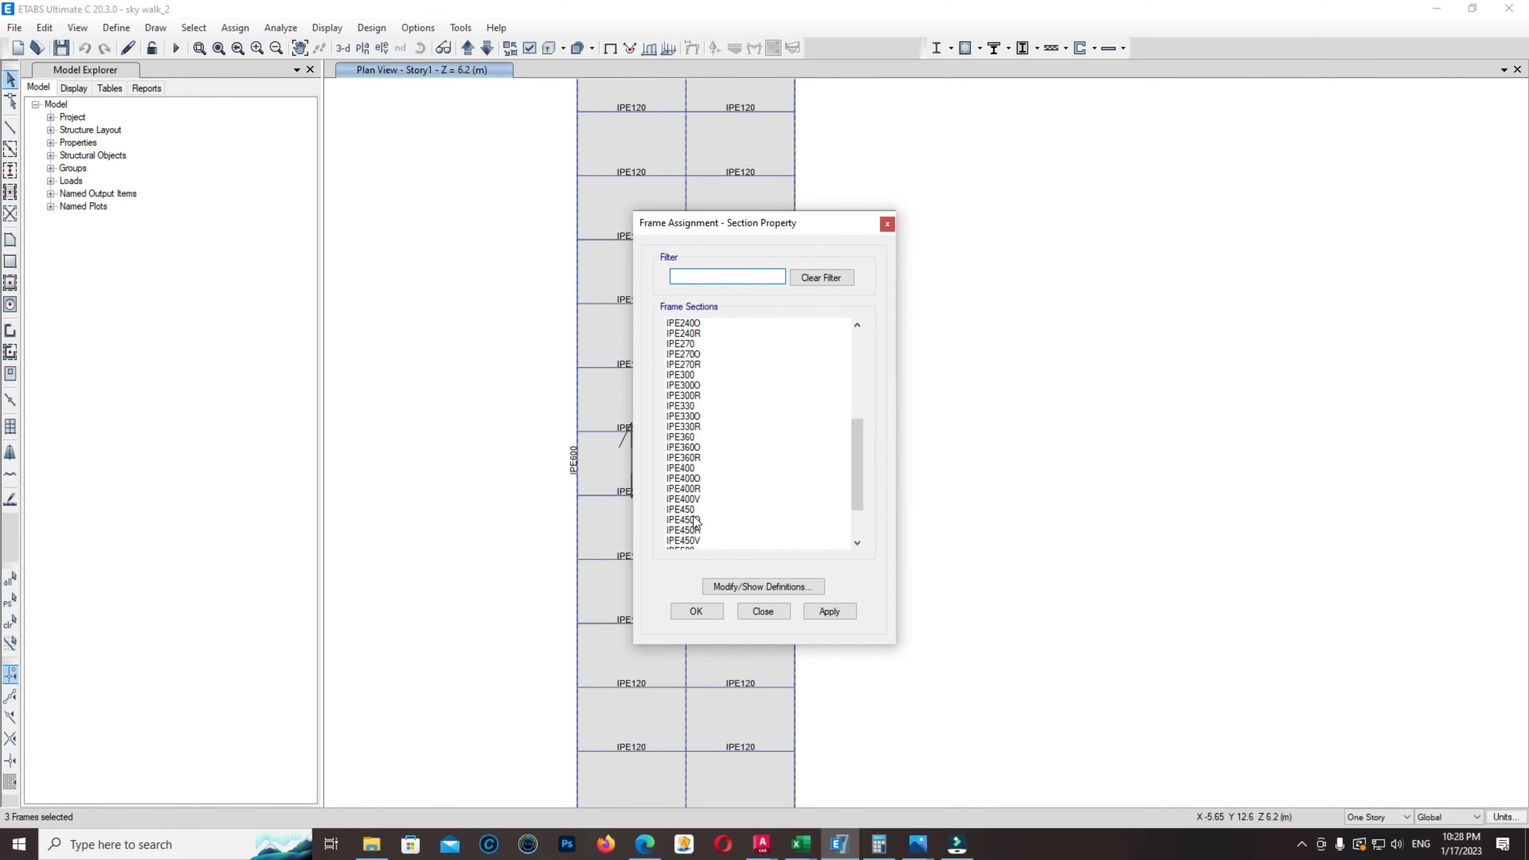
{"action": "left_click", "coordinate": [693, 511]}
{"action": "left_click", "coordinate": [829, 612]}
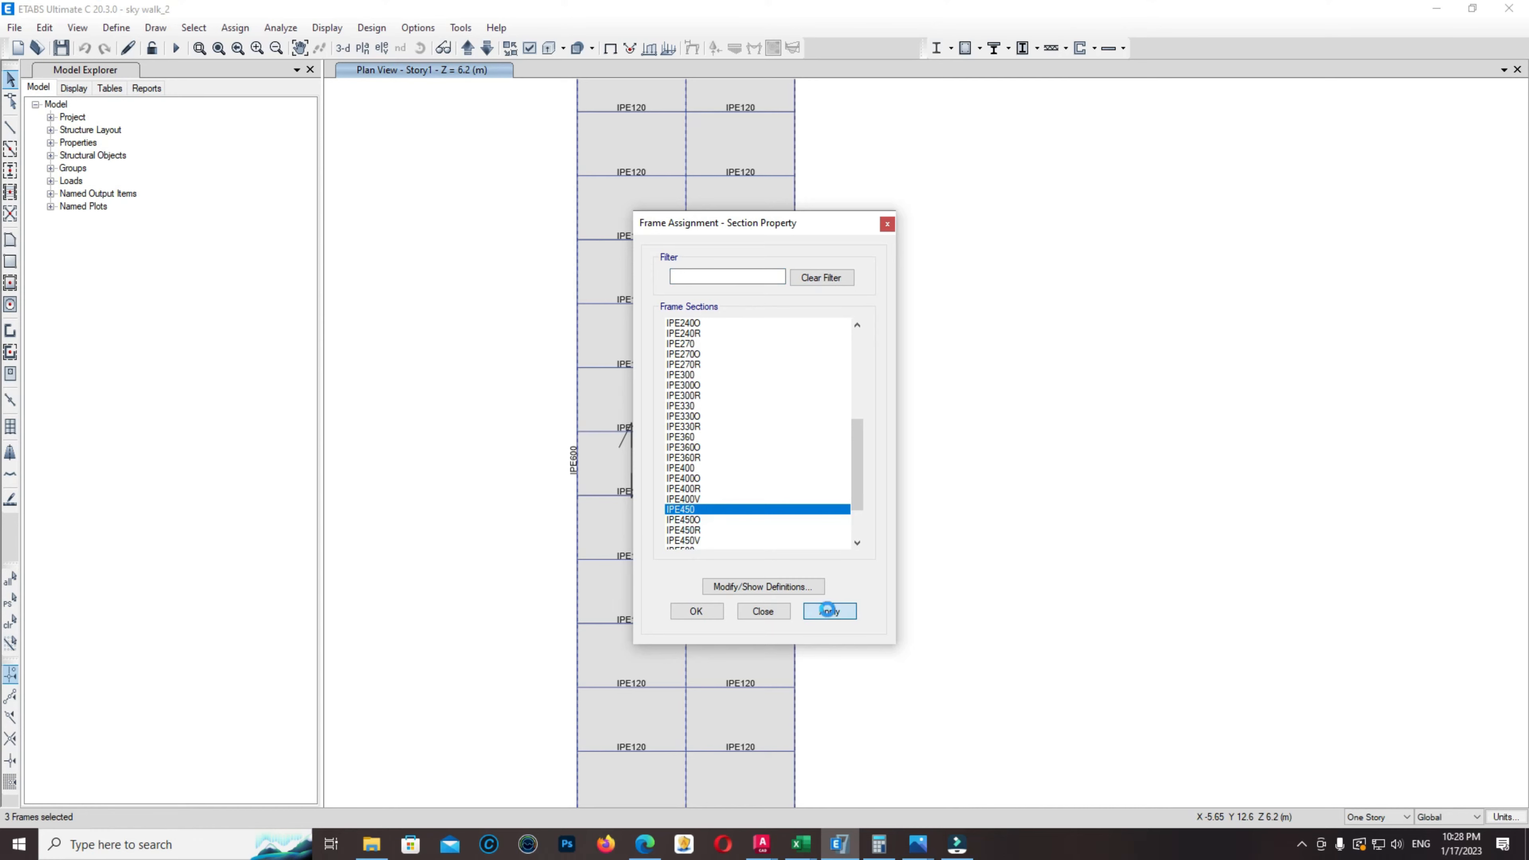
{"action": "left_click", "coordinate": [696, 611]}
{"action": "scroll", "coordinate": [662, 449], "scroll_direction": "down", "scroll_amount": 3}
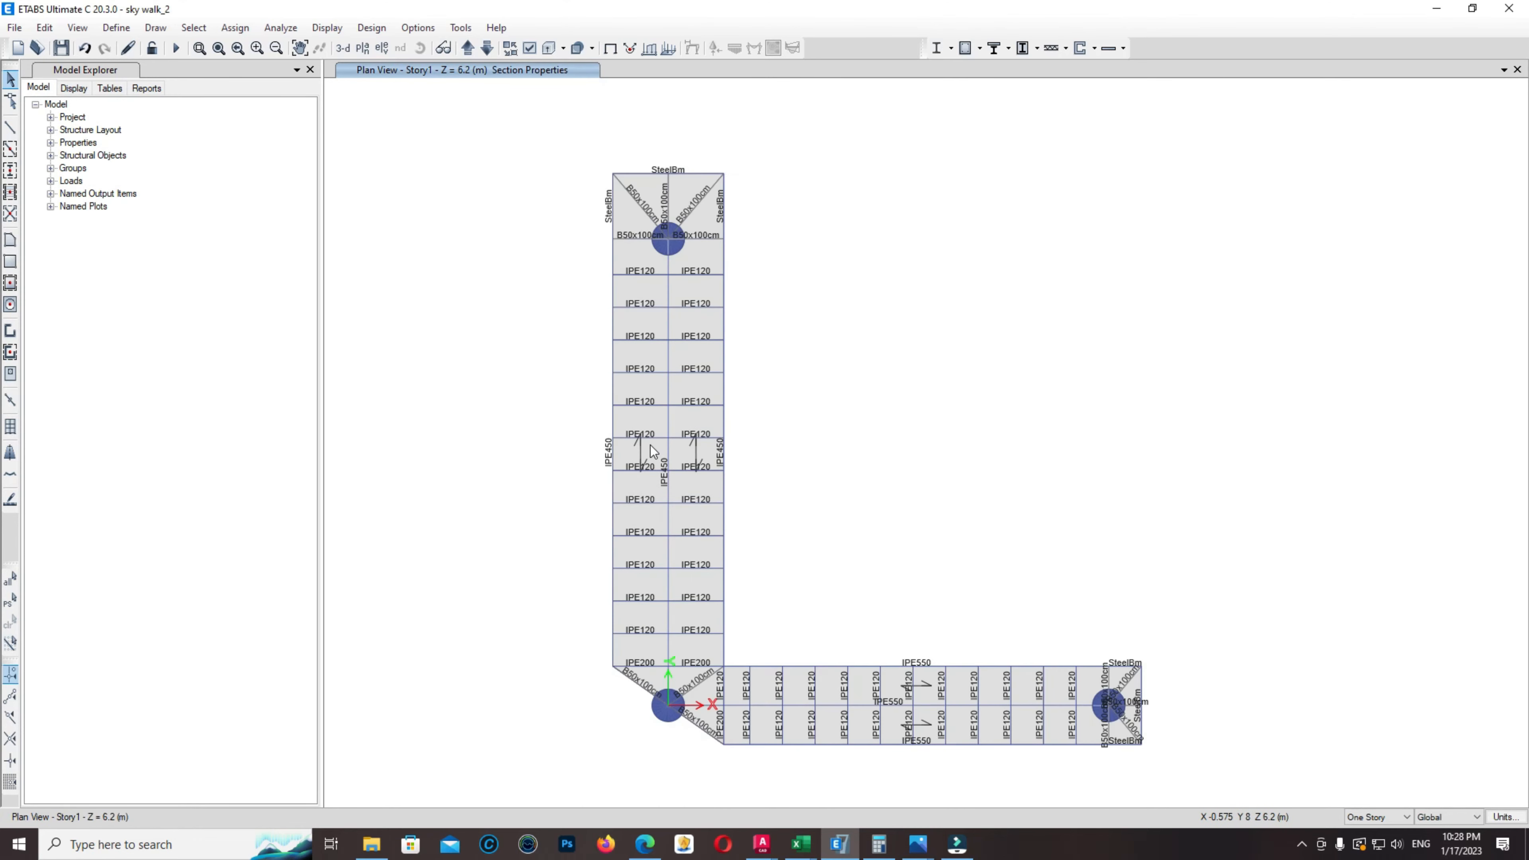
Show the skywalk in the default 3D view, close up on the longer span and corner
{"action": "left_click", "coordinate": [342, 47]}
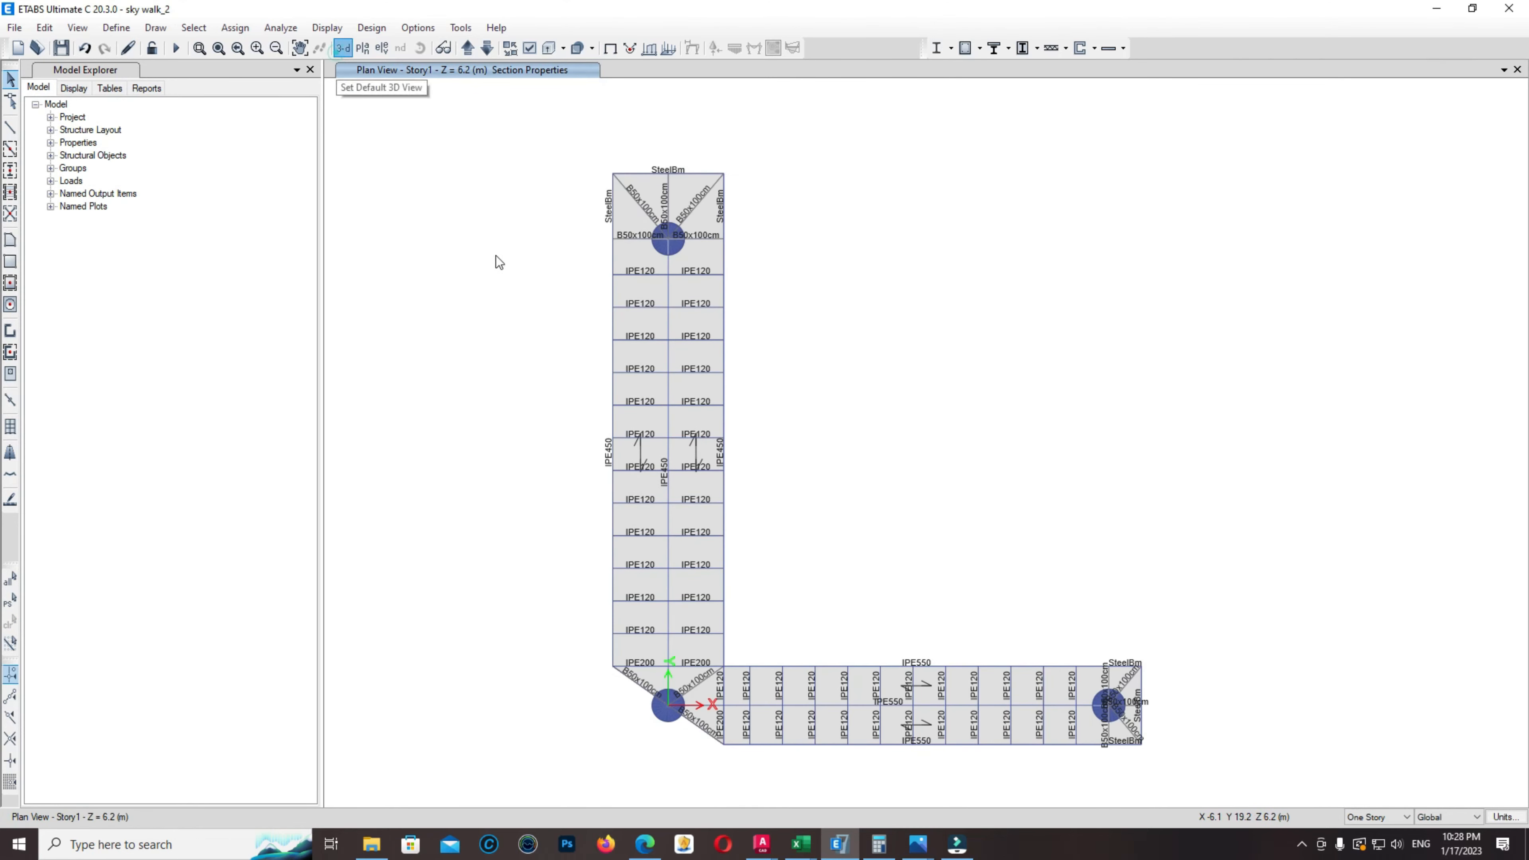
{"action": "mouse_move", "coordinate": [926, 419]}
{"action": "middle_mouse_down", "text": "shift"}
{"action": "mouse_move", "coordinate": [976, 300]}
{"action": "mouse_move", "coordinate": [917, 491]}
{"action": "mouse_move", "coordinate": [954, 385]}
{"action": "middle_mouse_up", "text": "shift"}
{"action": "scroll", "coordinate": [798, 337], "scroll_direction": "up", "scroll_amount": 5}
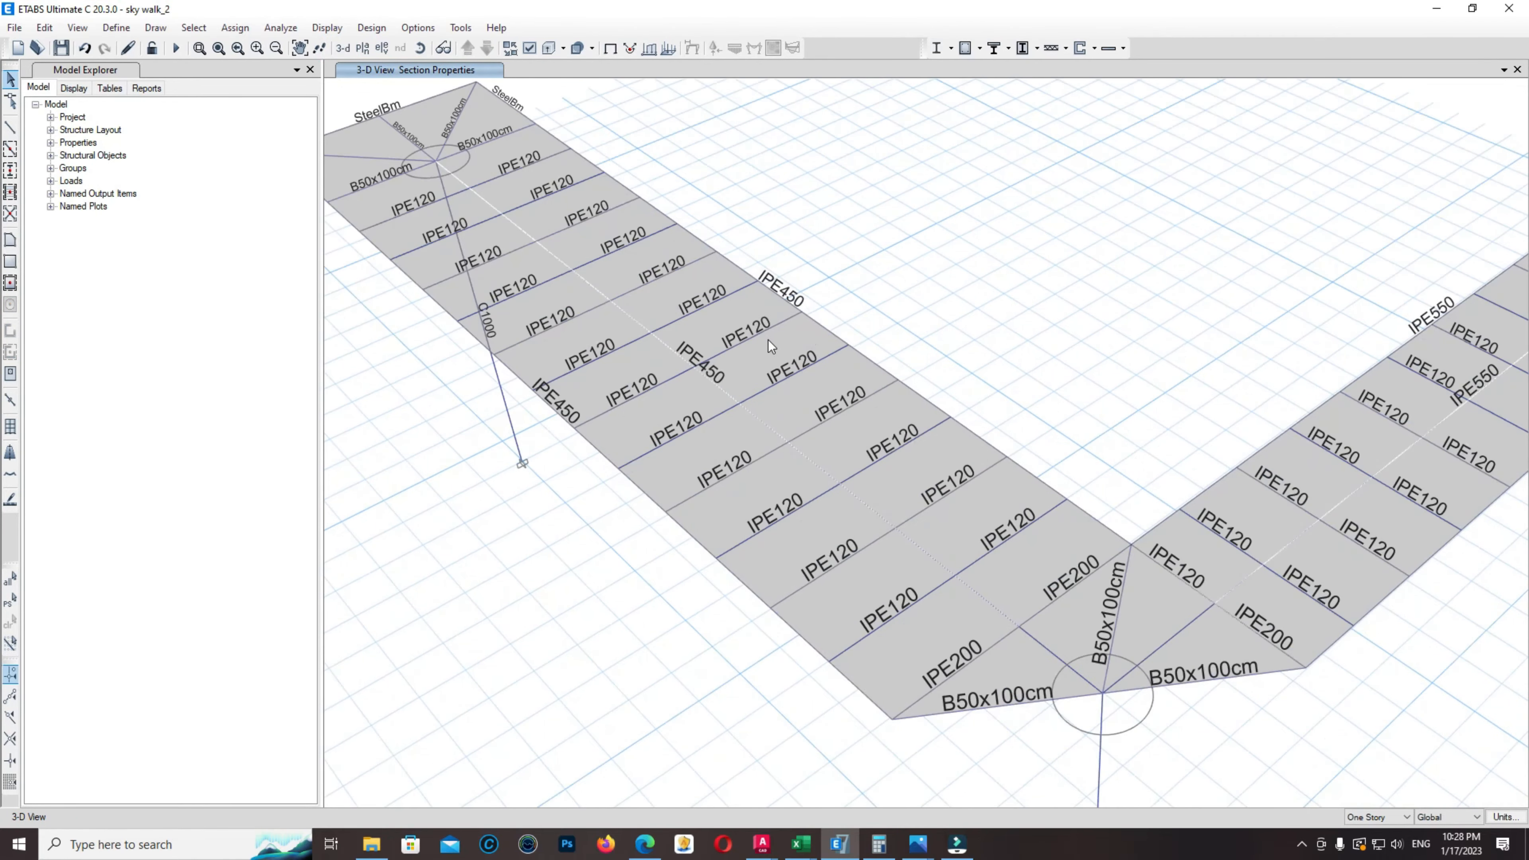
Examine the uniform dead and live loads on the longer span's deck slab and close its information without changes
{"action": "left_click", "coordinate": [725, 324]}
{"action": "right_click", "coordinate": [725, 324]}
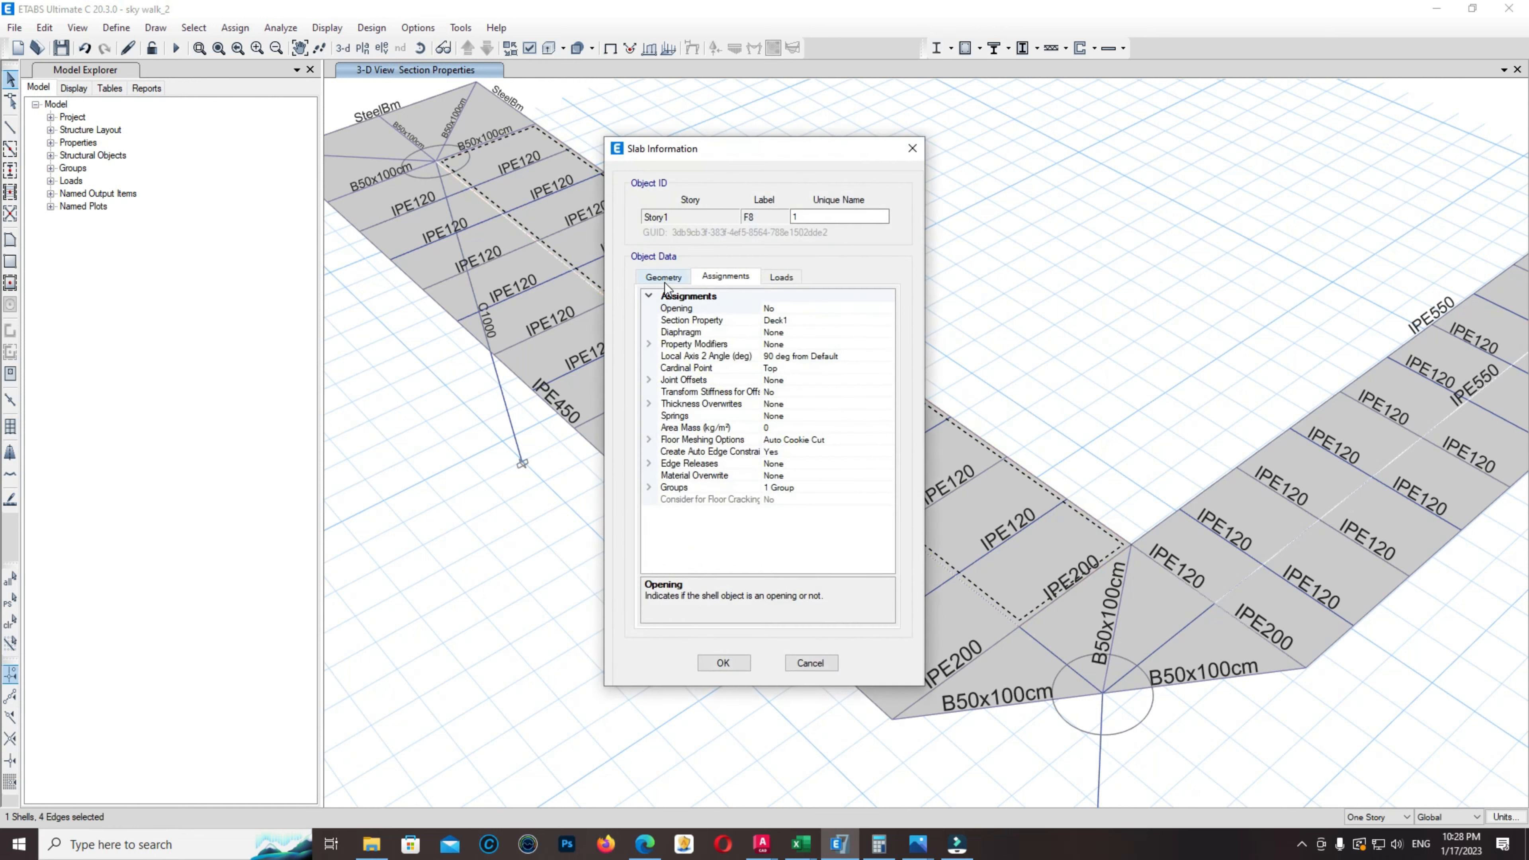
{"action": "left_click", "coordinate": [781, 277]}
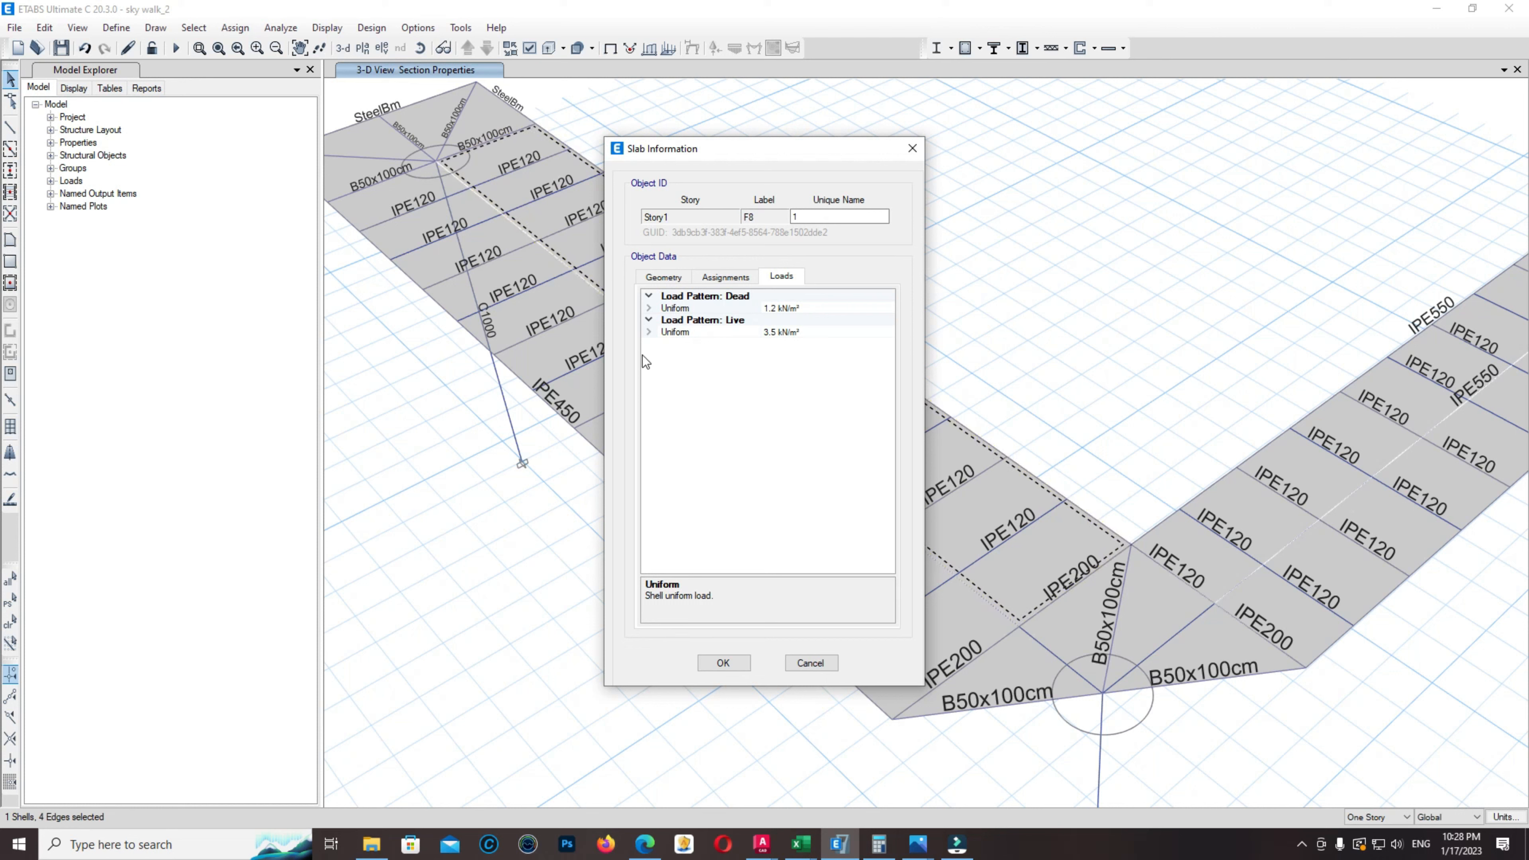
{"action": "left_click", "coordinate": [650, 331]}
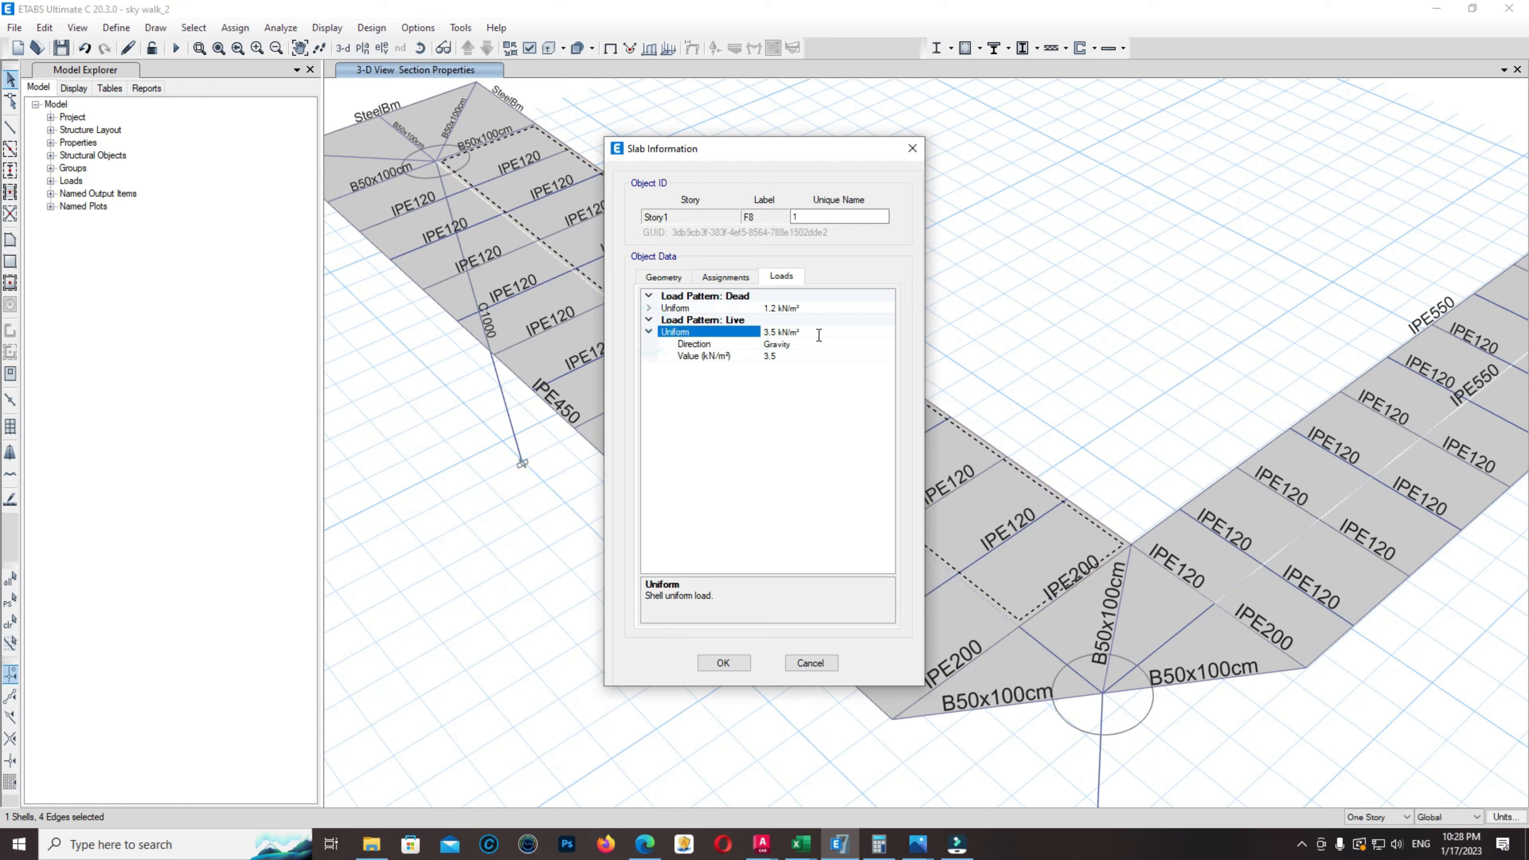
{"action": "left_click", "coordinate": [814, 307]}
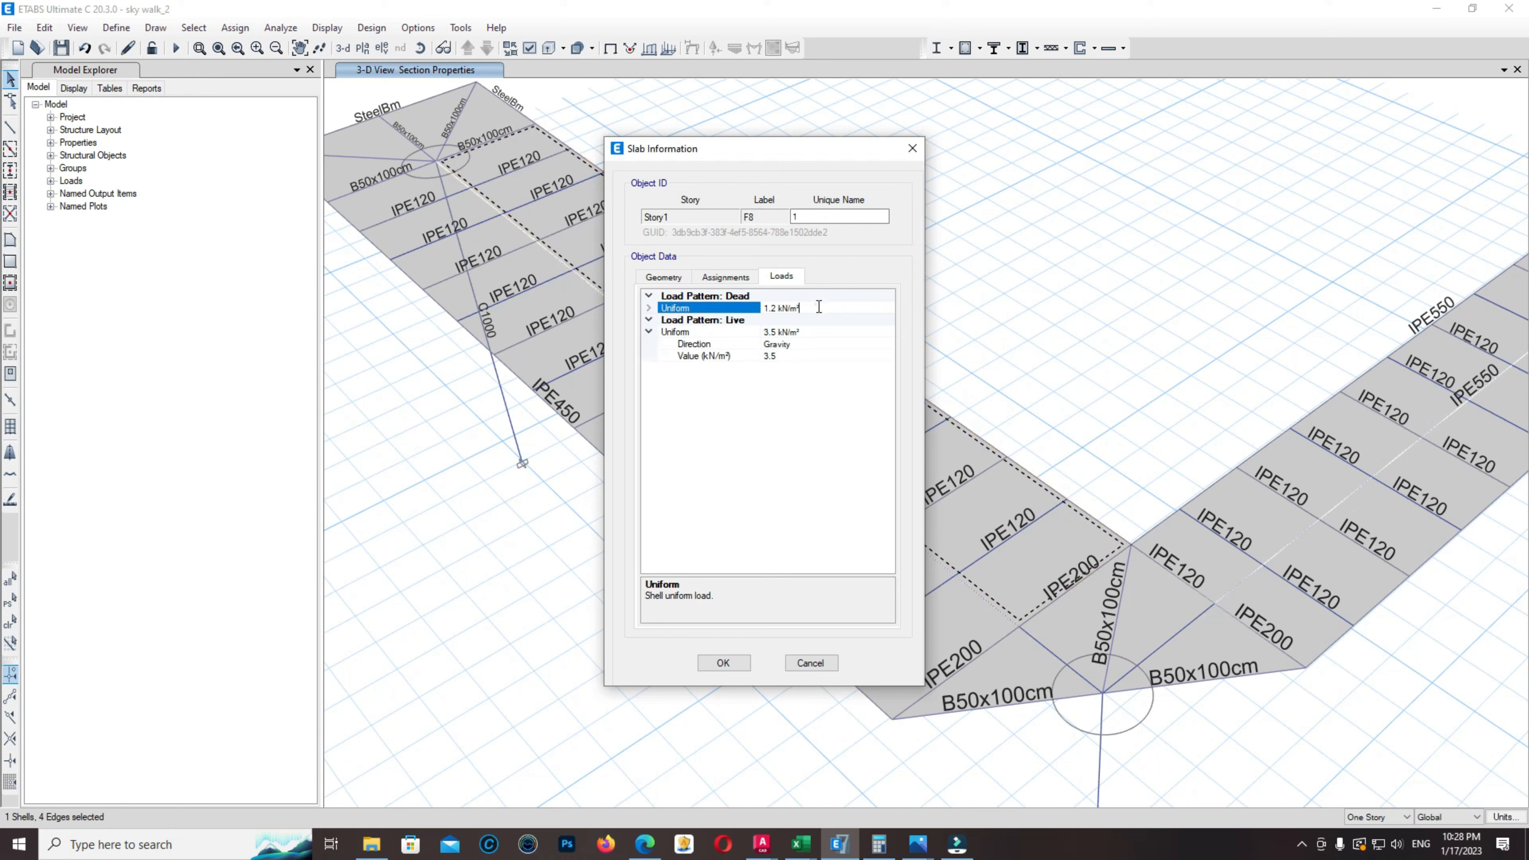
{"action": "left_click", "coordinate": [913, 148]}
Switch to File Explorer and open photo_2022-12-27_17-22-02.jpg from the Etabs folder of the 17. Sky walk project
{"action": "mouse_move", "coordinate": [920, 850]}
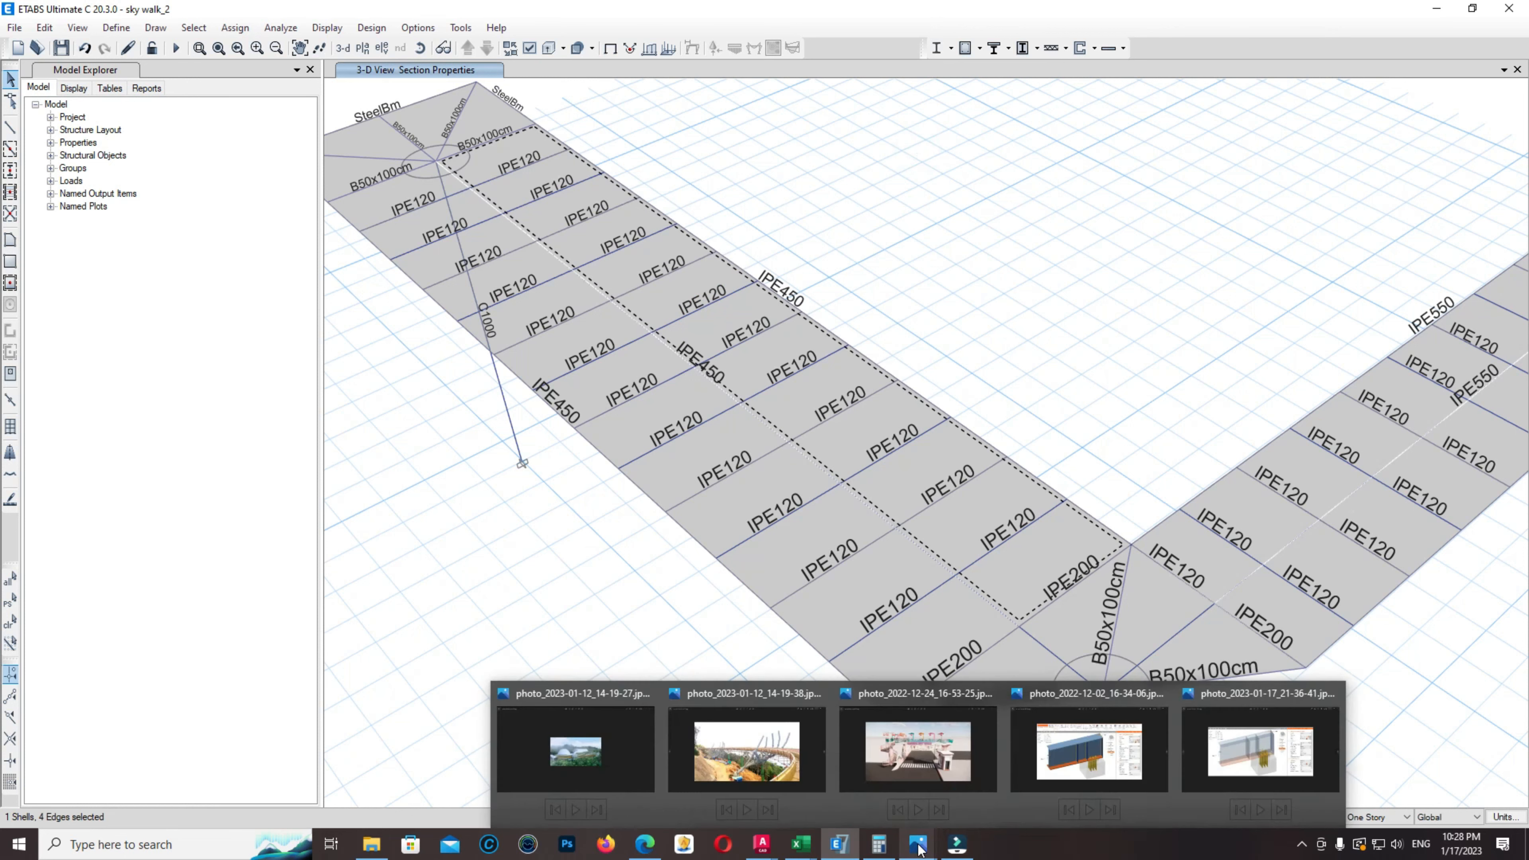
{"action": "mouse_move", "coordinate": [372, 845]}
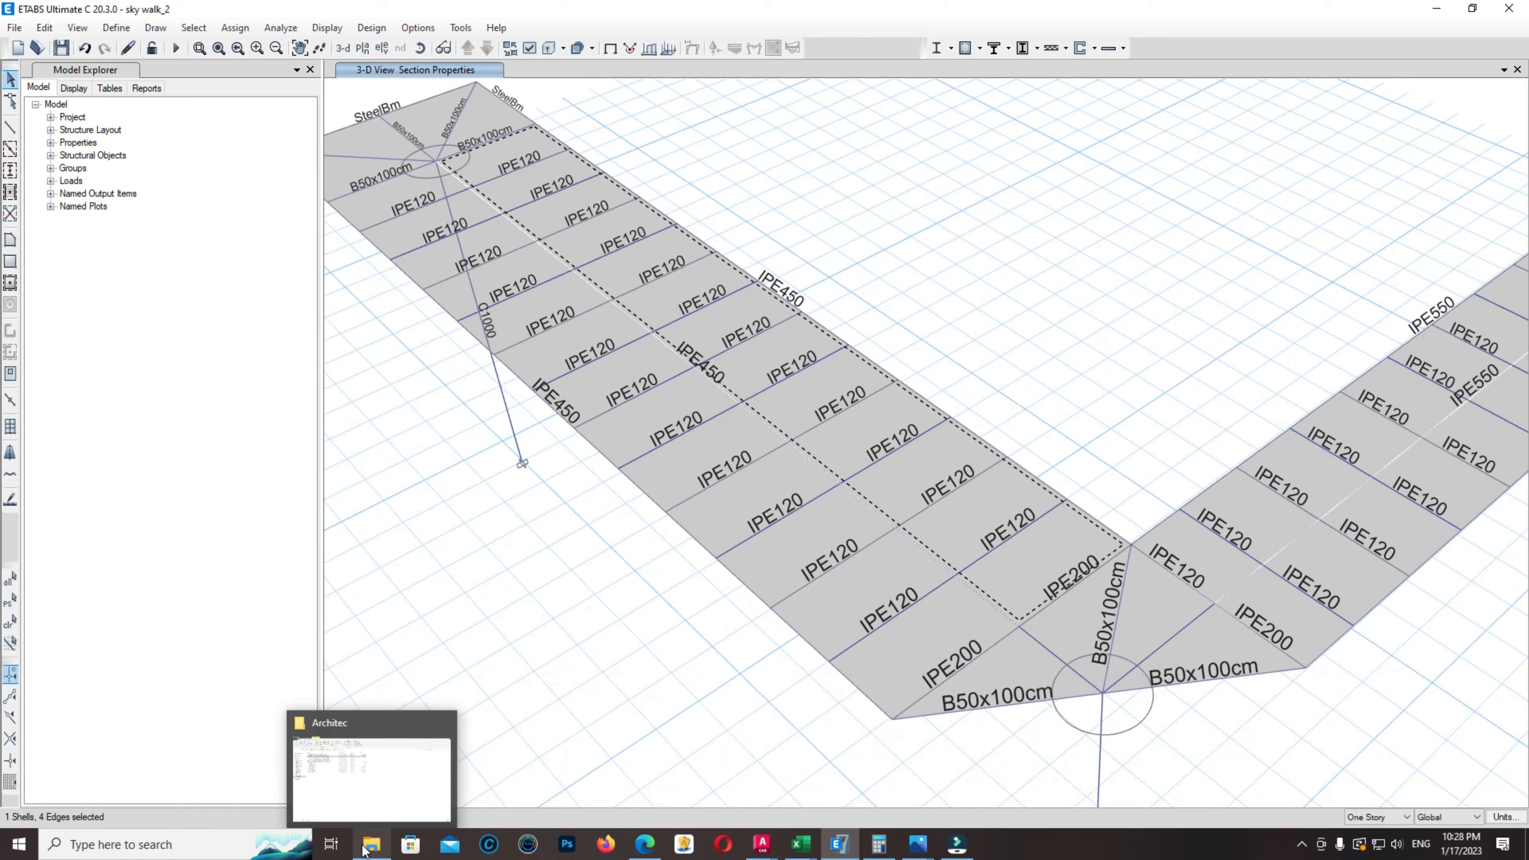
{"action": "mouse_move", "coordinate": [355, 772]}
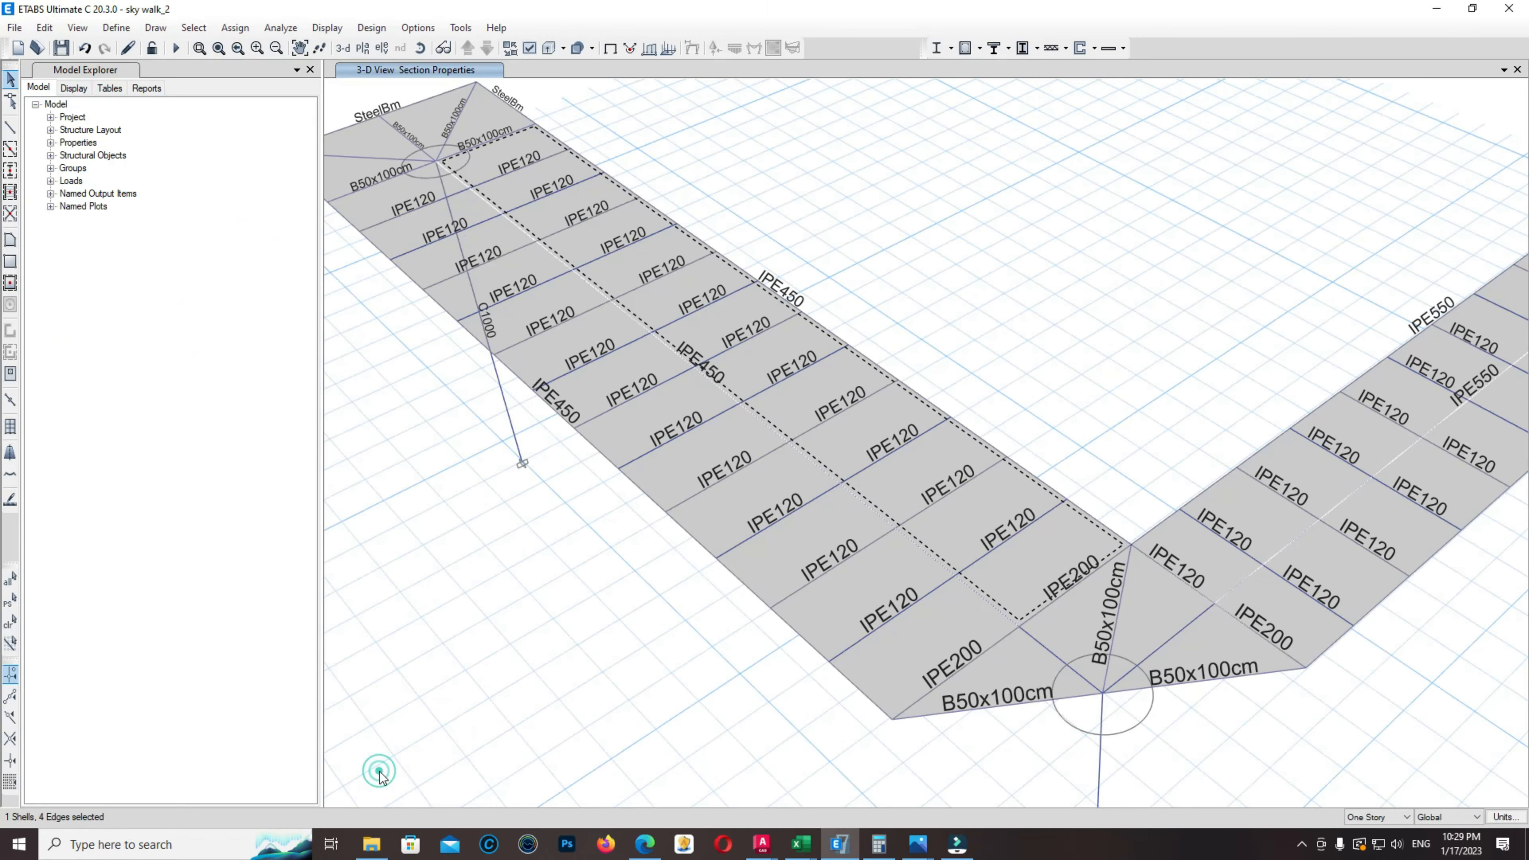
{"action": "left_click", "coordinate": [372, 834]}
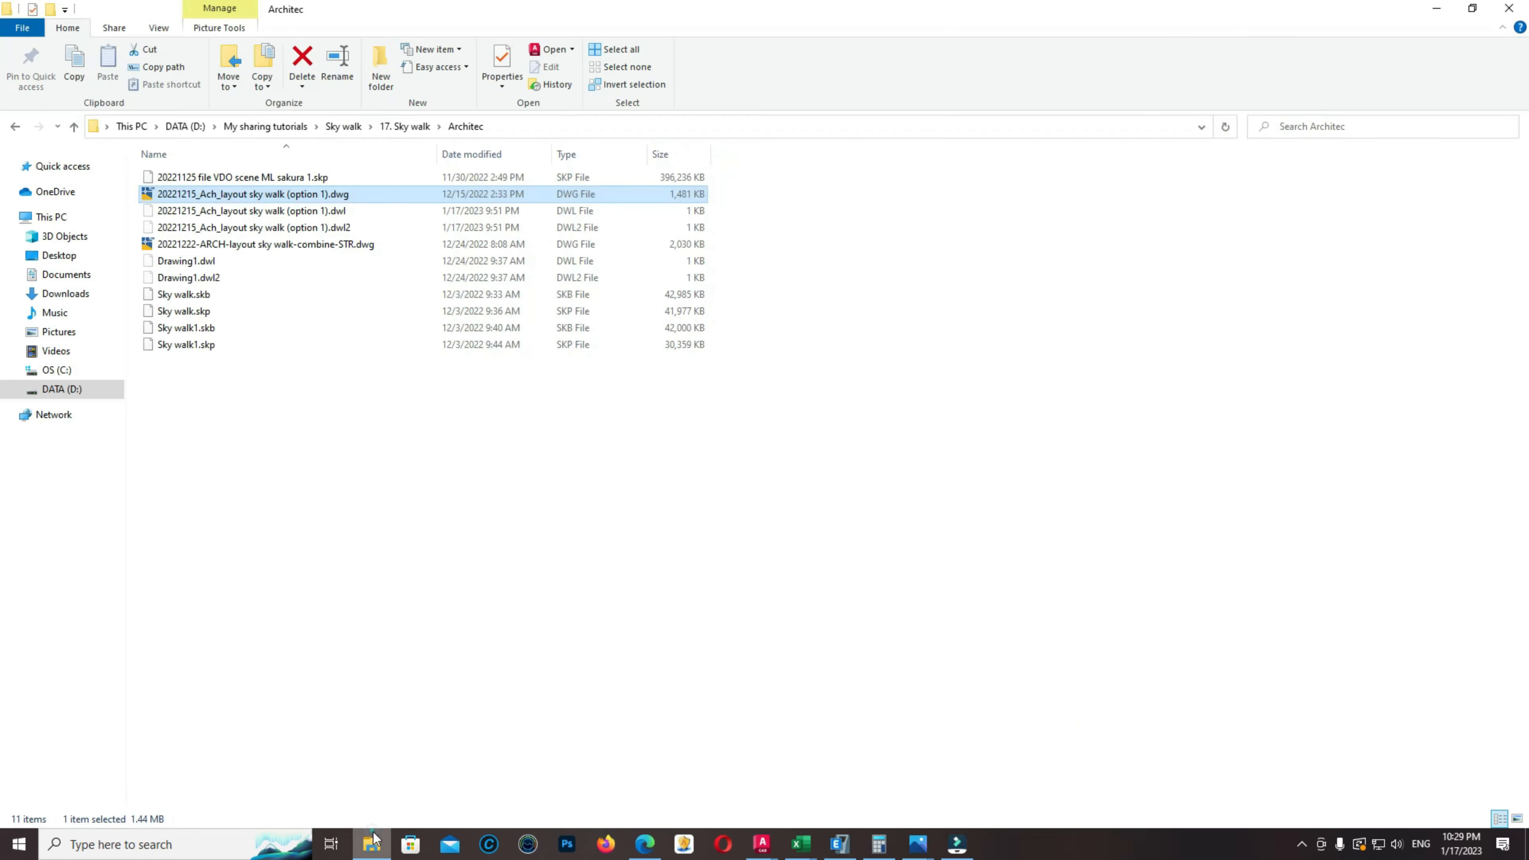
{"action": "left_click", "coordinate": [413, 127]}
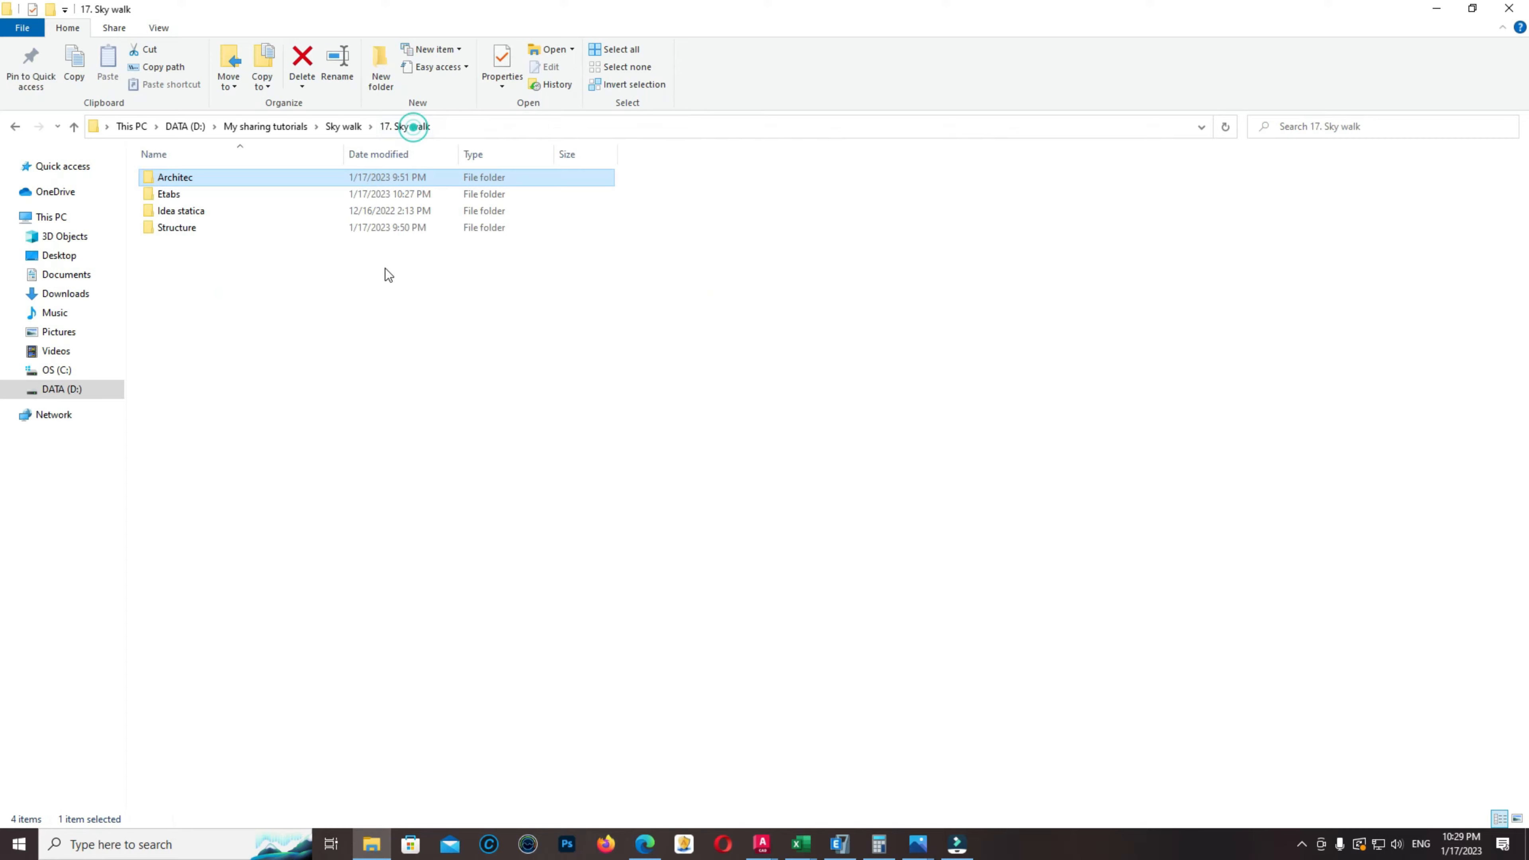
{"action": "left_click", "coordinate": [211, 232]}
{"action": "double_click", "coordinate": [209, 230]}
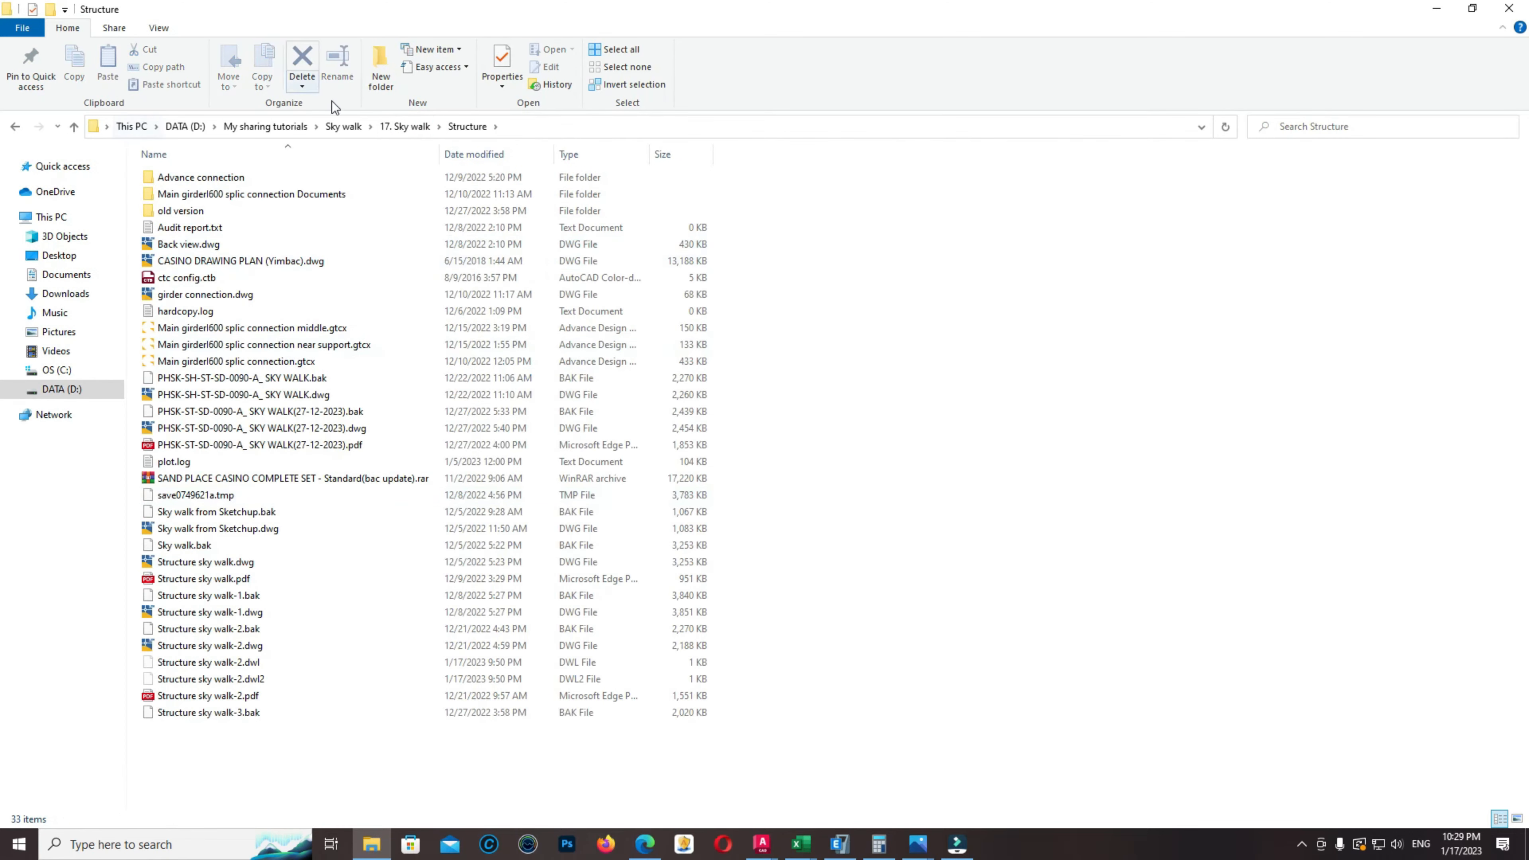
{"action": "left_click", "coordinate": [352, 126]}
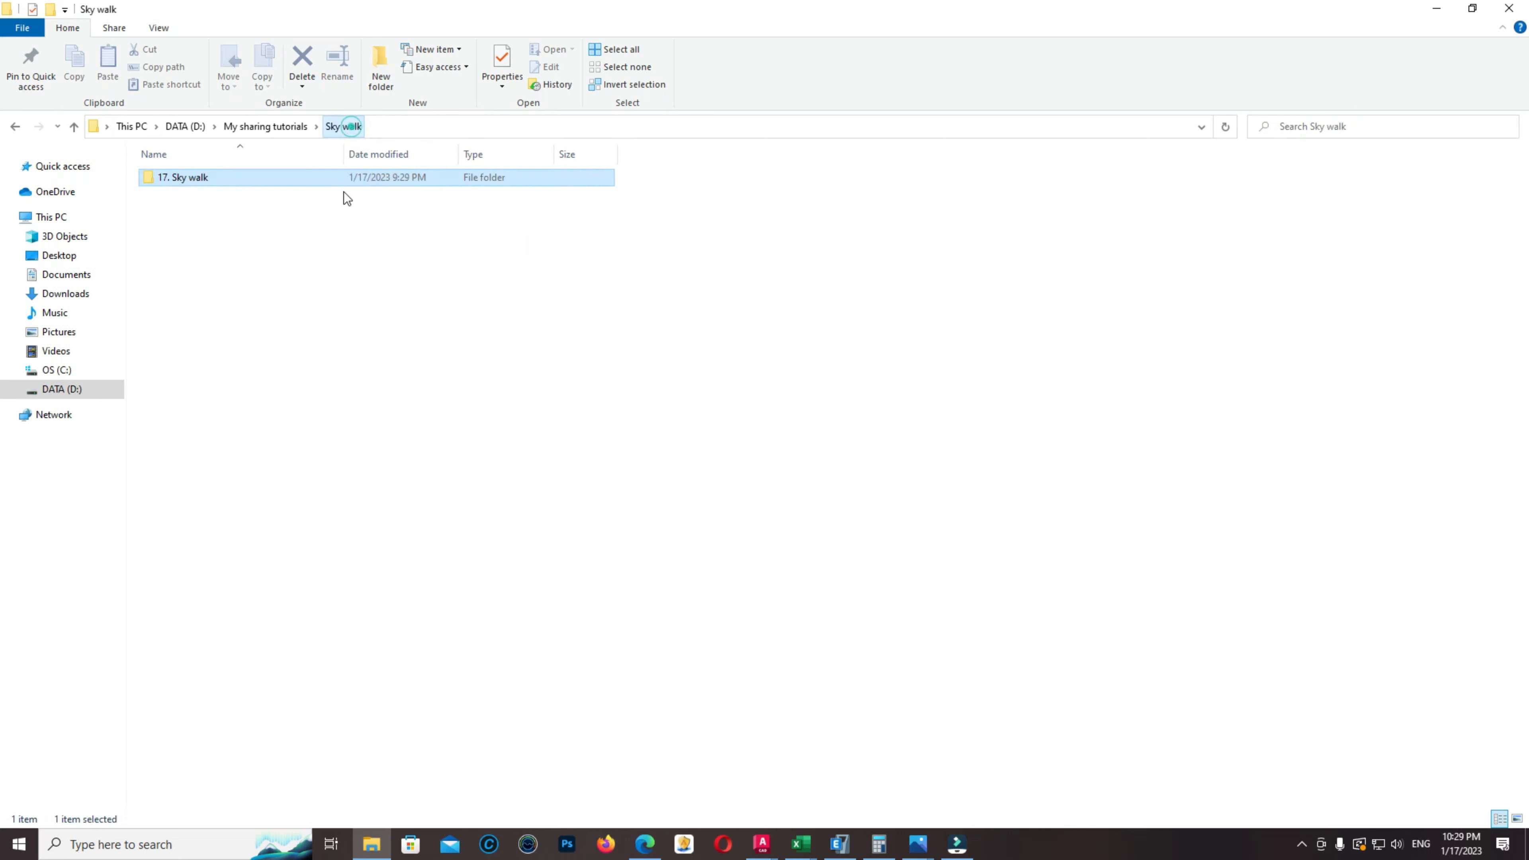
{"action": "double_click", "coordinate": [296, 178]}
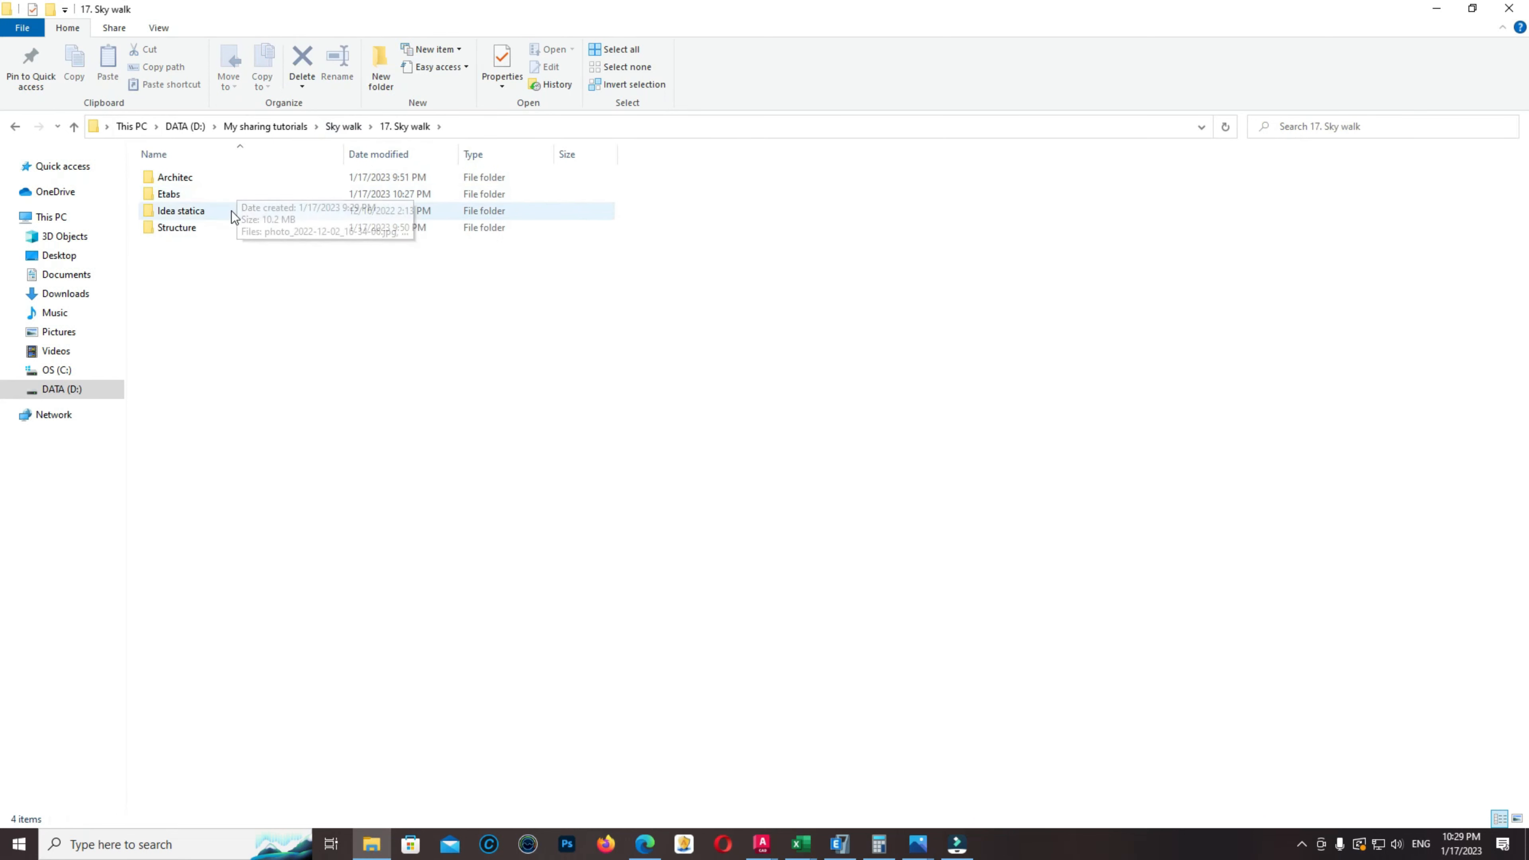
{"action": "double_click", "coordinate": [236, 196]}
{"action": "double_click", "coordinate": [439, 203]}
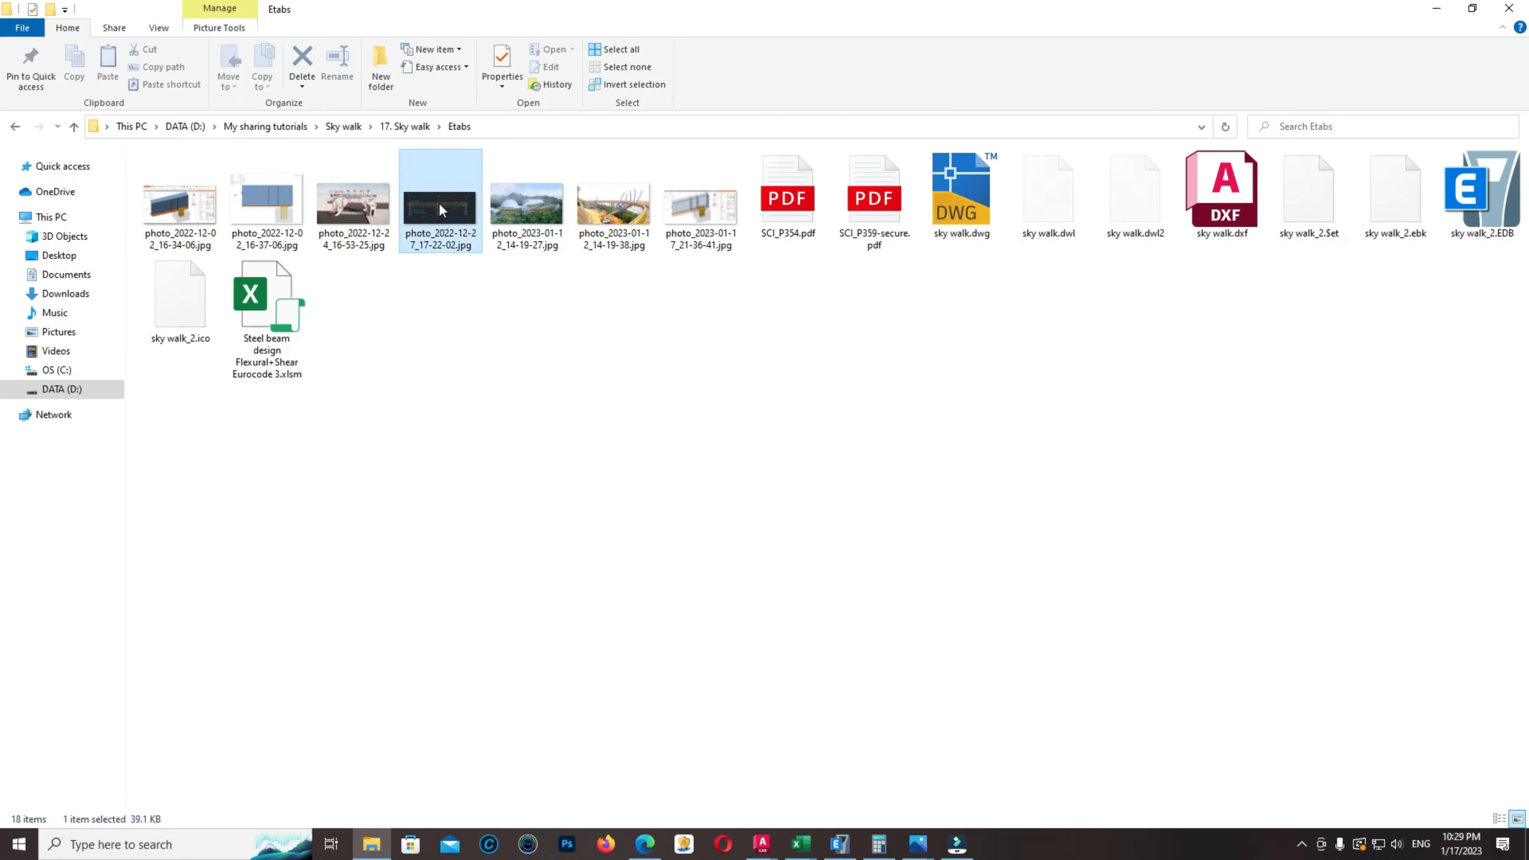
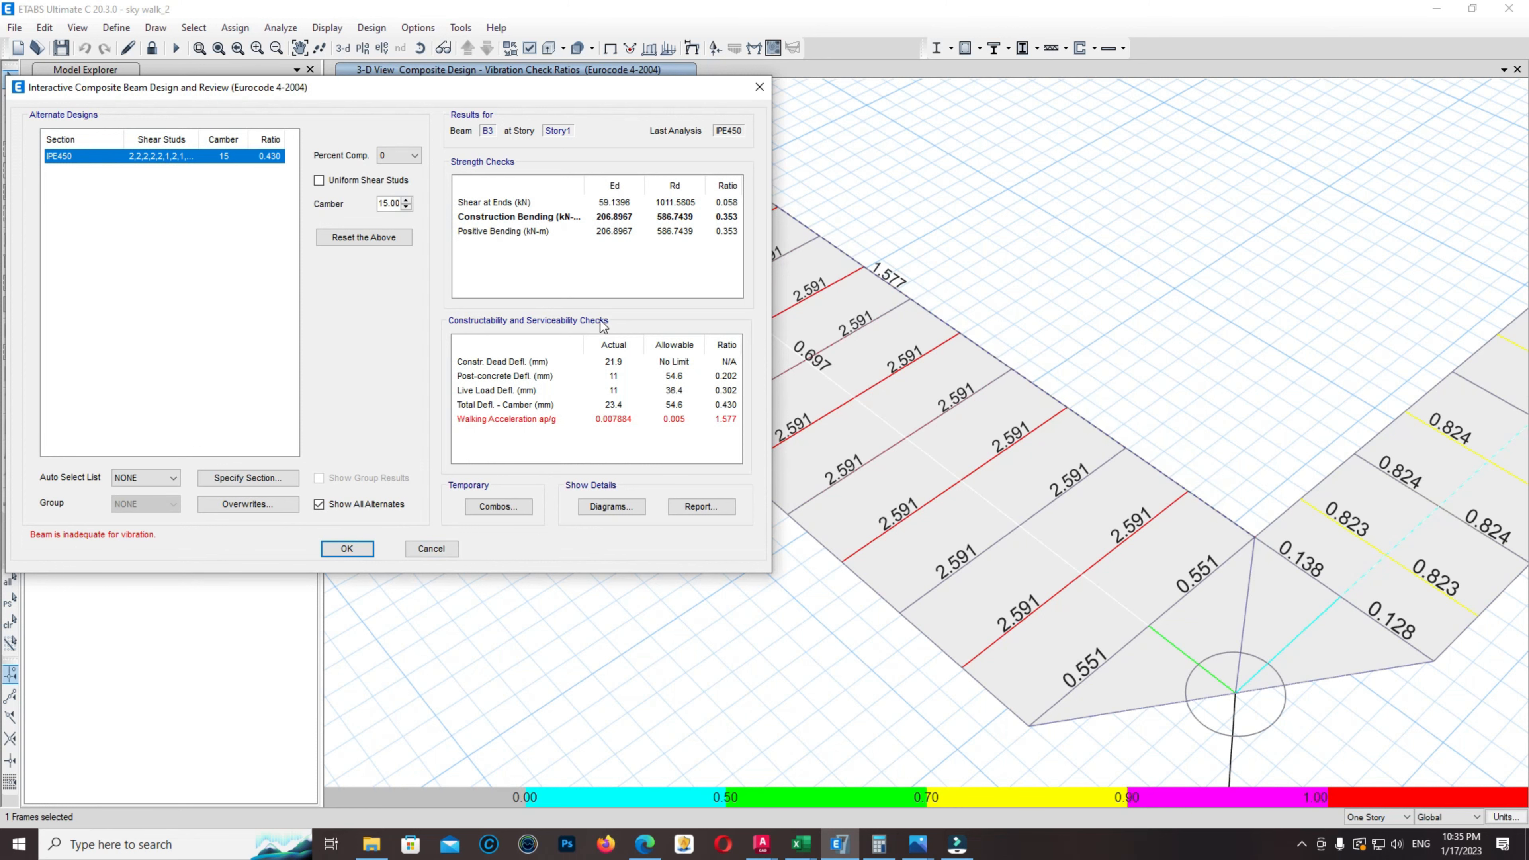
Close the long edge girder's composite design review without changes and unlock the model, deleting the analysis results
{"action": "left_click_drag", "start_coordinate": [569, 97], "coordinate": [384, 202]}
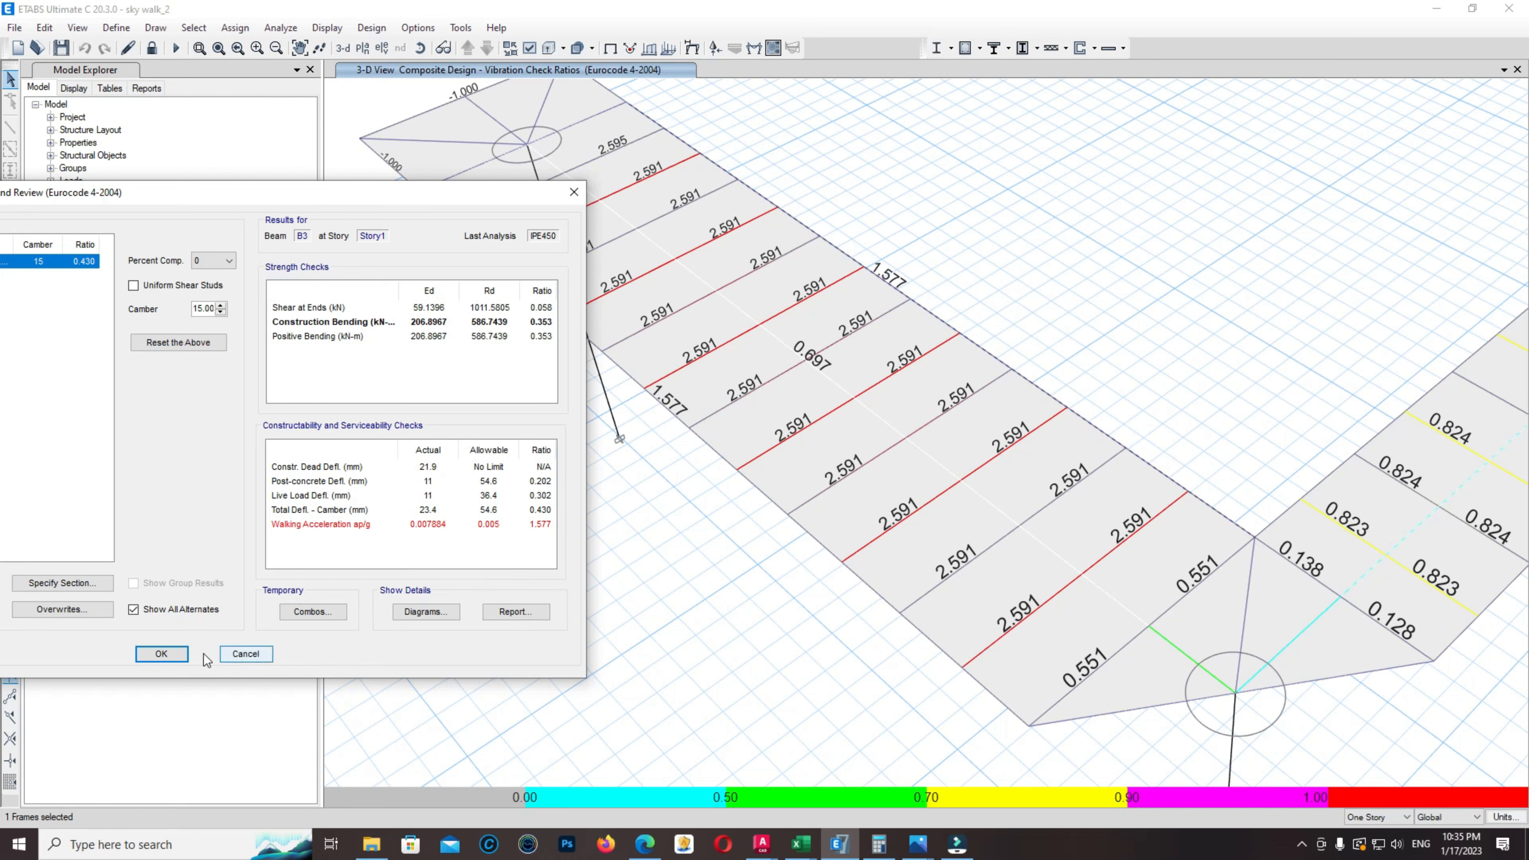
{"action": "left_click", "coordinate": [244, 653]}
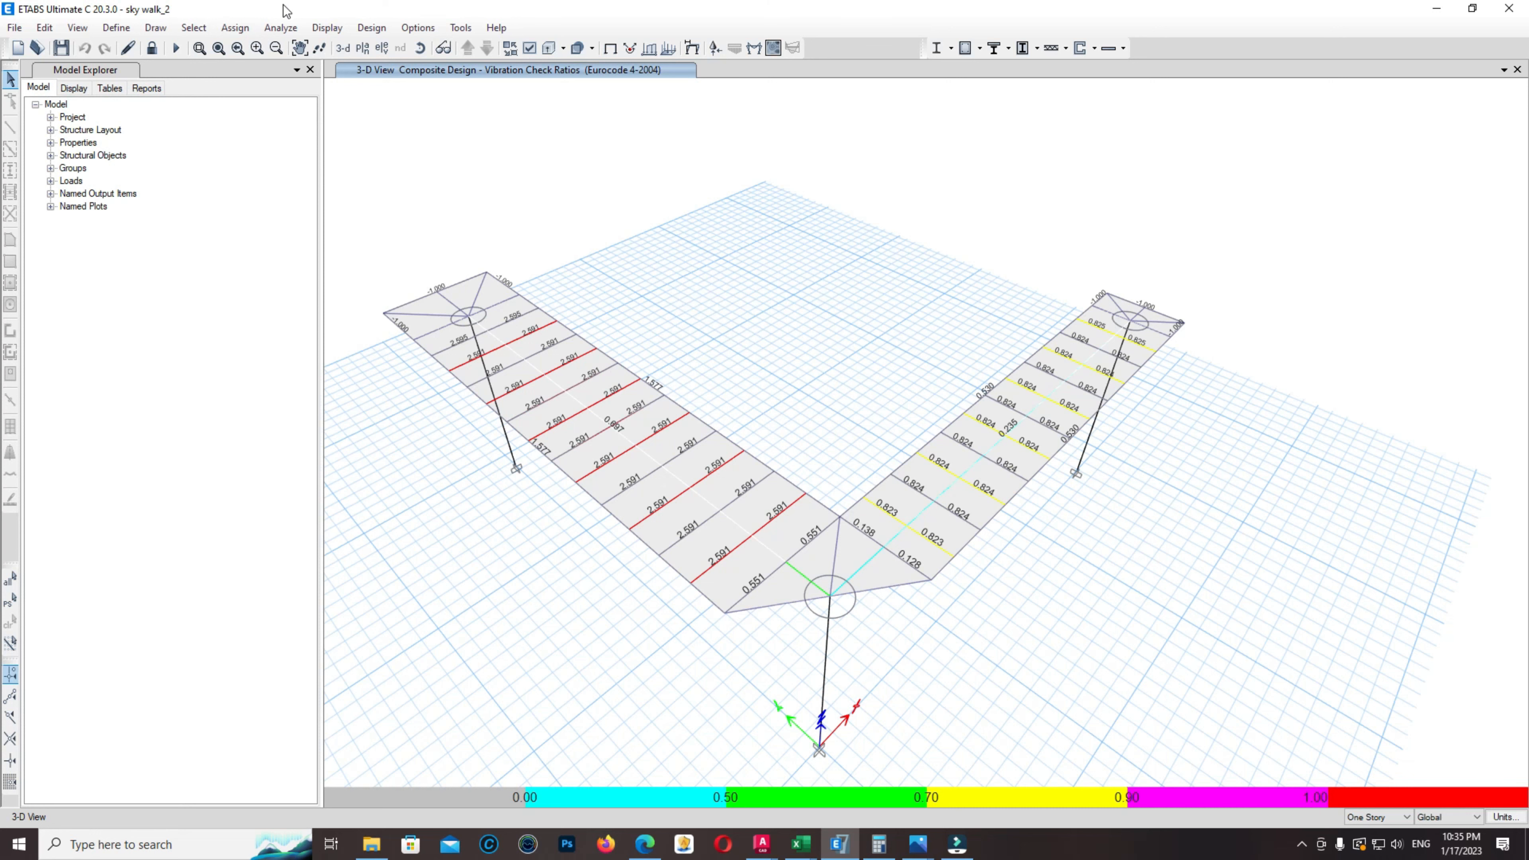
{"action": "left_click", "coordinate": [147, 52]}
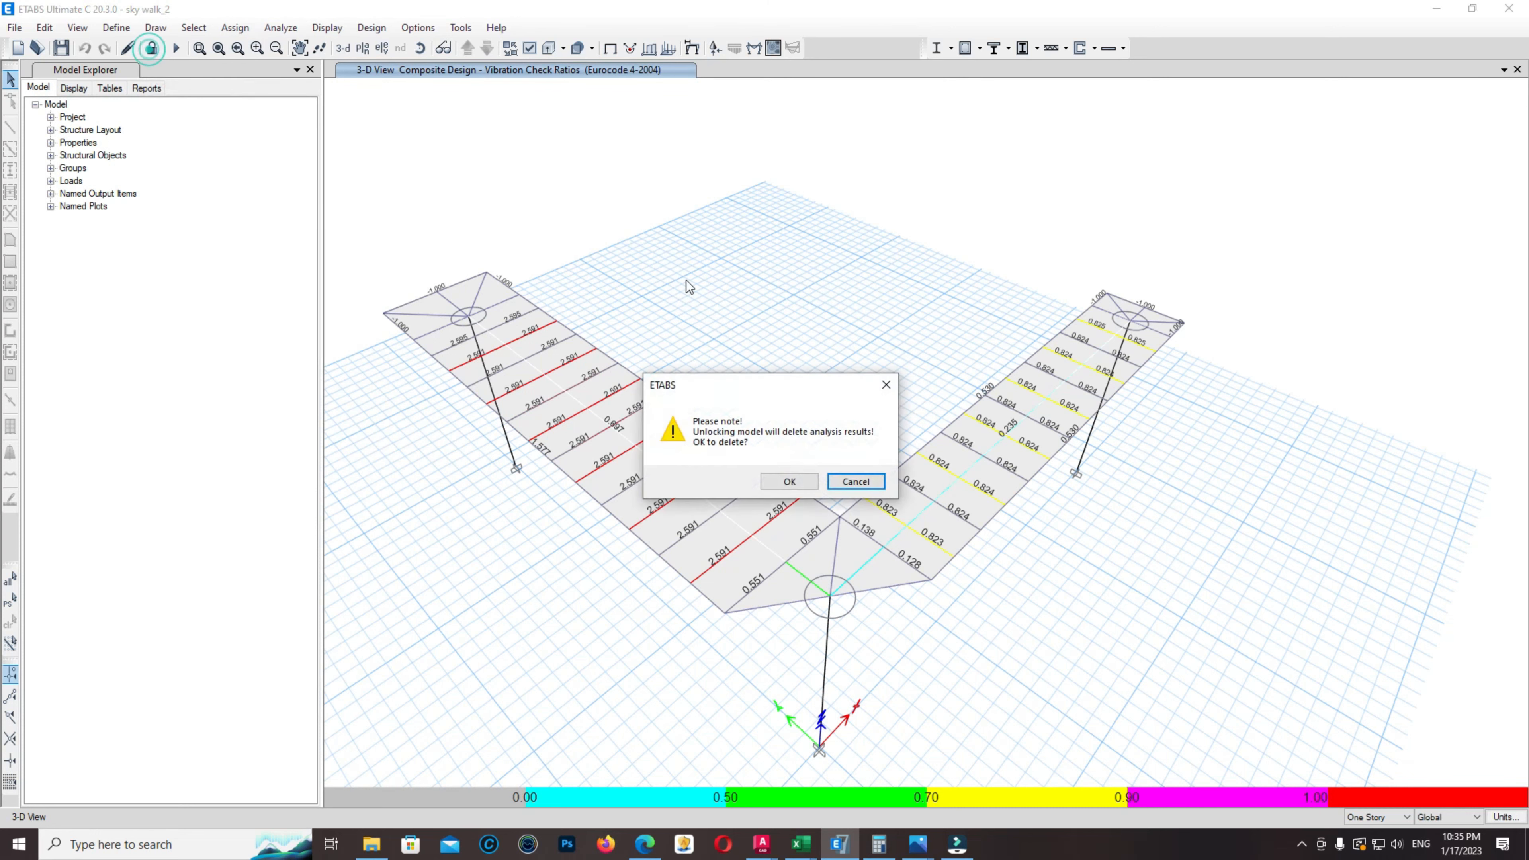
{"action": "left_click", "coordinate": [787, 487]}
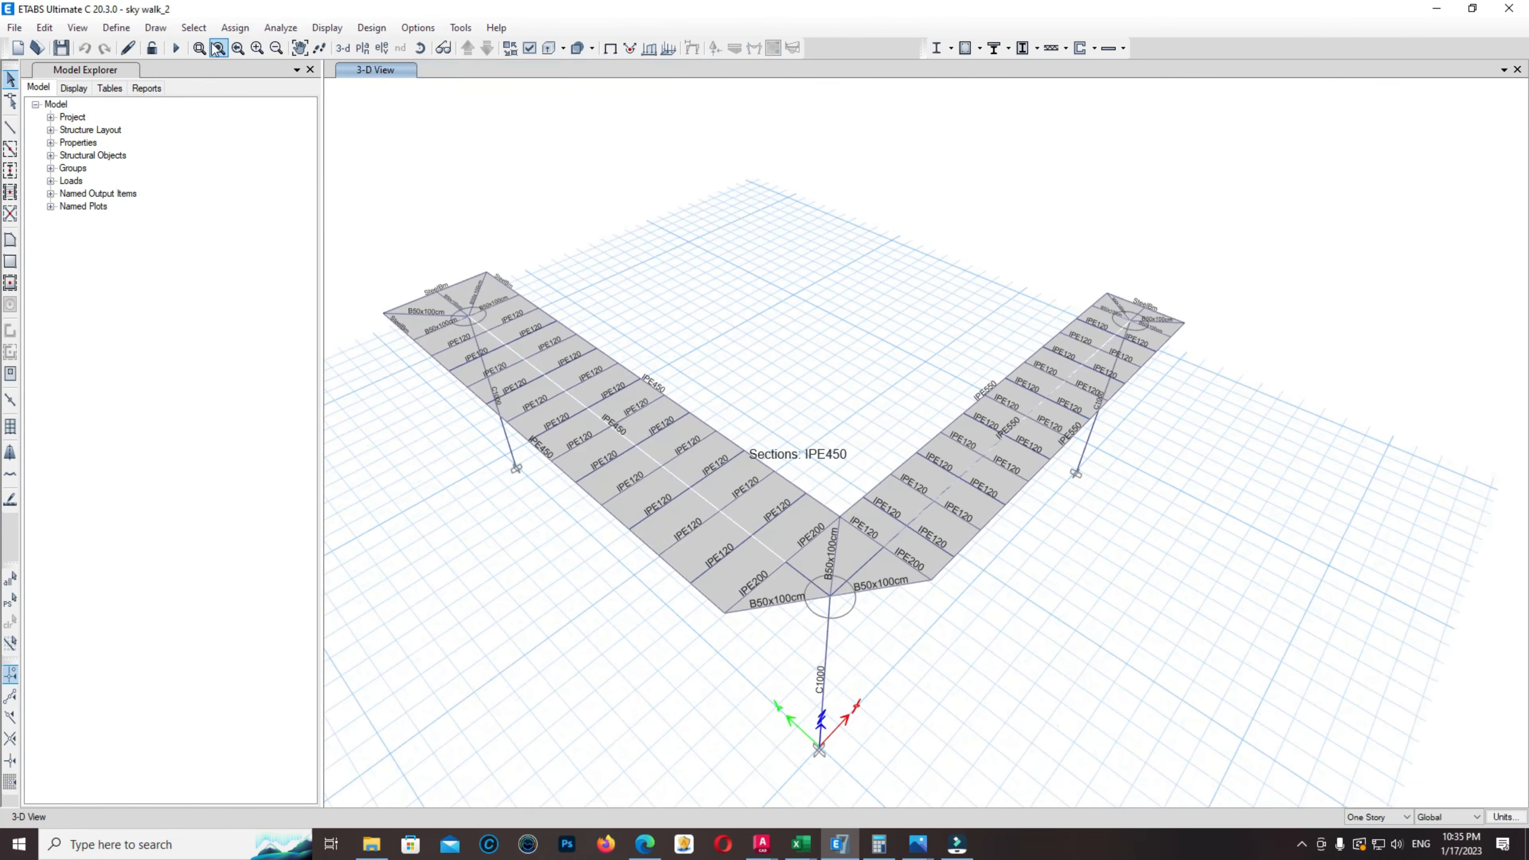
Select all frames that have the IPE450 section property
{"action": "left_click", "coordinate": [194, 27]}
{"action": "left_click", "coordinate": [211, 48]}
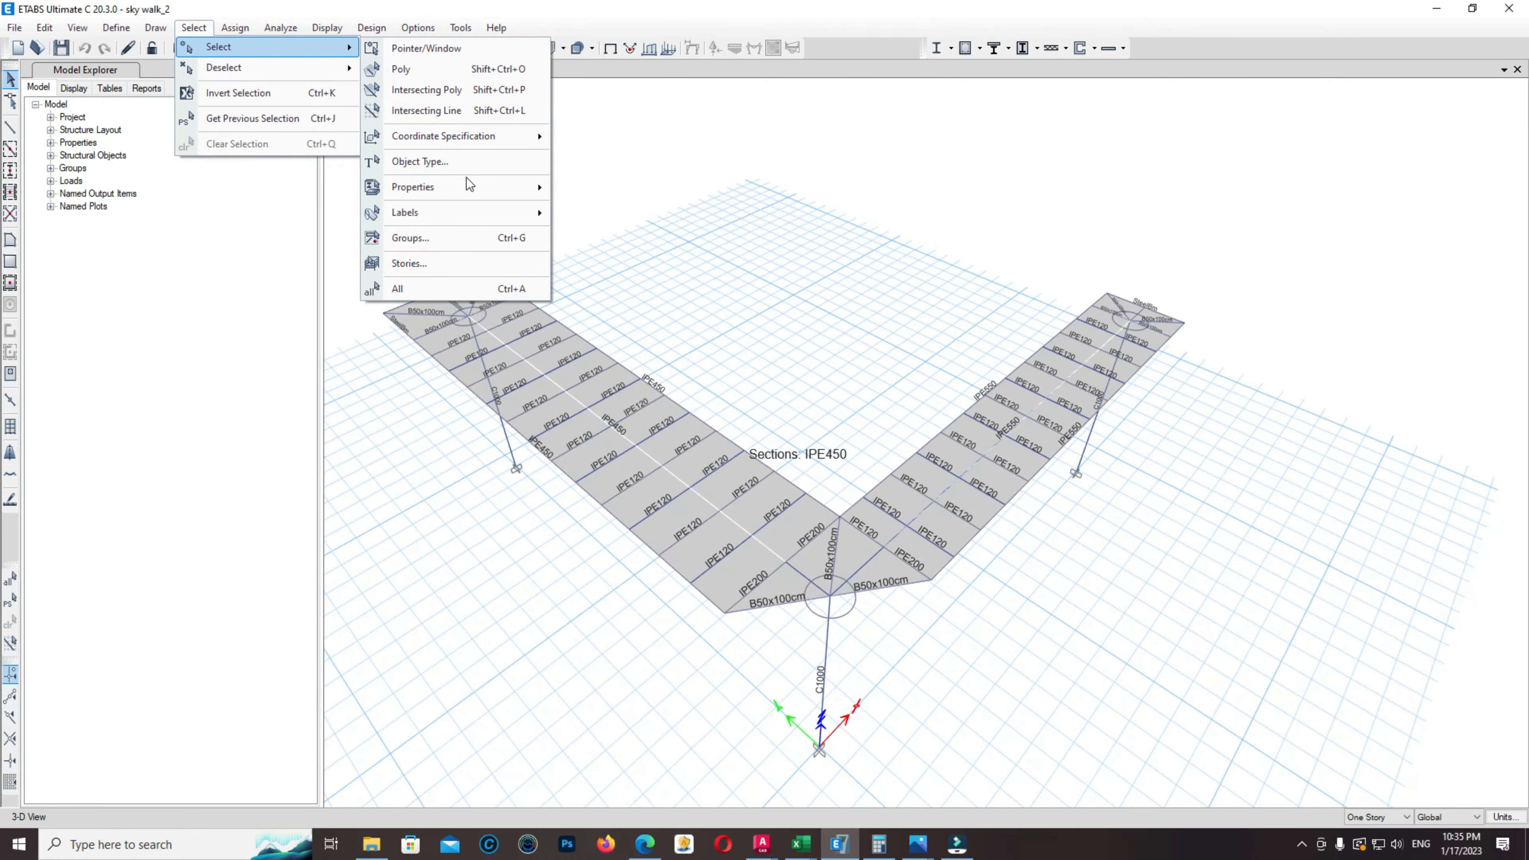
{"action": "mouse_move", "coordinate": [452, 193]}
{"action": "mouse_move", "coordinate": [444, 219]}
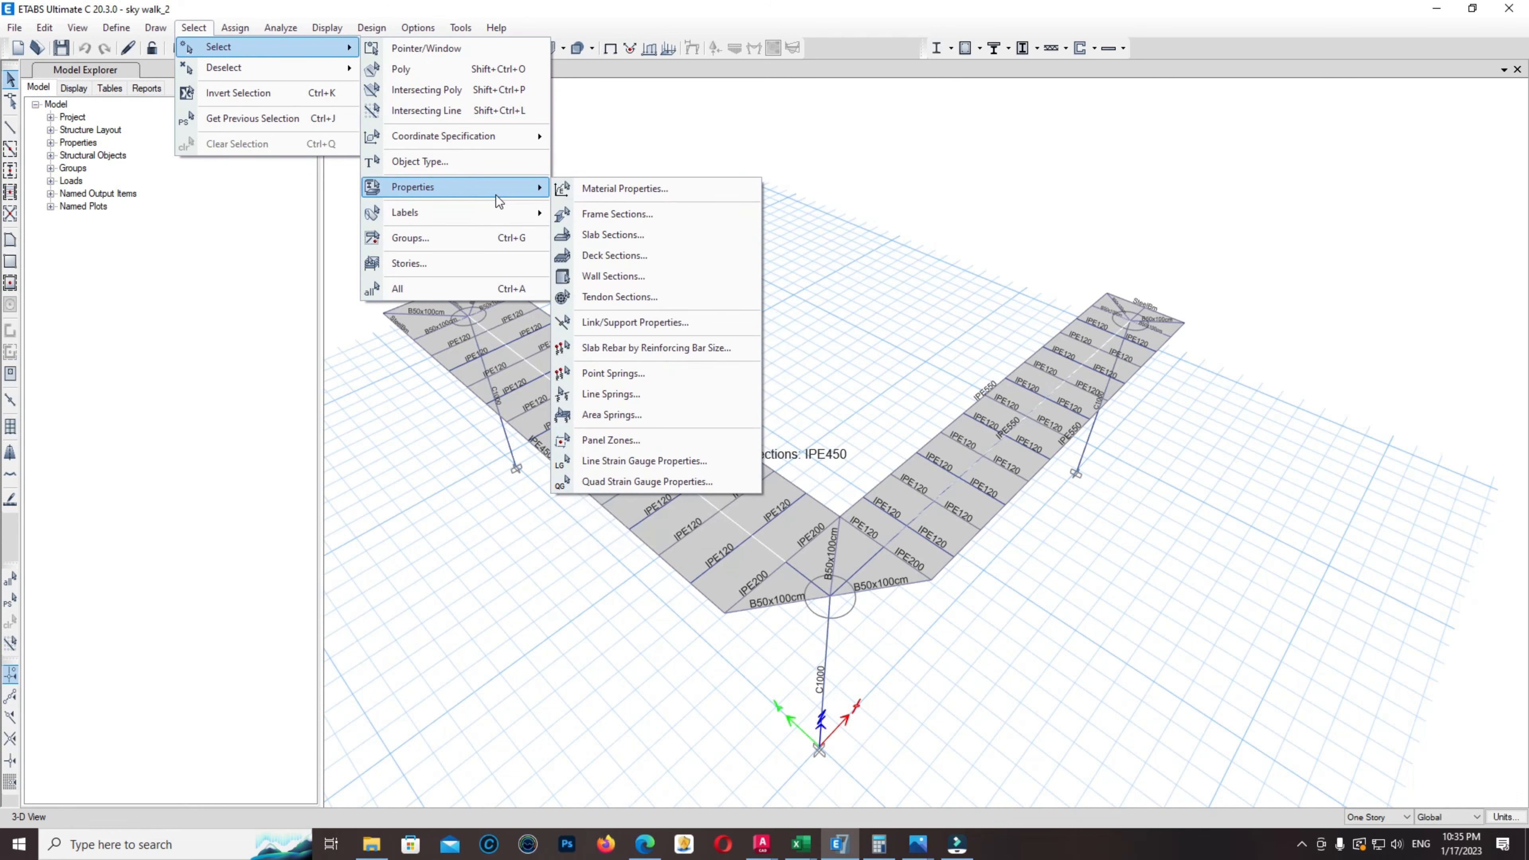
{"action": "left_click", "coordinate": [602, 214]}
{"action": "scroll", "coordinate": [730, 403], "scroll_direction": "down", "scroll_amount": 10}
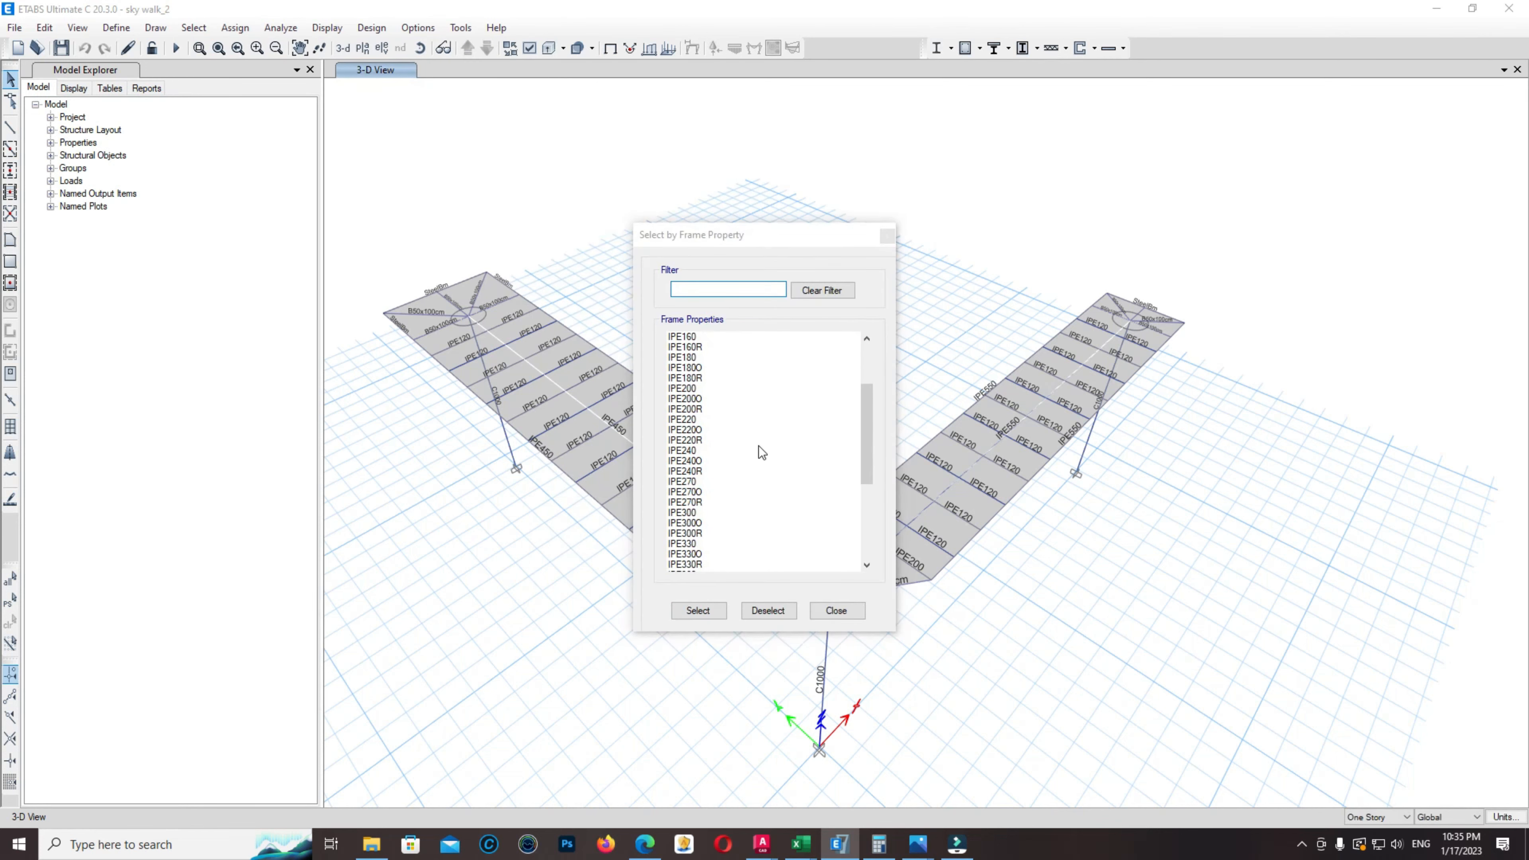
{"action": "scroll", "coordinate": [722, 506], "scroll_direction": "down", "scroll_amount": 4}
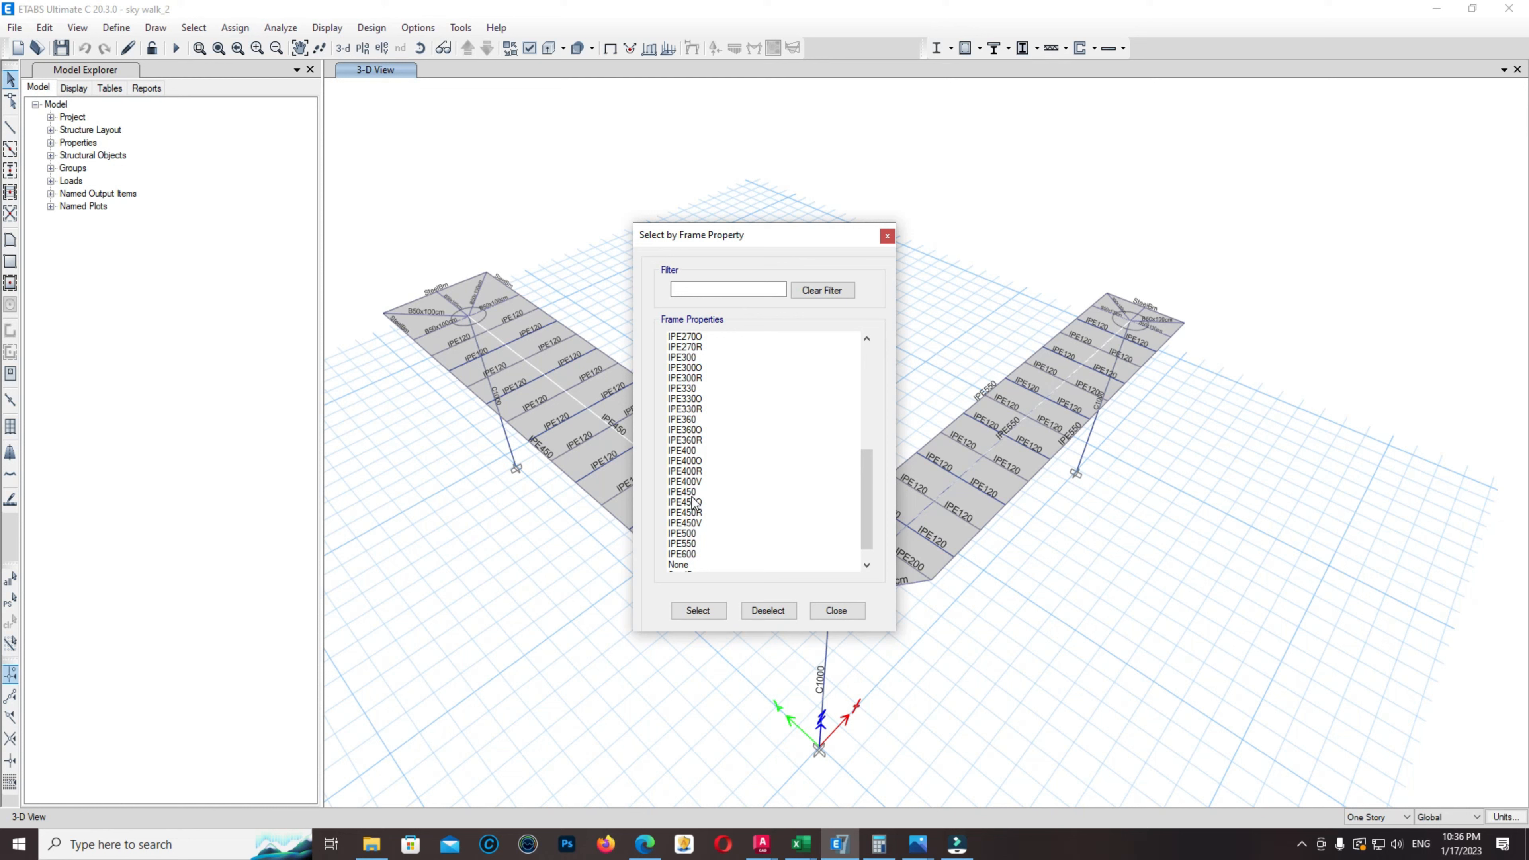
{"action": "left_click", "coordinate": [691, 493]}
{"action": "left_click", "coordinate": [699, 610]}
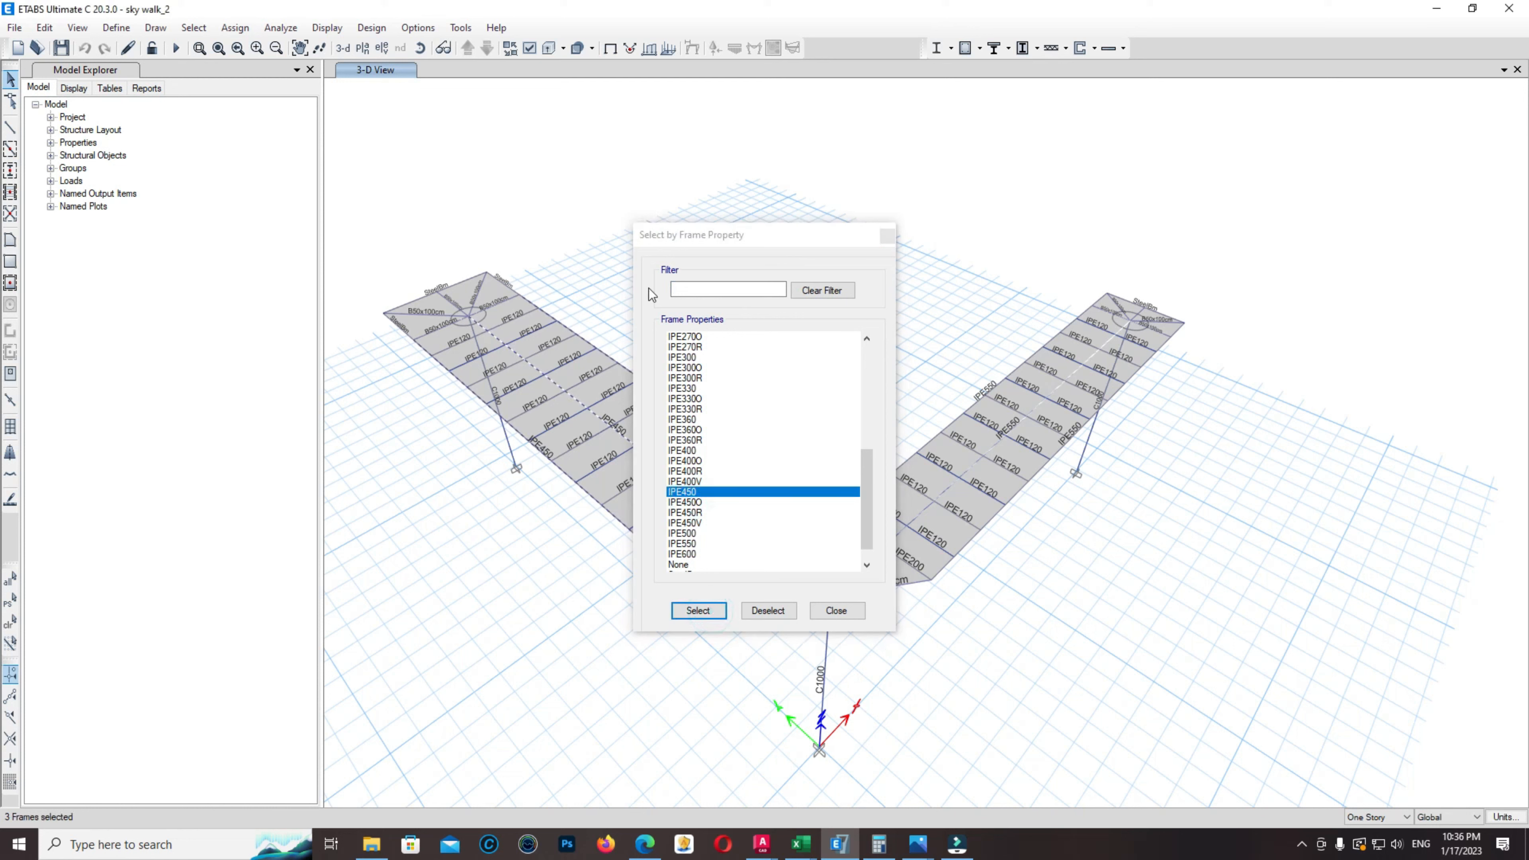
Assign the IPE600 section to the selected longer-span girders and close the assignment and selection dialogs
{"action": "left_click", "coordinate": [234, 27]}
{"action": "mouse_move", "coordinate": [289, 67]}
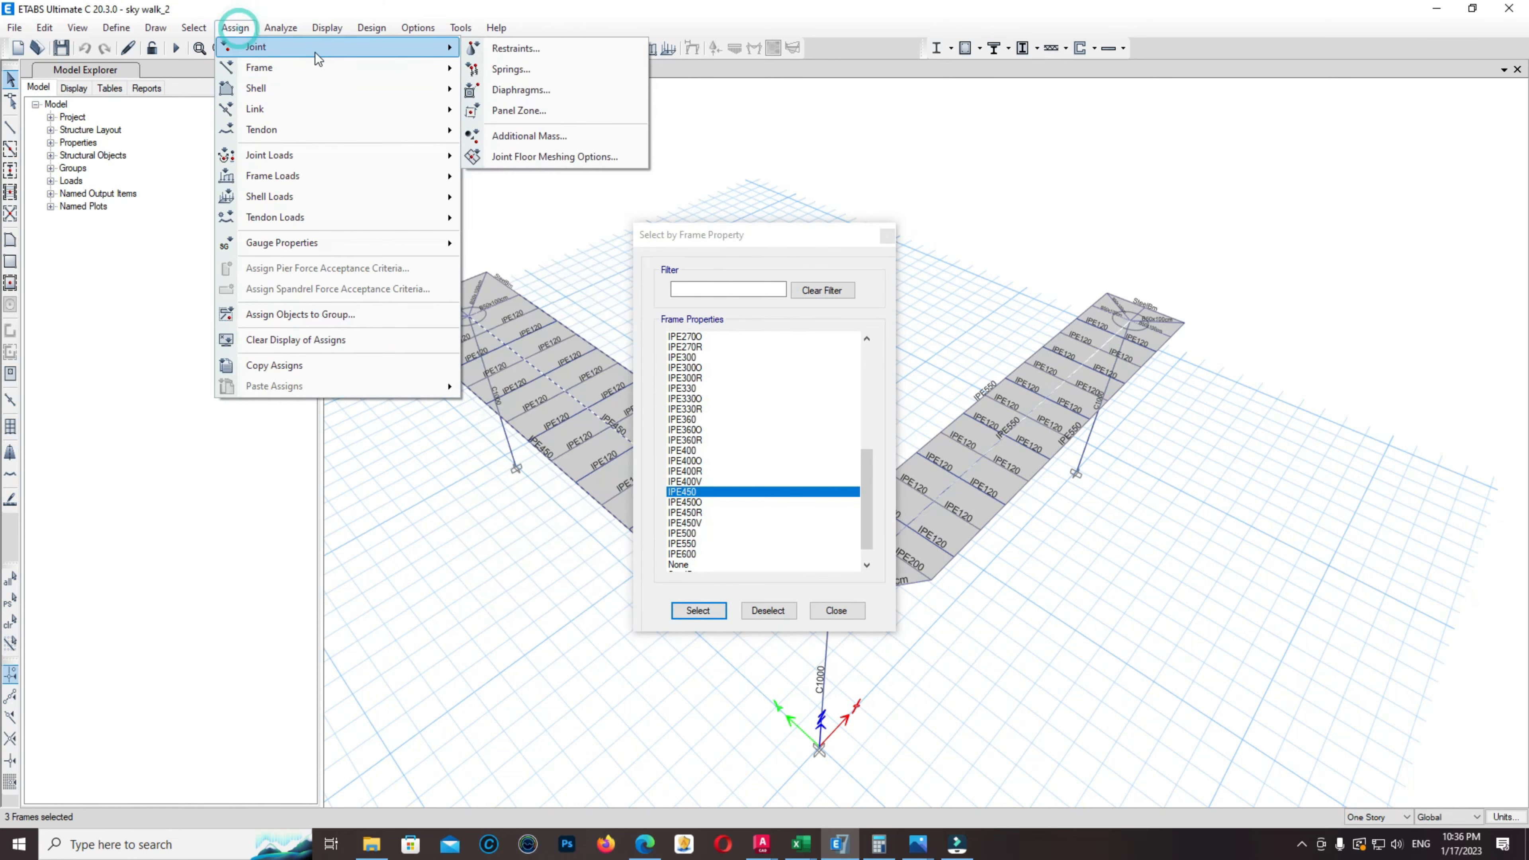
{"action": "left_click", "coordinate": [530, 69]}
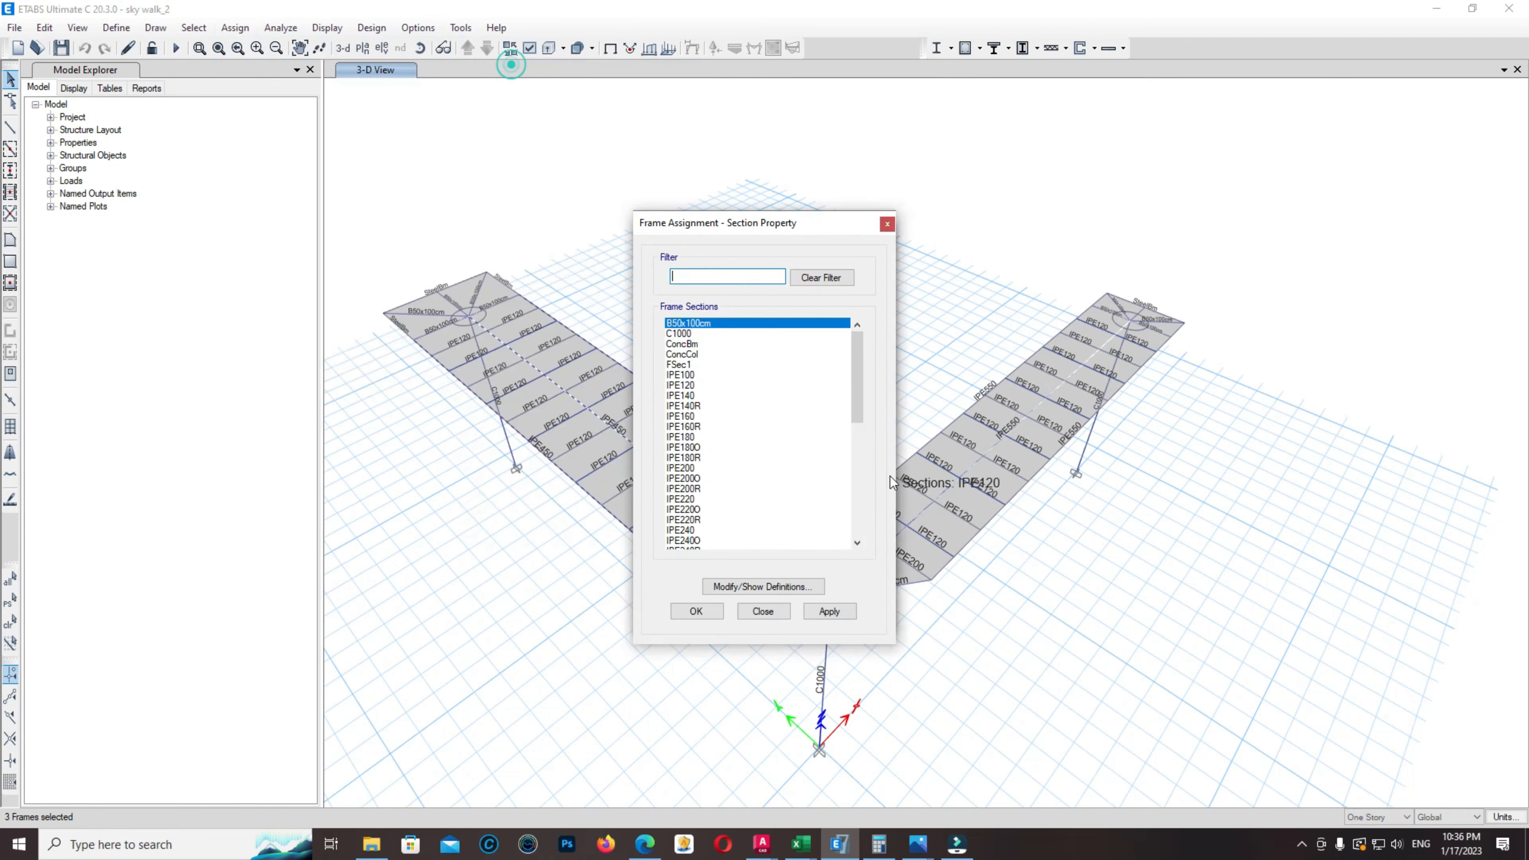
{"action": "scroll", "coordinate": [773, 421], "scroll_direction": "down", "scroll_amount": 9}
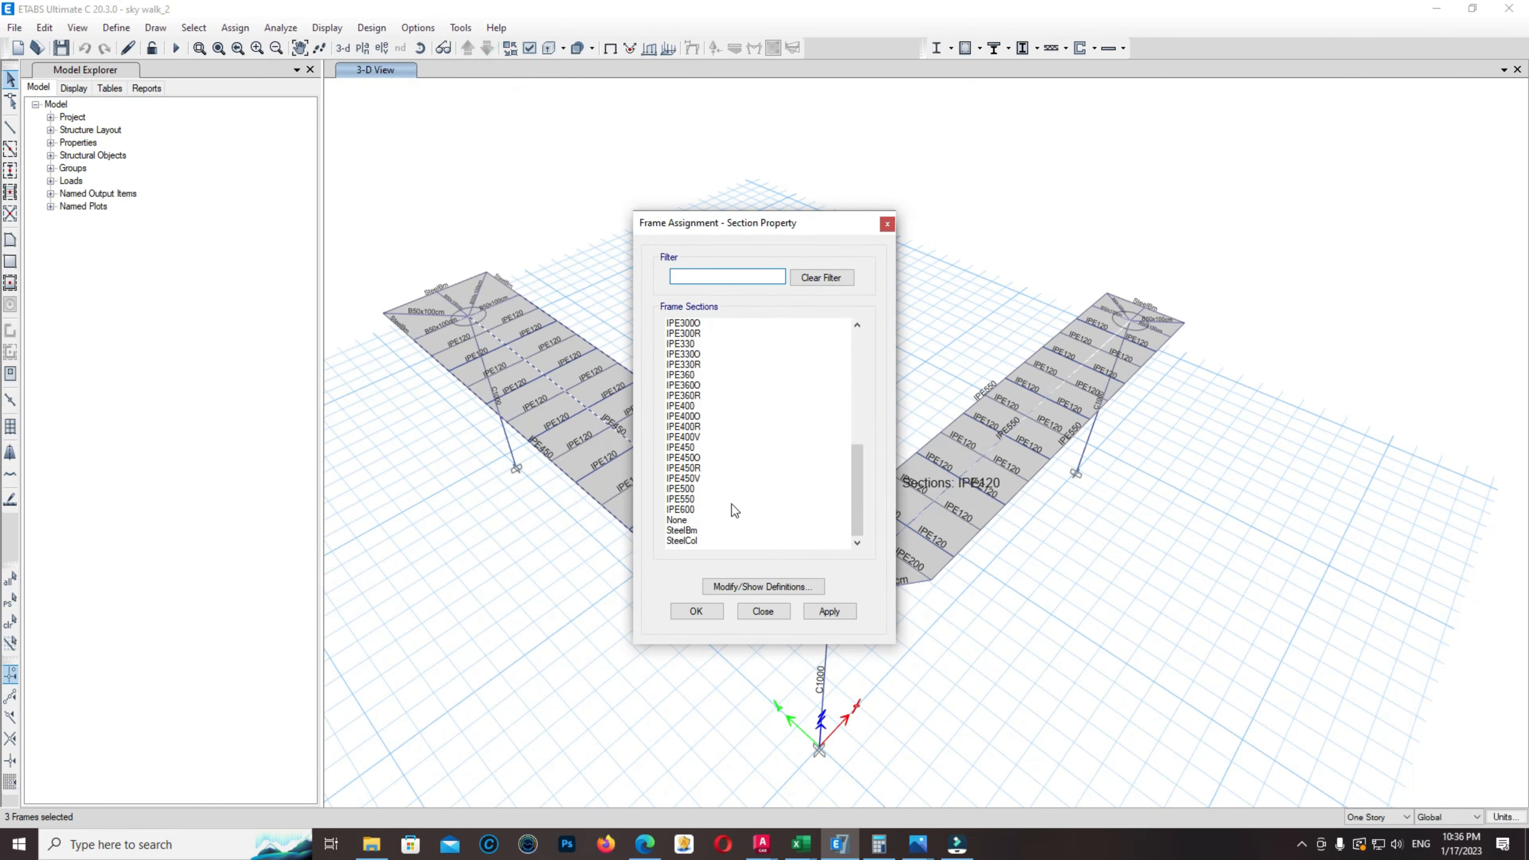
{"action": "left_click", "coordinate": [680, 510]}
{"action": "left_click", "coordinate": [696, 611]}
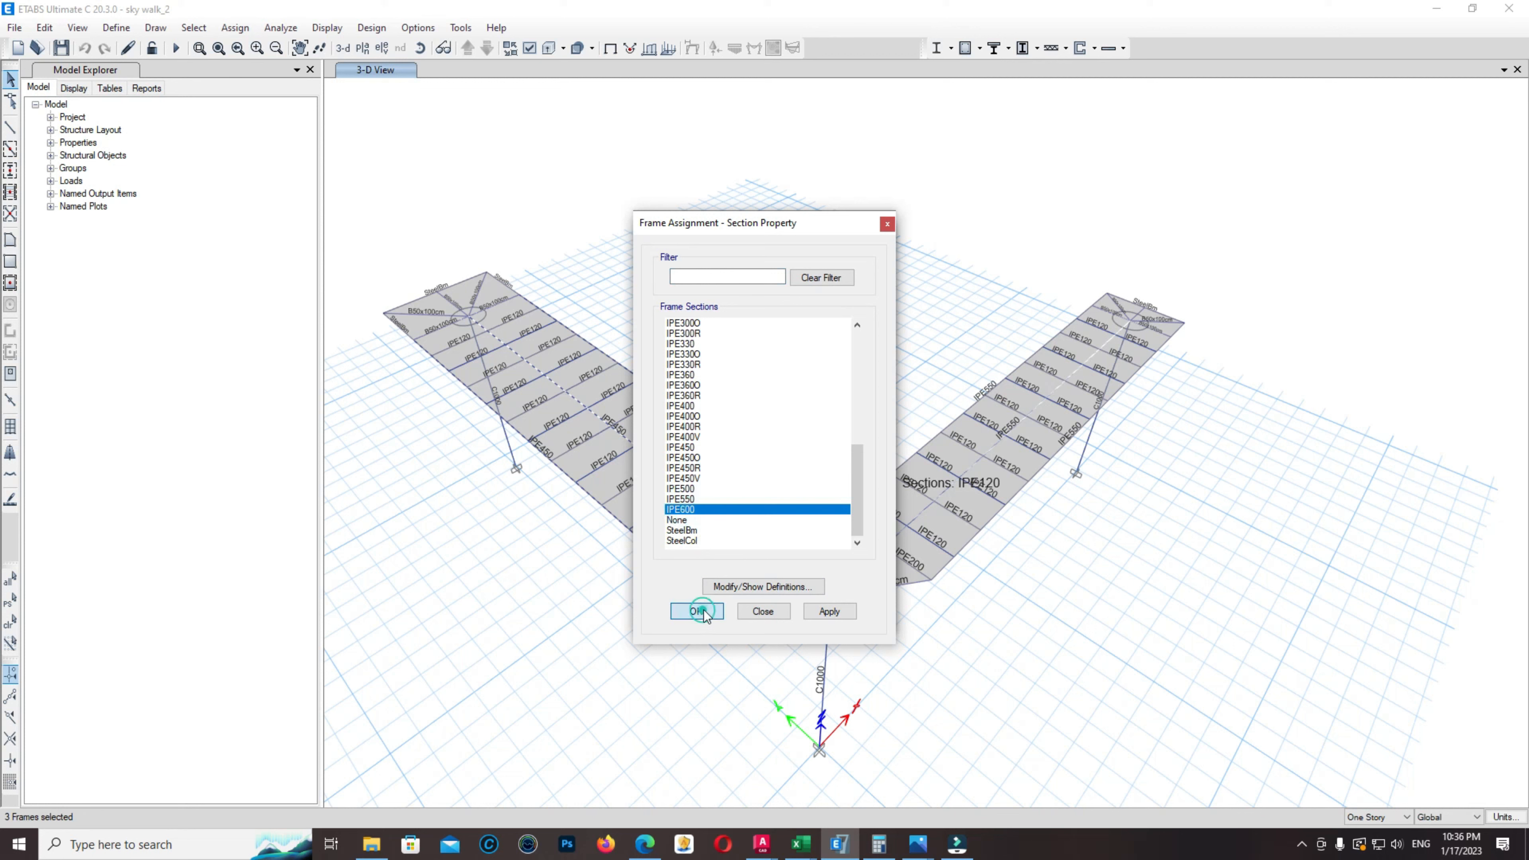
{"action": "left_click", "coordinate": [830, 611]}
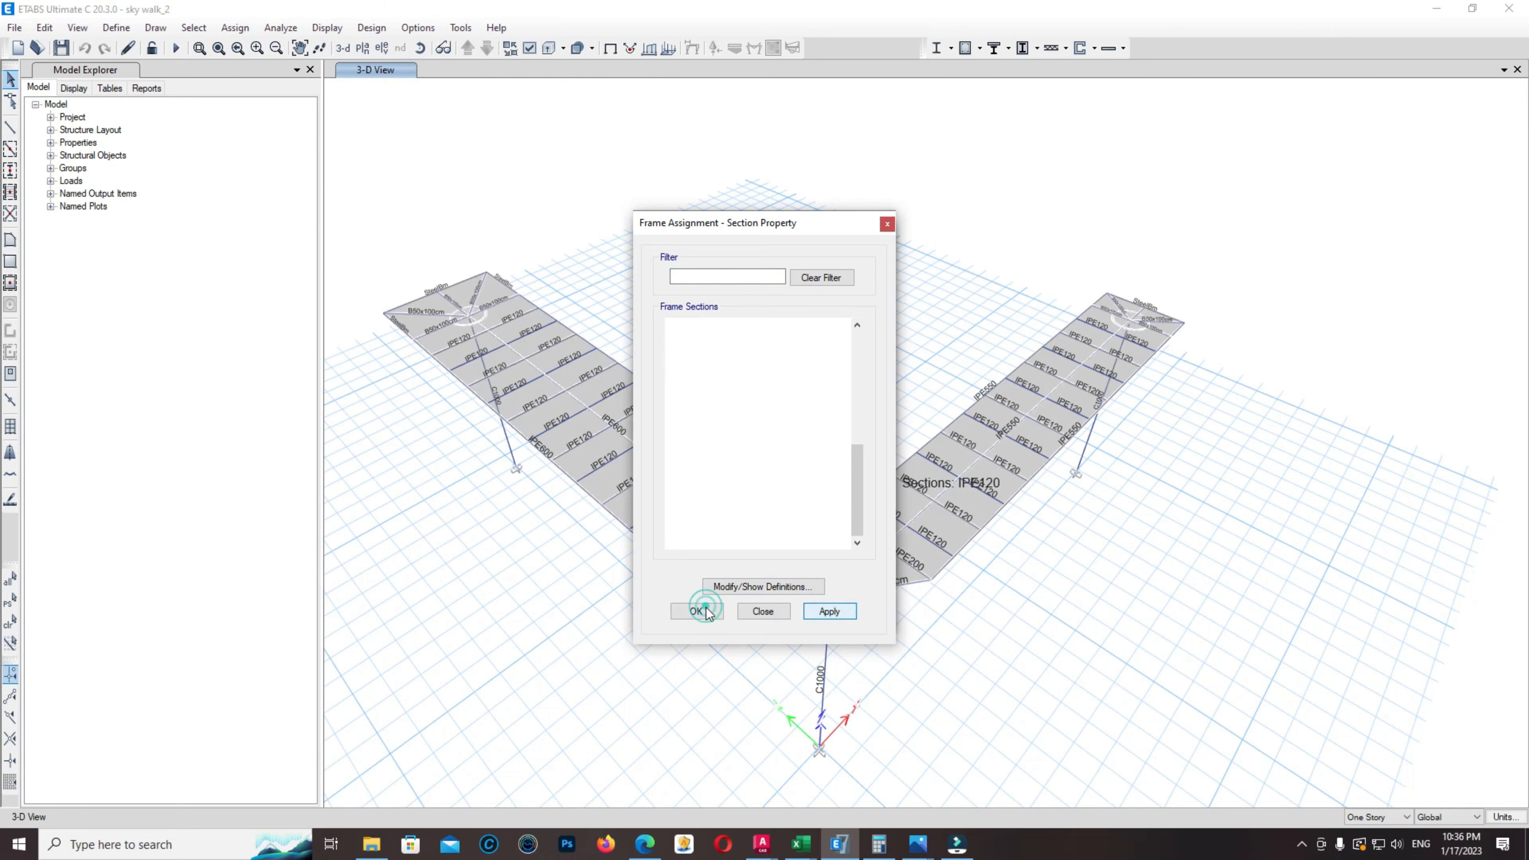
{"action": "left_click", "coordinate": [697, 611]}
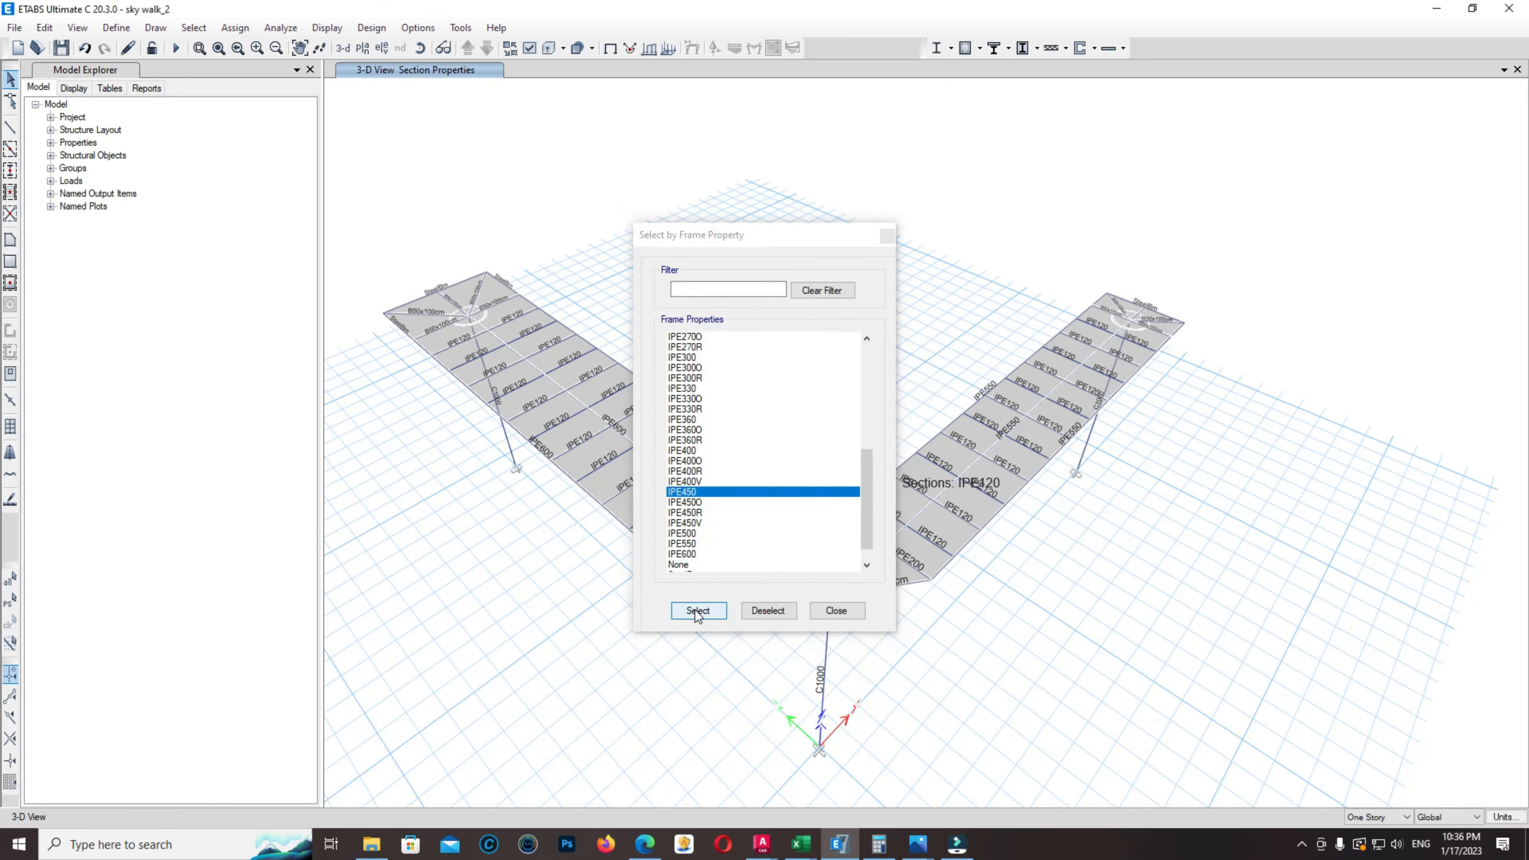
{"action": "left_click", "coordinate": [697, 610]}
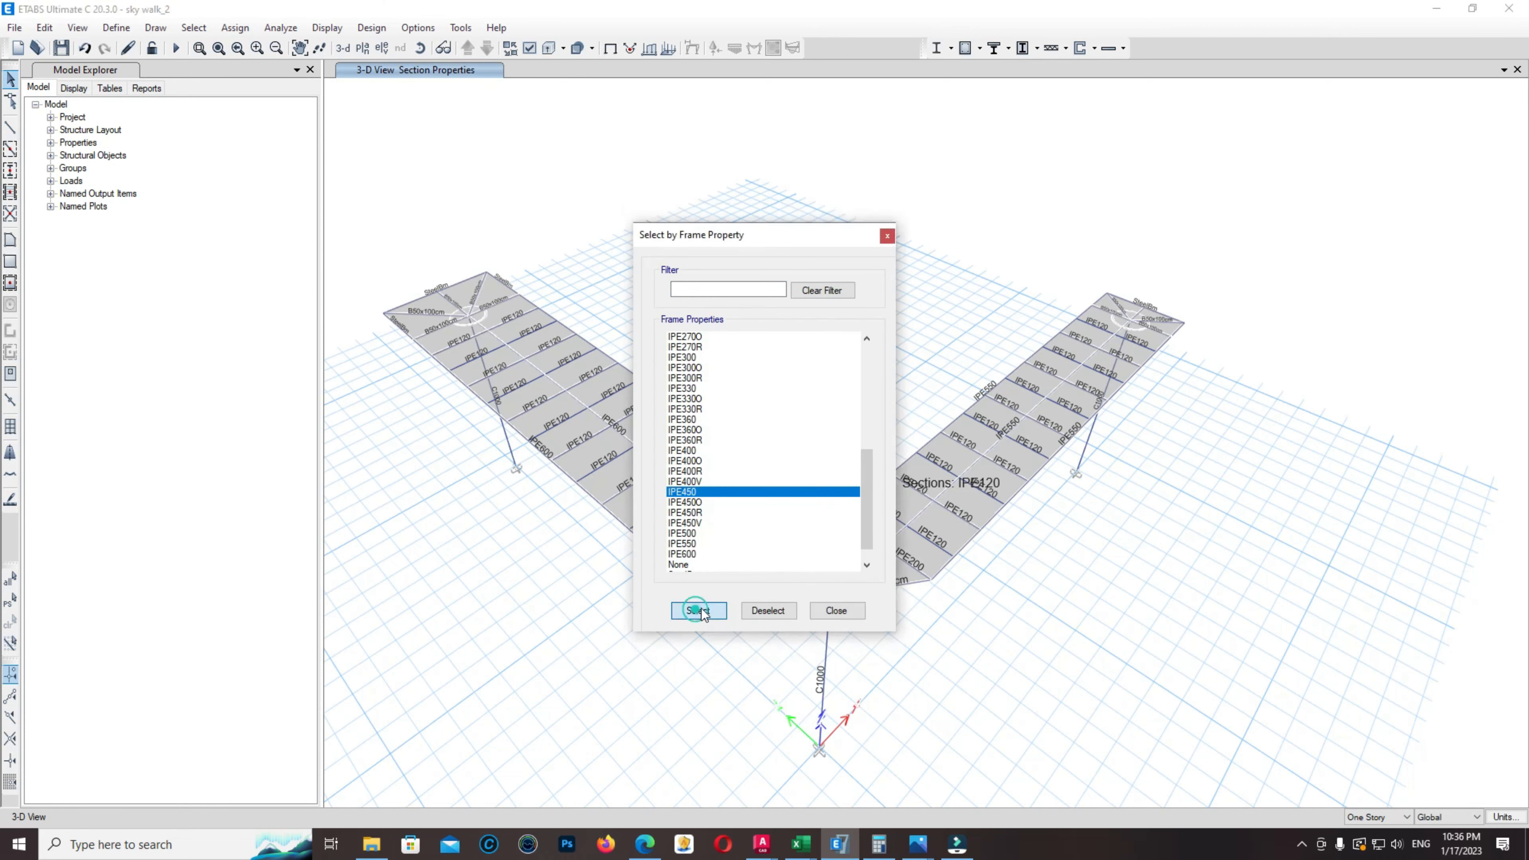
{"action": "left_click", "coordinate": [836, 611]}
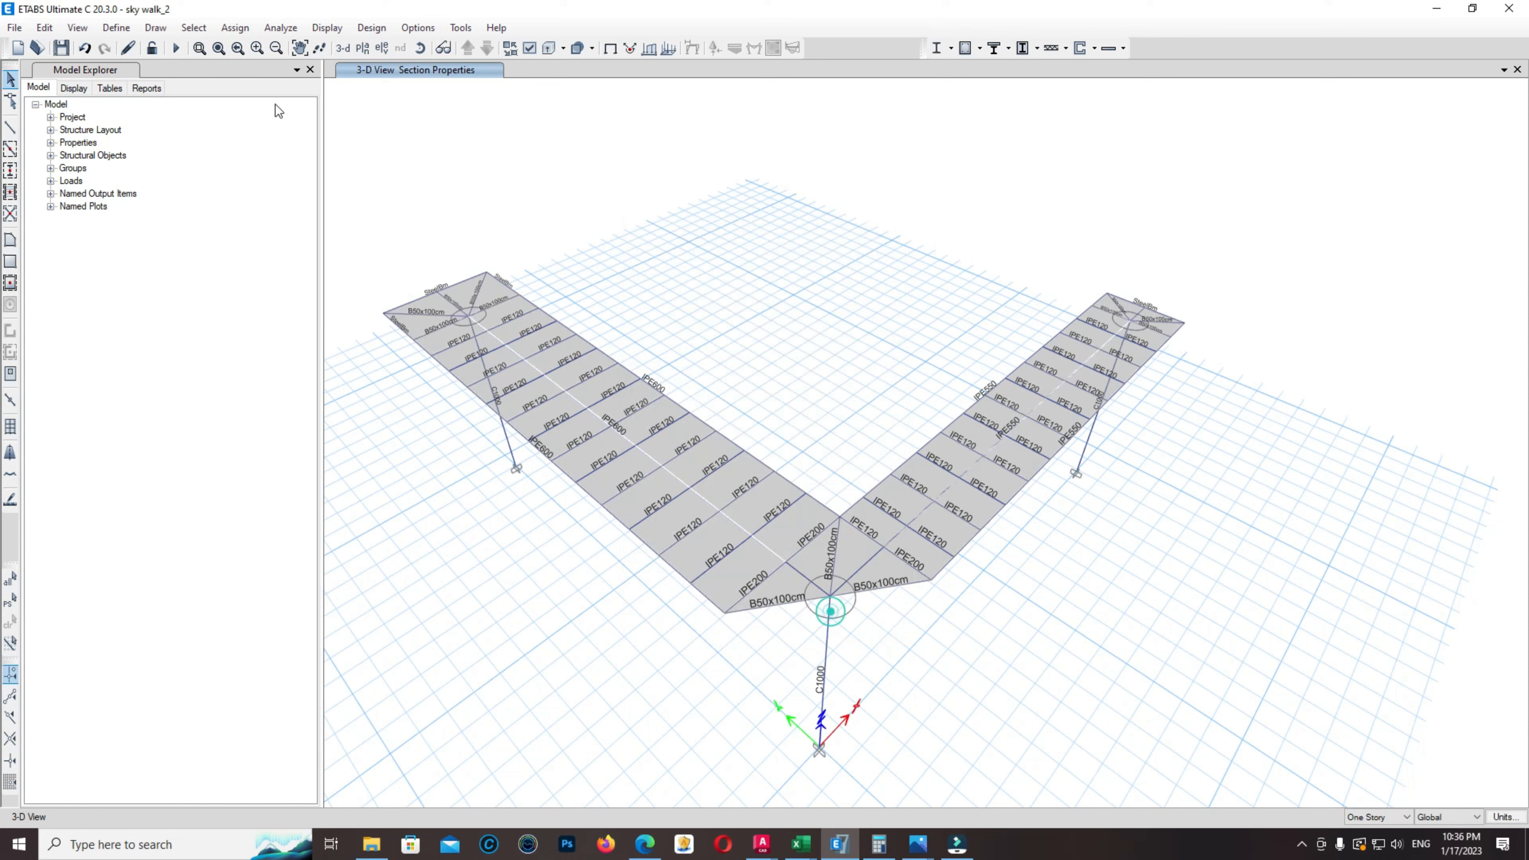
Run the analysis and start the composite beam design check
{"action": "left_click", "coordinate": [174, 47]}
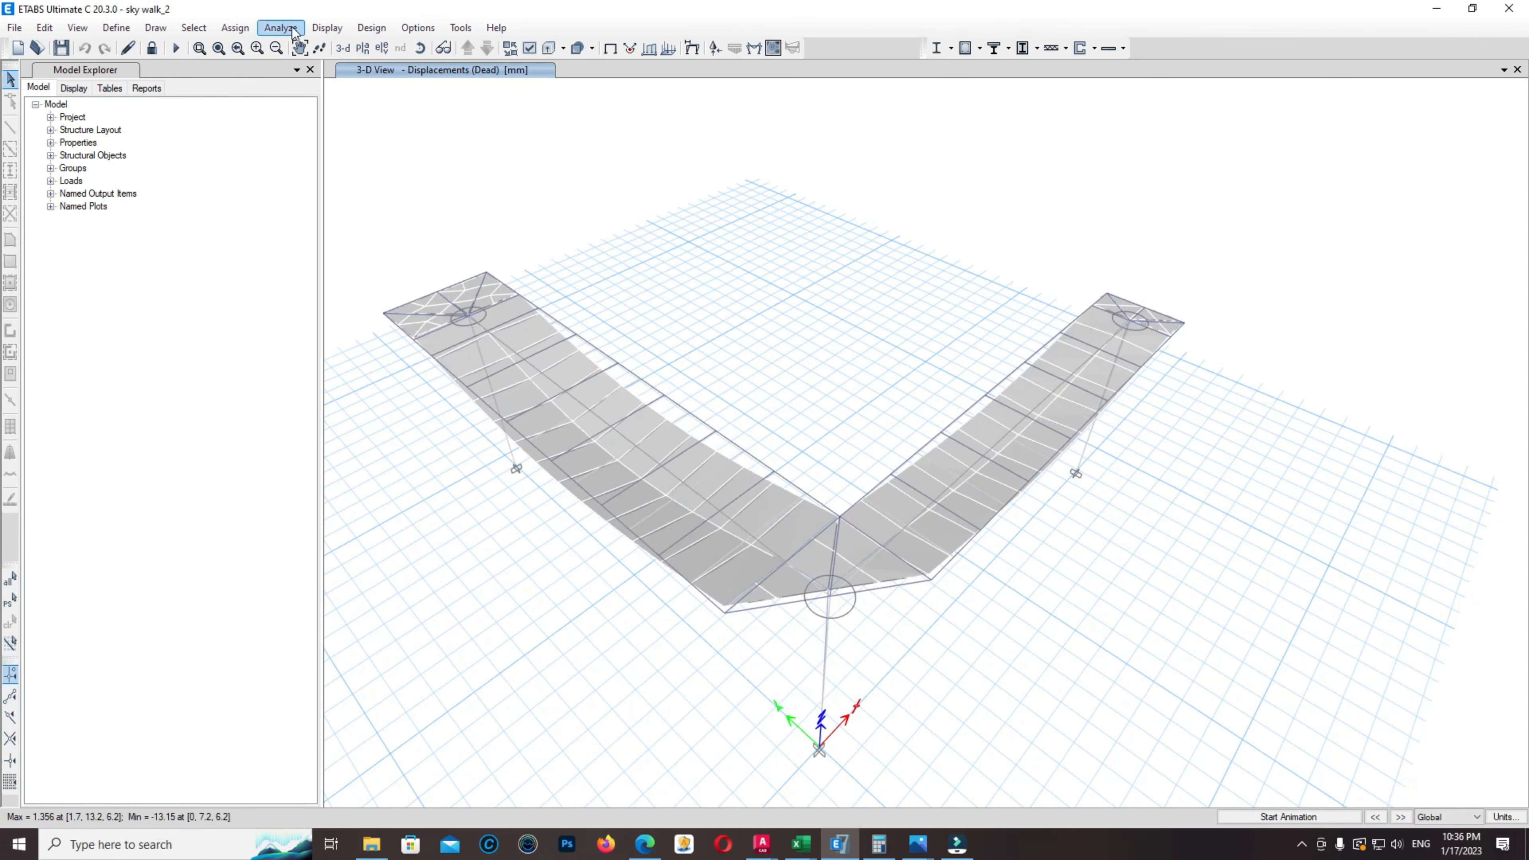
{"action": "left_click", "coordinate": [361, 28]}
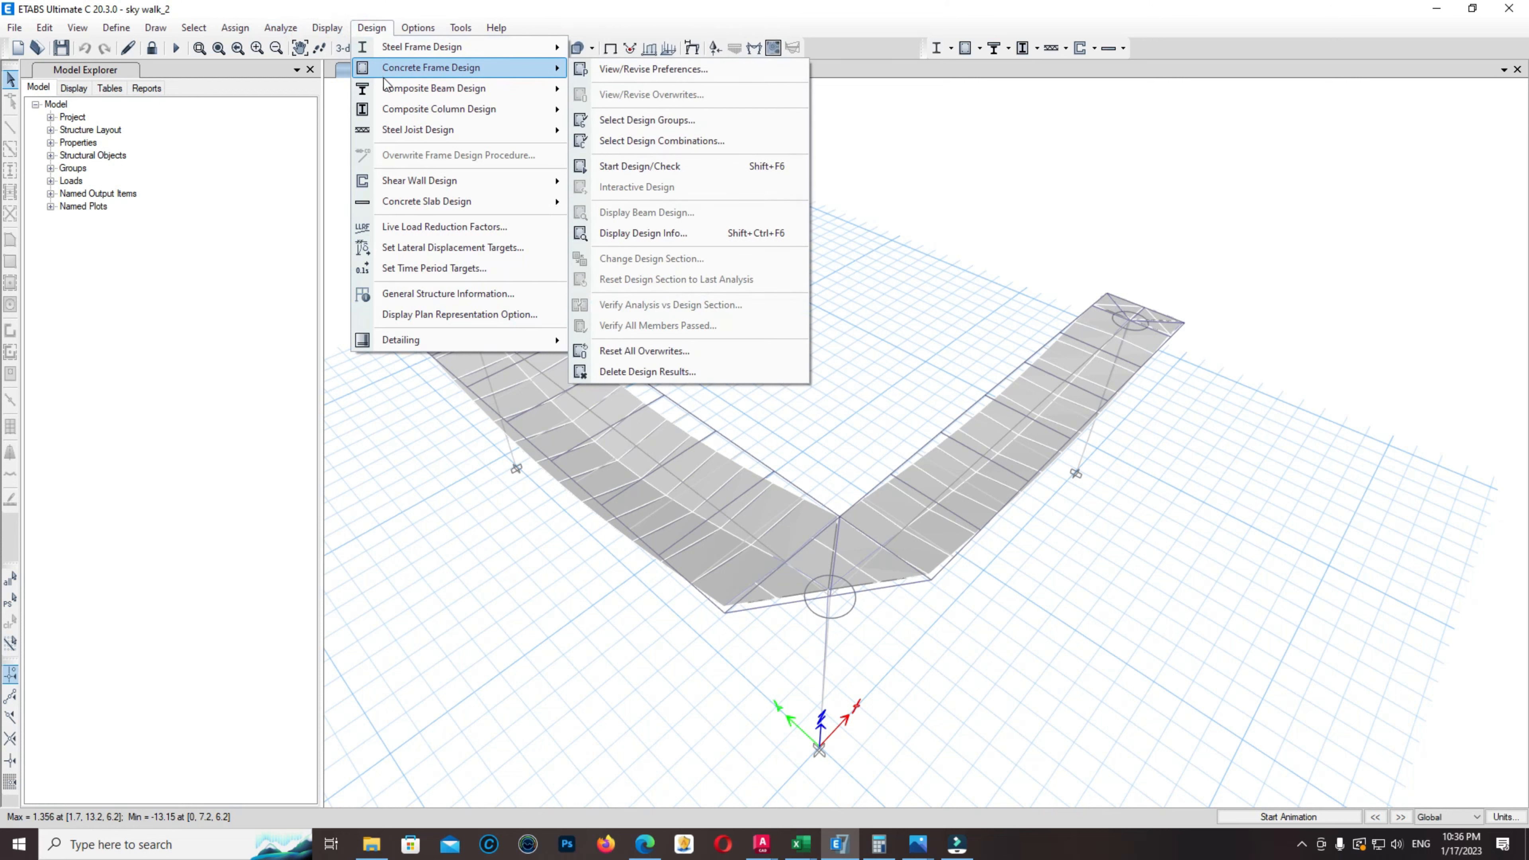
{"action": "mouse_move", "coordinate": [407, 109]}
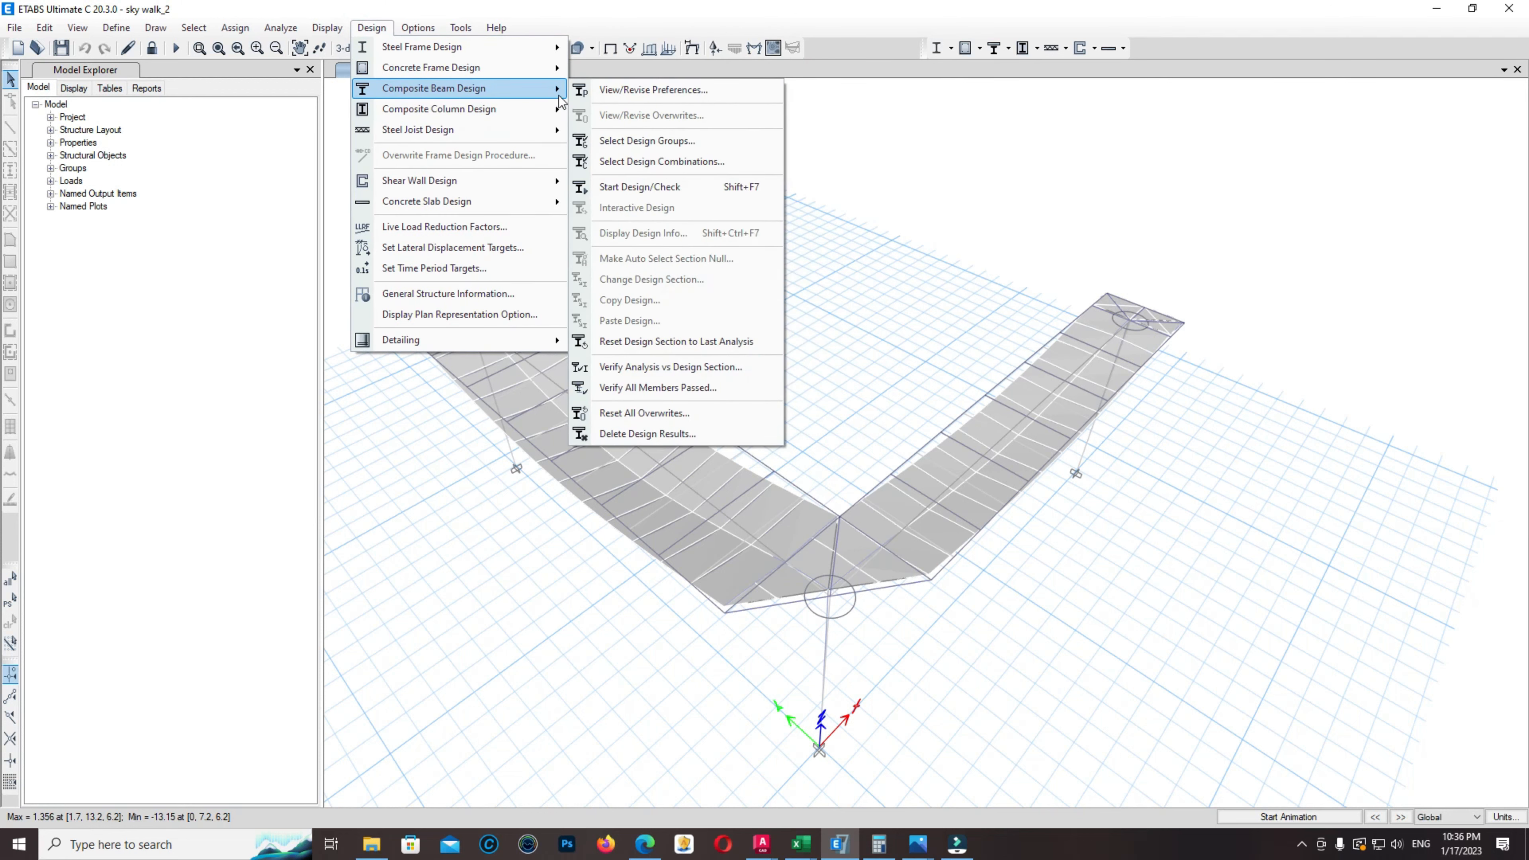
{"action": "left_click", "coordinate": [642, 187]}
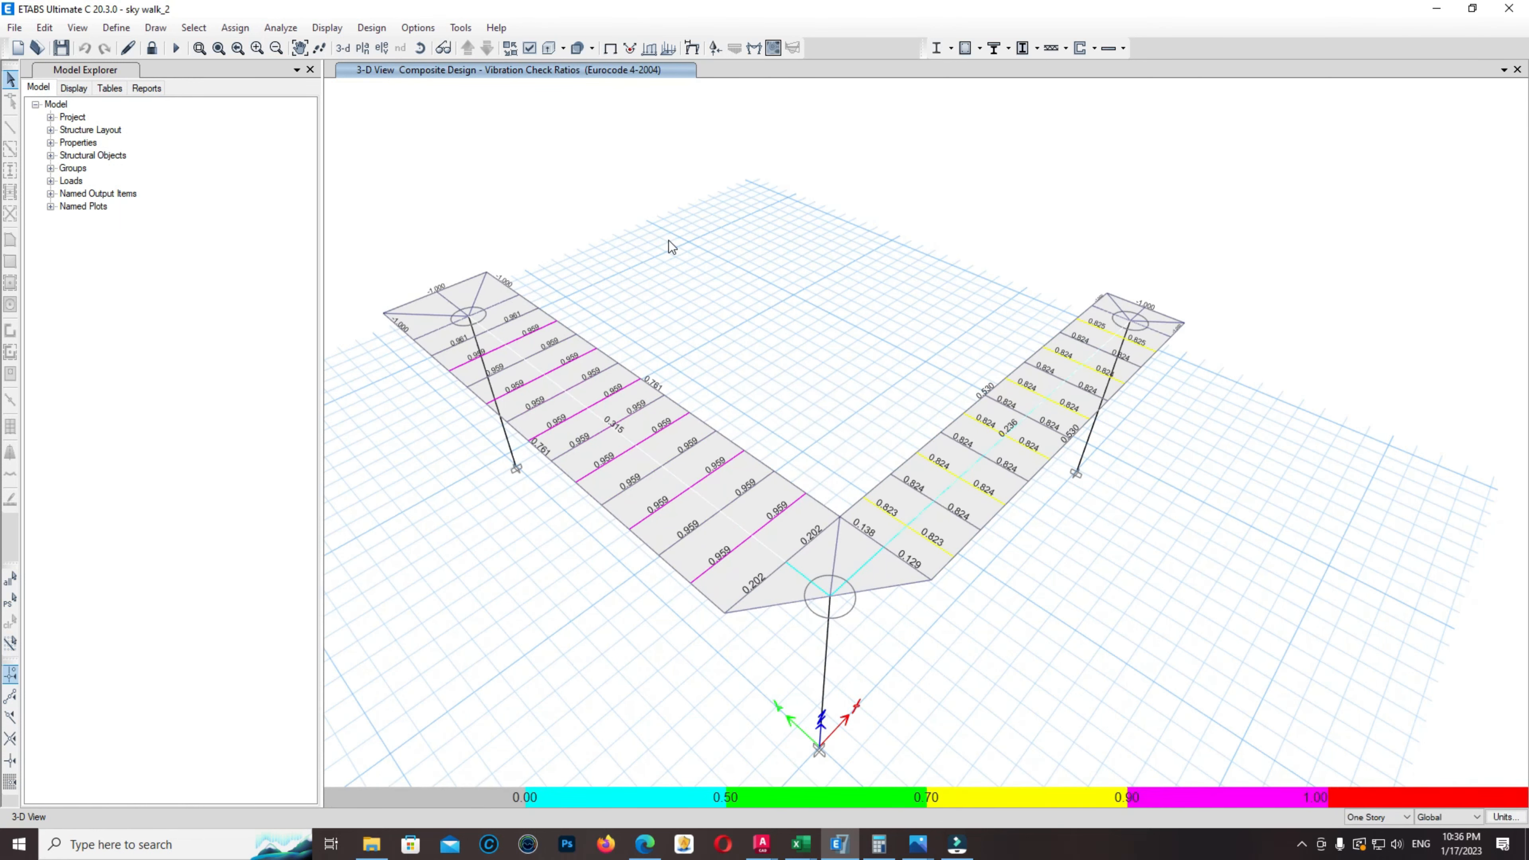
Examine the vibration check ratios of the girders and cross beams on both skywalk spans
{"action": "scroll", "coordinate": [639, 389], "scroll_direction": "up", "scroll_amount": 4}
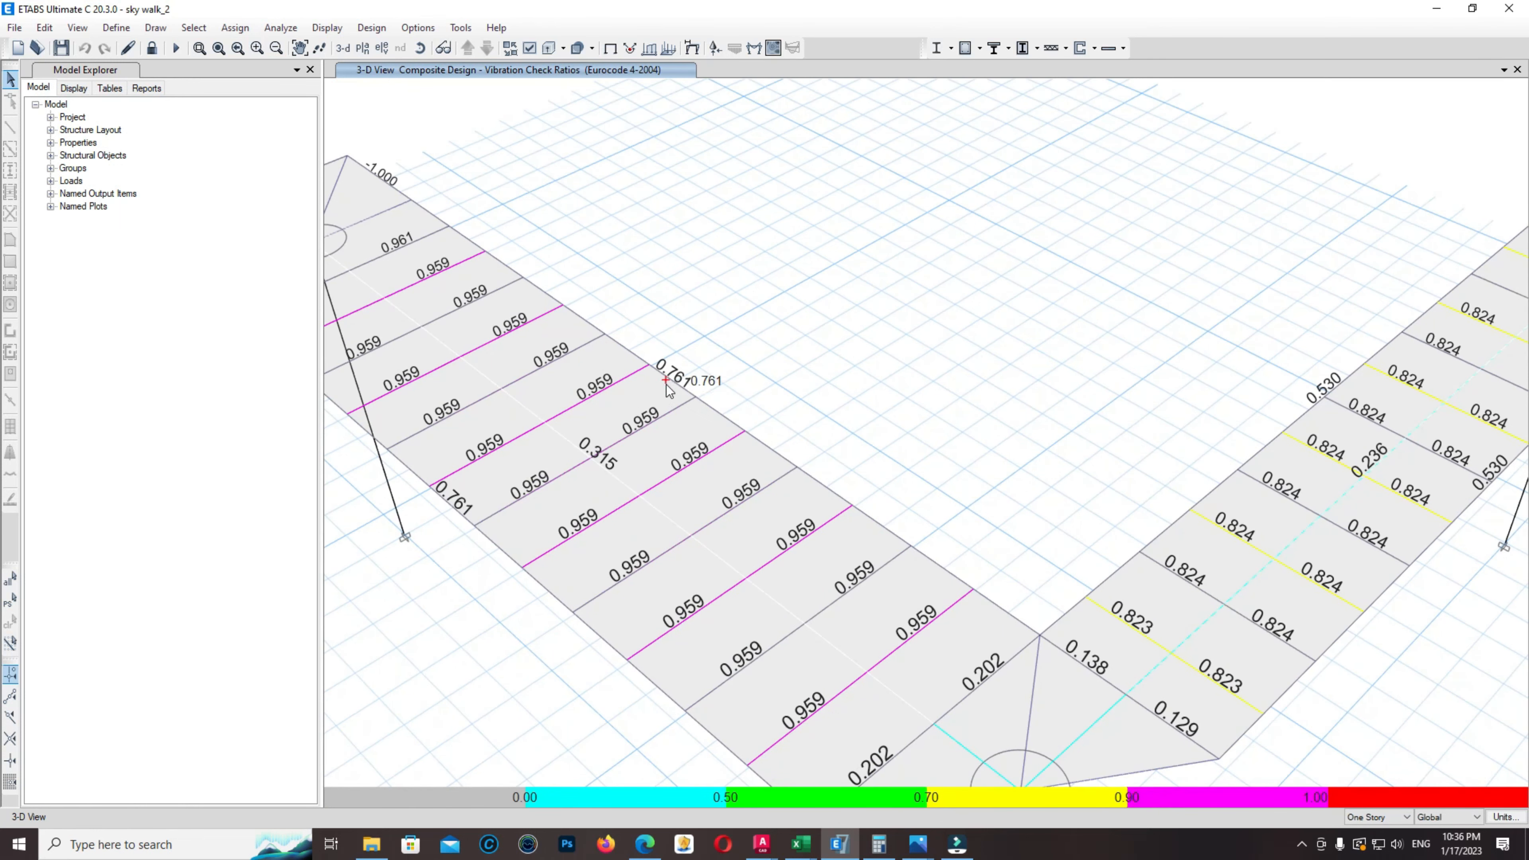
{"action": "mouse_move", "coordinate": [602, 451]}
{"action": "scroll", "coordinate": [525, 434], "scroll_direction": "down", "scroll_amount": 3}
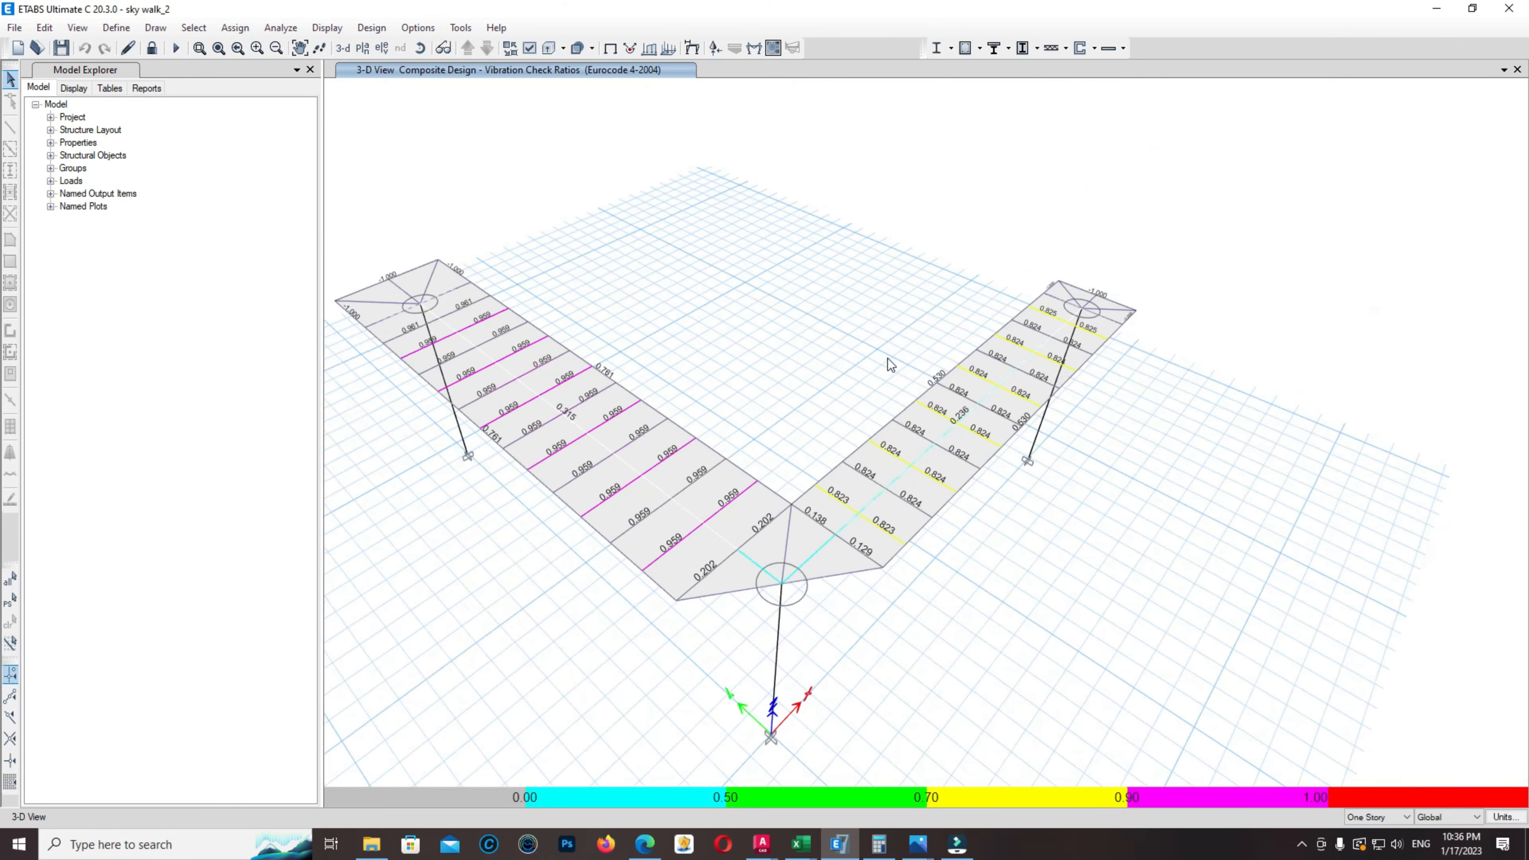
{"action": "middle_click_drag", "start_coordinate": [887, 358], "coordinate": [844, 337]}
{"action": "mouse_move", "coordinate": [881, 385]}
{"action": "scroll", "coordinate": [896, 388], "scroll_direction": "down", "scroll_amount": 3}
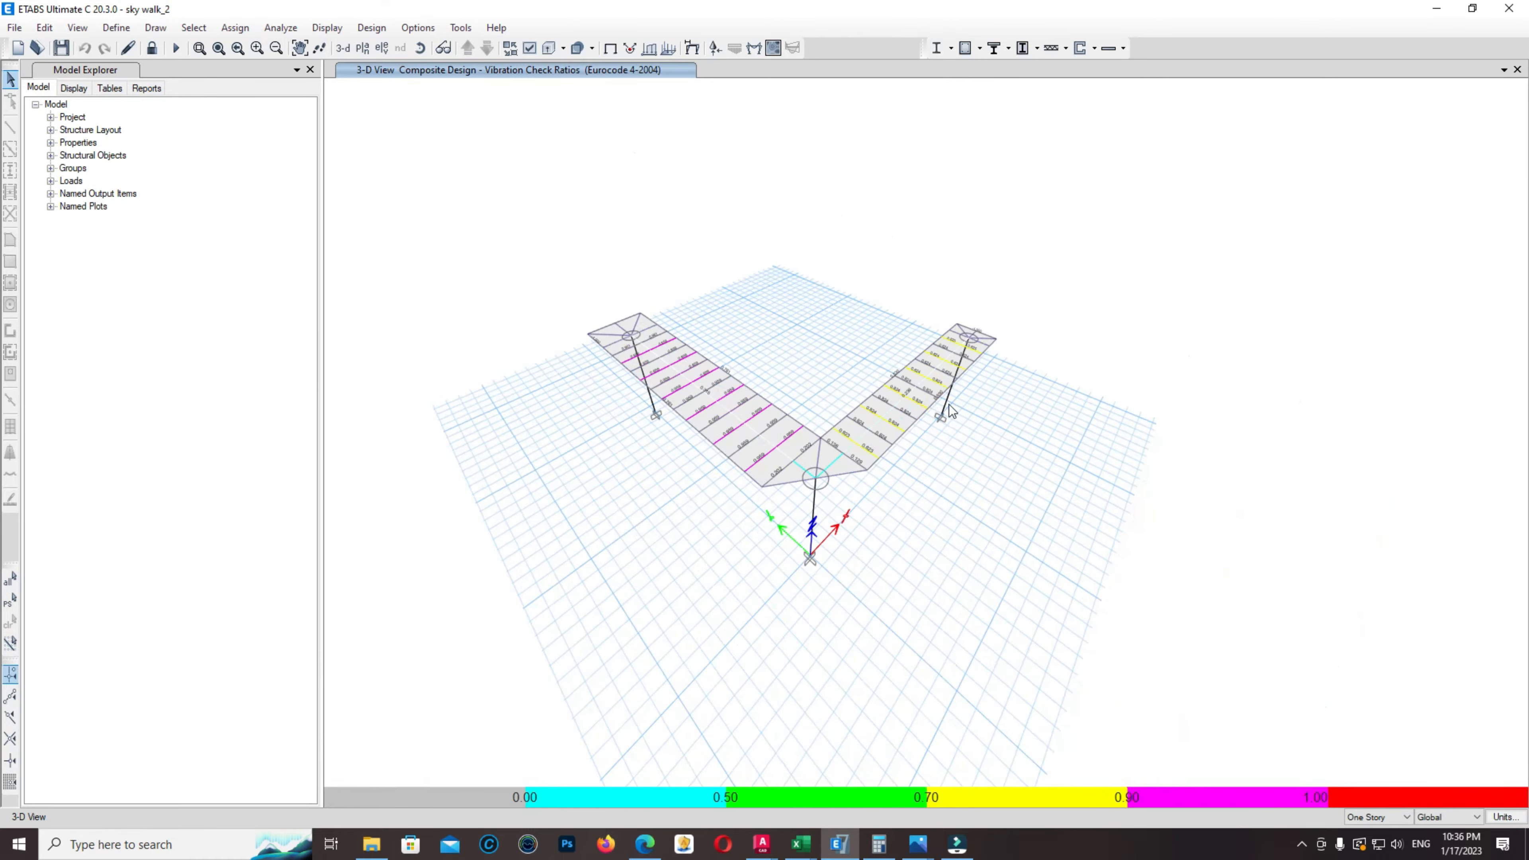
{"action": "scroll", "coordinate": [862, 215], "scroll_direction": "up", "scroll_amount": 3}
{"action": "middle_click_drag", "start_coordinate": [598, 342], "coordinate": [622, 268]}
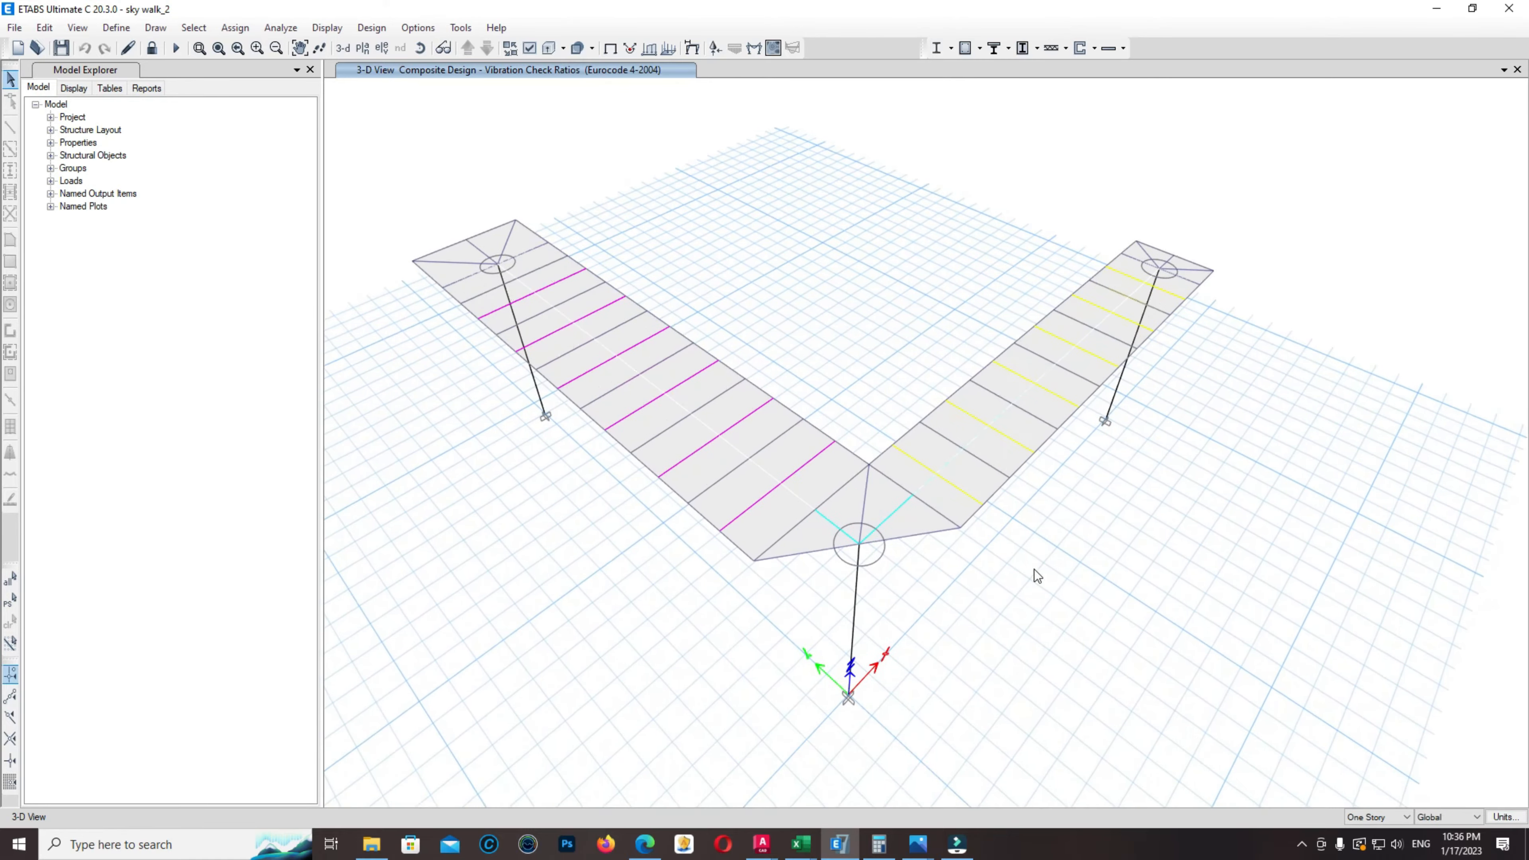
{"action": "middle_click_drag", "start_coordinate": [1035, 569], "coordinate": [1014, 525], "text": "shift"}
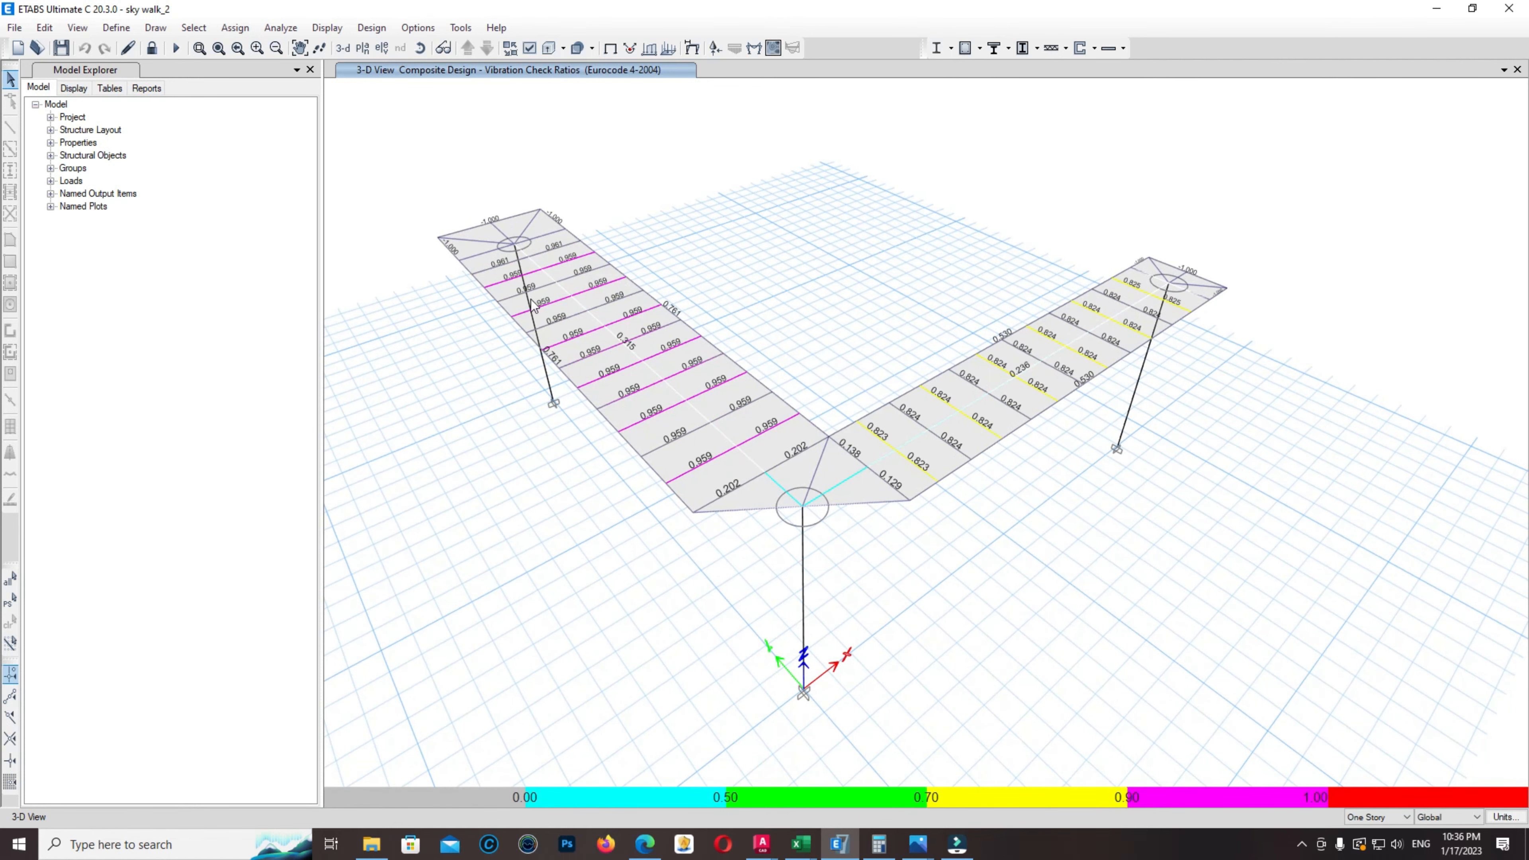
Switch to Excel to view the BEAM H-I sheet of Steel beam design Flexural+Shear Eurocode 3.xlsm, then return to ETABS
{"action": "left_click", "coordinate": [801, 844]}
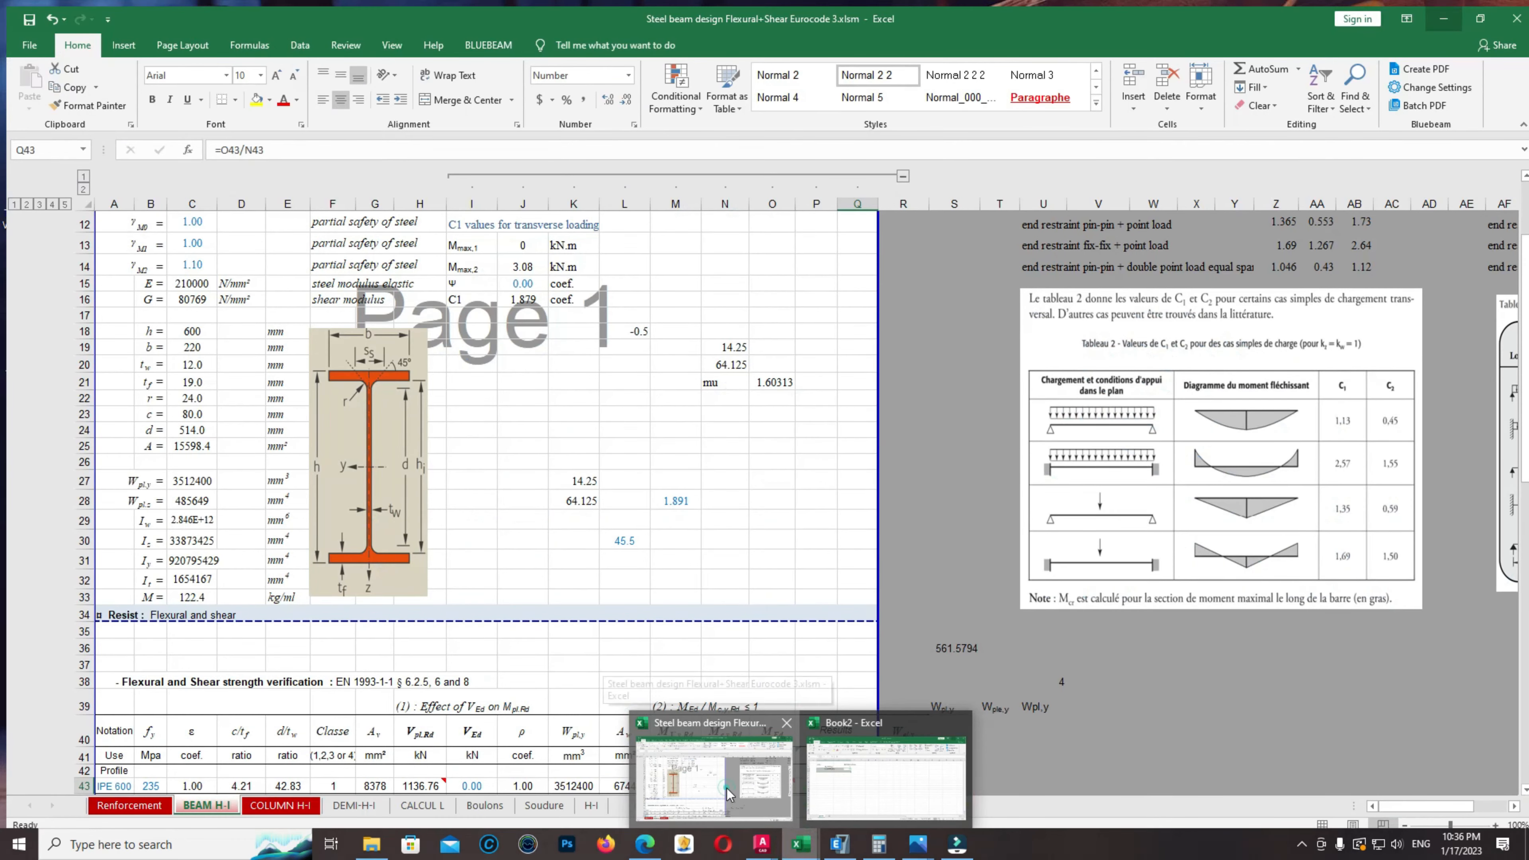
{"action": "left_click", "coordinate": [726, 789]}
{"action": "left_click", "coordinate": [1437, 12]}
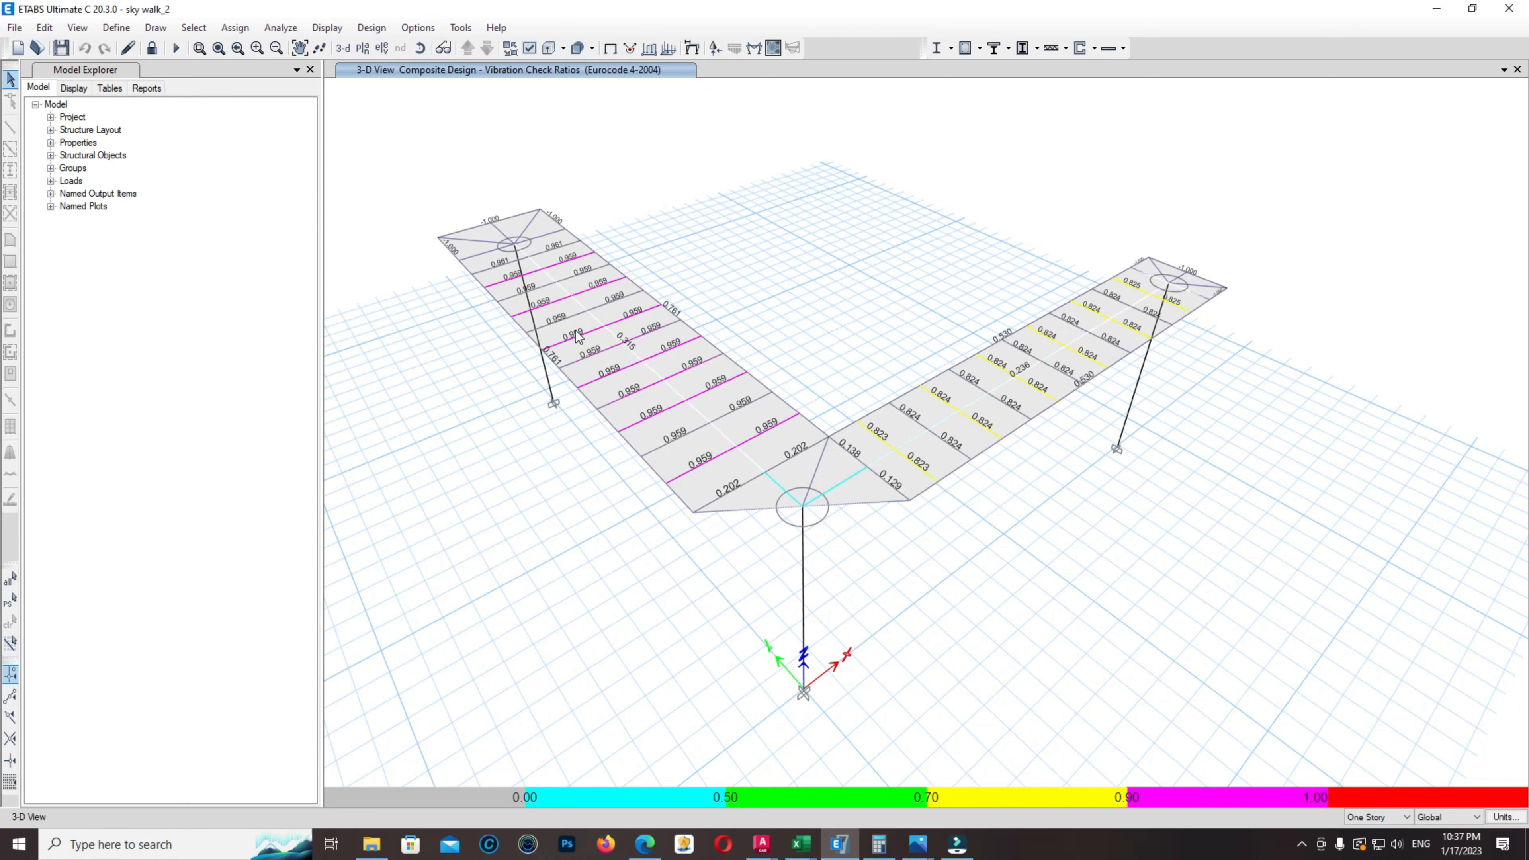
Inspect the longer span's edge girder vibration ratio up close, then show the whole skywalk again
{"action": "scroll", "coordinate": [576, 337], "scroll_direction": "up", "scroll_amount": 5}
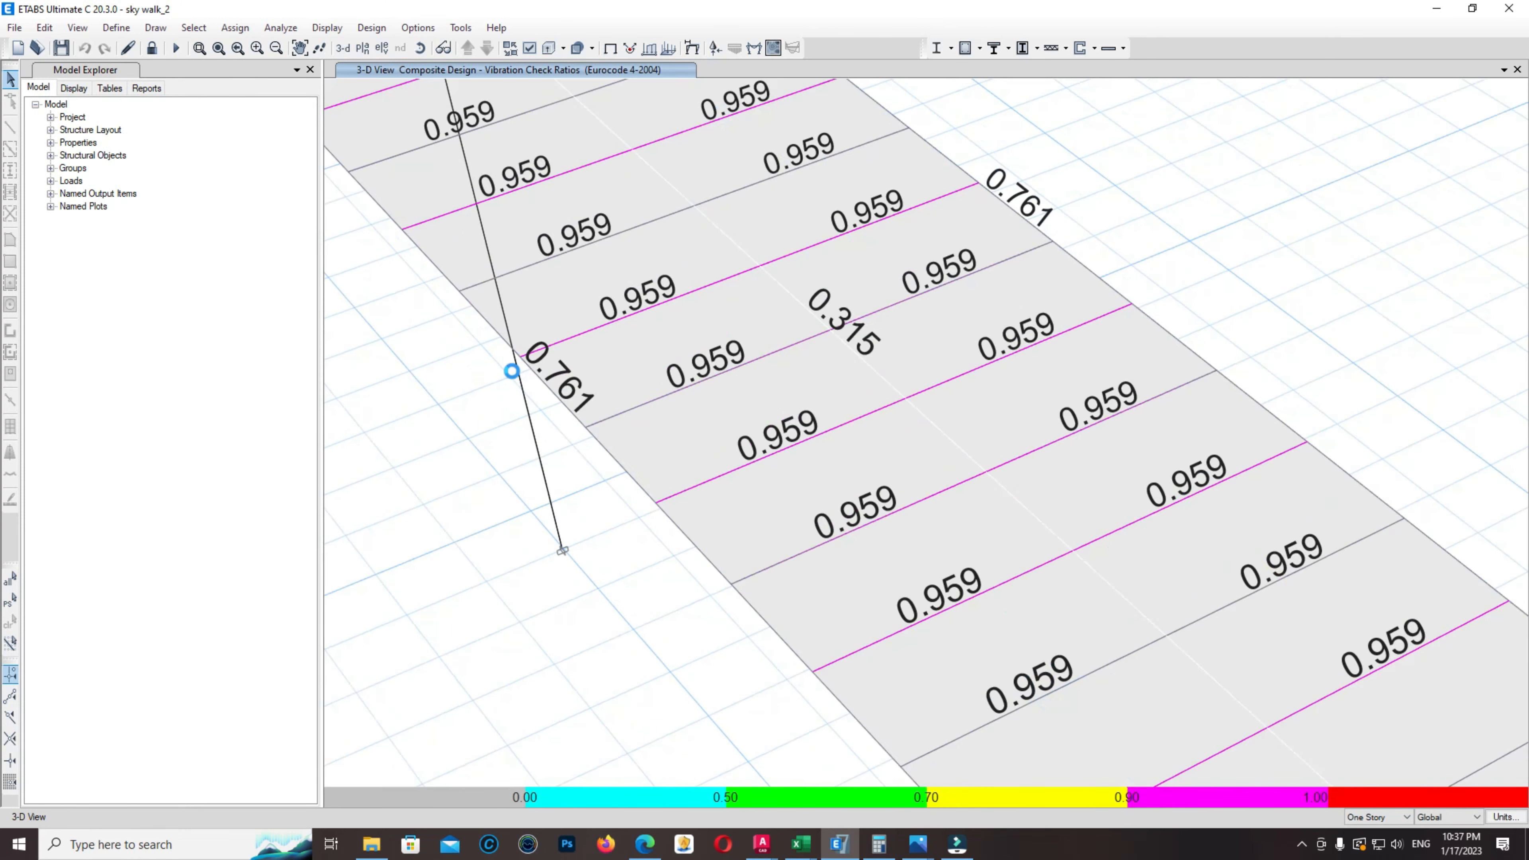
{"action": "scroll", "coordinate": [512, 371], "scroll_direction": "down", "scroll_amount": 3}
{"action": "scroll", "coordinate": [513, 372], "scroll_direction": "down", "scroll_amount": 5}
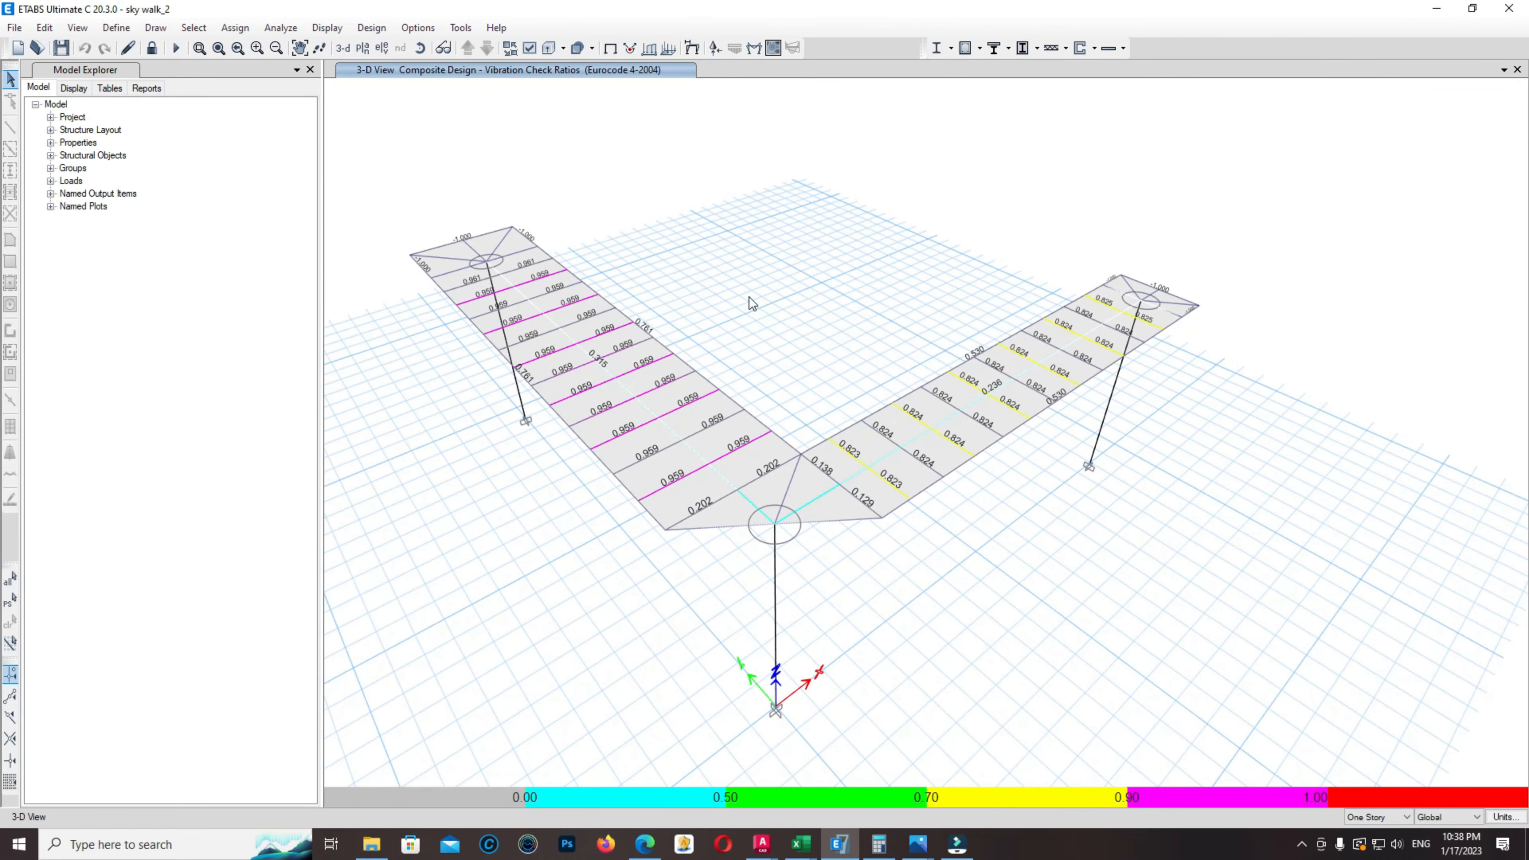
{"action": "middle_click_drag", "start_coordinate": [749, 296], "coordinate": [738, 264]}
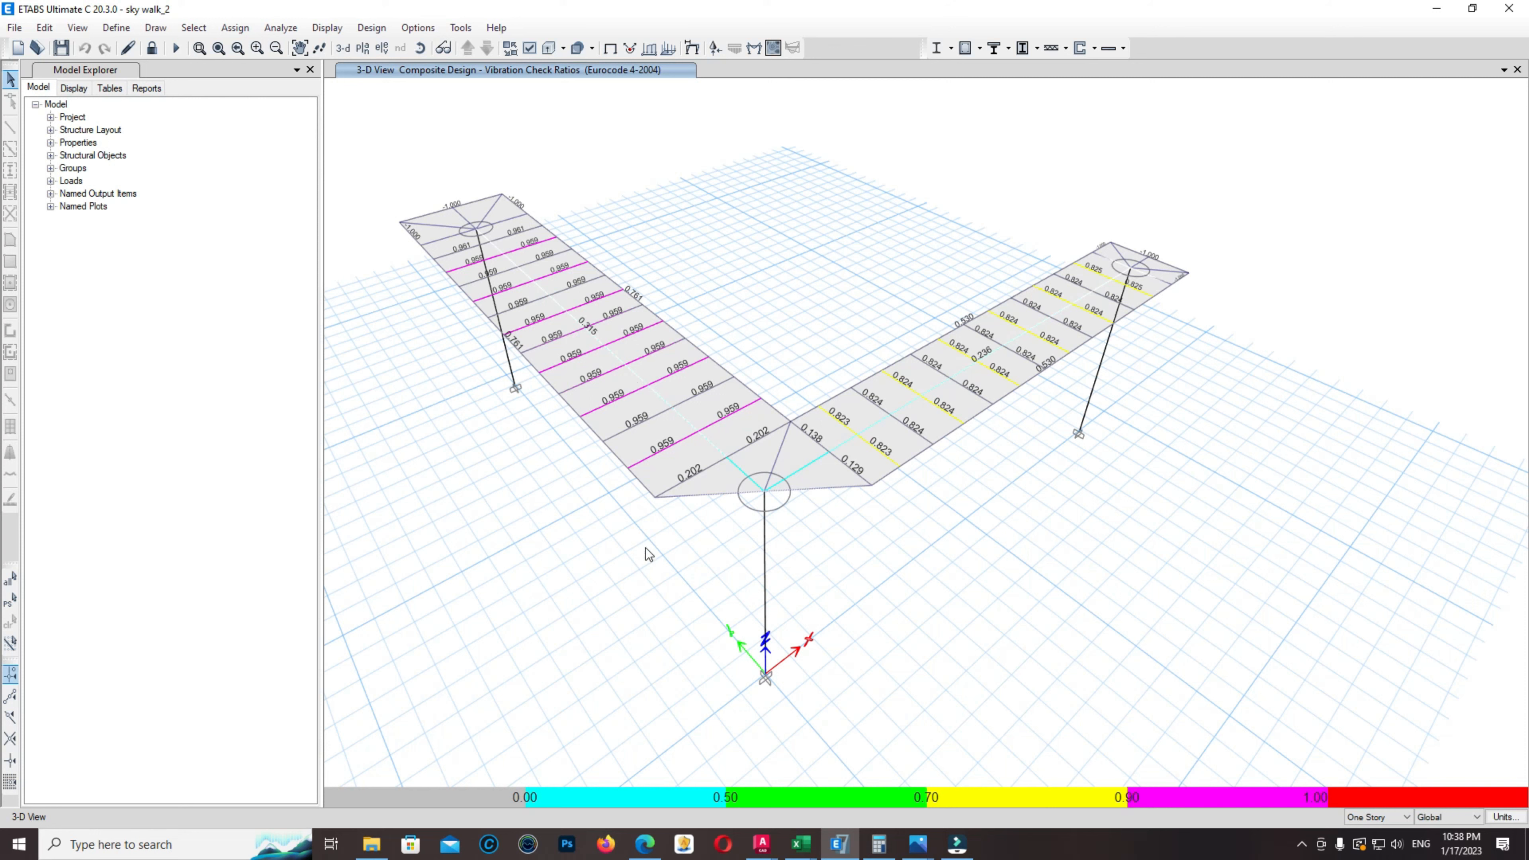
Switch to Photos and view the anchored beam connection images photo_2022-12-02_16-34-06.jpg and photo_2023-01-17_21-36-41.jpg
{"action": "mouse_move", "coordinate": [920, 846]}
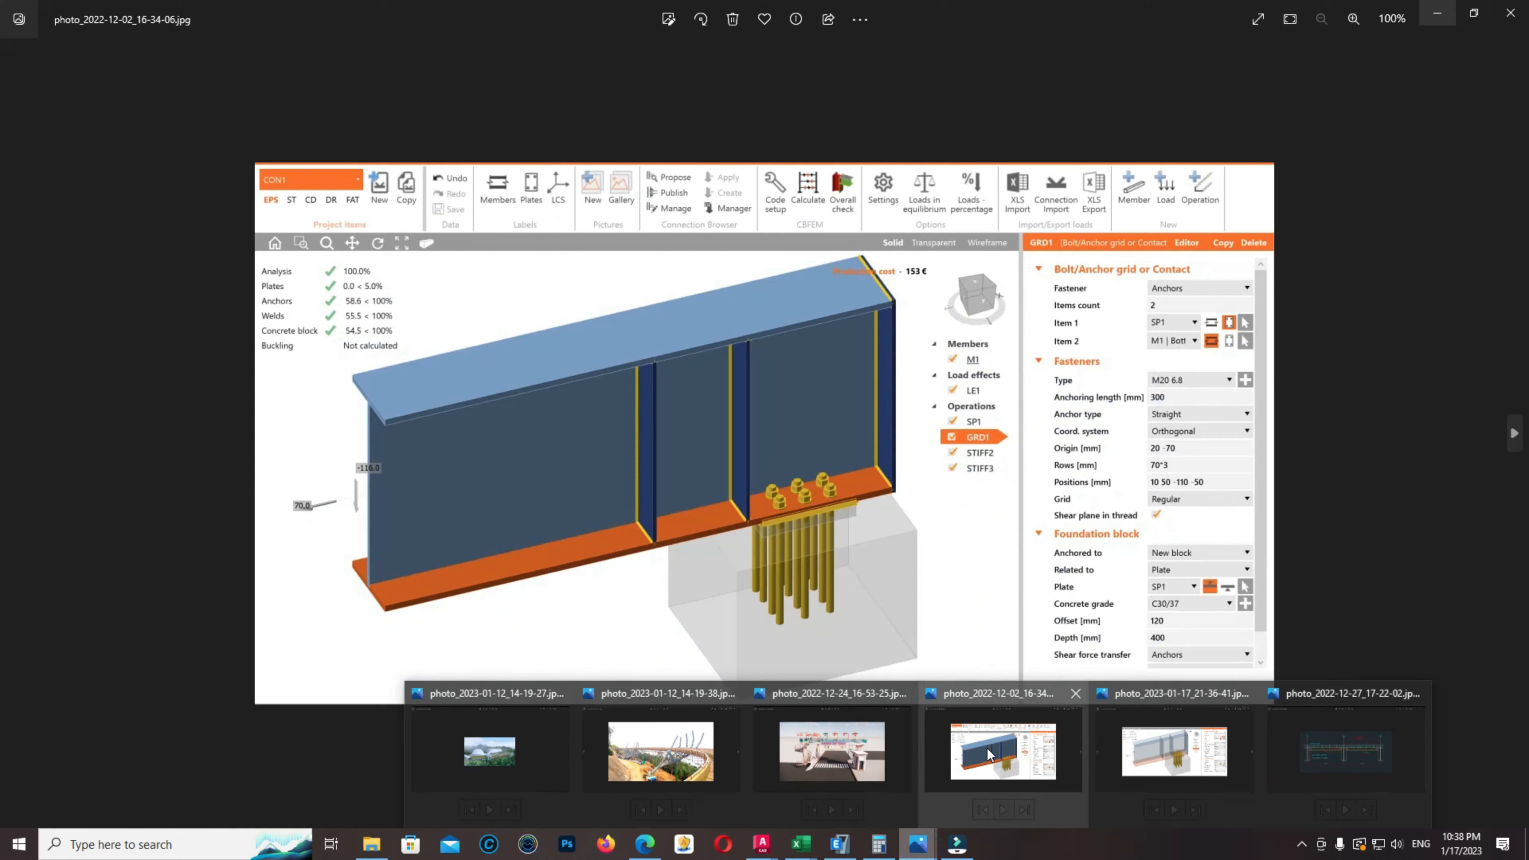
{"action": "left_click", "coordinate": [988, 749]}
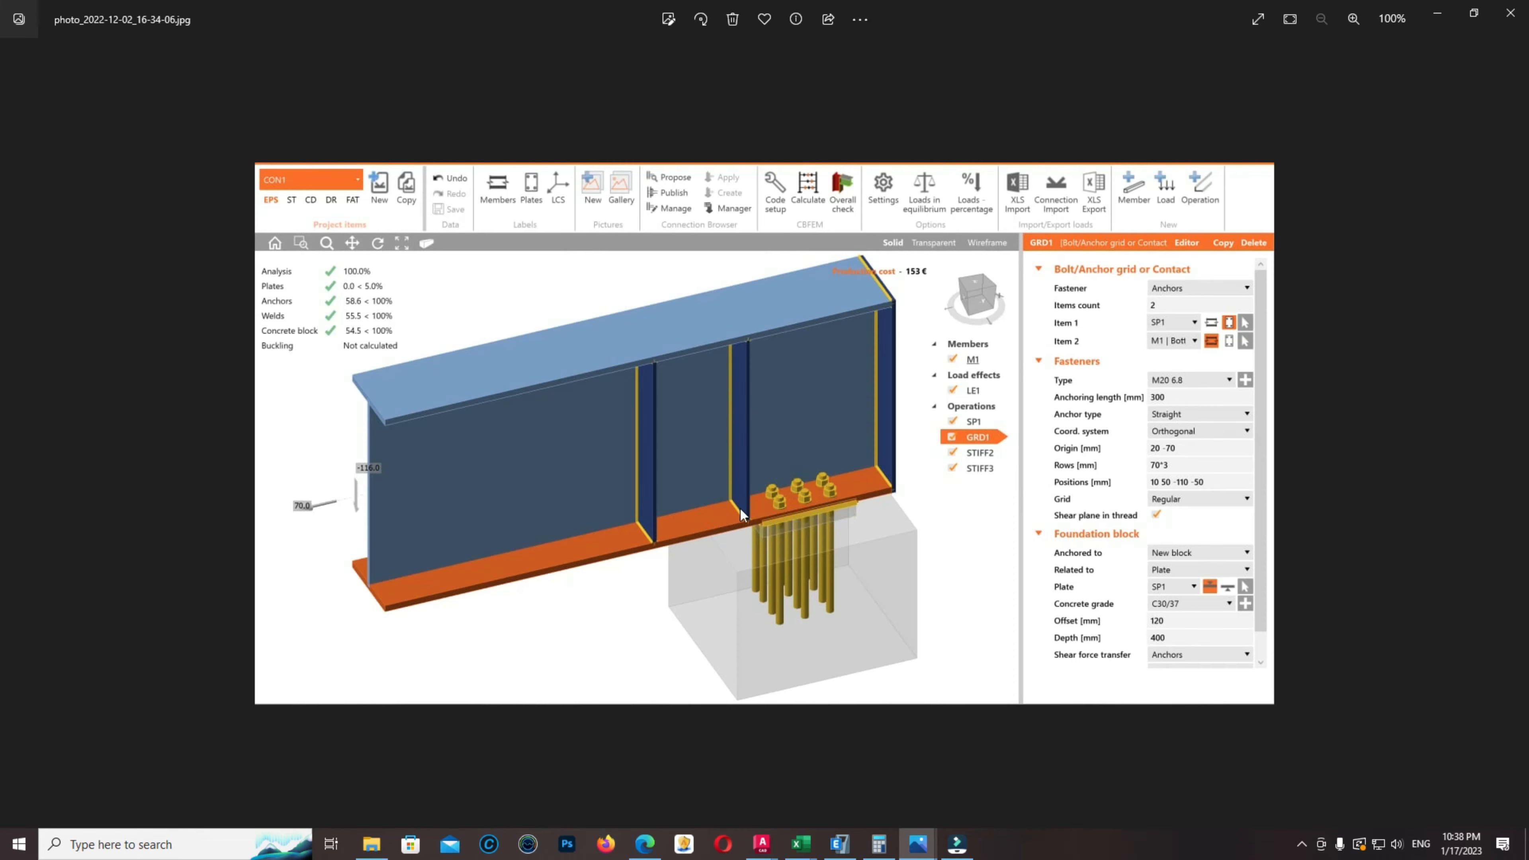
{"action": "mouse_move", "coordinate": [919, 845]}
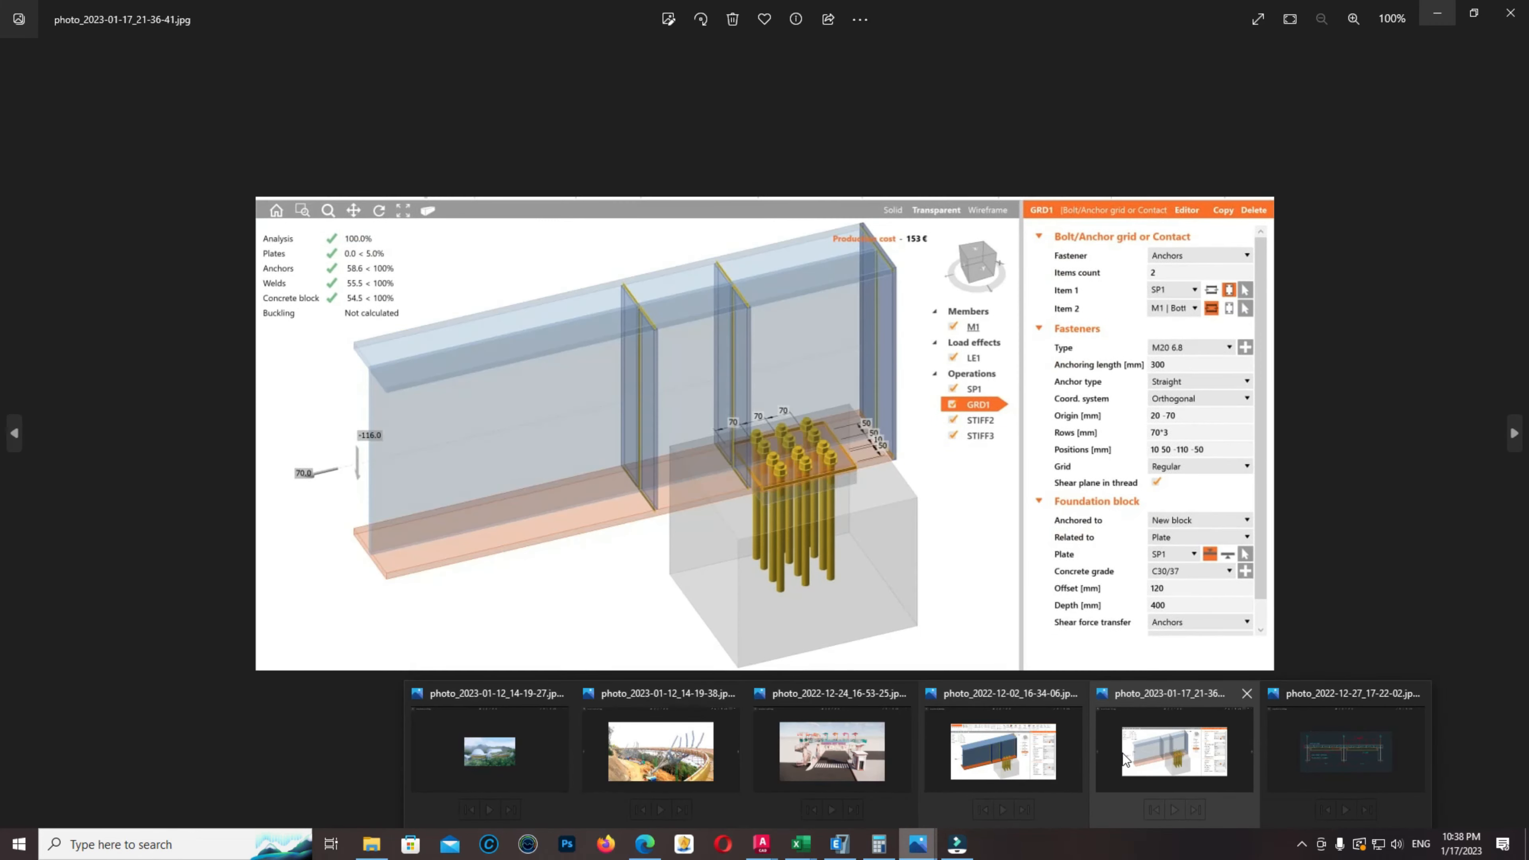
{"action": "left_click", "coordinate": [1126, 756]}
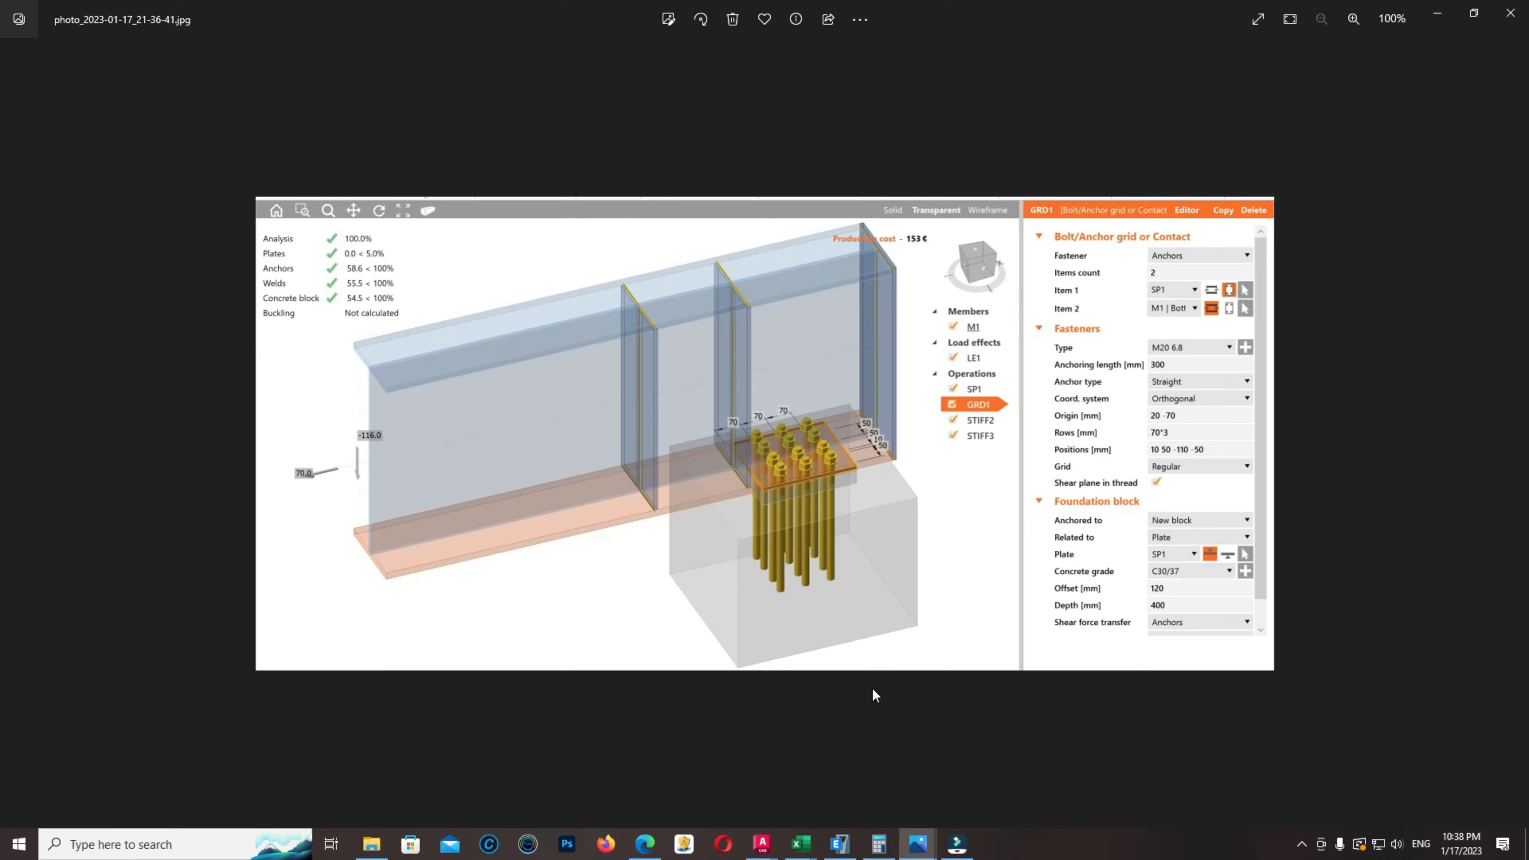
Switch to Structure sky walk-2.dwg in AutoCAD and inspect the girder details for gridlines 1, 2 and 3
{"action": "mouse_move", "coordinate": [629, 843]}
{"action": "mouse_move", "coordinate": [374, 850]}
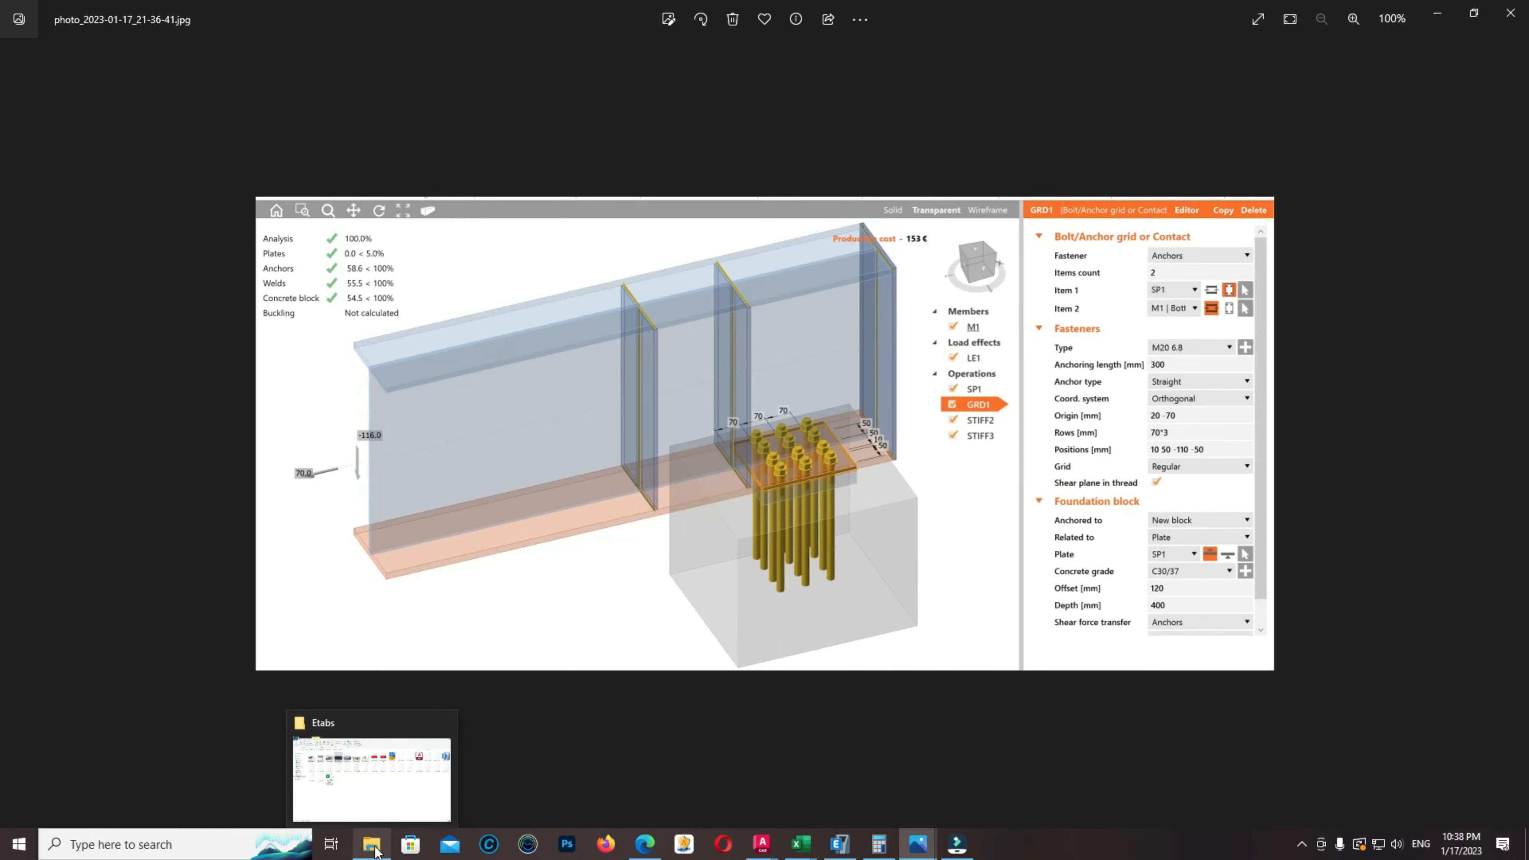
{"action": "mouse_move", "coordinate": [760, 843]}
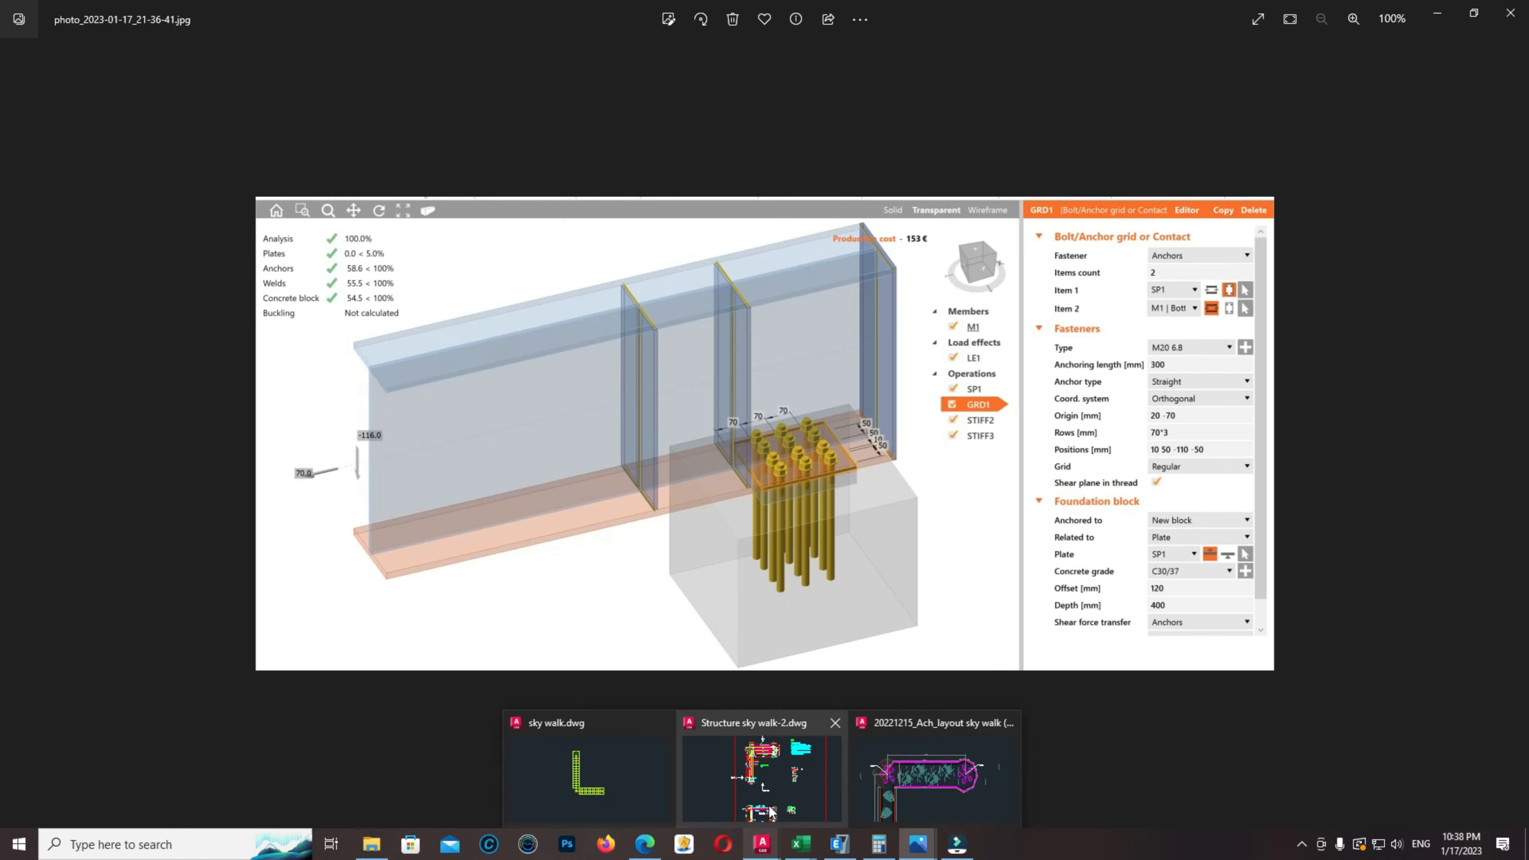
{"action": "left_click", "coordinate": [783, 779]}
{"action": "scroll", "coordinate": [718, 370], "scroll_direction": "down", "scroll_amount": 4}
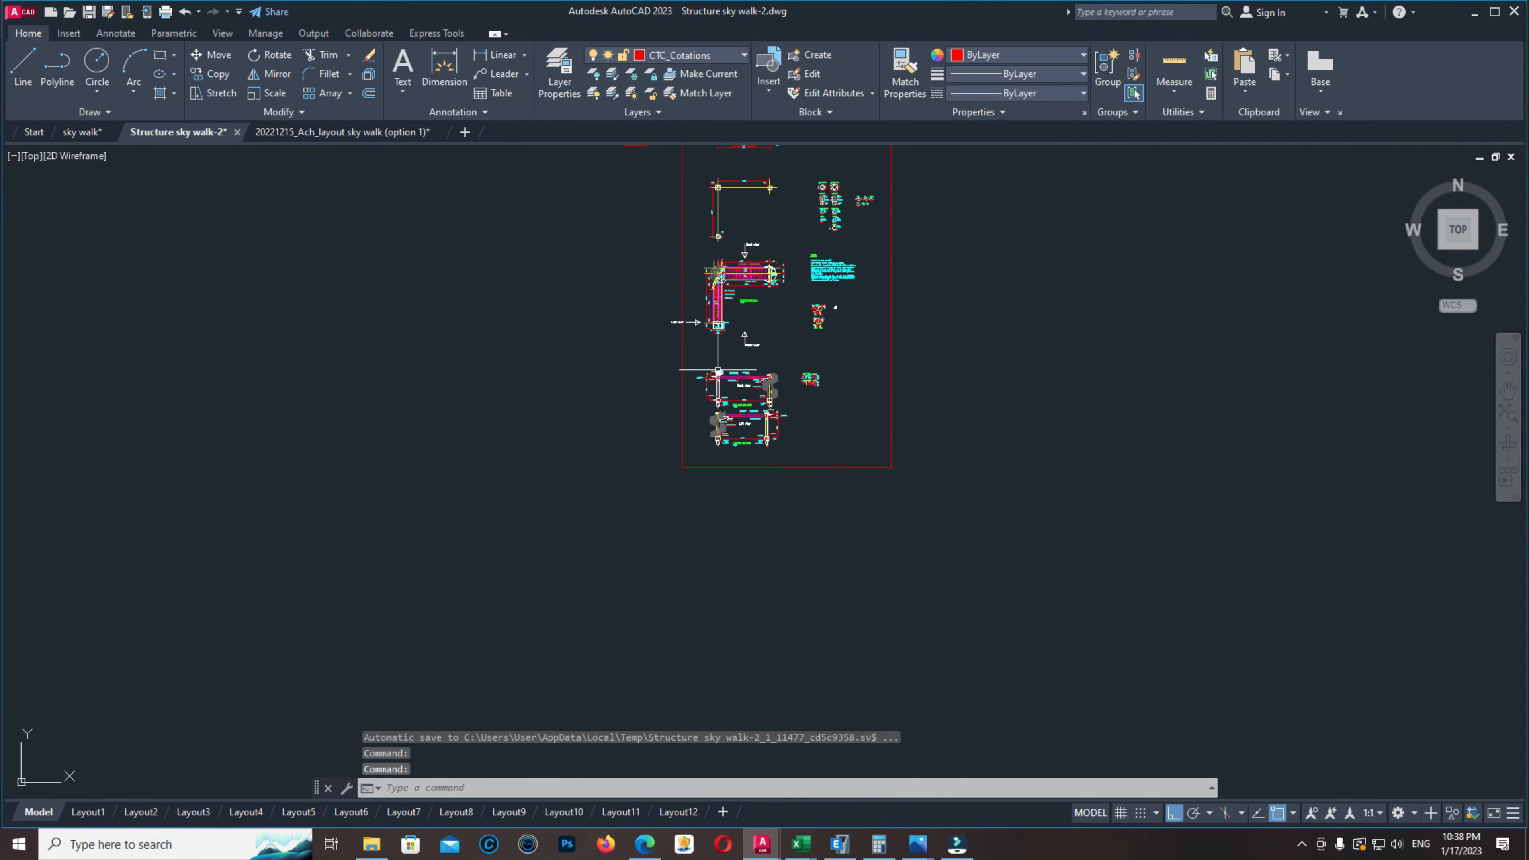
{"action": "middle_click_drag", "start_coordinate": [744, 305], "coordinate": [710, 528]}
{"action": "scroll", "coordinate": [716, 258], "scroll_direction": "up", "scroll_amount": 6}
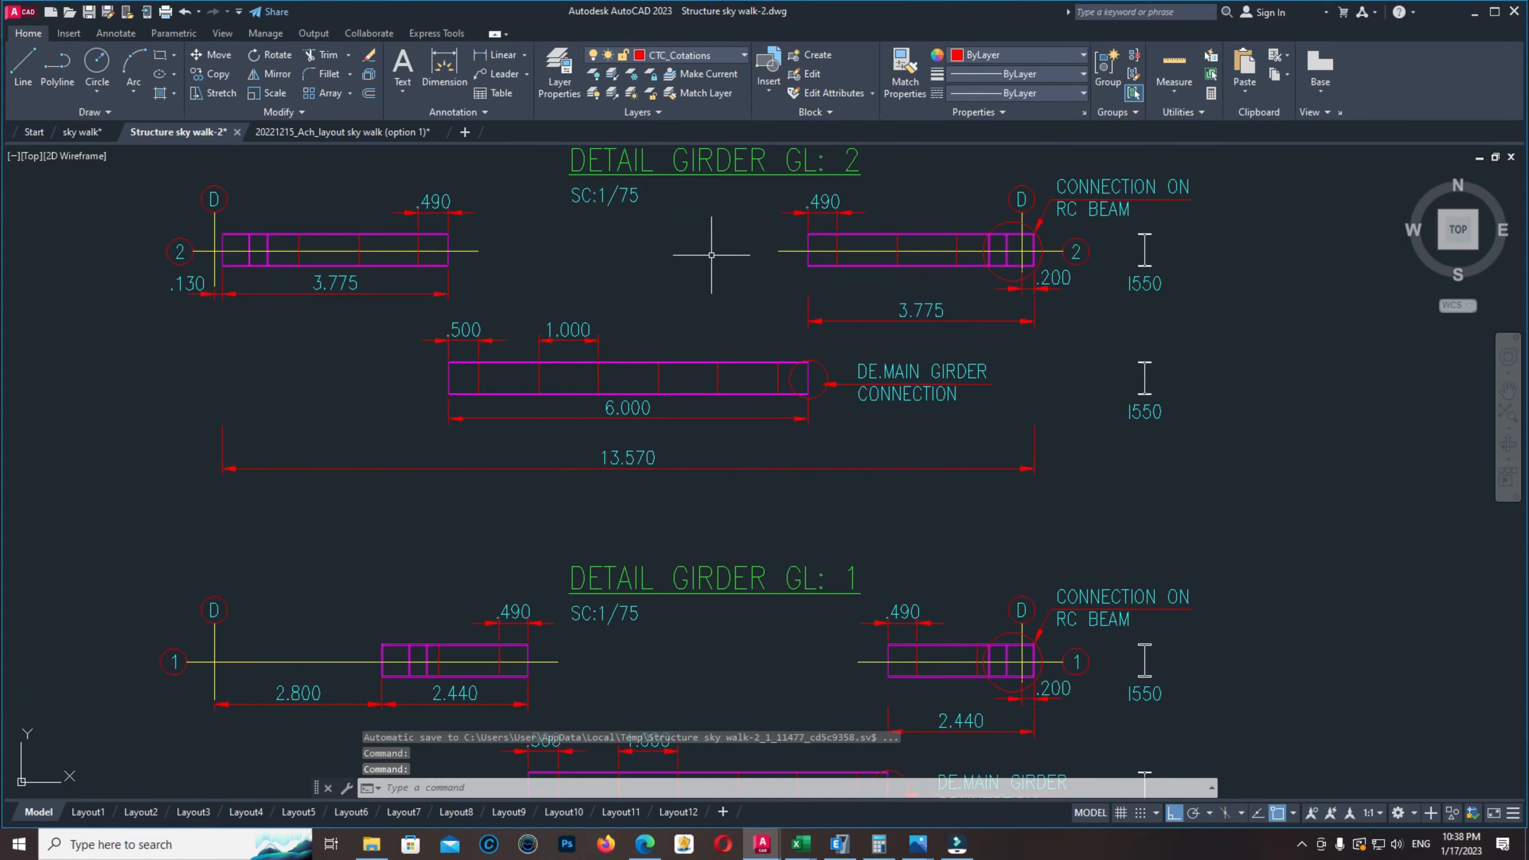
{"action": "scroll", "coordinate": [789, 381], "scroll_direction": "down", "scroll_amount": 4}
{"action": "scroll", "coordinate": [733, 225], "scroll_direction": "up", "scroll_amount": 6}
{"action": "middle_click_drag", "start_coordinate": [1008, 519], "coordinate": [745, 224]}
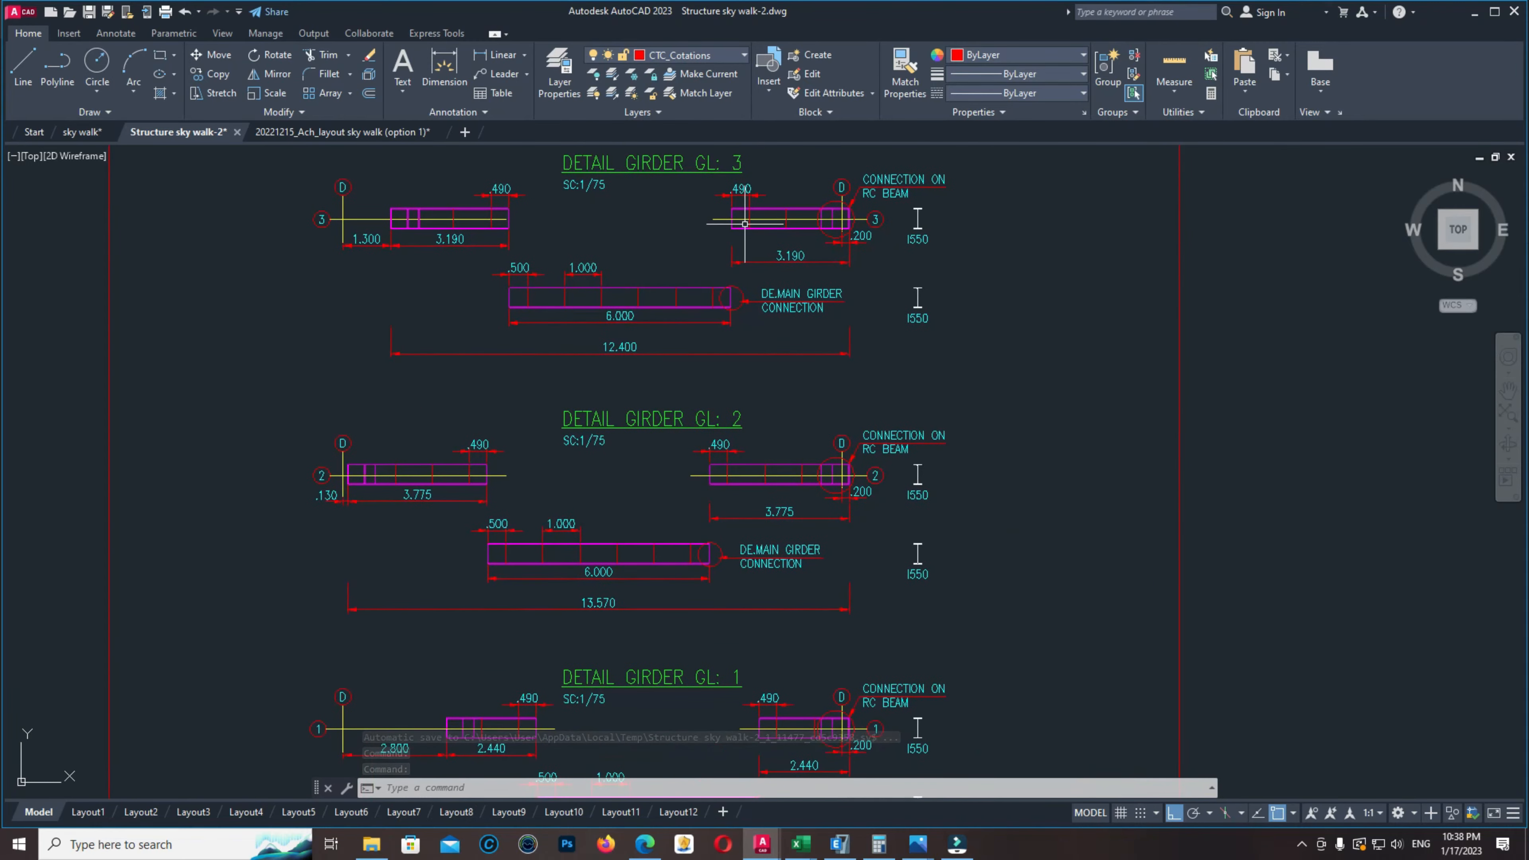
Examine the column layout and the top view plan of the L-shaped sky walk
{"action": "scroll", "coordinate": [745, 224], "scroll_direction": "down", "scroll_amount": 5}
{"action": "middle_click_drag", "start_coordinate": [751, 463], "coordinate": [810, 196]}
{"action": "middle_click_drag", "start_coordinate": [746, 428], "coordinate": [773, 182]}
{"action": "mouse_move", "coordinate": [894, 558]}
{"action": "middle_mouse_down"}
{"action": "mouse_move", "coordinate": [857, 272]}
{"action": "mouse_move", "coordinate": [854, 313]}
{"action": "middle_mouse_up"}
{"action": "middle_click_drag", "start_coordinate": [764, 255], "coordinate": [749, 322]}
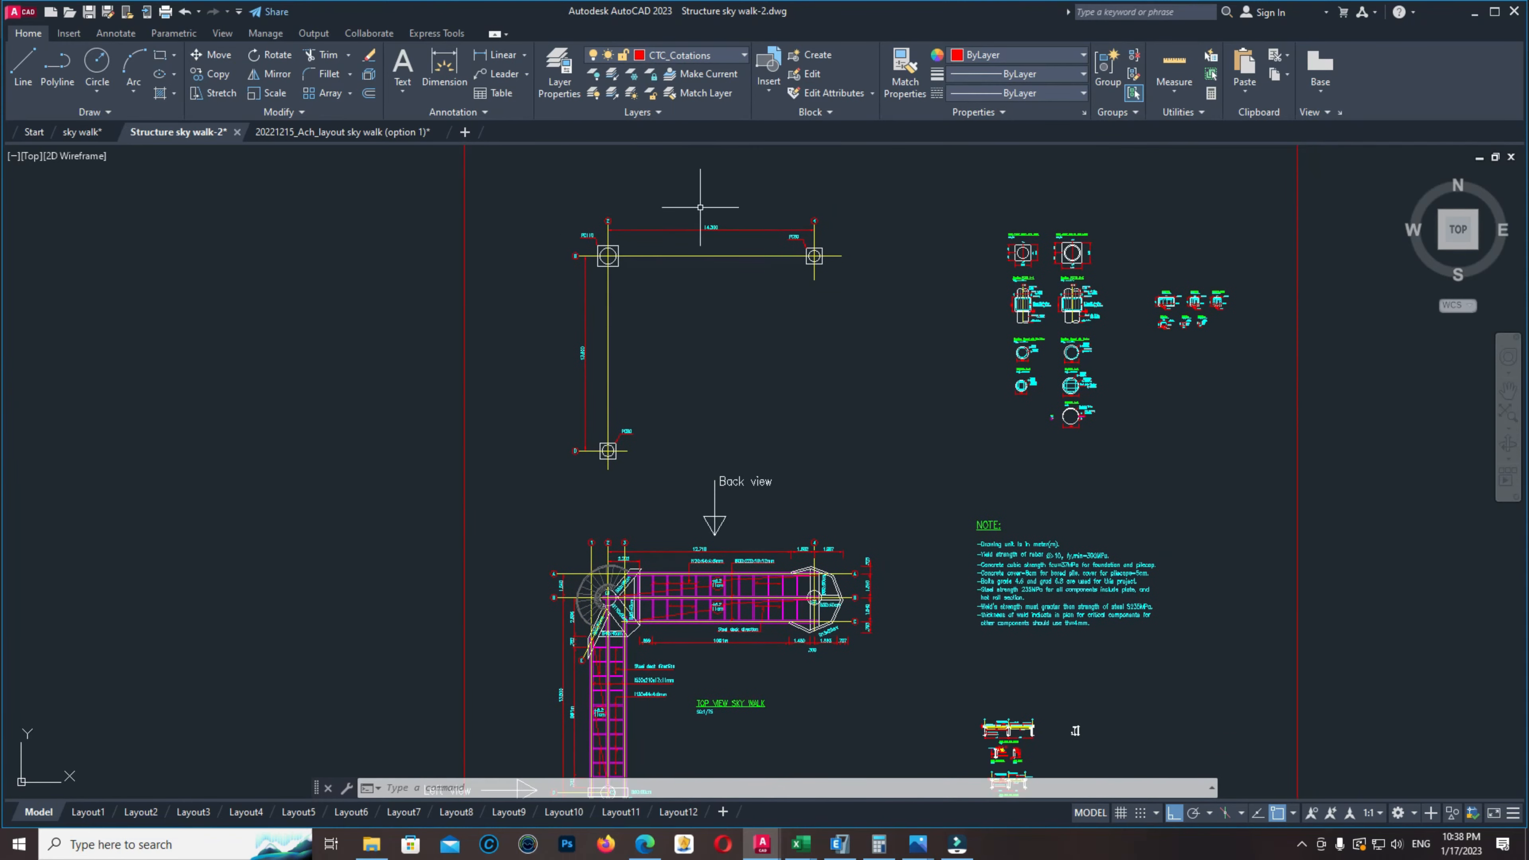
{"action": "mouse_move", "coordinate": [805, 403]}
{"action": "middle_mouse_down"}
{"action": "mouse_move", "coordinate": [782, 389]}
{"action": "mouse_move", "coordinate": [785, 232]}
{"action": "middle_mouse_up"}
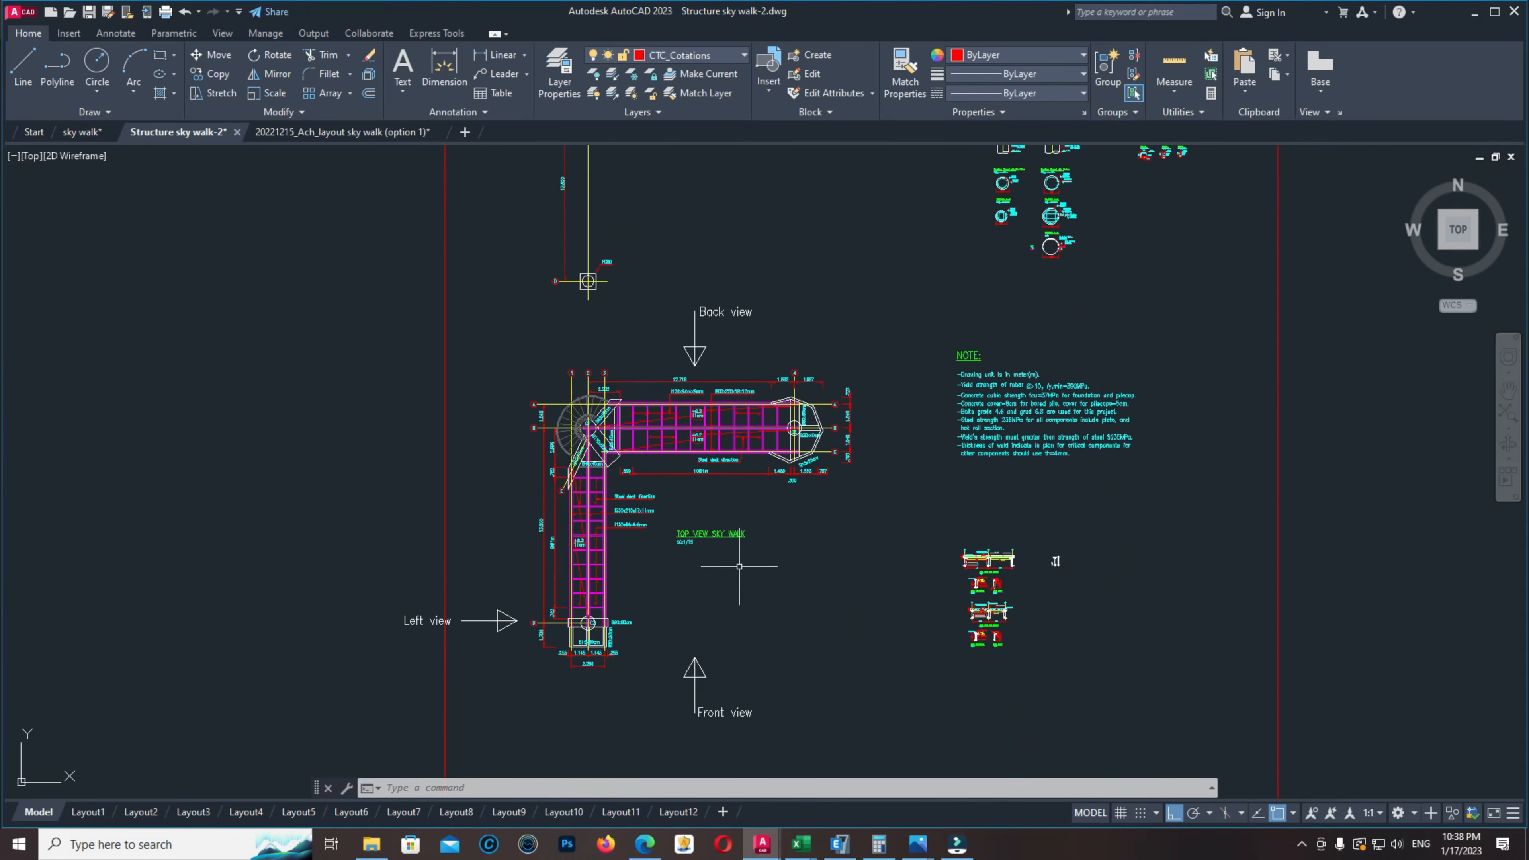
{"action": "middle_click_drag", "start_coordinate": [737, 567], "coordinate": [757, 407]}
{"action": "scroll", "coordinate": [672, 345], "scroll_direction": "up", "scroll_amount": 2}
{"action": "scroll", "coordinate": [799, 364], "scroll_direction": "down", "scroll_amount": 2}
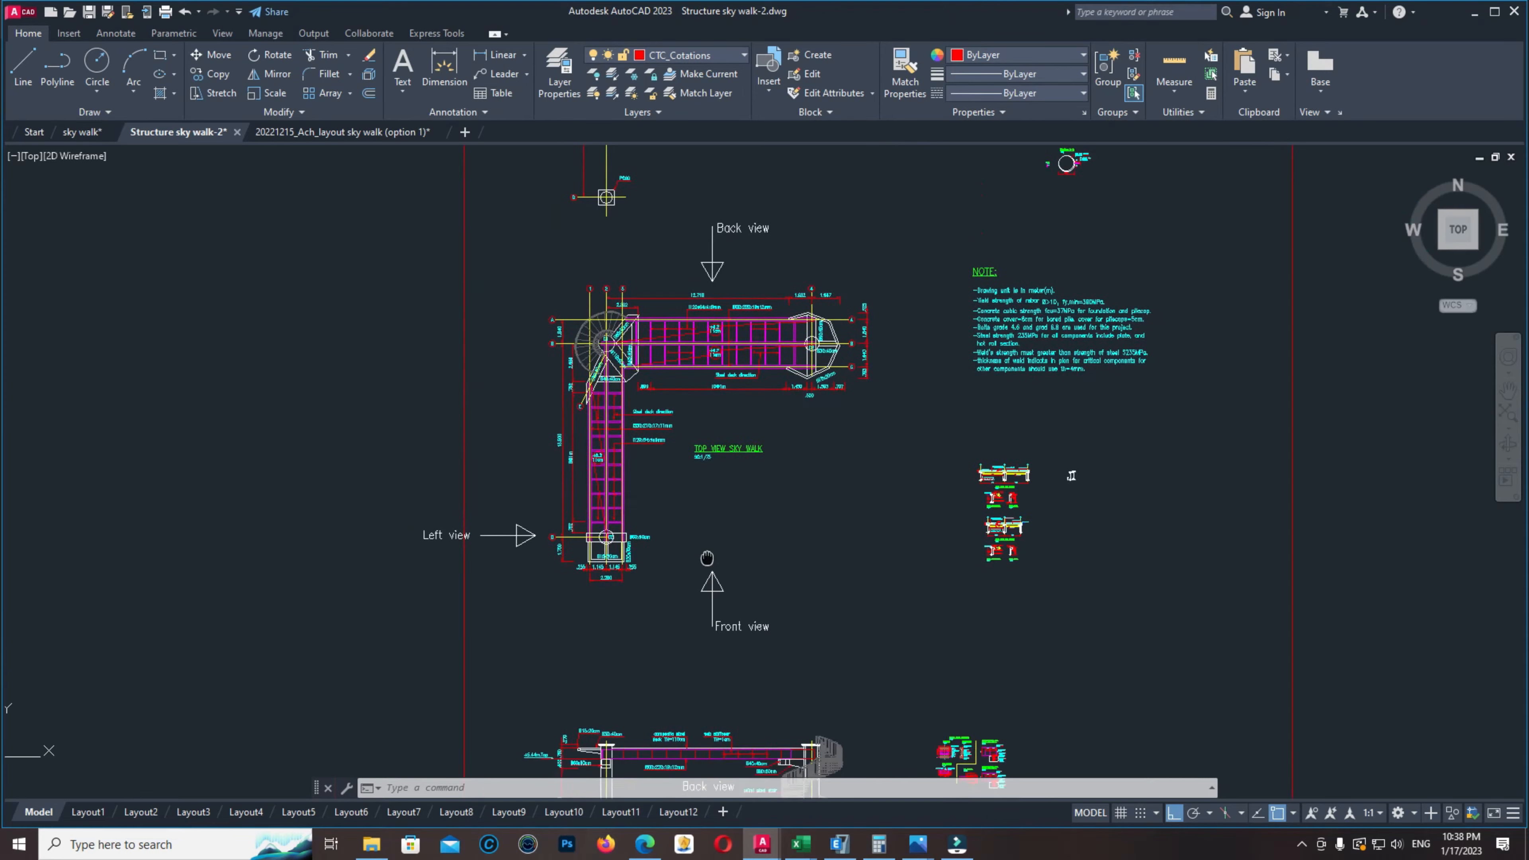
Examine the main girder connection detail, including its elevation, Y-Y section and X-X section
{"action": "middle_click_drag", "start_coordinate": [747, 717], "coordinate": [724, 335]}
{"action": "scroll", "coordinate": [712, 431], "scroll_direction": "up", "scroll_amount": 1}
{"action": "middle_click_drag", "start_coordinate": [745, 407], "coordinate": [727, 265]}
{"action": "mouse_move", "coordinate": [810, 498]}
{"action": "middle_mouse_down"}
{"action": "mouse_move", "coordinate": [812, 523]}
{"action": "mouse_move", "coordinate": [771, 184]}
{"action": "middle_mouse_up"}
{"action": "scroll", "coordinate": [779, 221], "scroll_direction": "down", "scroll_amount": 2}
{"action": "middle_click_drag", "start_coordinate": [908, 161], "coordinate": [850, 400]}
{"action": "scroll", "coordinate": [849, 391], "scroll_direction": "up", "scroll_amount": 5}
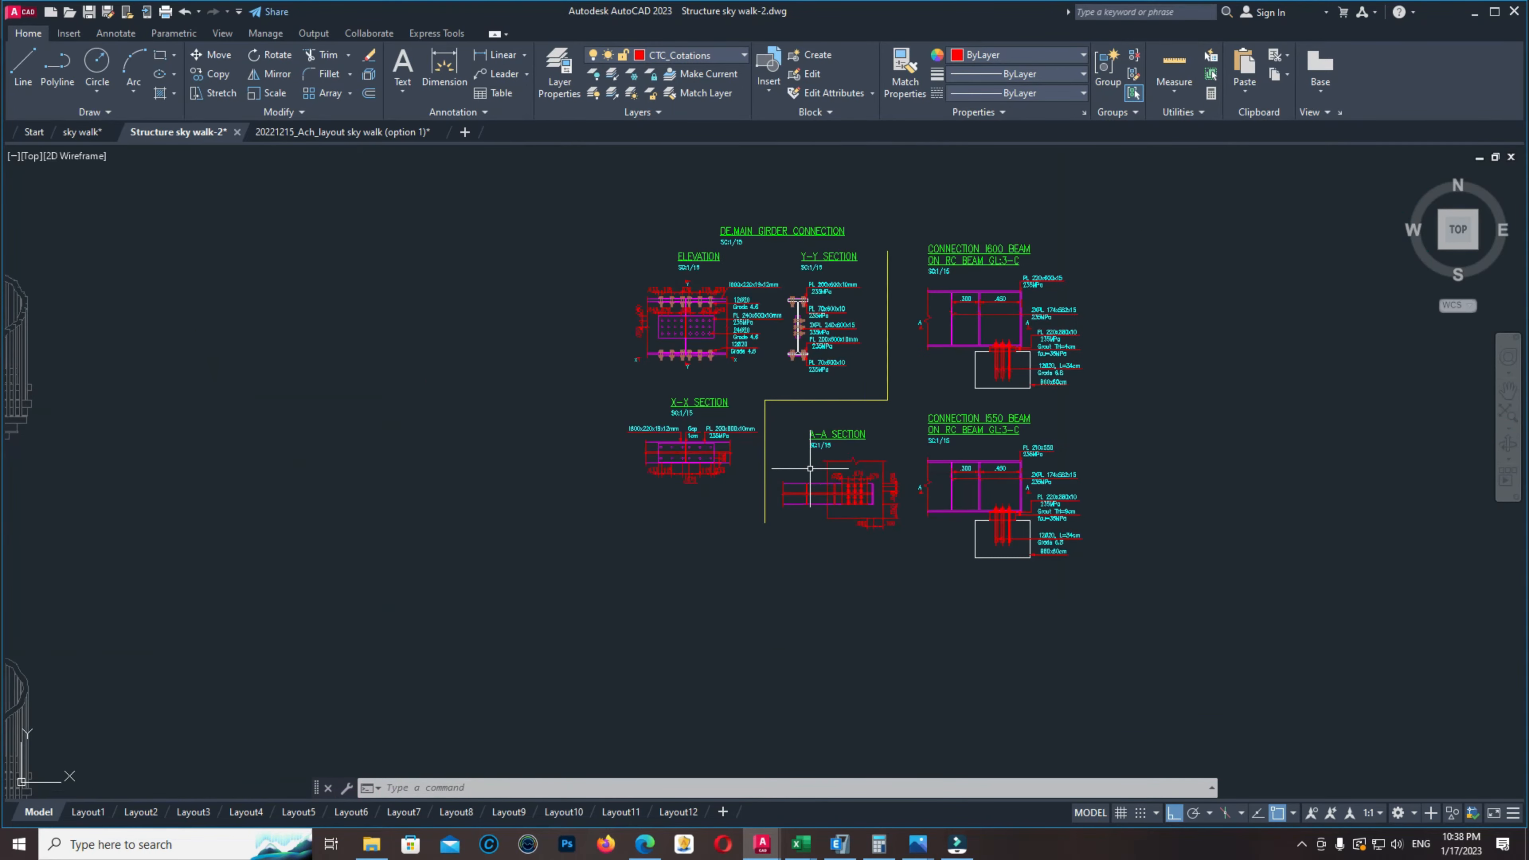
{"action": "scroll", "coordinate": [840, 349], "scroll_direction": "up", "scroll_amount": 1}
{"action": "scroll", "coordinate": [558, 313], "scroll_direction": "up", "scroll_amount": 2}
{"action": "middle_click_drag", "start_coordinate": [651, 323], "coordinate": [634, 412]}
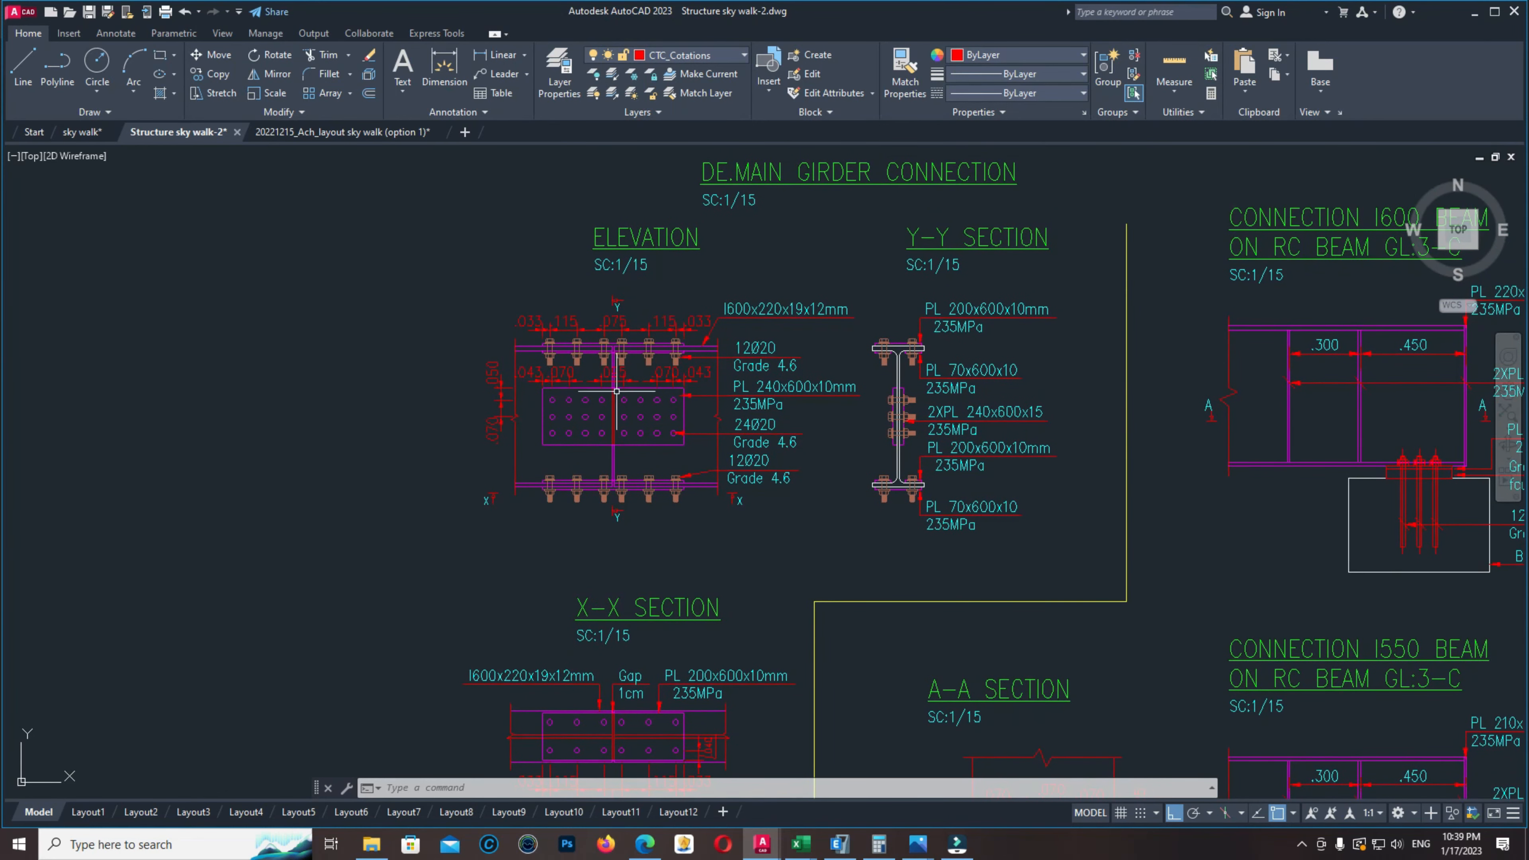
{"action": "middle_click_drag", "start_coordinate": [659, 429], "coordinate": [822, 346]}
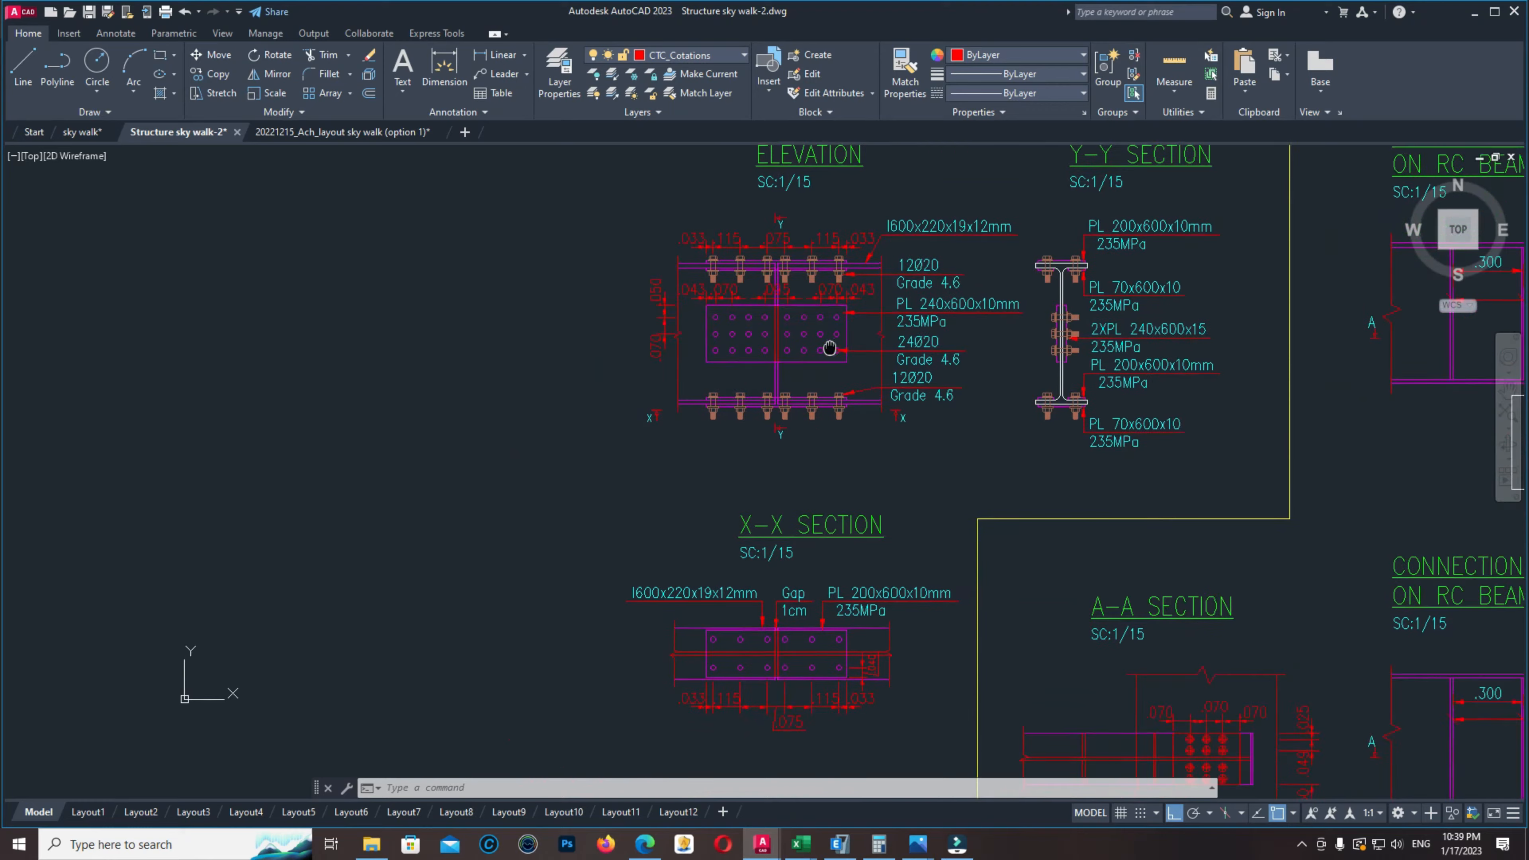
{"action": "middle_click_drag", "start_coordinate": [887, 298], "coordinate": [808, 391]}
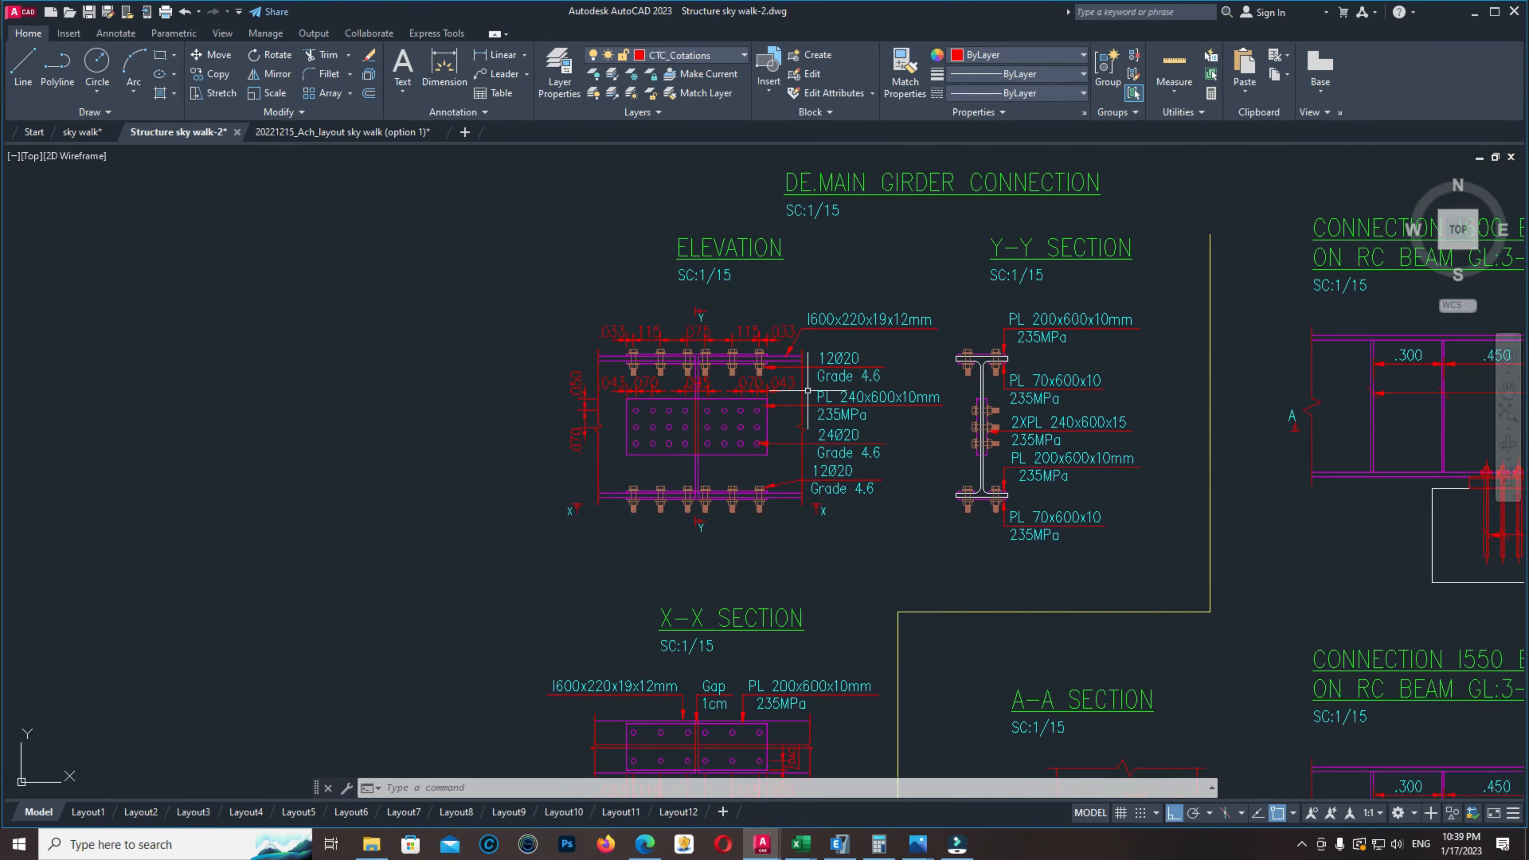
{"action": "scroll", "coordinate": [809, 391], "scroll_direction": "down", "scroll_amount": 5}
{"action": "scroll", "coordinate": [794, 400], "scroll_direction": "up", "scroll_amount": 7}
{"action": "scroll", "coordinate": [843, 474], "scroll_direction": "down", "scroll_amount": 6}
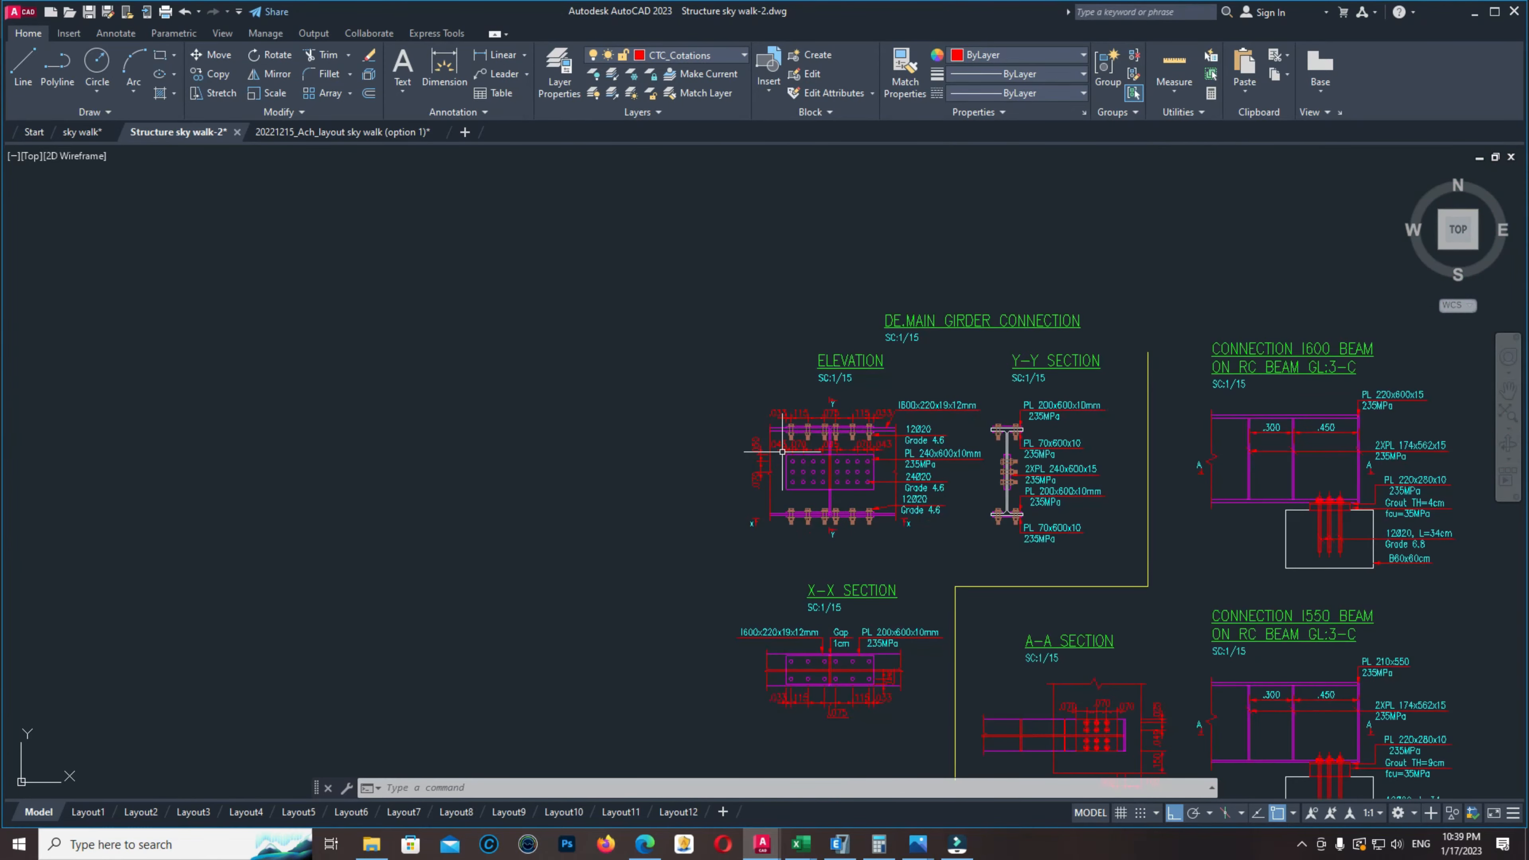
Examine the segment lengths, stiffener spacing and splice location in the gridline B girder detail, alongside the gridline A and C girders
{"action": "middle_click_drag", "start_coordinate": [535, 291], "coordinate": [706, 654]}
{"action": "scroll", "coordinate": [713, 670], "scroll_direction": "down", "scroll_amount": 6}
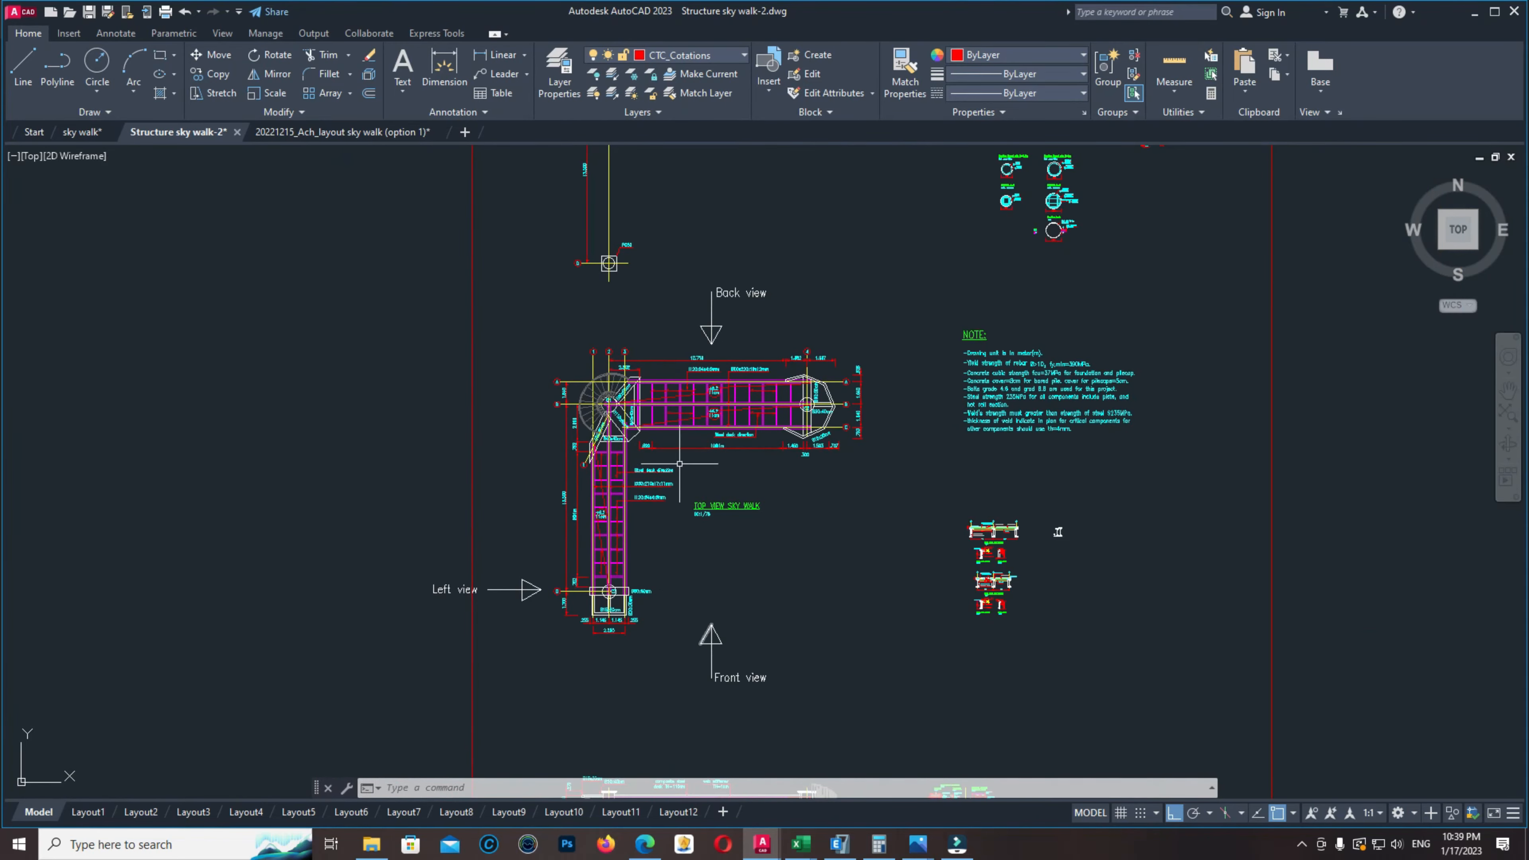
{"action": "scroll", "coordinate": [675, 307], "scroll_direction": "up", "scroll_amount": 9}
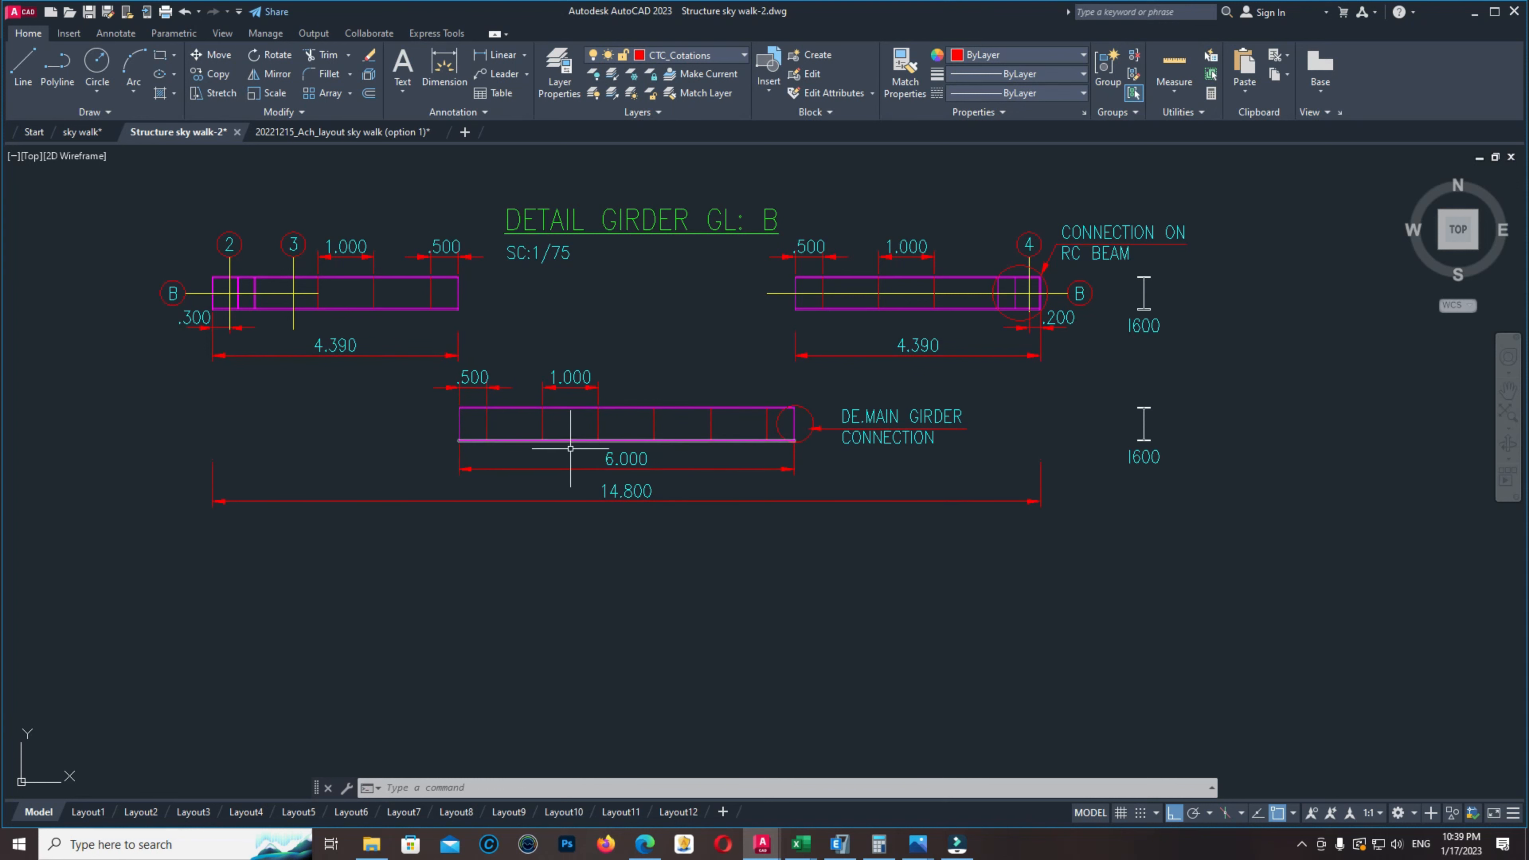
{"action": "scroll", "coordinate": [582, 460], "scroll_direction": "up", "scroll_amount": 2}
{"action": "scroll", "coordinate": [680, 456], "scroll_direction": "down", "scroll_amount": 2}
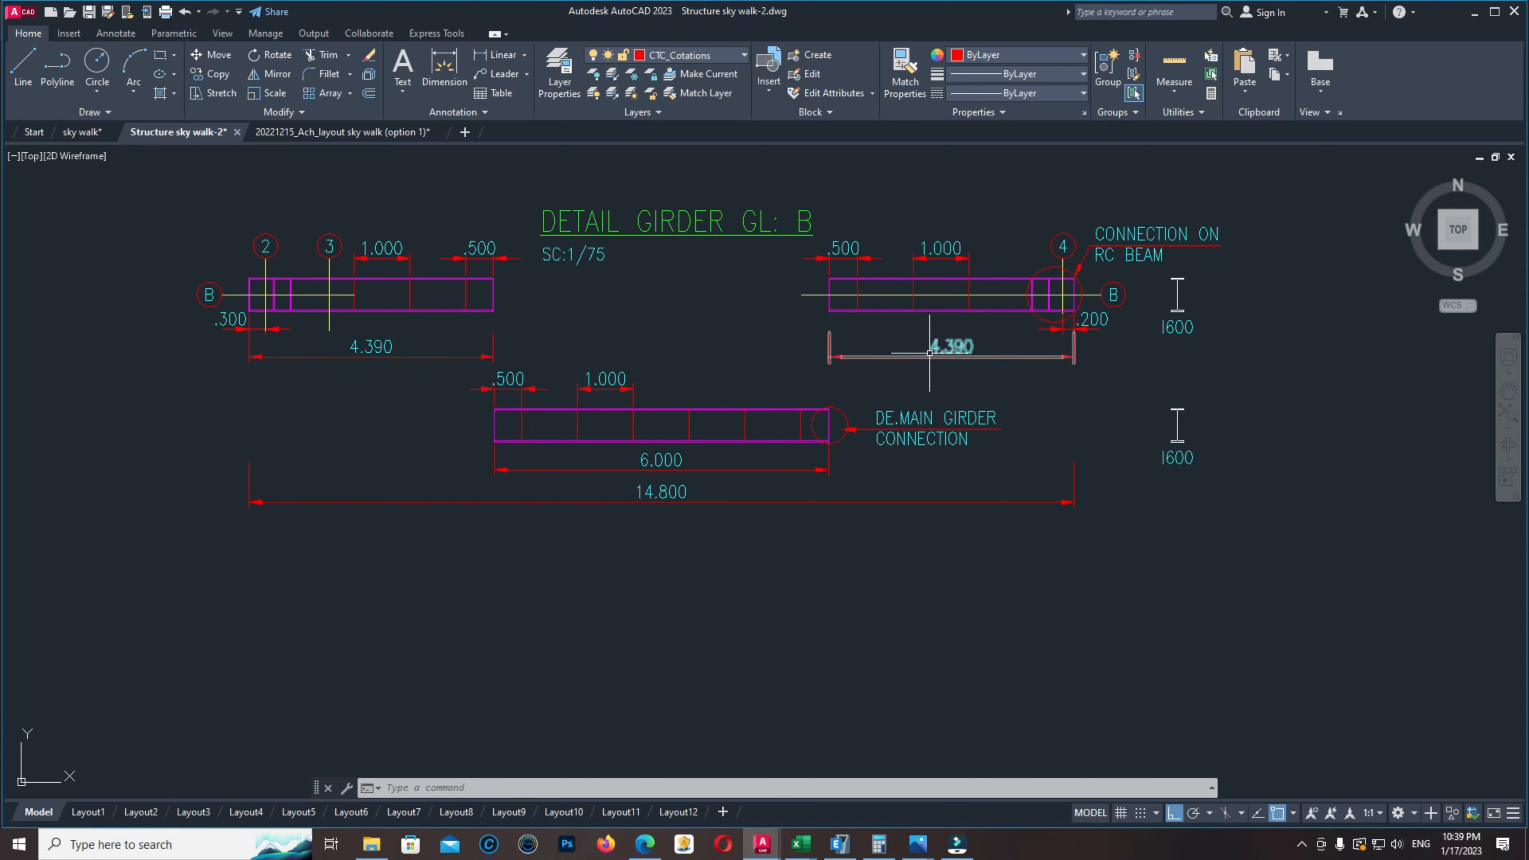
{"action": "scroll", "coordinate": [634, 449], "scroll_direction": "up", "scroll_amount": 2}
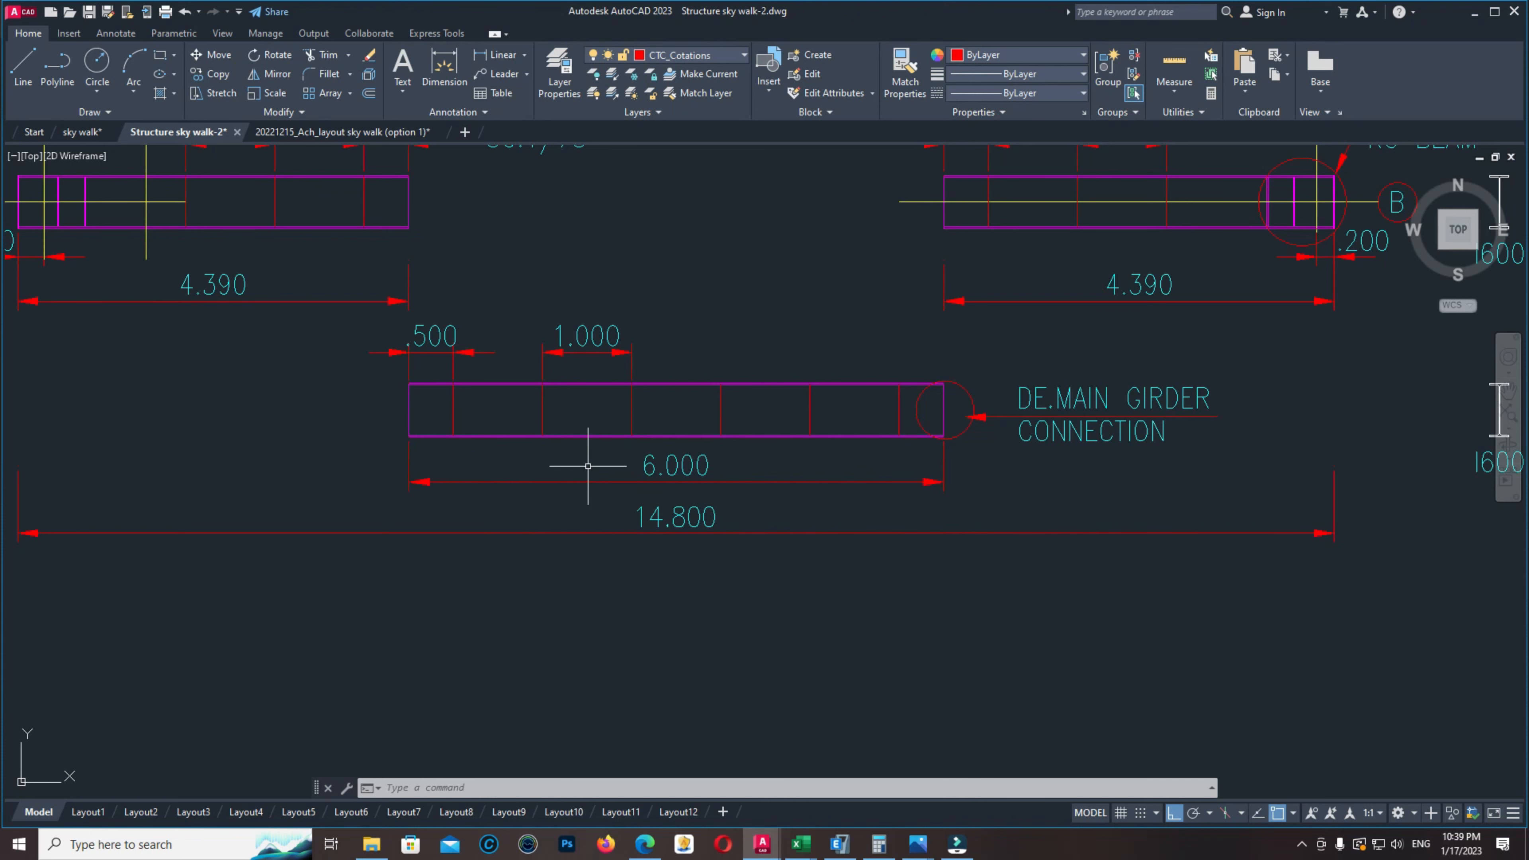
{"action": "scroll", "coordinate": [597, 473], "scroll_direction": "down", "scroll_amount": 2}
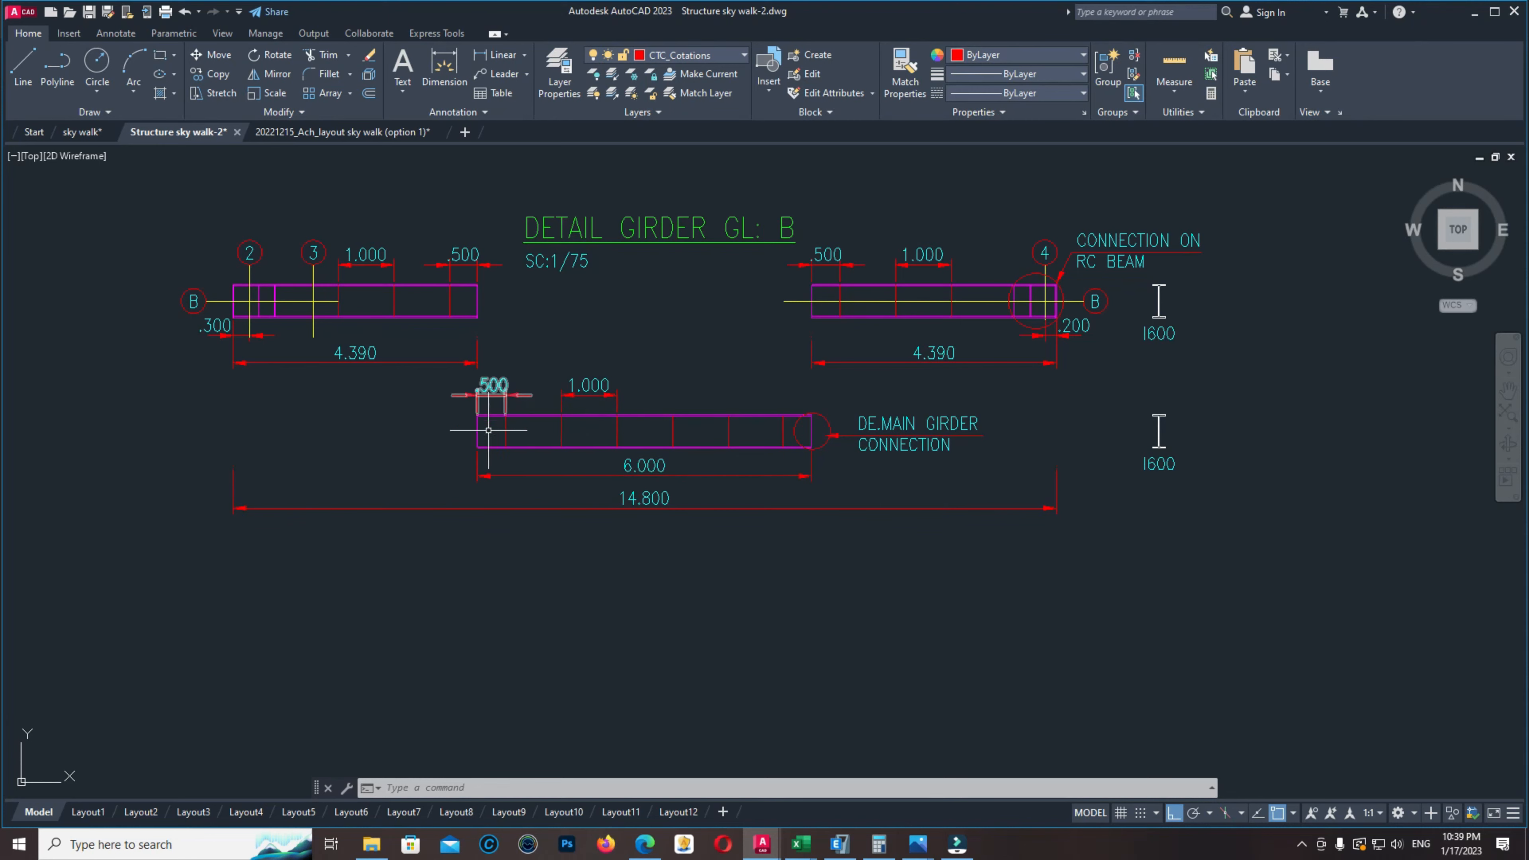
{"action": "scroll", "coordinate": [480, 400], "scroll_direction": "up", "scroll_amount": 2}
{"action": "middle_click_drag", "start_coordinate": [760, 390], "coordinate": [711, 506]}
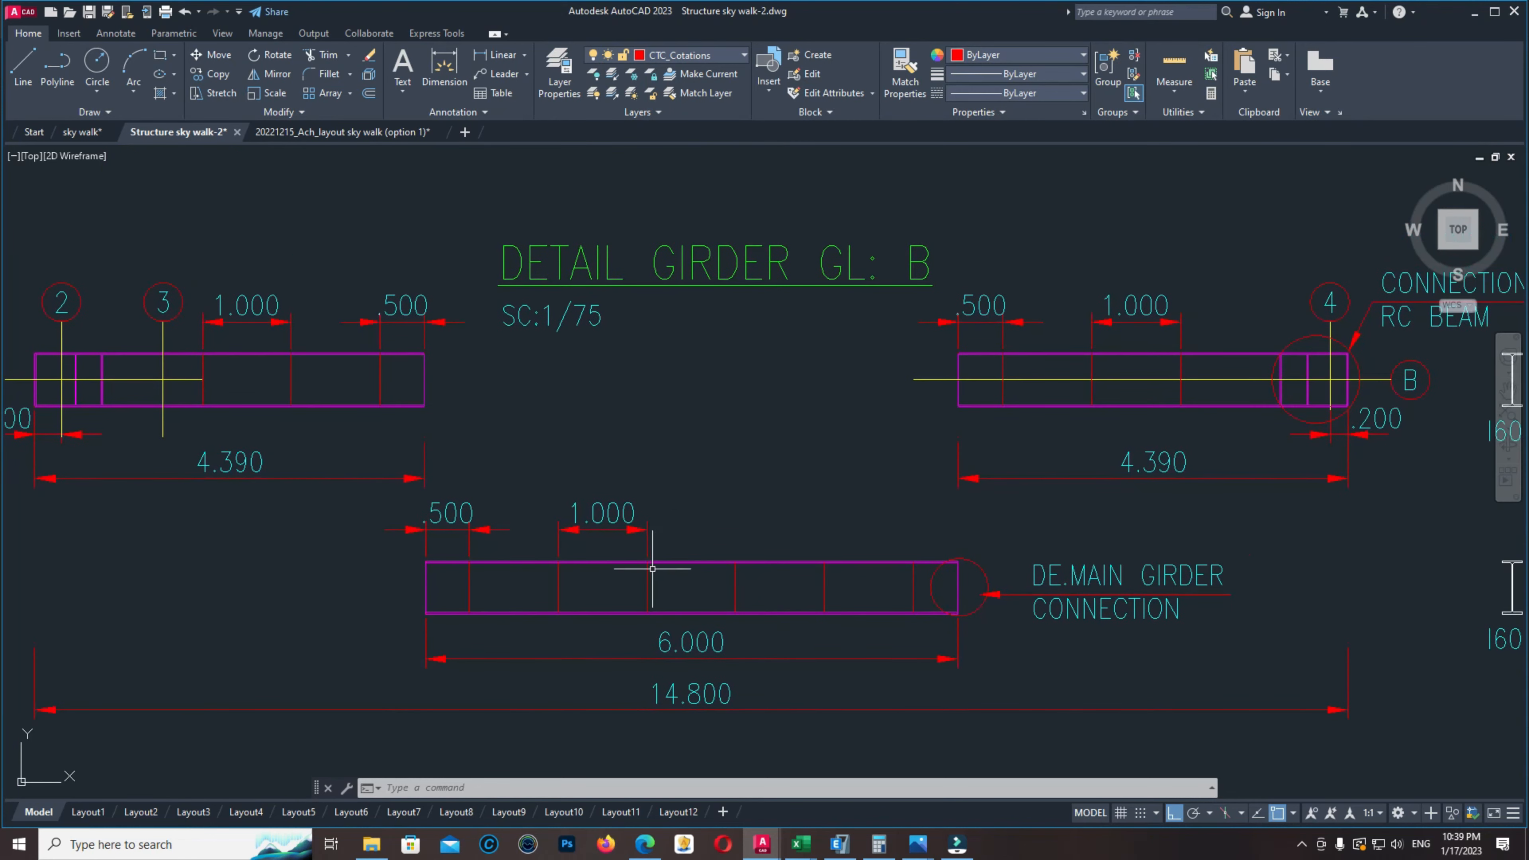
{"action": "mouse_move", "coordinate": [652, 568]}
{"action": "middle_mouse_down"}
{"action": "mouse_move", "coordinate": [709, 400]}
{"action": "mouse_move", "coordinate": [817, 350]}
{"action": "mouse_move", "coordinate": [740, 410]}
{"action": "middle_mouse_up"}
{"action": "scroll", "coordinate": [447, 382], "scroll_direction": "up", "scroll_amount": 2}
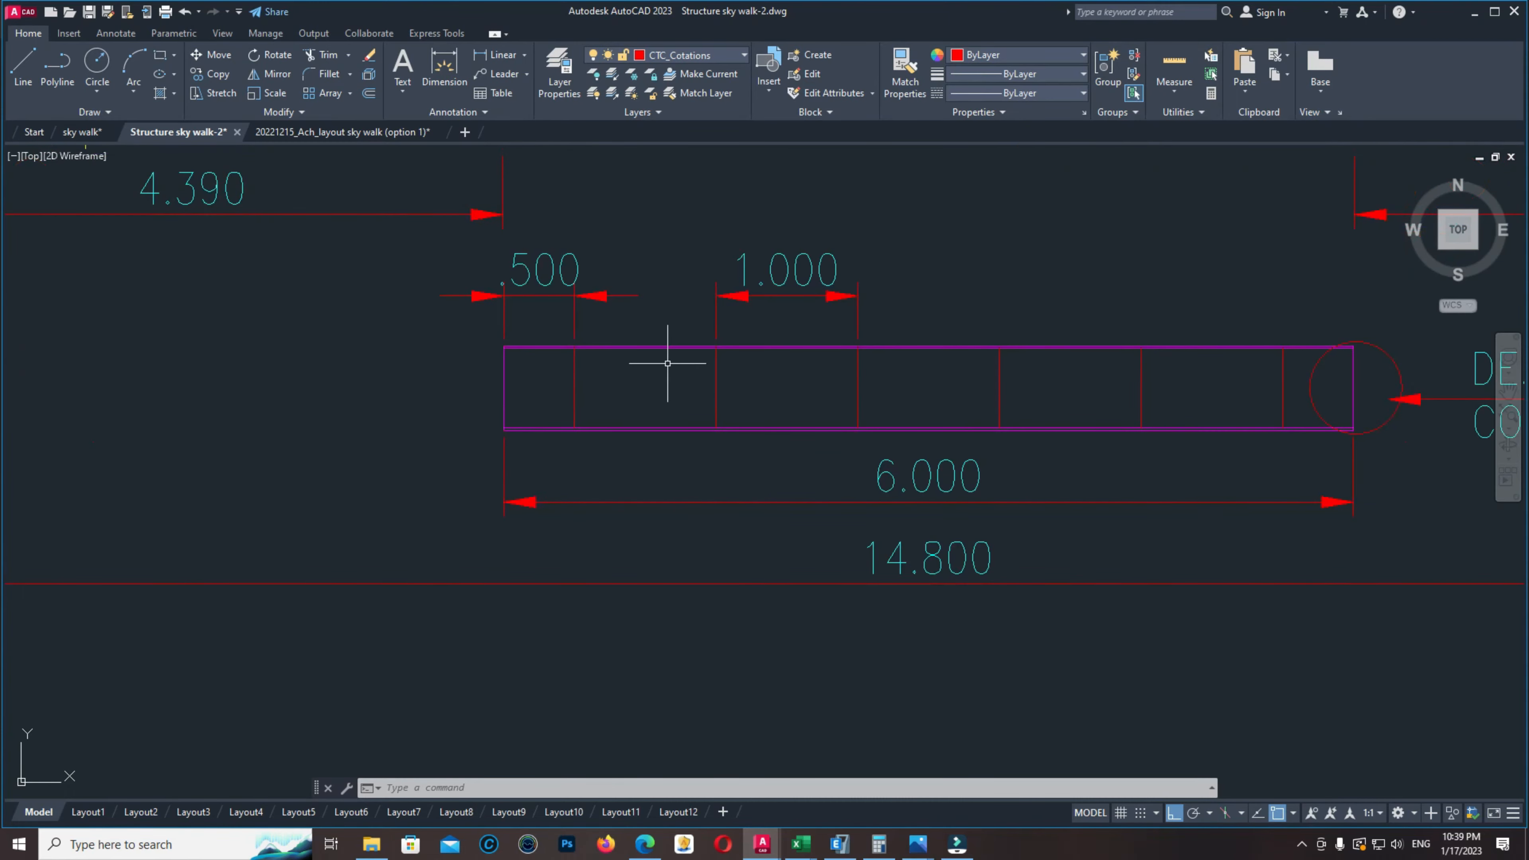
{"action": "middle_click_drag", "start_coordinate": [667, 363], "coordinate": [420, 403]}
{"action": "scroll", "coordinate": [649, 519], "scroll_direction": "down", "scroll_amount": 8}
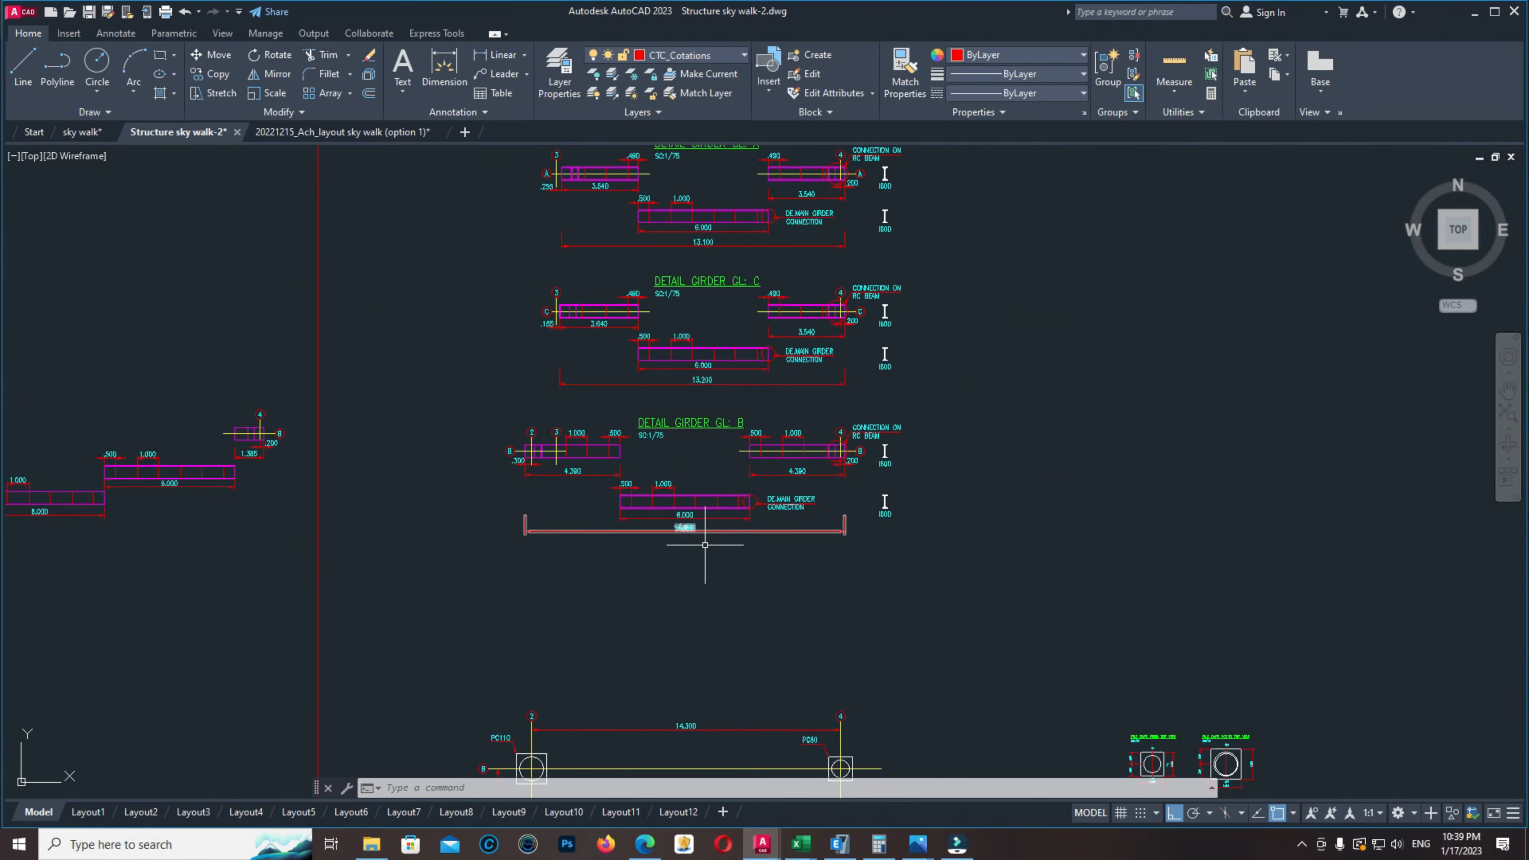
{"action": "scroll", "coordinate": [705, 545], "scroll_direction": "down", "scroll_amount": 2}
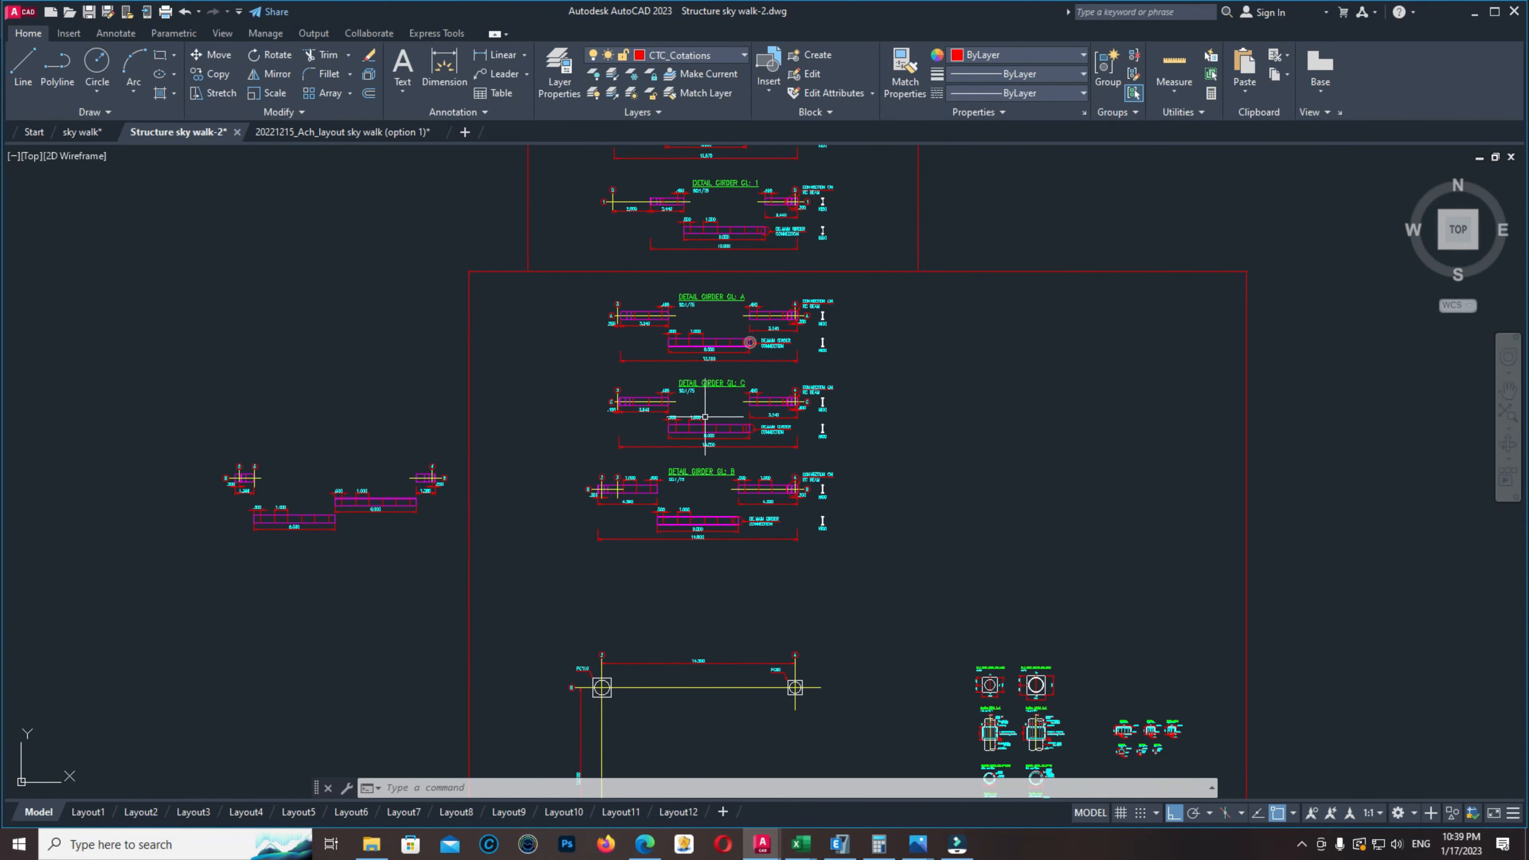
{"action": "scroll", "coordinate": [761, 474], "scroll_direction": "up", "scroll_amount": 6}
{"action": "middle_click_drag", "start_coordinate": [762, 453], "coordinate": [756, 359]}
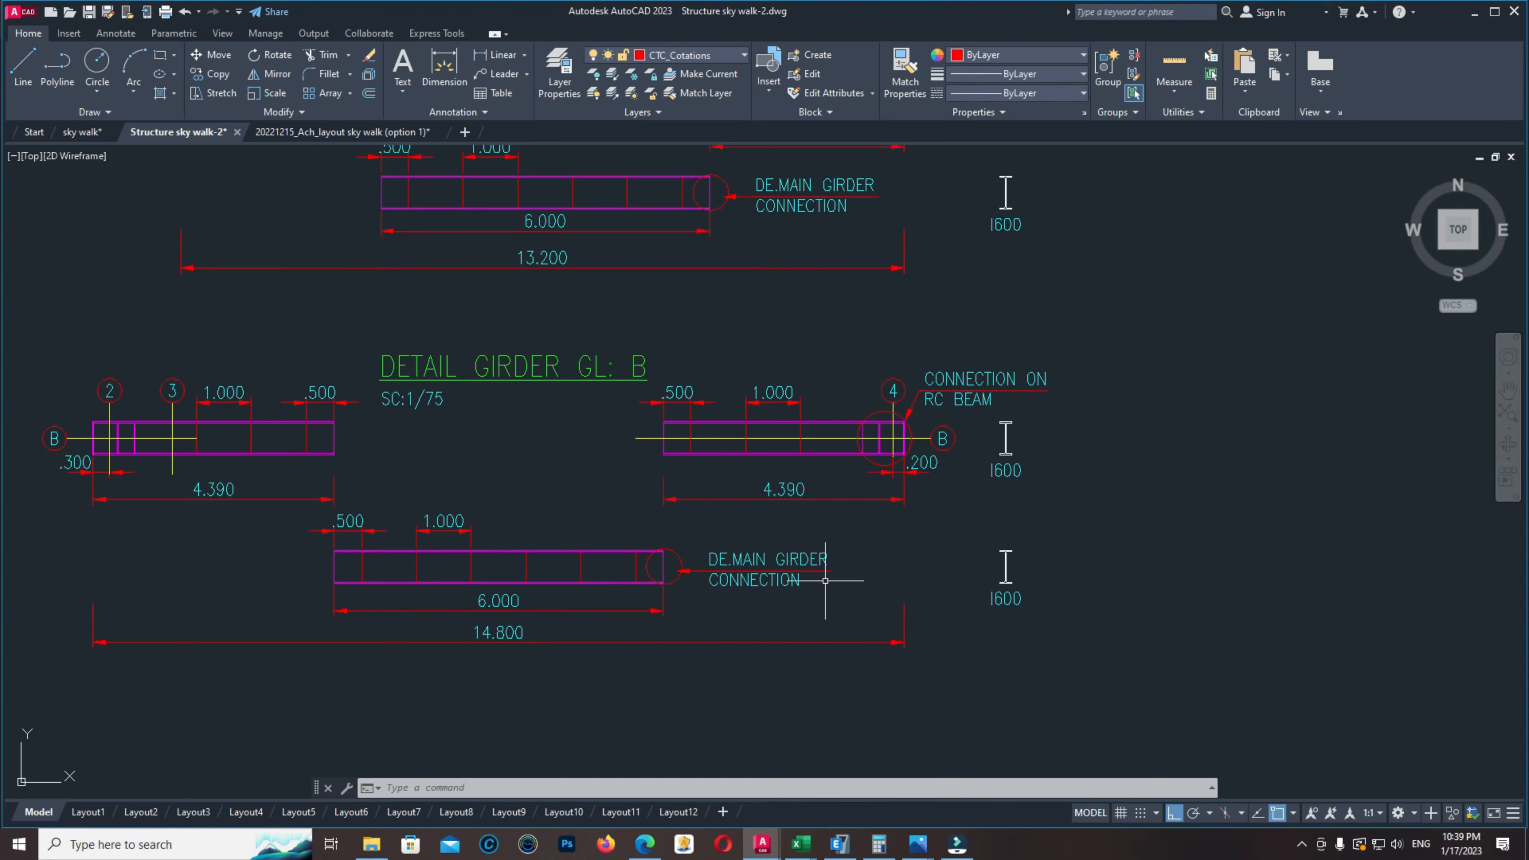
Return to the main girder connection detail and review its bolt and splice plate callouts
{"action": "scroll", "coordinate": [831, 322], "scroll_direction": "down", "scroll_amount": 4}
{"action": "middle_click_drag", "start_coordinate": [974, 578], "coordinate": [978, 416]}
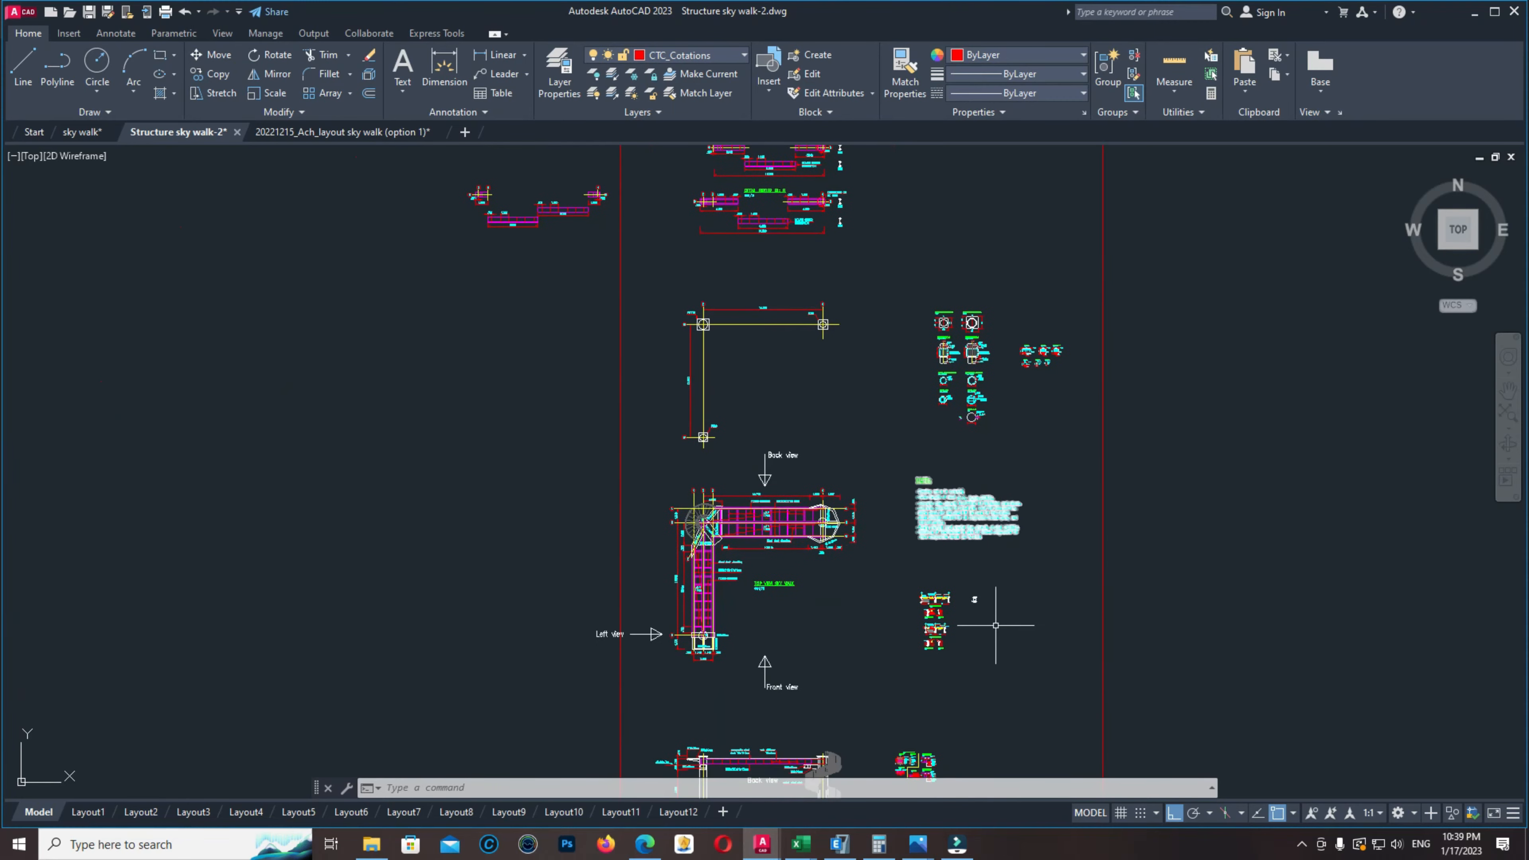
{"action": "scroll", "coordinate": [934, 626], "scroll_direction": "up", "scroll_amount": 3}
{"action": "mouse_move", "coordinate": [986, 646]}
{"action": "middle_mouse_down"}
{"action": "mouse_move", "coordinate": [969, 622]}
{"action": "mouse_move", "coordinate": [992, 218]}
{"action": "middle_mouse_up"}
{"action": "middle_click_drag", "start_coordinate": [1050, 608], "coordinate": [1081, 306]}
{"action": "scroll", "coordinate": [867, 540], "scroll_direction": "up", "scroll_amount": 2}
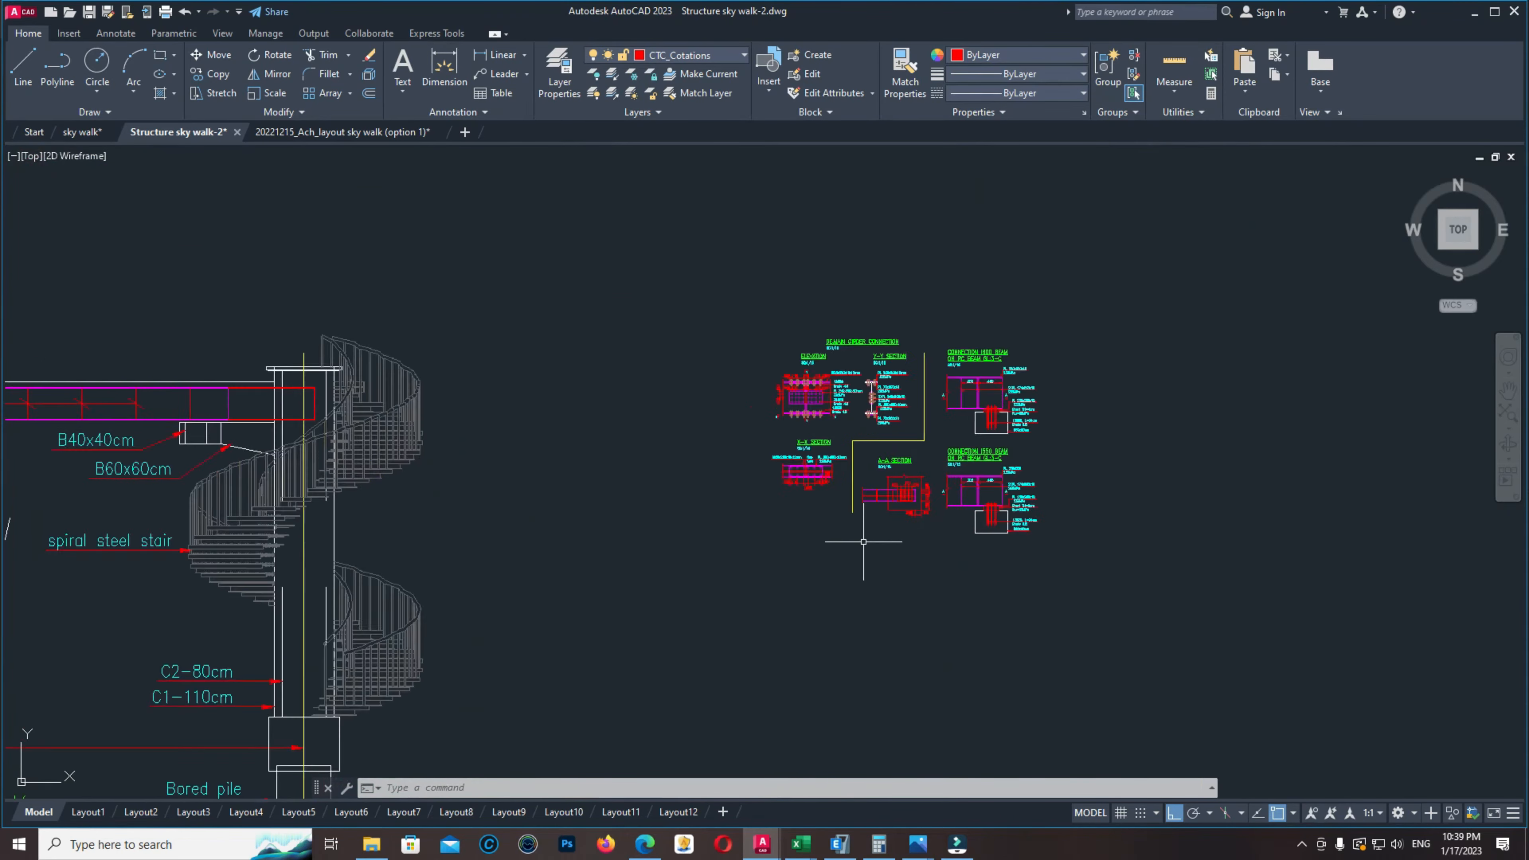
{"action": "scroll", "coordinate": [879, 513], "scroll_direction": "up", "scroll_amount": 3}
{"action": "middle_click_drag", "start_coordinate": [955, 390], "coordinate": [802, 530]}
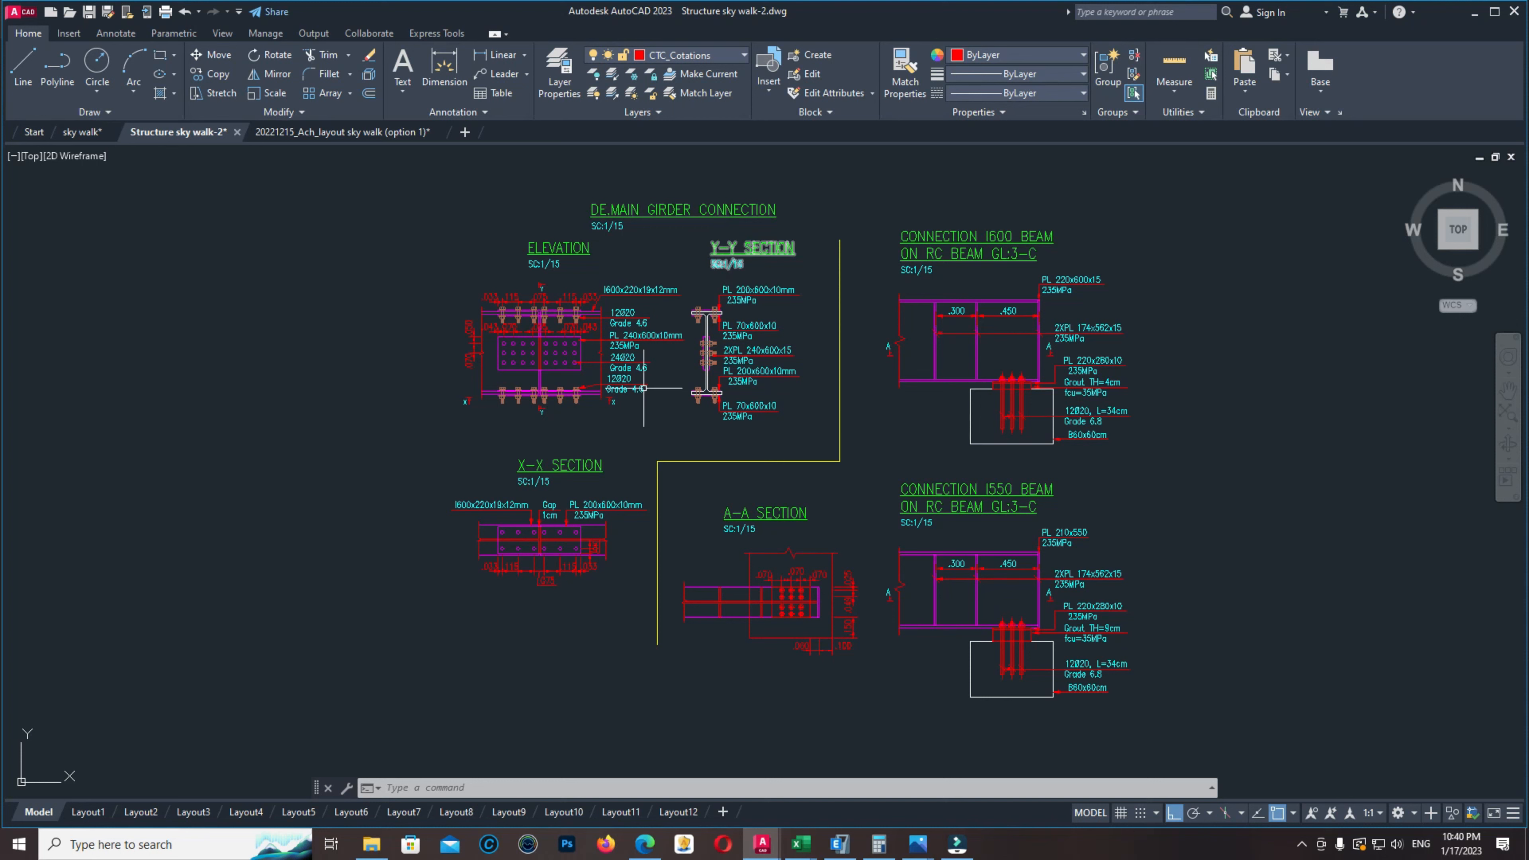
{"action": "scroll", "coordinate": [574, 414], "scroll_direction": "up", "scroll_amount": 2}
{"action": "middle_click_drag", "start_coordinate": [603, 301], "coordinate": [682, 395]}
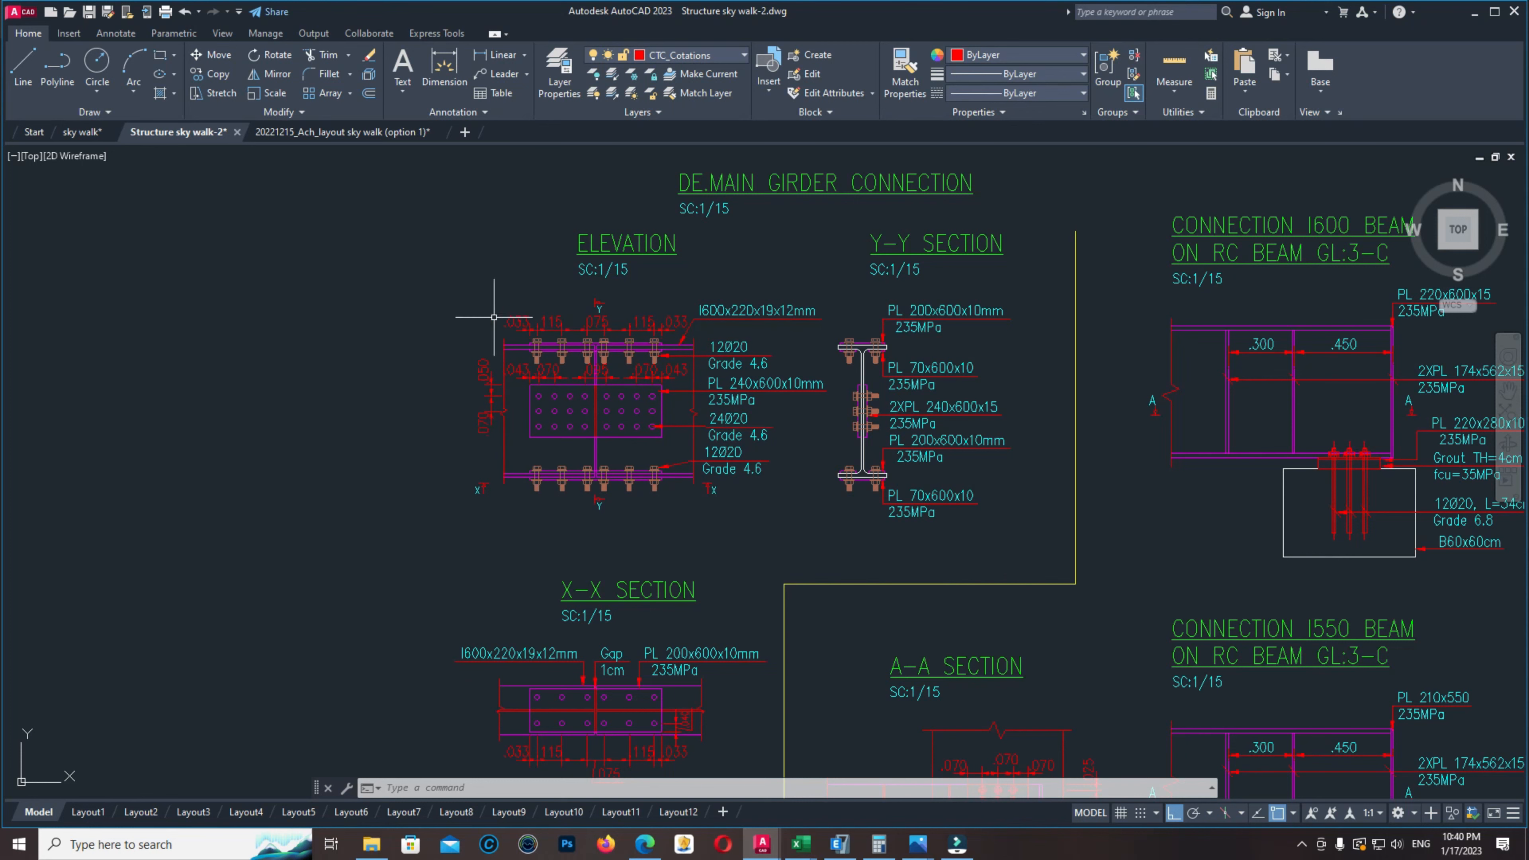
Revisit the gridline B girder detail and check where the middle segment is spliced
{"action": "scroll", "coordinate": [752, 486], "scroll_direction": "down", "scroll_amount": 4}
{"action": "scroll", "coordinate": [772, 527], "scroll_direction": "down", "scroll_amount": 10}
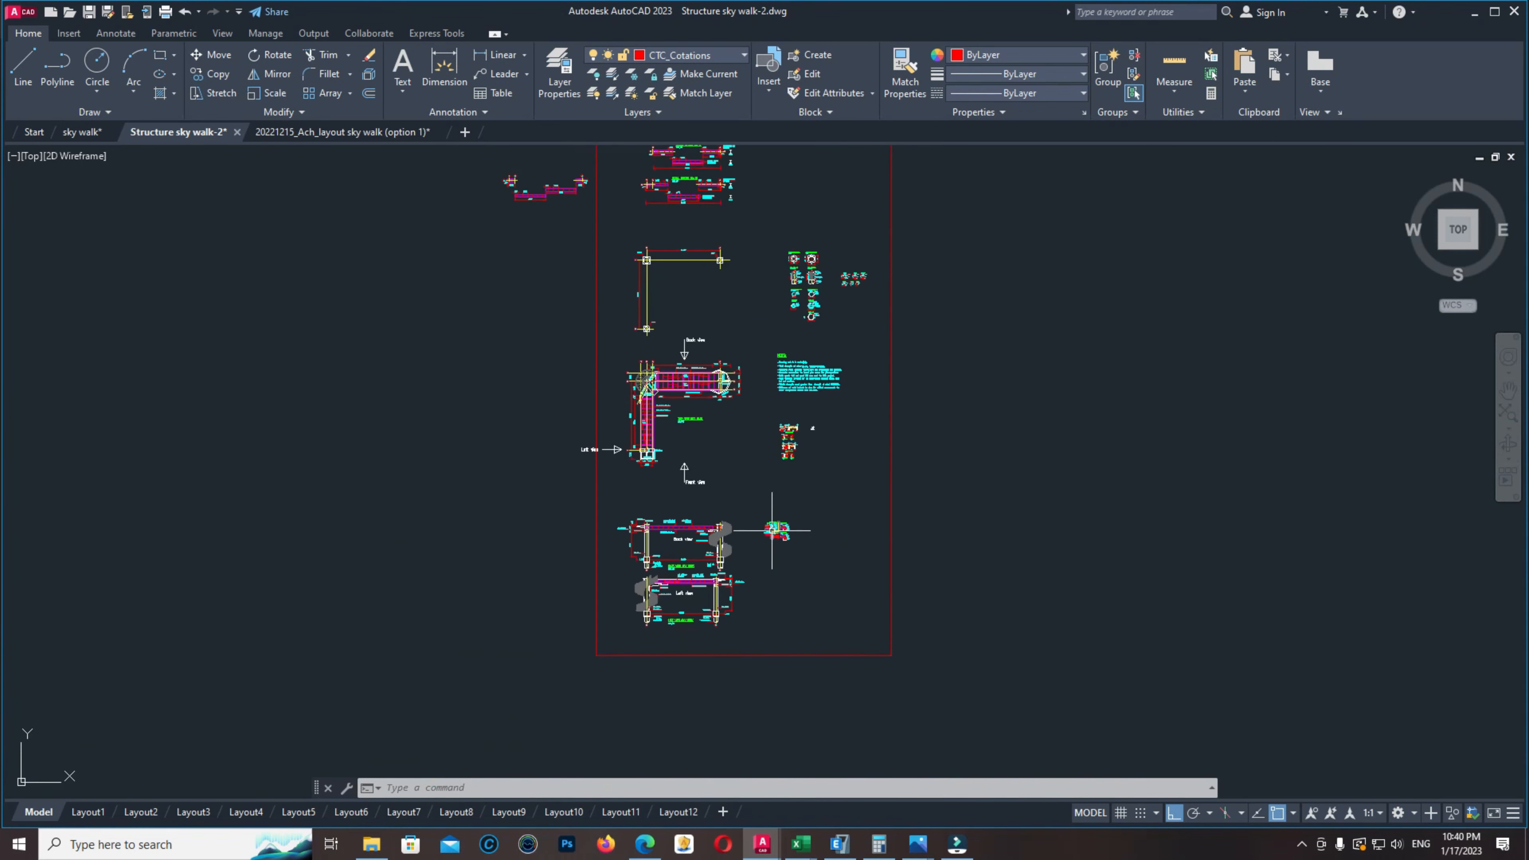
{"action": "middle_click_drag", "start_coordinate": [697, 242], "coordinate": [661, 454]}
{"action": "scroll", "coordinate": [637, 413], "scroll_direction": "up", "scroll_amount": 9}
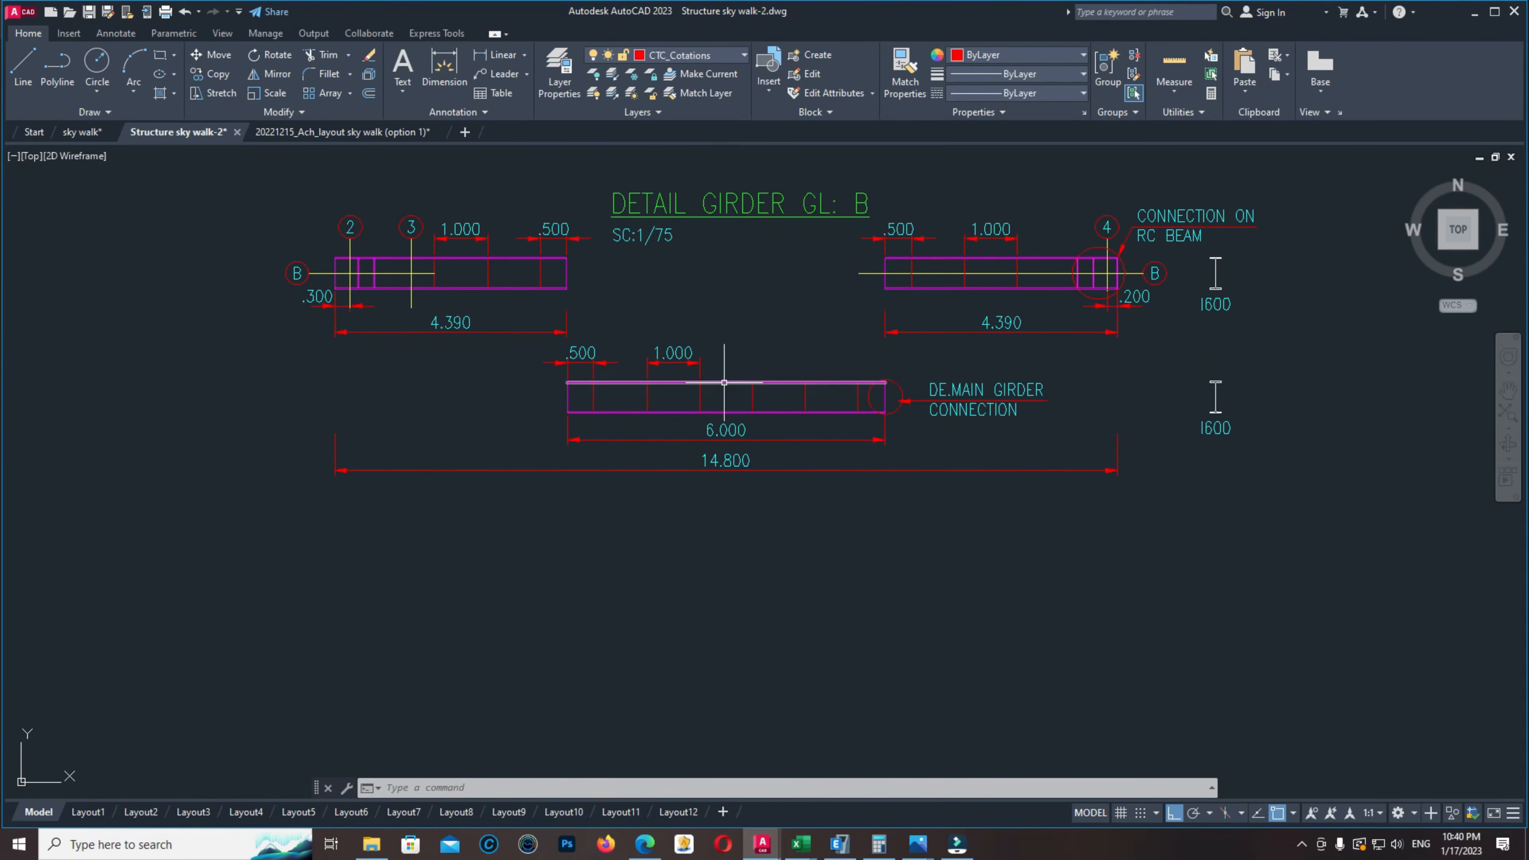
{"action": "scroll", "coordinate": [689, 369], "scroll_direction": "up", "scroll_amount": 2}
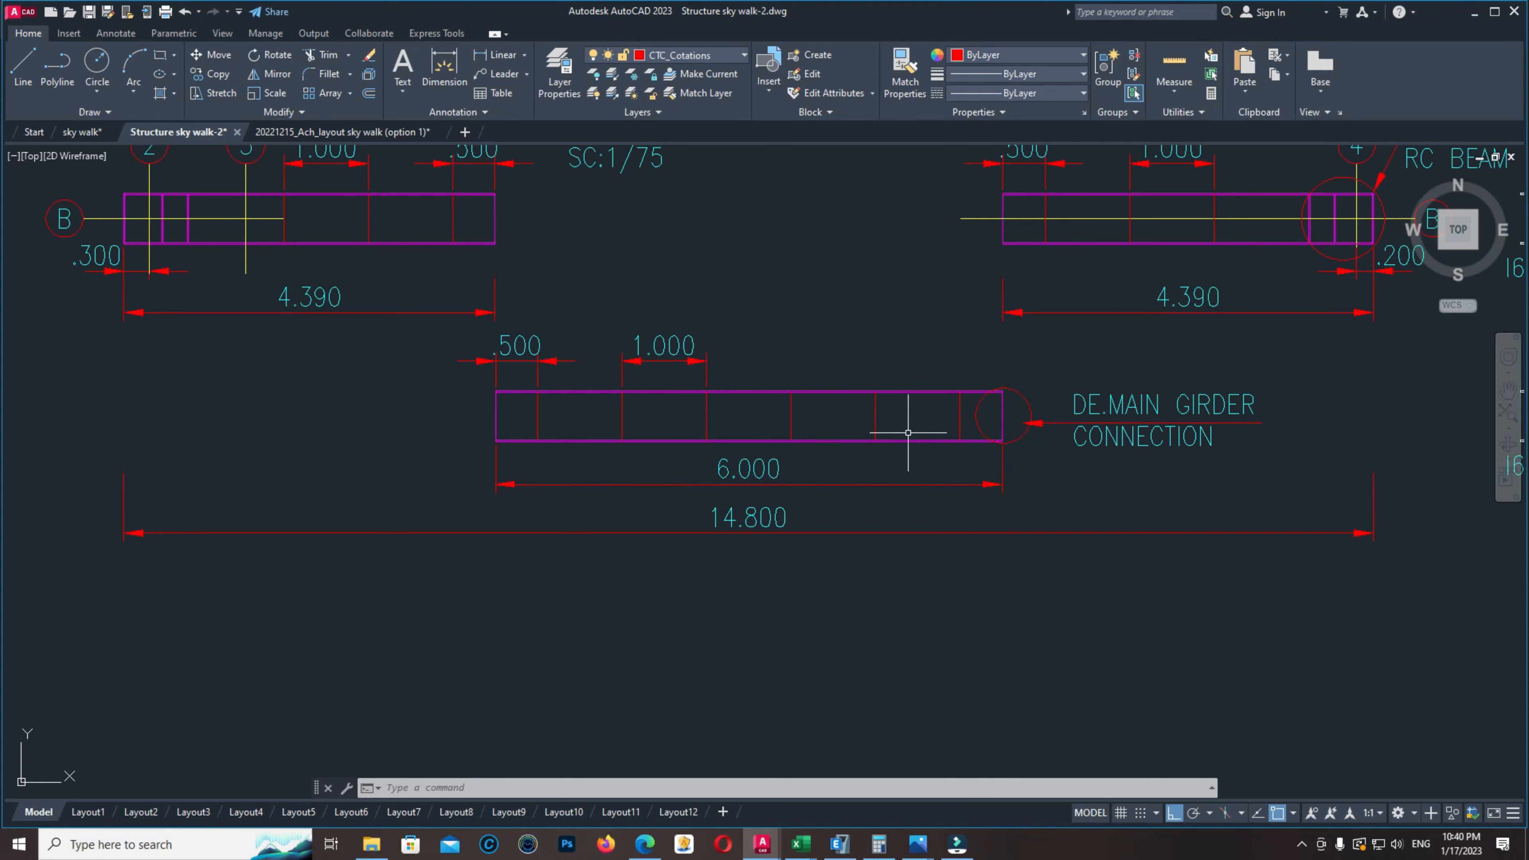
{"action": "scroll", "coordinate": [794, 424], "scroll_direction": "down", "scroll_amount": 2}
Inspect the anchored connection of the I550 beam on the RC beam and its A-A section
{"action": "scroll", "coordinate": [686, 354], "scroll_direction": "down", "scroll_amount": 3}
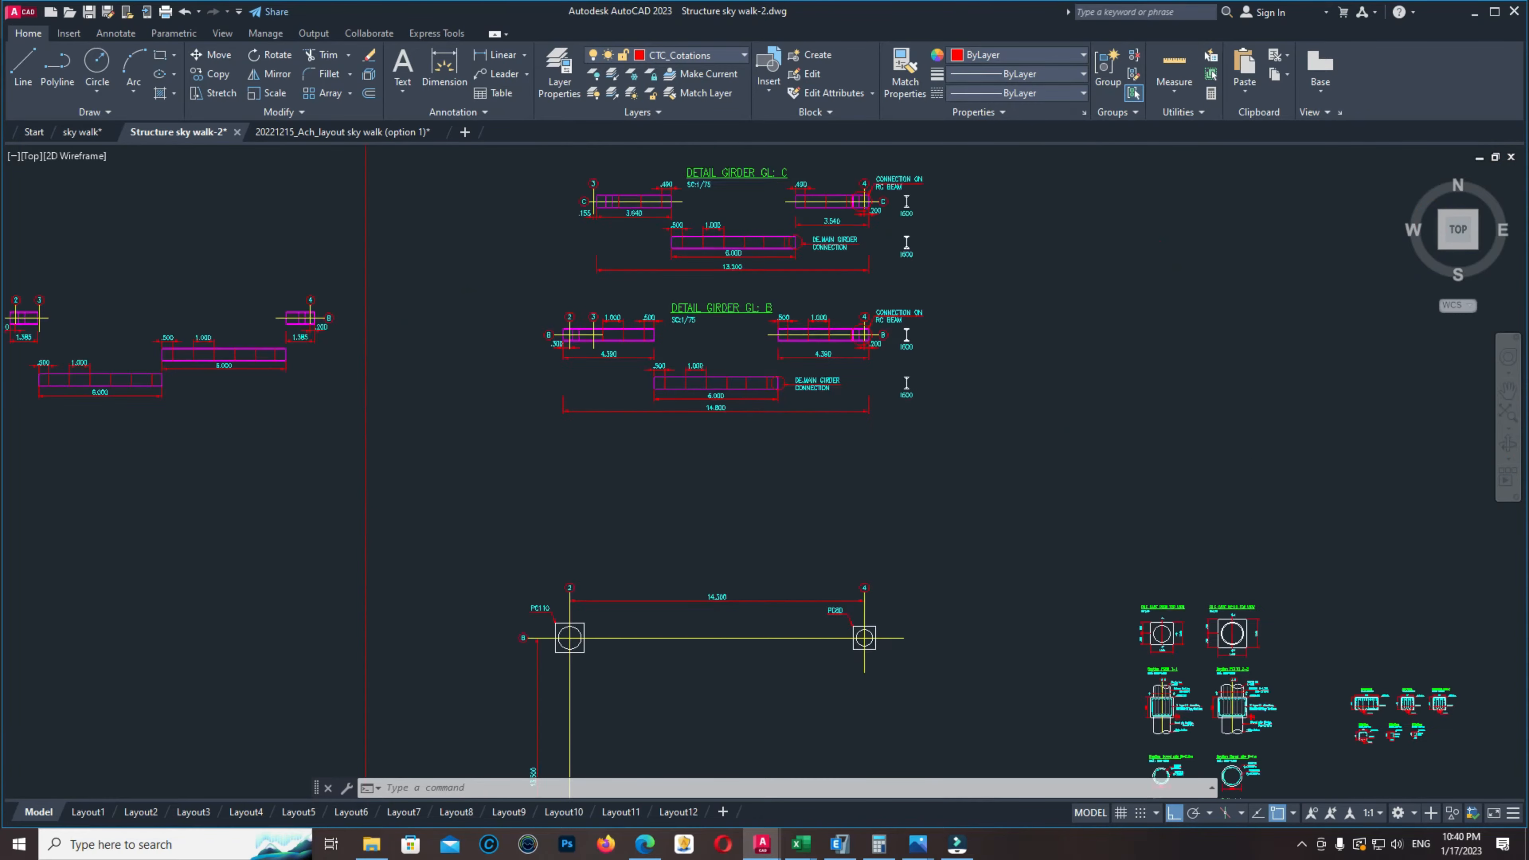
{"action": "middle_click_drag", "start_coordinate": [1001, 670], "coordinate": [980, 283]}
{"action": "scroll", "coordinate": [948, 628], "scroll_direction": "up", "scroll_amount": 5}
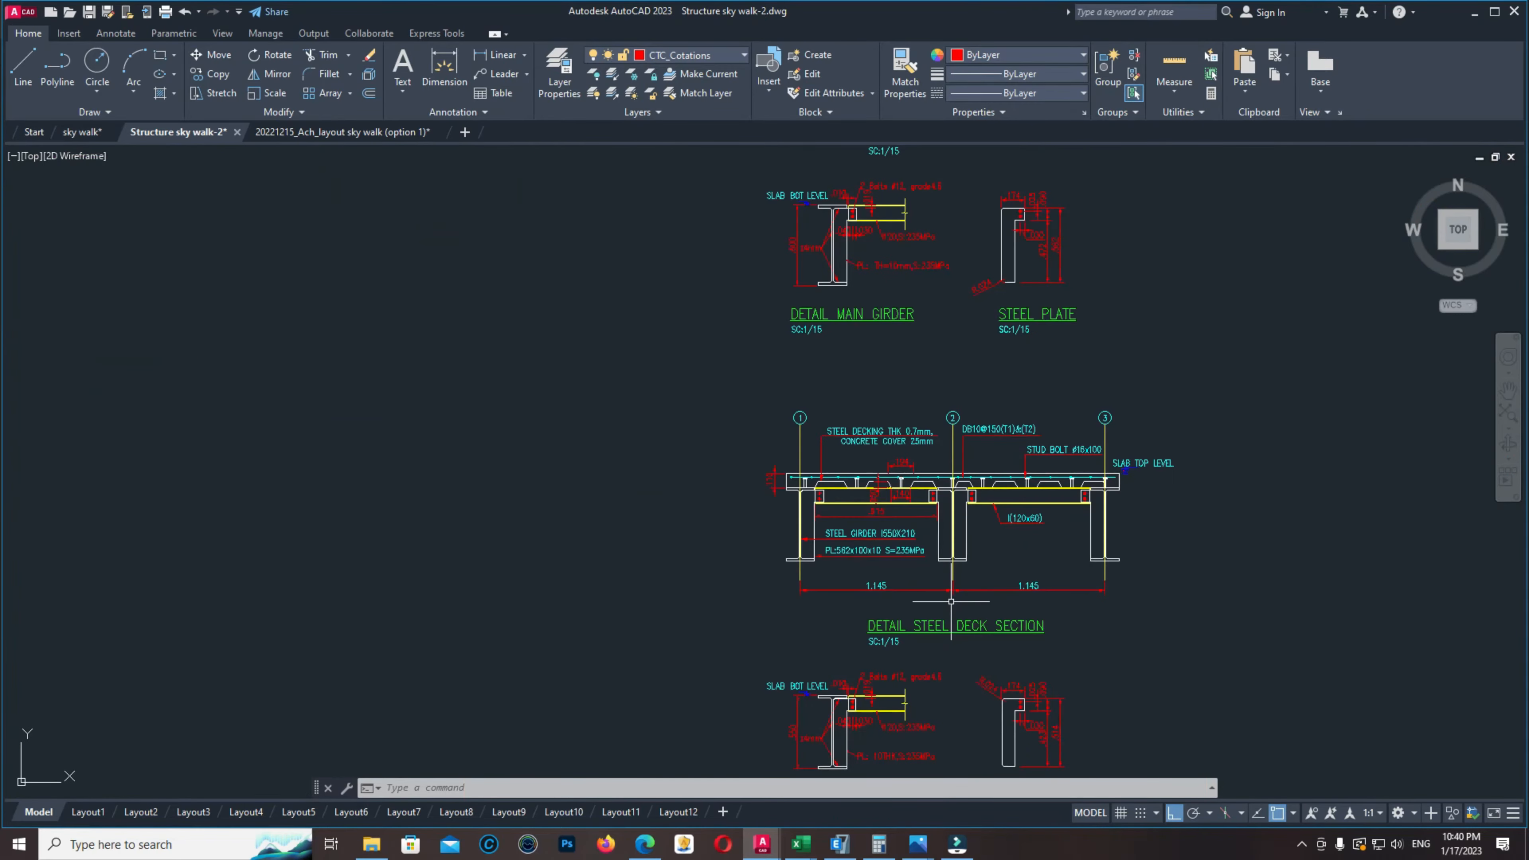
{"action": "scroll", "coordinate": [933, 615], "scroll_direction": "down", "scroll_amount": 4}
{"action": "middle_click_drag", "start_coordinate": [933, 626], "coordinate": [987, 169]}
{"action": "scroll", "coordinate": [906, 520], "scroll_direction": "up", "scroll_amount": 8}
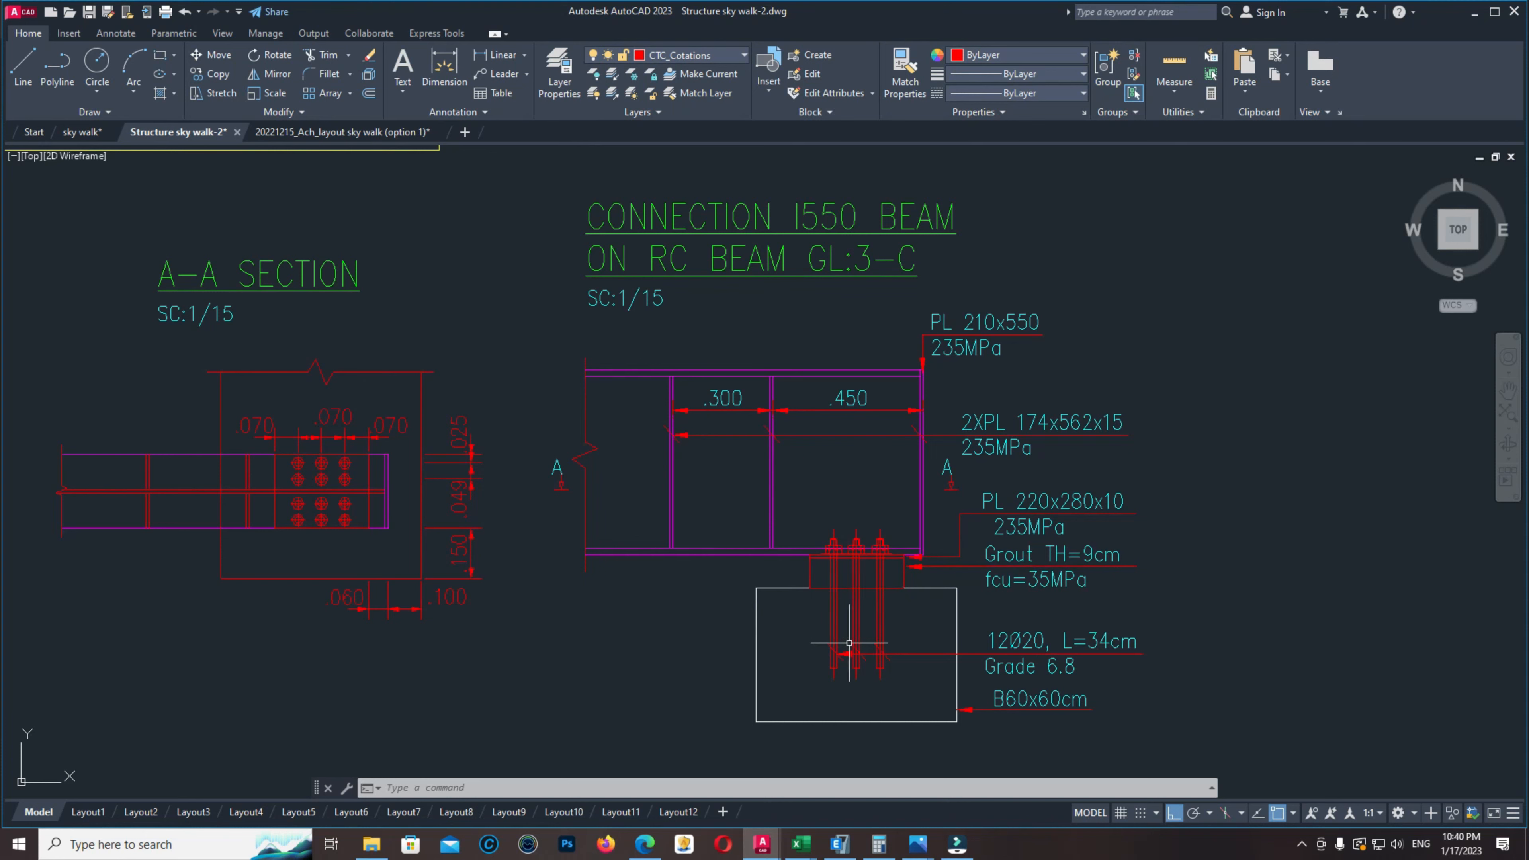
Examine the steel deck sections for the I550X210 and I600 girders, with their main girder and steel plate details
{"action": "scroll", "coordinate": [819, 608], "scroll_direction": "down", "scroll_amount": 4}
{"action": "middle_click_drag", "start_coordinate": [964, 216], "coordinate": [894, 737]}
{"action": "scroll", "coordinate": [908, 403], "scroll_direction": "up", "scroll_amount": 1}
{"action": "scroll", "coordinate": [908, 404], "scroll_direction": "up", "scroll_amount": 4}
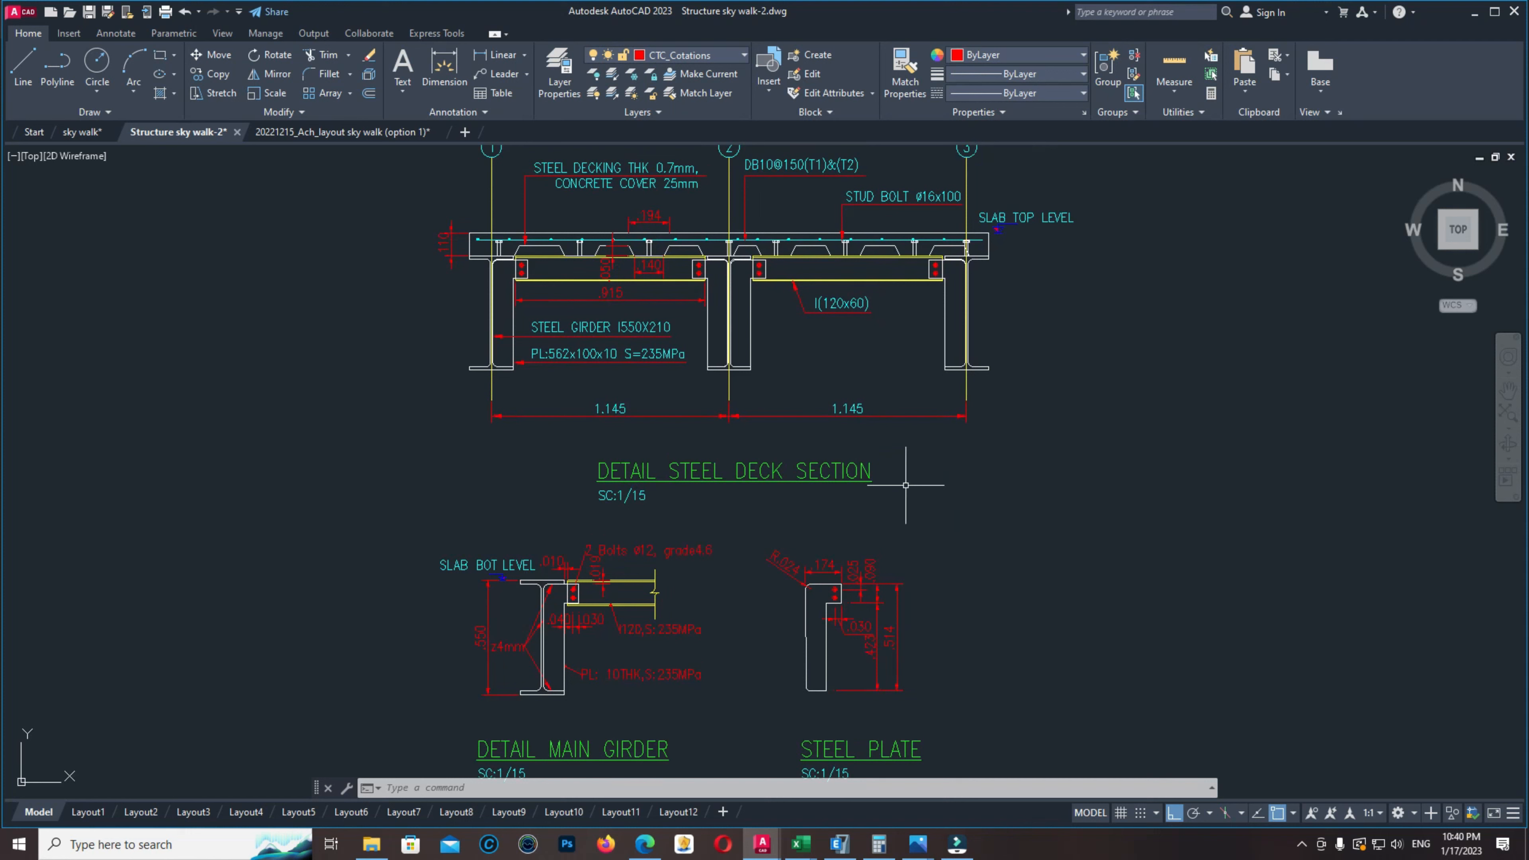
{"action": "middle_click_drag", "start_coordinate": [637, 284], "coordinate": [597, 744]}
{"action": "middle_click_drag", "start_coordinate": [769, 173], "coordinate": [693, 771]}
{"action": "scroll", "coordinate": [804, 532], "scroll_direction": "down", "scroll_amount": 1}
{"action": "middle_click_drag", "start_coordinate": [753, 572], "coordinate": [809, 355]}
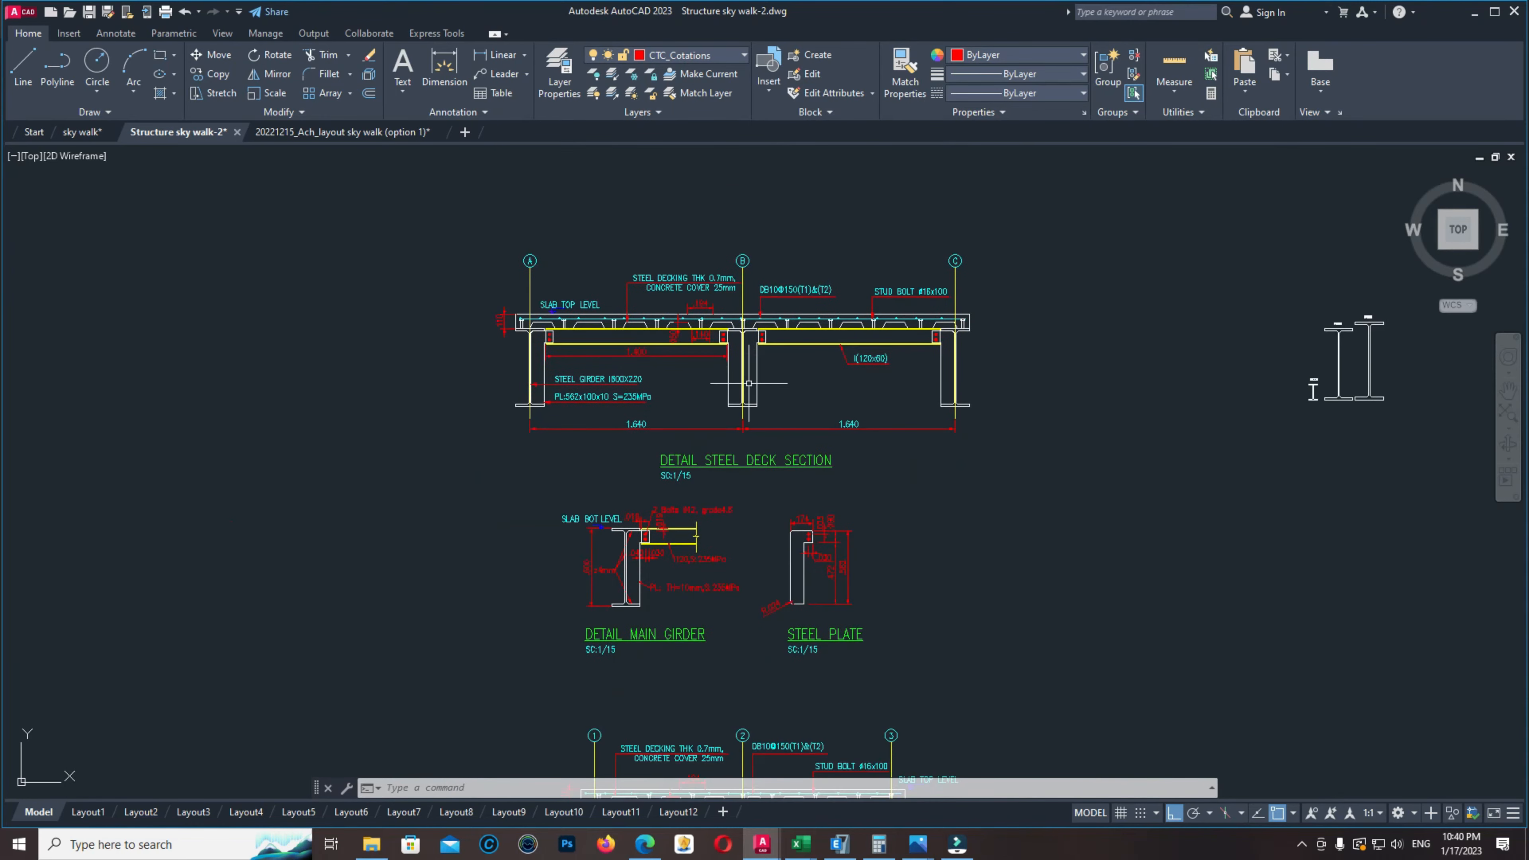
Switch to Microsoft Edge and bring up the Structure sky walk-2.pdf drawing set
{"action": "scroll", "coordinate": [622, 291], "scroll_direction": "up", "scroll_amount": 2}
{"action": "scroll", "coordinate": [622, 291], "scroll_direction": "down", "scroll_amount": 2}
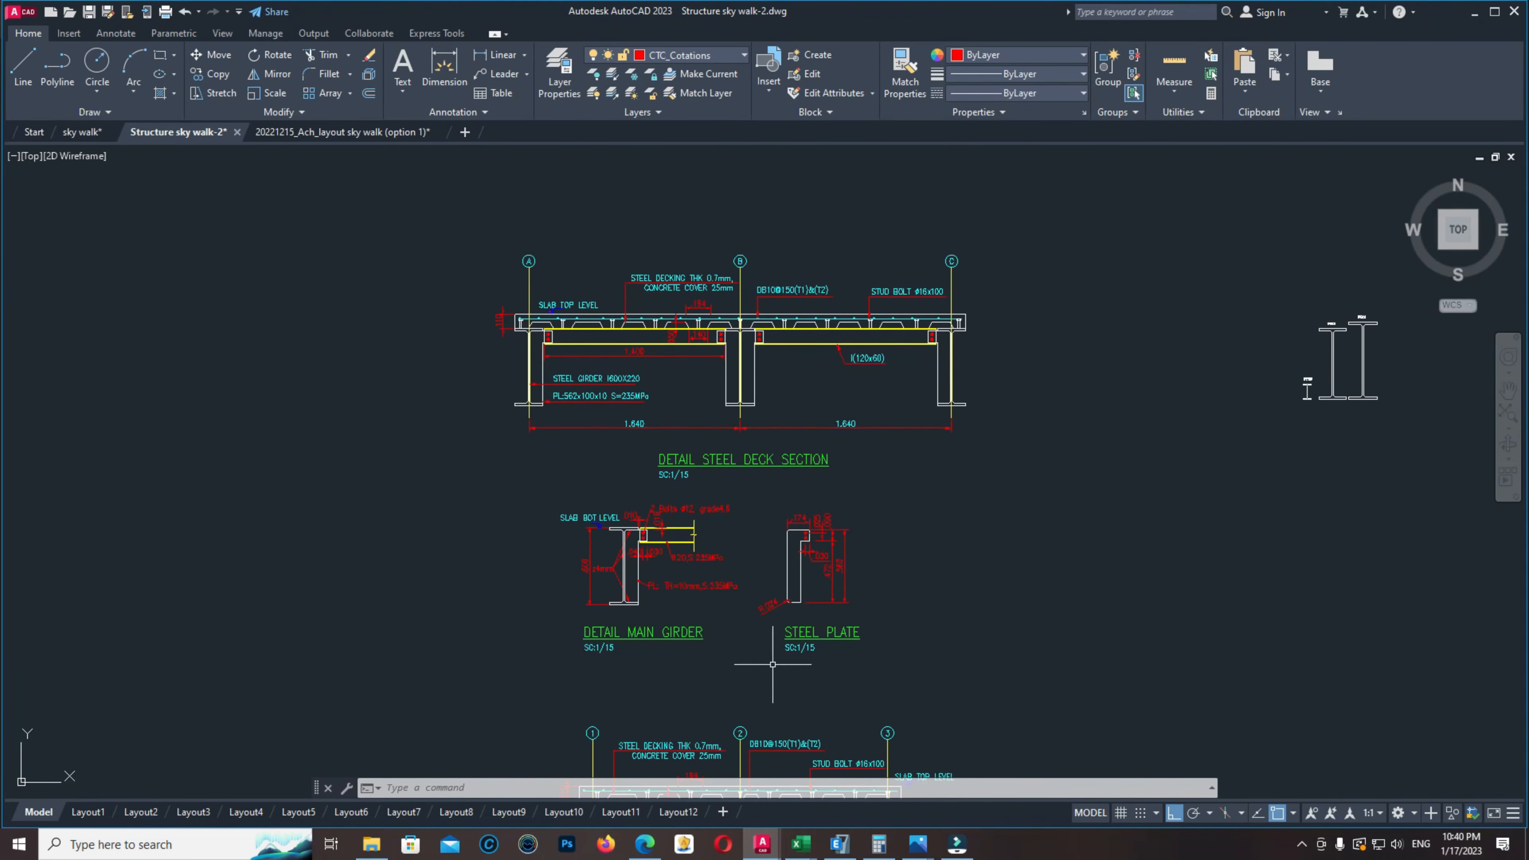
{"action": "mouse_move", "coordinate": [750, 848]}
{"action": "mouse_move", "coordinate": [876, 846]}
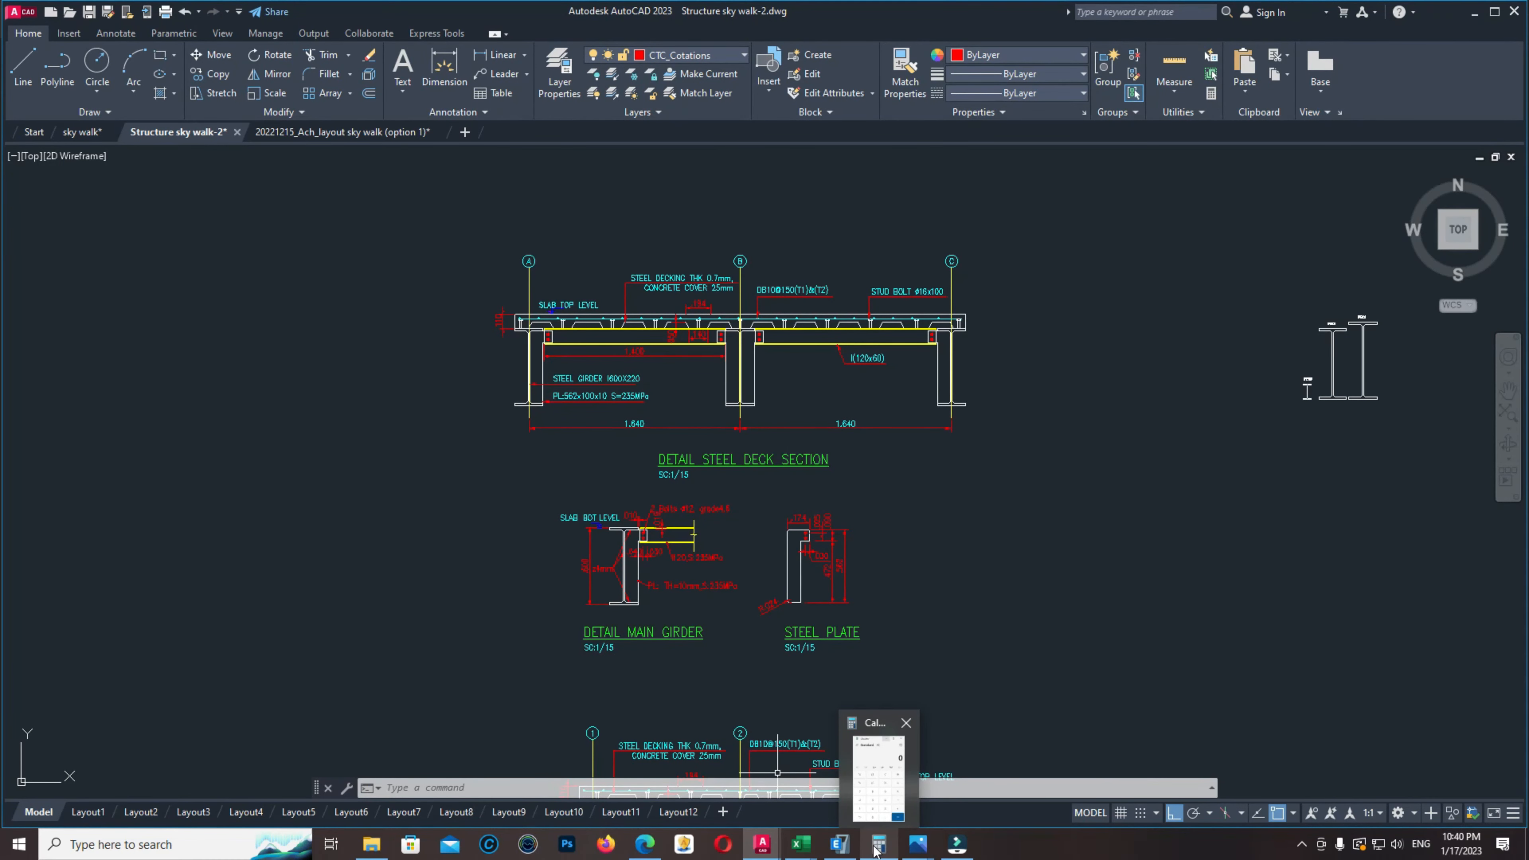
{"action": "mouse_move", "coordinate": [645, 846]}
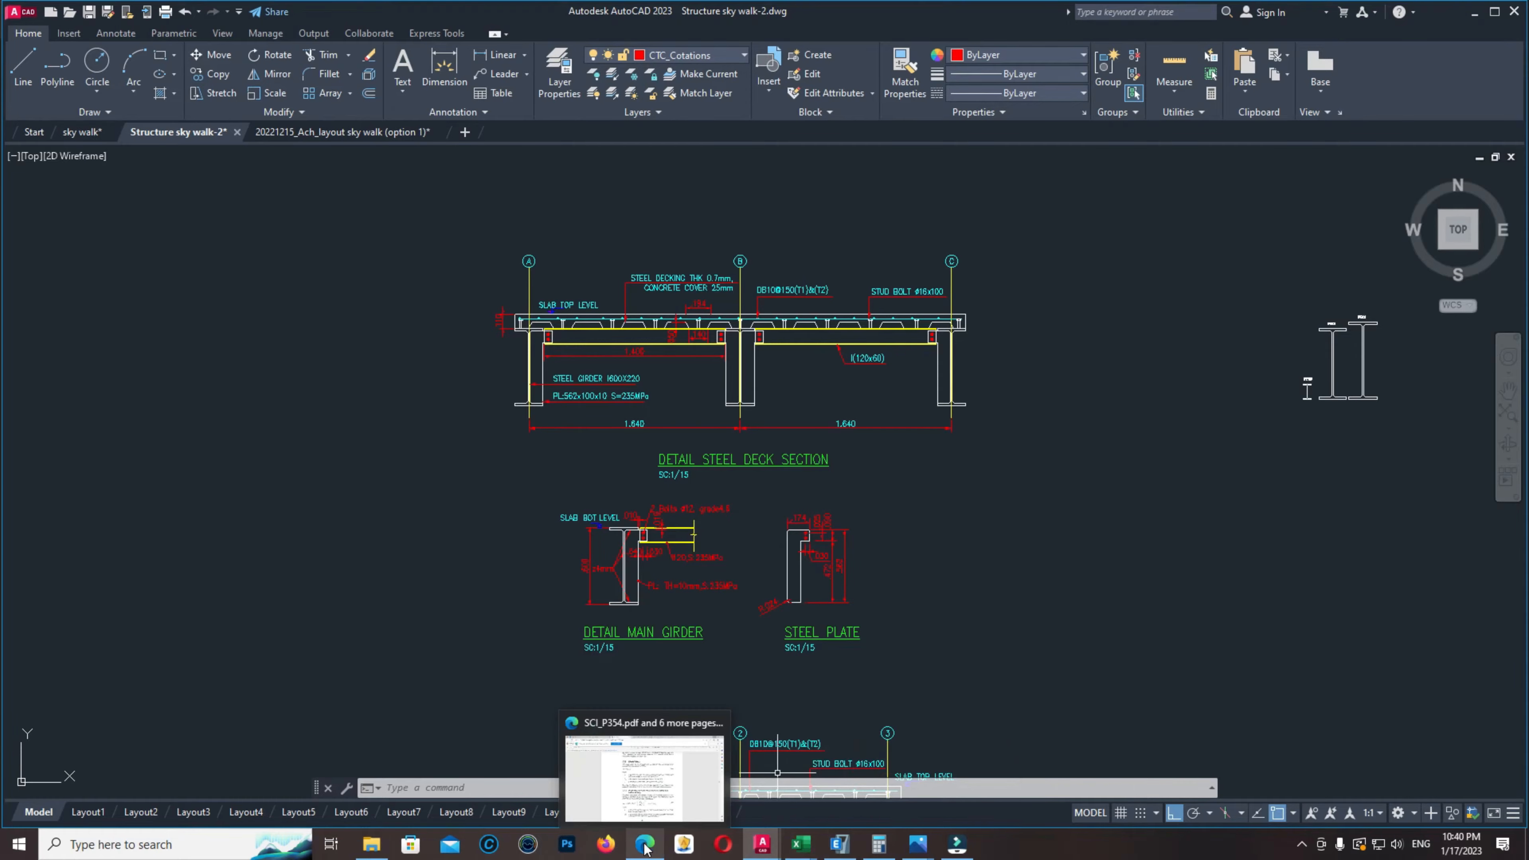
{"action": "left_click", "coordinate": [653, 783]}
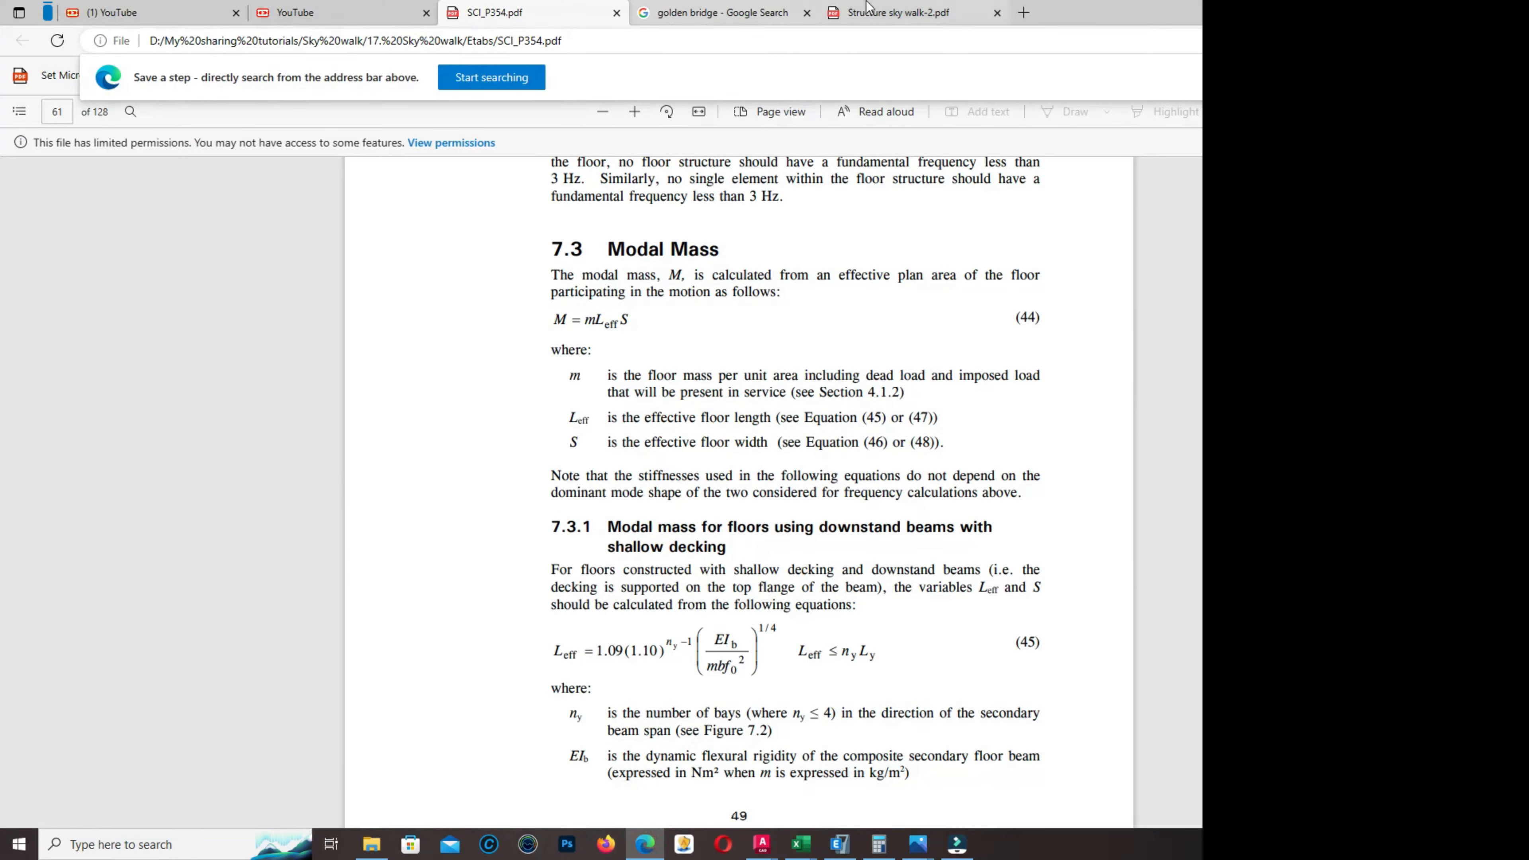
{"action": "left_click", "coordinate": [903, 12]}
Review the pile cap layout plan and the PC80 and PC110 sections in the PDF drawing set
{"action": "scroll", "coordinate": [1027, 602], "scroll_direction": "up", "scroll_amount": 3}
{"action": "scroll", "coordinate": [1027, 602], "scroll_direction": "up", "scroll_amount": 2, "text": "ctrl"}
{"action": "scroll", "coordinate": [1045, 605], "scroll_direction": "up", "scroll_amount": 15}
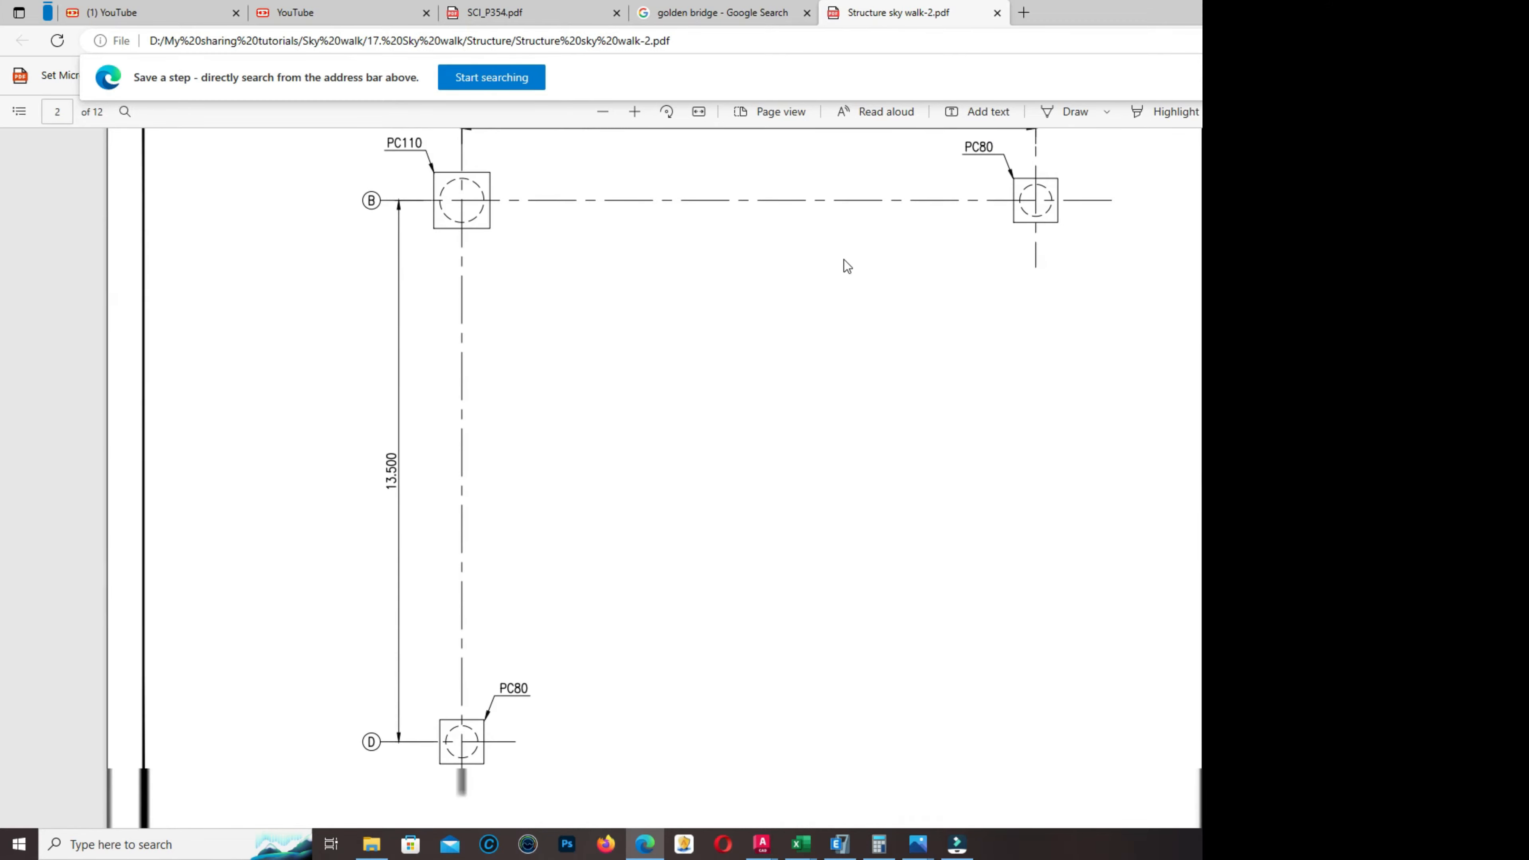
{"action": "scroll", "coordinate": [845, 256], "scroll_direction": "down", "scroll_amount": 3}
{"action": "scroll", "coordinate": [843, 256], "scroll_direction": "up", "scroll_amount": 2}
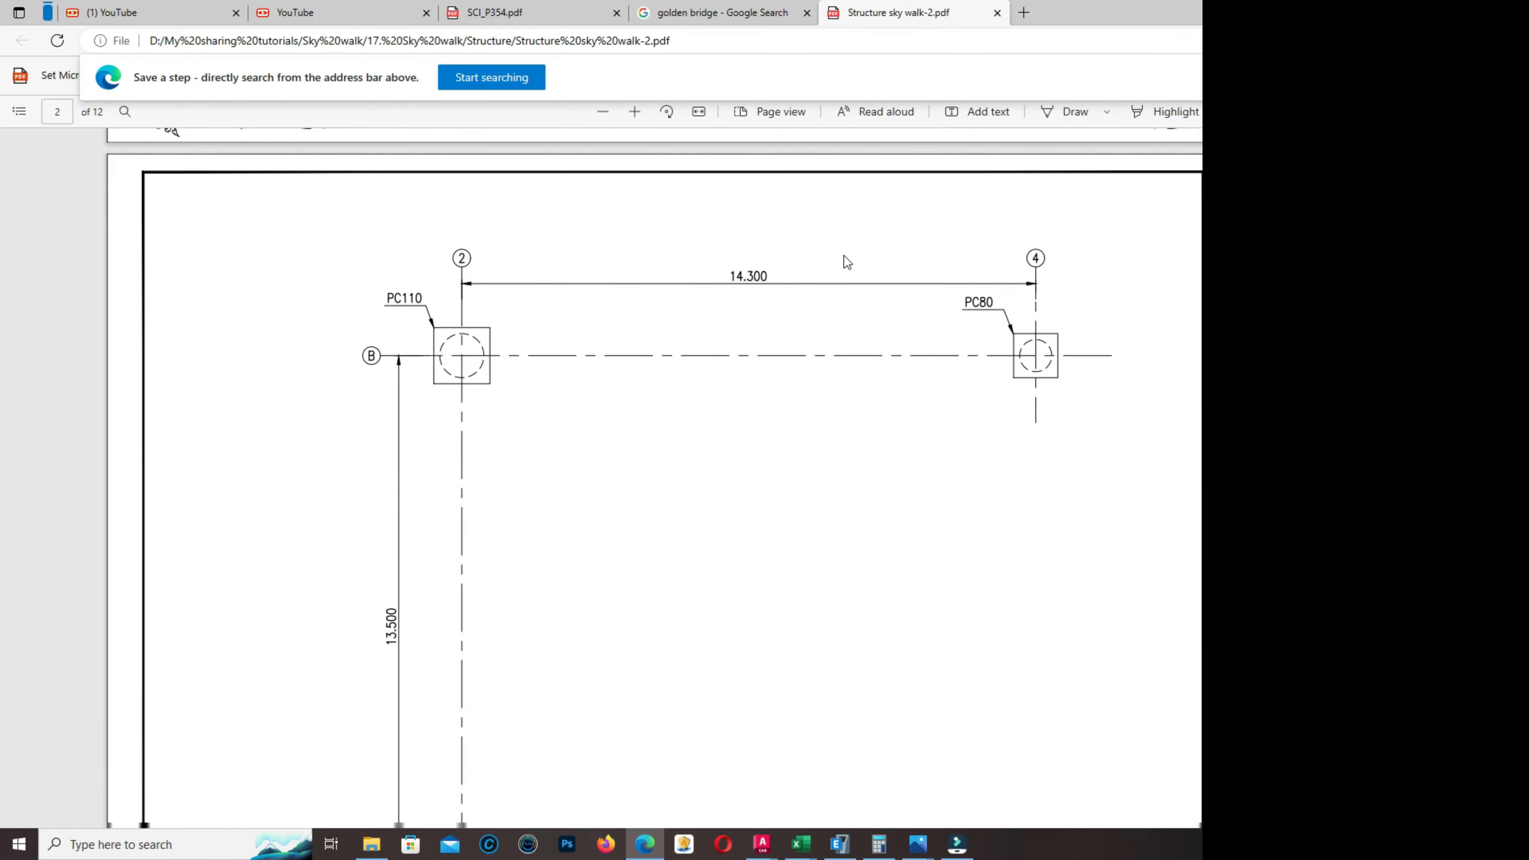
{"action": "scroll", "coordinate": [844, 256], "scroll_direction": "down", "scroll_amount": 15}
{"action": "scroll", "coordinate": [1027, 385], "scroll_direction": "down", "scroll_amount": 15}
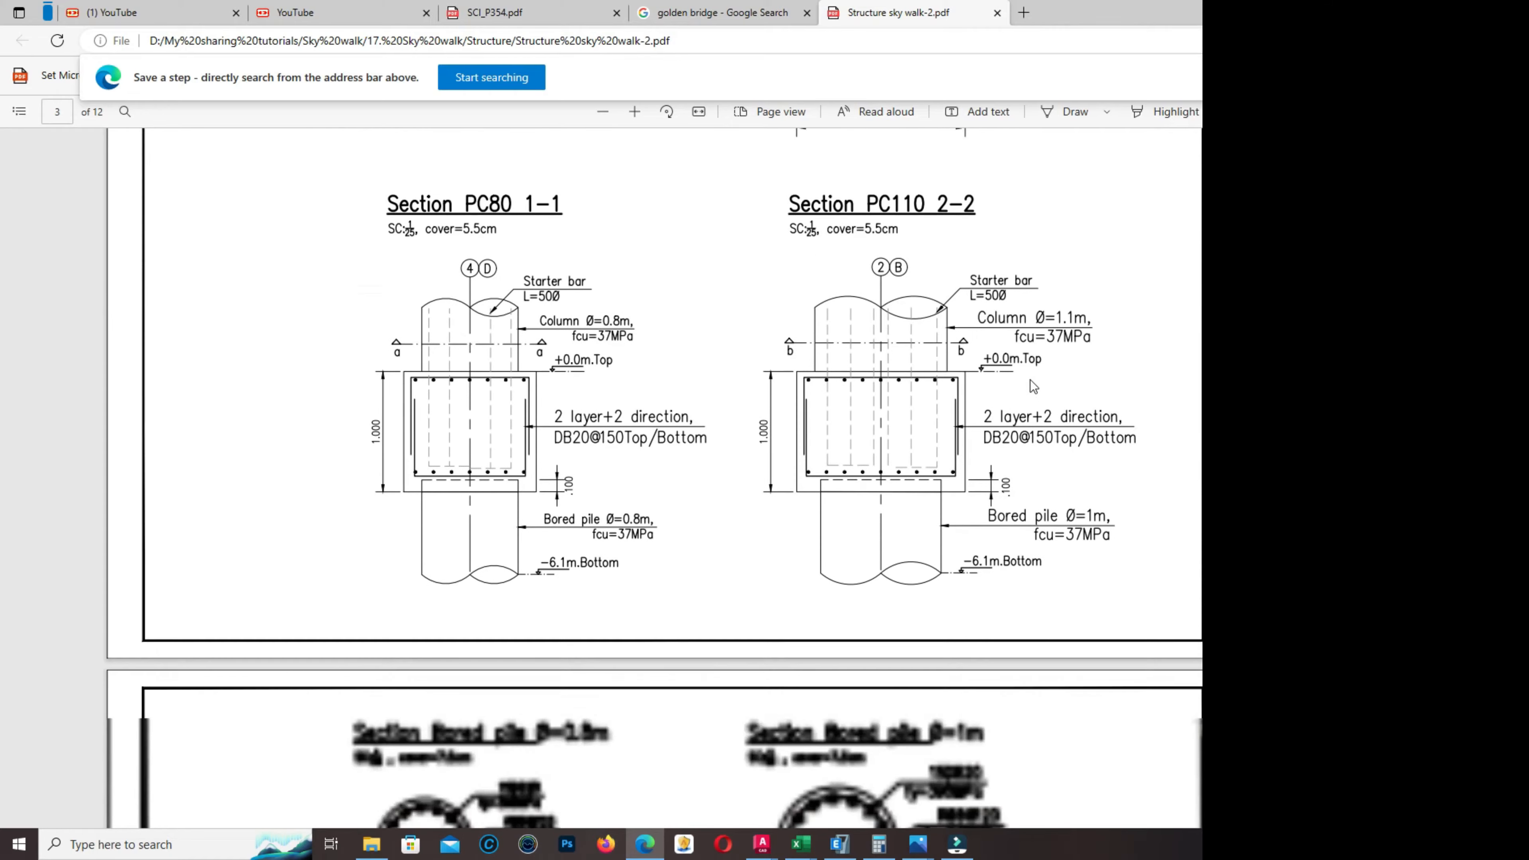
Look through the sky walk top view, steel deck, girder, connection and RC beam section sheets of the PDF
{"action": "scroll", "coordinate": [1027, 385], "scroll_direction": "down", "scroll_amount": 20}
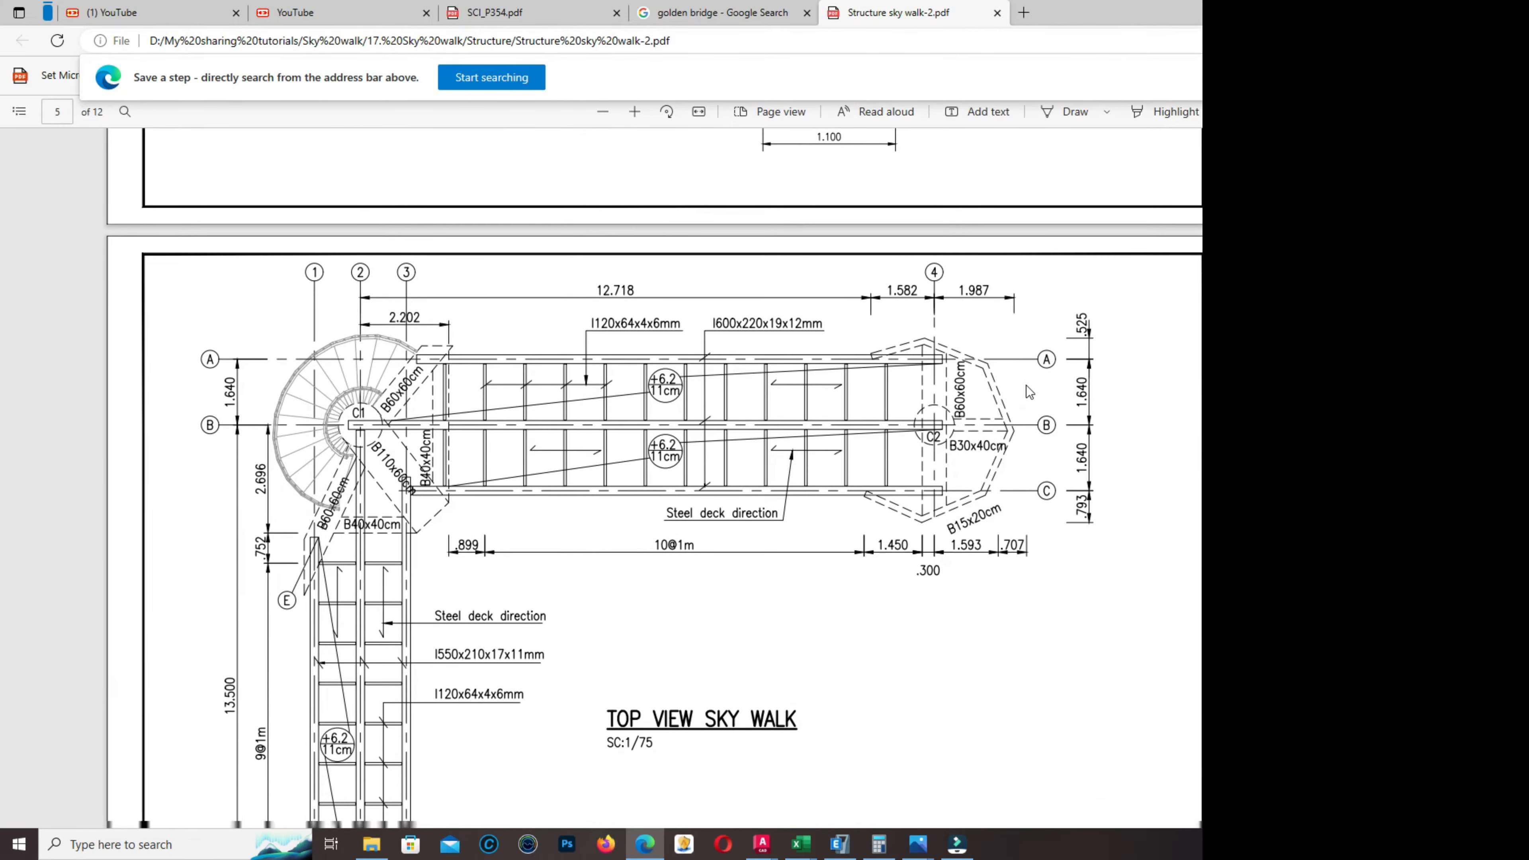
{"action": "scroll", "coordinate": [1027, 385], "scroll_direction": "down", "scroll_amount": 20}
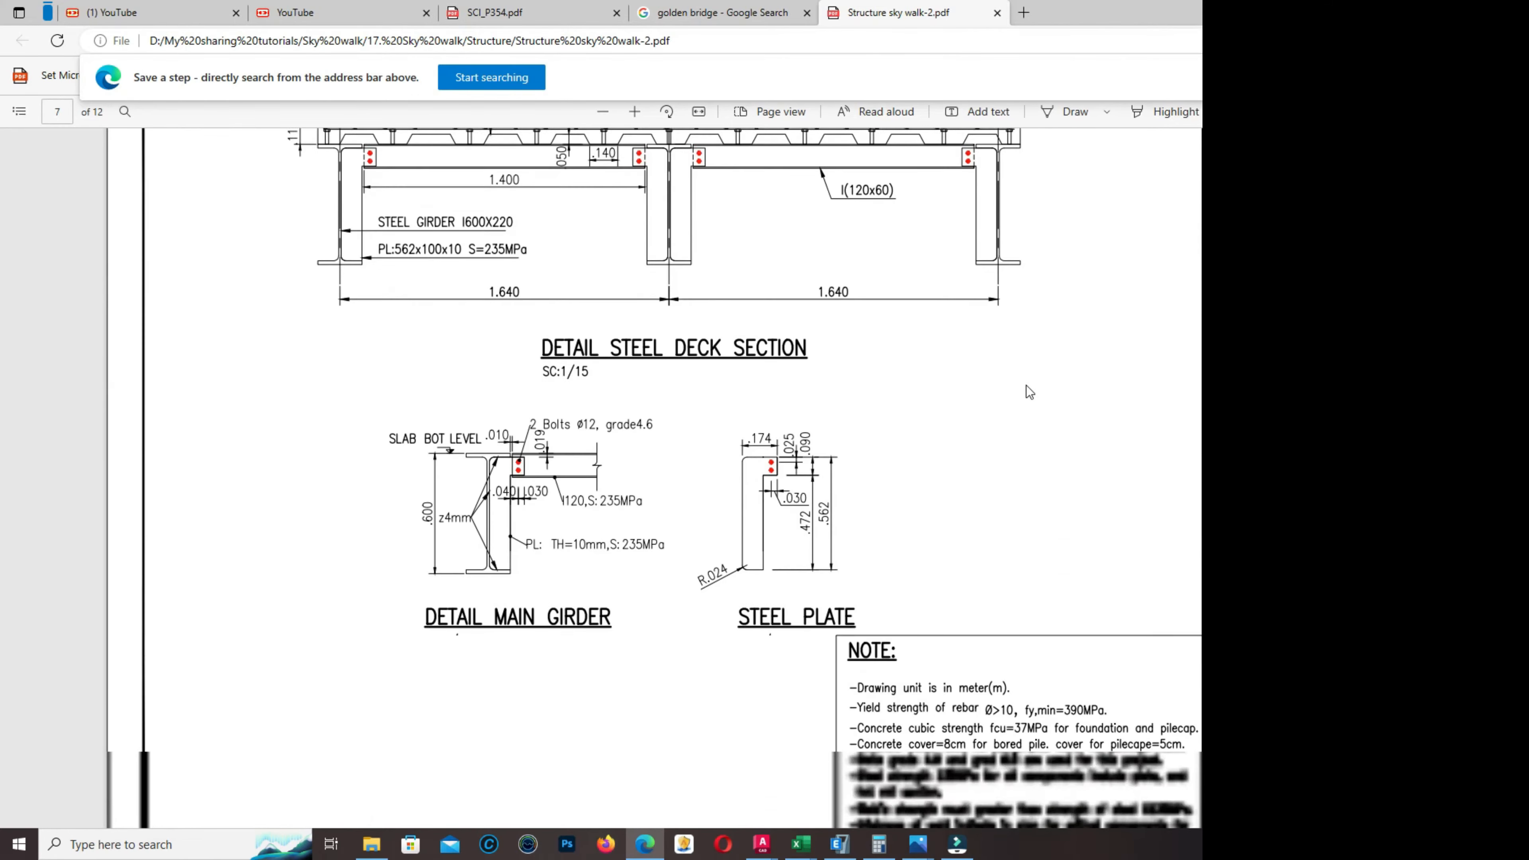
{"action": "scroll", "coordinate": [1028, 393], "scroll_direction": "down", "scroll_amount": 20}
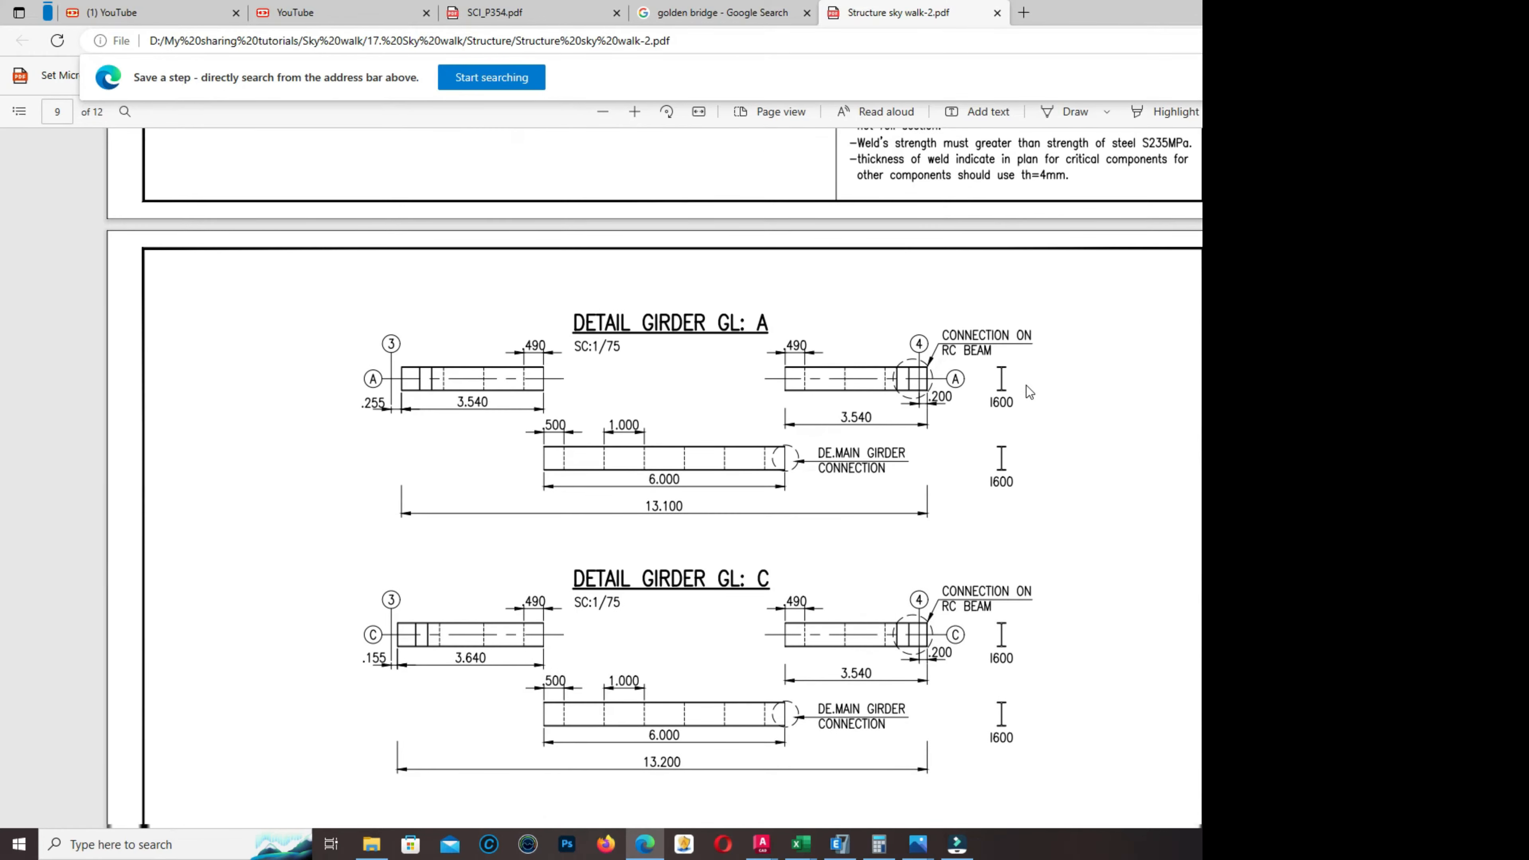
{"action": "scroll", "coordinate": [1028, 392], "scroll_direction": "down", "scroll_amount": 20}
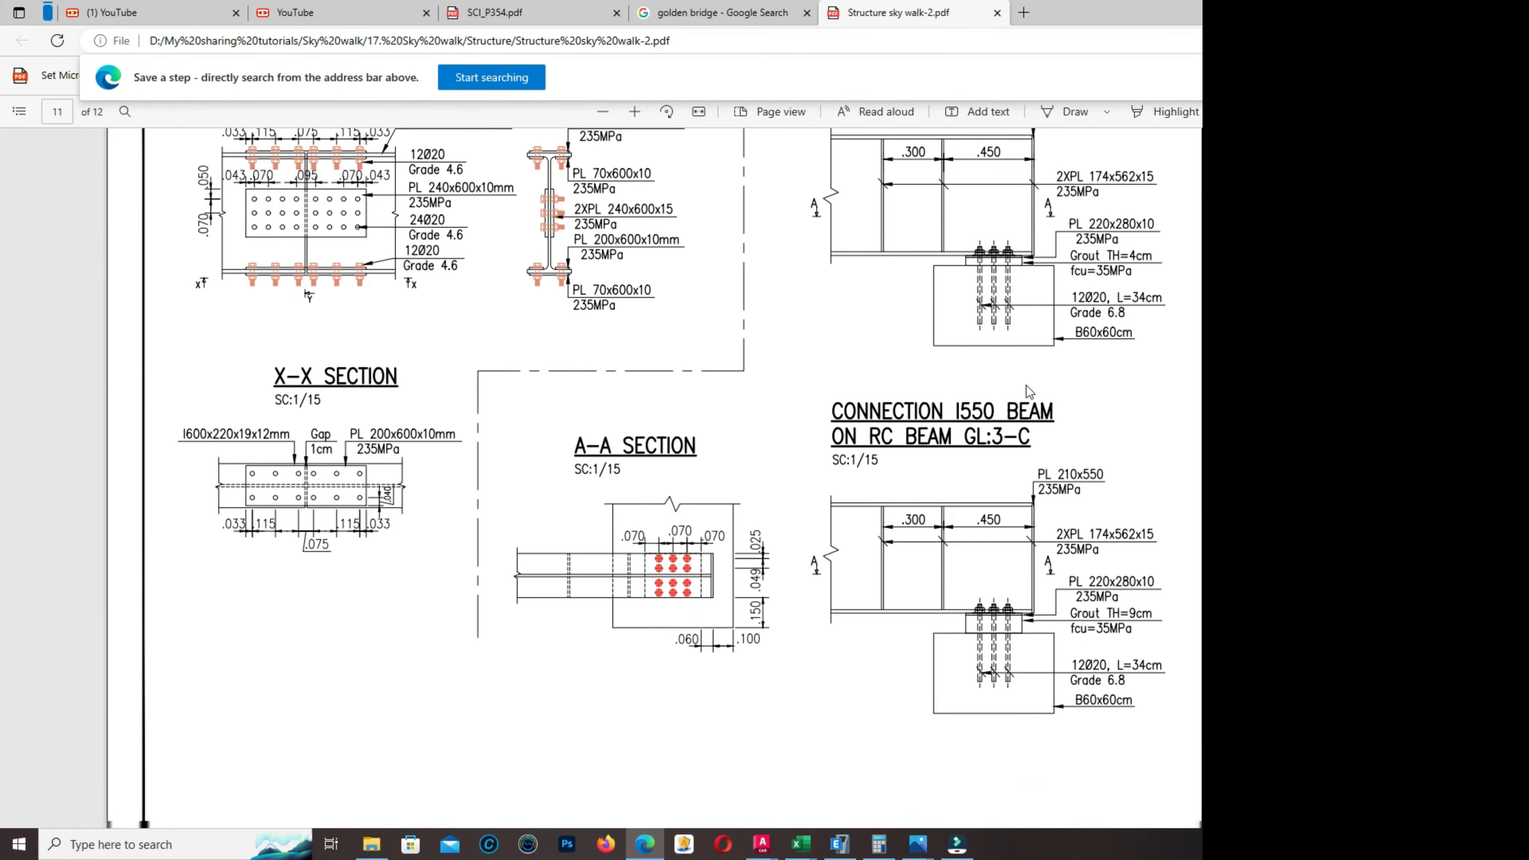
{"action": "scroll", "coordinate": [1044, 451], "scroll_direction": "up", "scroll_amount": 20}
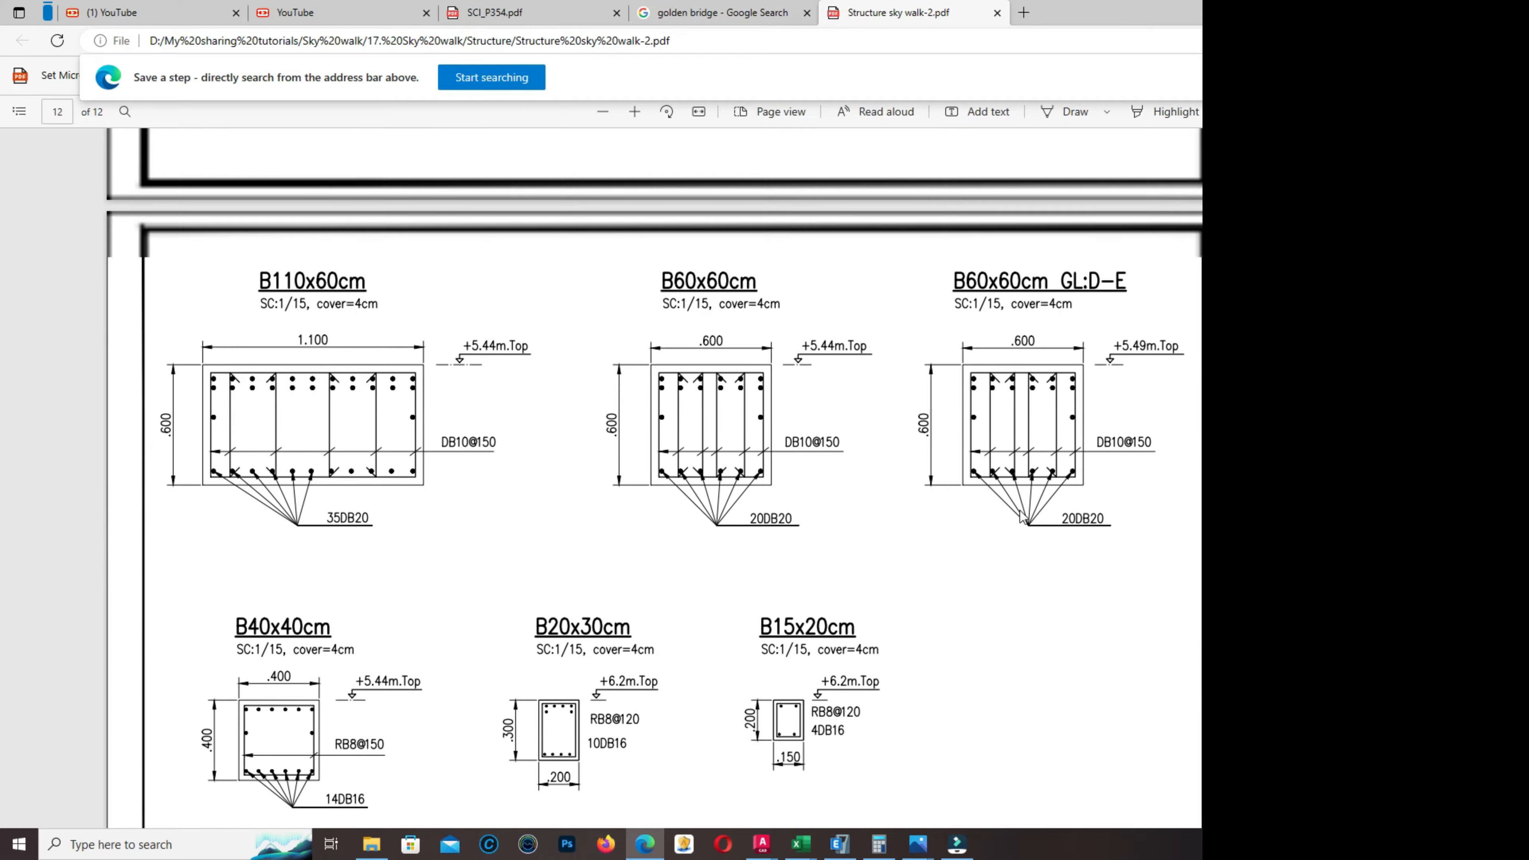